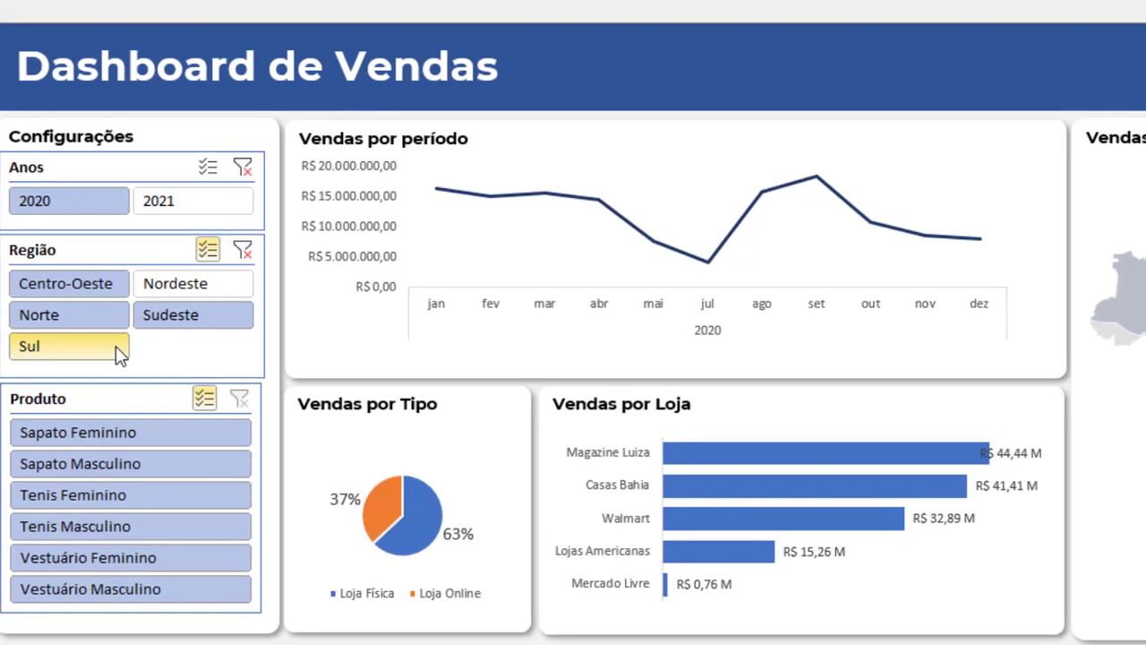
- Toggle the Centro-Oeste, Nordeste and Sudeste buttons in the Região slicer to filter the dashboard charts
{"action": "left_click", "coordinate": [54, 288]}
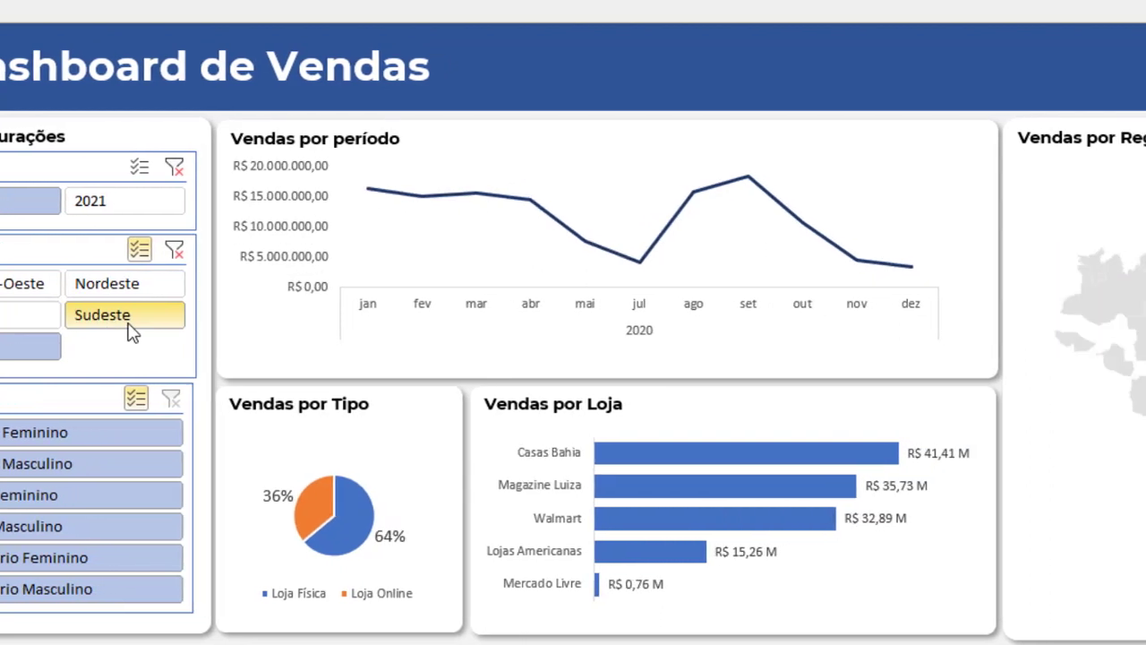
{"action": "left_click", "coordinate": [114, 315]}
{"action": "left_click", "coordinate": [67, 285]}
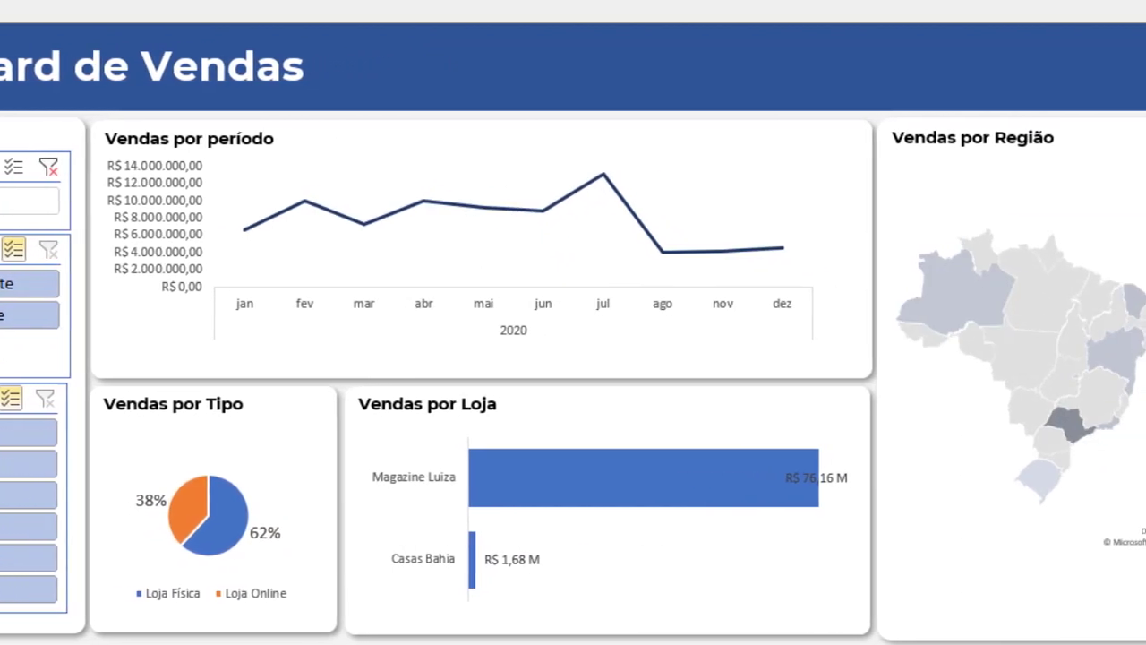
{"action": "left_click", "coordinate": [40, 315]}
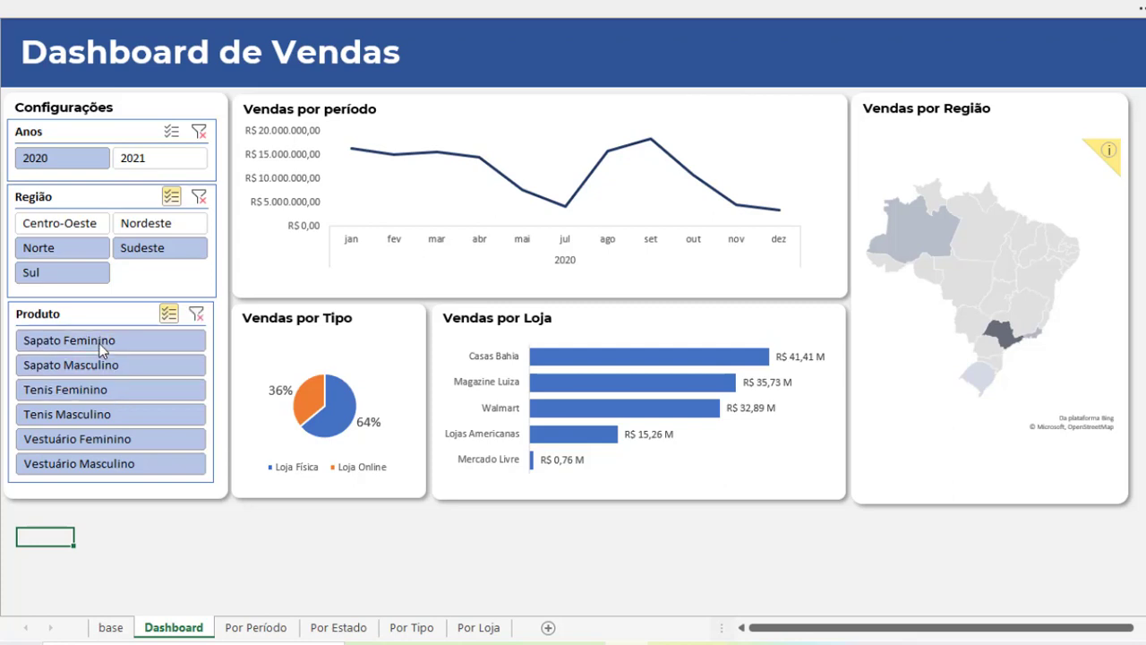
- Exclude Sapato Feminino in the Produto slicer and inspect the raw sales records on the base sheet
{"action": "left_click", "coordinate": [101, 350]}
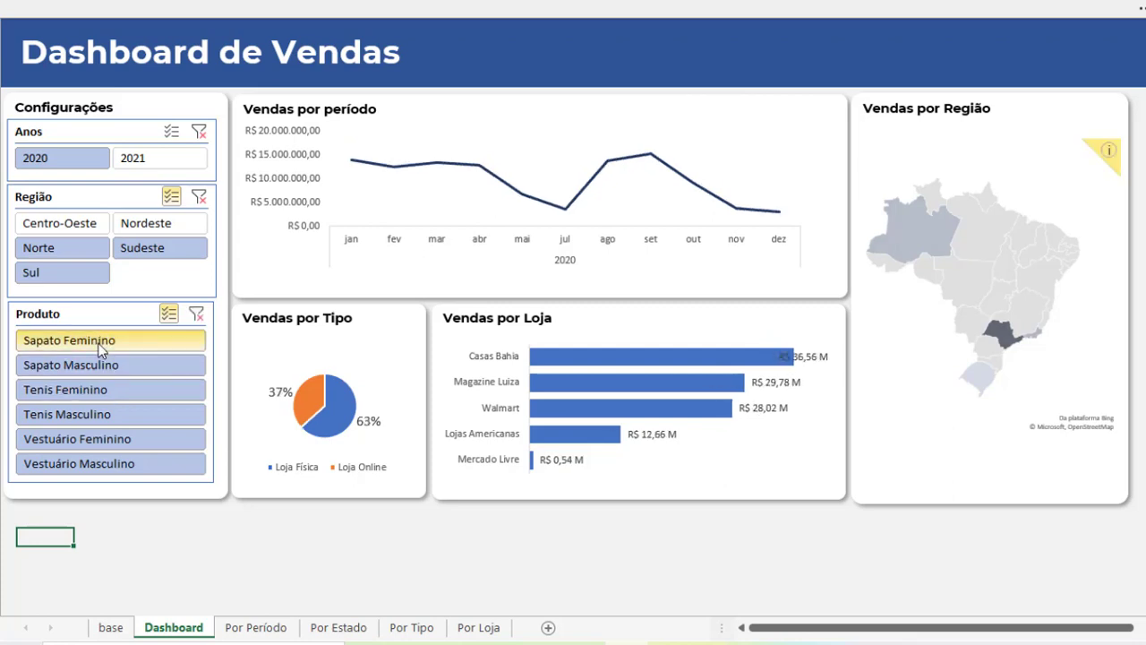
{"action": "left_click", "coordinate": [110, 627]}
{"action": "left_click_drag", "start_coordinate": [277, 258], "coordinate": [520, 448]}
{"action": "left_click", "coordinate": [573, 449]}
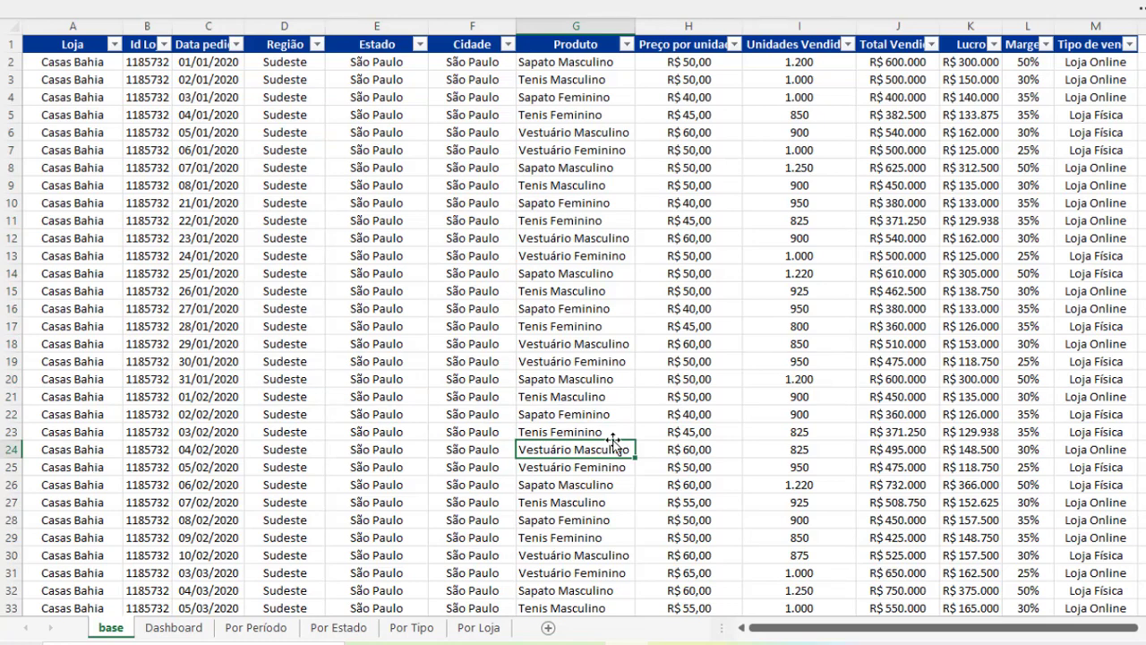
{"action": "left_click", "coordinate": [192, 629]}
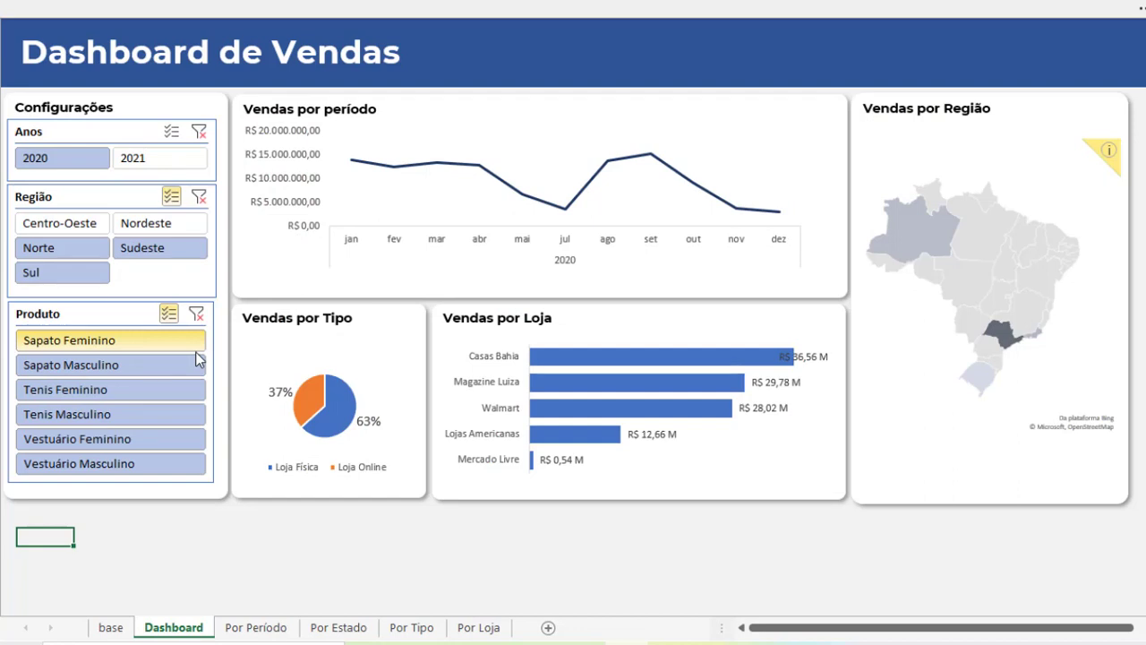
- Restore Sapato Feminino in the Produto slicer so every product is included again
{"action": "left_click", "coordinate": [195, 350]}
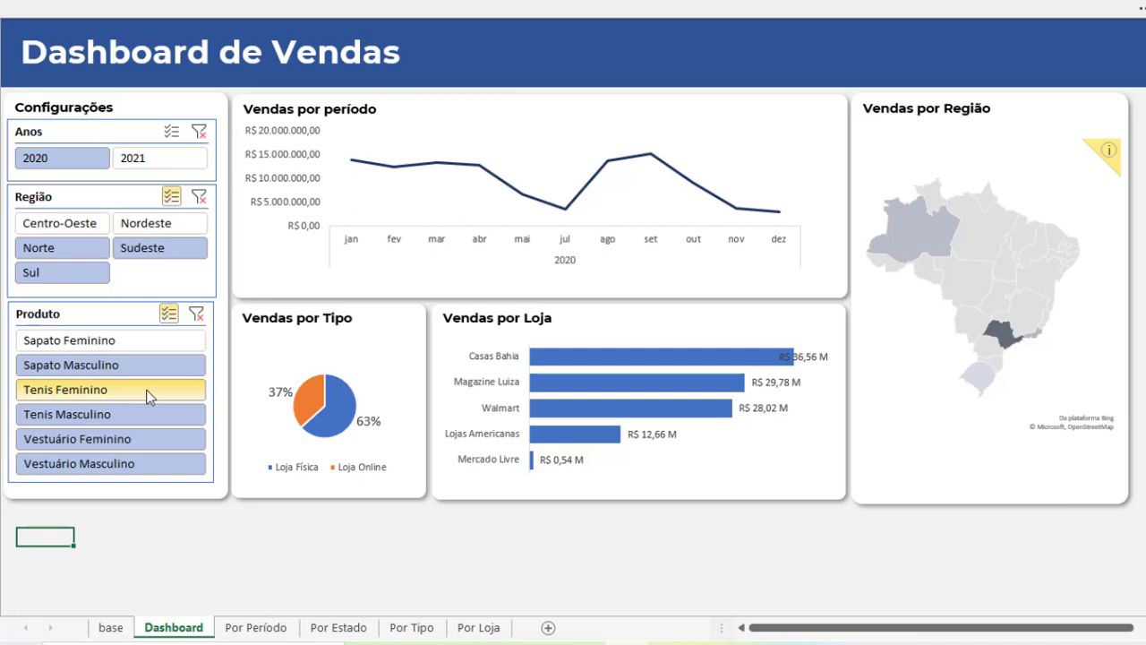
{"action": "left_click", "coordinate": [1013, 285]}
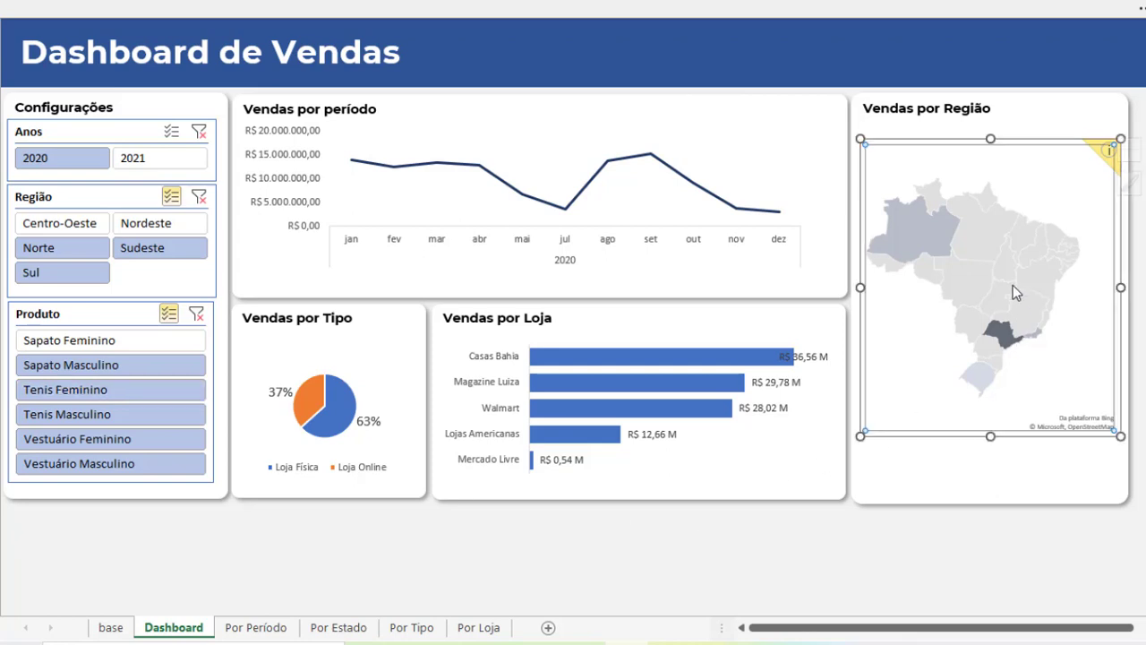
{"action": "mouse_move", "coordinate": [987, 332]}
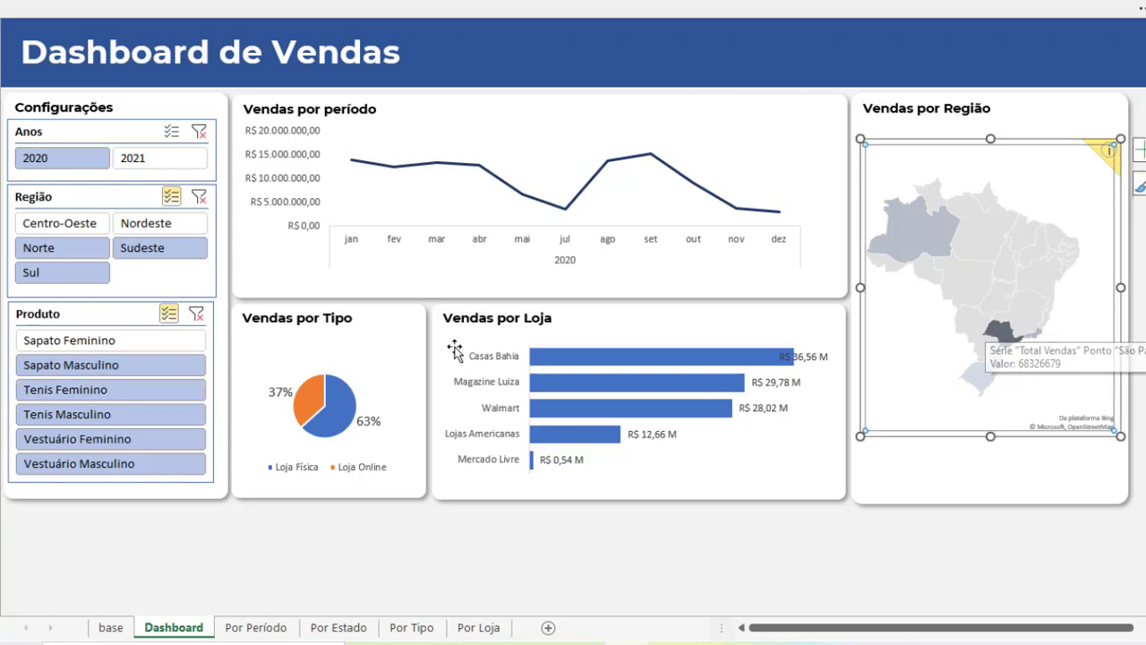
{"action": "left_click", "coordinate": [119, 342]}
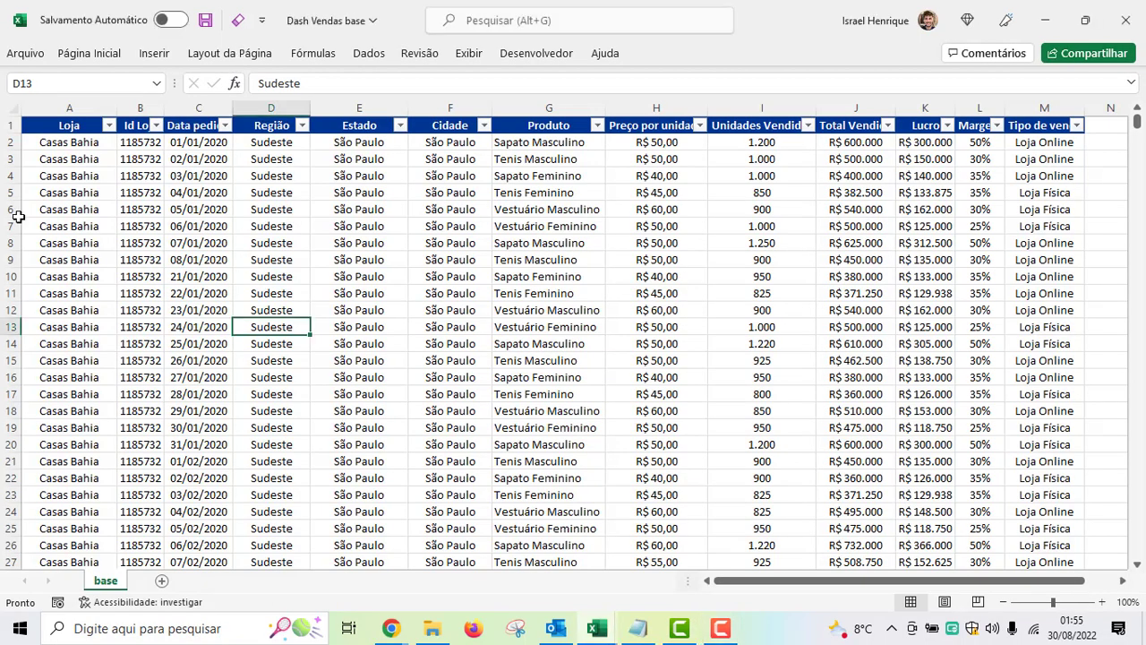
{"action": "left_click", "coordinate": [65, 143]}
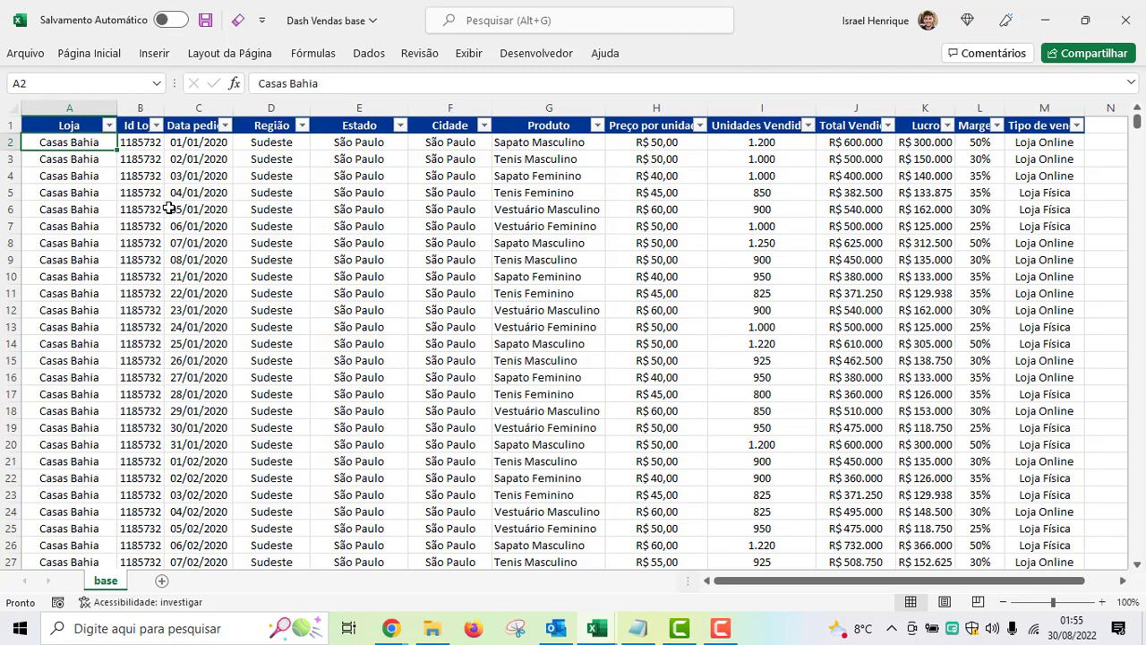
{"action": "key", "text": "ctrl+Down"}
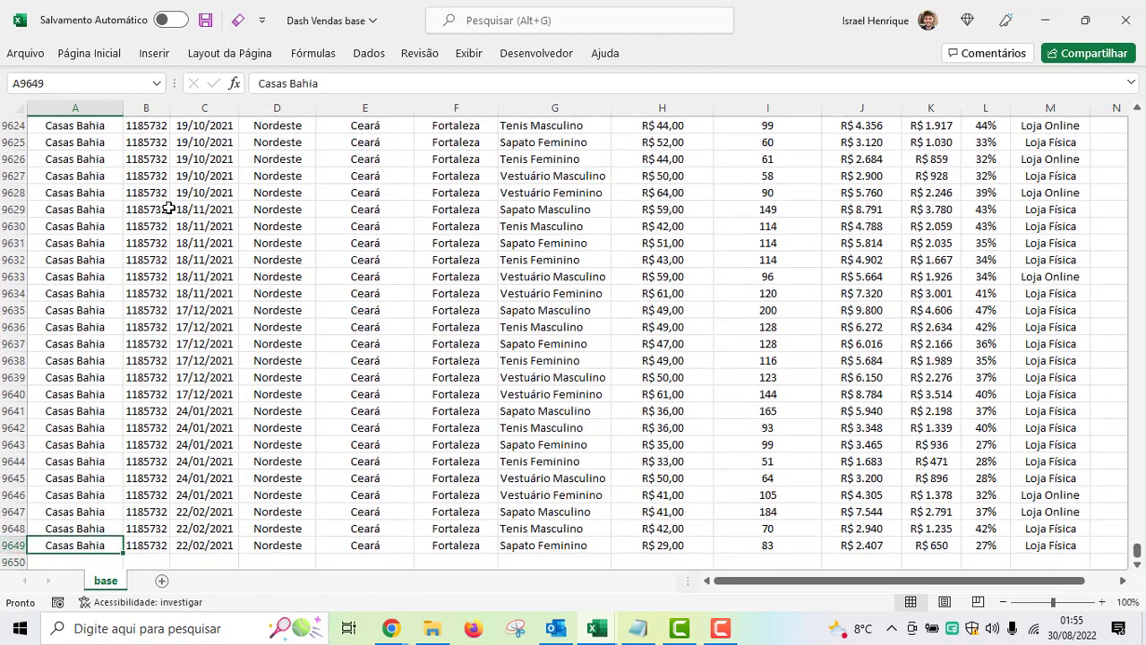
{"action": "key", "text": "ctrl+Up"}
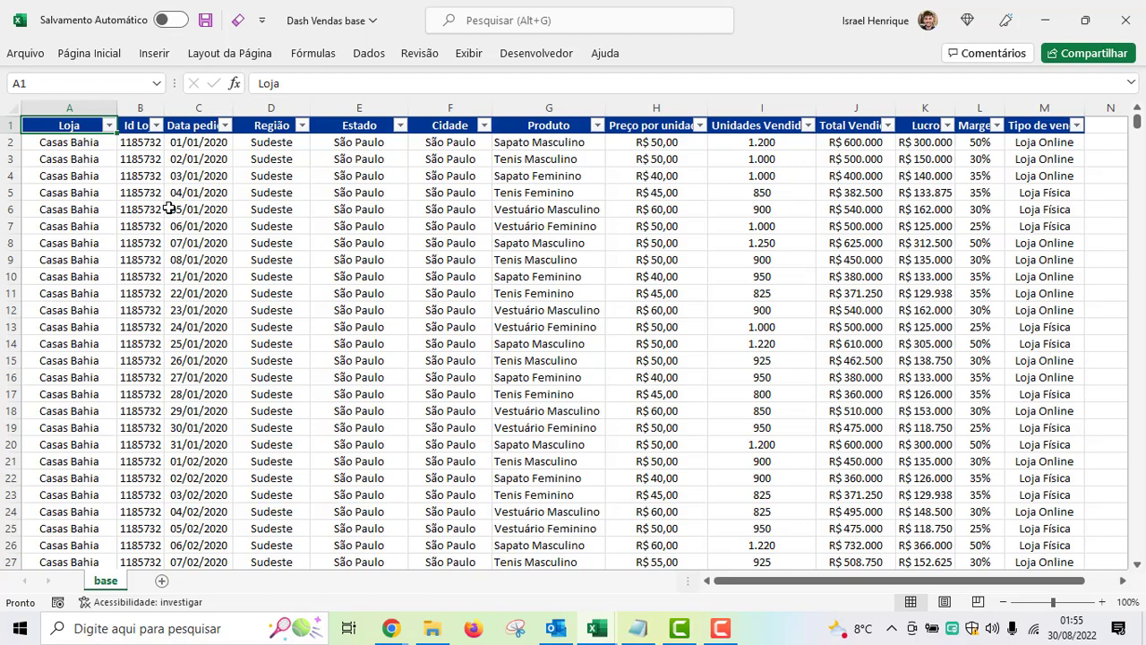
{"action": "left_click", "coordinate": [96, 148]}
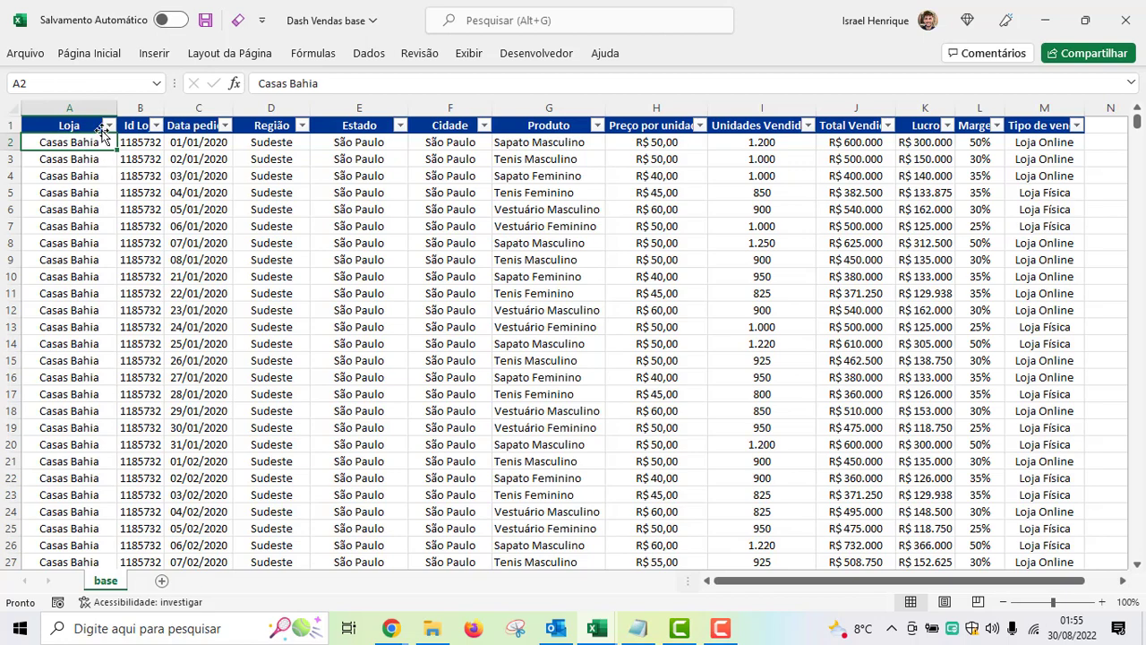
{"action": "left_click", "coordinate": [109, 124]}
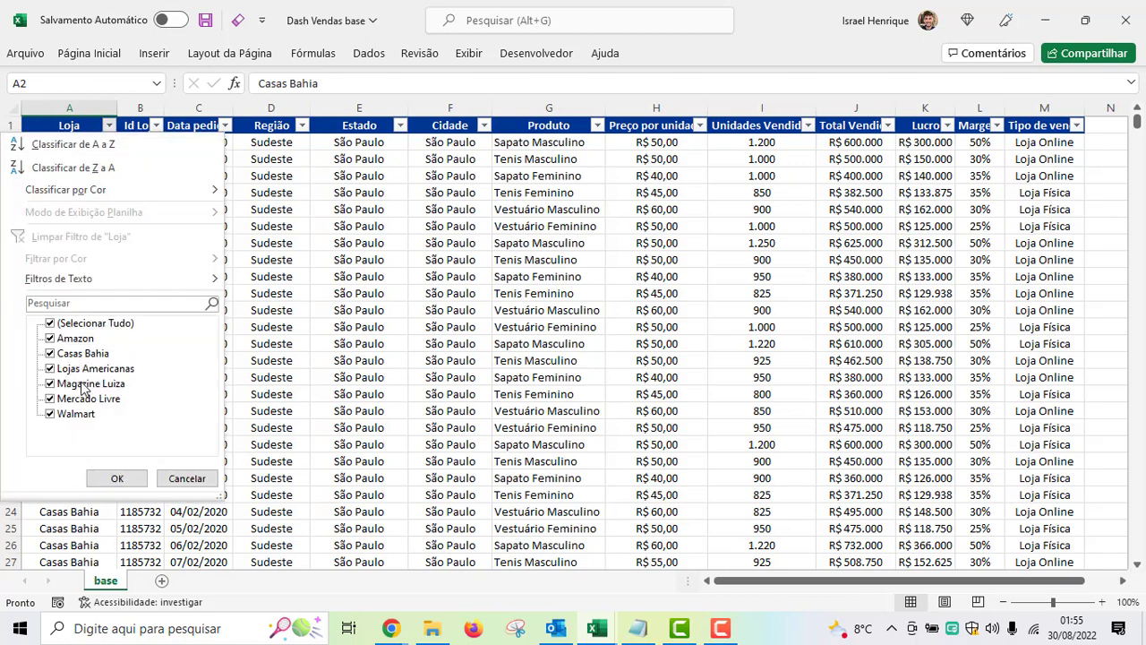
{"action": "left_click", "coordinate": [116, 479]}
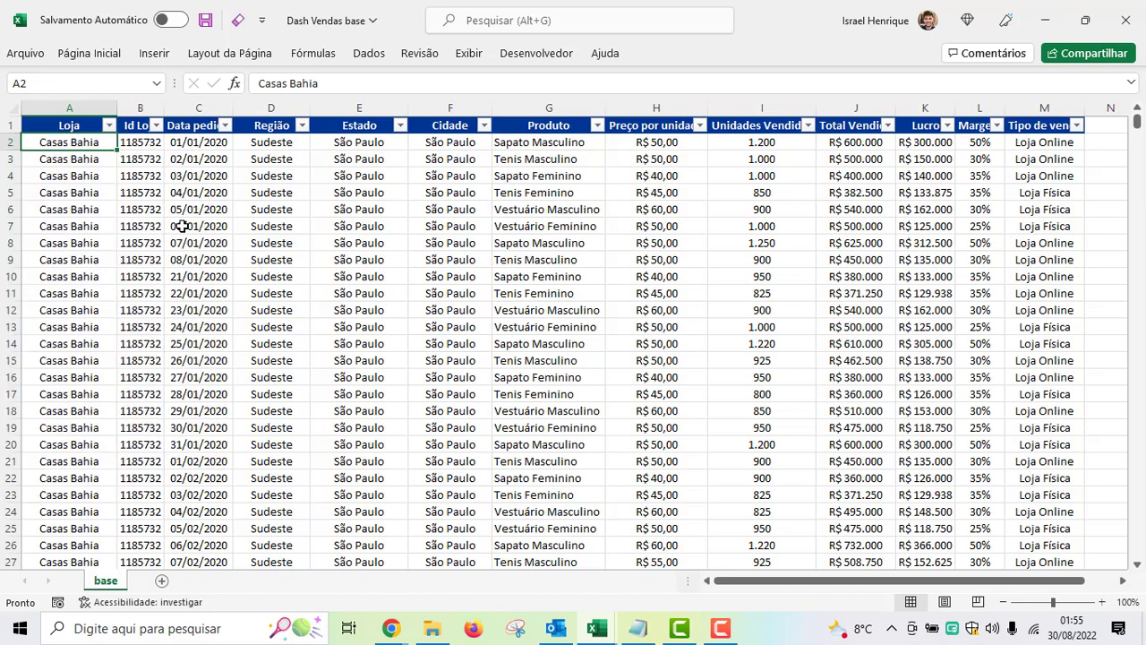
{"action": "left_click", "coordinate": [206, 143]}
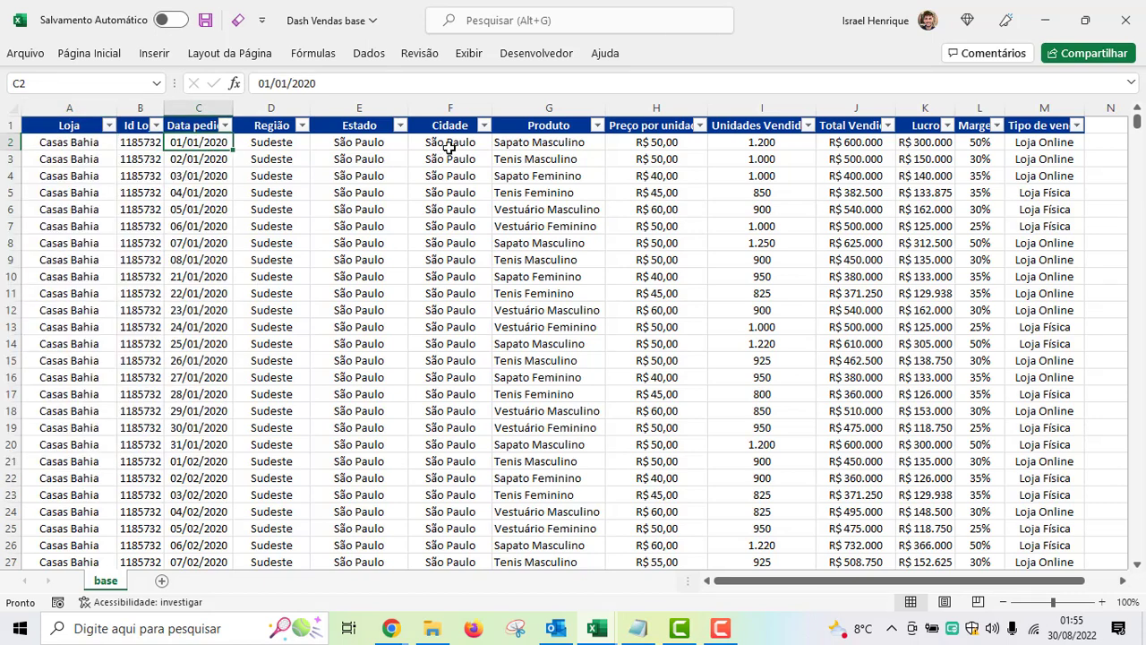
{"action": "left_click", "coordinate": [448, 147]}
{"action": "left_click", "coordinate": [367, 142]}
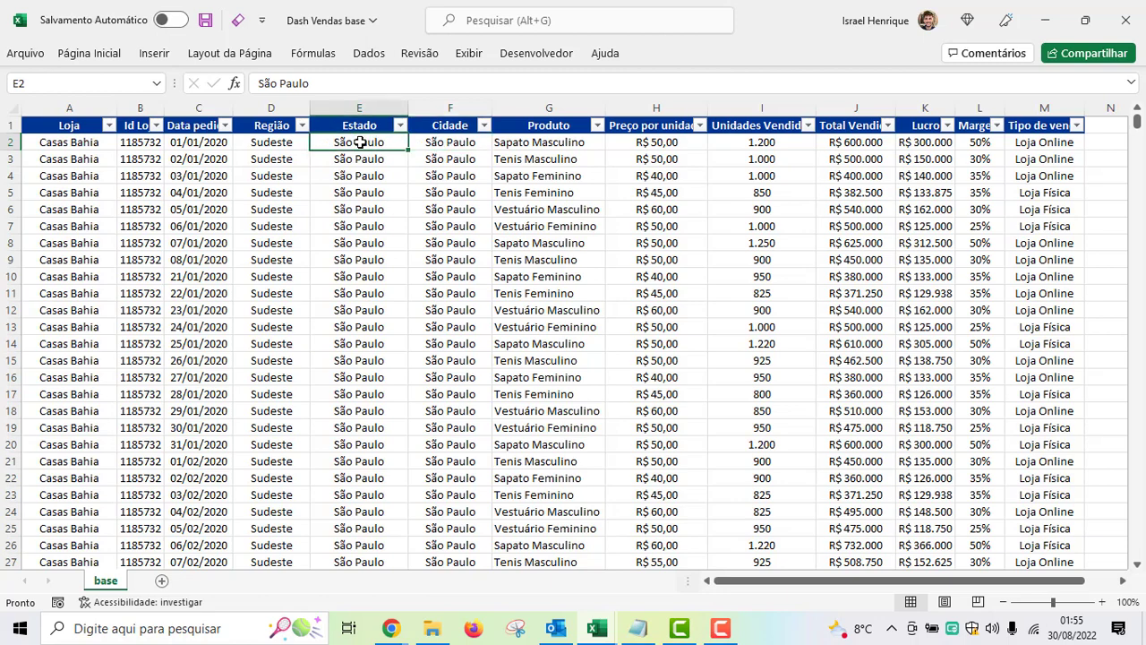
{"action": "left_click", "coordinate": [287, 143]}
{"action": "left_click", "coordinate": [526, 146]}
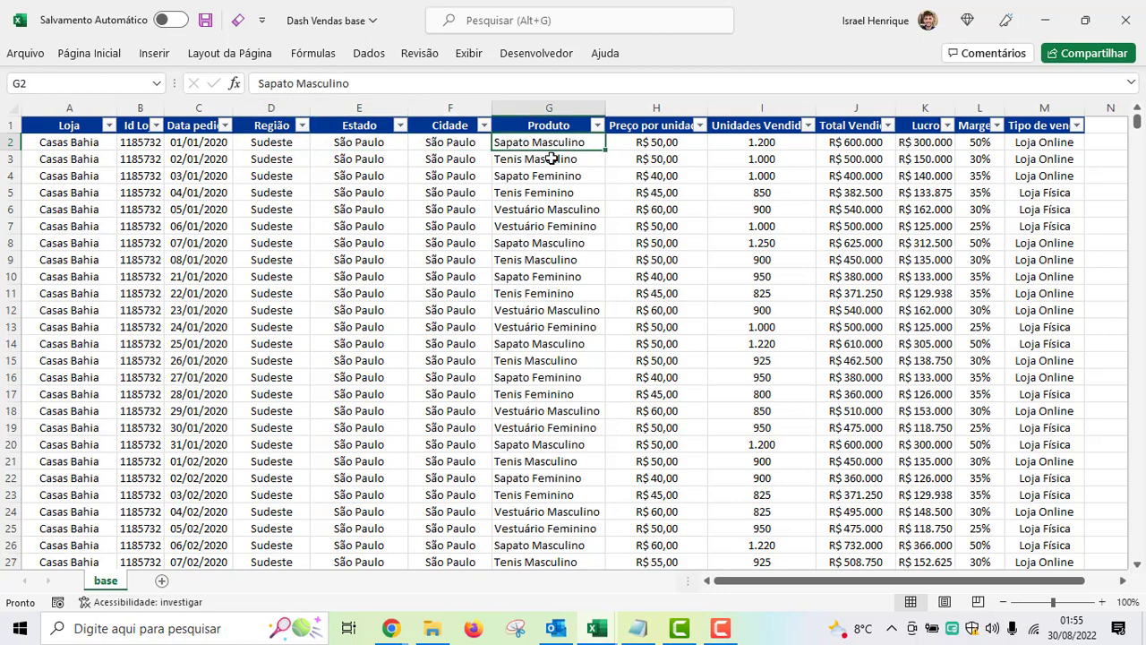
{"action": "left_click", "coordinate": [640, 146]}
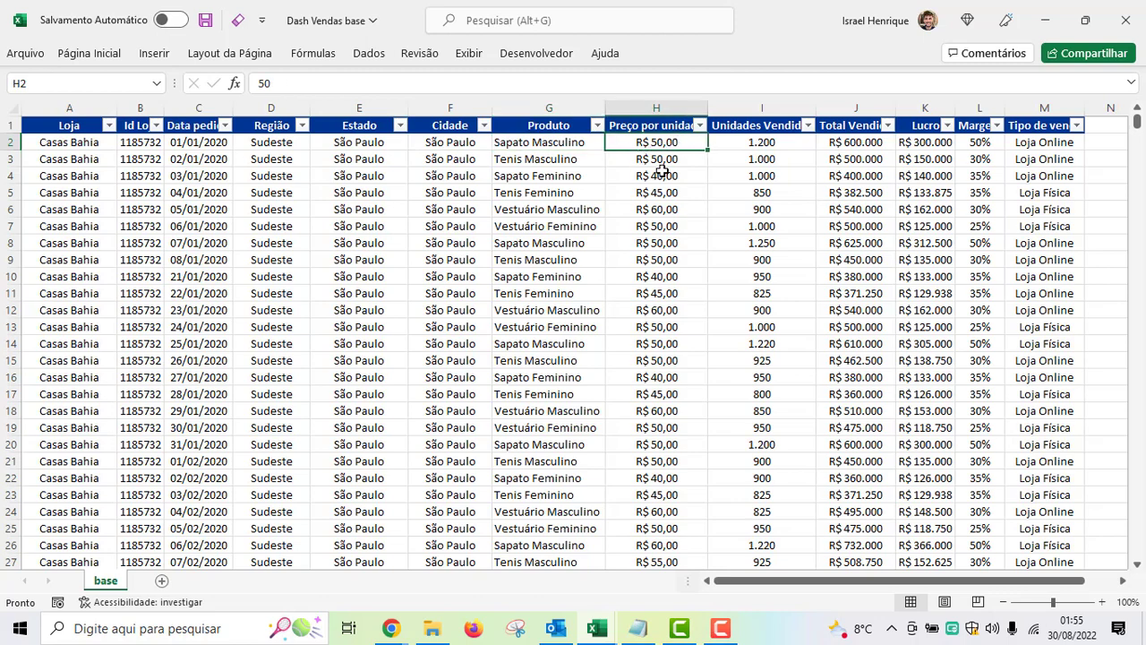
{"action": "left_click", "coordinate": [743, 144]}
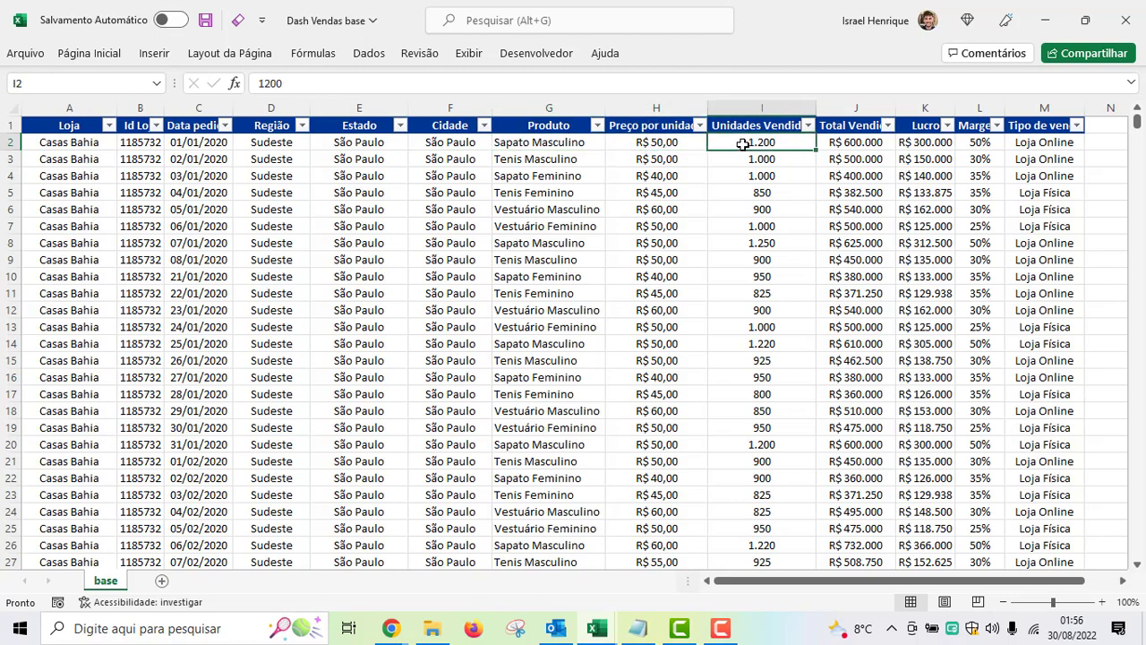
{"action": "left_click", "coordinate": [858, 144]}
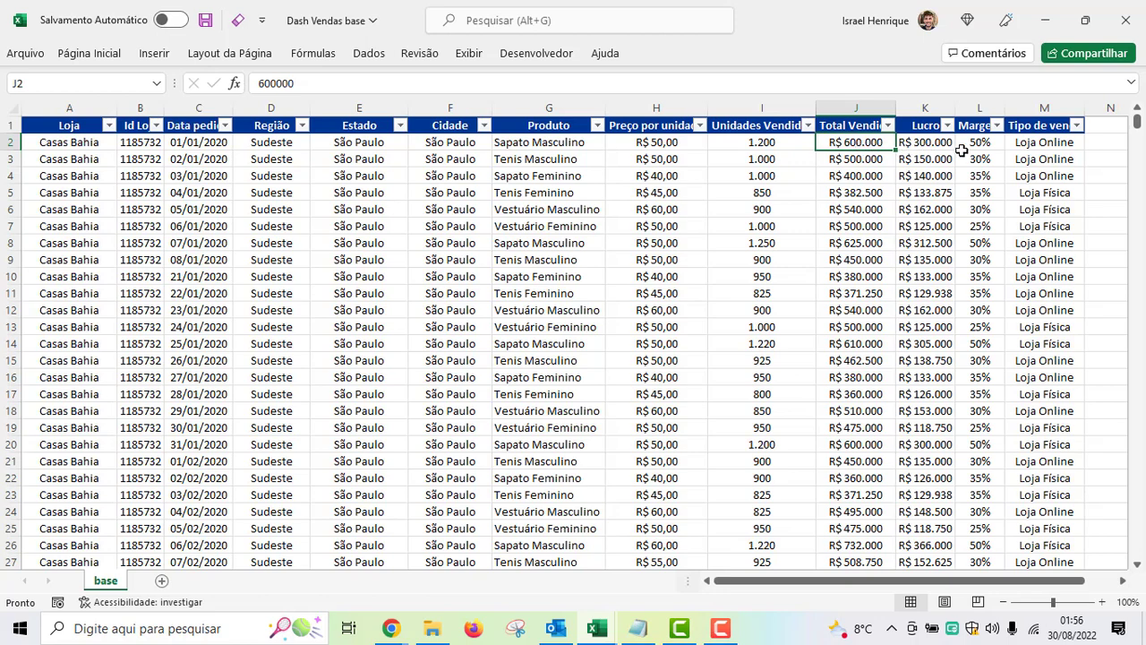
{"action": "left_click", "coordinate": [1041, 142]}
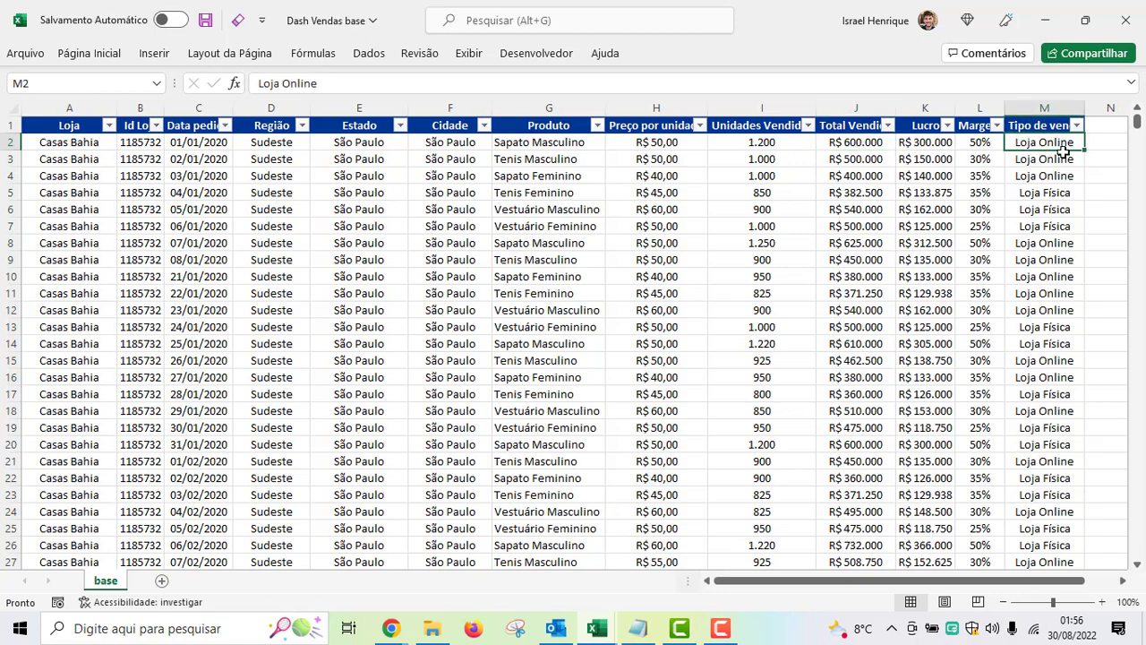
{"action": "left_click", "coordinate": [1077, 127]}
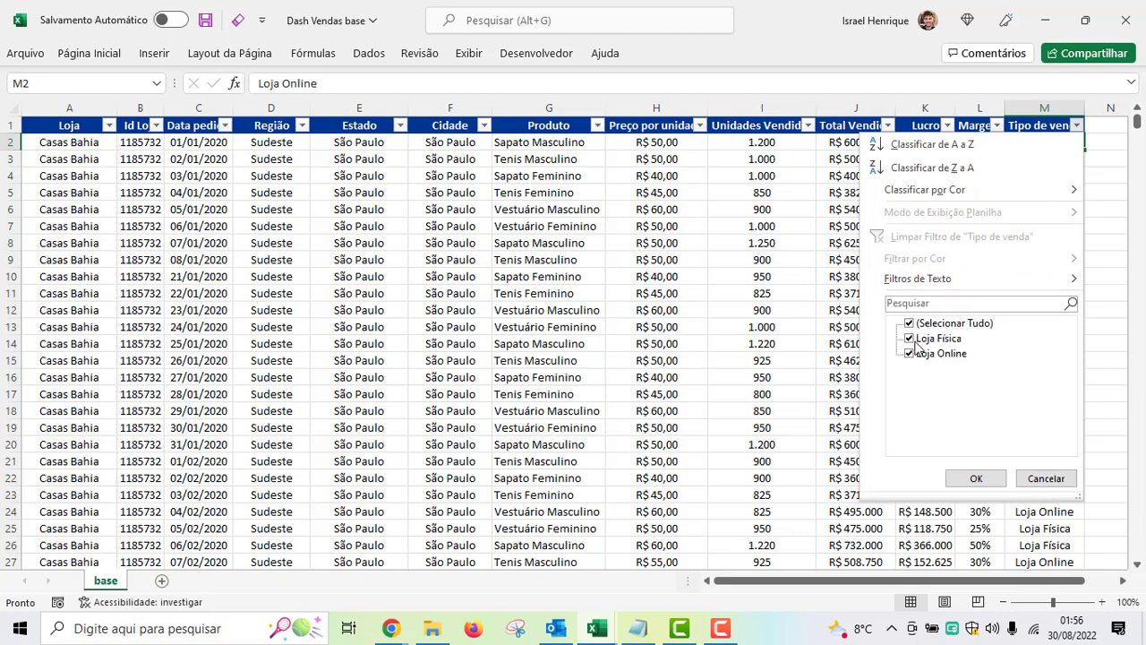
{"action": "left_click", "coordinate": [1043, 477]}
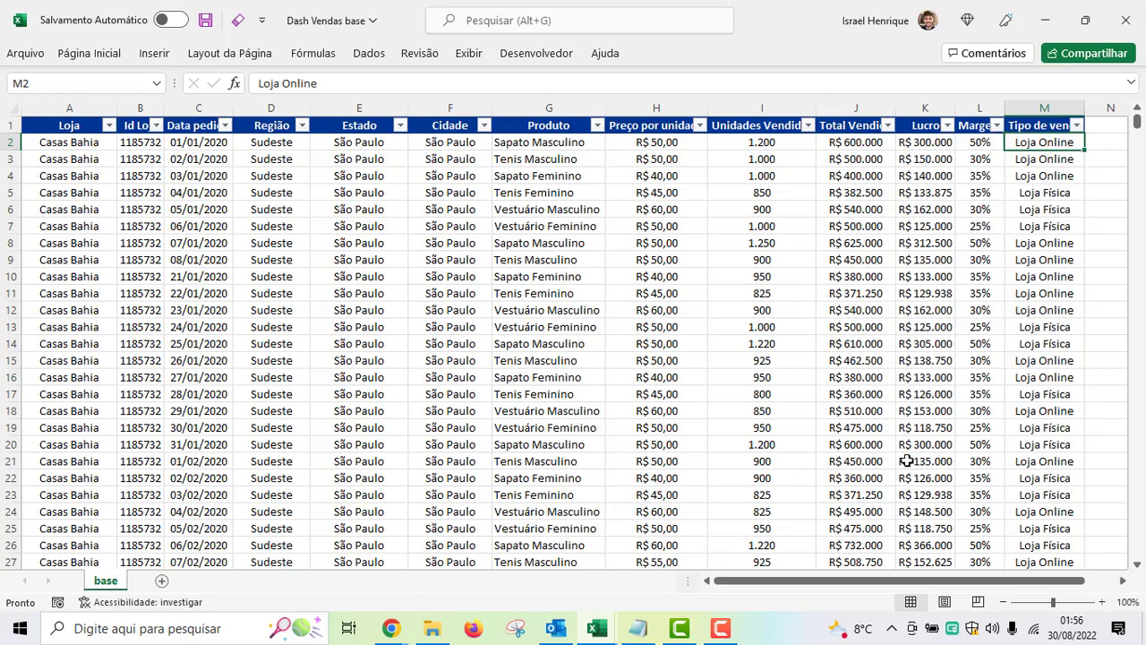
{"action": "left_click", "coordinate": [400, 272]}
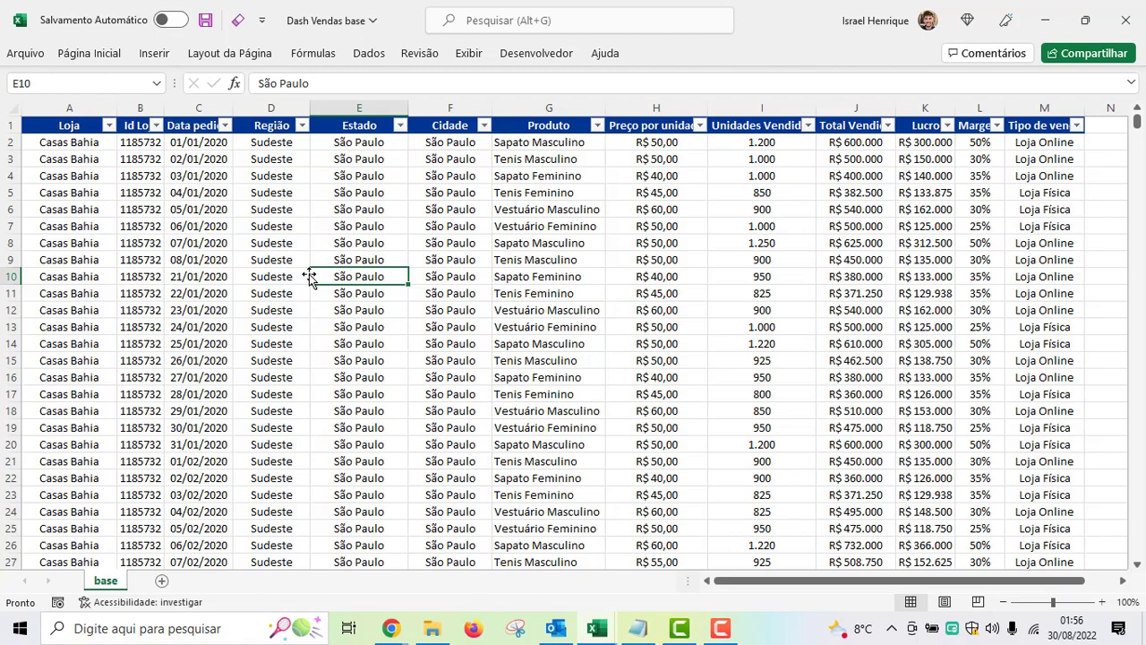
{"action": "left_click", "coordinate": [243, 219]}
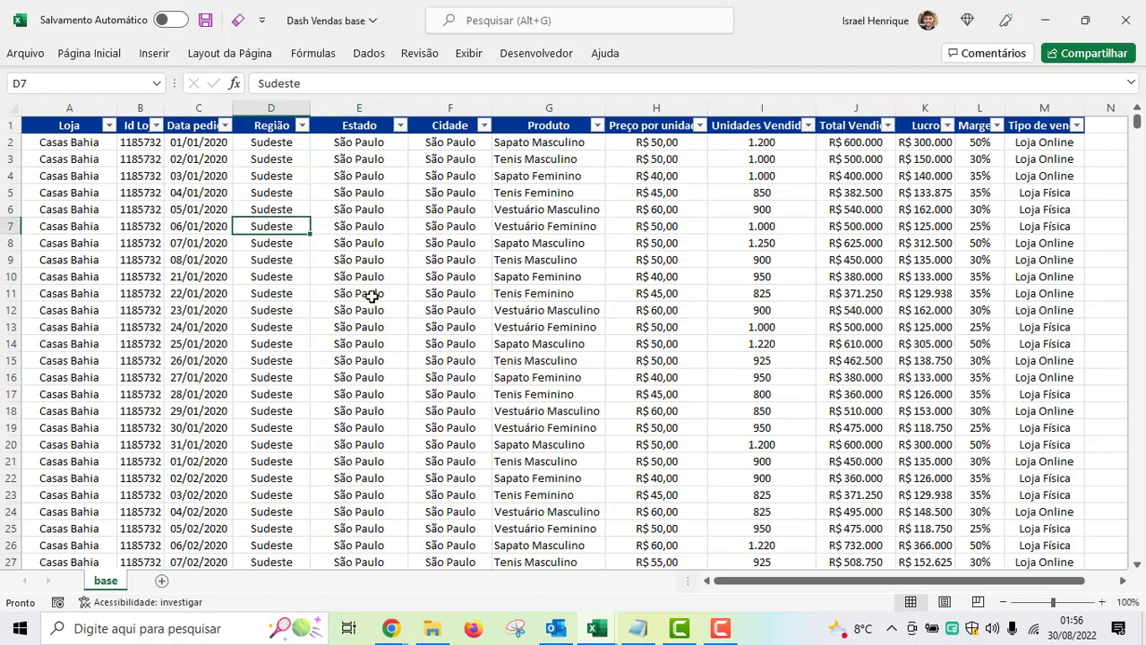
{"action": "left_click", "coordinate": [320, 190]}
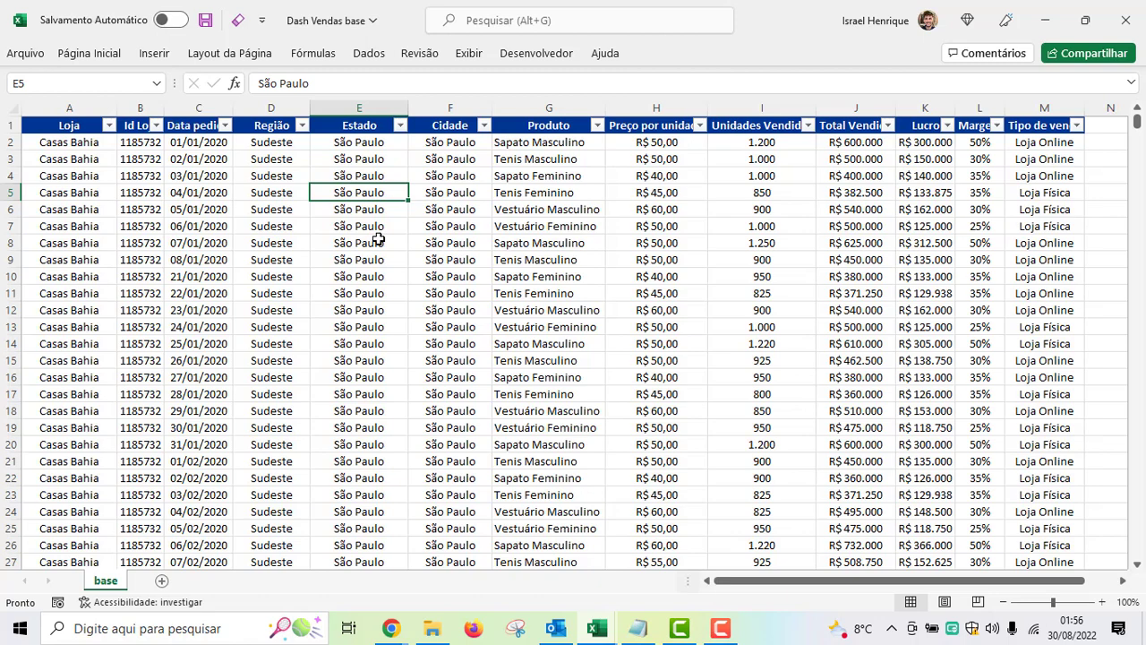
- Insert a PivotTable from base!$A$1:$M$9649 on a New Worksheet
{"action": "left_click", "coordinate": [165, 55]}
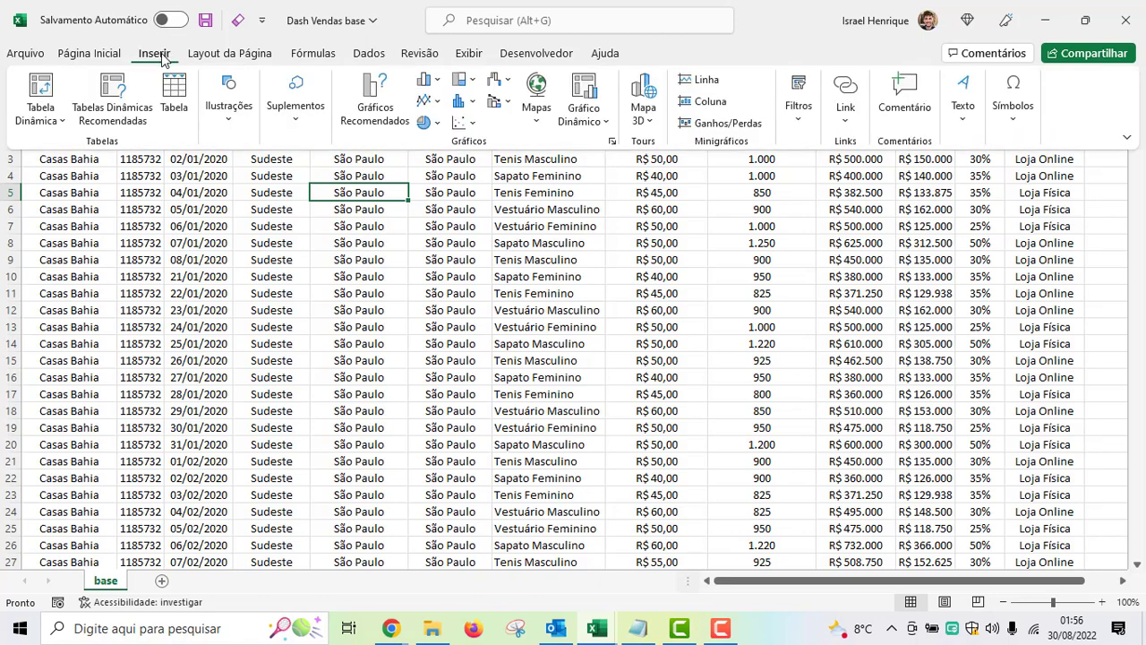
{"action": "double_click", "coordinate": [166, 56]}
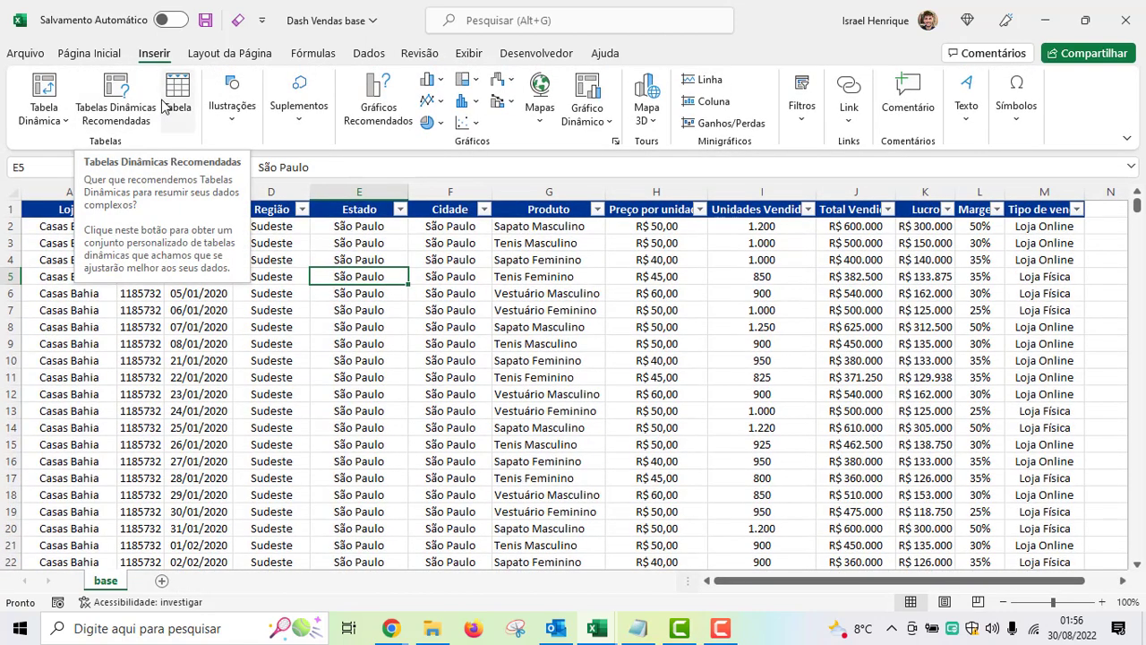
{"action": "left_click", "coordinate": [39, 87]}
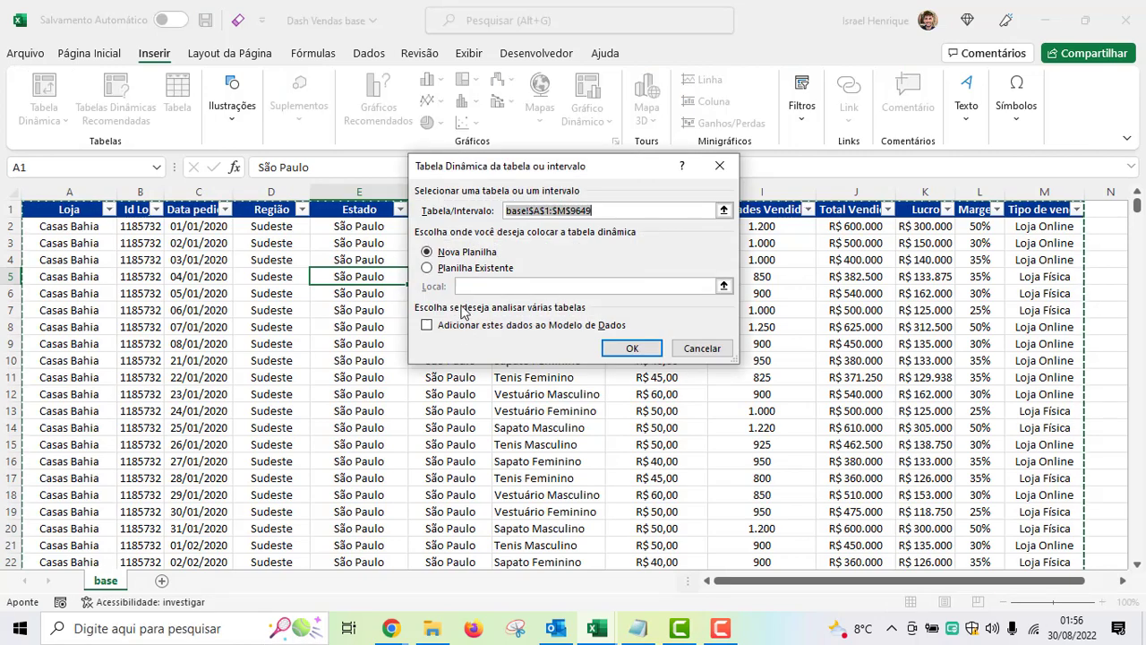
{"action": "left_click", "coordinate": [605, 212]}
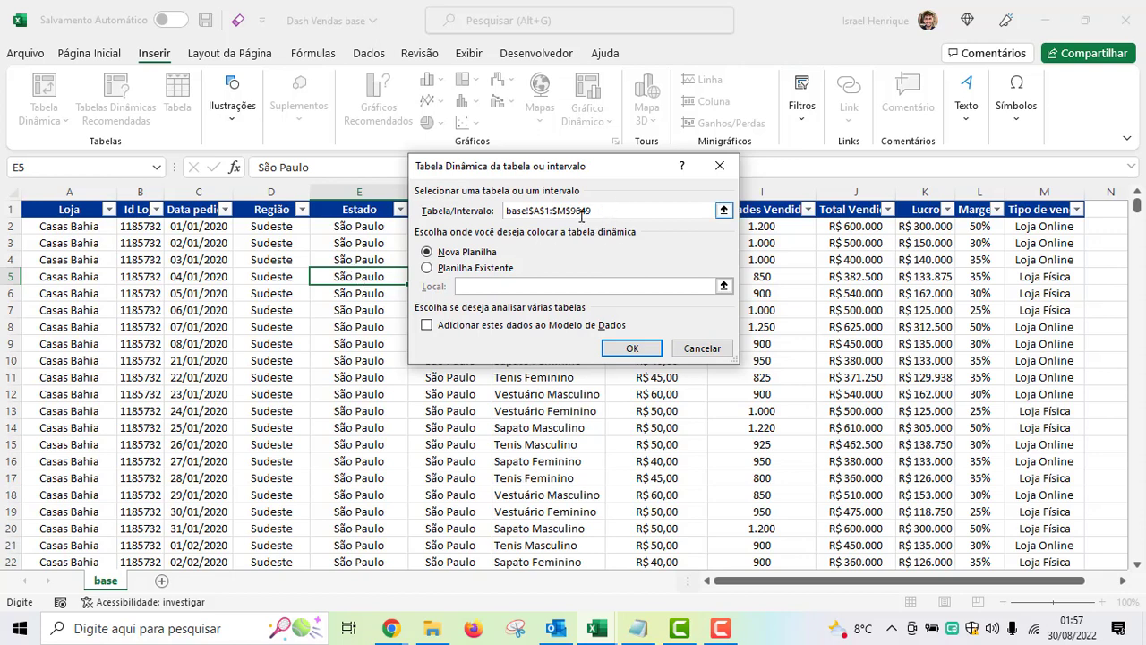
{"action": "left_click_drag", "start_coordinate": [586, 211], "coordinate": [503, 212]}
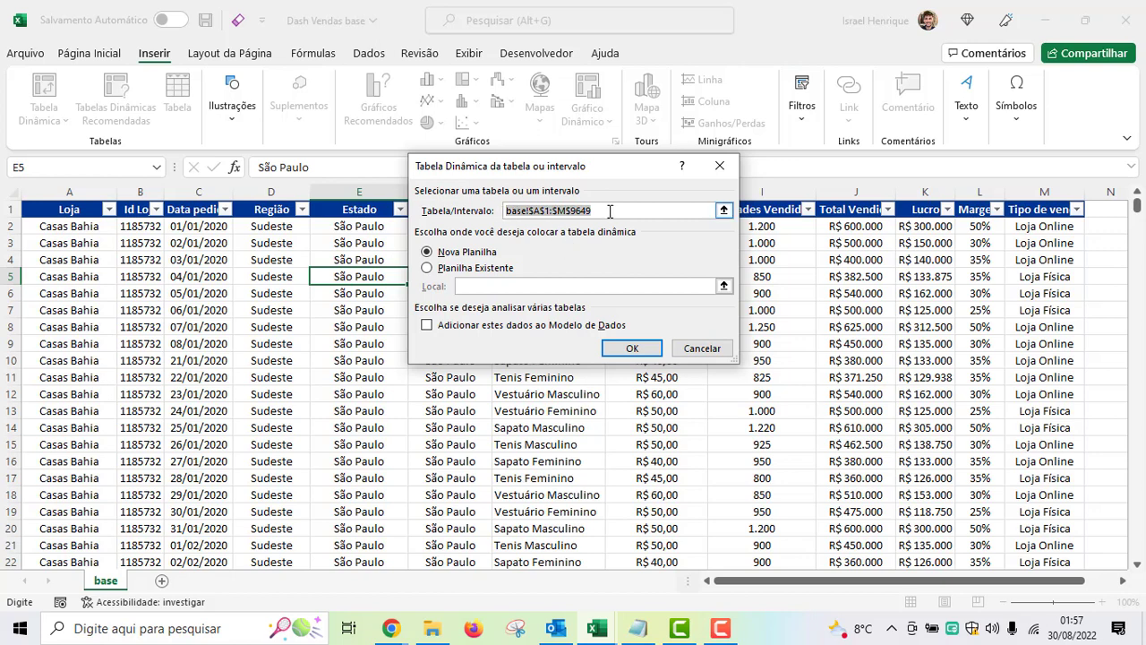
{"action": "left_click", "coordinate": [610, 212]}
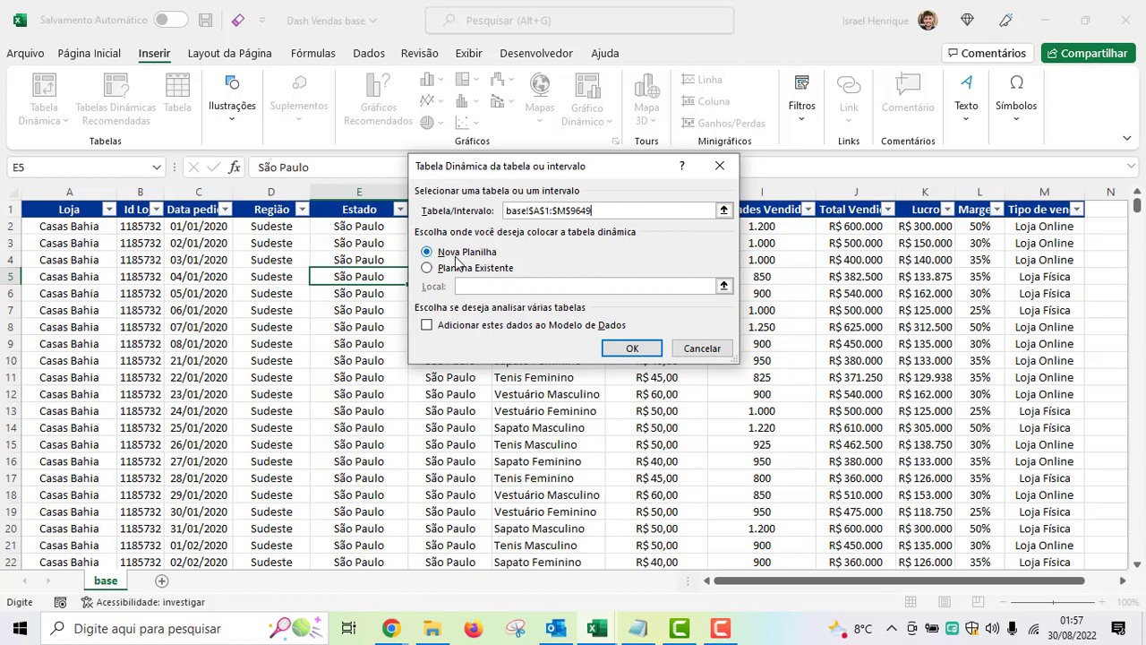
{"action": "left_click", "coordinate": [614, 351]}
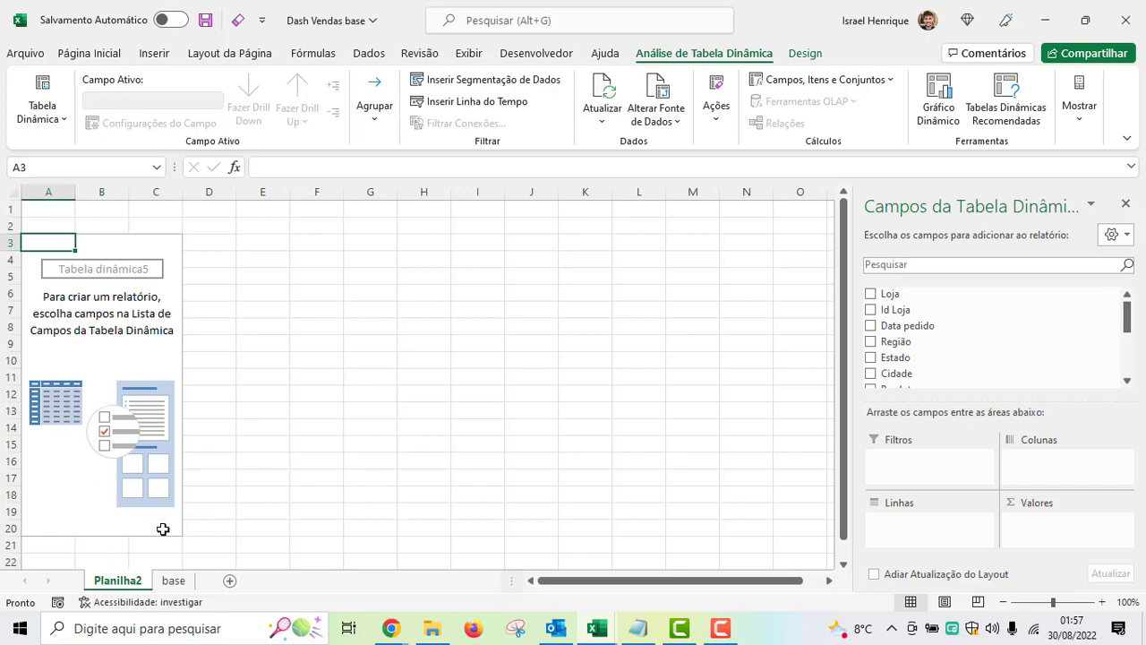
- Move the pivot to B3, place its sheet after base and rename it 'Por Período'
{"action": "mouse_move", "coordinate": [161, 529]}
{"action": "left_mouse_down"}
{"action": "mouse_move", "coordinate": [29, 256]}
{"action": "mouse_move", "coordinate": [195, 260]}
{"action": "left_mouse_up"}
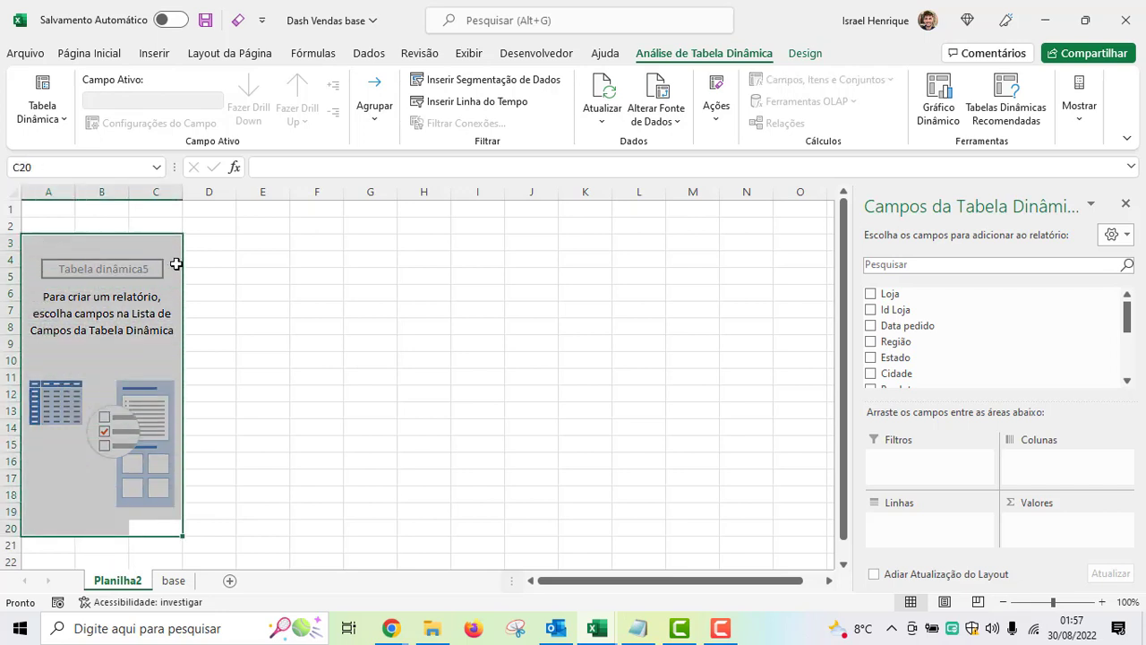
{"action": "left_click", "coordinate": [103, 245]}
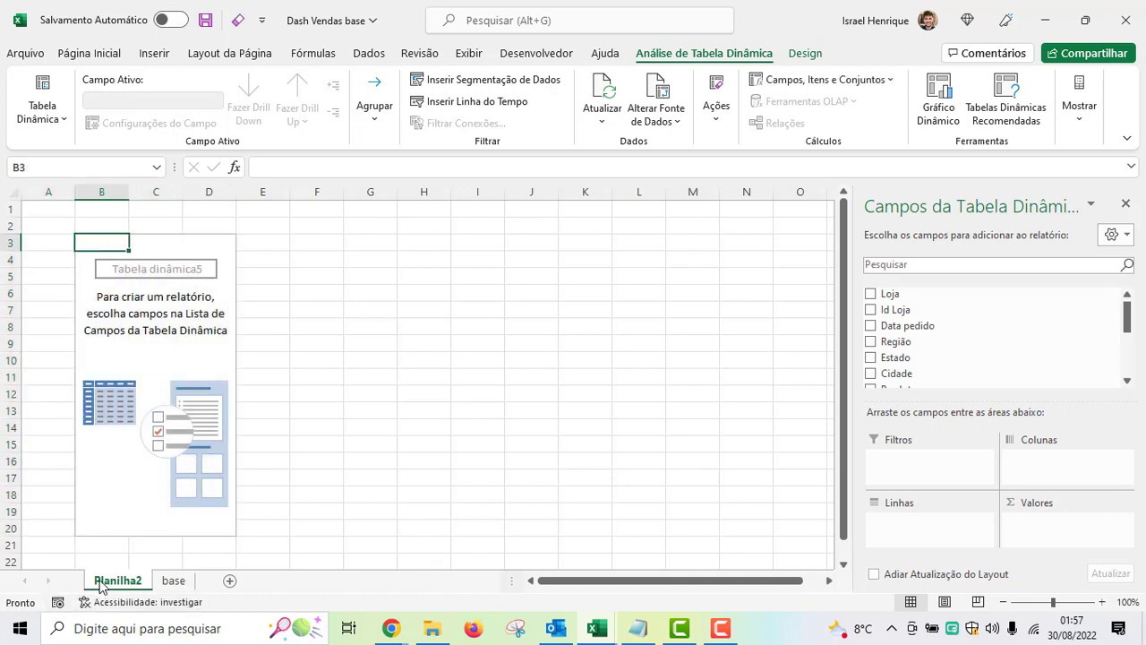
{"action": "left_click_drag", "start_coordinate": [101, 587], "coordinate": [188, 584]}
{"action": "left_click_drag", "start_coordinate": [188, 584], "coordinate": [212, 584]}
{"action": "double_click", "coordinate": [179, 582]}
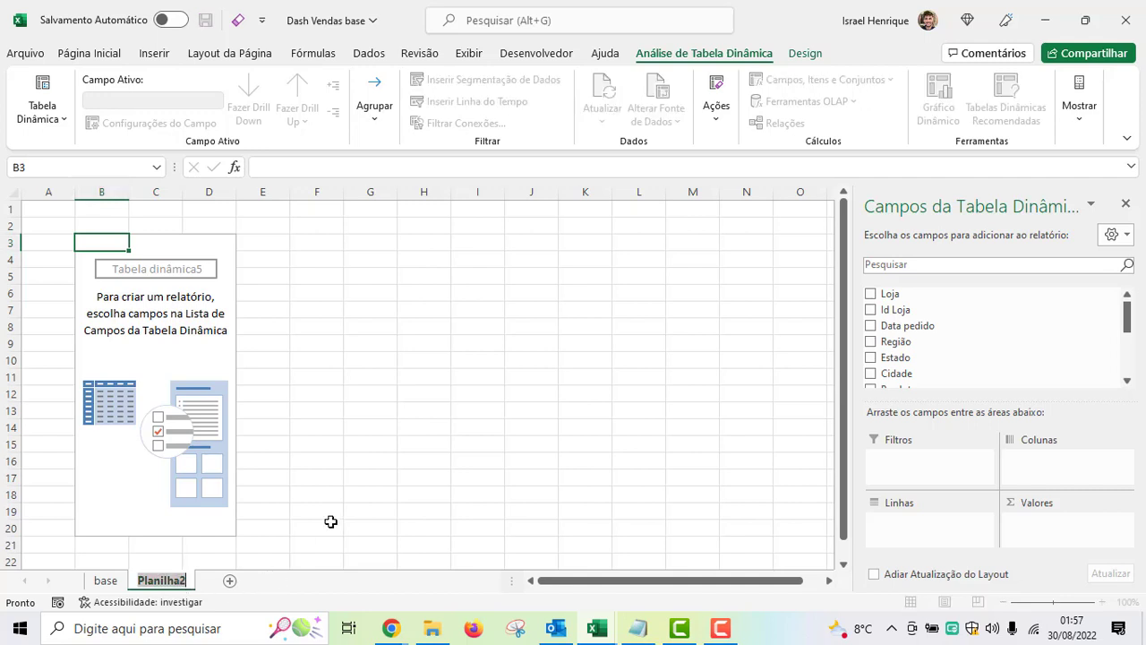
{"action": "type", "text": "P"}
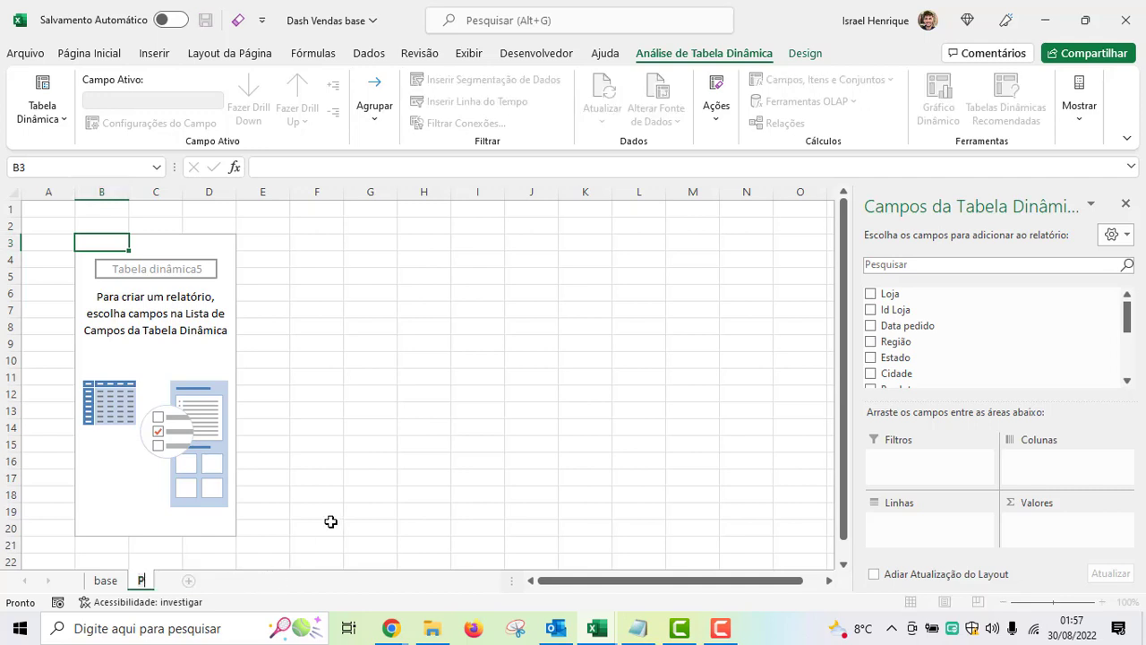
{"action": "type", "text": "or Período"}
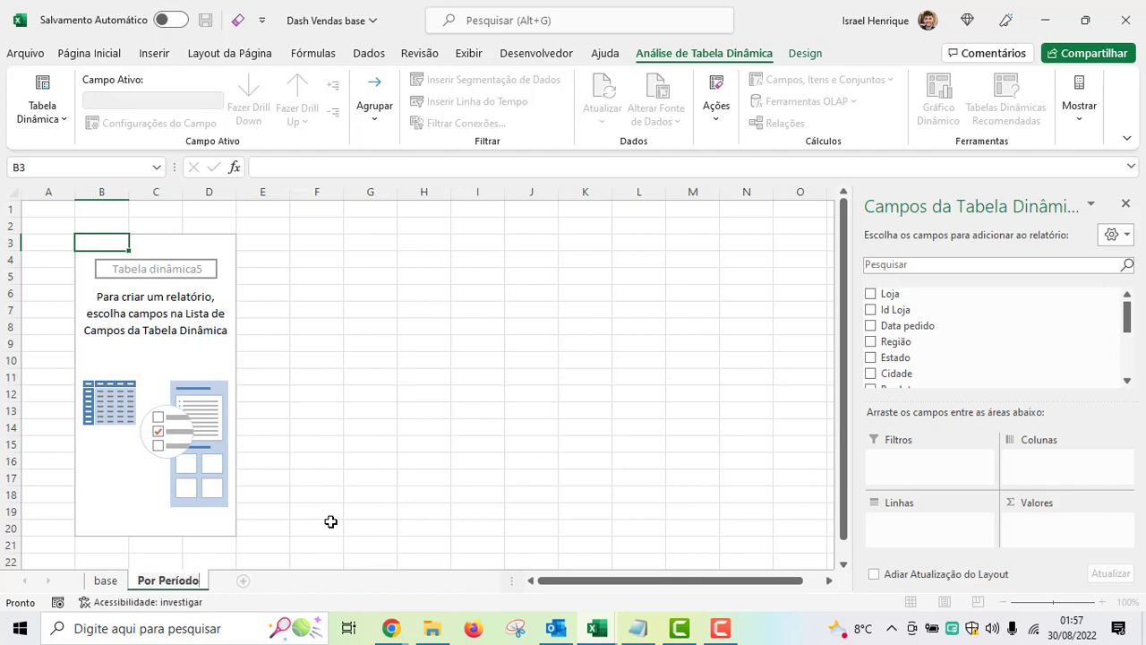
{"action": "key", "text": "Return"}
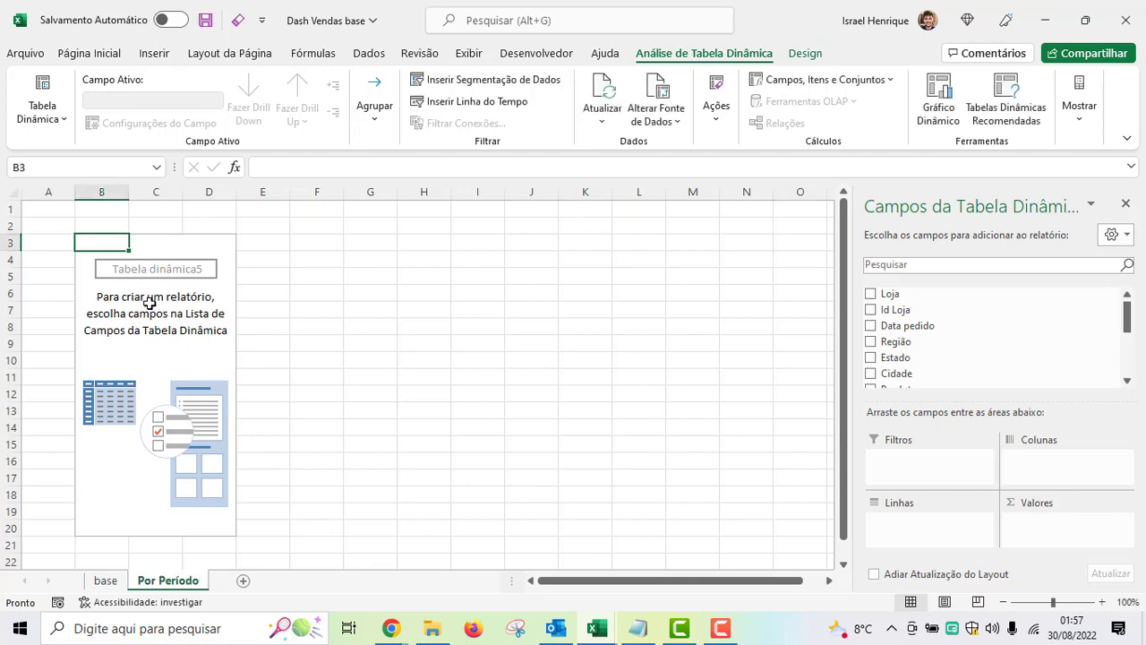
{"action": "left_click", "coordinate": [160, 313]}
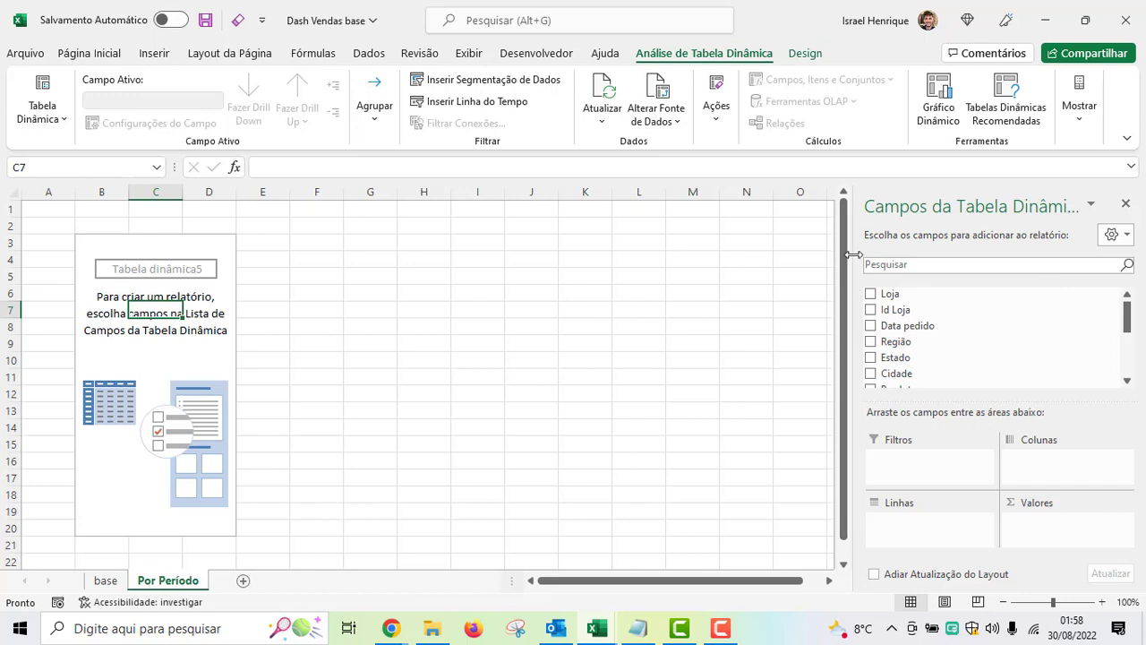
- Widen the PivotTable Fields pane and check the Loja column header on the base sheet
{"action": "left_click_drag", "start_coordinate": [853, 276], "coordinate": [785, 259]}
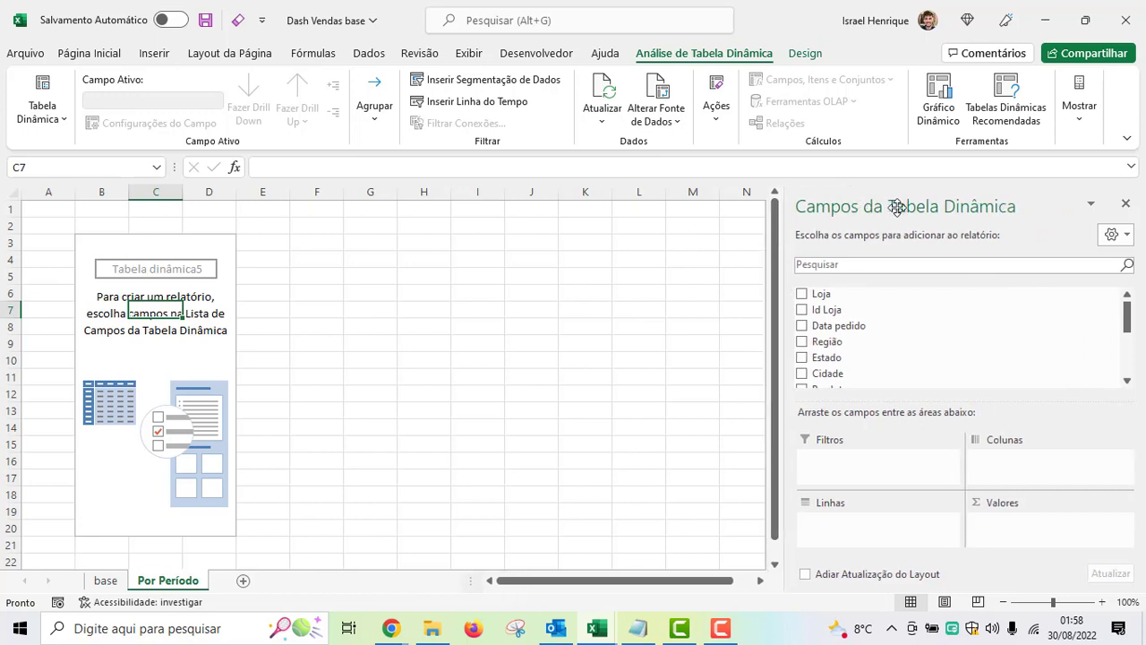
{"action": "scroll", "coordinate": [891, 323], "scroll_direction": "down", "scroll_amount": 3}
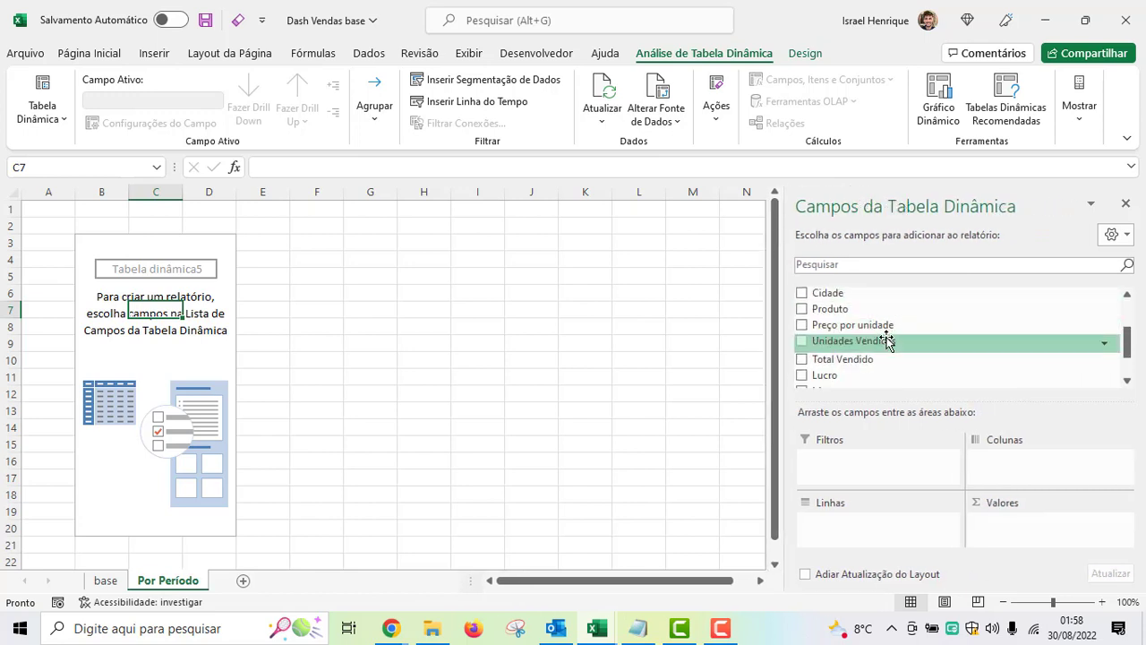
{"action": "scroll", "coordinate": [882, 354], "scroll_direction": "down", "scroll_amount": 3}
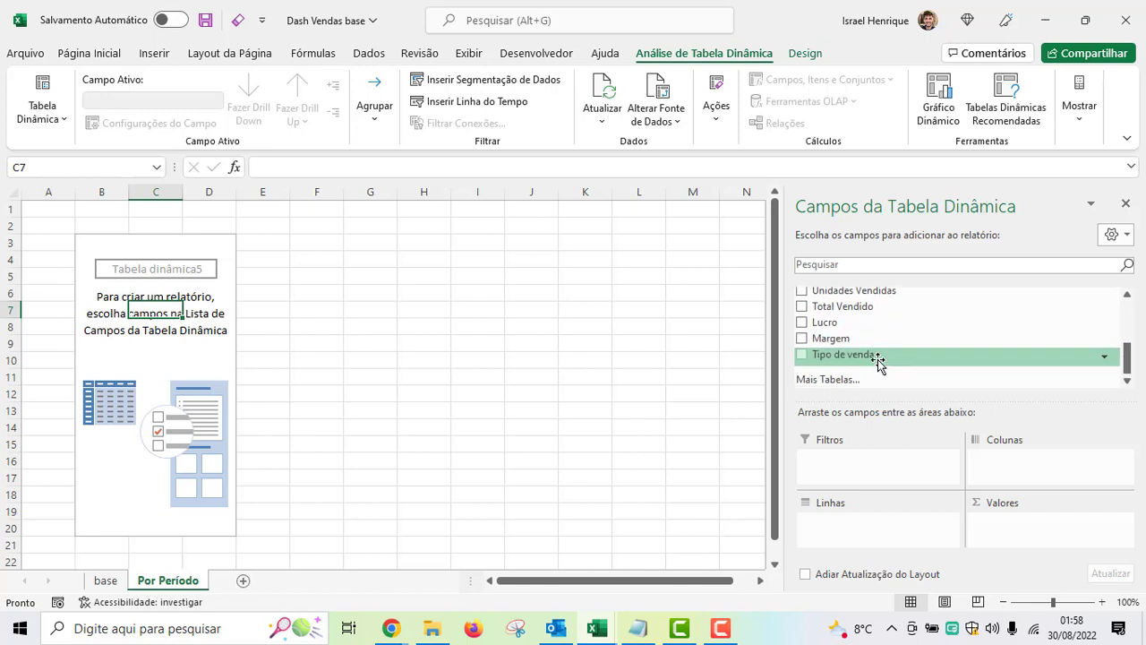
{"action": "scroll", "coordinate": [869, 350], "scroll_direction": "up", "scroll_amount": 6}
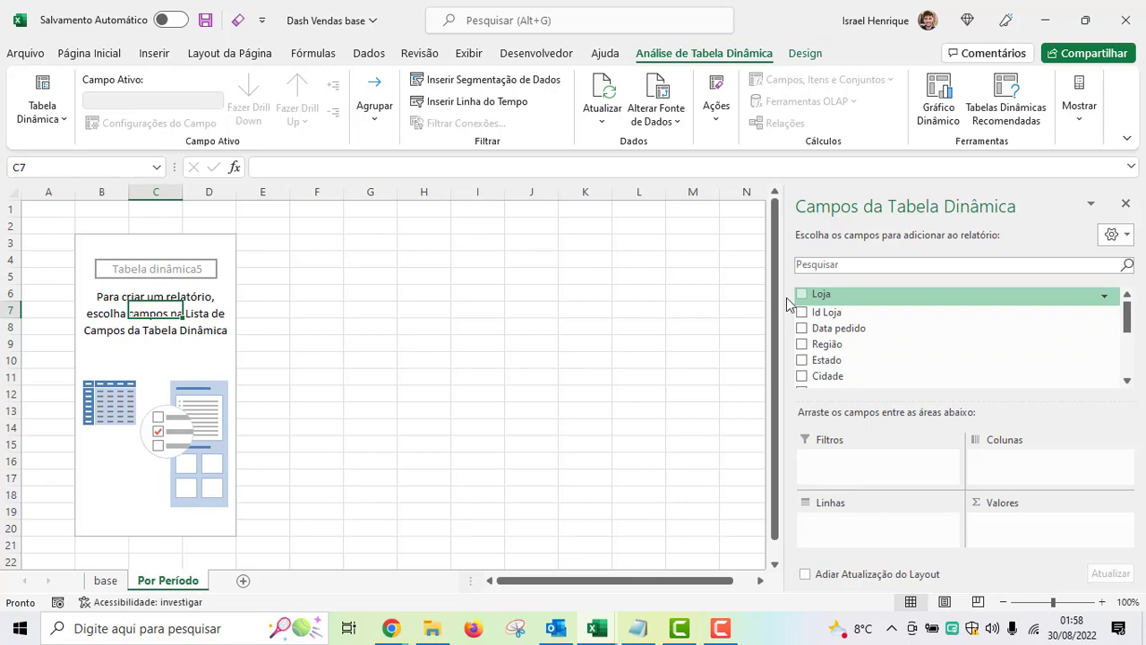
{"action": "left_click", "coordinate": [121, 580]}
{"action": "left_click", "coordinate": [69, 209]}
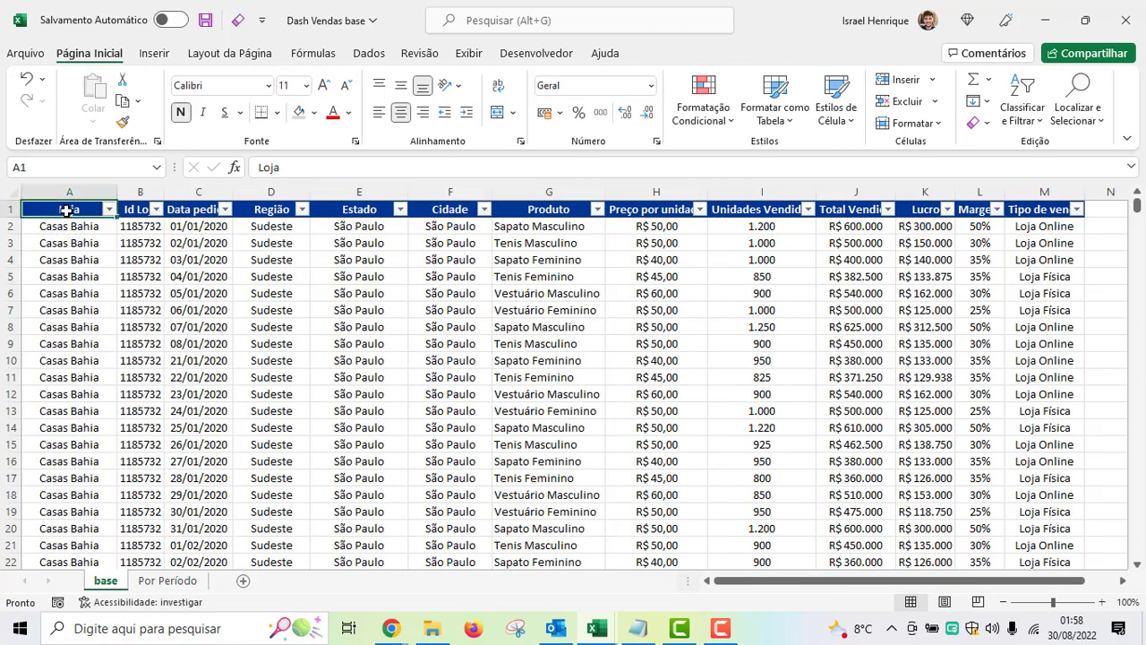
{"action": "left_click", "coordinate": [161, 583]}
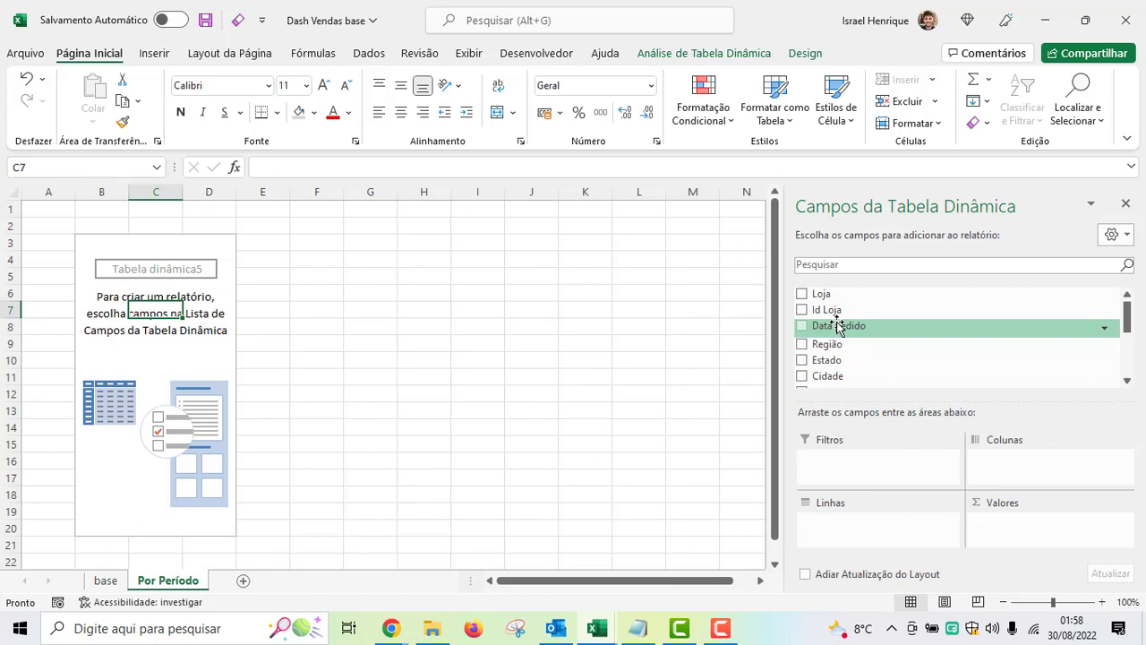
- Add Data pedido to the Linhas area so the pivot lists 2020, 2021 and Total Geral
{"action": "scroll", "coordinate": [841, 332], "scroll_direction": "down", "scroll_amount": 1}
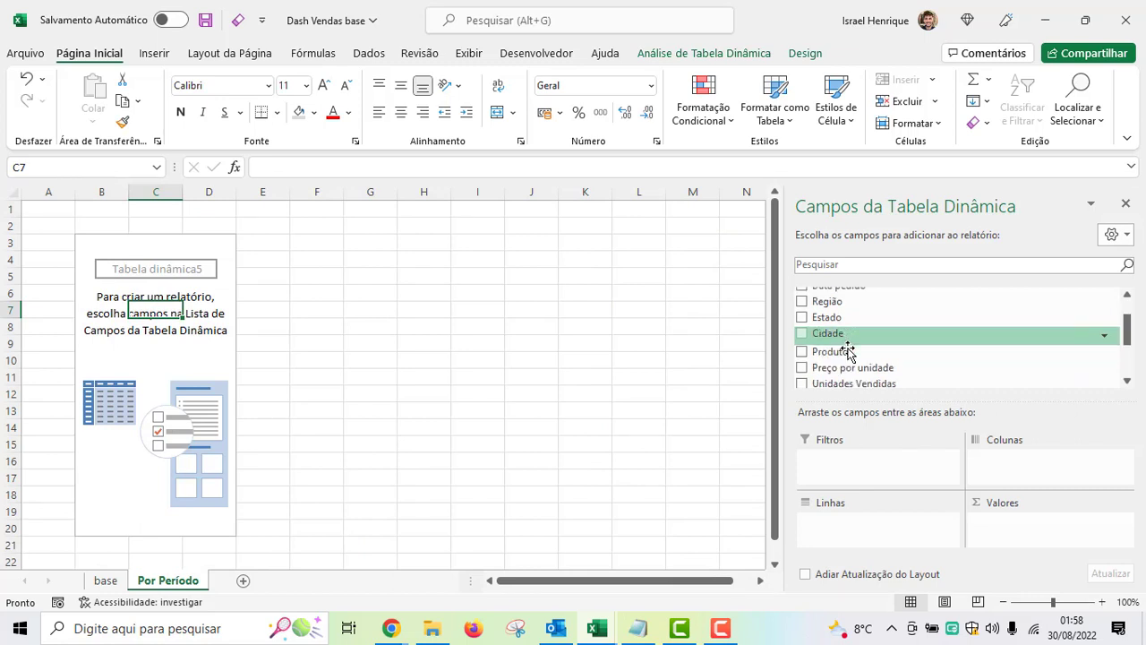
{"action": "scroll", "coordinate": [846, 341], "scroll_direction": "down", "scroll_amount": 1}
{"action": "scroll", "coordinate": [847, 341], "scroll_direction": "down", "scroll_amount": 1}
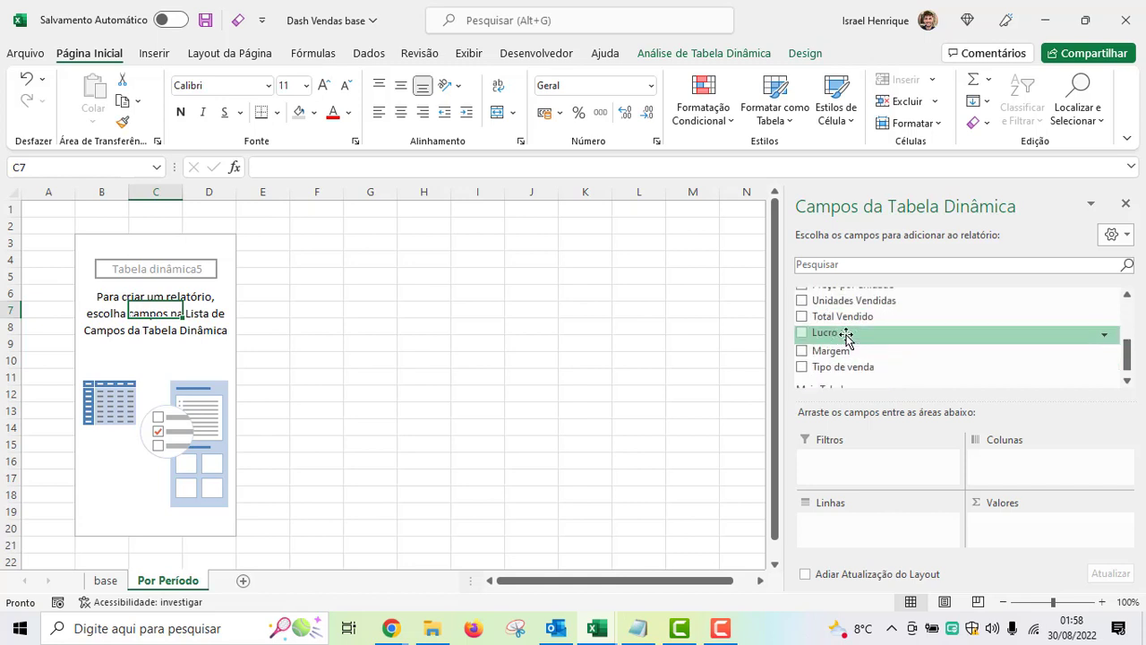
{"action": "scroll", "coordinate": [865, 343], "scroll_direction": "up", "scroll_amount": 2}
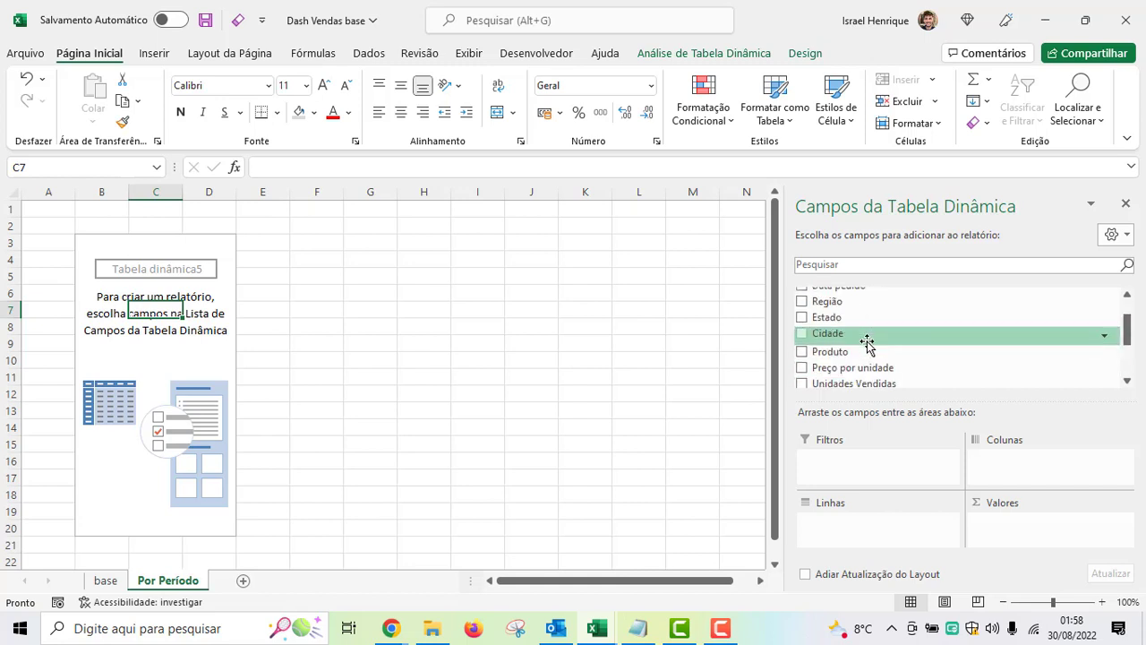
{"action": "scroll", "coordinate": [867, 343], "scroll_direction": "up", "scroll_amount": 1}
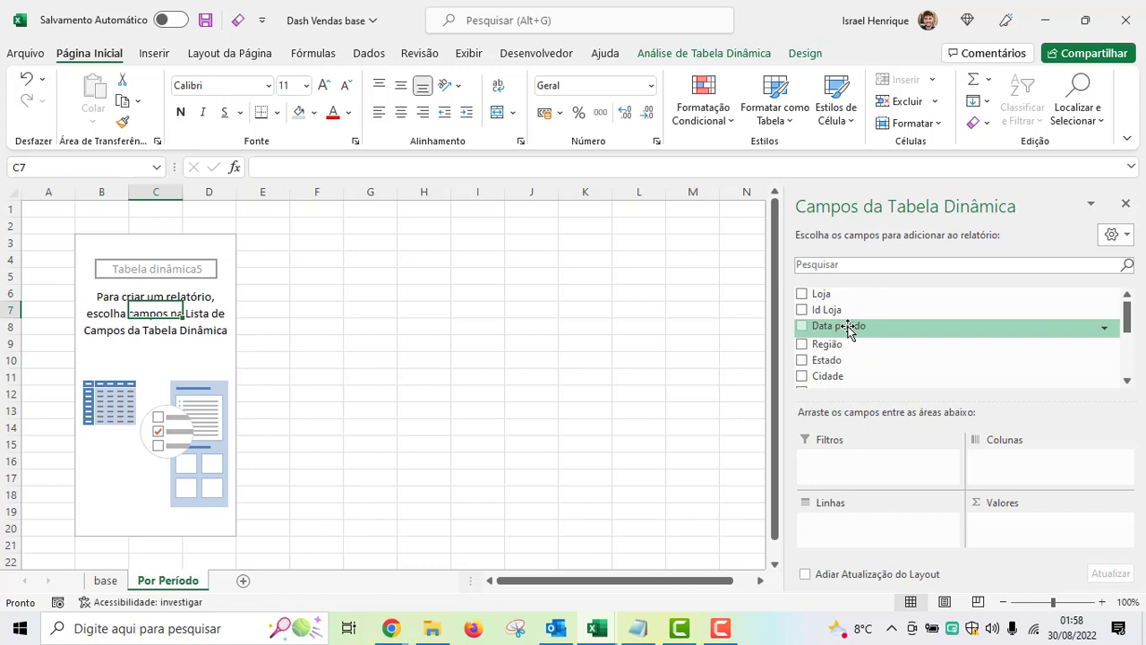
{"action": "left_click_drag", "start_coordinate": [848, 328], "coordinate": [844, 529]}
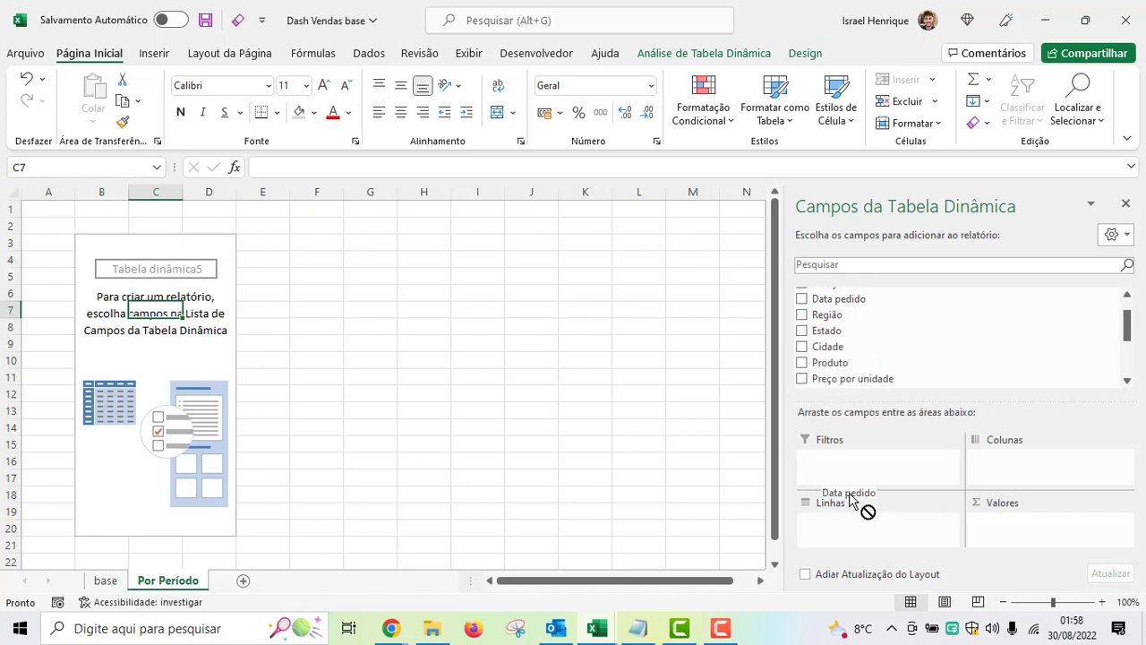
{"action": "left_click_drag", "start_coordinate": [842, 529], "coordinate": [844, 526]}
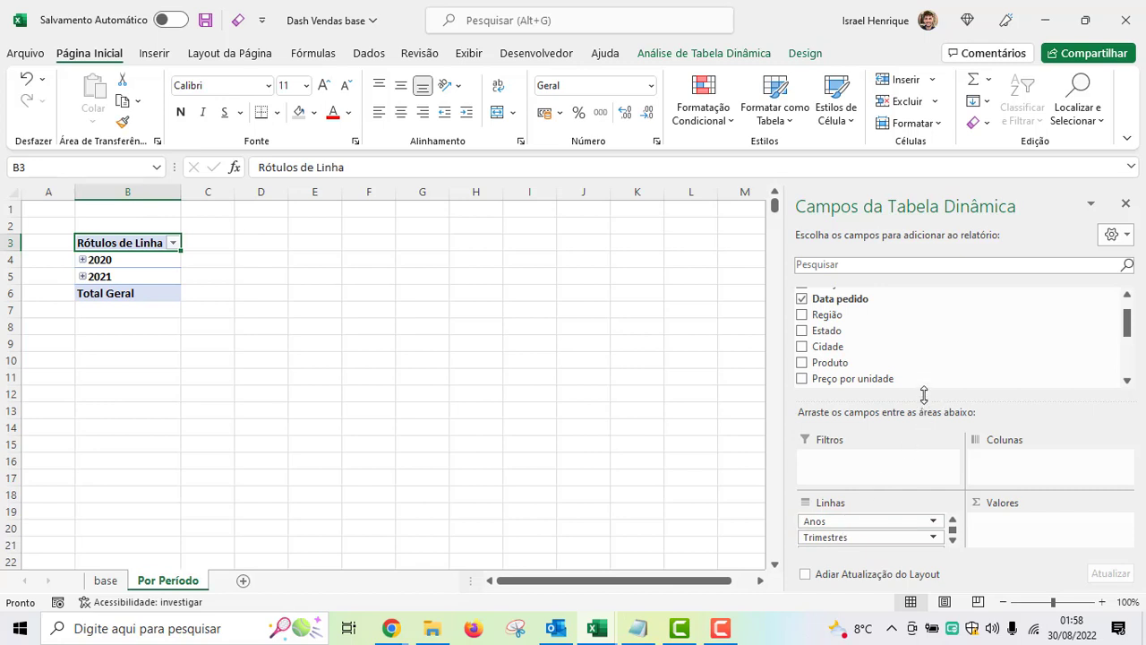
{"action": "left_click_drag", "start_coordinate": [925, 395], "coordinate": [927, 333]}
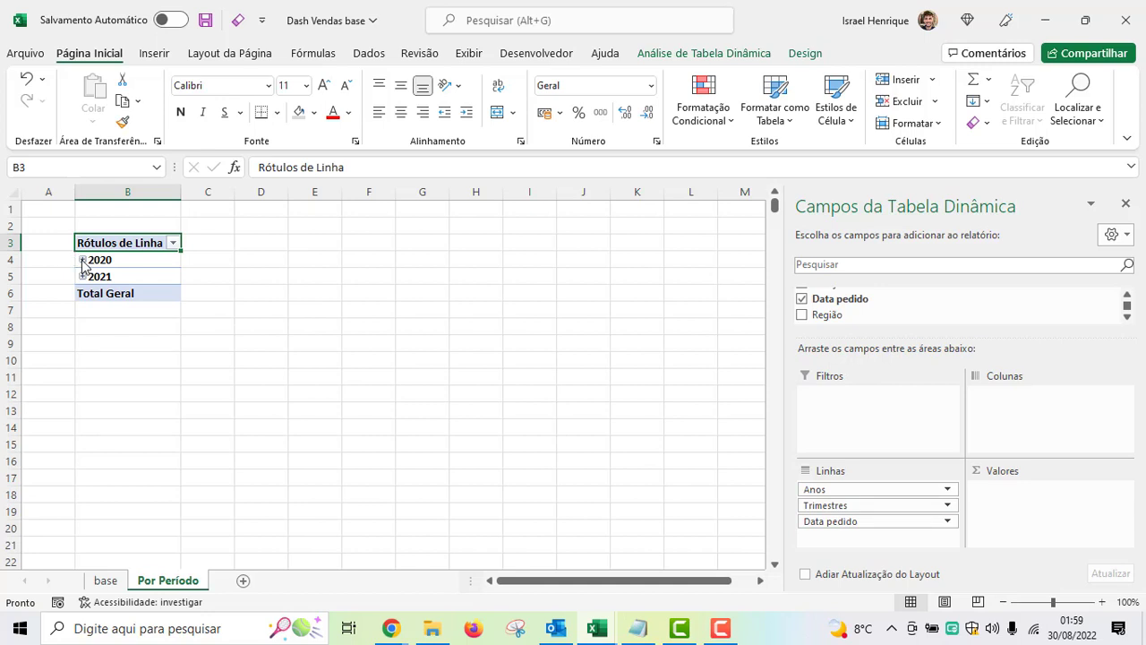
- Remove Trimestres from the row fields and expand 2020 and 2021 to check their months
{"action": "left_click", "coordinate": [83, 259]}
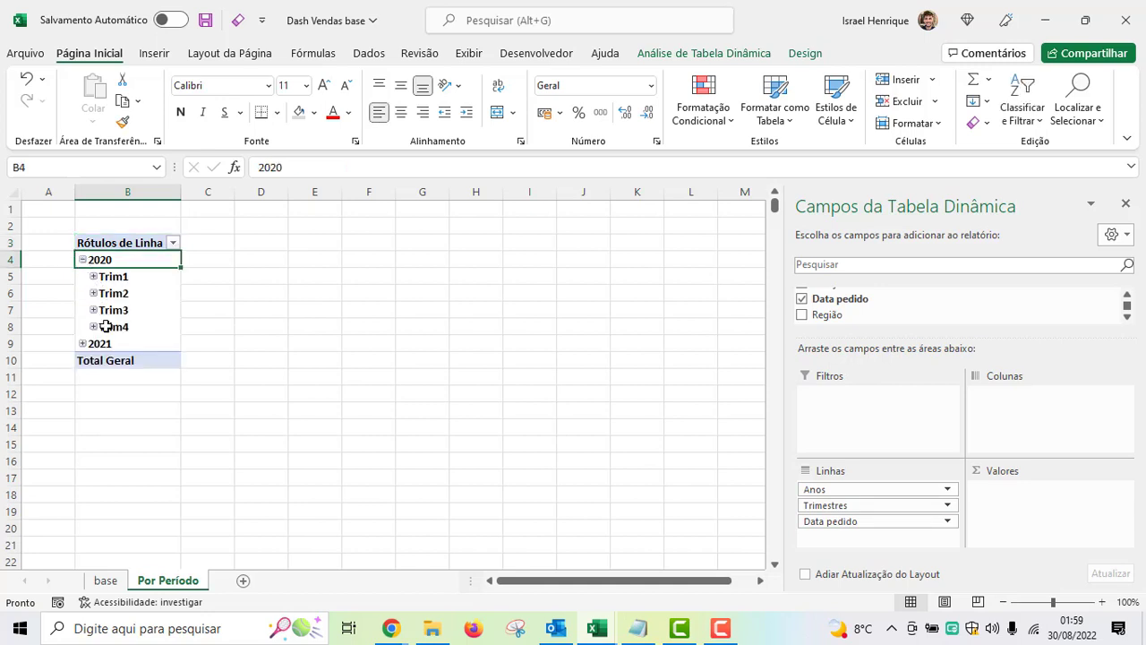
{"action": "left_click", "coordinate": [82, 260]}
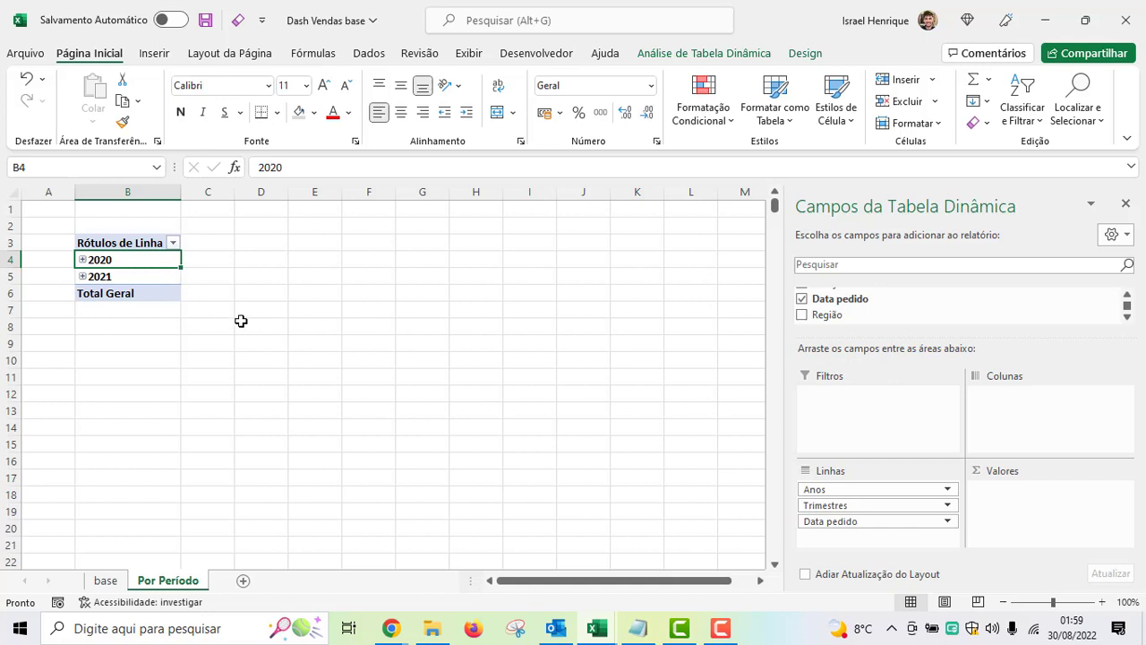
{"action": "left_click_drag", "start_coordinate": [824, 505], "coordinate": [655, 486]}
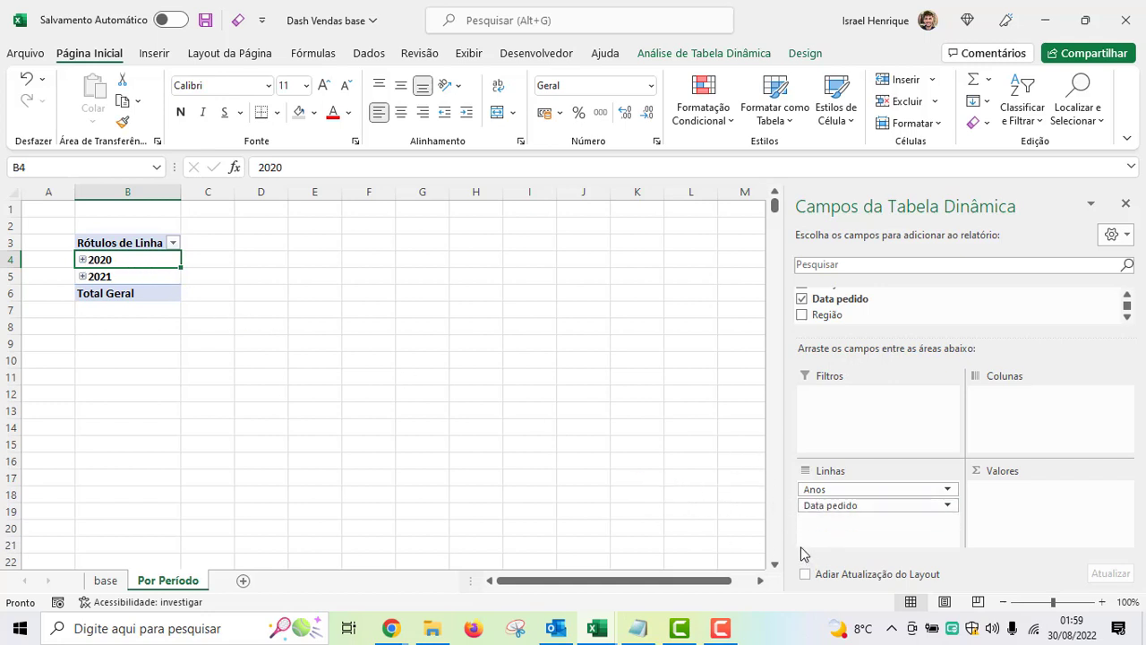
{"action": "left_click", "coordinate": [83, 259]}
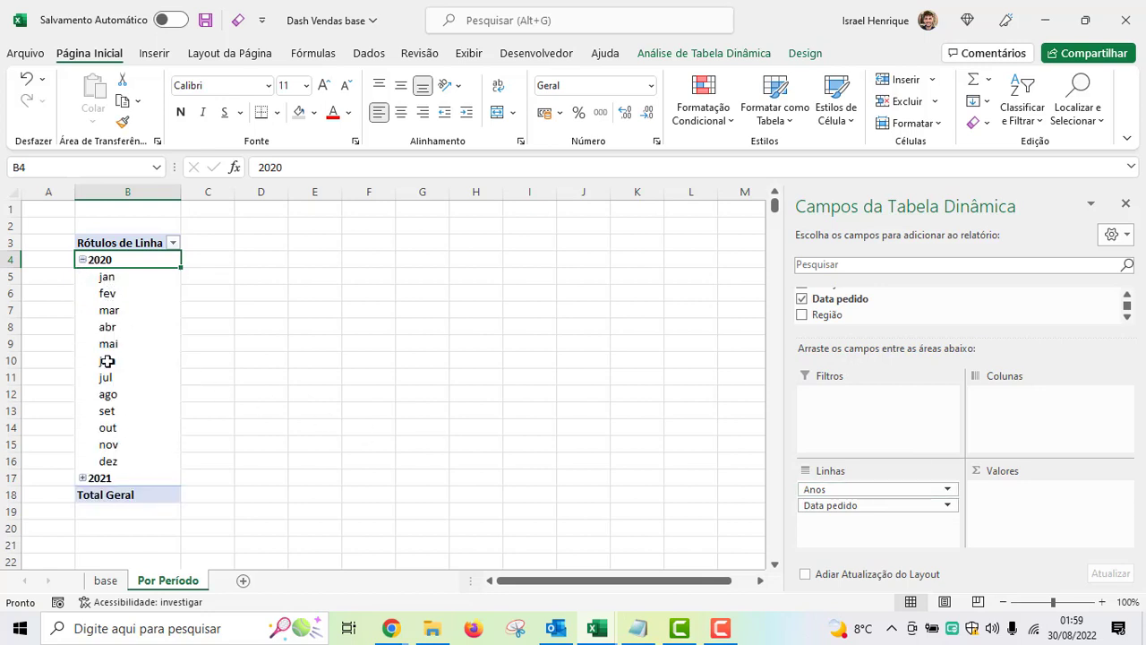
{"action": "left_click", "coordinate": [82, 260]}
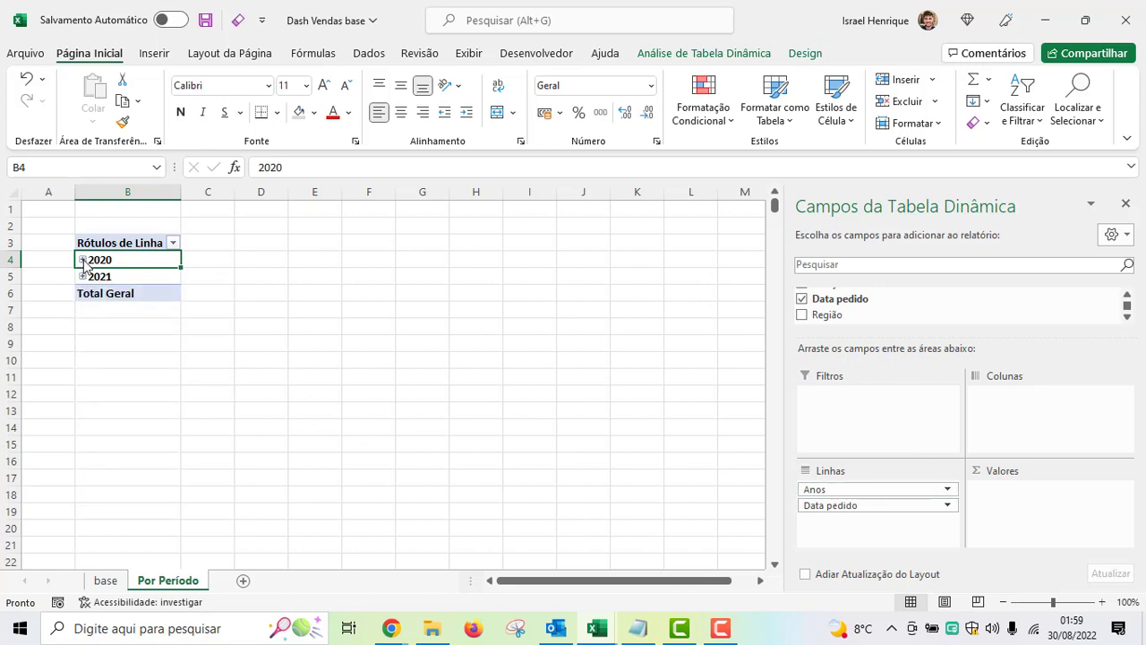
{"action": "left_click", "coordinate": [82, 276]}
{"action": "left_click", "coordinate": [82, 277]}
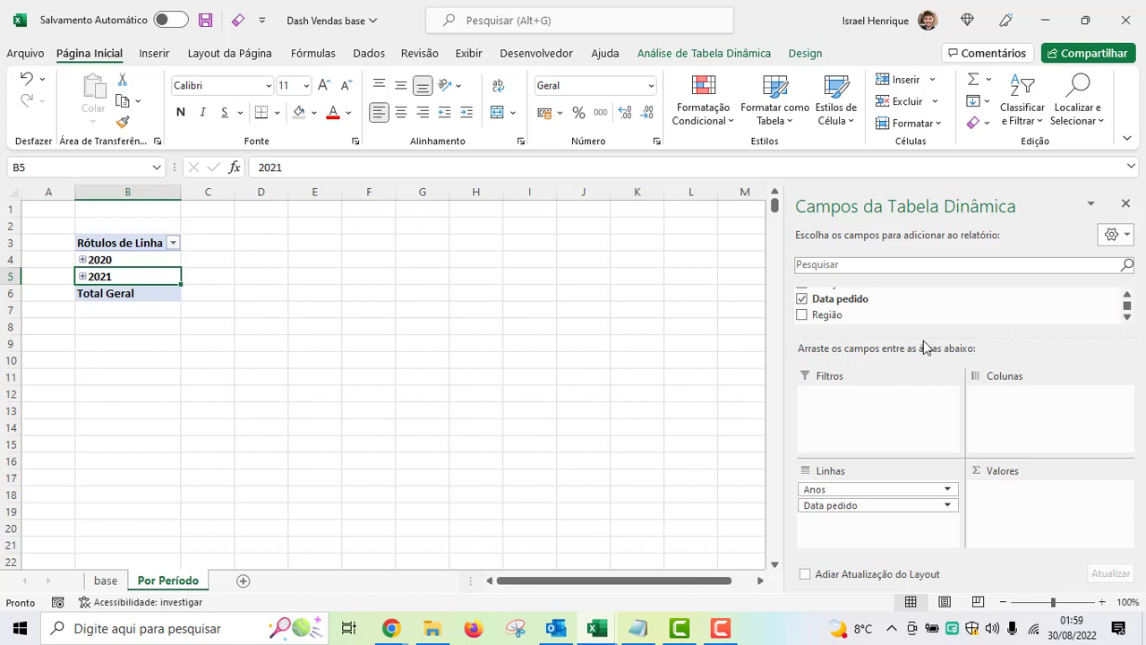
{"action": "left_click_drag", "start_coordinate": [923, 337], "coordinate": [928, 422]}
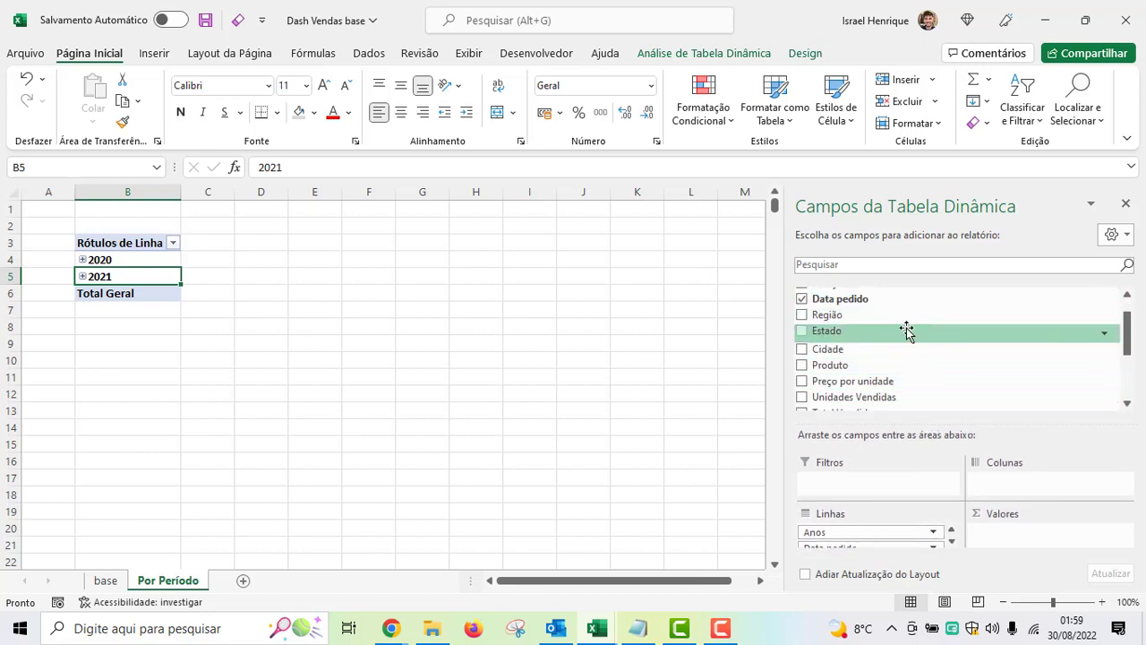
{"action": "scroll", "coordinate": [866, 340], "scroll_direction": "down", "scroll_amount": 3}
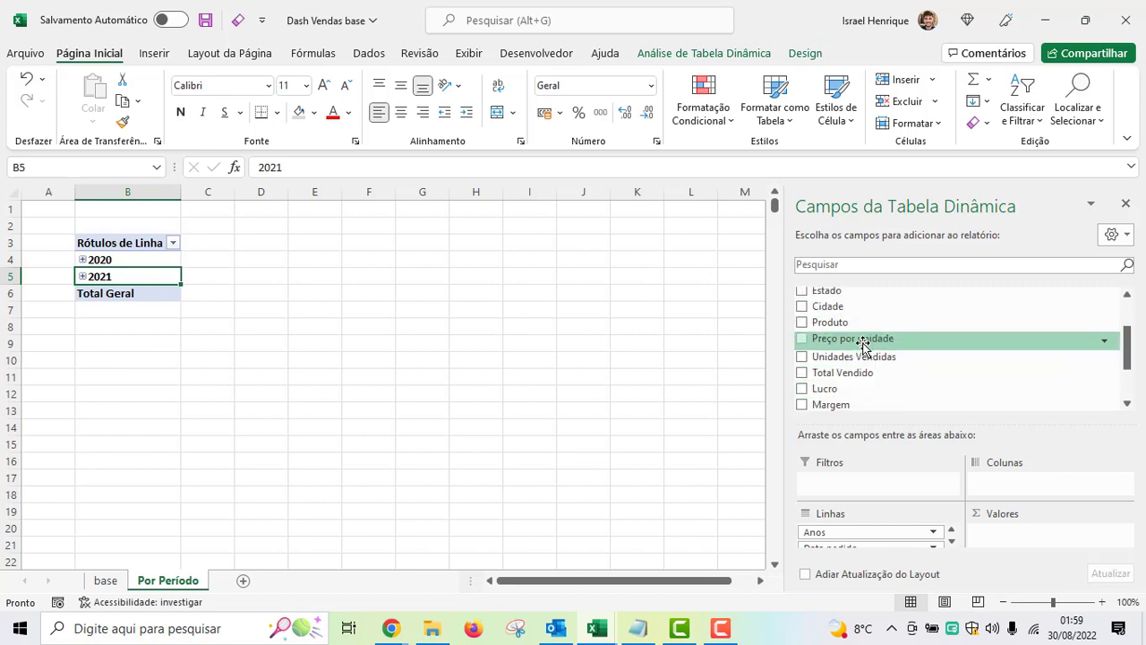
{"action": "scroll", "coordinate": [865, 341], "scroll_direction": "down", "scroll_amount": 2}
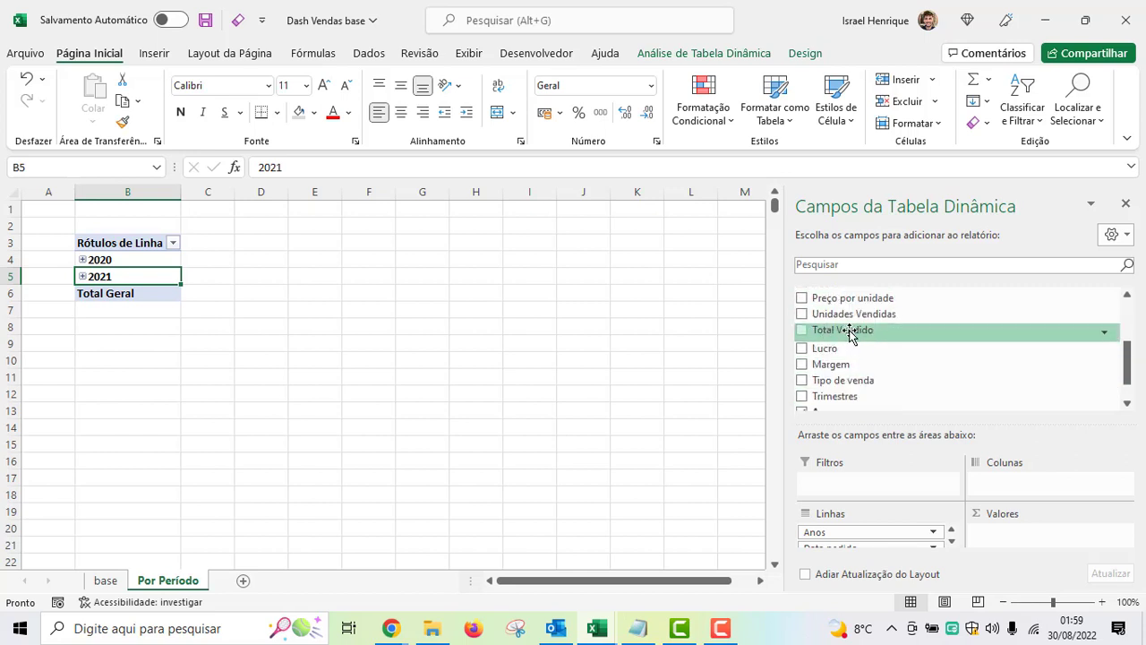
- Check the Total Vendido value in J2 and the order date in C2 on the base sheet
{"action": "left_click", "coordinate": [112, 580]}
{"action": "left_click", "coordinate": [844, 227]}
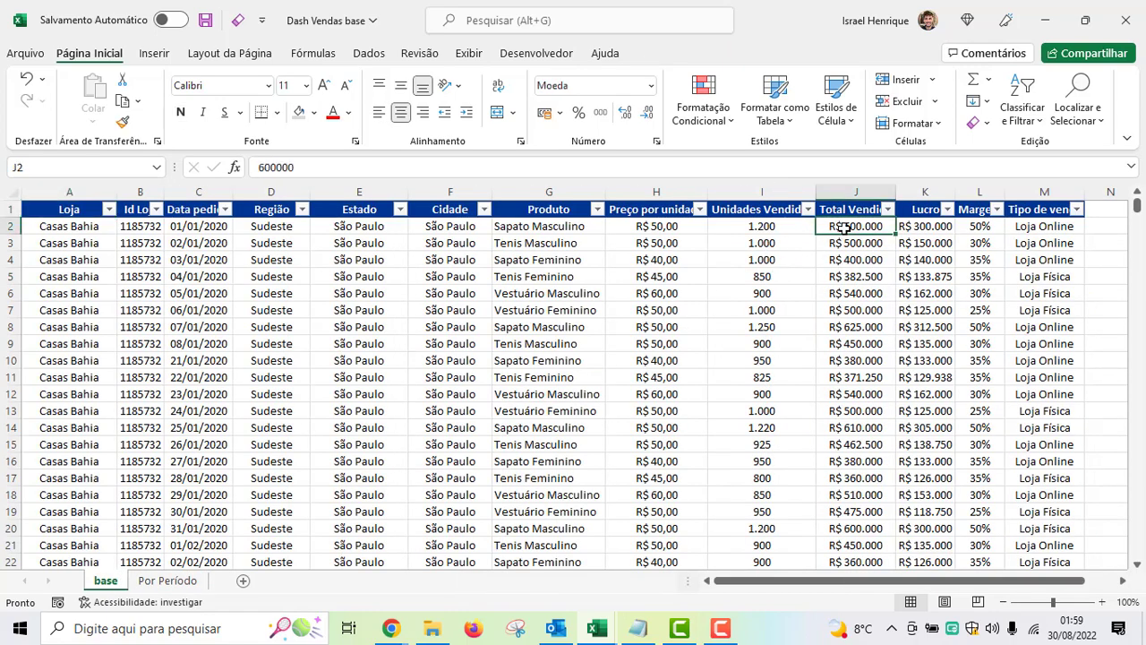
{"action": "left_click", "coordinate": [211, 229]}
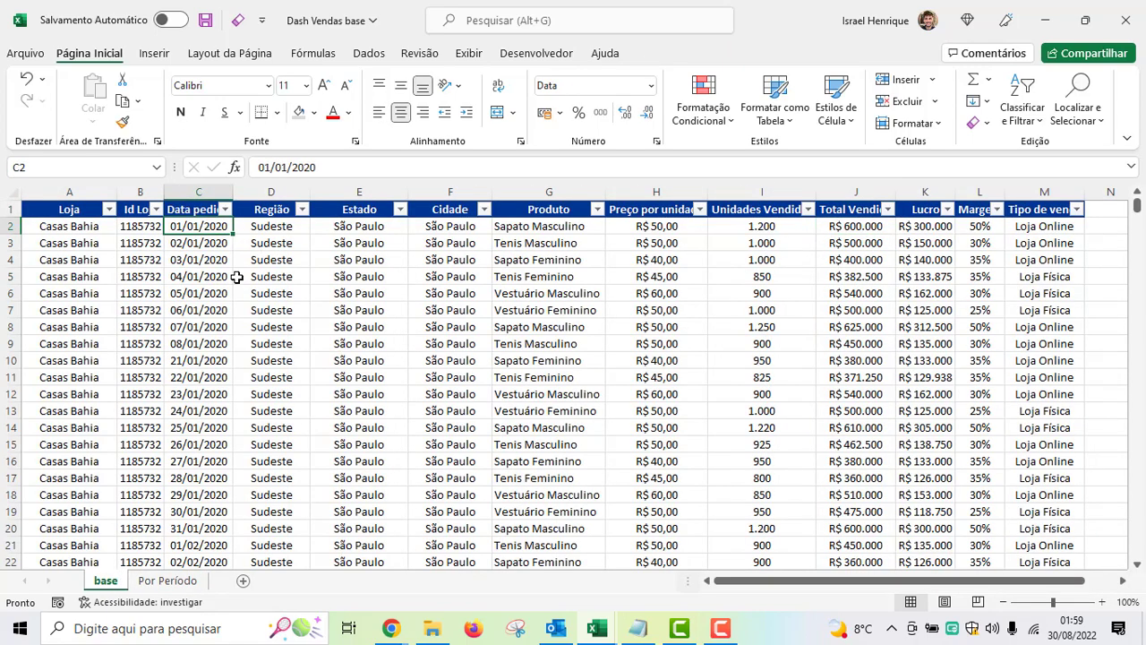
{"action": "left_click", "coordinate": [169, 581]}
- Add Total Vendido to Valores as a sum, giving 899902125 as Total Geral
{"action": "mouse_move", "coordinate": [842, 331]}
{"action": "left_mouse_down"}
{"action": "mouse_move", "coordinate": [1054, 523]}
{"action": "mouse_move", "coordinate": [1042, 530]}
{"action": "left_mouse_up"}
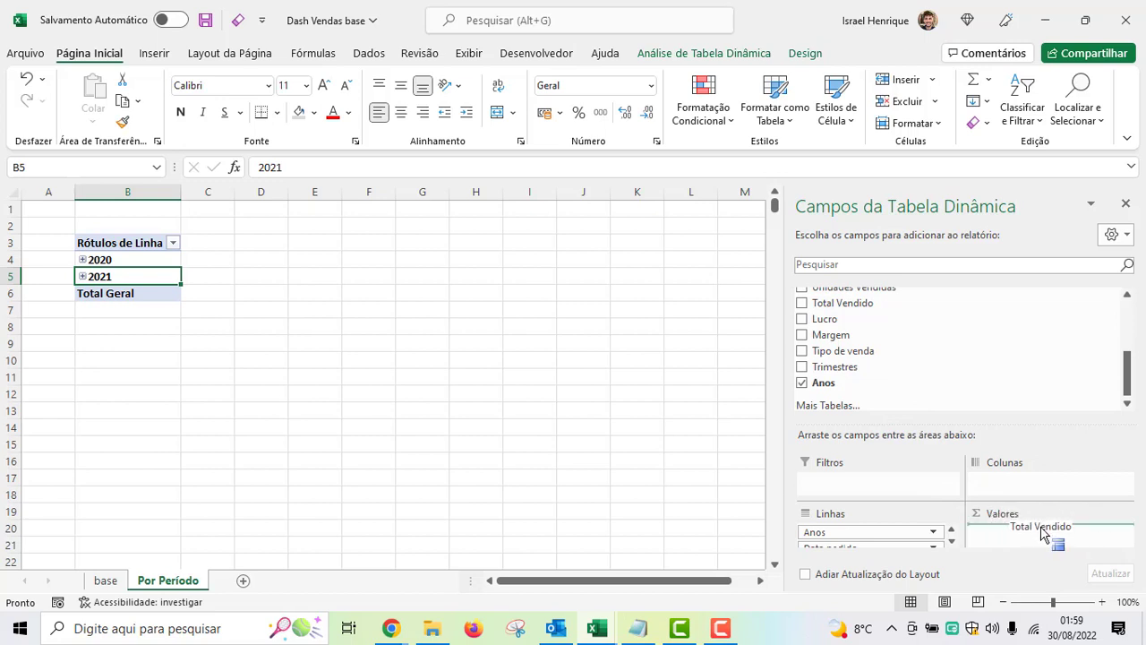
{"action": "left_click_drag", "start_coordinate": [1041, 530], "coordinate": [1017, 535]}
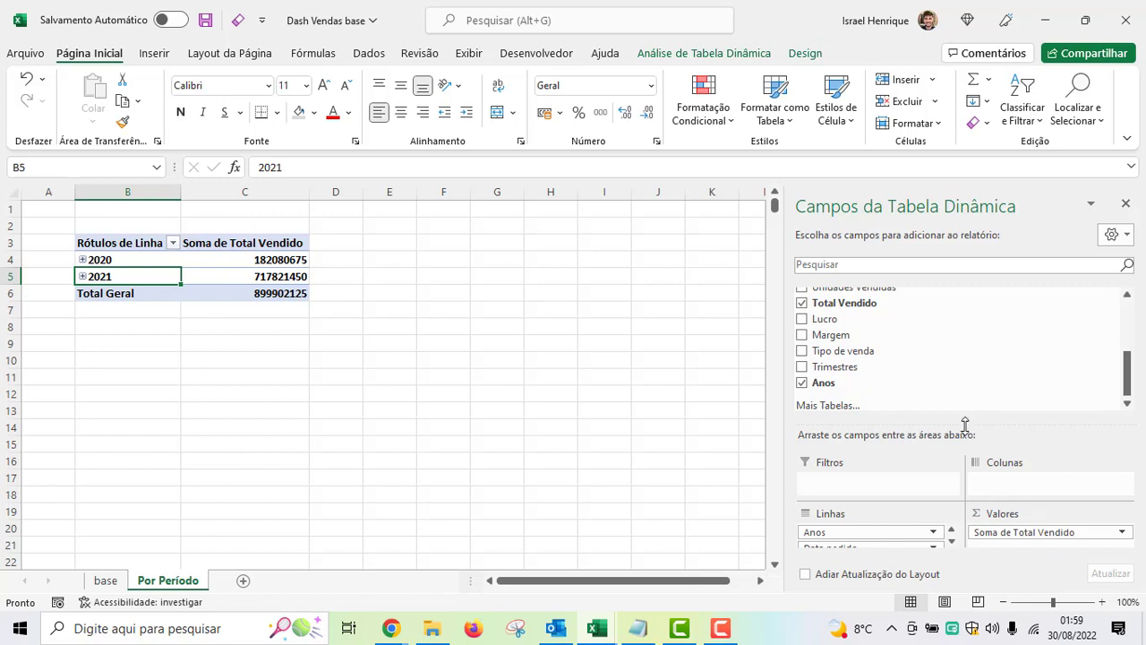
{"action": "left_click_drag", "start_coordinate": [966, 423], "coordinate": [952, 348]}
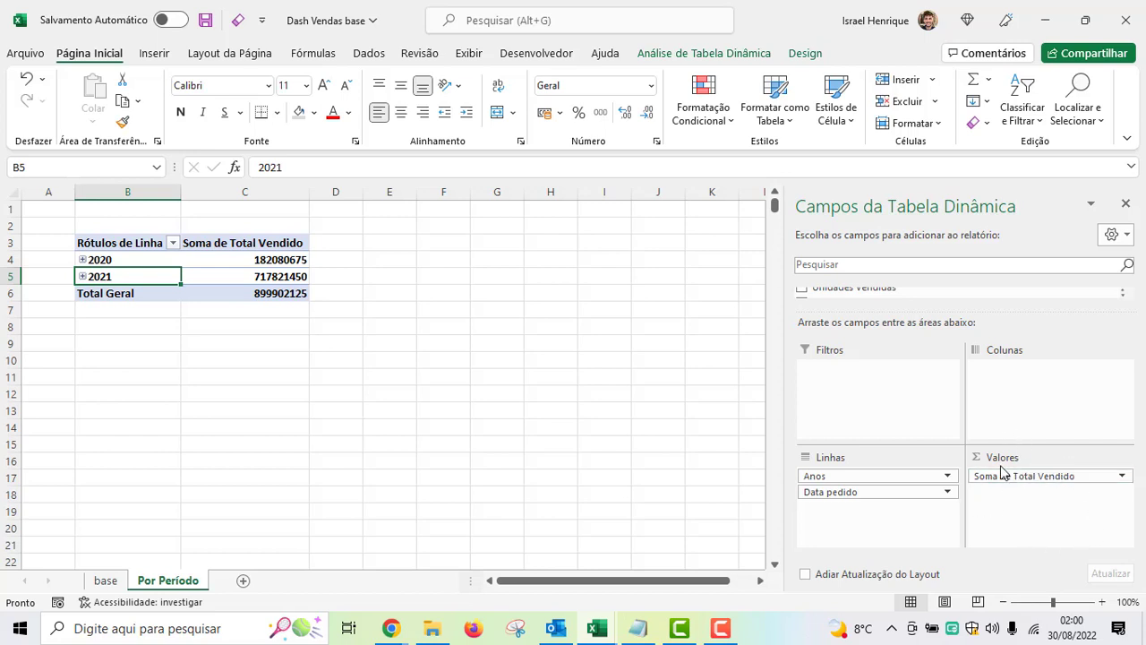
{"action": "left_click", "coordinate": [253, 263]}
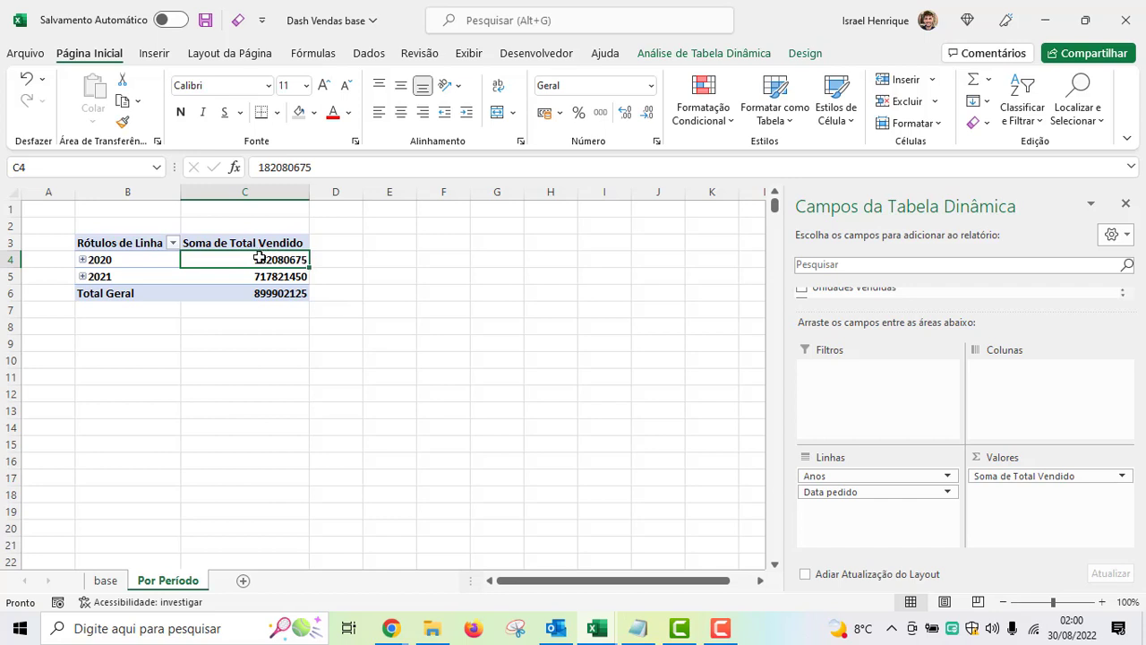
- Expand 2020 and 2021 into months and inspect values such as 16253746 for jan 2020
{"action": "mouse_move", "coordinate": [258, 257]}
{"action": "left_click", "coordinate": [82, 260]}
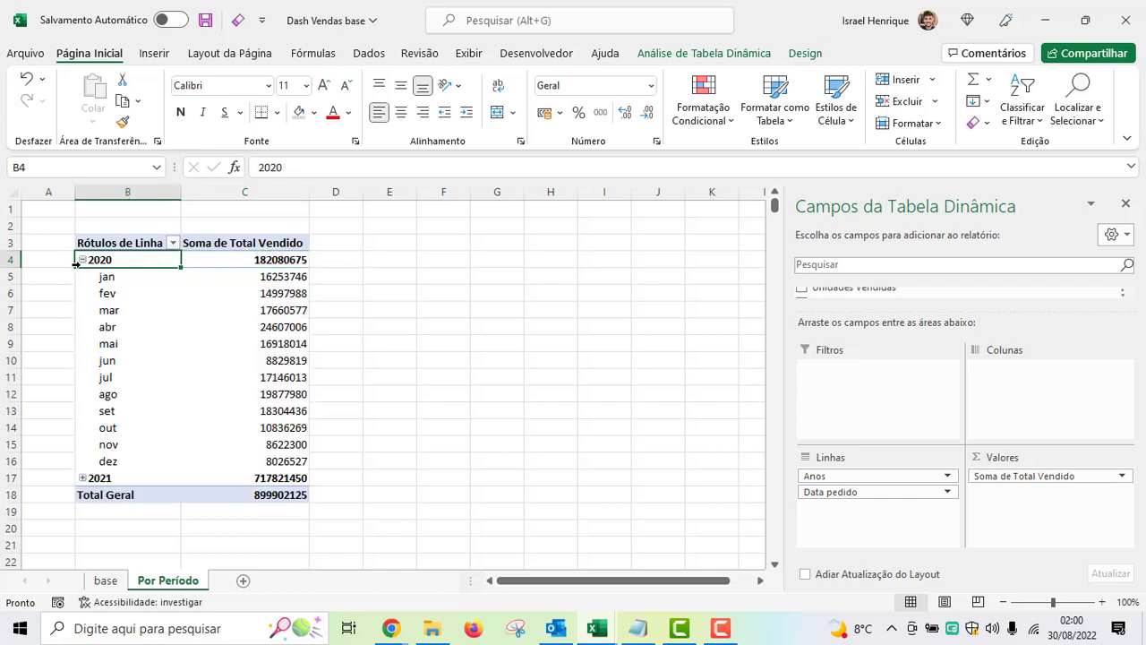
{"action": "scroll", "coordinate": [121, 365], "scroll_direction": "down", "scroll_amount": 2}
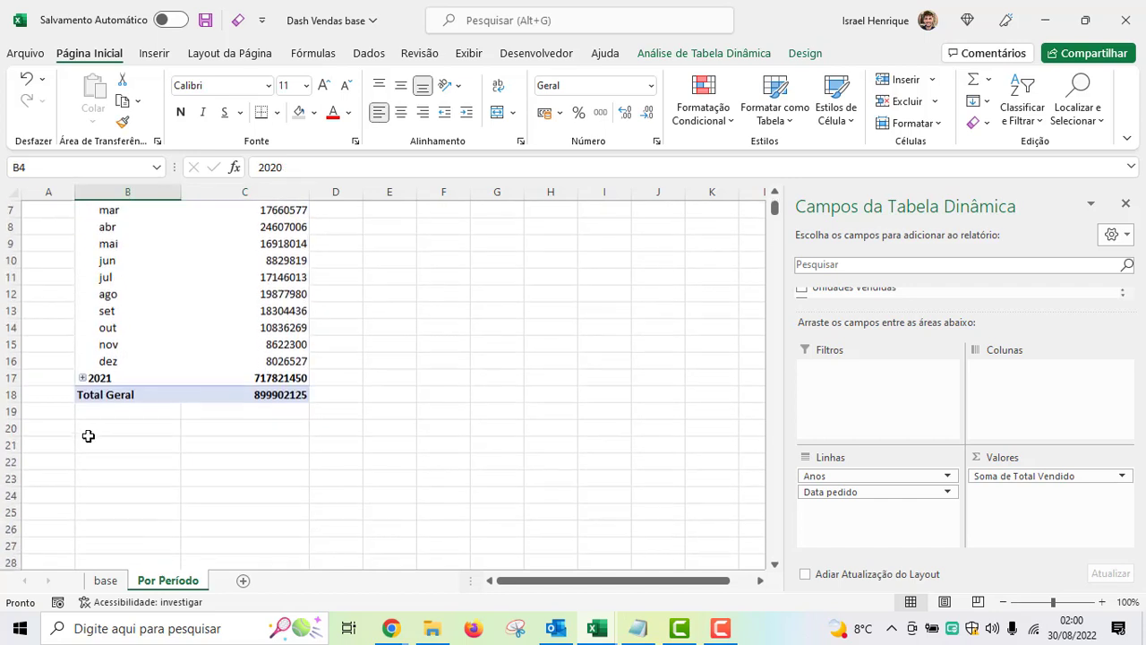
{"action": "left_click", "coordinate": [83, 378]}
{"action": "scroll", "coordinate": [273, 443], "scroll_direction": "up", "scroll_amount": 2}
{"action": "left_click", "coordinate": [278, 277]}
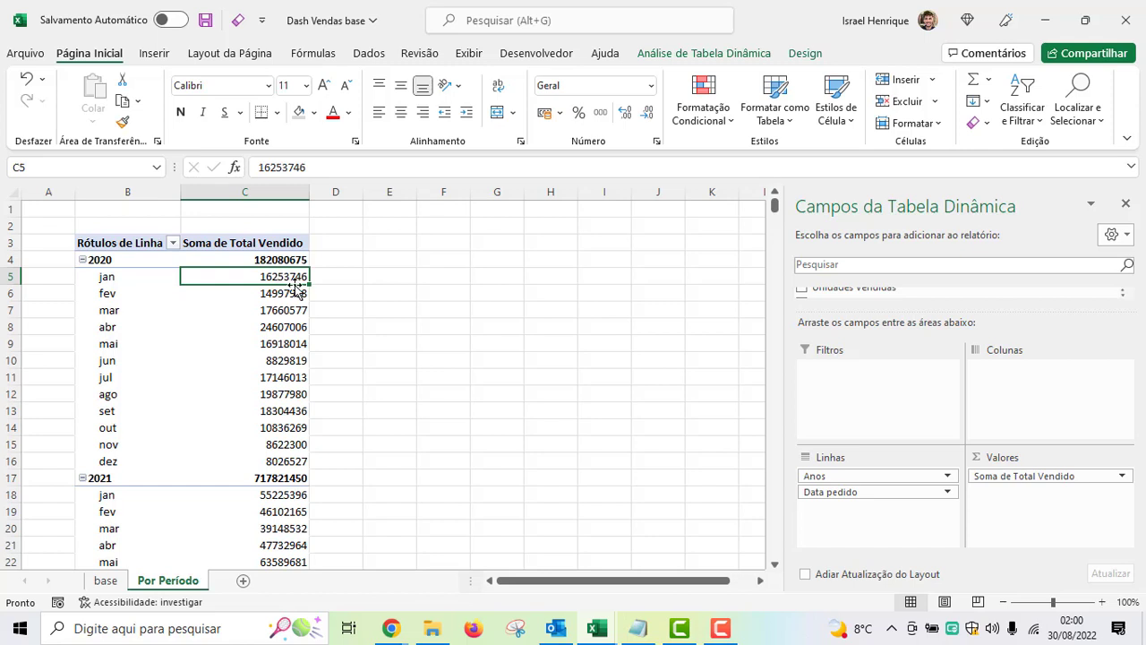
{"action": "left_click", "coordinate": [264, 296]}
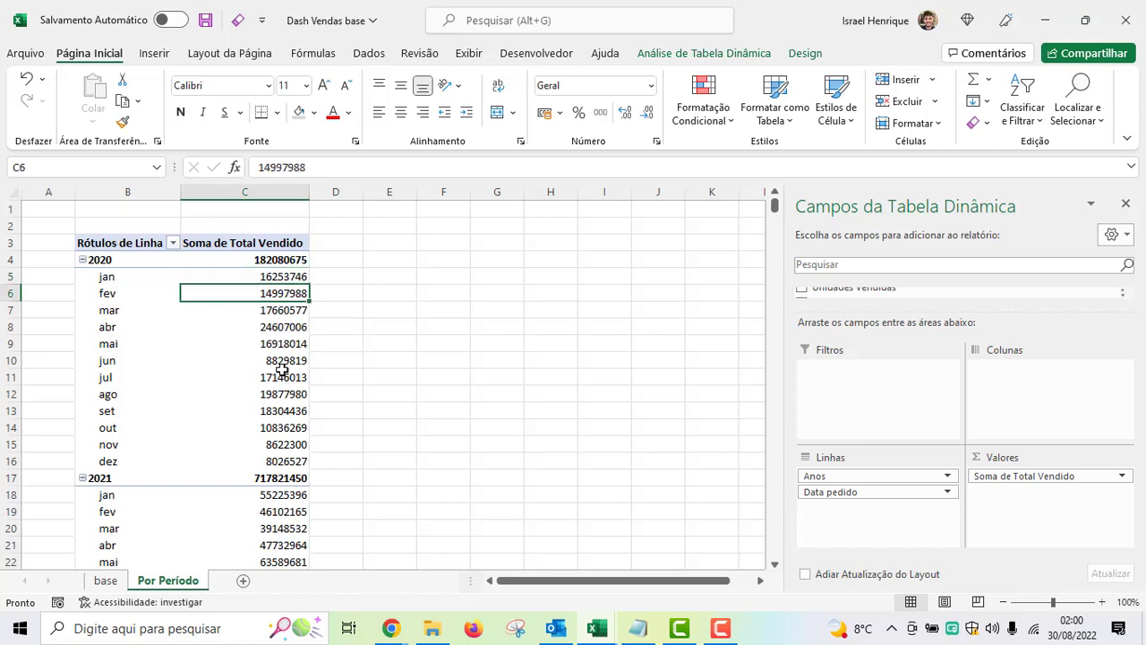
{"action": "left_click", "coordinate": [278, 479]}
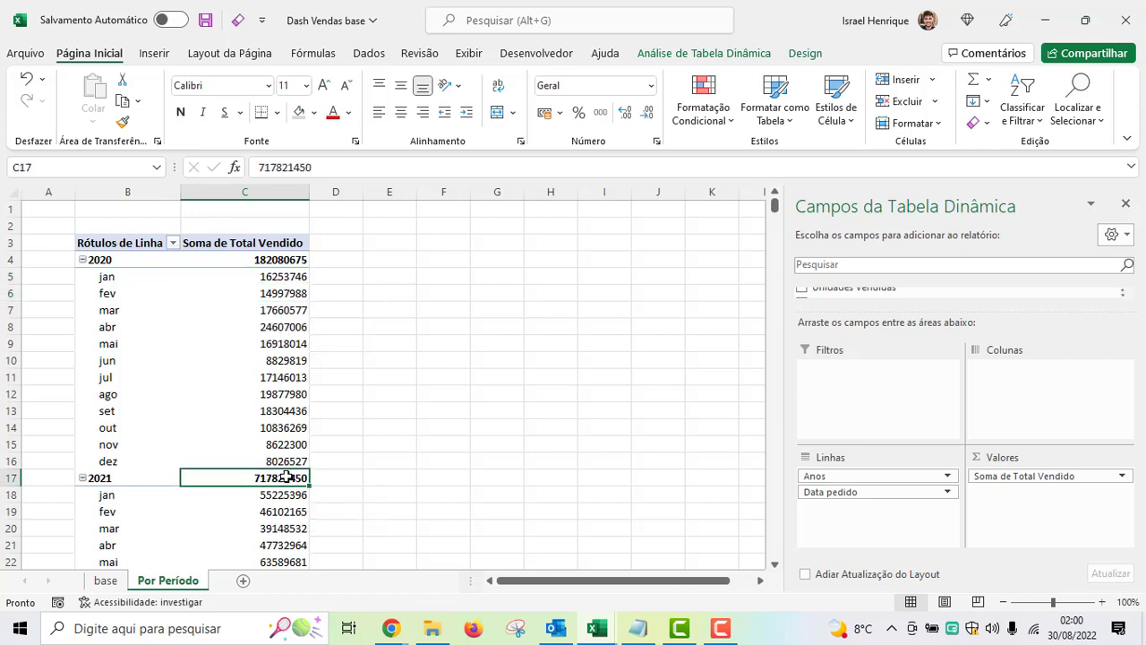
{"action": "left_click", "coordinate": [264, 296]}
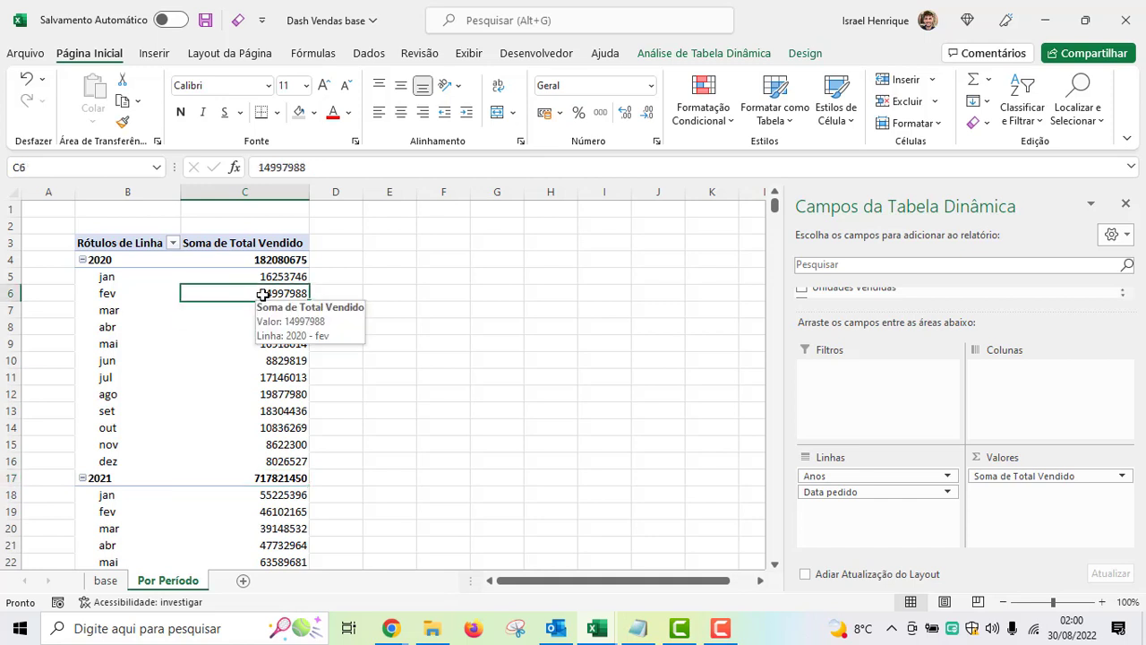
- Format the Soma de Total Vendido values as Moeda with the R$ symbol and two decimals
{"action": "right_click", "coordinate": [263, 296]}
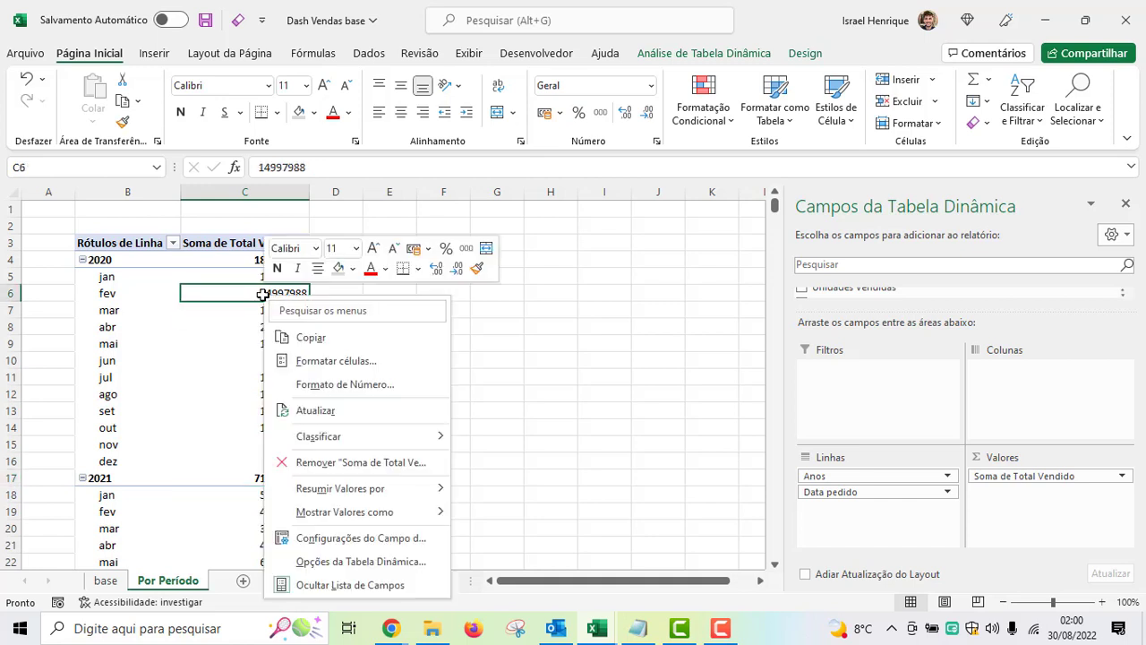
{"action": "left_click", "coordinate": [349, 387]}
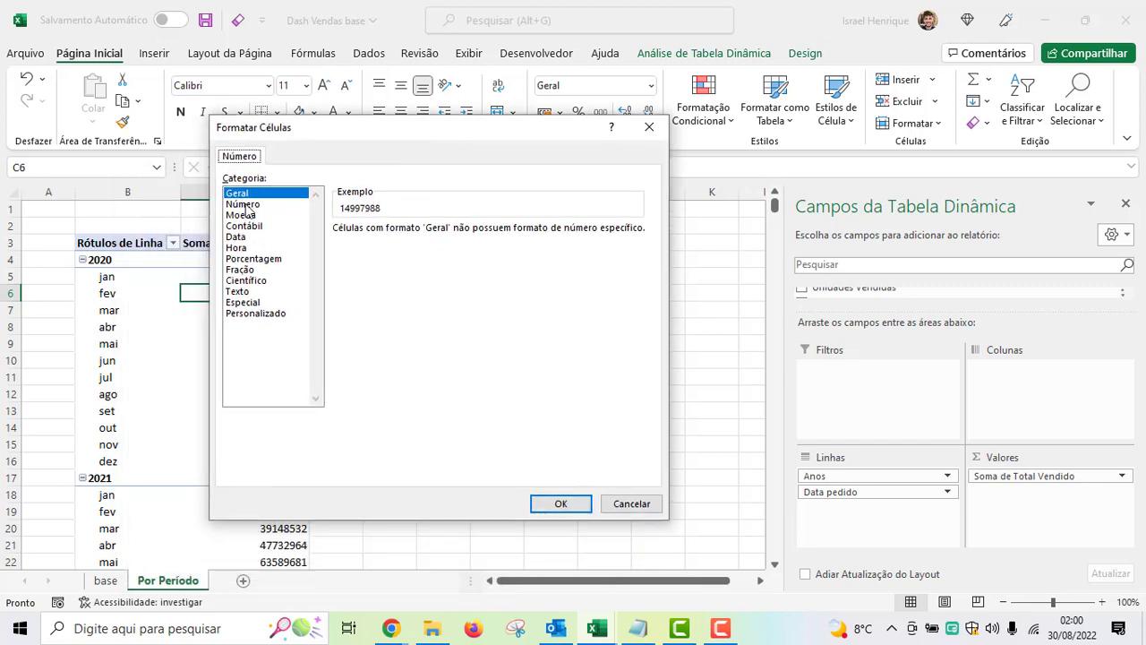
{"action": "left_click", "coordinate": [244, 205]}
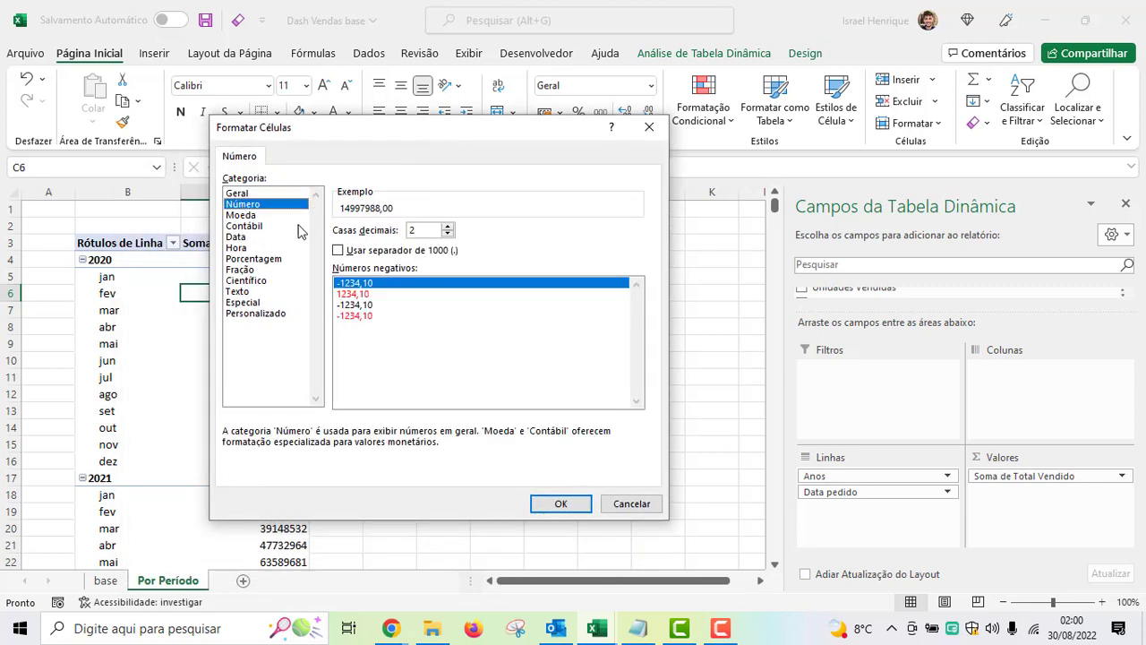
{"action": "left_click", "coordinate": [241, 217]}
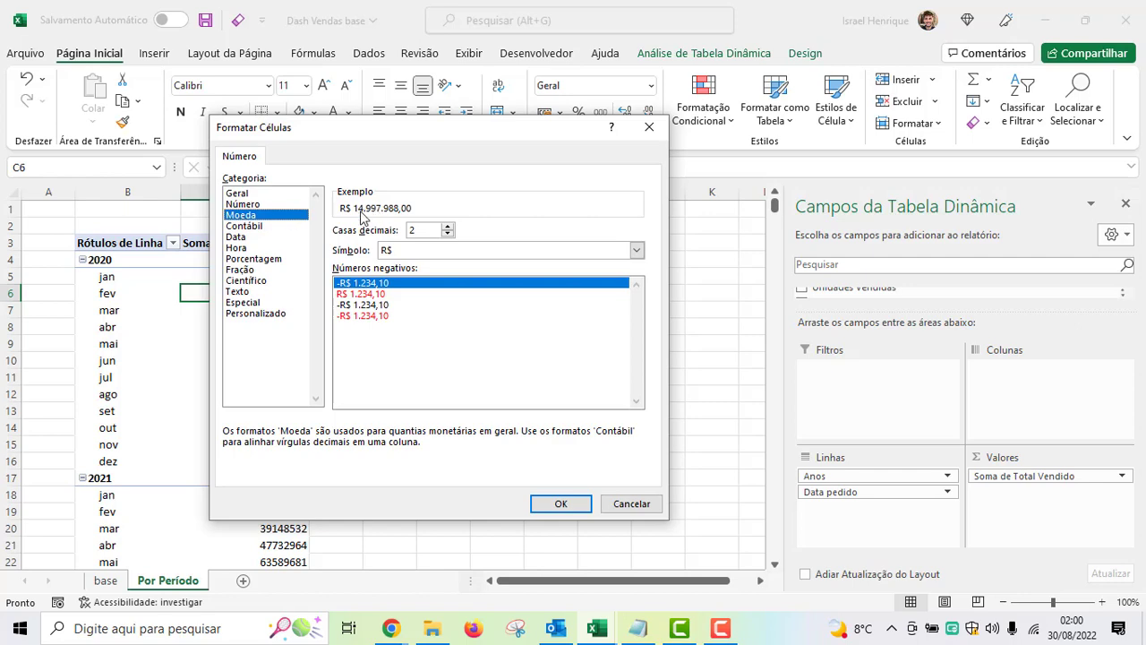
{"action": "left_click", "coordinate": [560, 504]}
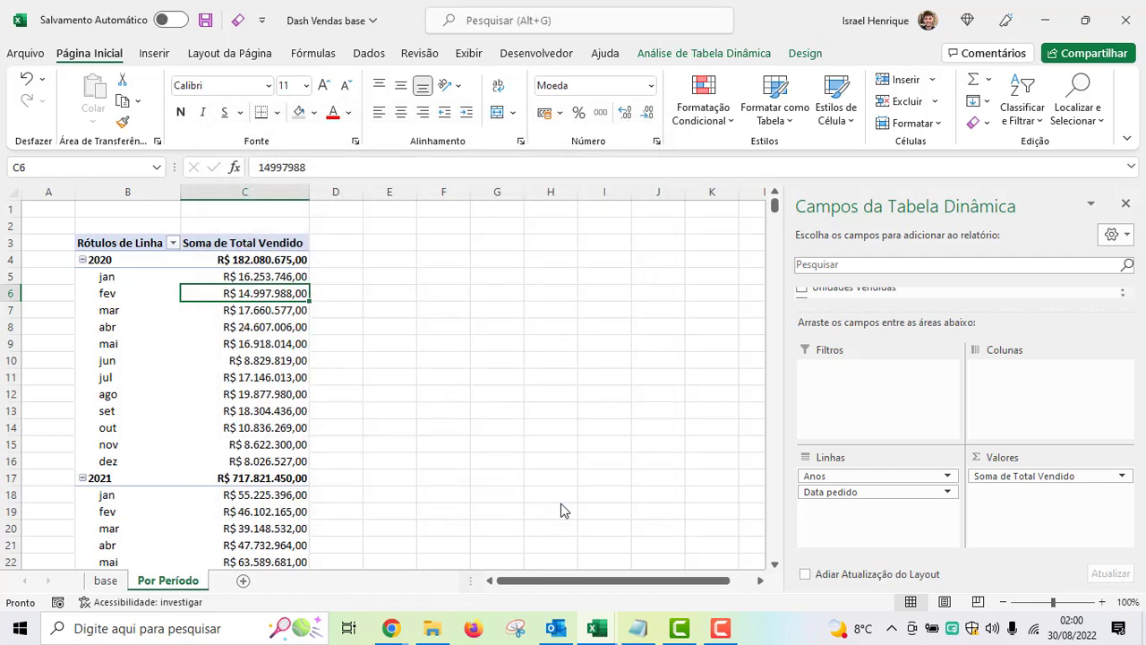
{"action": "left_click", "coordinate": [265, 277]}
{"action": "scroll", "coordinate": [269, 421], "scroll_direction": "down", "scroll_amount": 2}
{"action": "scroll", "coordinate": [266, 457], "scroll_direction": "down", "scroll_amount": 2}
{"action": "scroll", "coordinate": [267, 460], "scroll_direction": "up", "scroll_amount": 4}
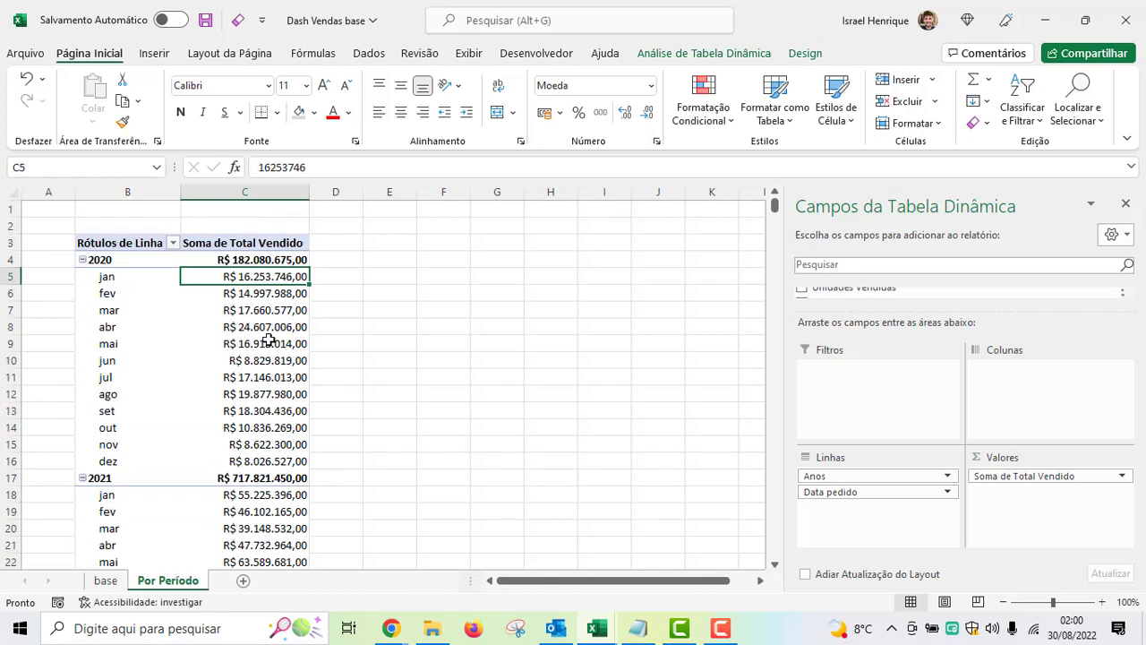
{"action": "left_click", "coordinate": [263, 314]}
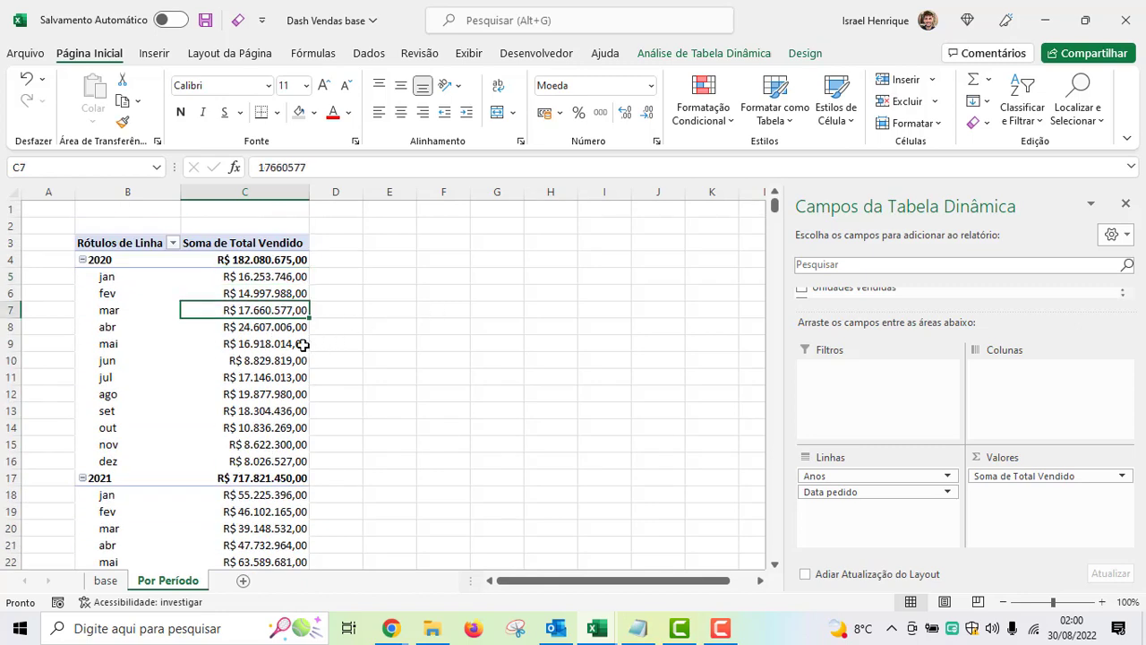
- Insert a Linha pivot chart from Análise de Tabela Dinâmica showing monthly Total Vendido
{"action": "left_click", "coordinate": [685, 56]}
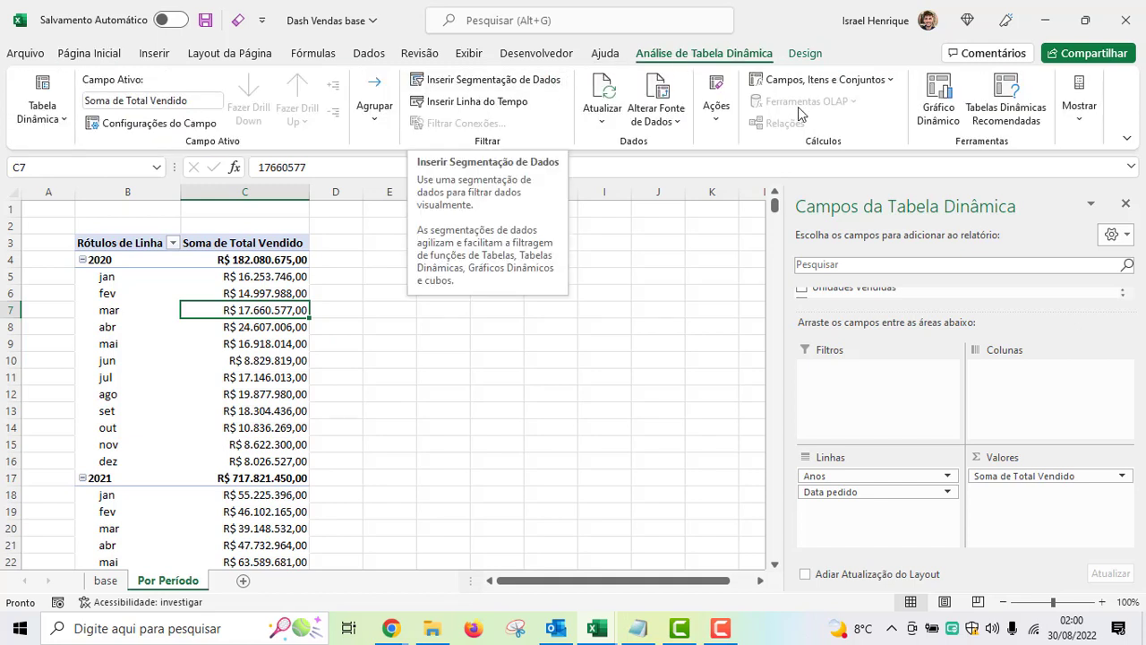
{"action": "left_click", "coordinate": [939, 114]}
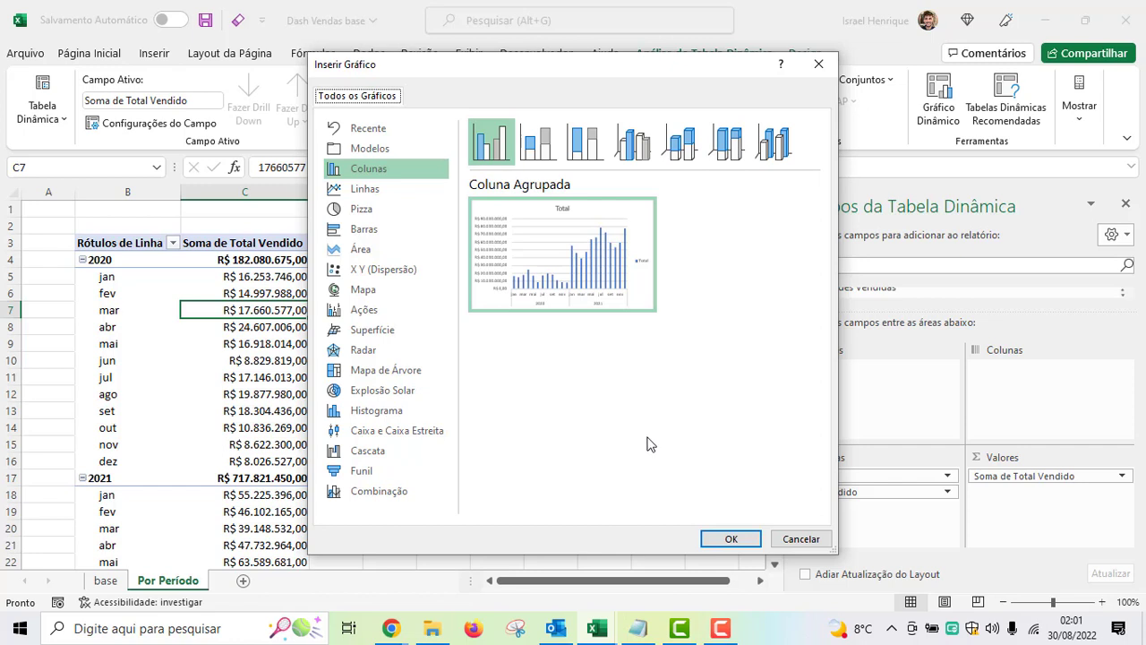
{"action": "left_click", "coordinate": [377, 199]}
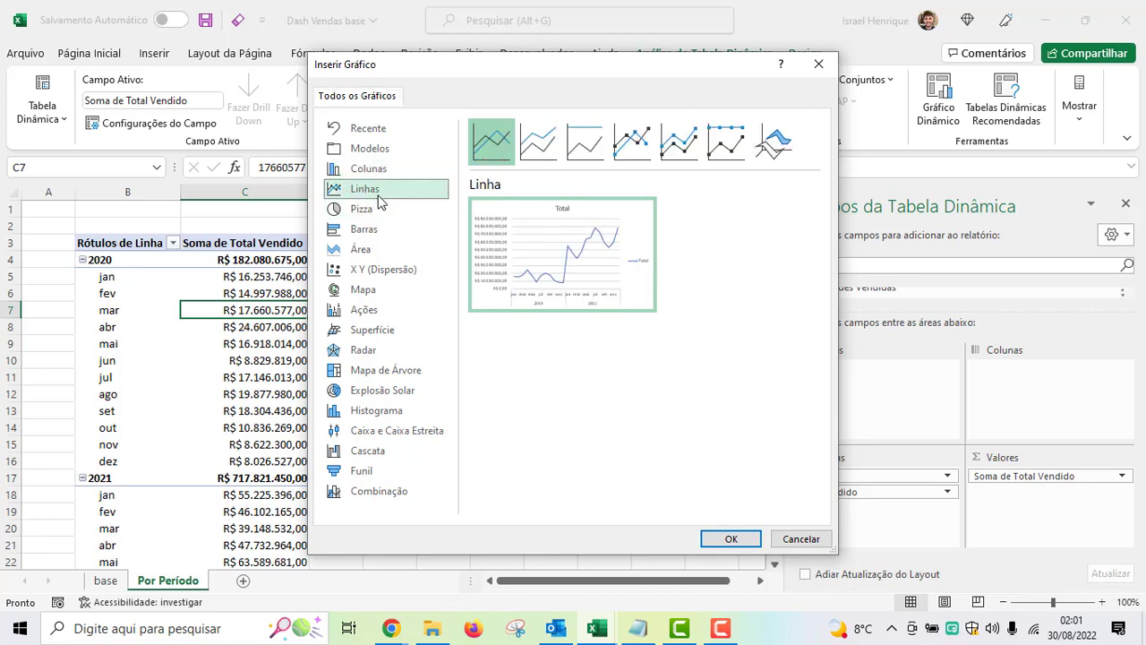
{"action": "mouse_move", "coordinate": [525, 251]}
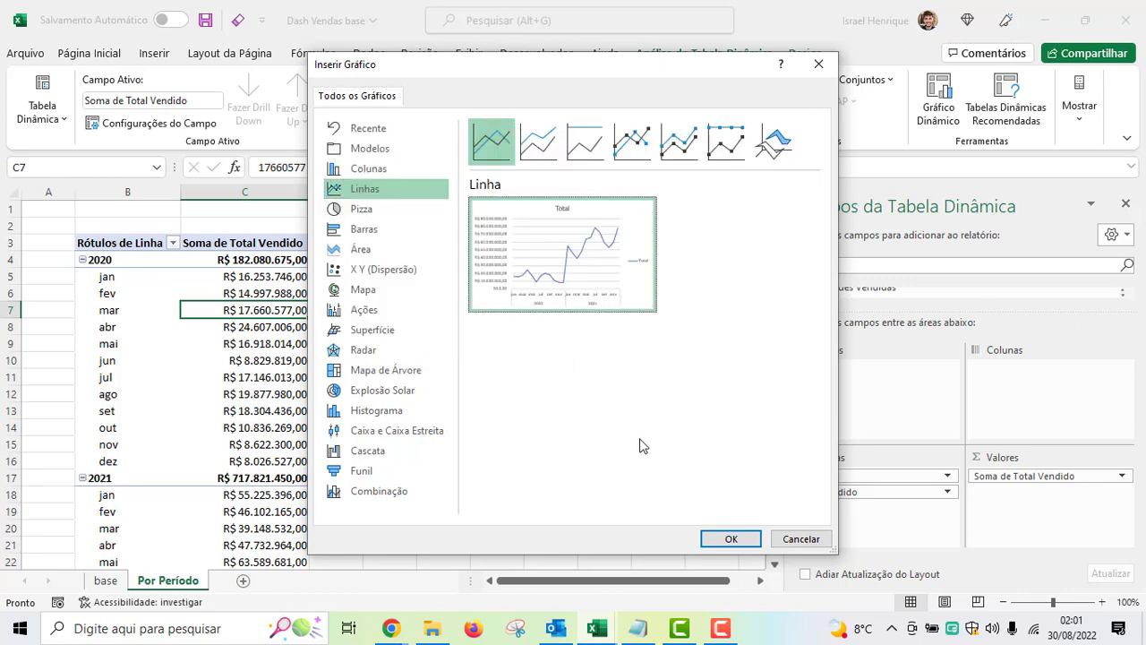
{"action": "left_click", "coordinate": [731, 540]}
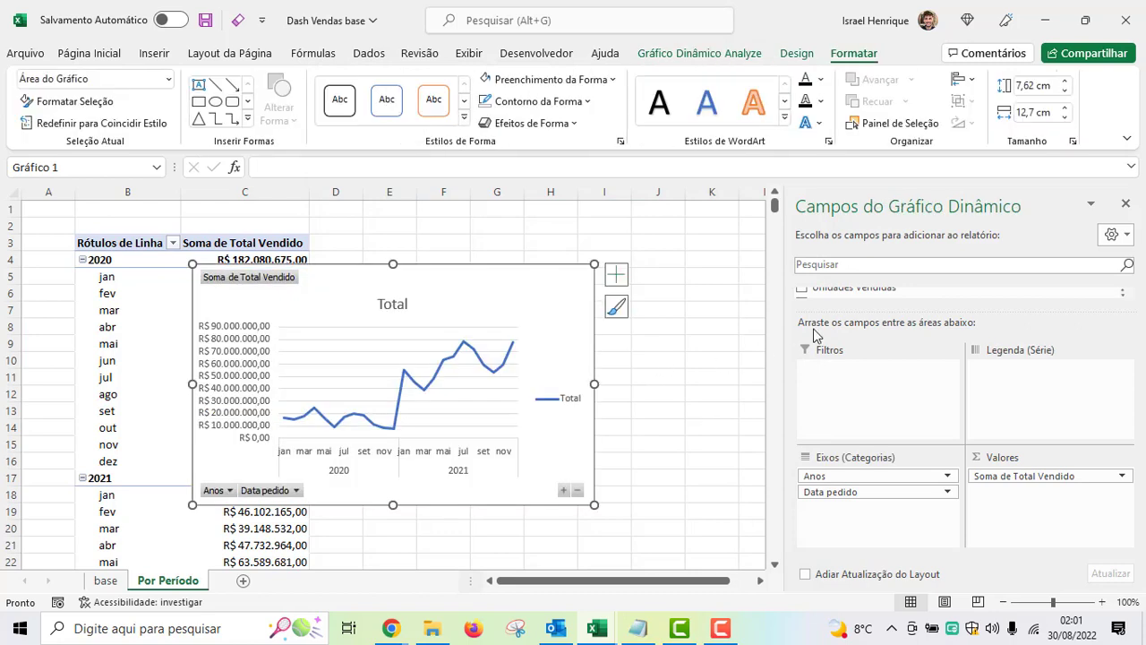
- Move the Por Período chart up beside the pivot table and widen it to 15,48 cm
{"action": "left_click_drag", "start_coordinate": [510, 266], "coordinate": [649, 235]}
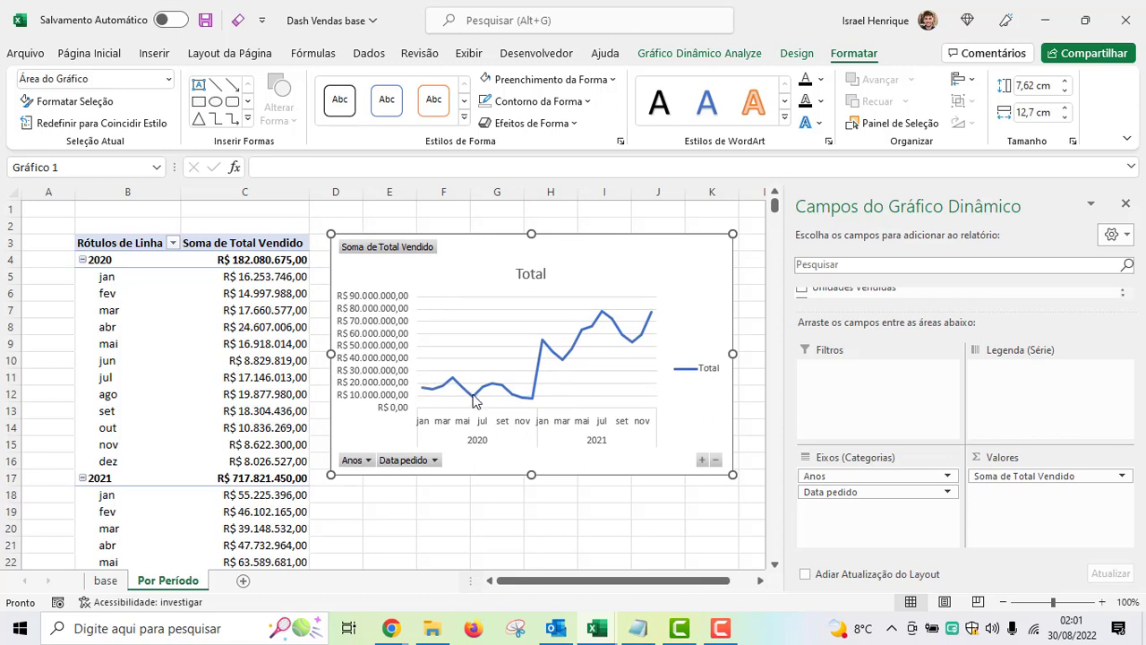
{"action": "left_click", "coordinate": [1126, 206]}
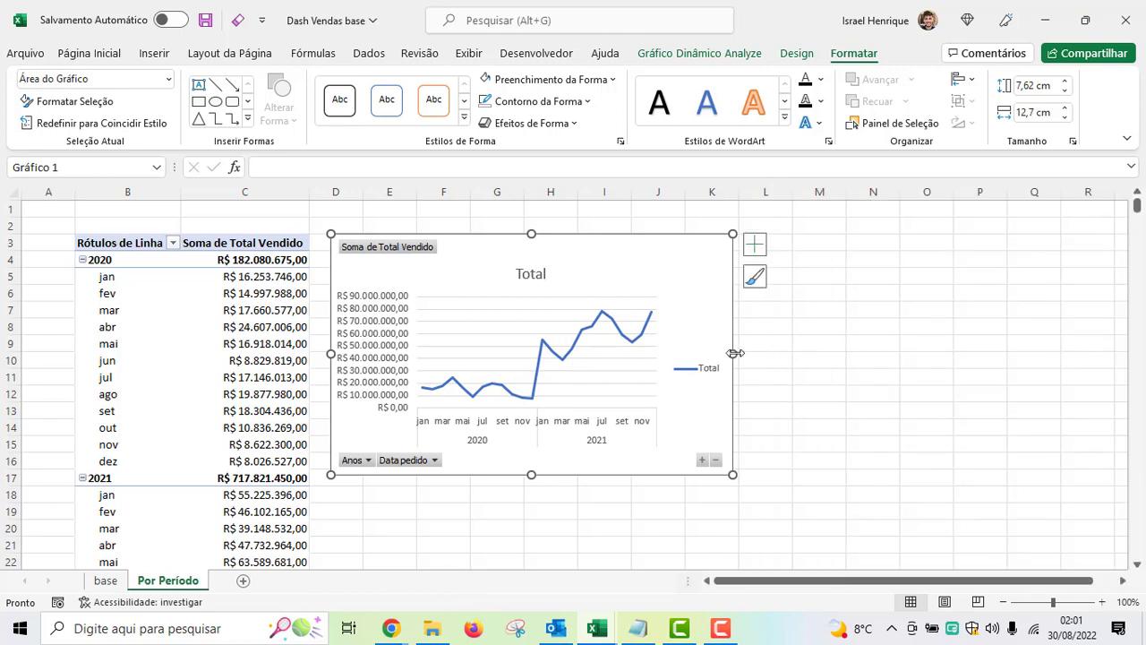
{"action": "left_click_drag", "start_coordinate": [734, 353], "coordinate": [821, 353]}
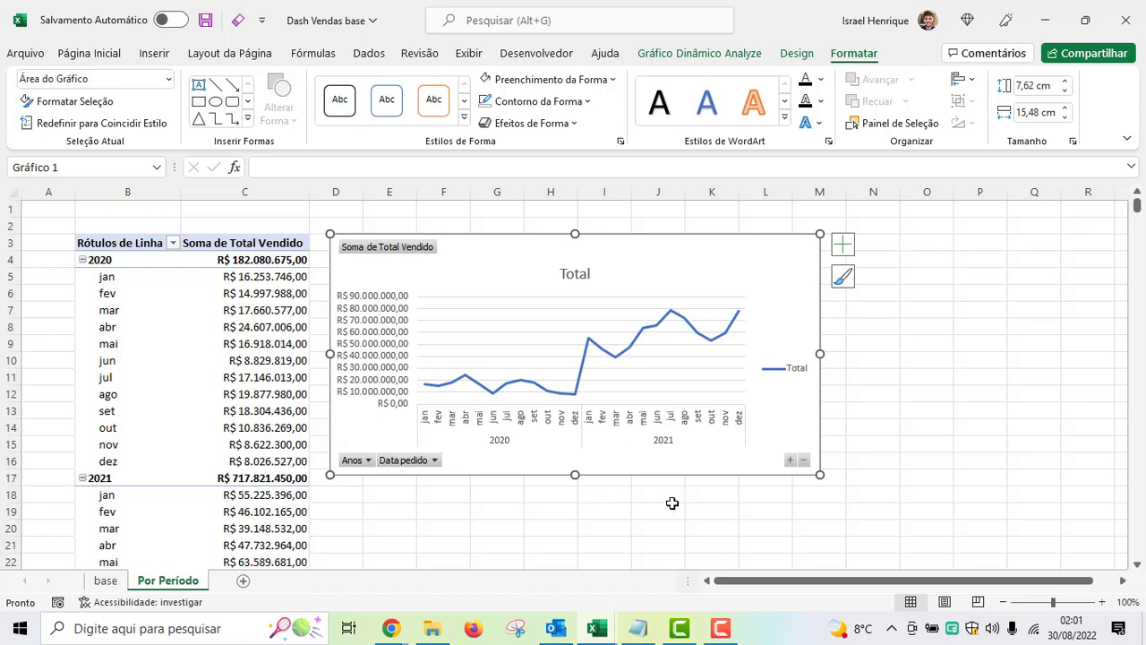
- Delete the chart's Total title and its legend
{"action": "left_click", "coordinate": [399, 254]}
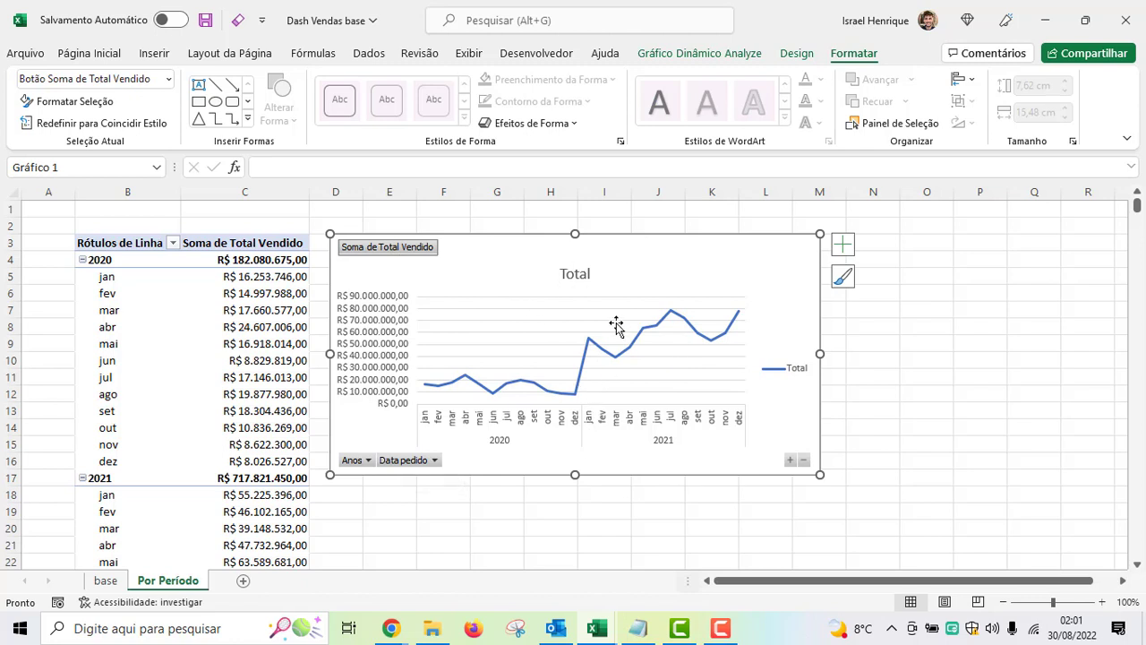
{"action": "left_click", "coordinate": [573, 274]}
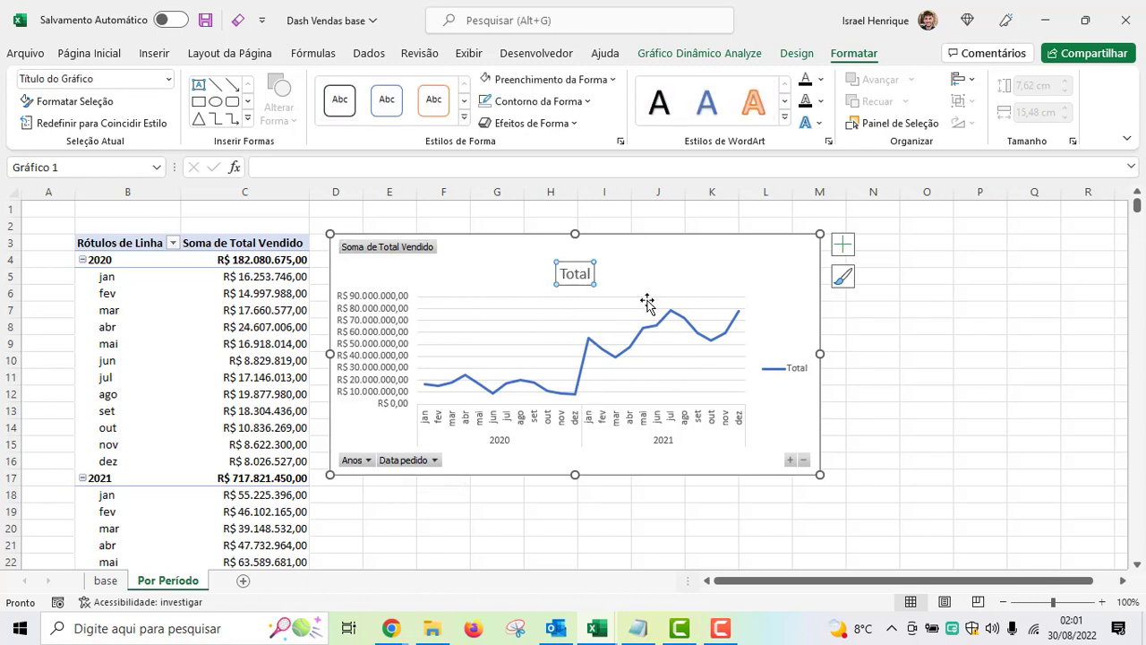
{"action": "key", "text": "Delete"}
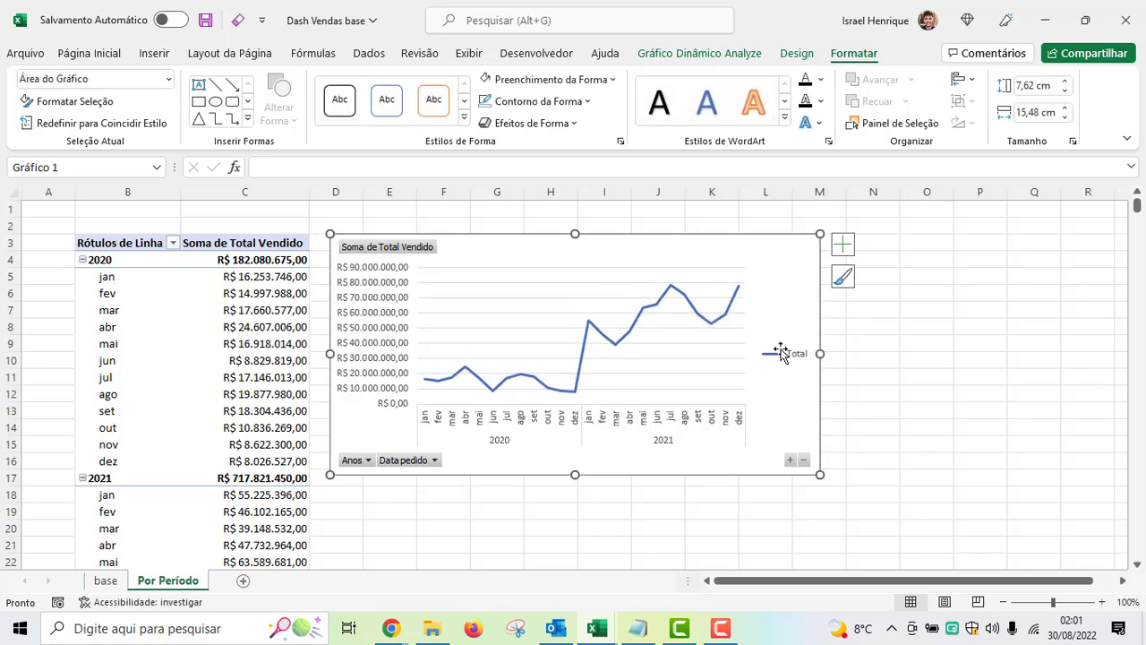
{"action": "left_click", "coordinate": [792, 359]}
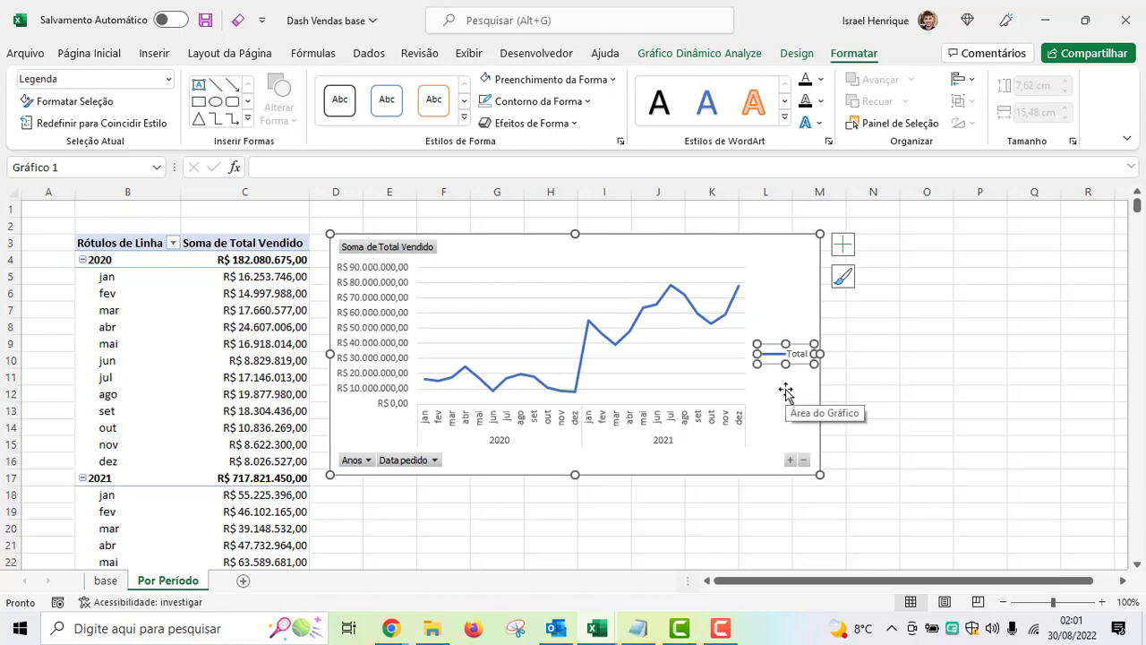
{"action": "key", "text": "Delete"}
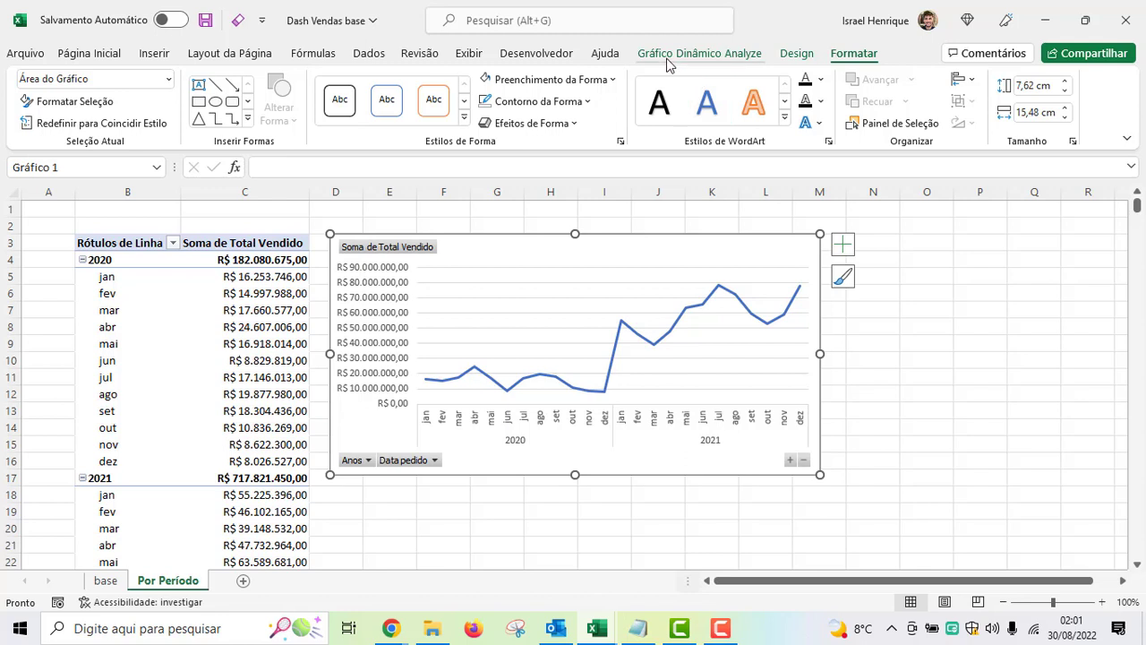
- Hide all field buttons on the pivot chart, then select the sales data series
{"action": "left_click", "coordinate": [721, 55]}
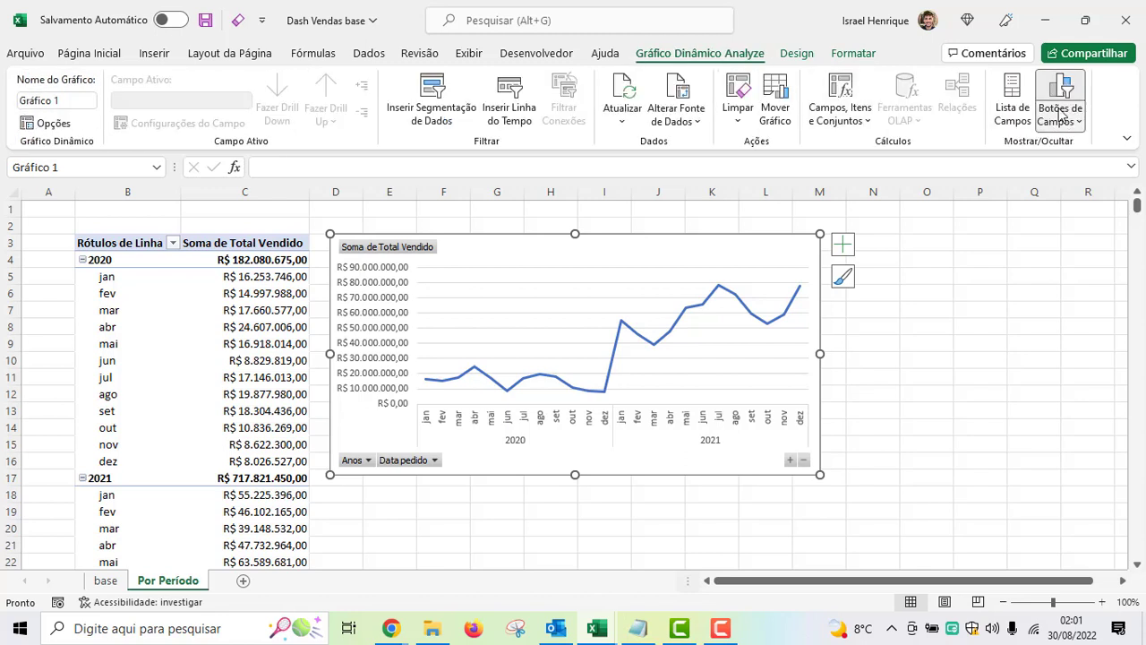
{"action": "left_click", "coordinate": [1081, 123]}
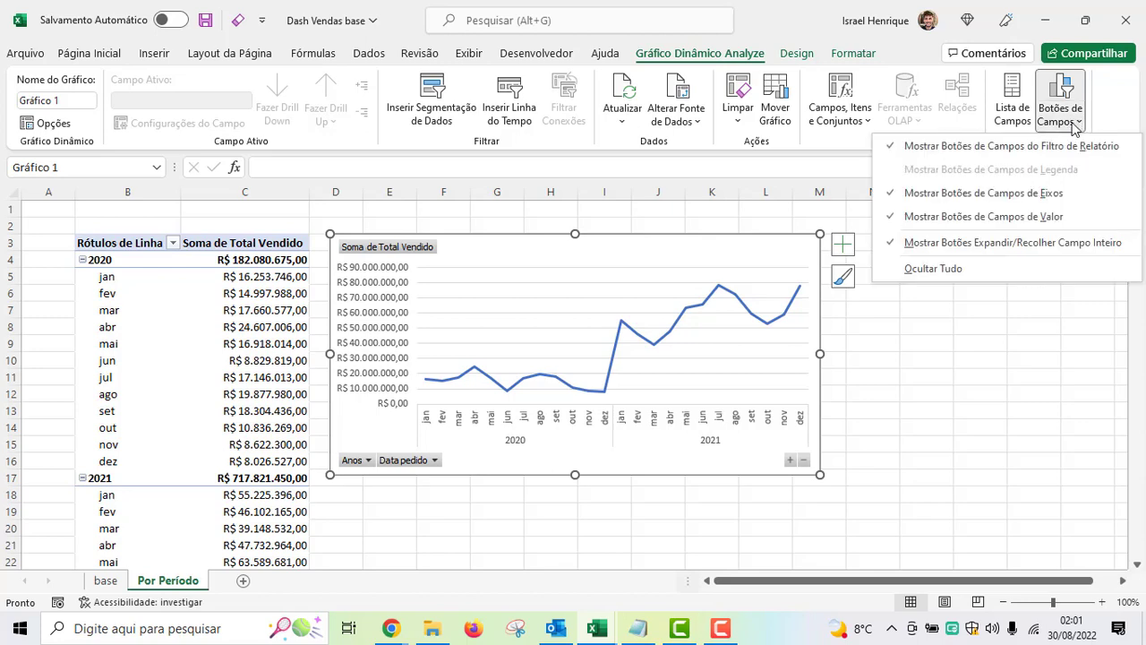
{"action": "left_click", "coordinate": [951, 279]}
{"action": "left_click", "coordinate": [927, 292]}
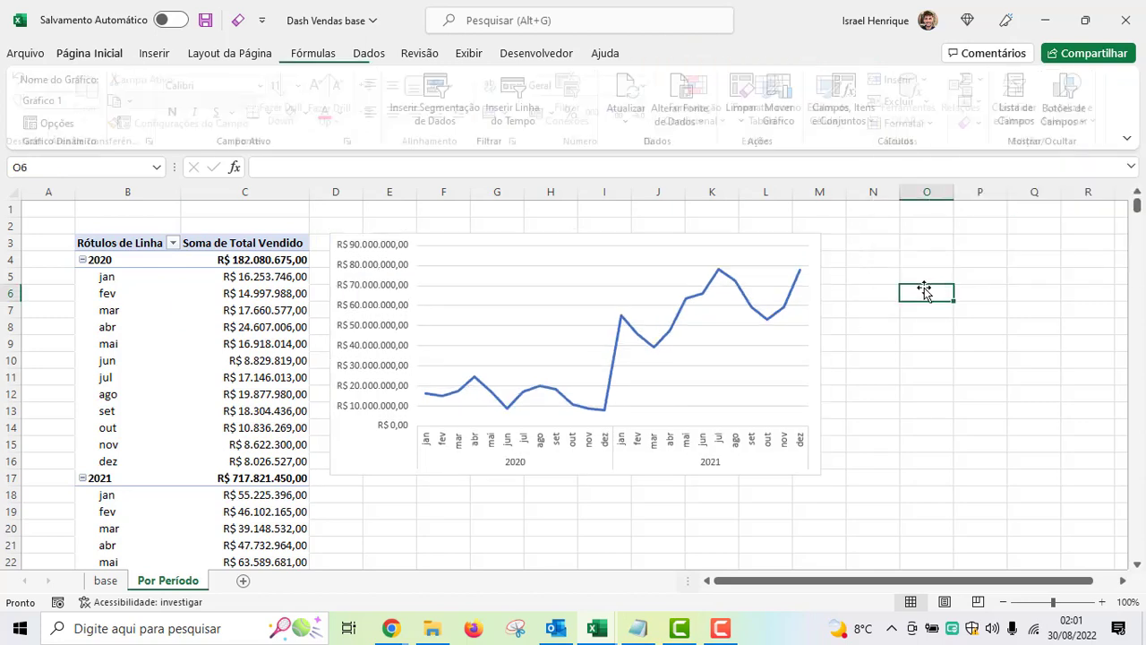
{"action": "left_click", "coordinate": [576, 289]}
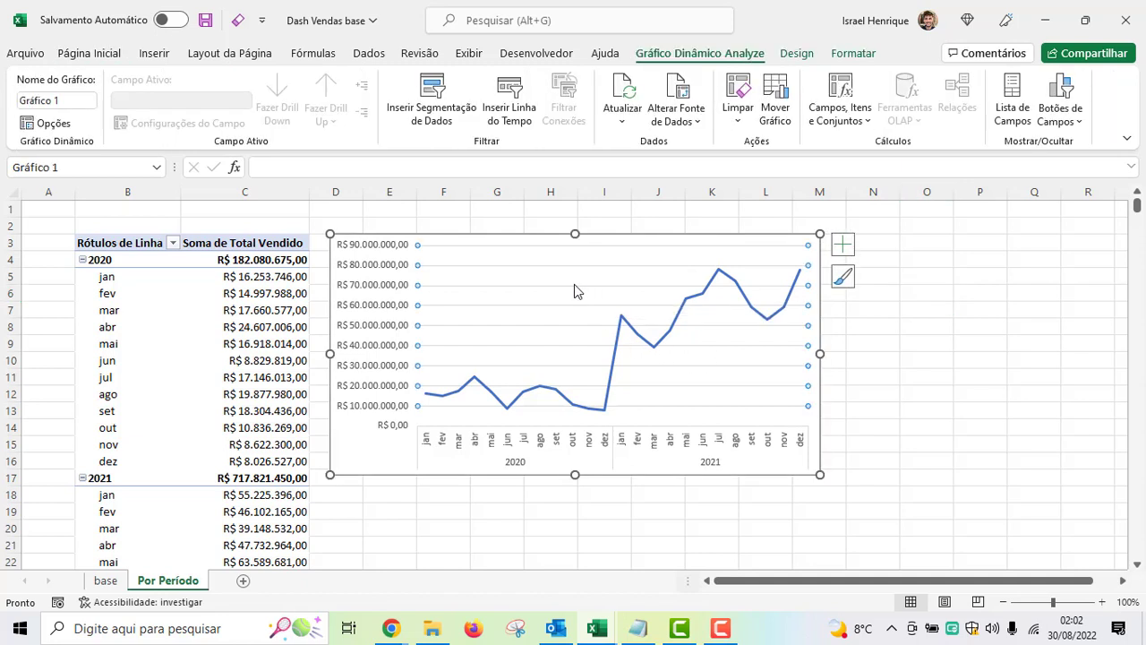
{"action": "left_click", "coordinate": [617, 344]}
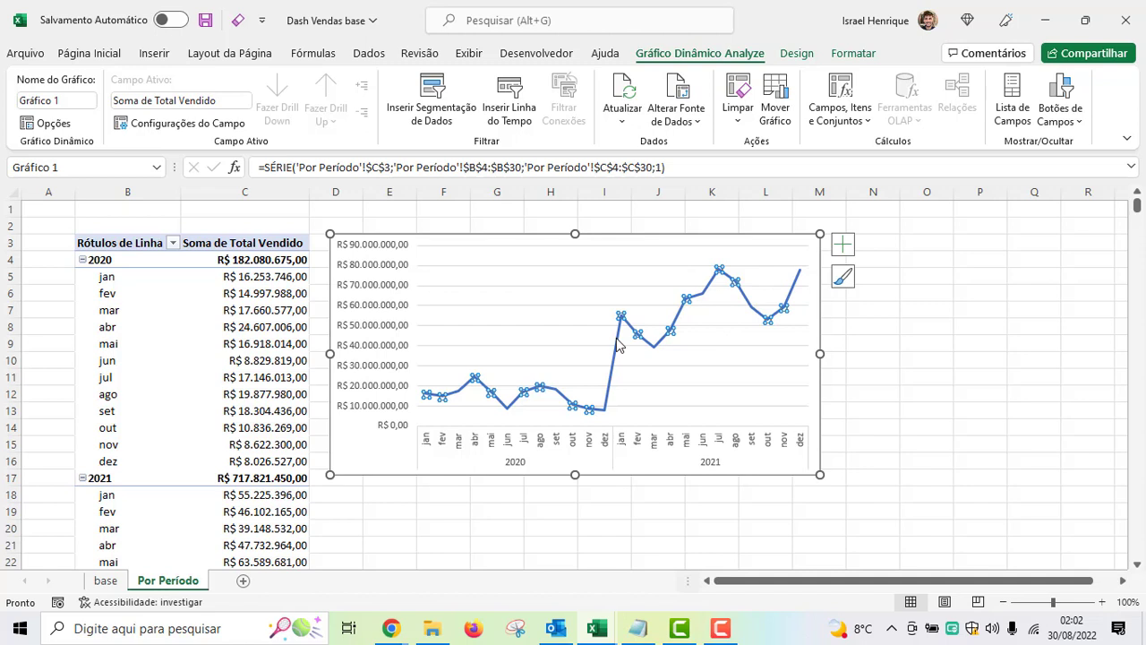
- Give the Total sales series a solid dark blue line colour and close the format pane
{"action": "right_click", "coordinate": [618, 345]}
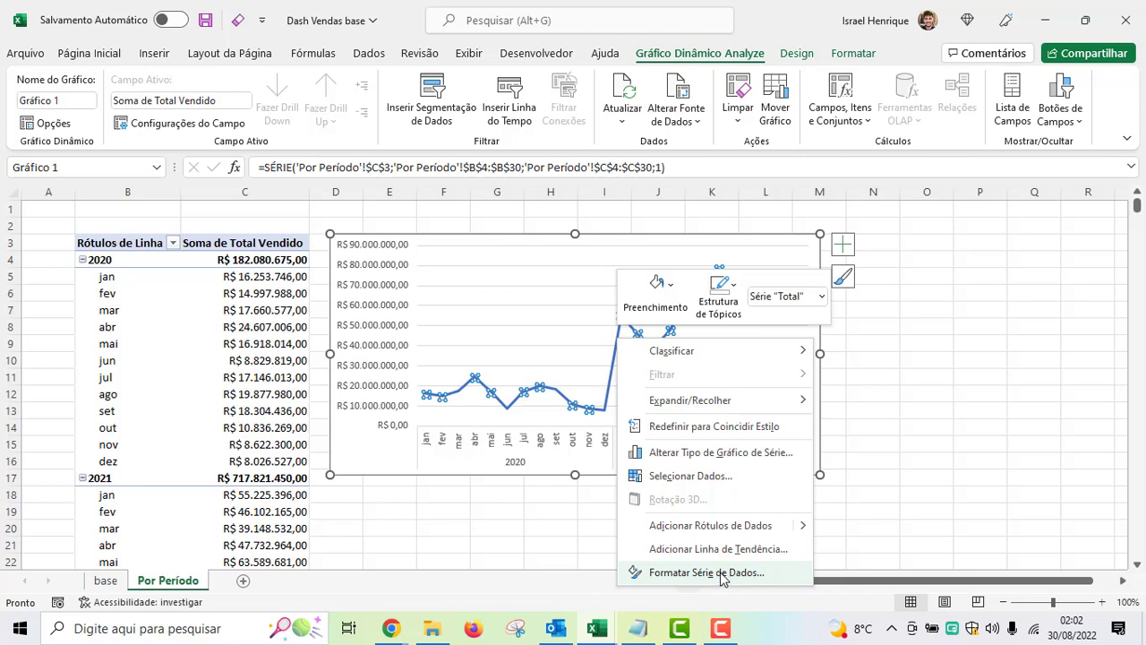
{"action": "left_click", "coordinate": [724, 579]}
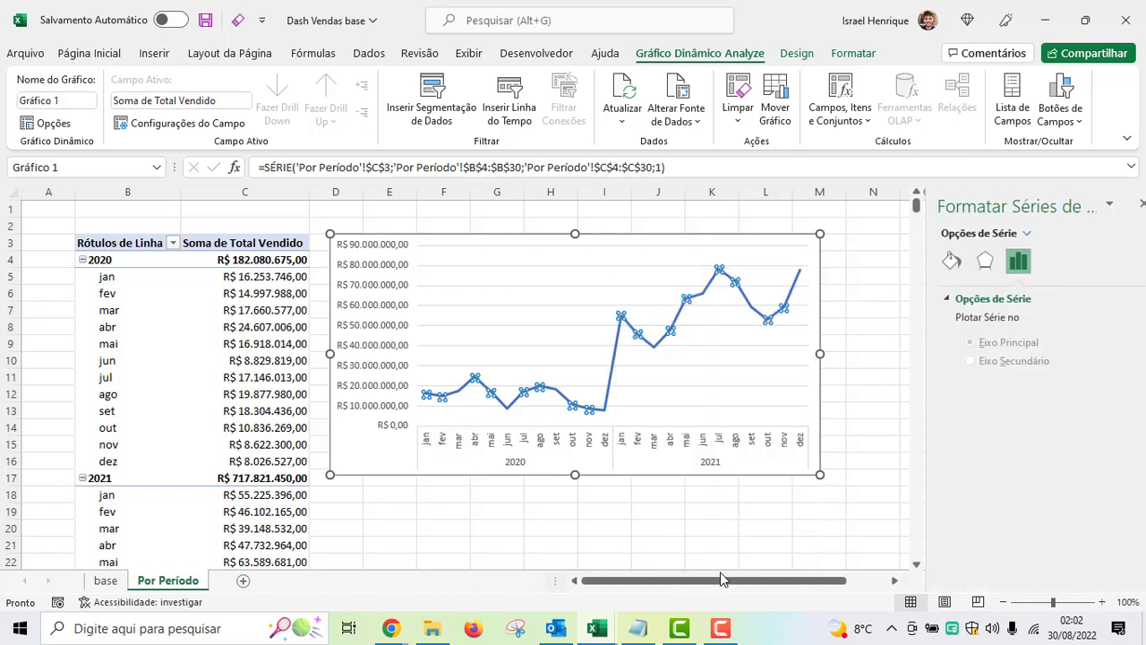
{"action": "left_click", "coordinate": [932, 262]}
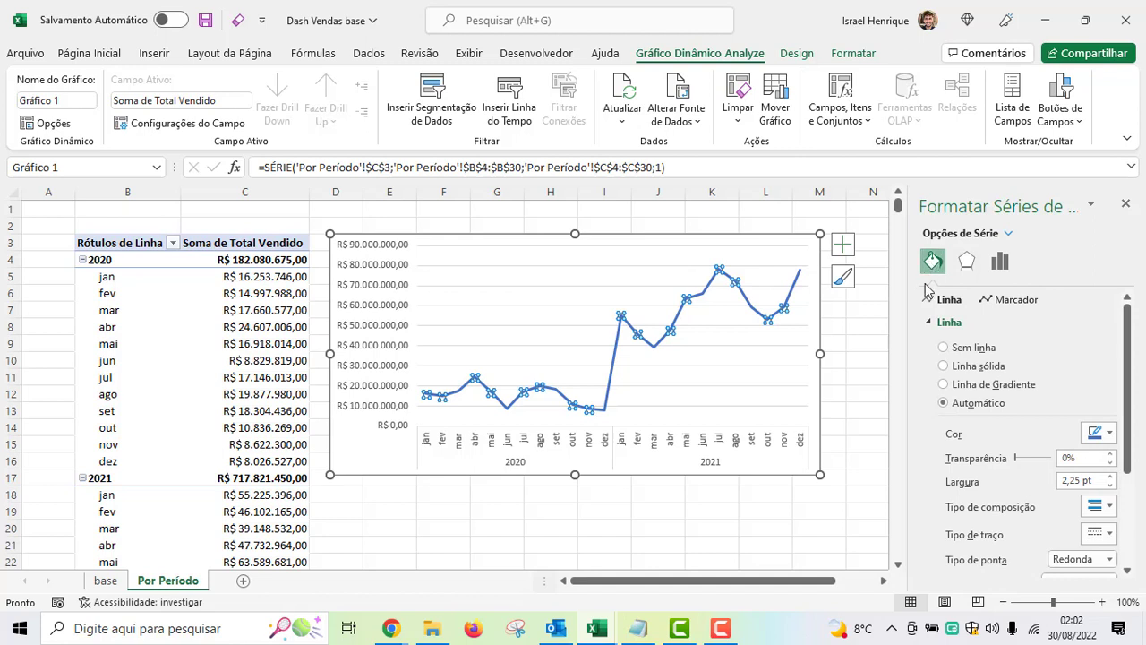
{"action": "scroll", "coordinate": [945, 387], "scroll_direction": "down", "scroll_amount": 1}
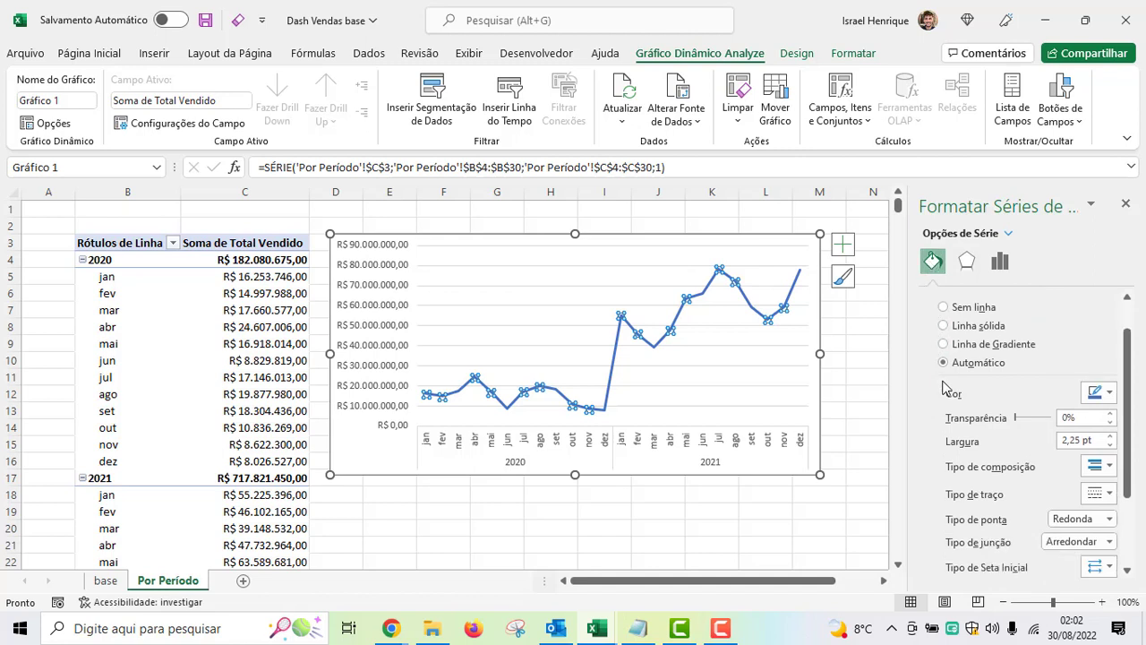
{"action": "left_click", "coordinate": [1110, 394]}
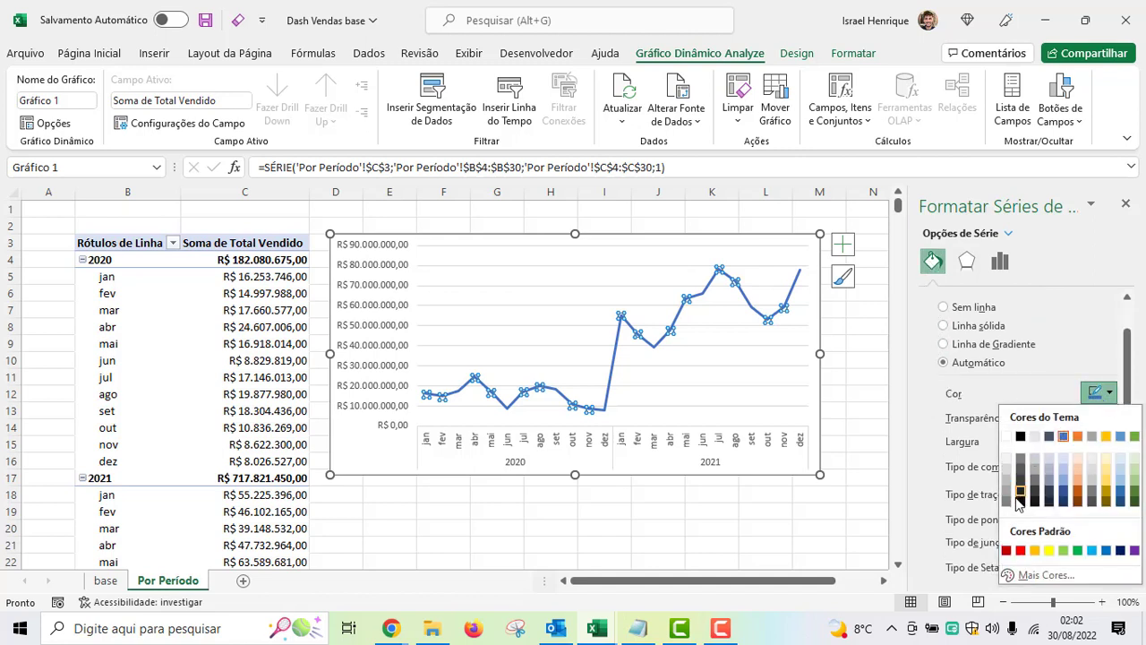
{"action": "left_click", "coordinate": [1063, 503]}
{"action": "left_click", "coordinate": [833, 381]}
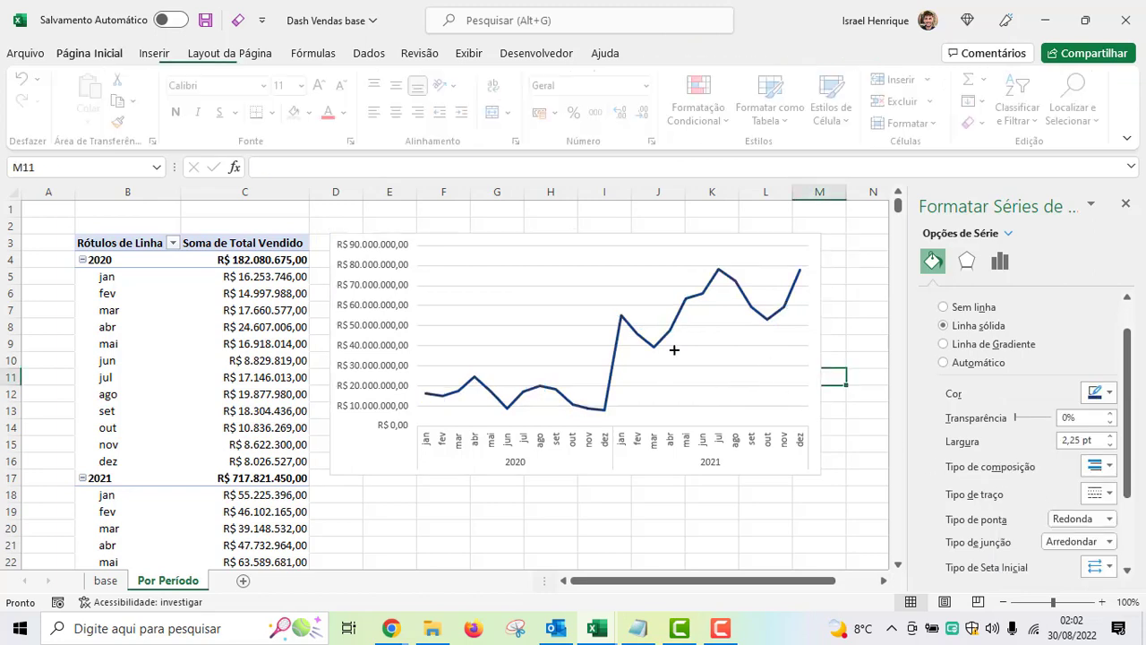
{"action": "left_click", "coordinate": [1115, 210]}
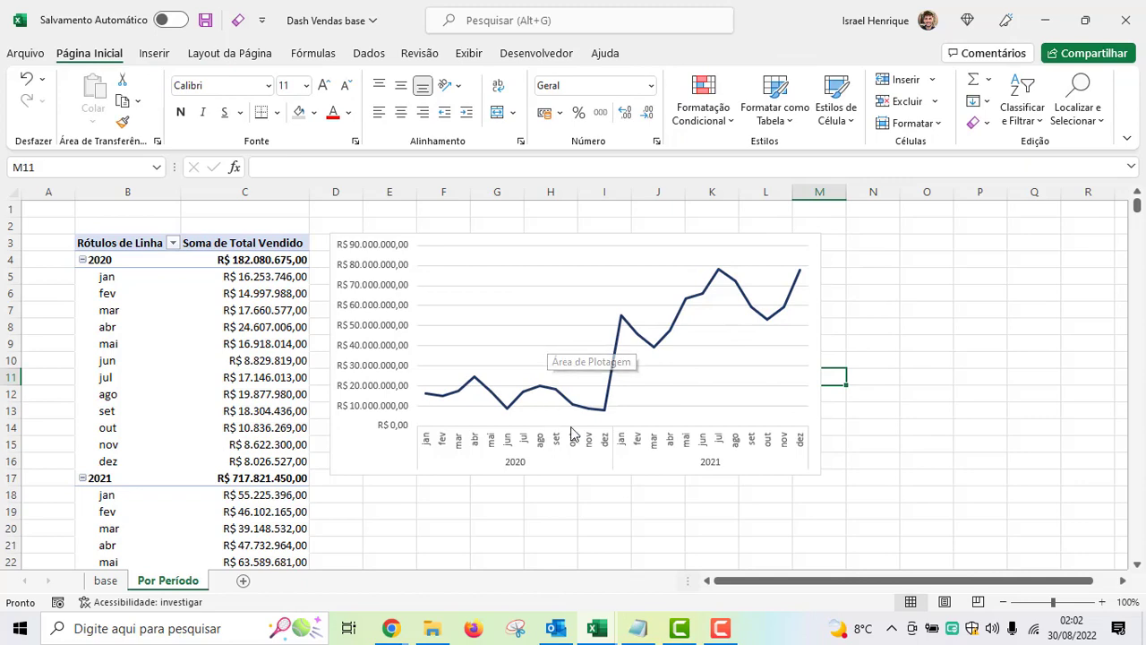
- Insert a pivot table from the base sheet's A1:M9649 sales data on a new worksheet
{"action": "left_click", "coordinate": [106, 582]}
{"action": "left_click", "coordinate": [227, 292]}
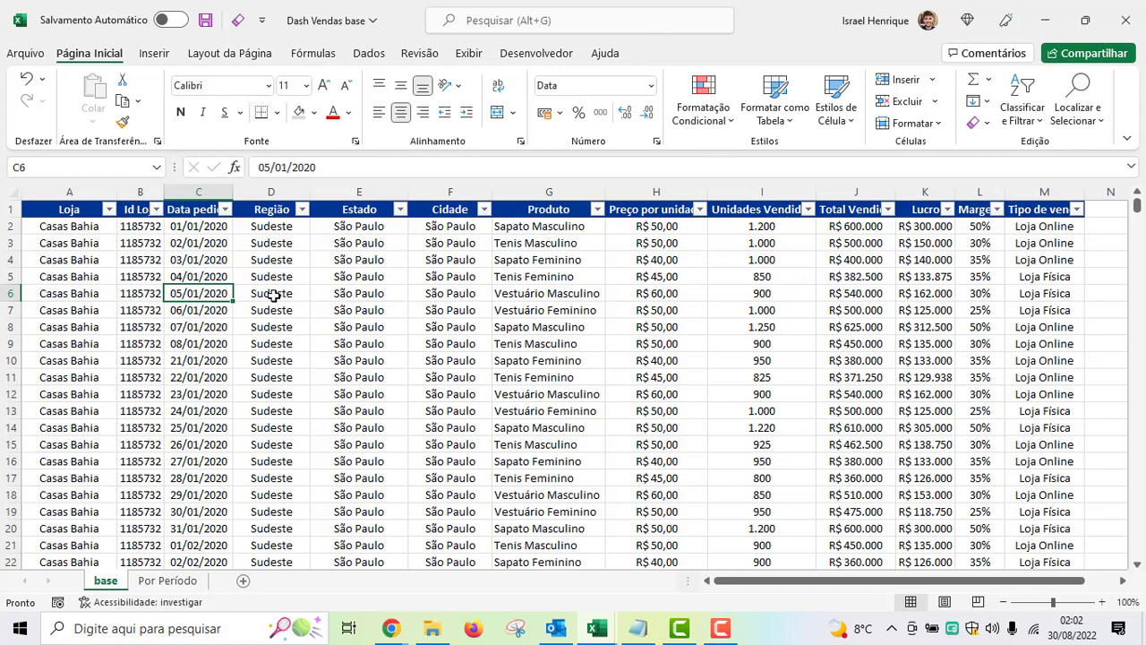
{"action": "left_click", "coordinate": [154, 54]}
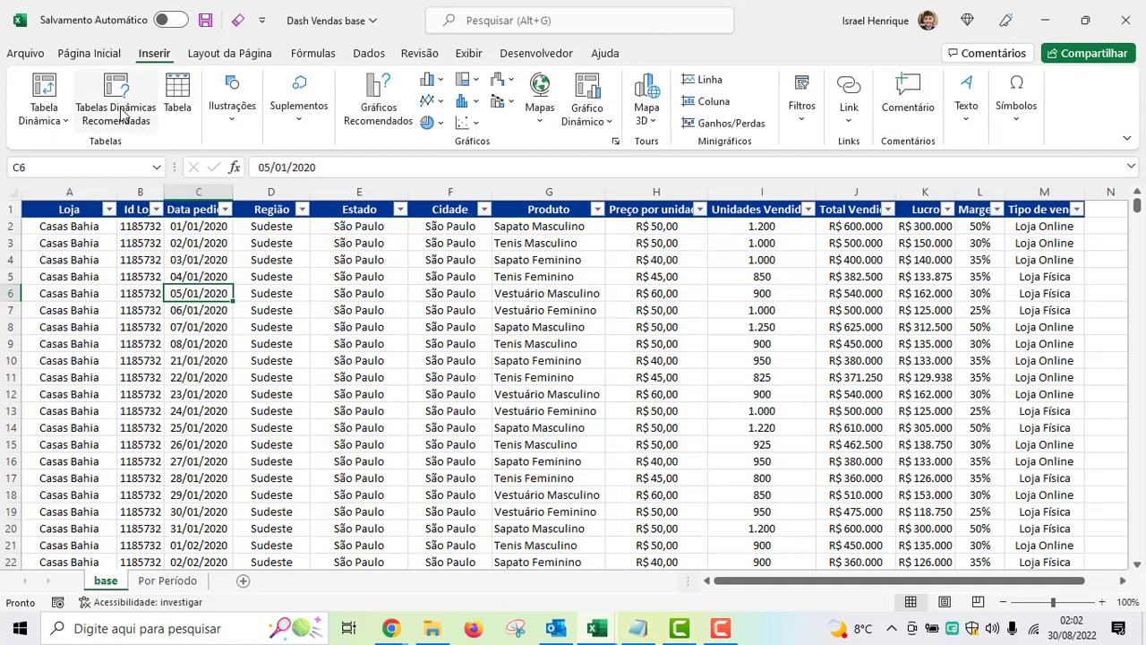
{"action": "left_click", "coordinate": [41, 87]}
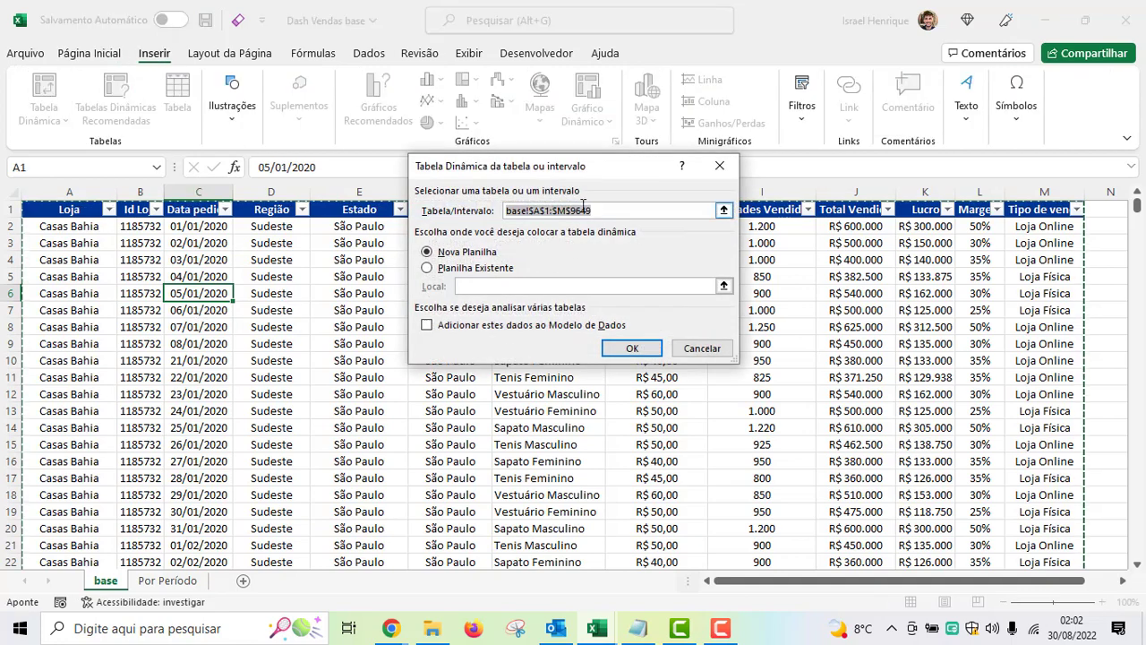
{"action": "left_click_drag", "start_coordinate": [593, 211], "coordinate": [461, 199]}
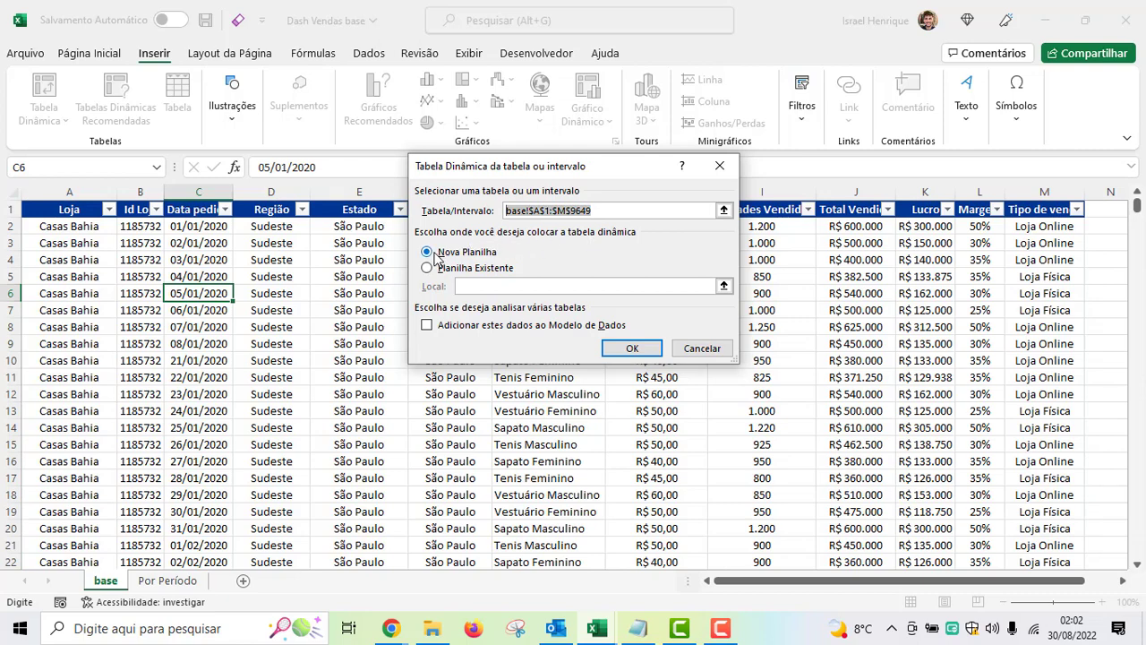
{"action": "left_click", "coordinate": [611, 349]}
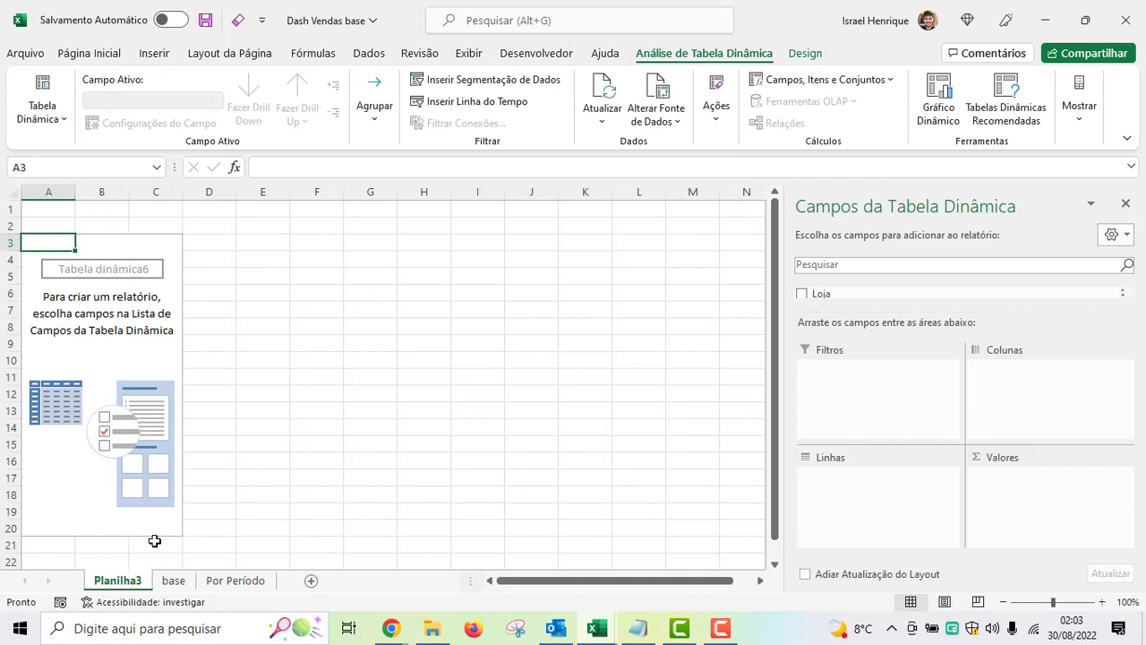
- Shift the empty pivot table to column B and move Planilha3 to the last tab
{"action": "left_click_drag", "start_coordinate": [164, 533], "coordinate": [36, 247]}
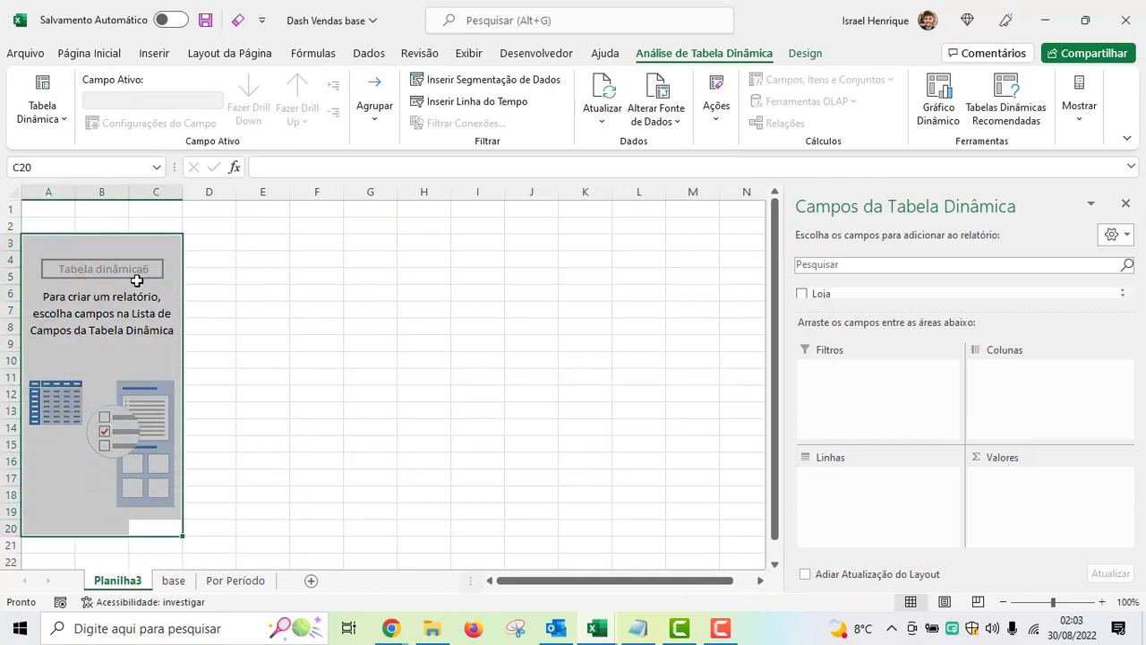
{"action": "left_click_drag", "start_coordinate": [183, 285], "coordinate": [237, 287]}
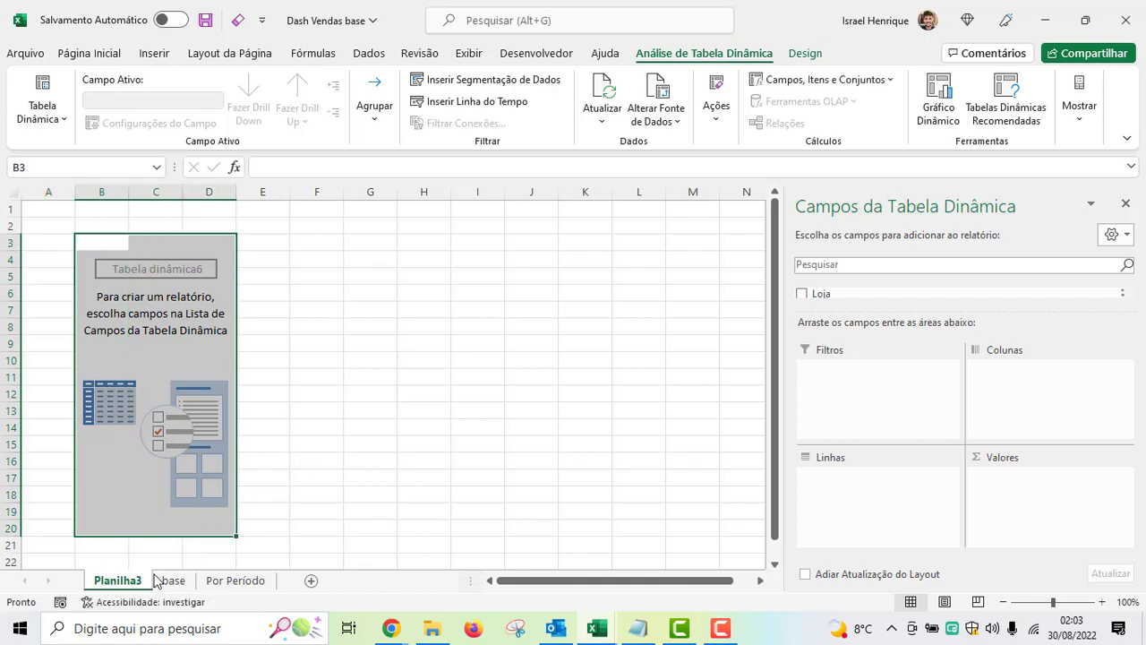
{"action": "left_click_drag", "start_coordinate": [119, 587], "coordinate": [301, 591]}
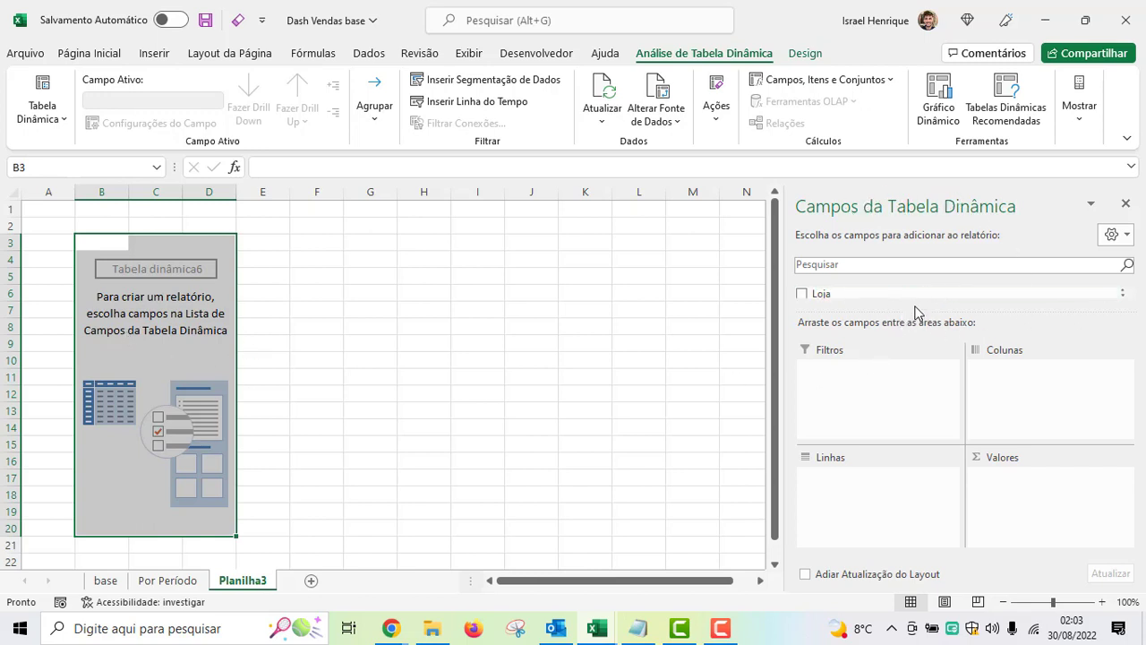
- Add Estado to the pivot rows so every state is listed
{"action": "left_click_drag", "start_coordinate": [916, 309], "coordinate": [921, 401]}
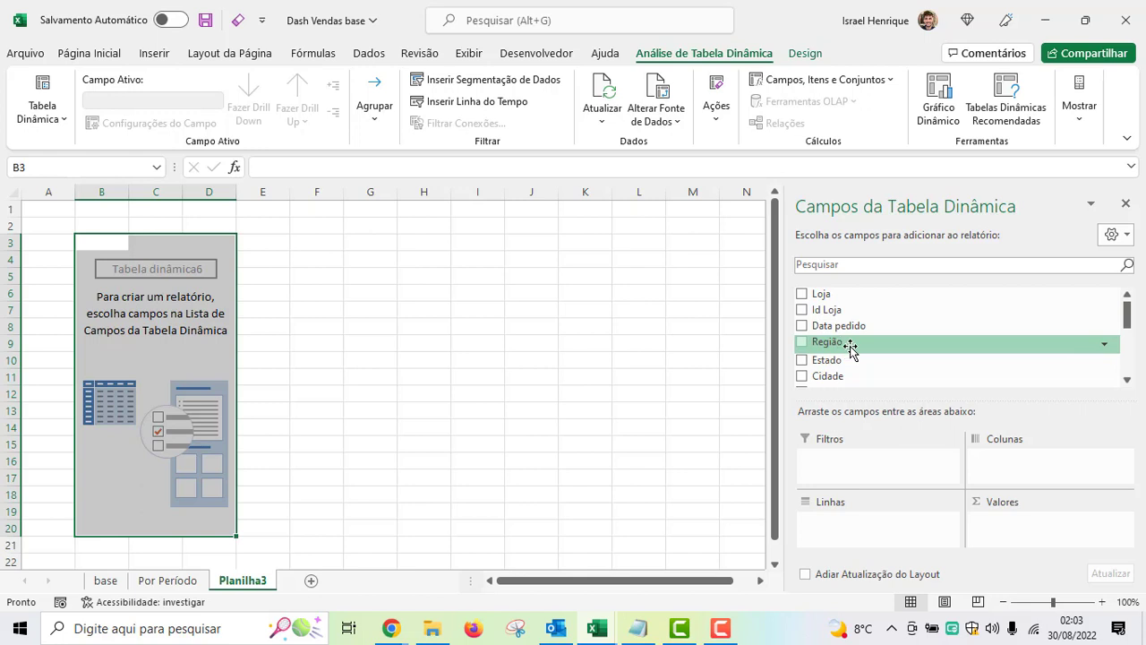
{"action": "left_click_drag", "start_coordinate": [851, 344], "coordinate": [851, 333]}
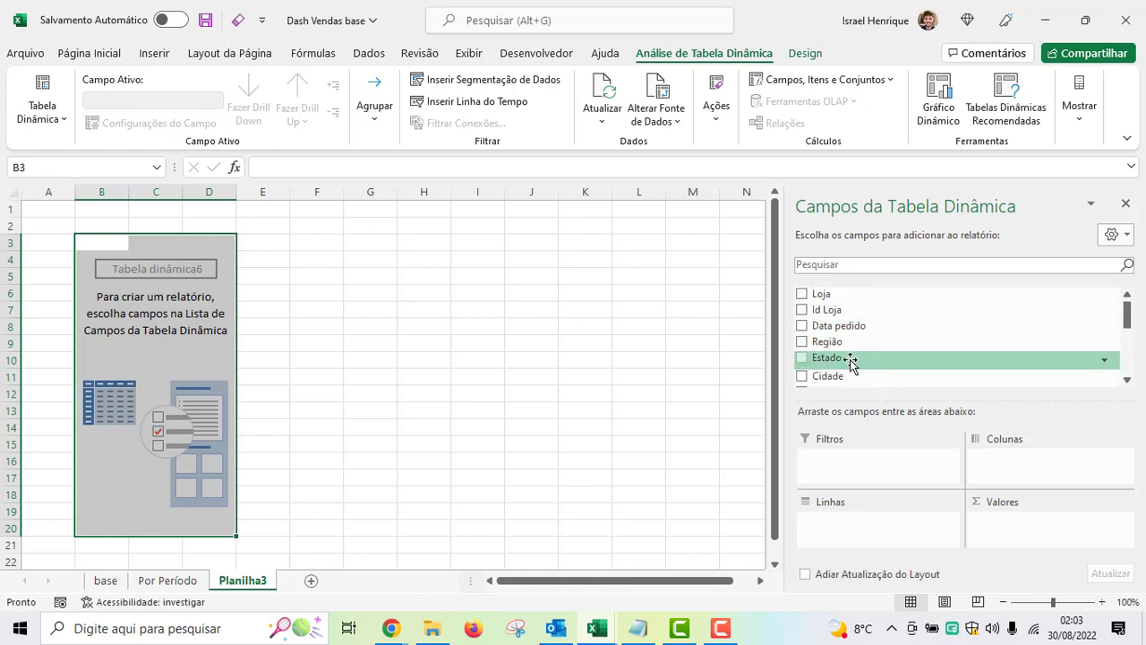
{"action": "left_click_drag", "start_coordinate": [851, 359], "coordinate": [850, 534]}
{"action": "left_click_drag", "start_coordinate": [107, 260], "coordinate": [107, 427]}
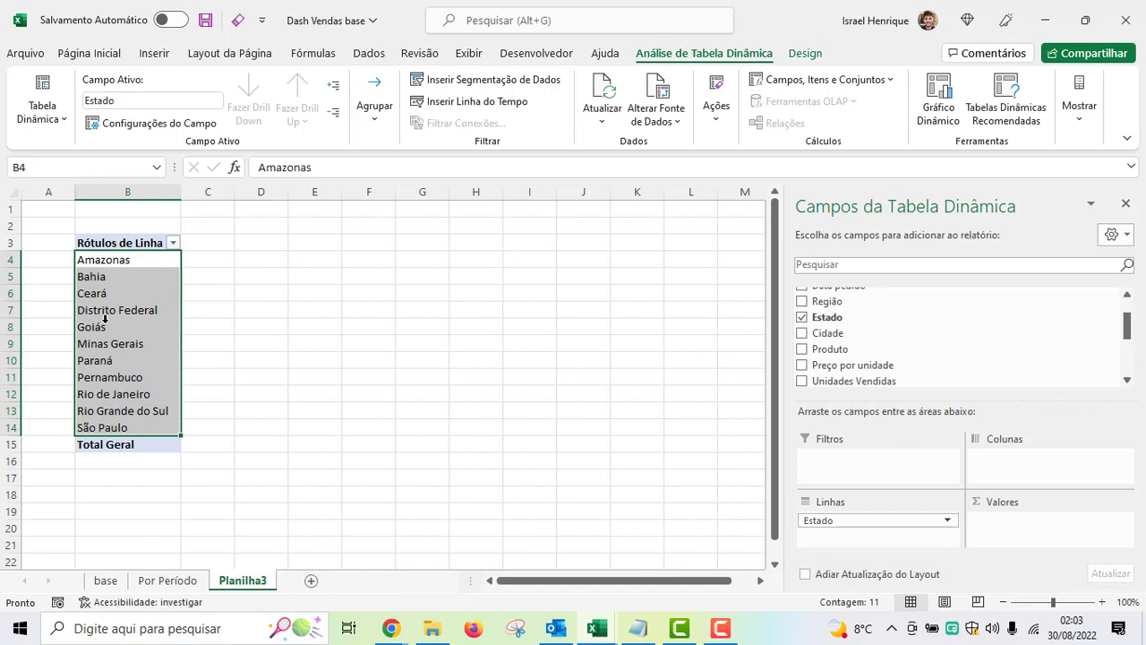
{"action": "left_click", "coordinate": [262, 340]}
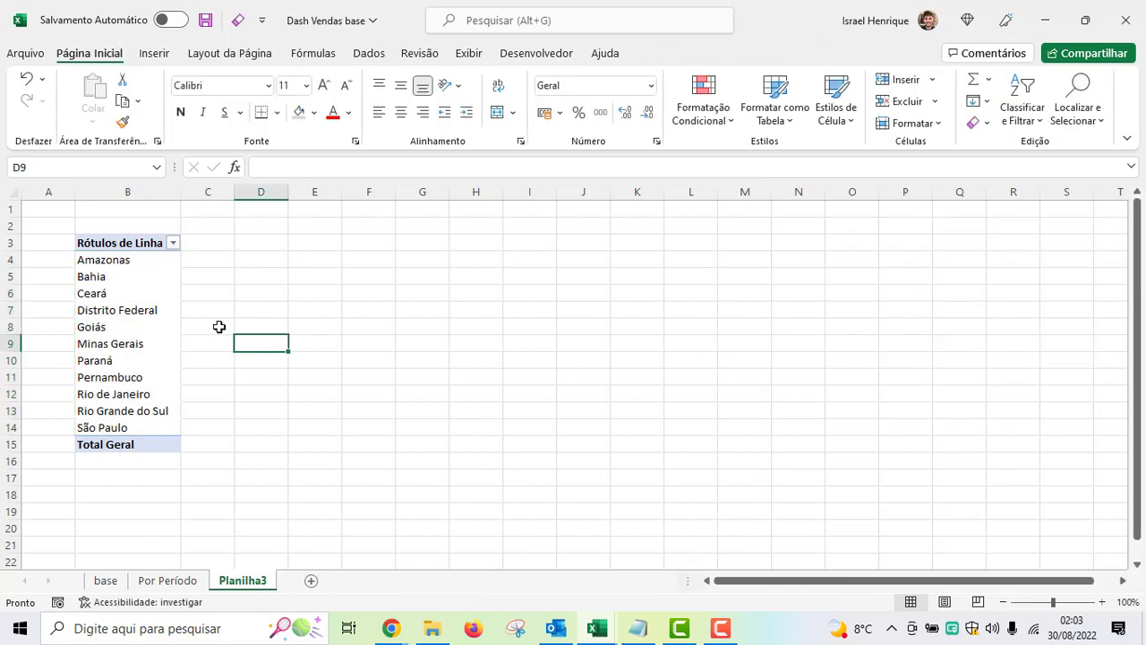
{"action": "left_click", "coordinate": [125, 311]}
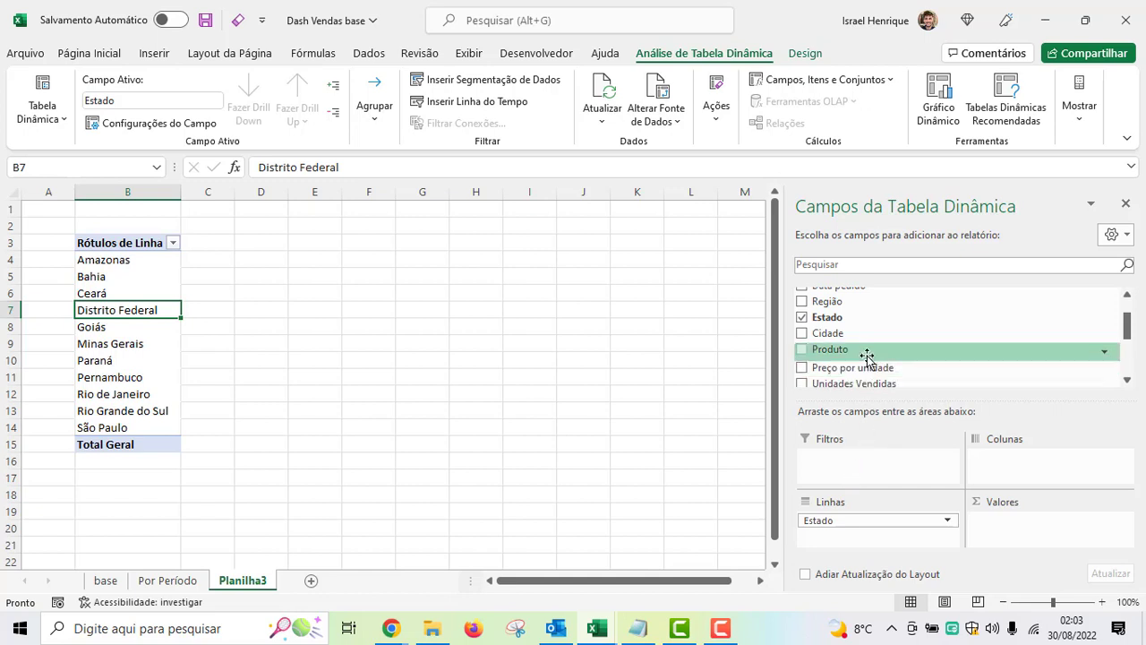
{"action": "scroll", "coordinate": [828, 336], "scroll_direction": "down", "scroll_amount": 1}
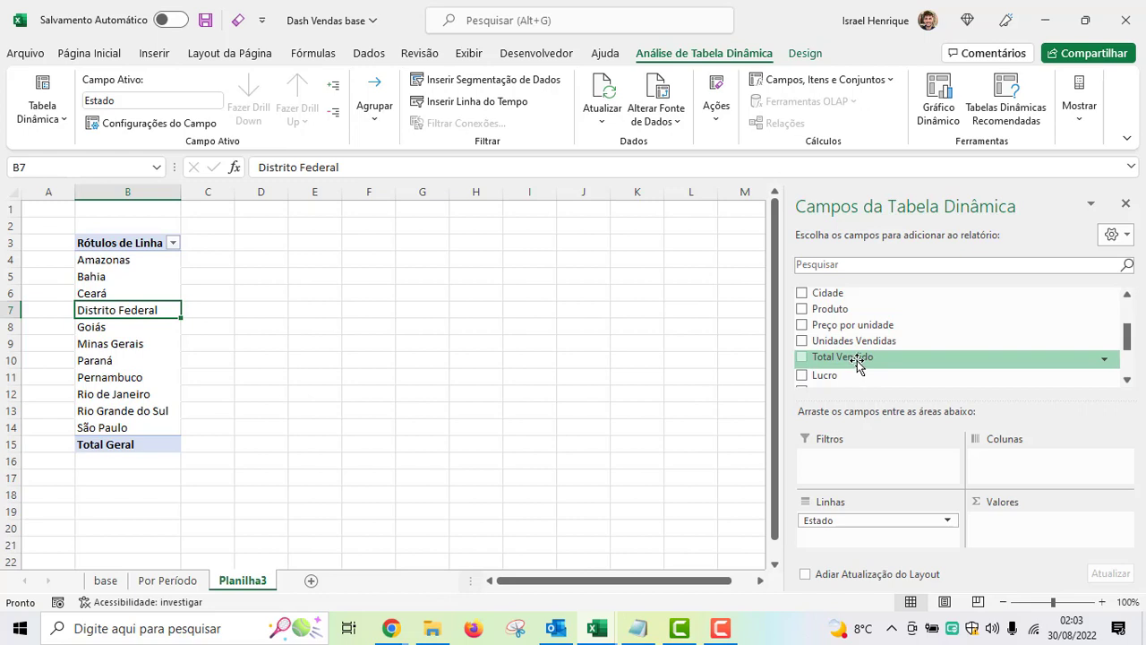
- Sum Total Vendido for each state and check the Amazonas and Bahia totals
{"action": "left_click_drag", "start_coordinate": [857, 363], "coordinate": [1012, 536]}
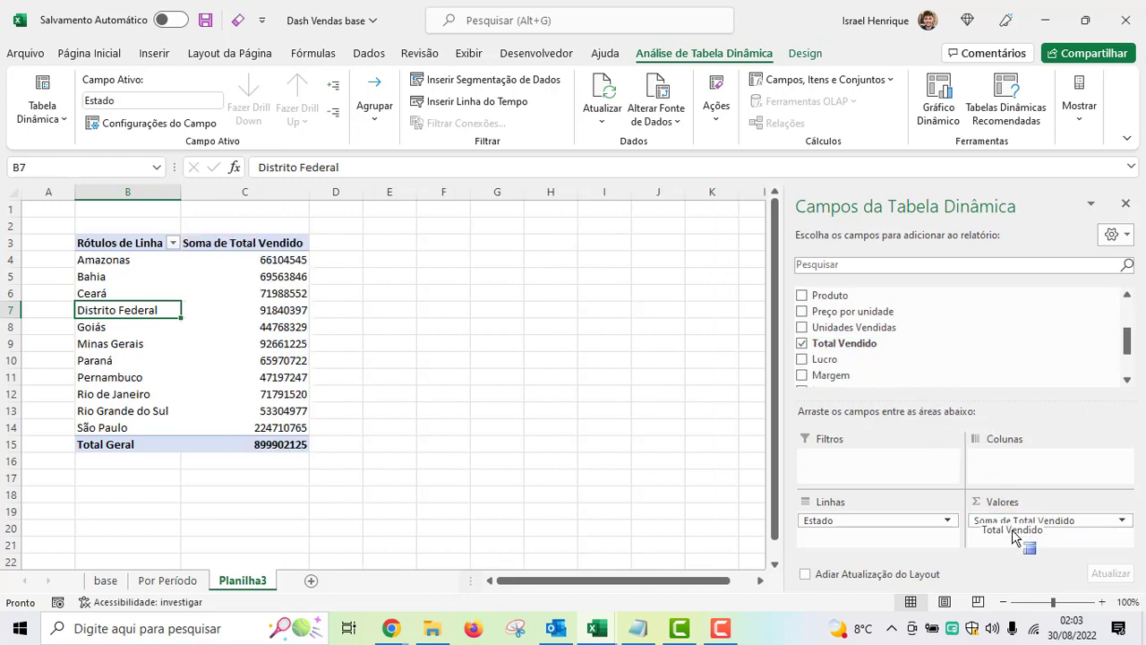
{"action": "mouse_move", "coordinate": [246, 306]}
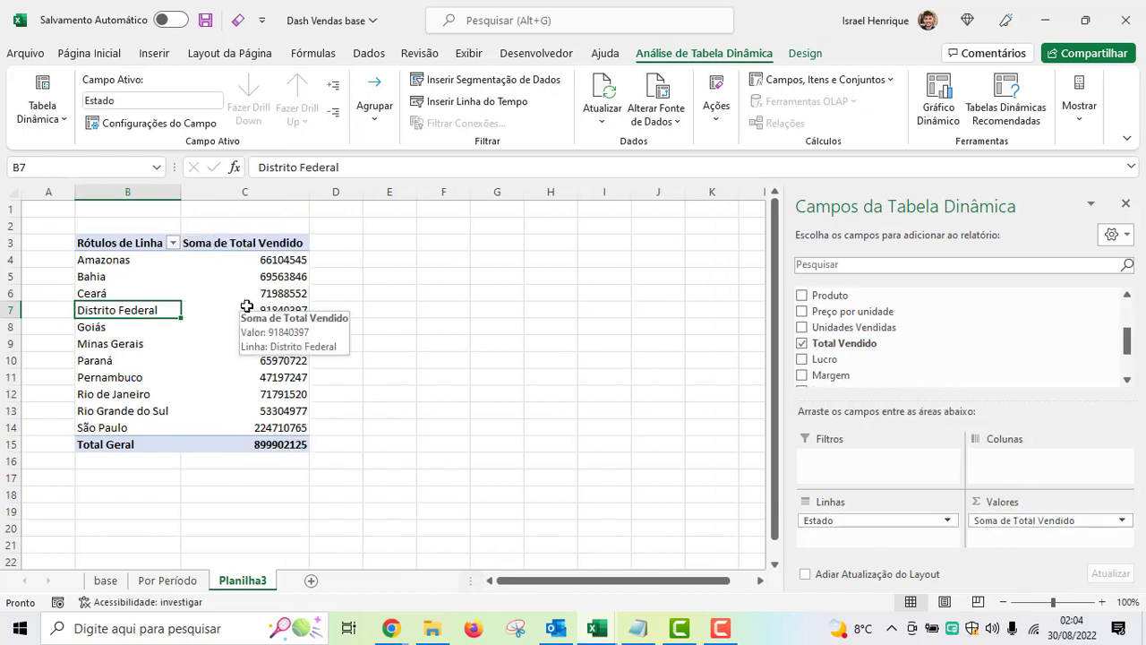
{"action": "left_click", "coordinate": [282, 261]}
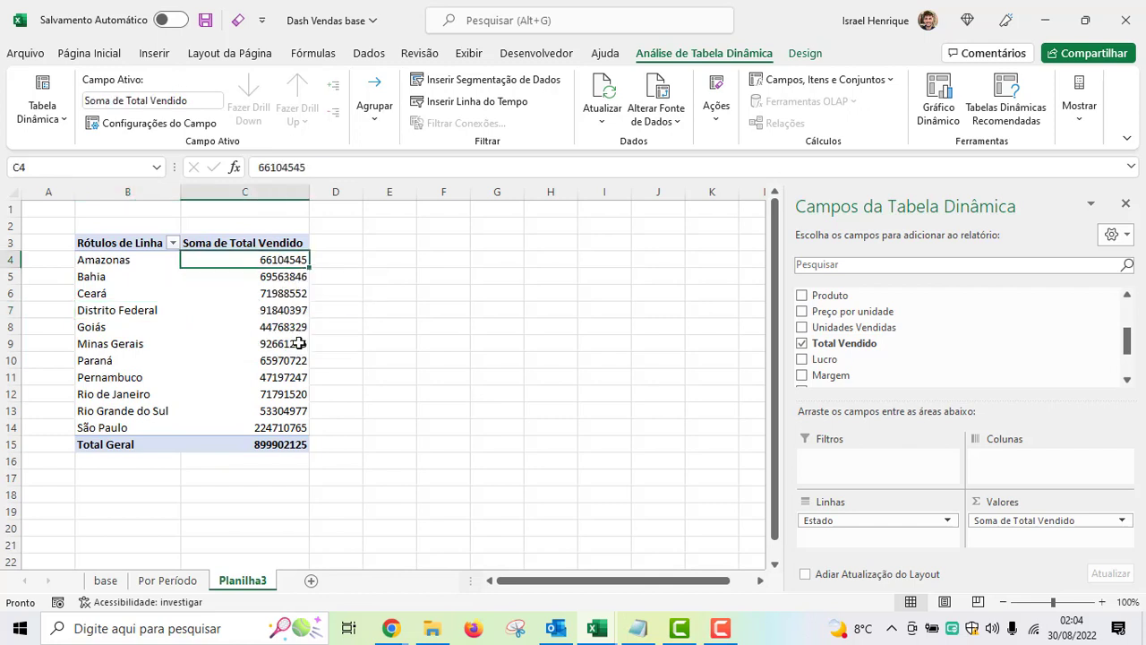
{"action": "left_click", "coordinate": [123, 260]}
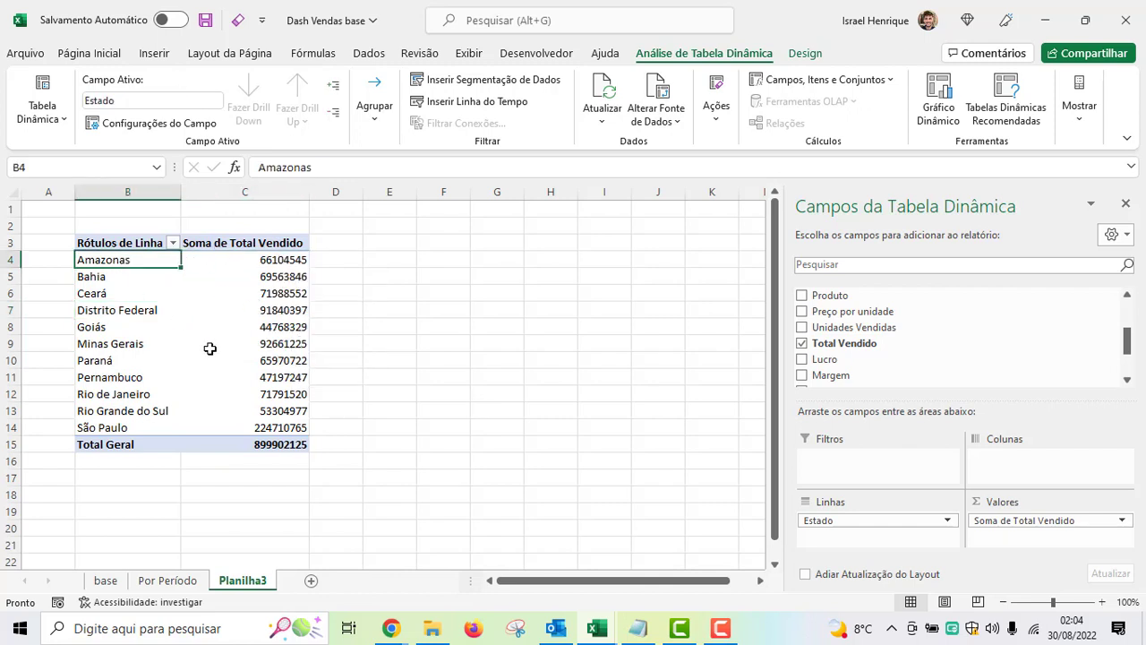
{"action": "mouse_move", "coordinate": [210, 348]}
{"action": "left_click", "coordinate": [278, 261]}
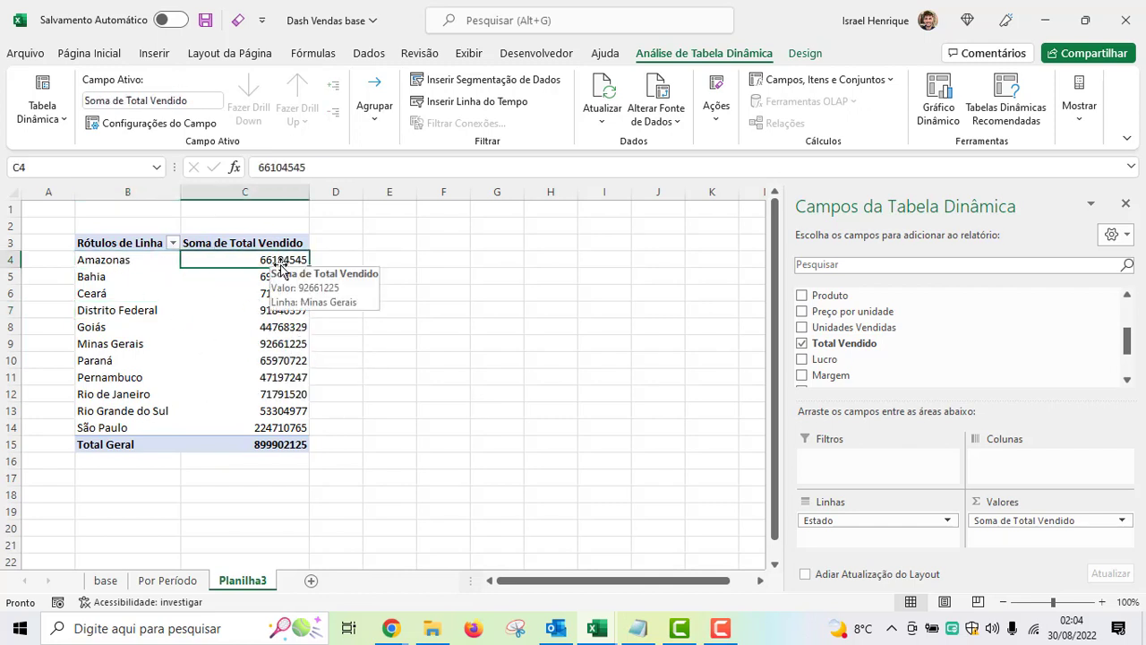
{"action": "left_click", "coordinate": [284, 283]}
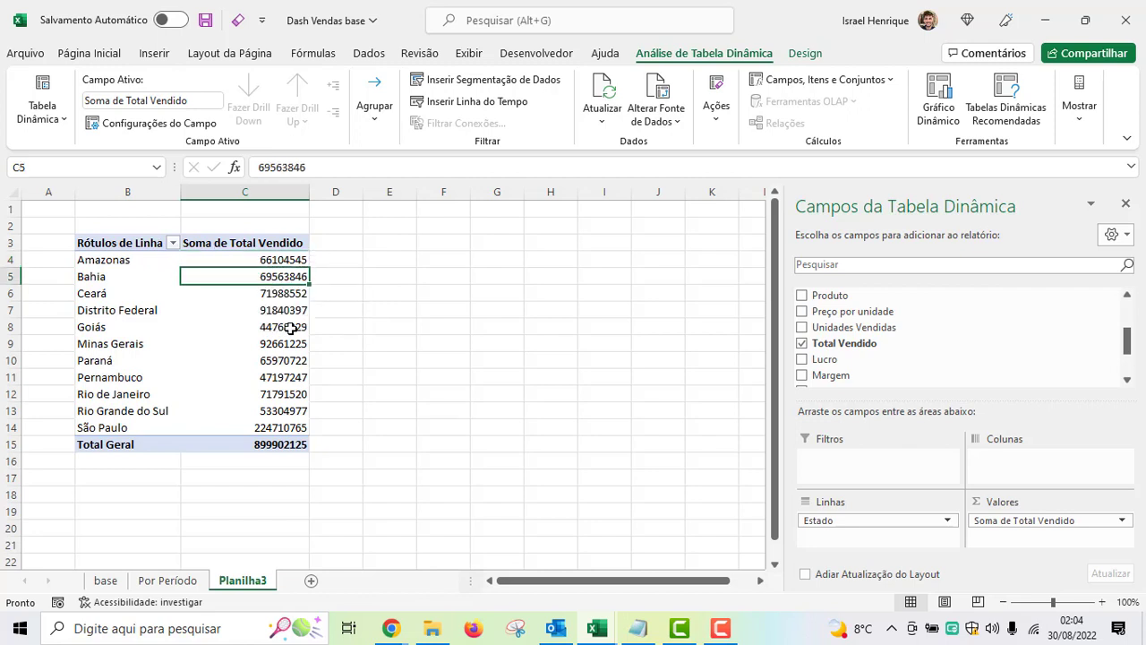
- Cancel the pivot chart, hide the field list, and select states Amazonas to Minas Gerais
{"action": "mouse_move", "coordinate": [291, 329]}
{"action": "left_click", "coordinate": [251, 308]}
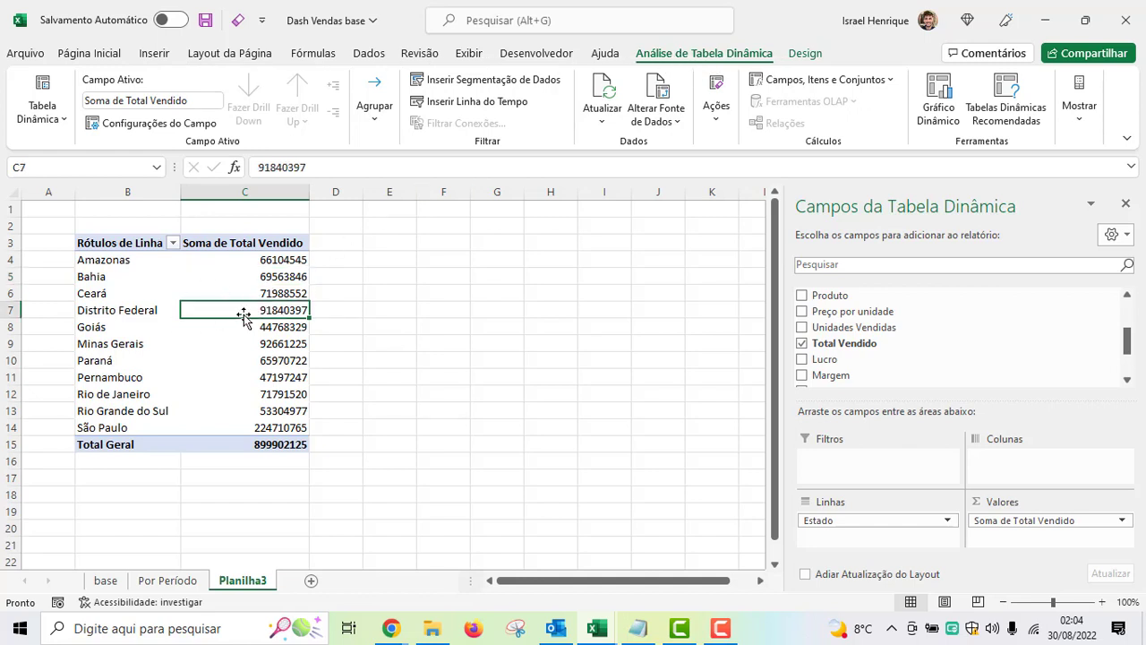
{"action": "left_click", "coordinate": [938, 91]}
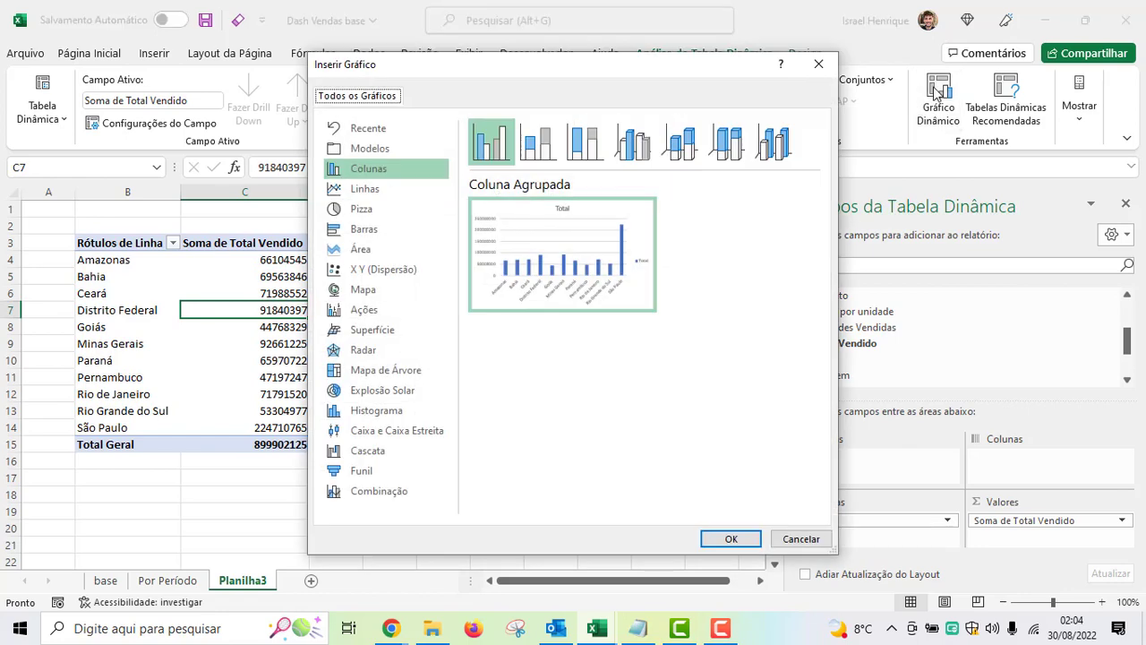
{"action": "left_click", "coordinate": [819, 66]}
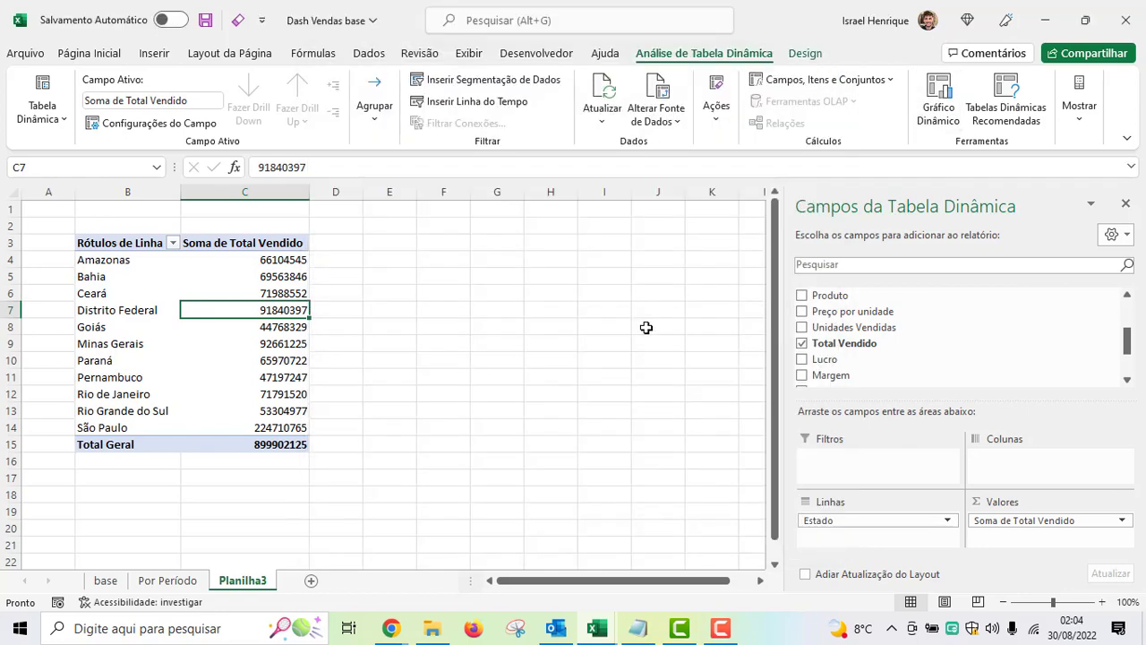
{"action": "left_click", "coordinate": [1126, 203]}
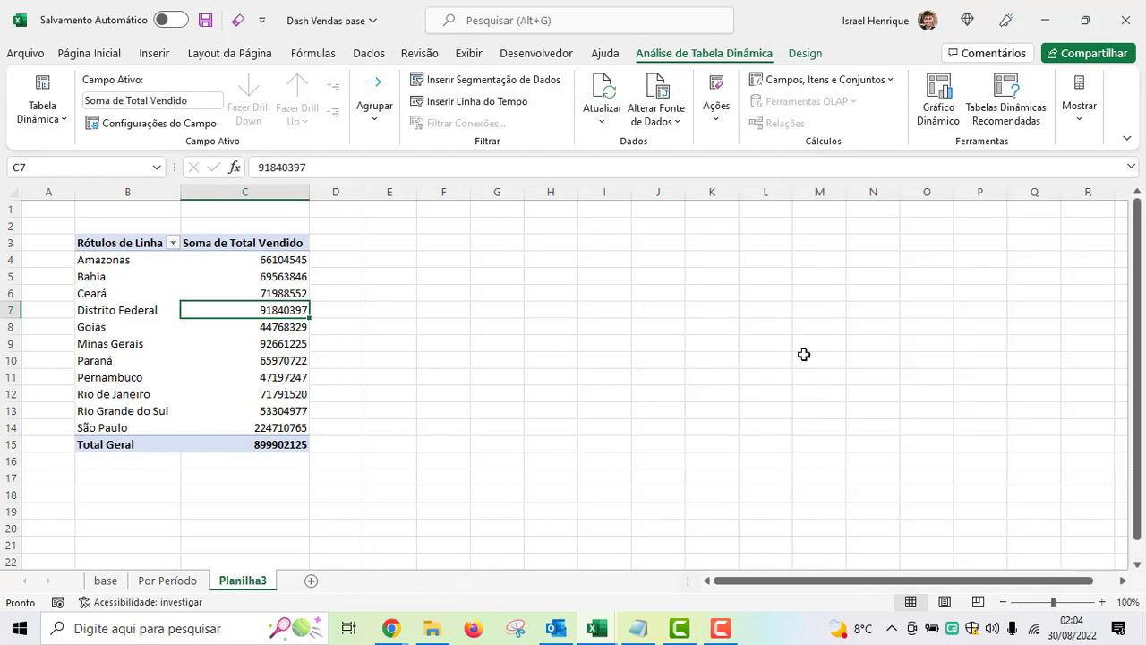
{"action": "left_click_drag", "start_coordinate": [146, 259], "coordinate": [174, 343]}
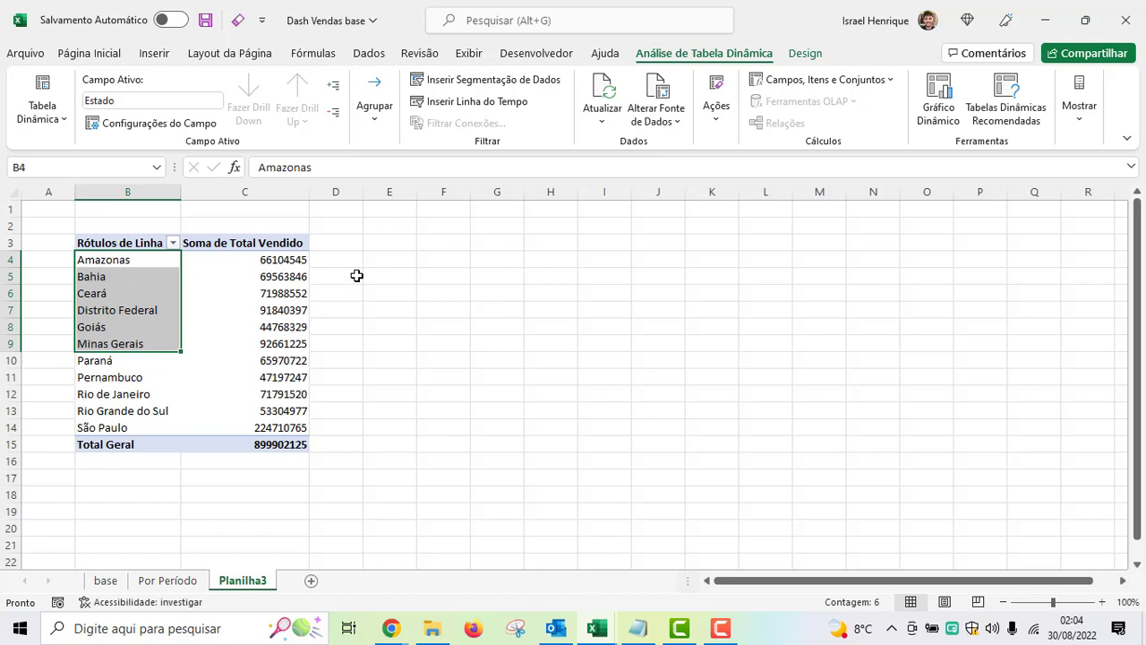
- Link E4 and F4 to the pivot's state and total, fill down, and clear the grand total row
{"action": "left_click", "coordinate": [397, 244]}
{"action": "left_click_drag", "start_coordinate": [412, 193], "coordinate": [431, 193]}
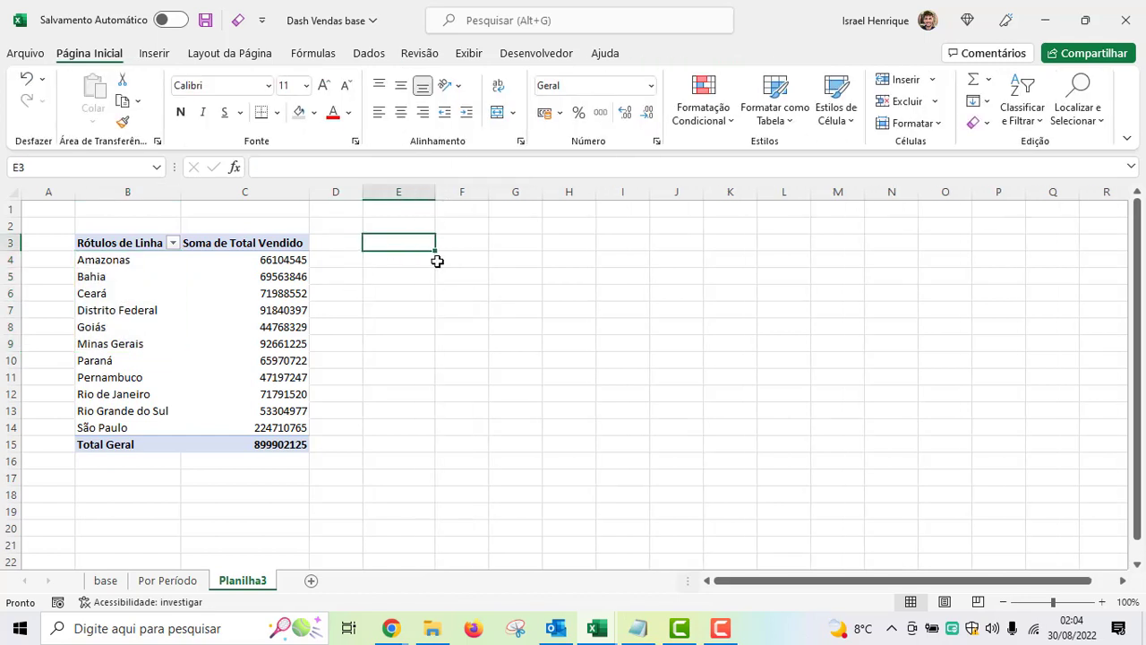
{"action": "left_click", "coordinate": [403, 262]}
{"action": "type", "text": "="}
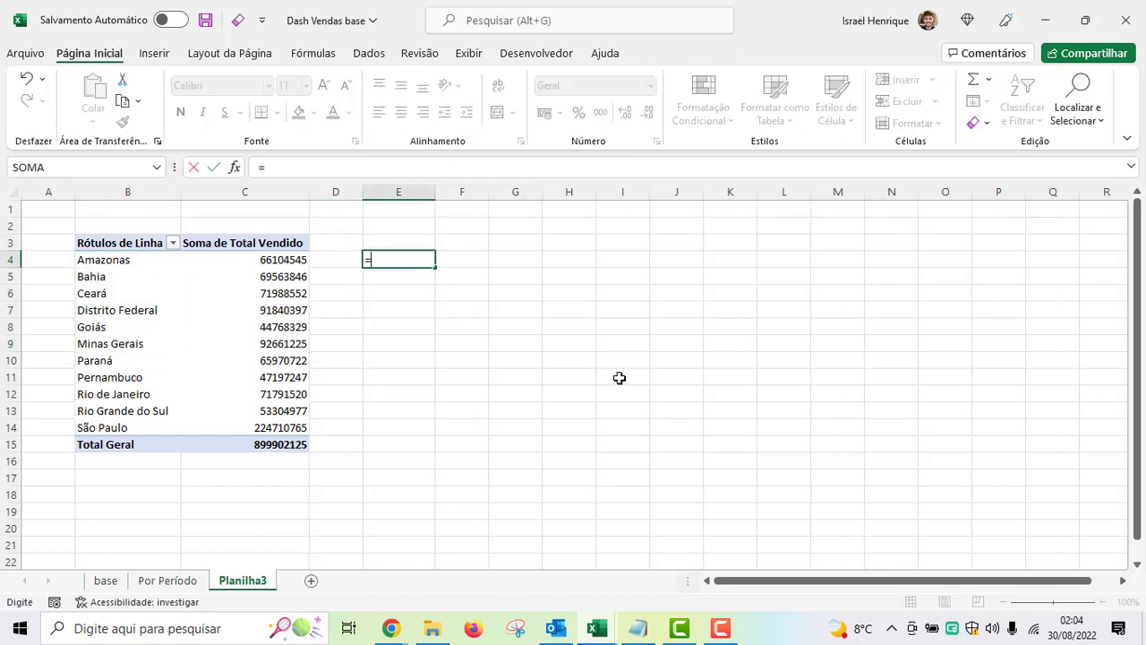
{"action": "left_click", "coordinate": [108, 260]}
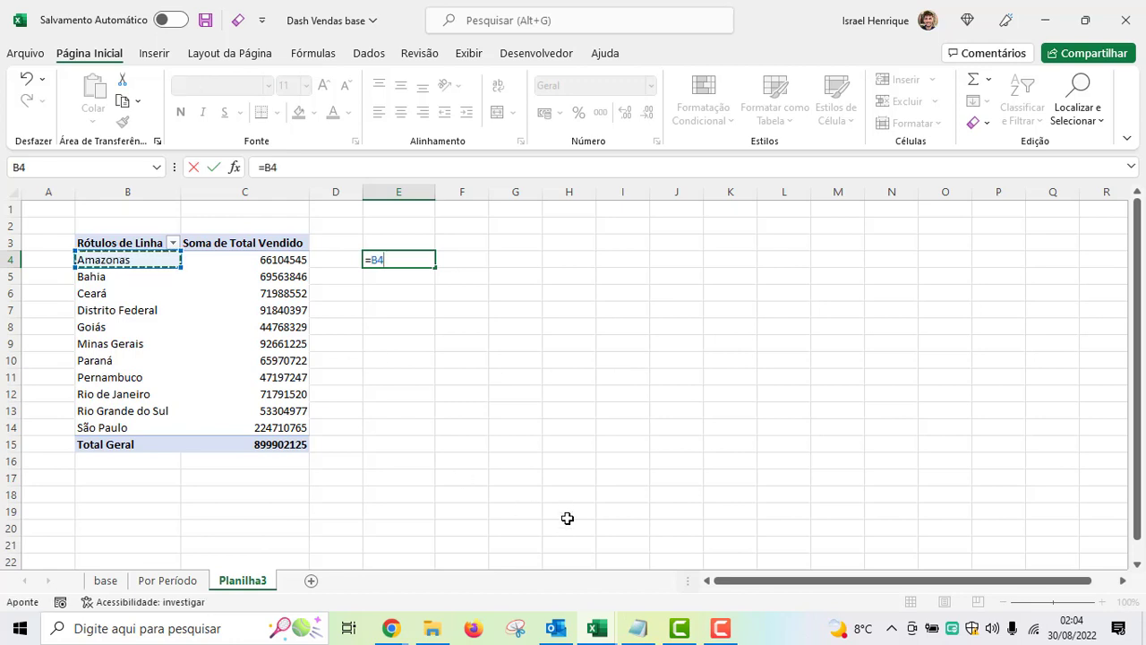
{"action": "key", "text": "Return"}
{"action": "left_click", "coordinate": [461, 258]}
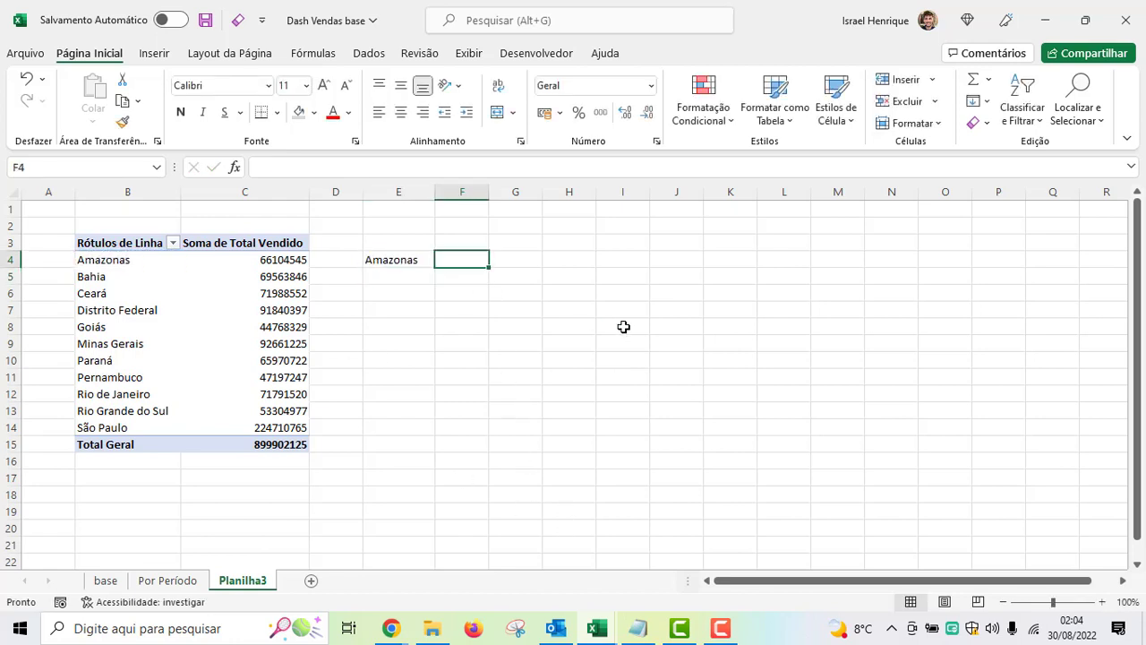
{"action": "type", "text": "="}
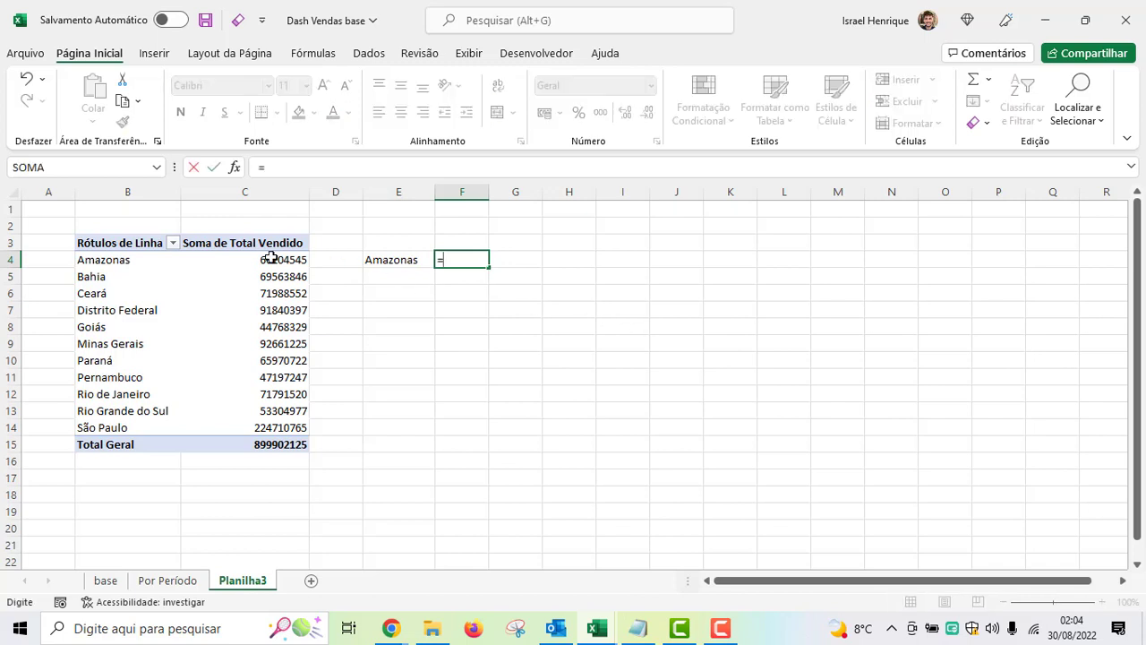
{"action": "left_click", "coordinate": [273, 259]}
{"action": "key", "text": "Return"}
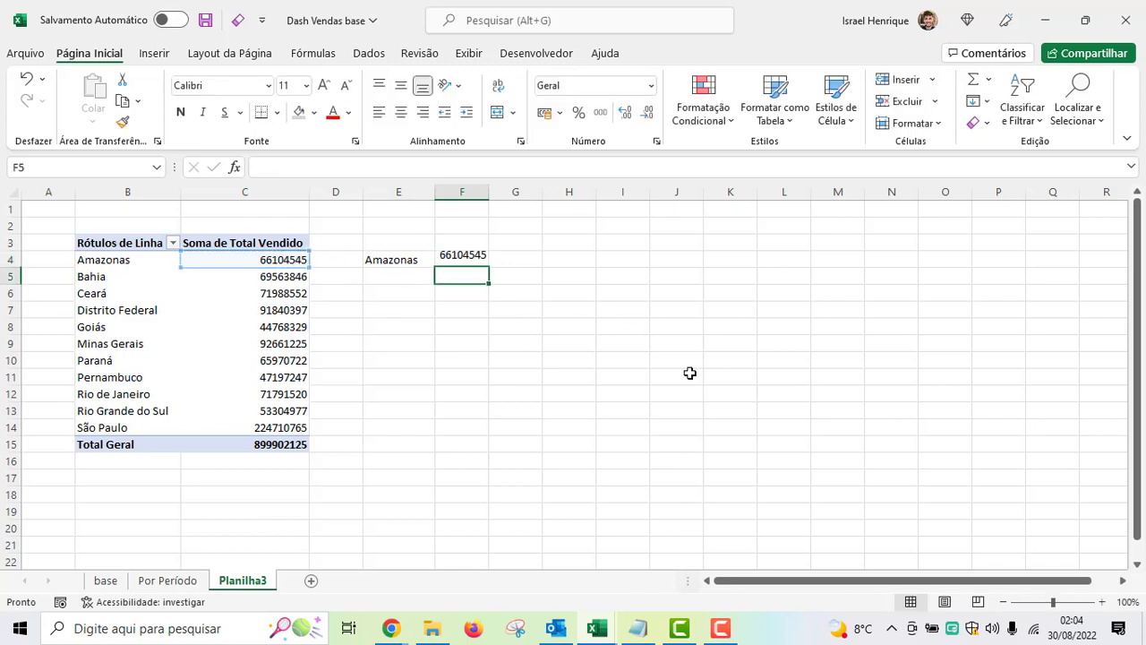
{"action": "mouse_move", "coordinate": [378, 261]}
{"action": "left_mouse_down"}
{"action": "mouse_move", "coordinate": [461, 260]}
{"action": "mouse_move", "coordinate": [457, 447]}
{"action": "left_mouse_up"}
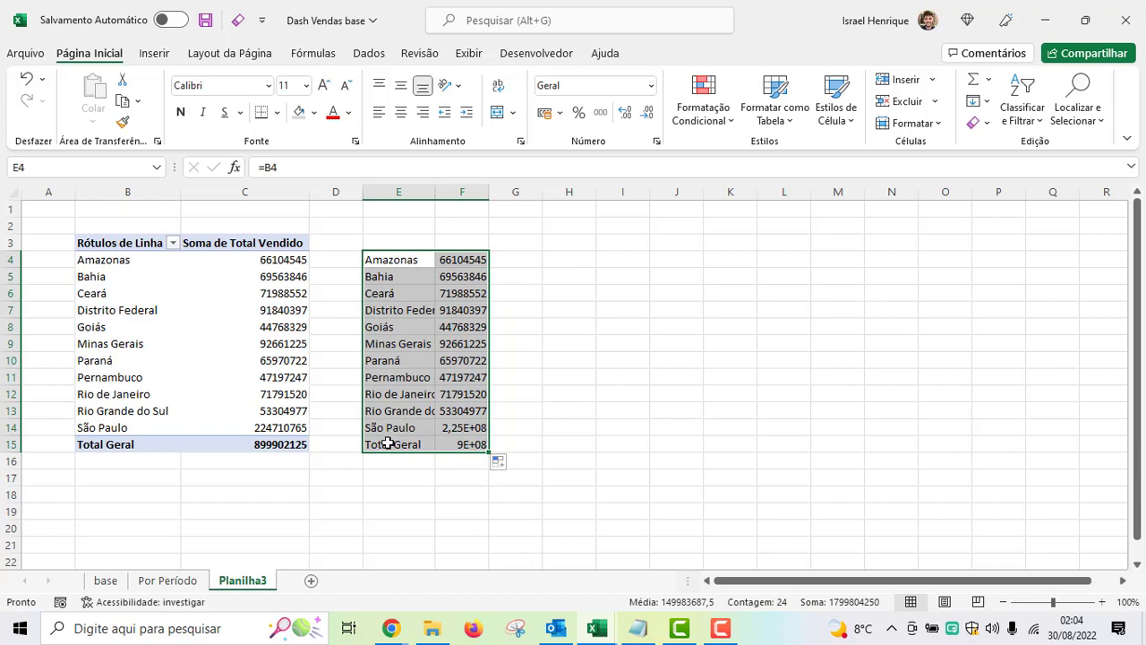
{"action": "left_click_drag", "start_coordinate": [387, 443], "coordinate": [441, 443]}
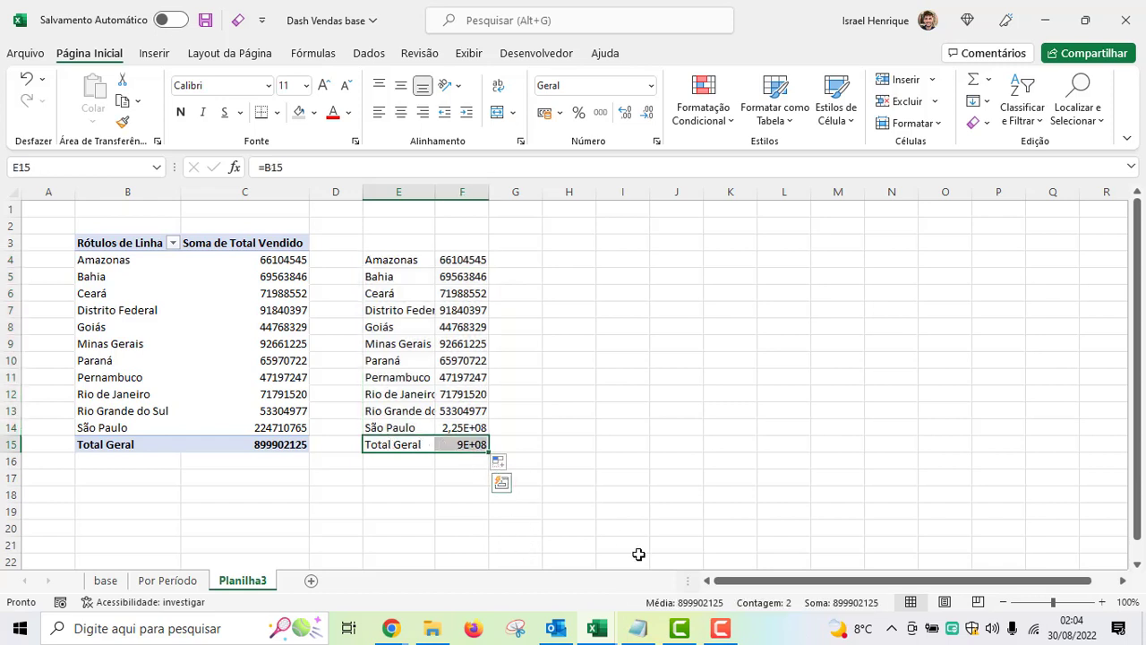
{"action": "key", "text": "Delete"}
- Add headers Estado and Total Vendas, autofit column F, and select the table
{"action": "left_click", "coordinate": [399, 243]}
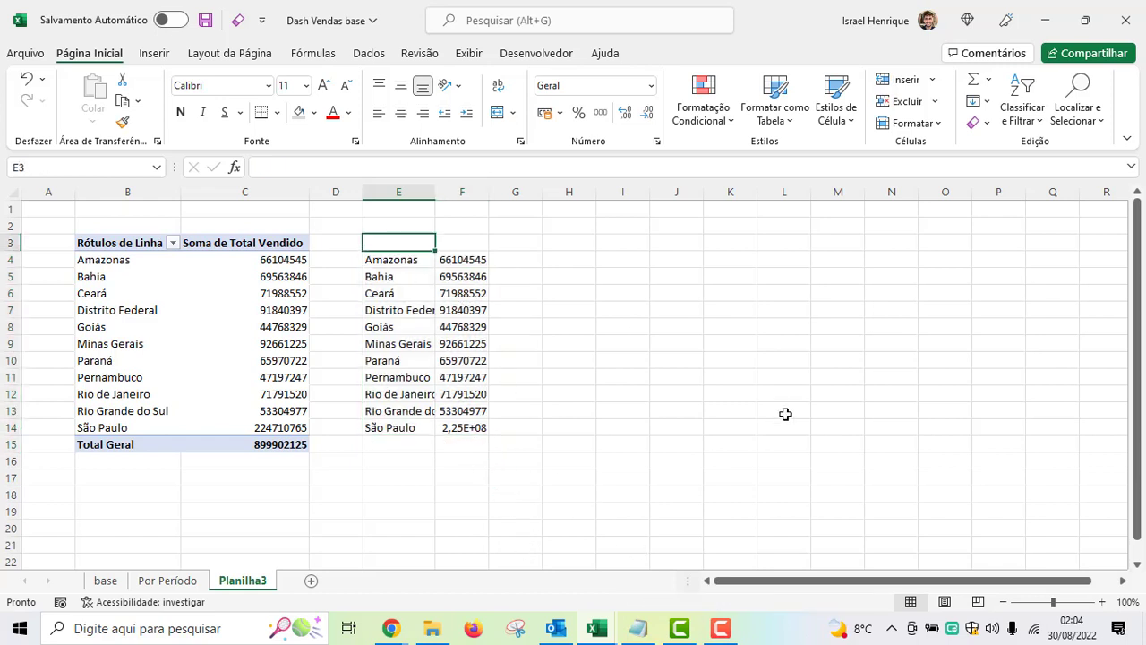
{"action": "type", "text": "D"}
{"action": "key", "text": "BackSpace"}
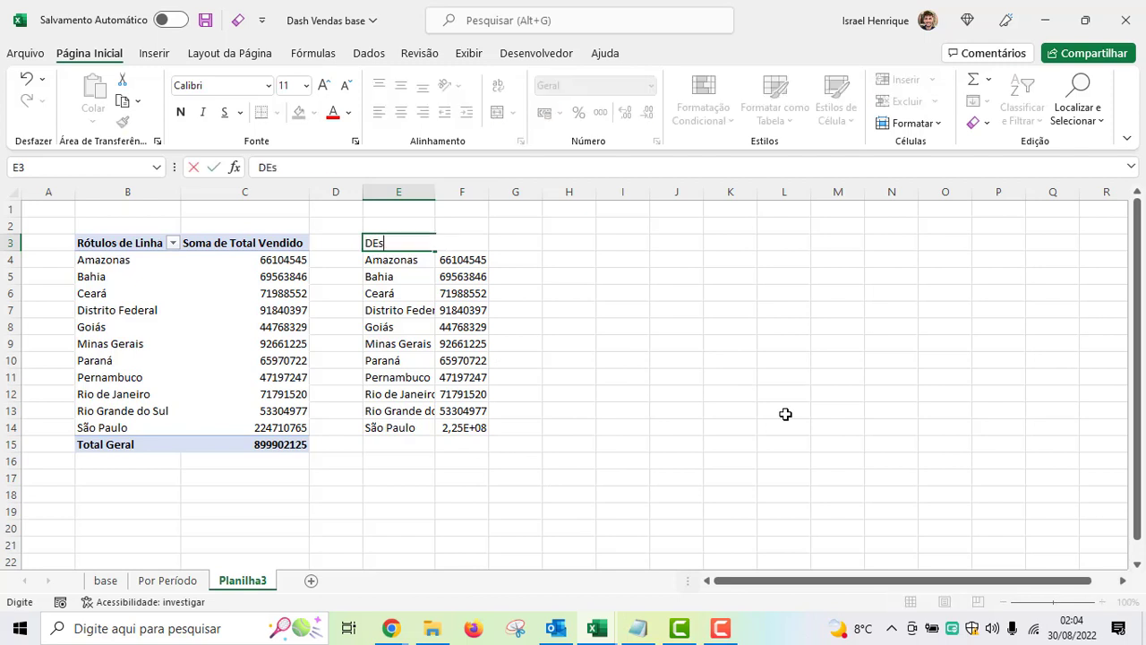
{"action": "key", "text": "BackSpace"}
{"action": "type", "text": "stado"}
{"action": "key", "text": "Tab"}
{"action": "type", "text": "To"}
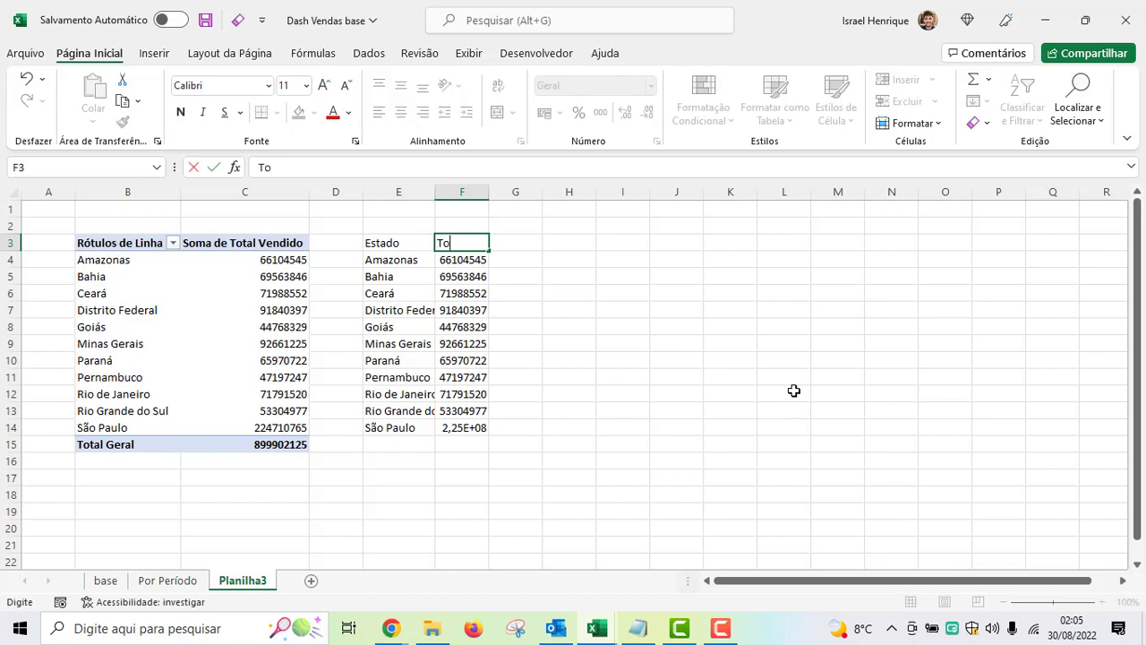
{"action": "type", "text": "tal Vendas"}
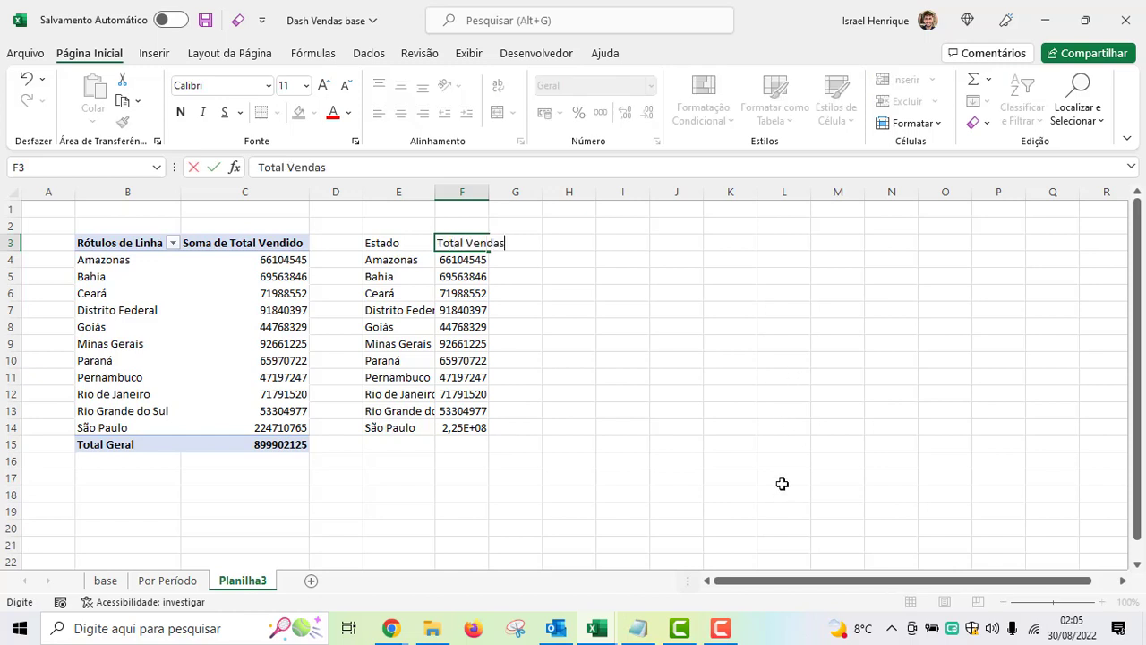
{"action": "key", "text": "Return"}
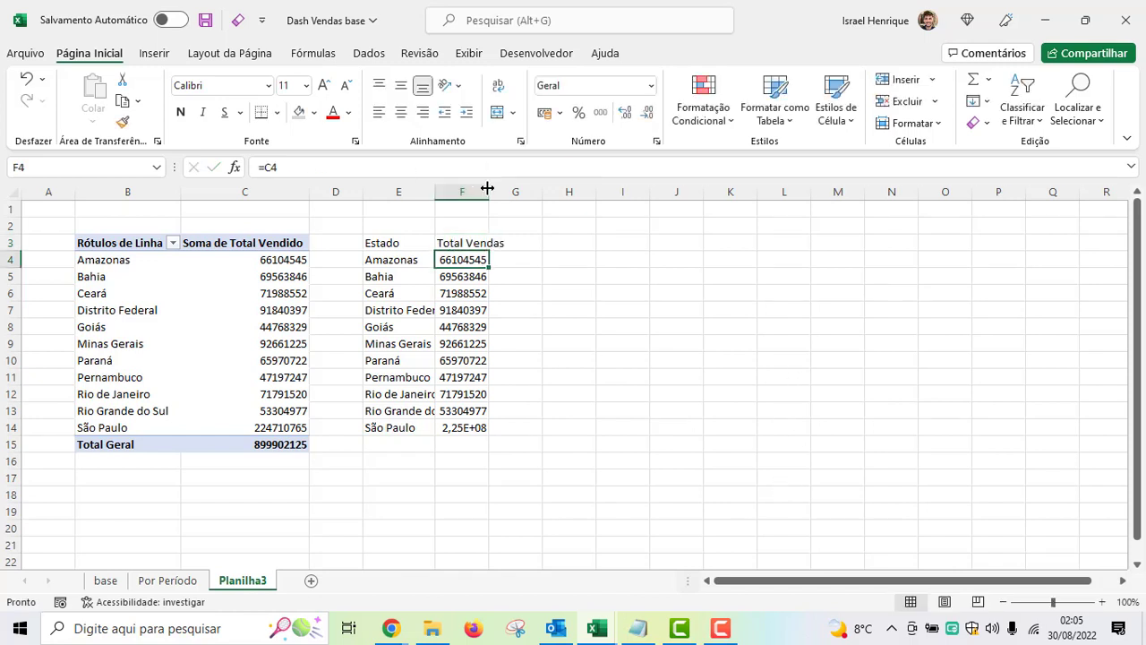
{"action": "double_click", "coordinate": [489, 188]}
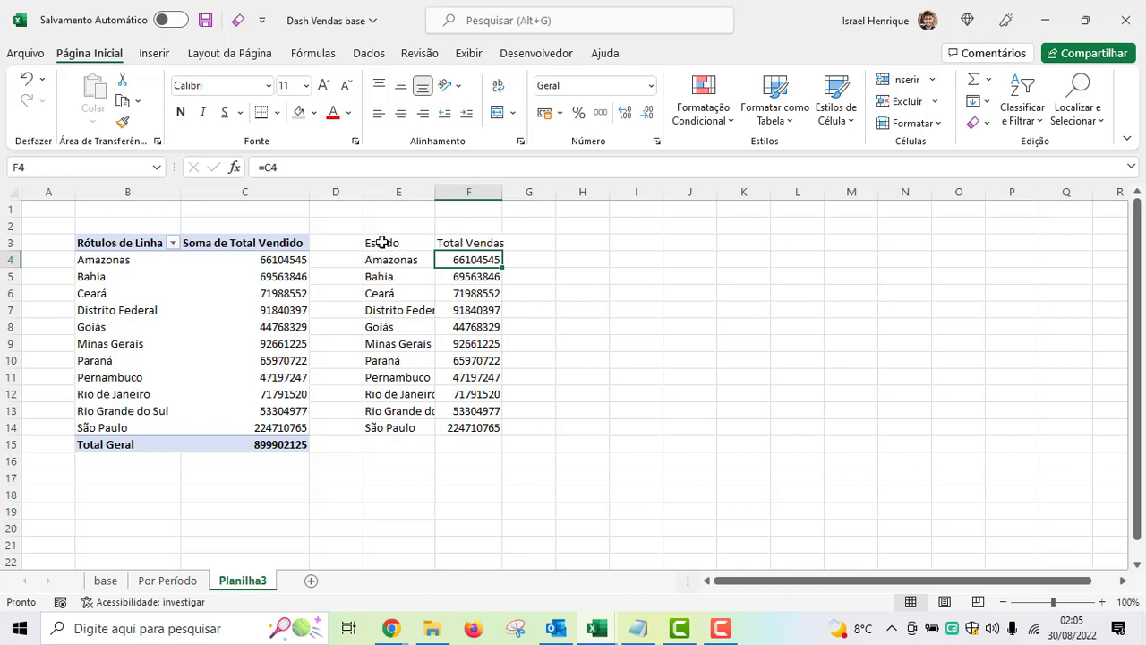
{"action": "left_click_drag", "start_coordinate": [380, 243], "coordinate": [476, 427]}
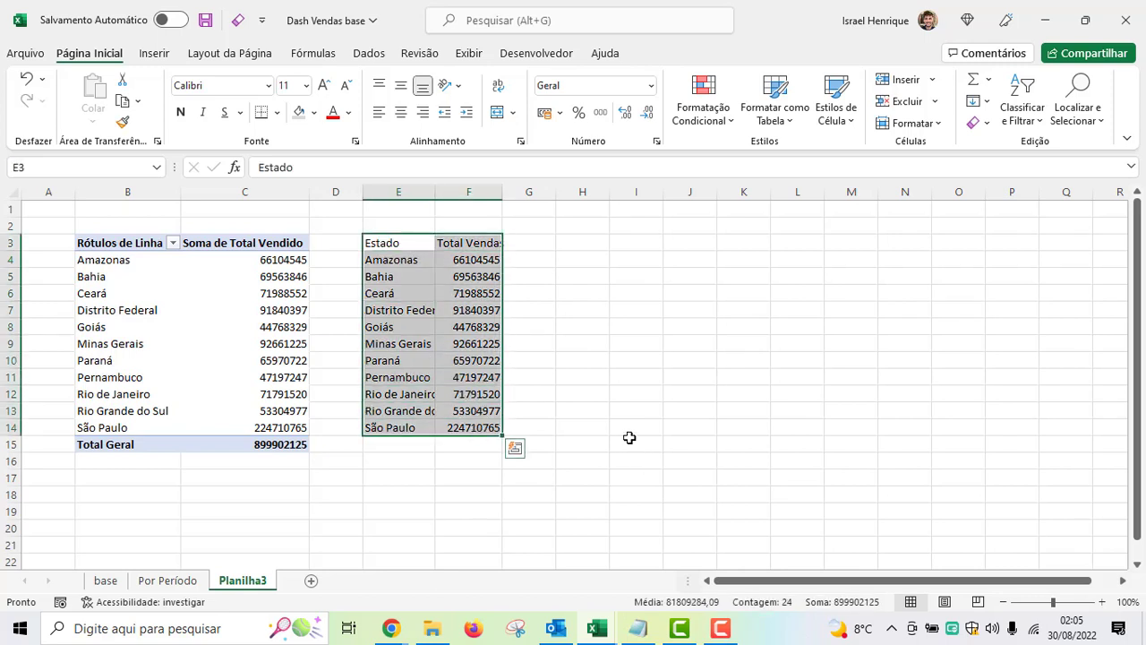
- Insert a Mapa Coroplético of the state sales table and move it beside the table
{"action": "left_click", "coordinate": [161, 56]}
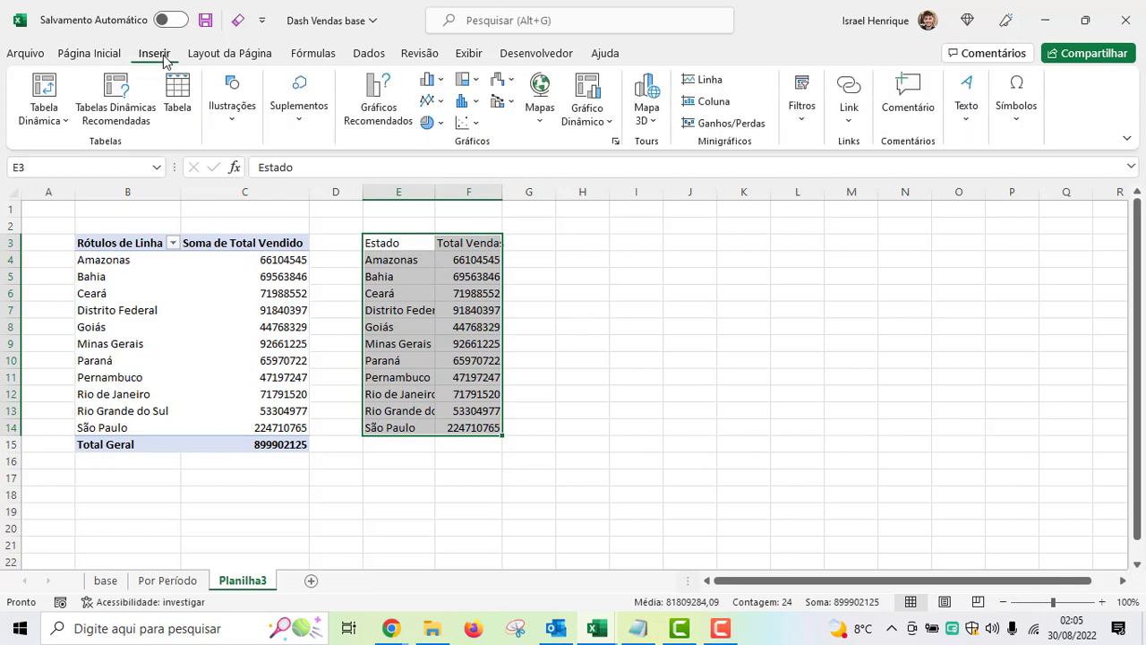
{"action": "left_click", "coordinate": [540, 98]}
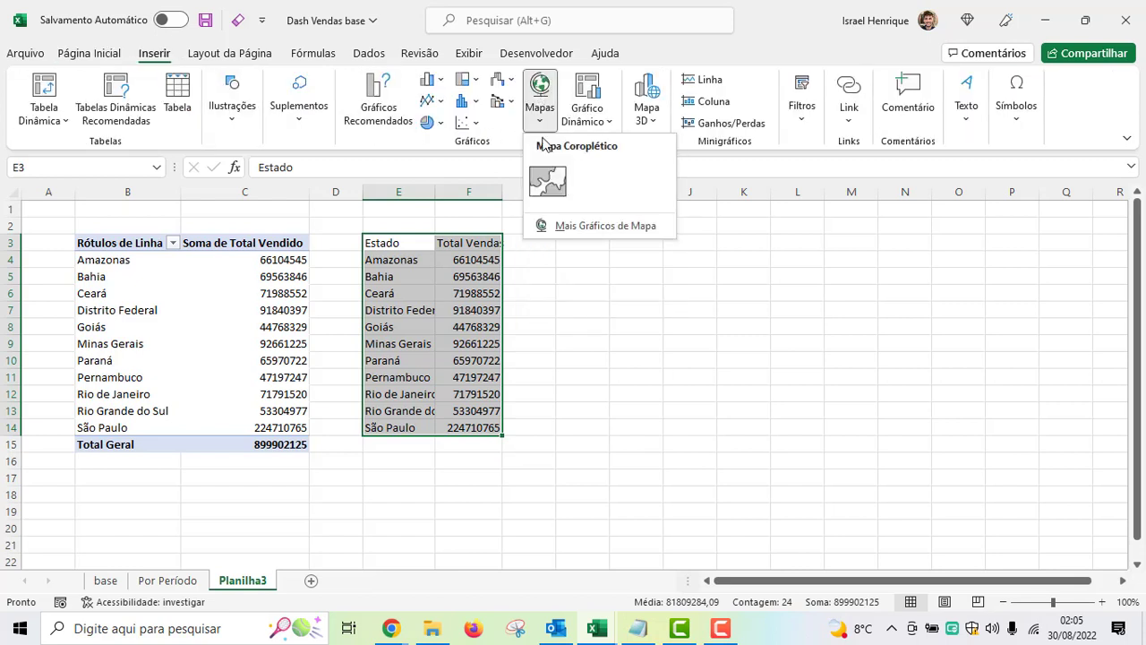
{"action": "left_click", "coordinate": [557, 189]}
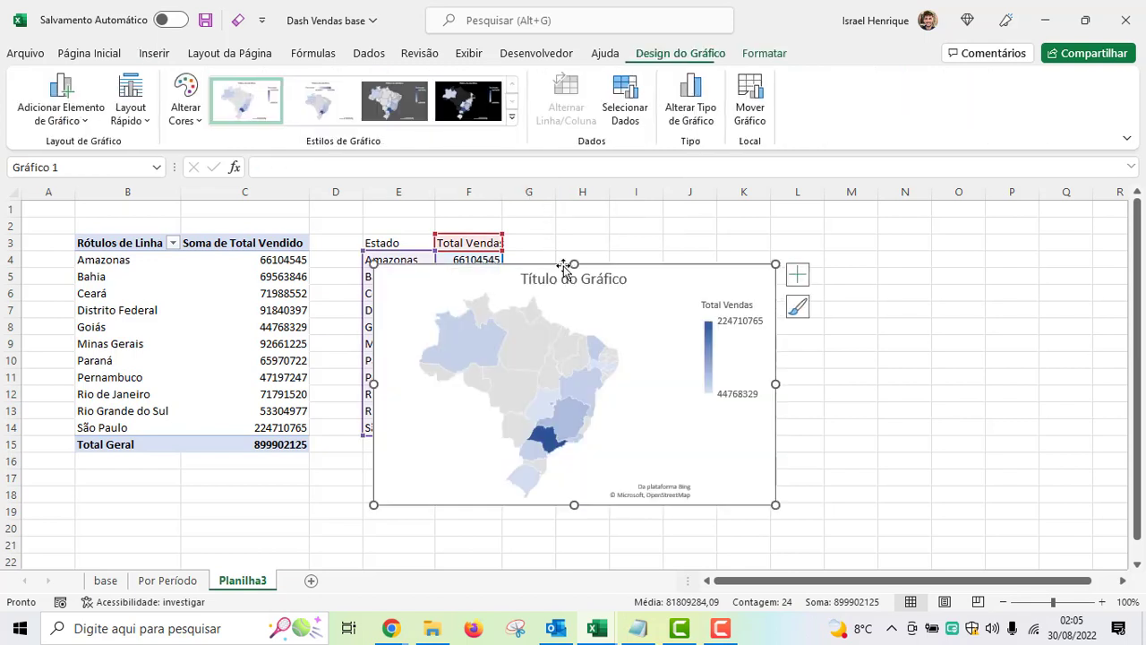
{"action": "left_click_drag", "start_coordinate": [558, 266], "coordinate": [743, 259]}
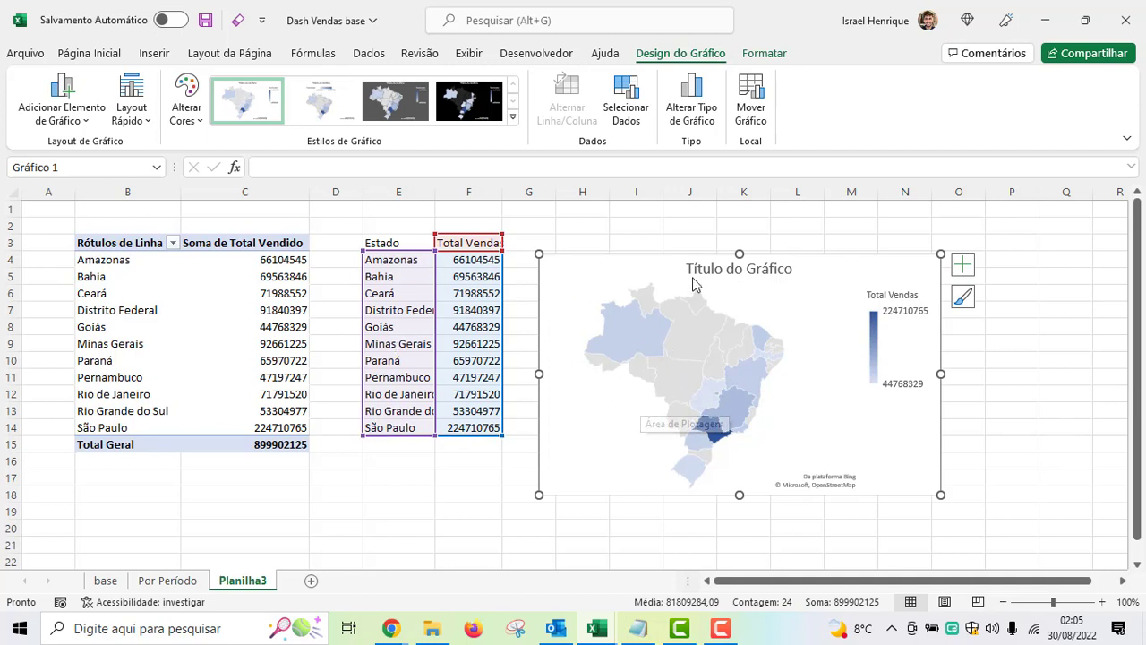
{"action": "left_click", "coordinate": [79, 327]}
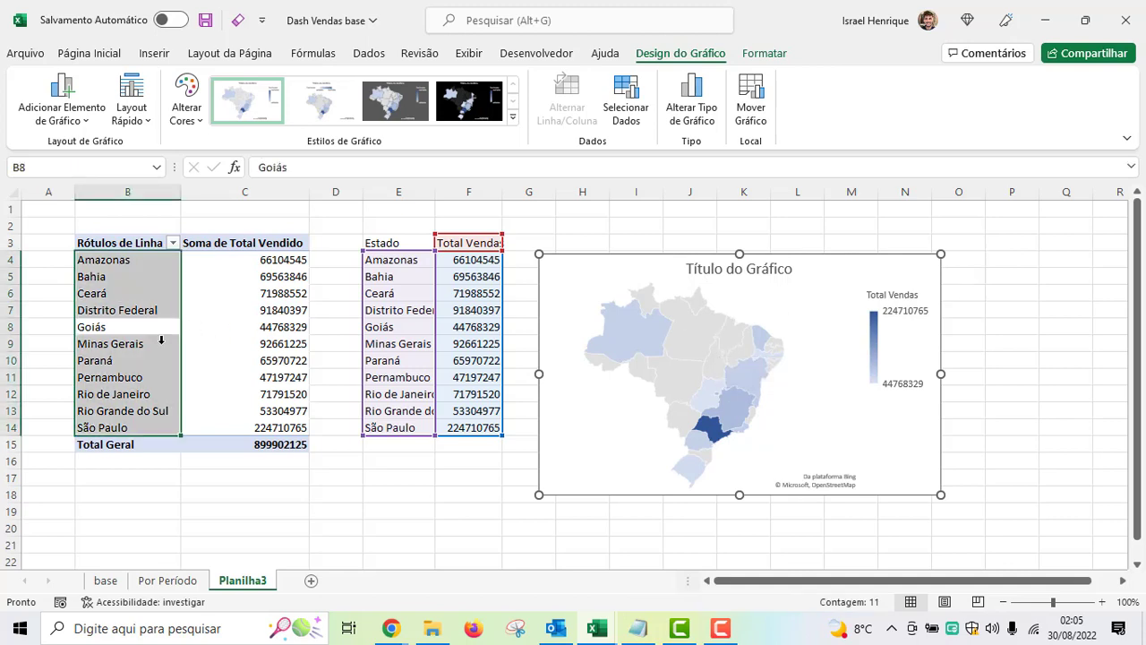
{"action": "left_click", "coordinate": [263, 312]}
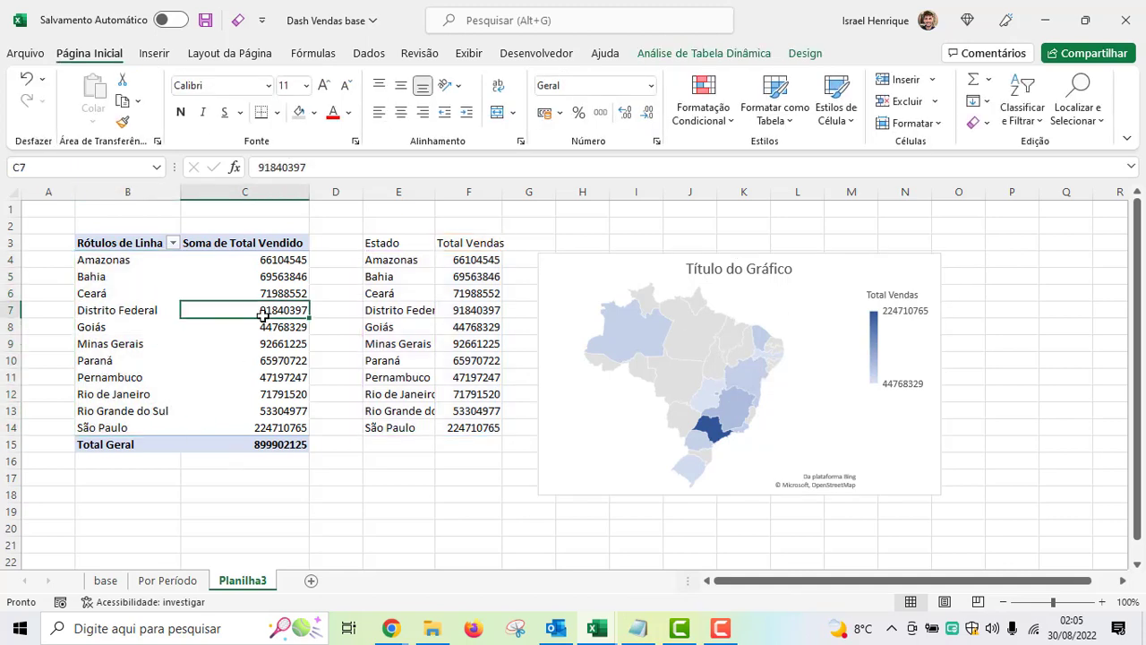
{"action": "left_click", "coordinate": [154, 54]}
{"action": "left_click", "coordinate": [543, 93]}
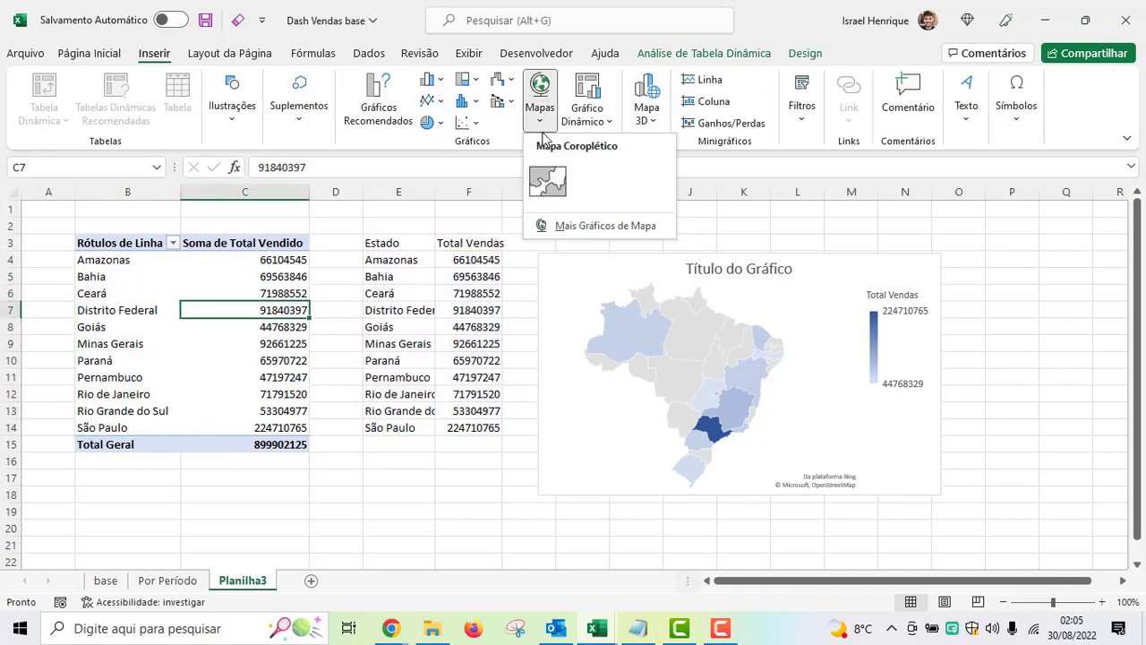
{"action": "left_click", "coordinate": [542, 184]}
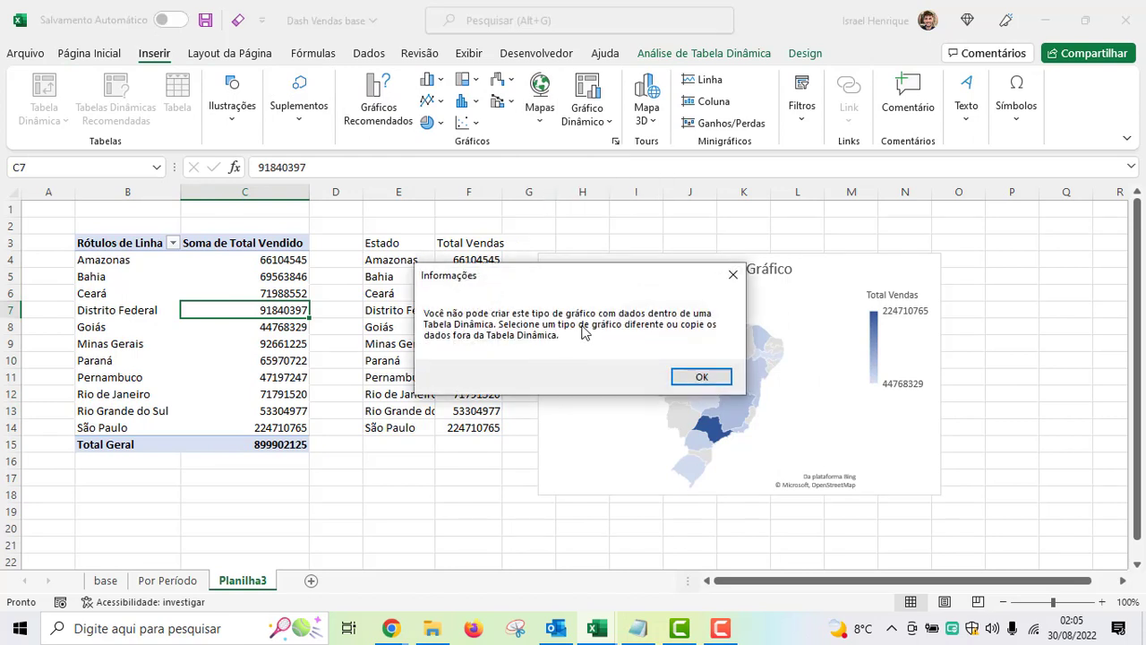
{"action": "left_click", "coordinate": [703, 376]}
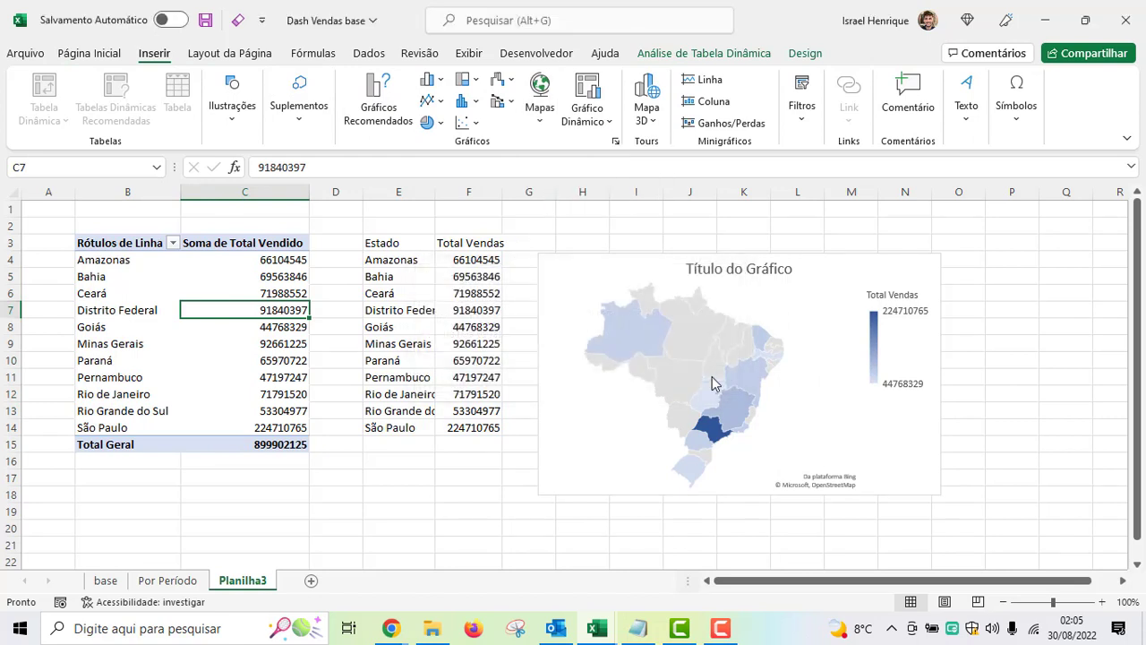
{"action": "left_click", "coordinate": [681, 302]}
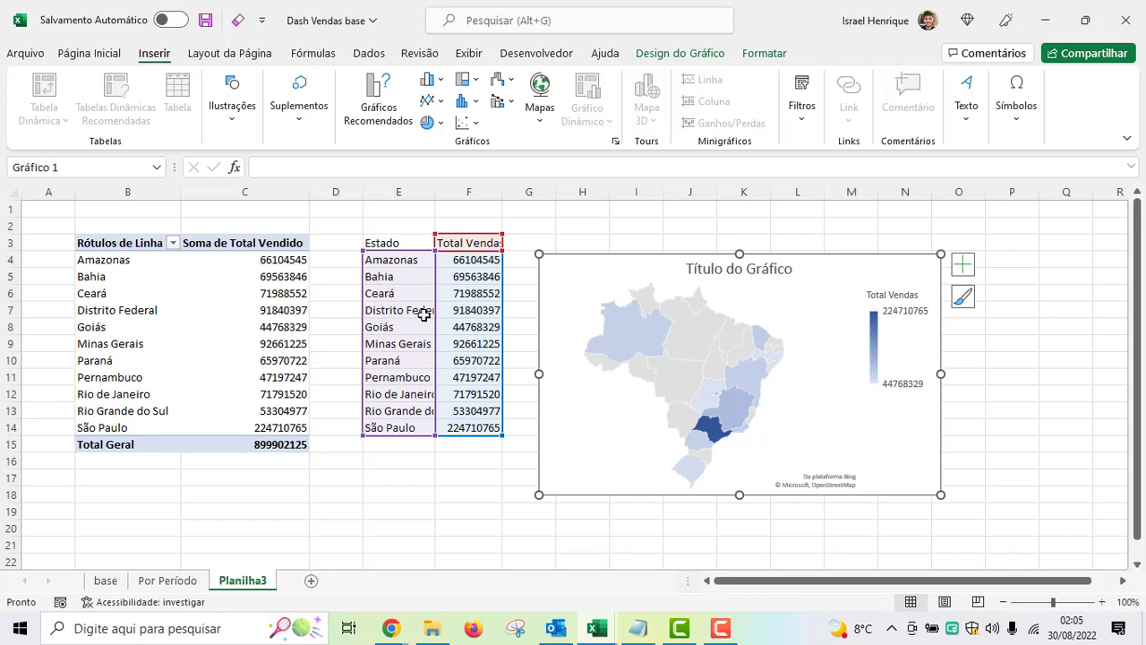
- Delete the map's placeholder title and Total Vendas legend, then open Formatar Série de Dados
{"action": "left_click", "coordinate": [750, 276]}
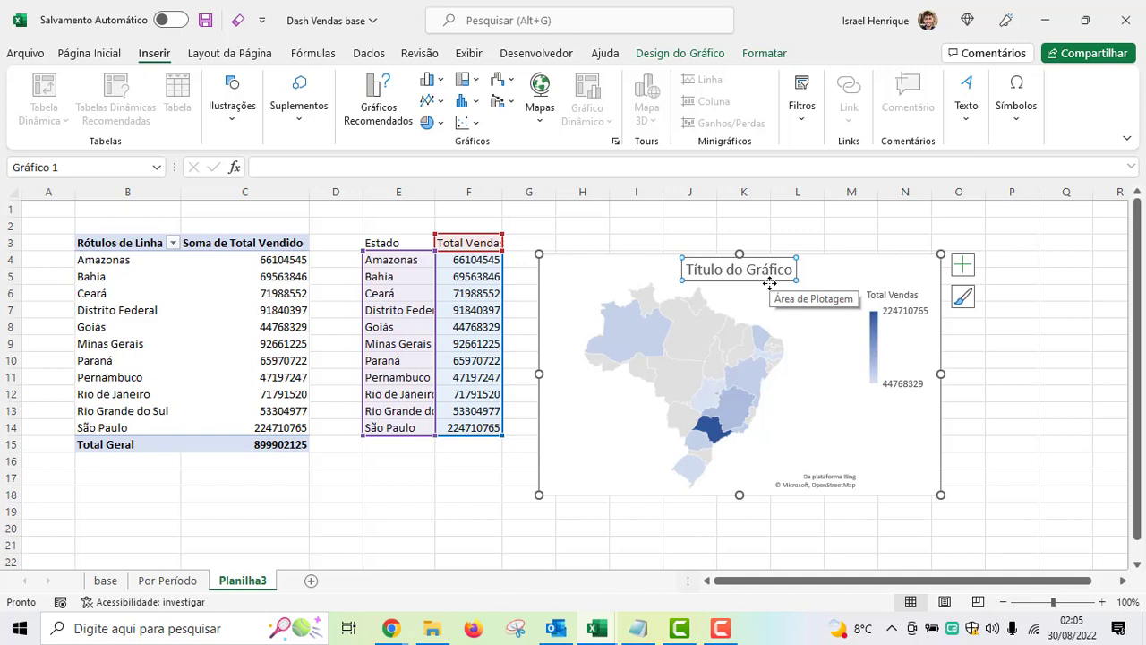
{"action": "key", "text": "Delete"}
{"action": "left_click", "coordinate": [891, 340]}
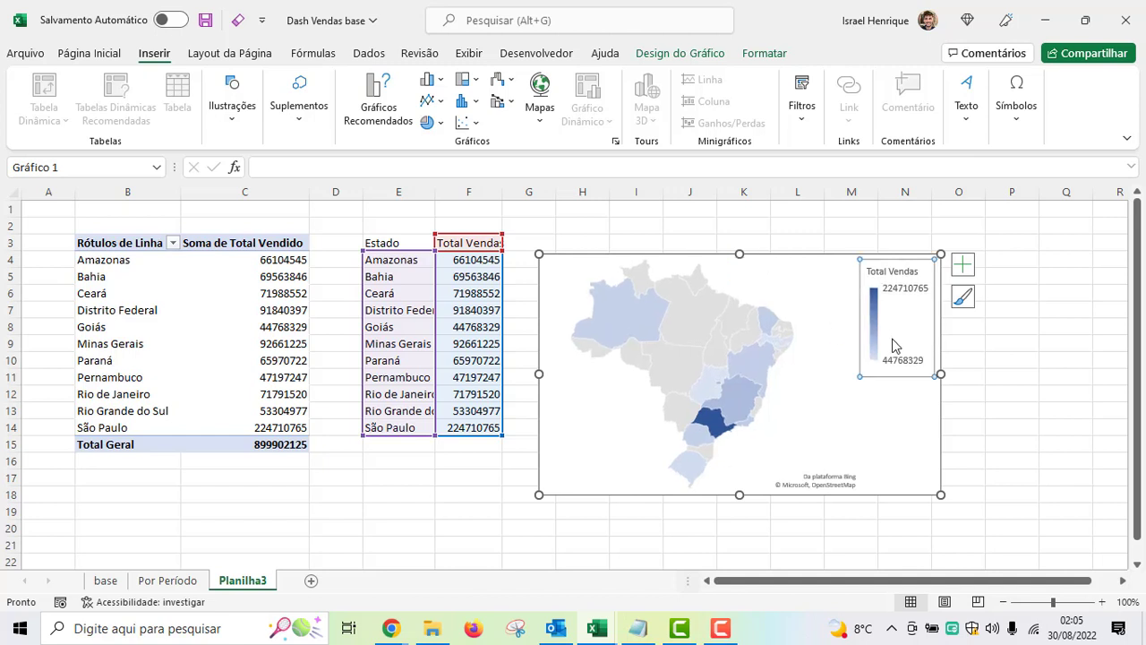
{"action": "key", "text": "Delete"}
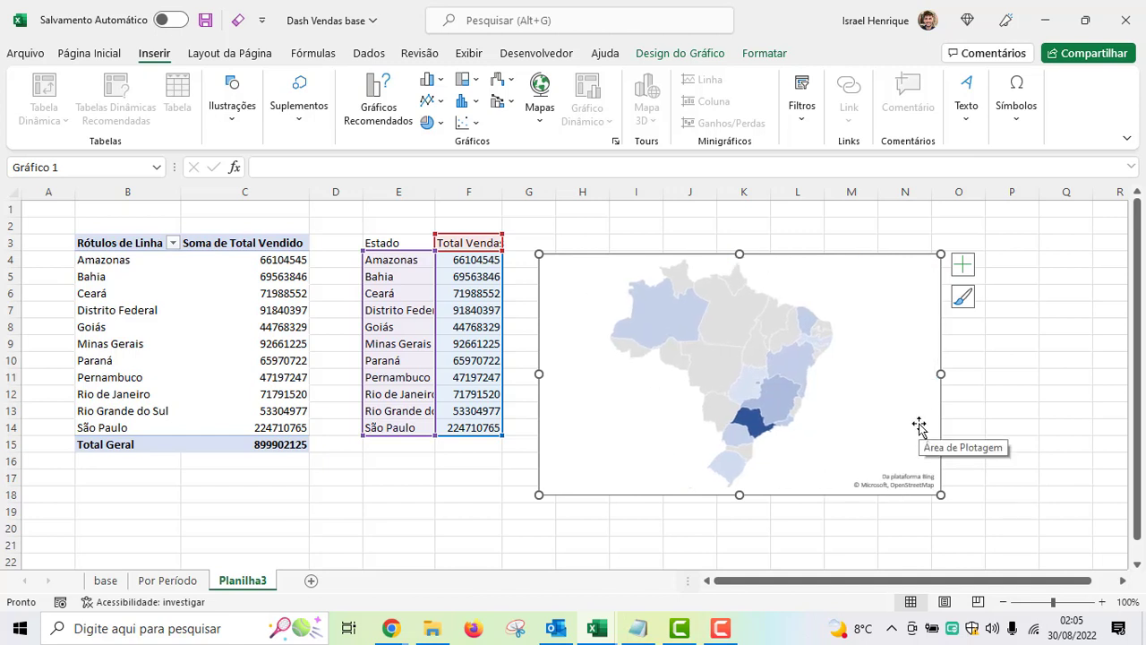
{"action": "left_click", "coordinate": [757, 348]}
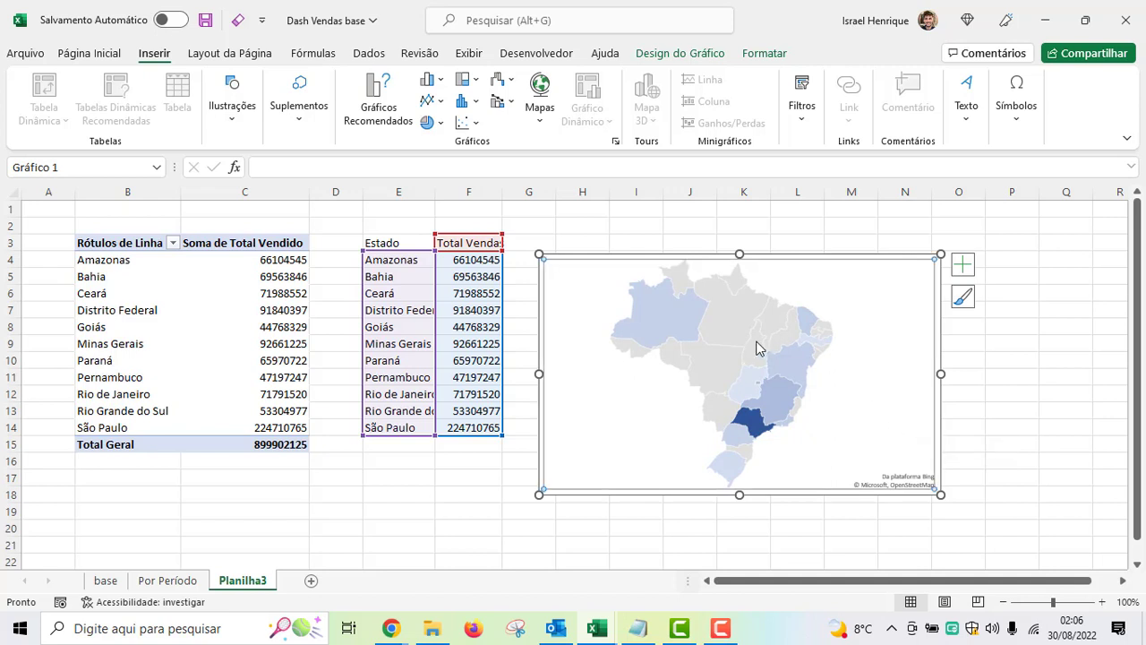
{"action": "right_click", "coordinate": [754, 336]}
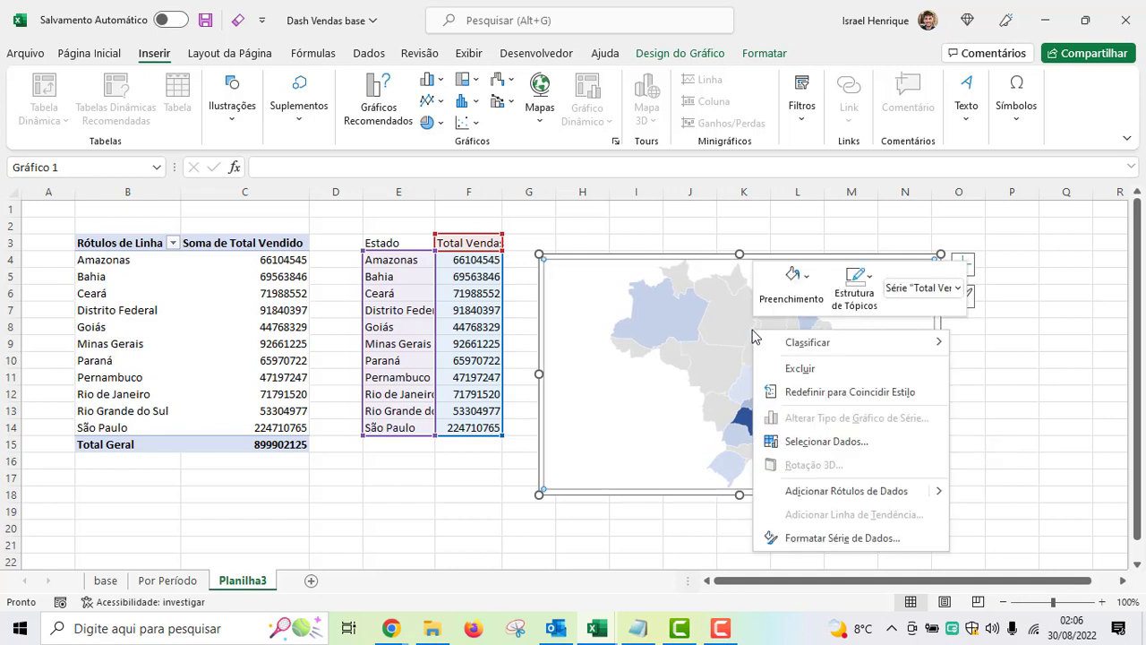
{"action": "left_click", "coordinate": [814, 540]}
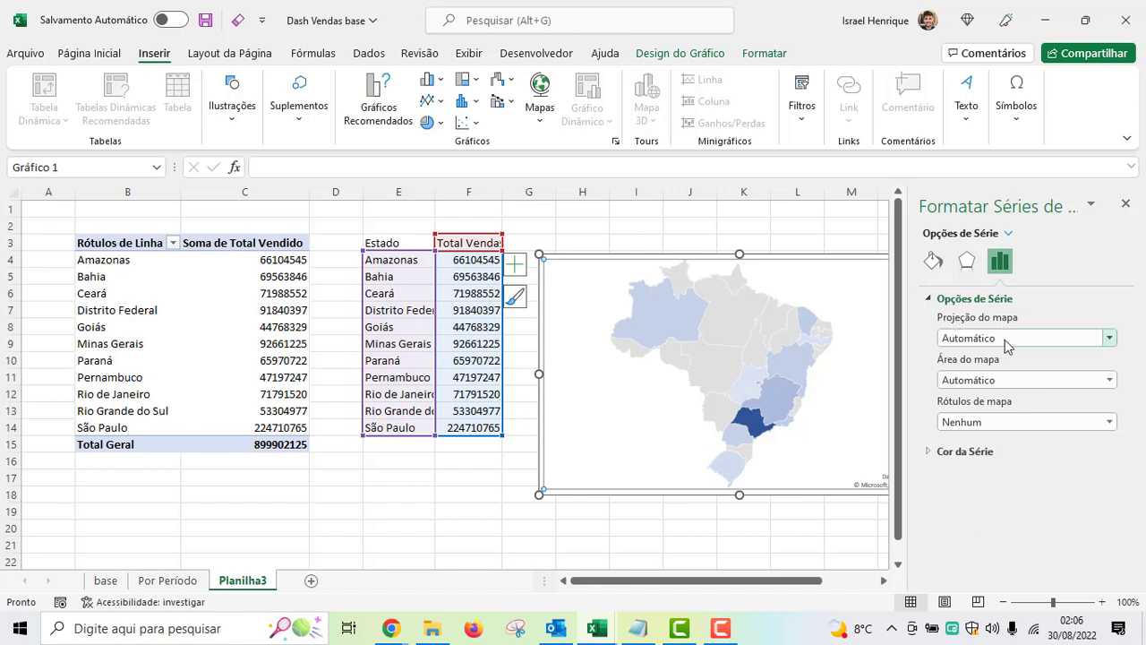
- Try the map projection and map area options, leaving the map area on Automático
{"action": "left_click", "coordinate": [1005, 339]}
{"action": "left_click", "coordinate": [1005, 339]}
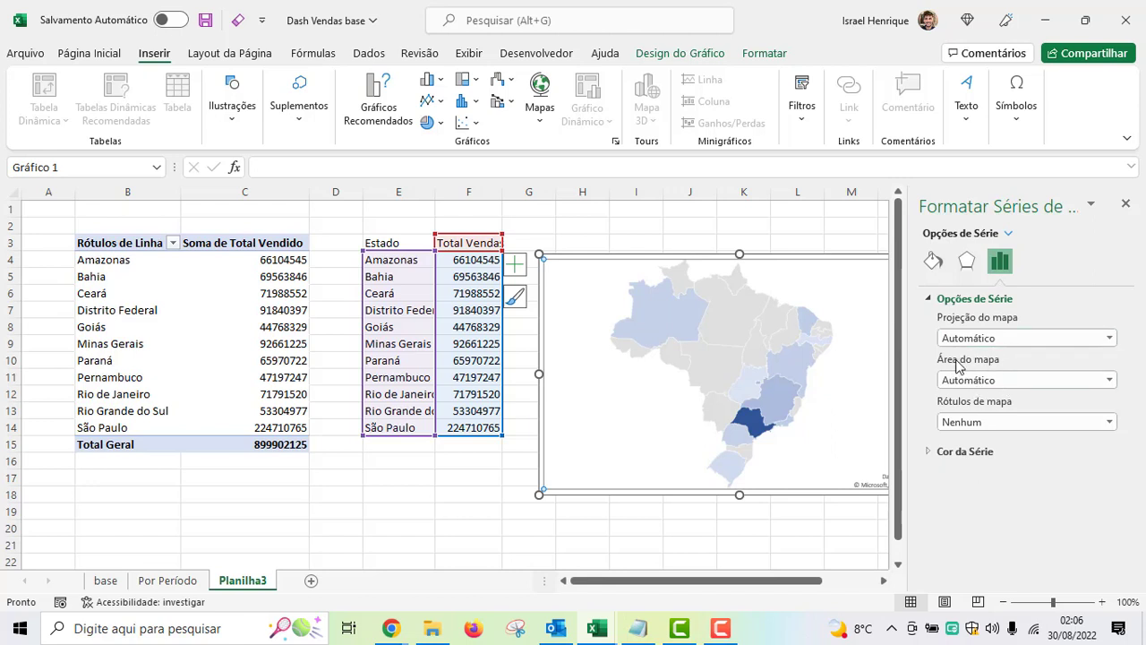
{"action": "left_click", "coordinate": [1000, 382]}
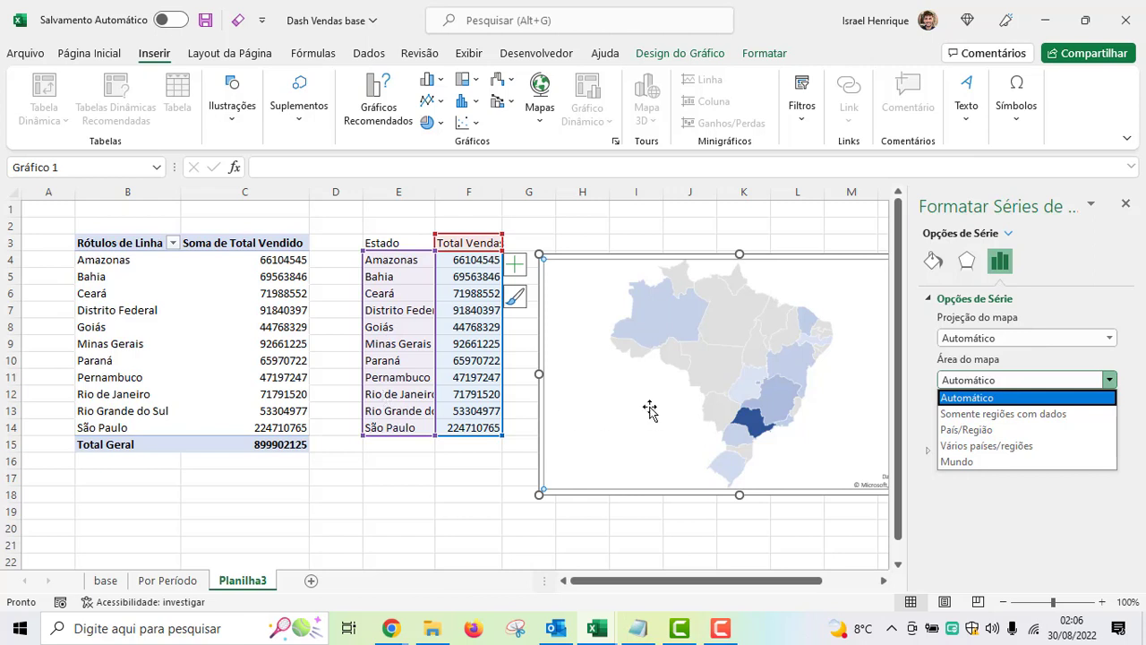
{"action": "left_click", "coordinate": [989, 430]}
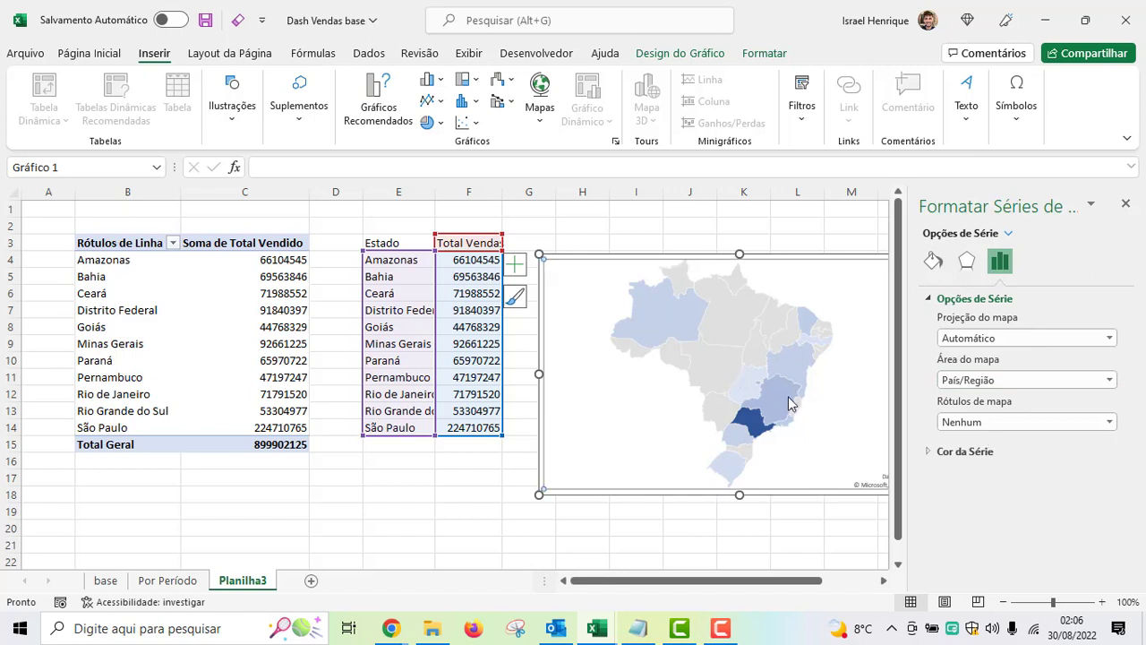
{"action": "left_click", "coordinate": [990, 382]}
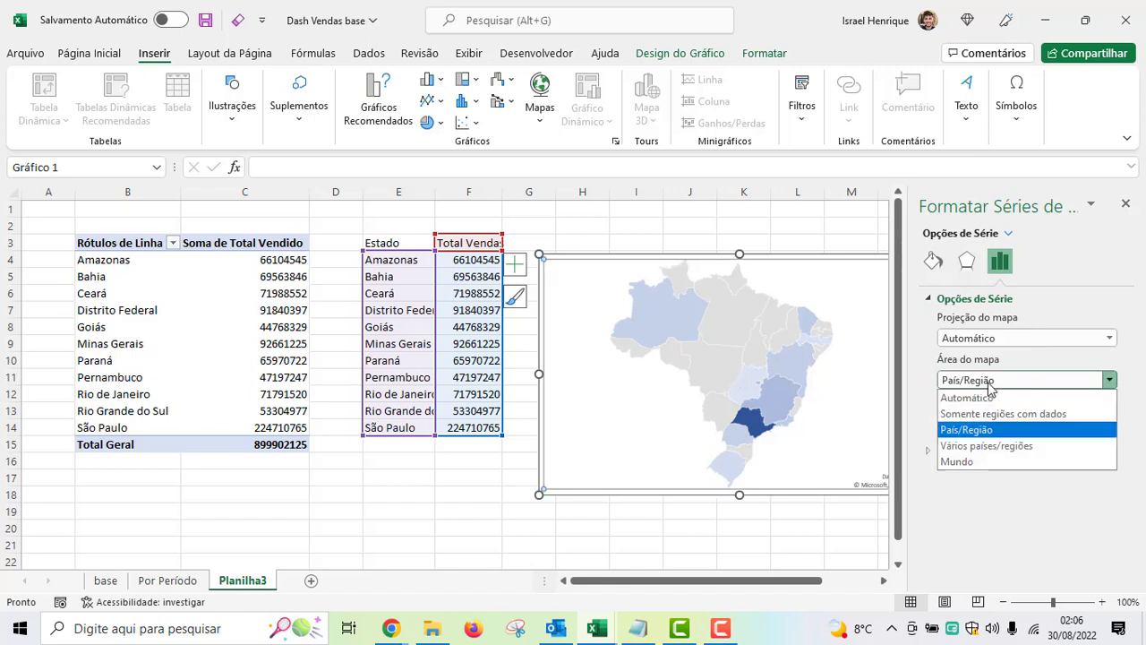
{"action": "left_click", "coordinate": [992, 446]}
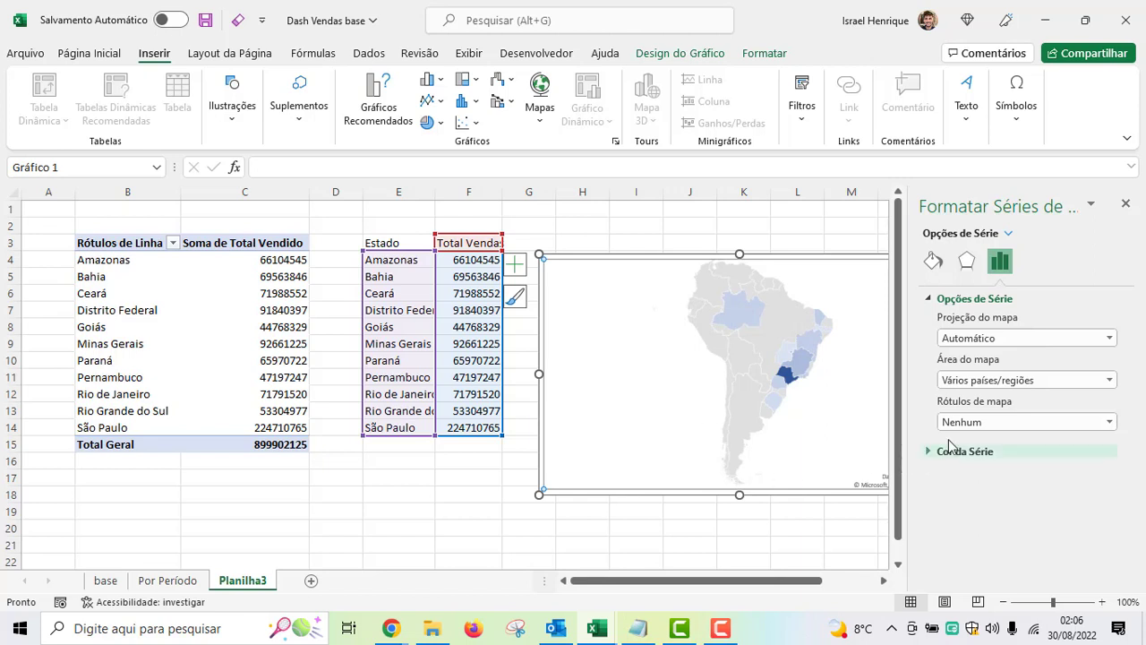
{"action": "left_click", "coordinate": [989, 382]}
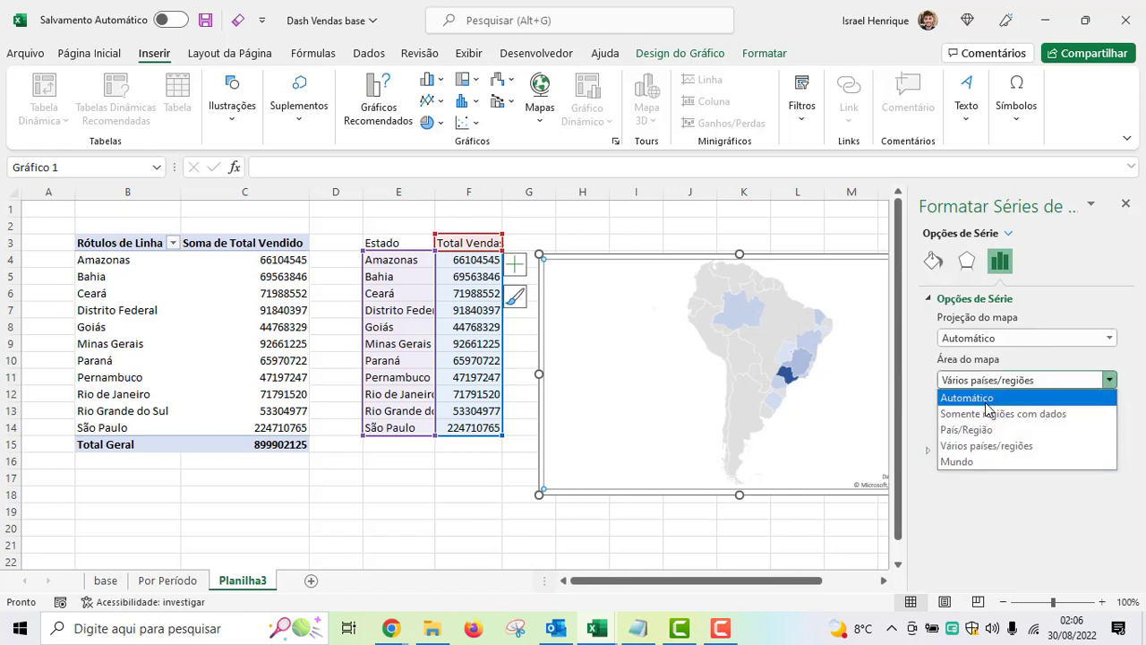
{"action": "left_click", "coordinate": [990, 396]}
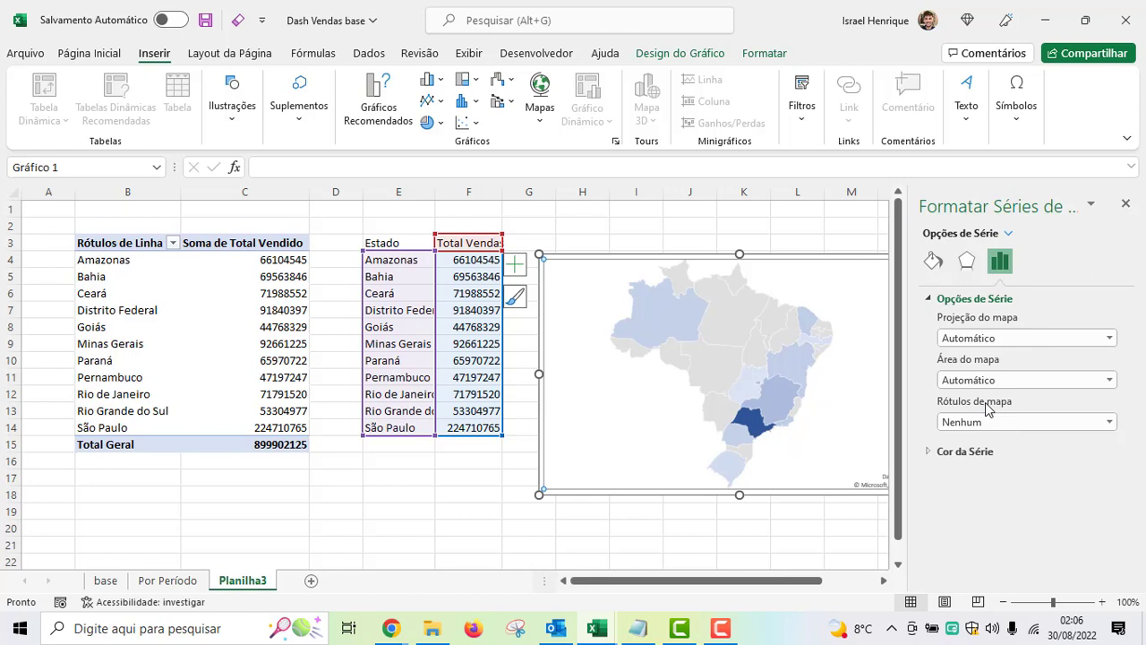
- Set the series colour minimum to pale blue-grey and maximum to dark navy, then close the pane
{"action": "left_click", "coordinate": [929, 452]}
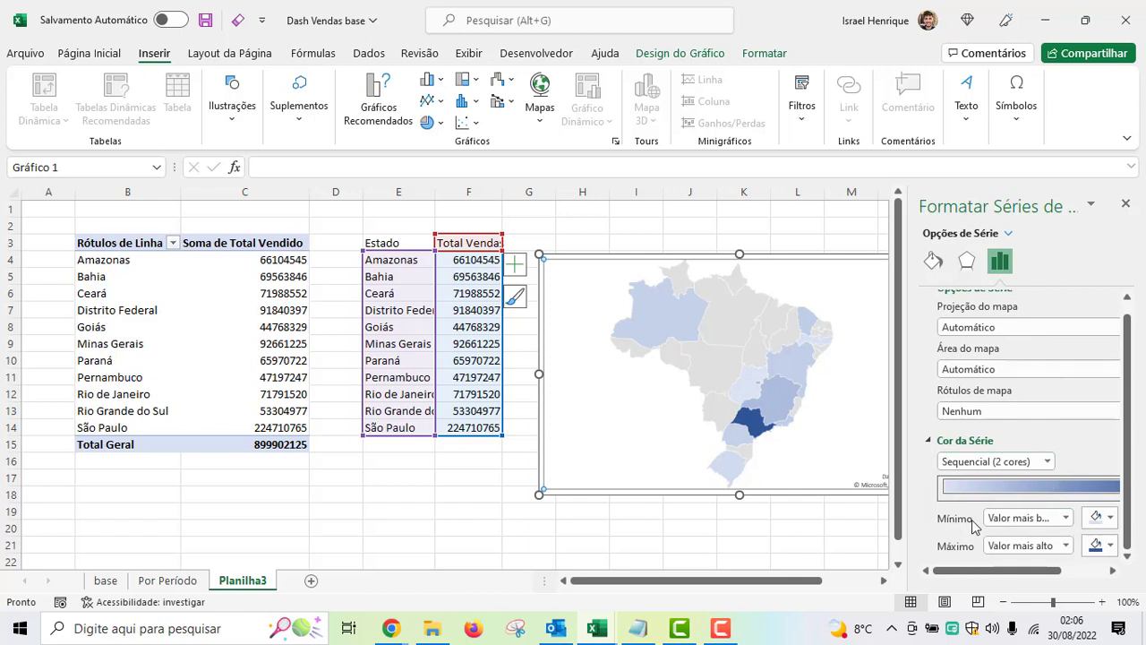
{"action": "left_click", "coordinate": [1110, 518]}
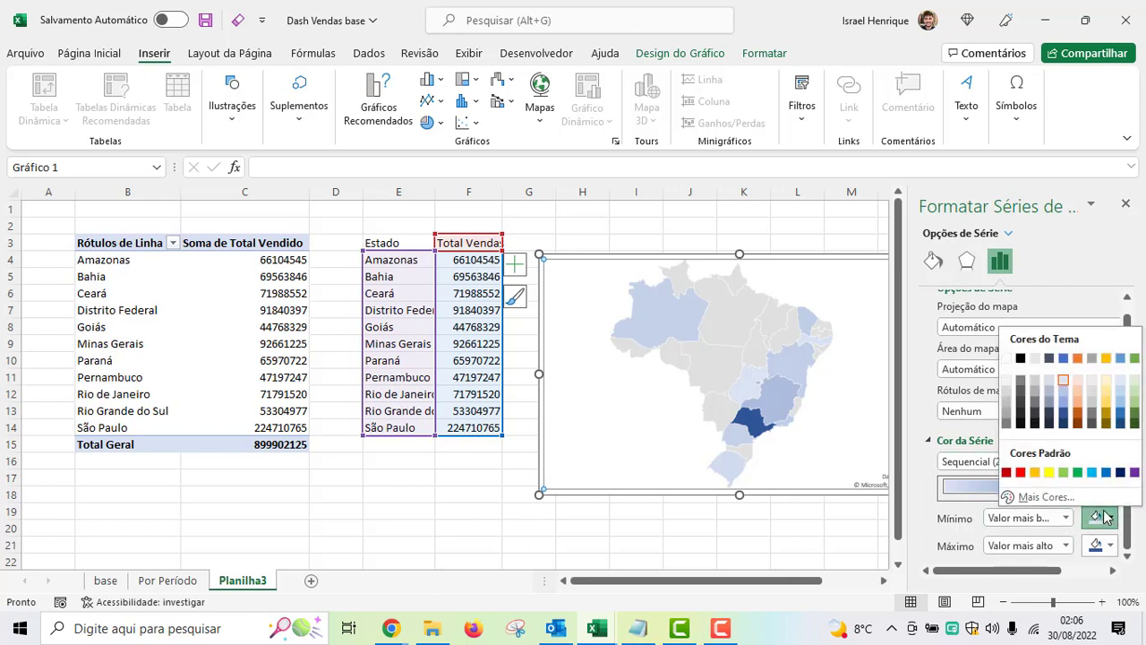
{"action": "left_click", "coordinate": [1050, 387]}
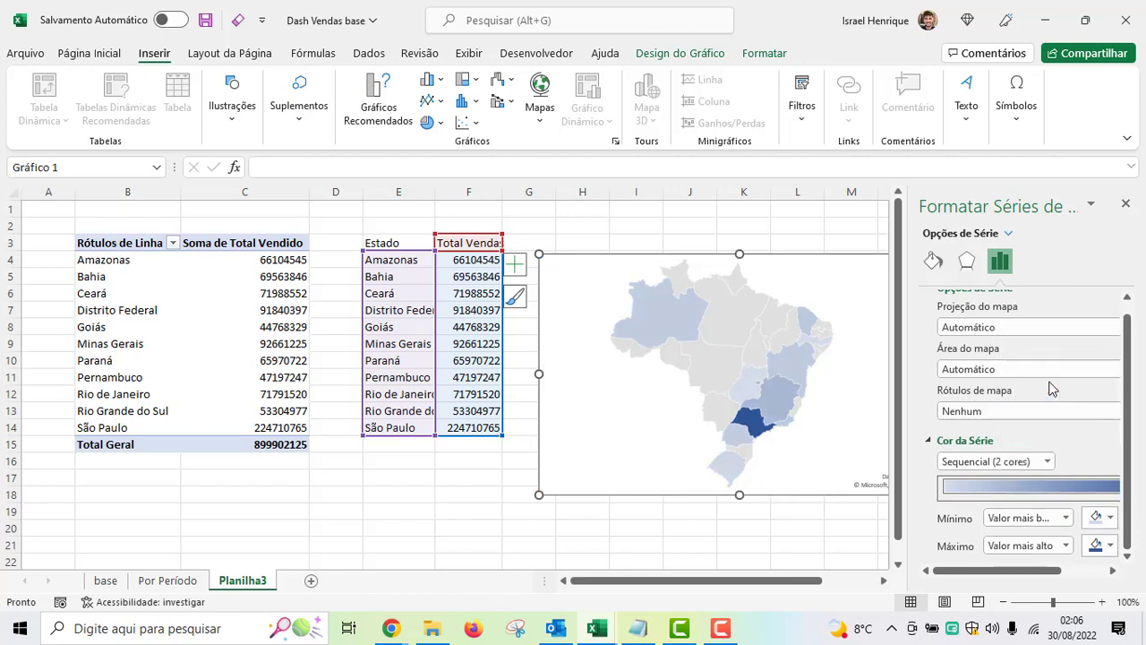
{"action": "left_click", "coordinate": [1110, 545]}
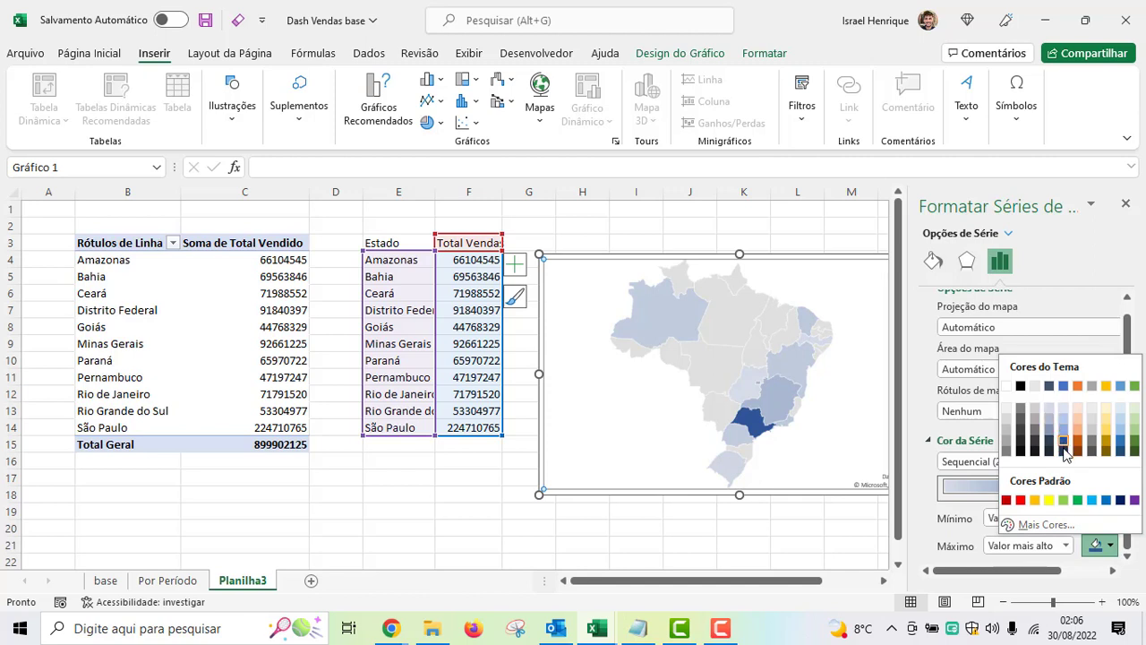
{"action": "left_click", "coordinate": [1050, 451]}
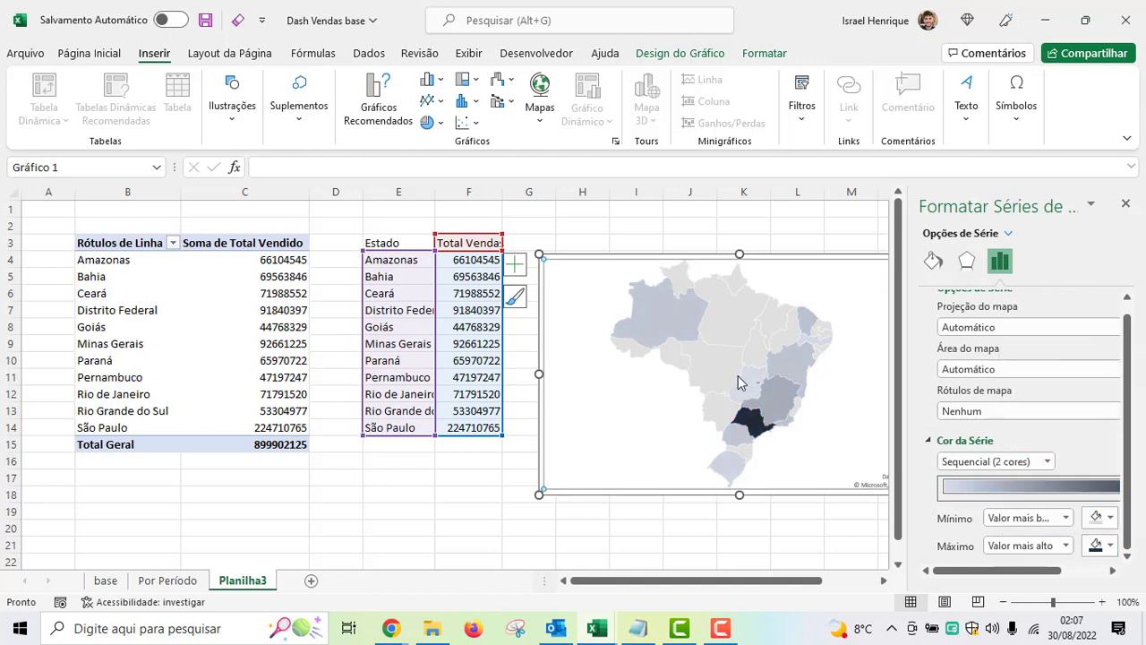
{"action": "left_click", "coordinate": [1126, 204]}
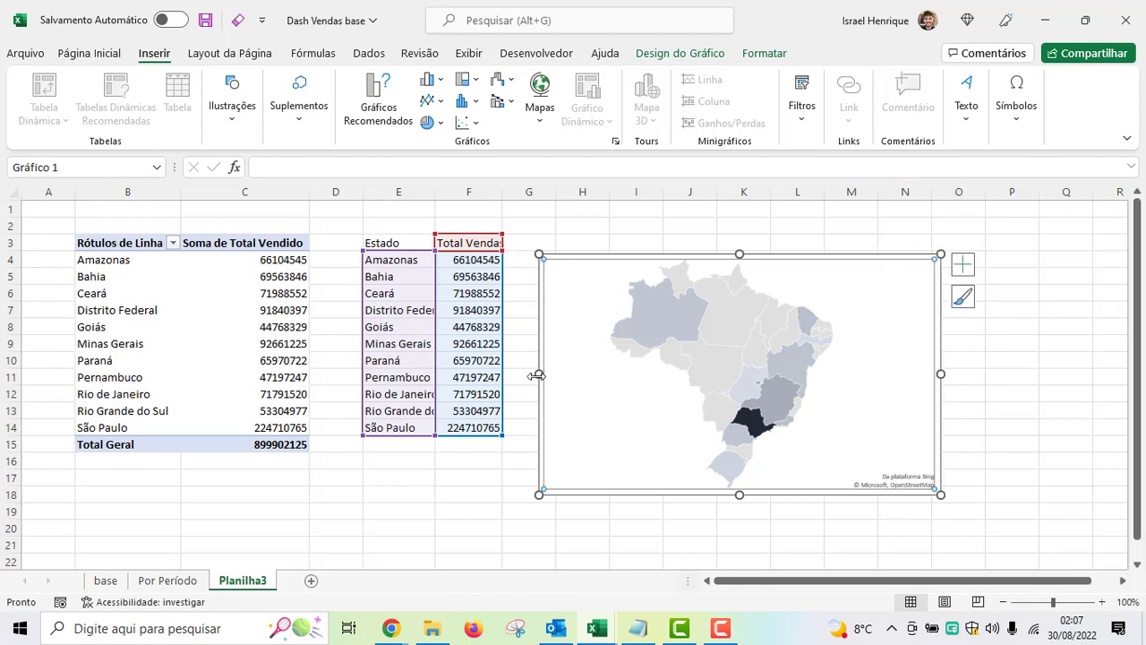
- Narrow the map chart from both its left and right sides
{"action": "left_click_drag", "start_coordinate": [539, 373], "coordinate": [575, 374]}
{"action": "left_click_drag", "start_coordinate": [941, 373], "coordinate": [925, 374]}
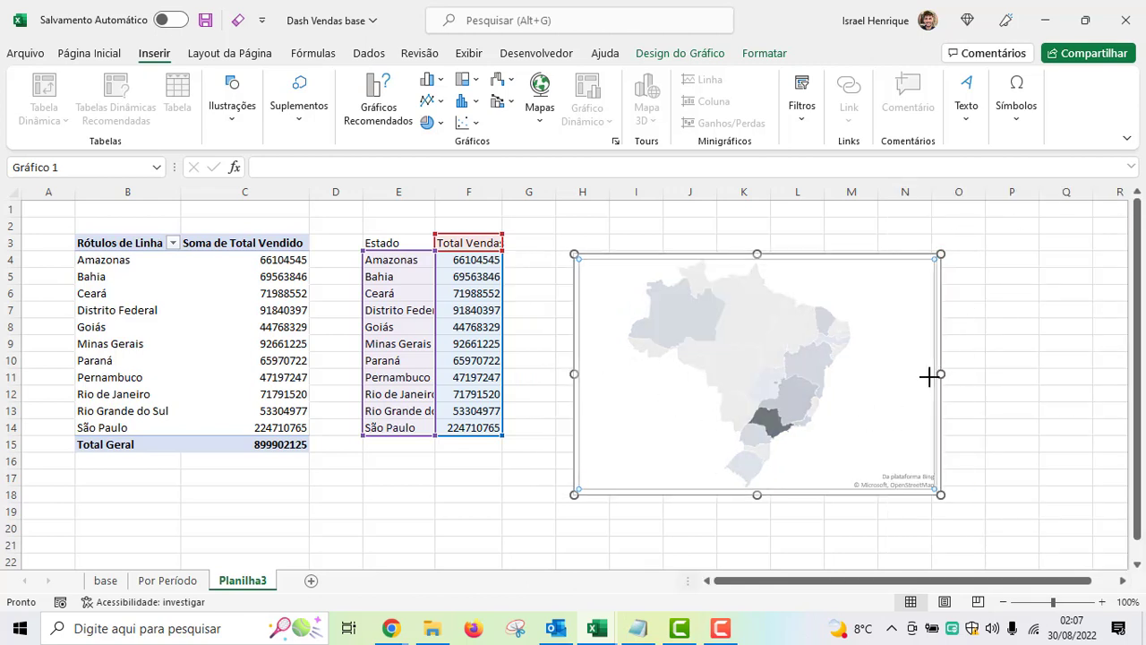
{"action": "left_click", "coordinate": [994, 427]}
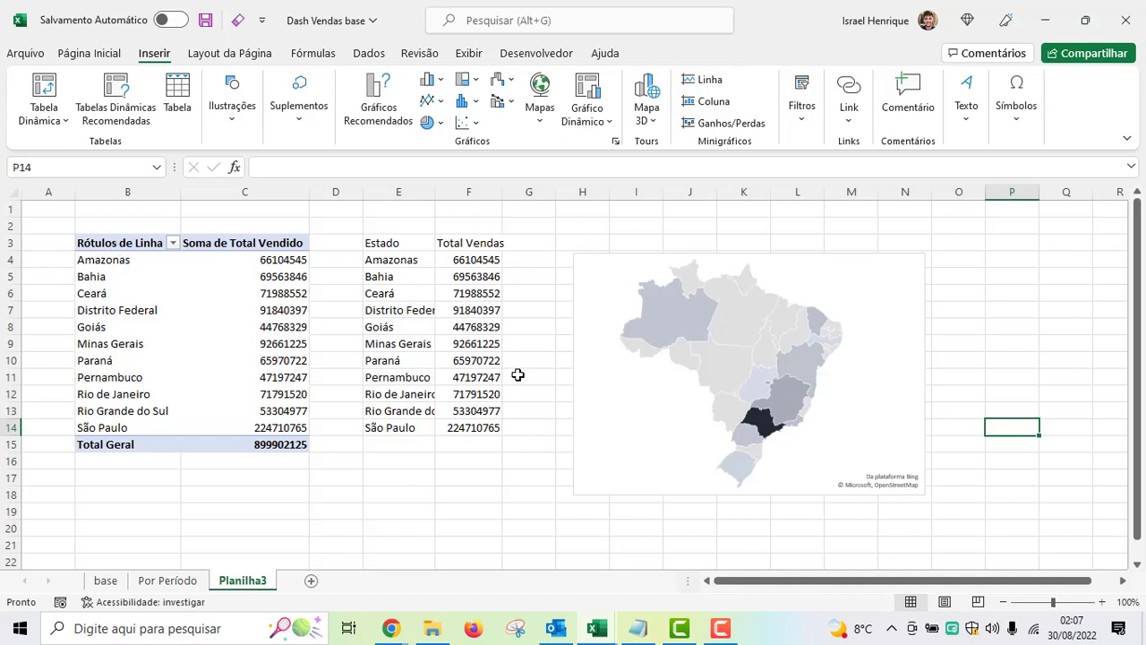
{"action": "left_click", "coordinate": [468, 495]}
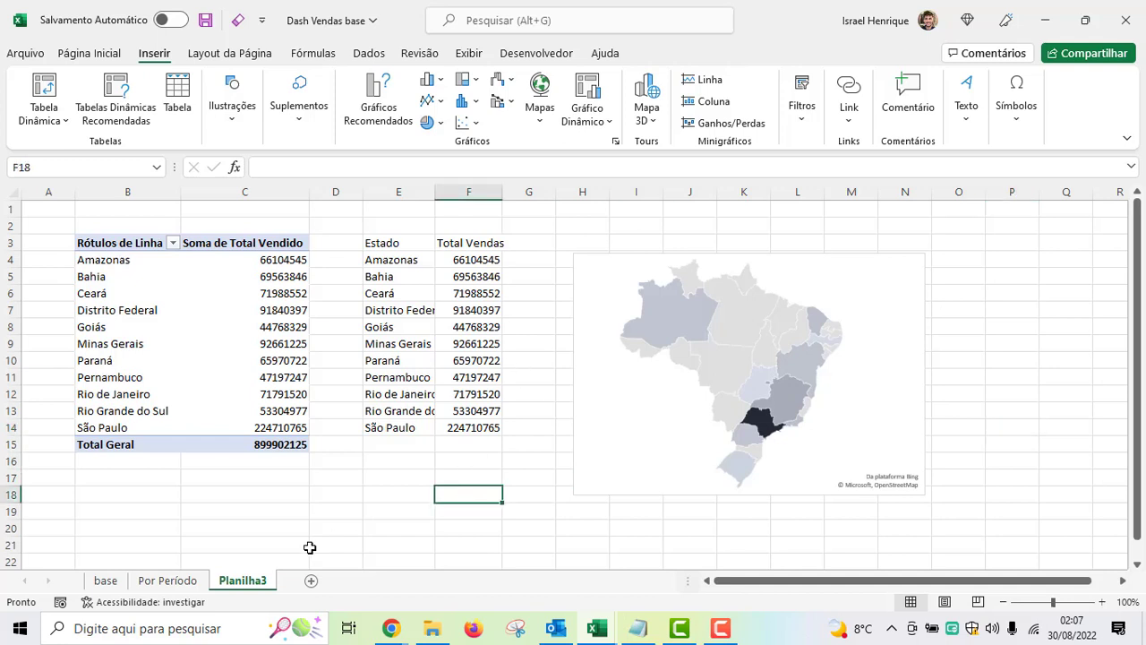
- Rename the Planilha3 sheet to 'Por Estado'
{"action": "double_click", "coordinate": [260, 581]}
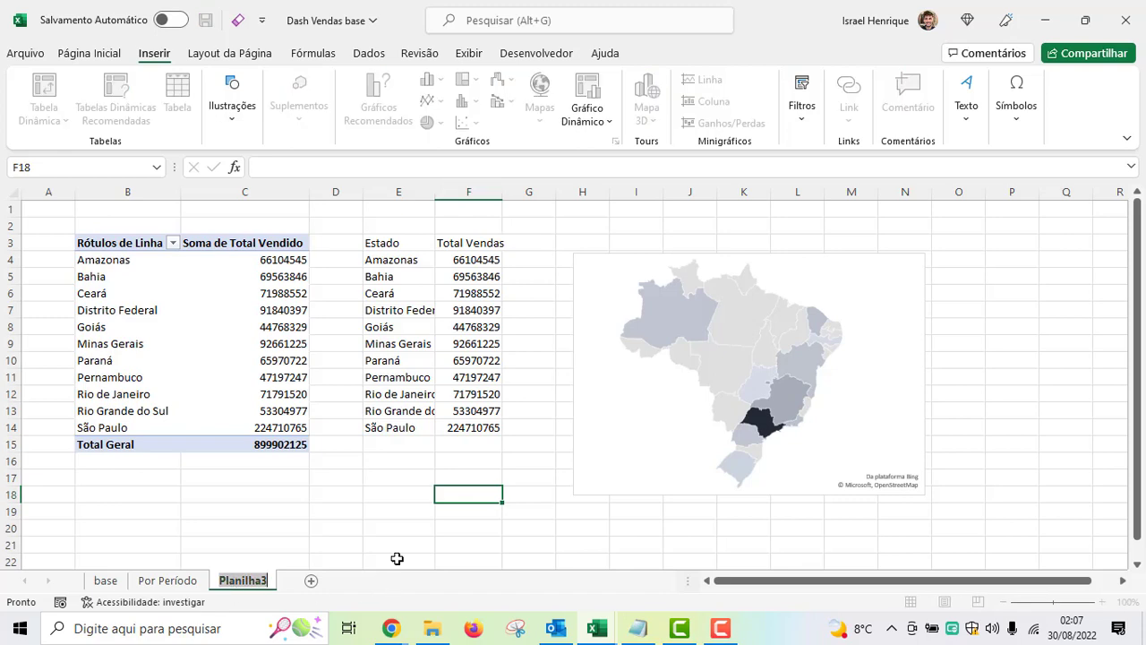
{"action": "type", "text": "Por Estado"}
{"action": "key", "text": "Return"}
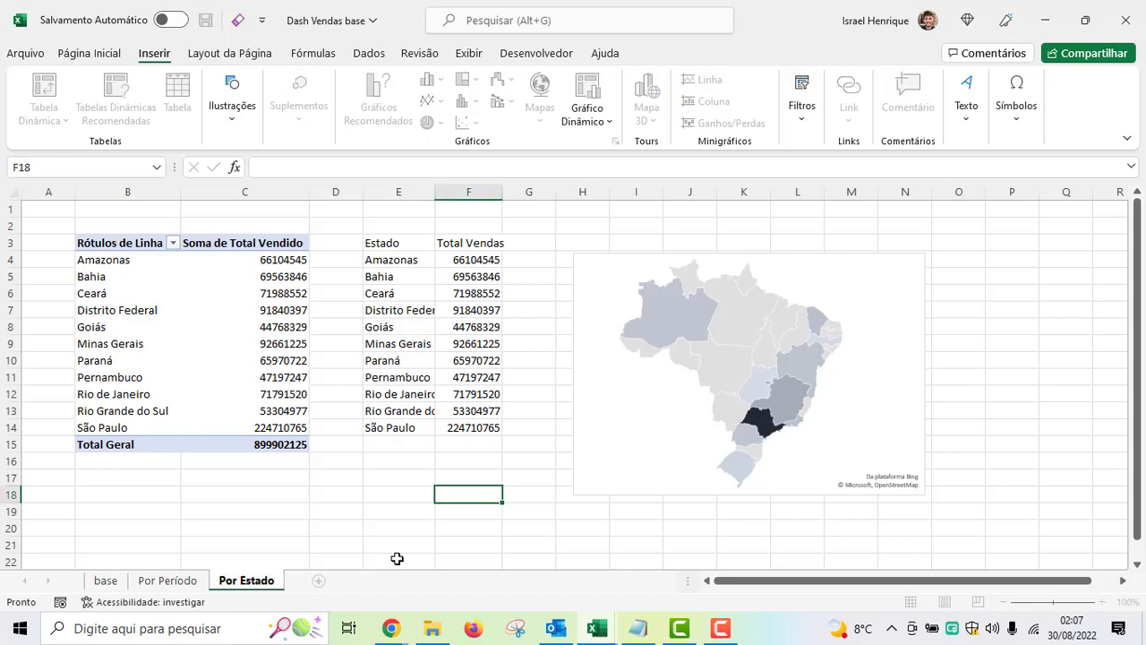
- Insert a pivot table from the base sales data on a new sheet, starting at B3
{"action": "left_click", "coordinate": [108, 581]}
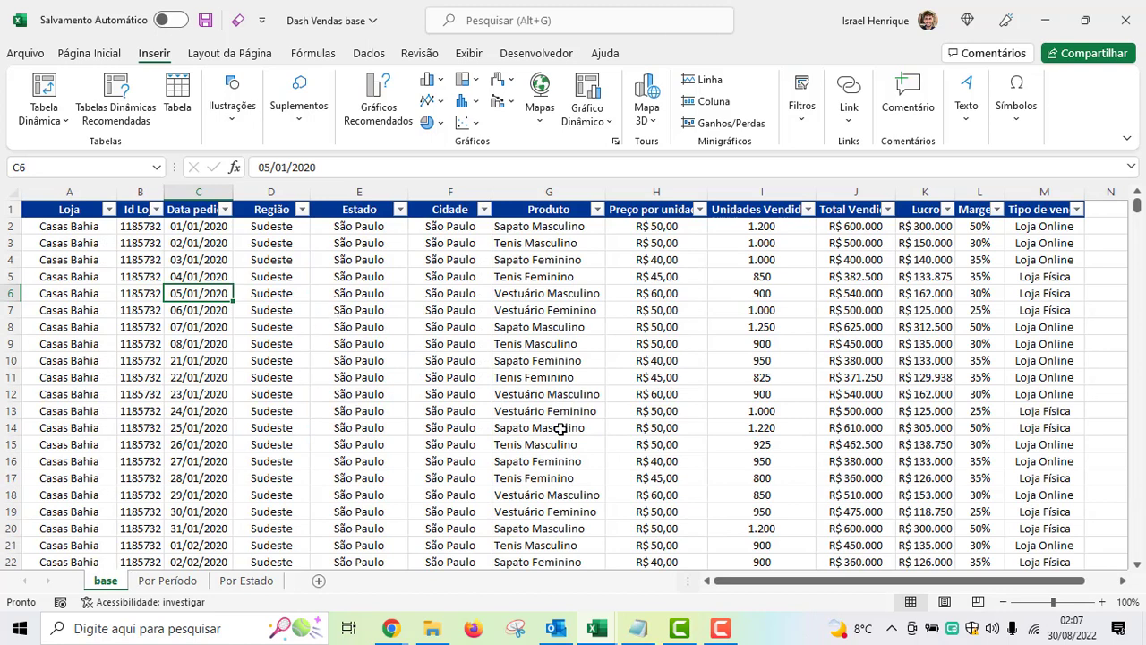
{"action": "left_click", "coordinate": [1044, 192]}
{"action": "left_click", "coordinate": [1044, 212]}
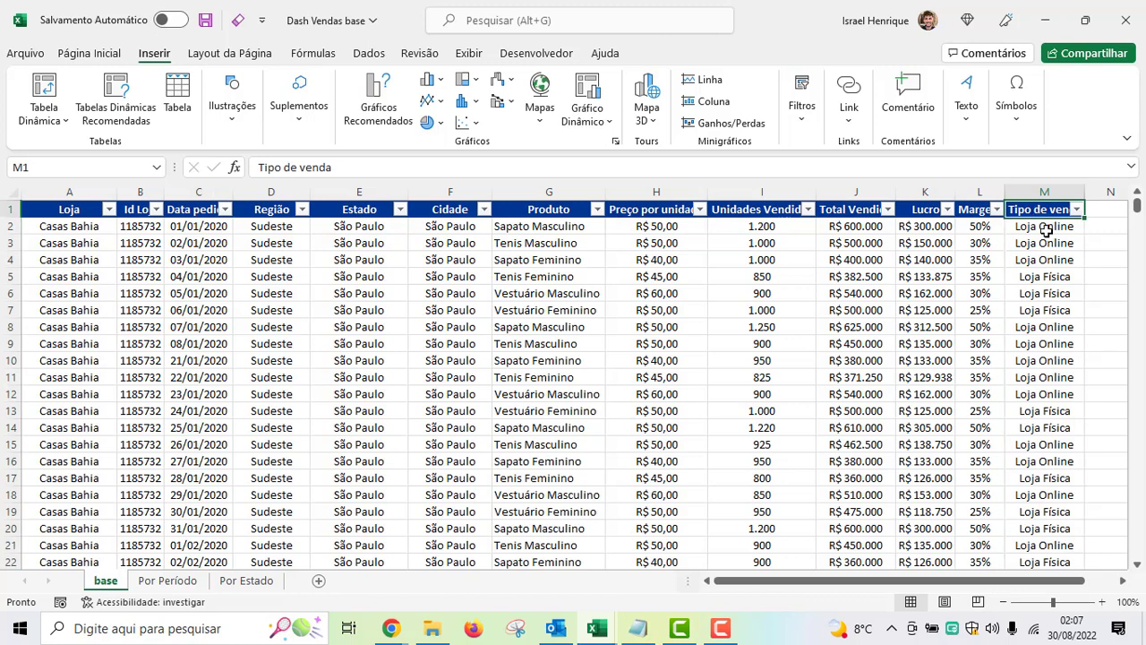
{"action": "left_click", "coordinate": [1045, 229]}
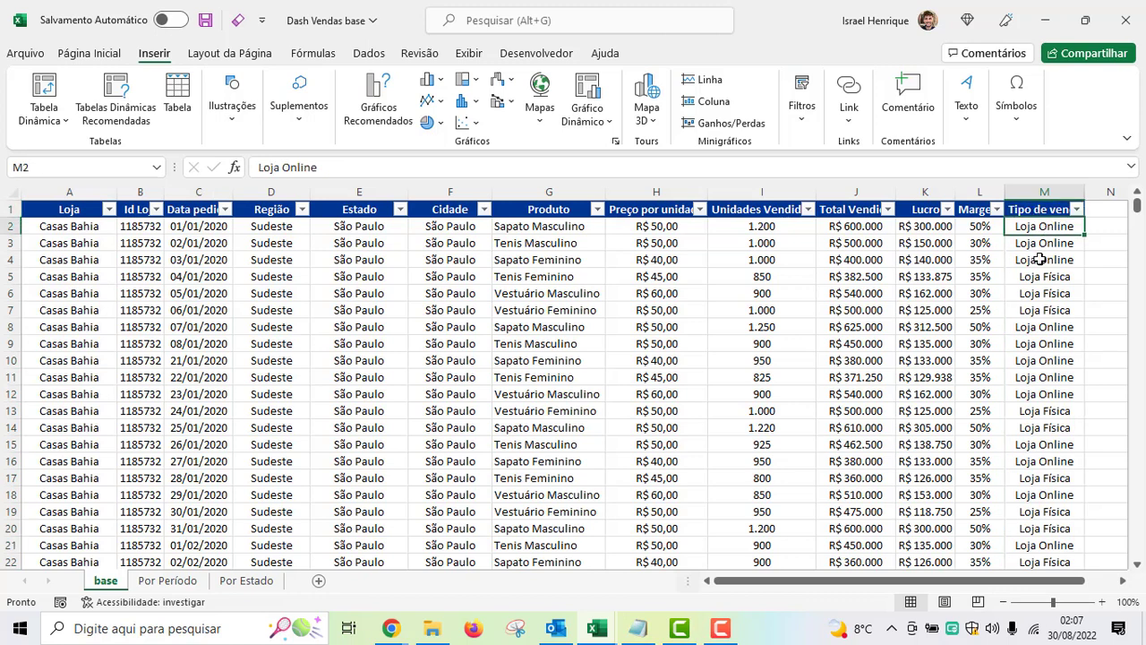
{"action": "left_click", "coordinate": [260, 310]}
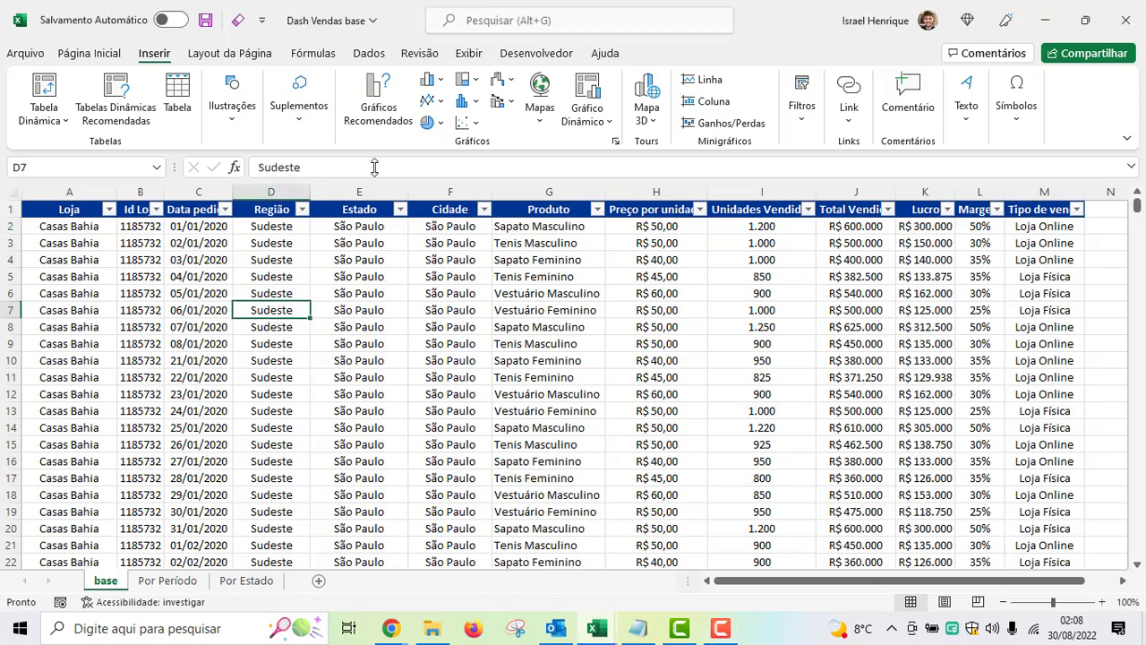
{"action": "left_click", "coordinate": [157, 55]}
{"action": "left_click", "coordinate": [68, 93]}
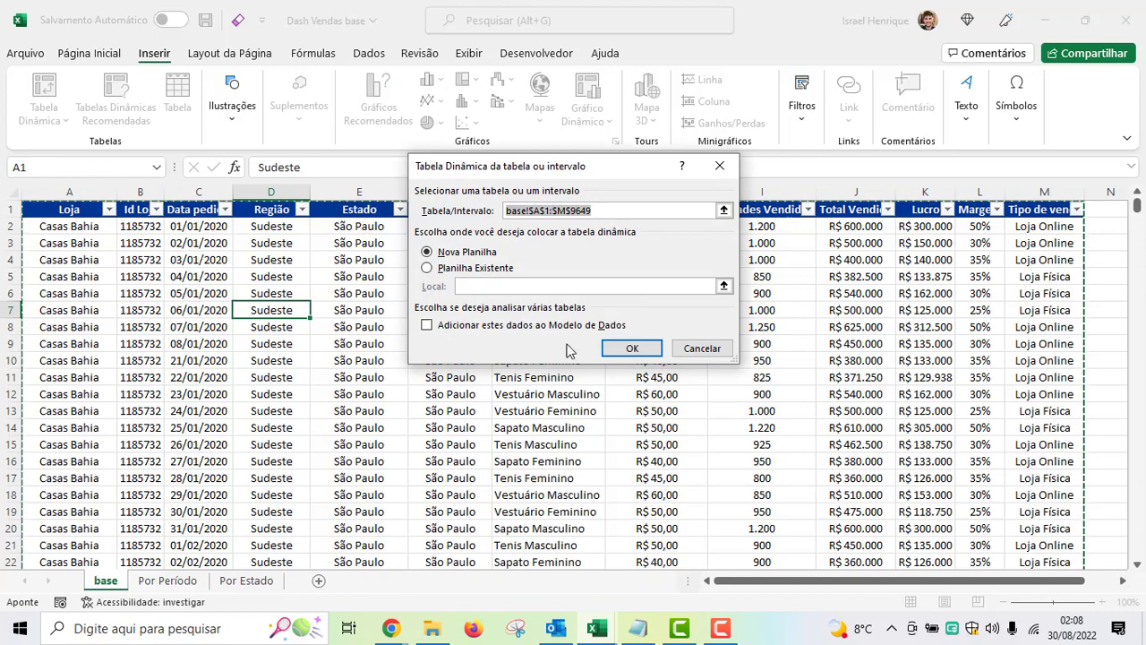
{"action": "left_click", "coordinate": [630, 349]}
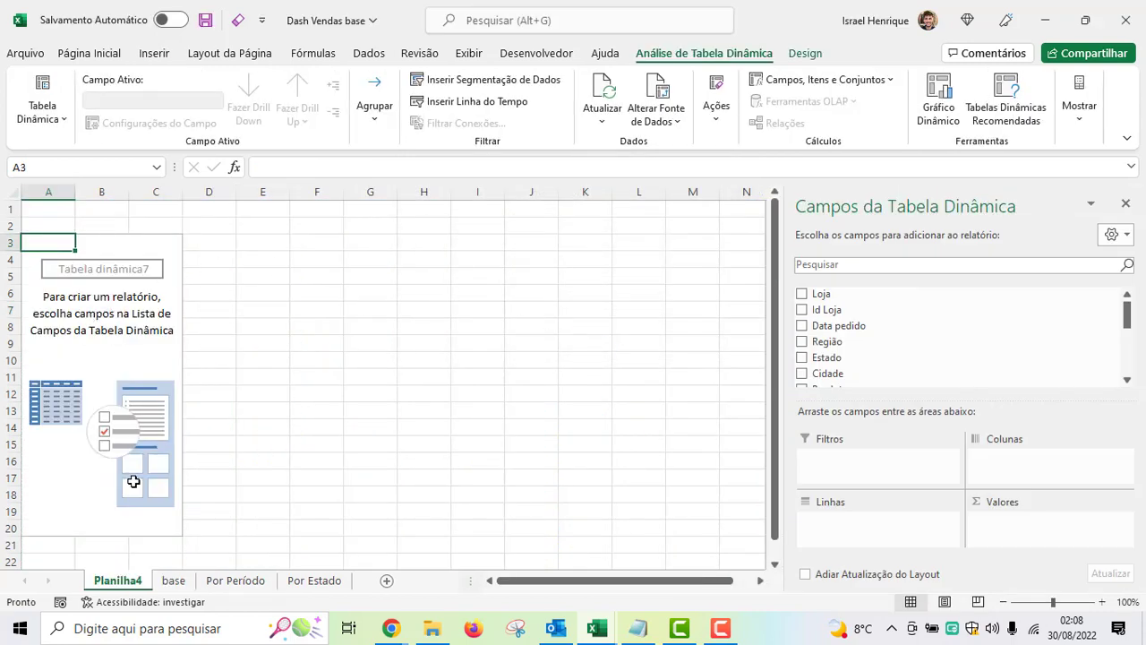
{"action": "left_click_drag", "start_coordinate": [166, 527], "coordinate": [28, 245]}
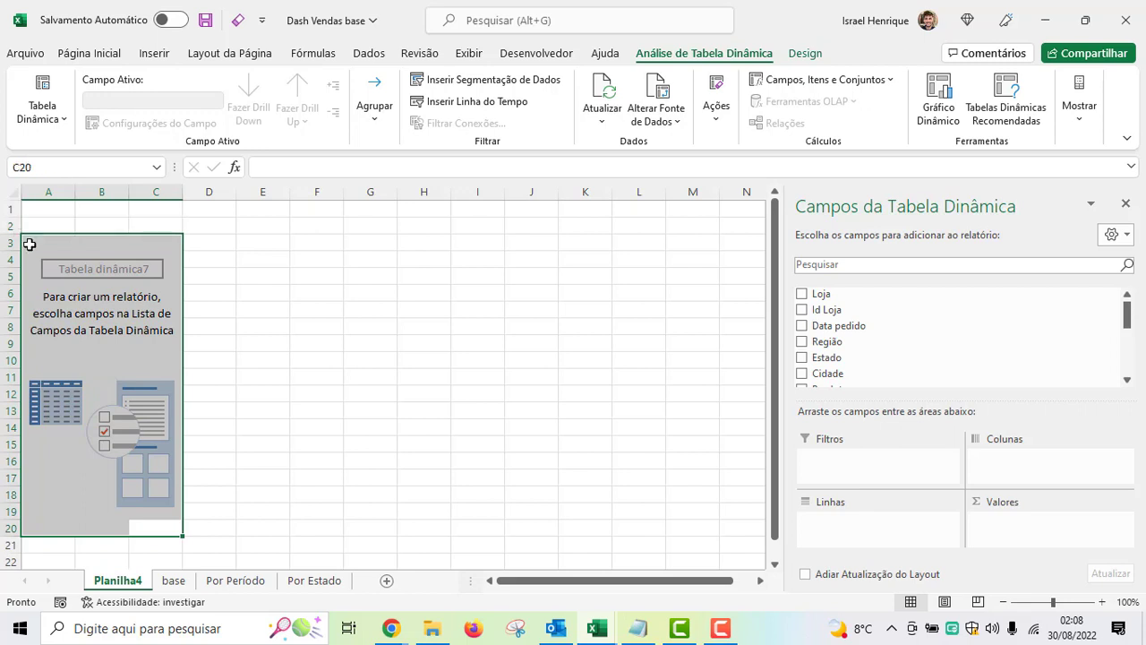
{"action": "left_click_drag", "start_coordinate": [183, 273], "coordinate": [224, 277]}
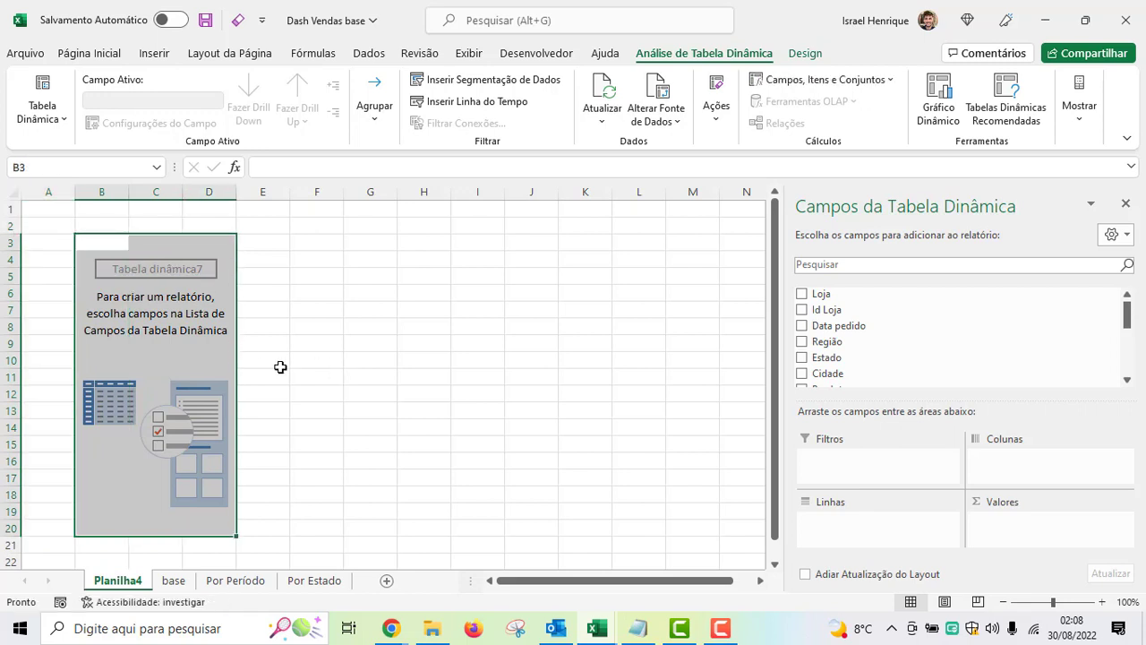
- Rename the new sheet to 'Por Tipo'
{"action": "left_click", "coordinate": [125, 583]}
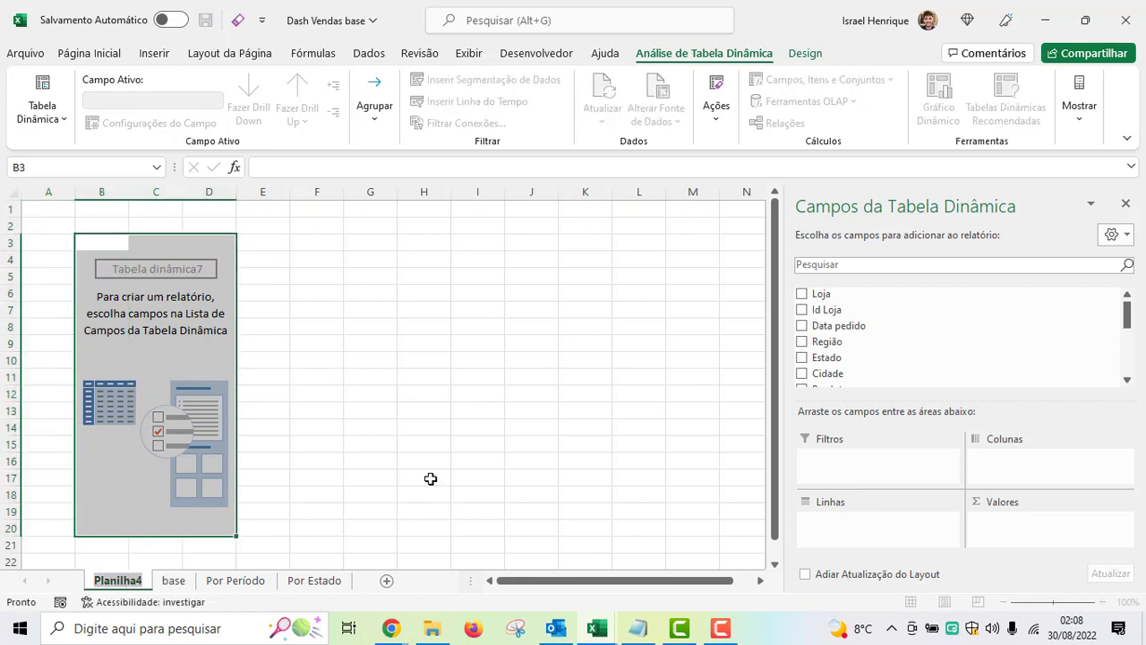
{"action": "type", "text": "Por T"}
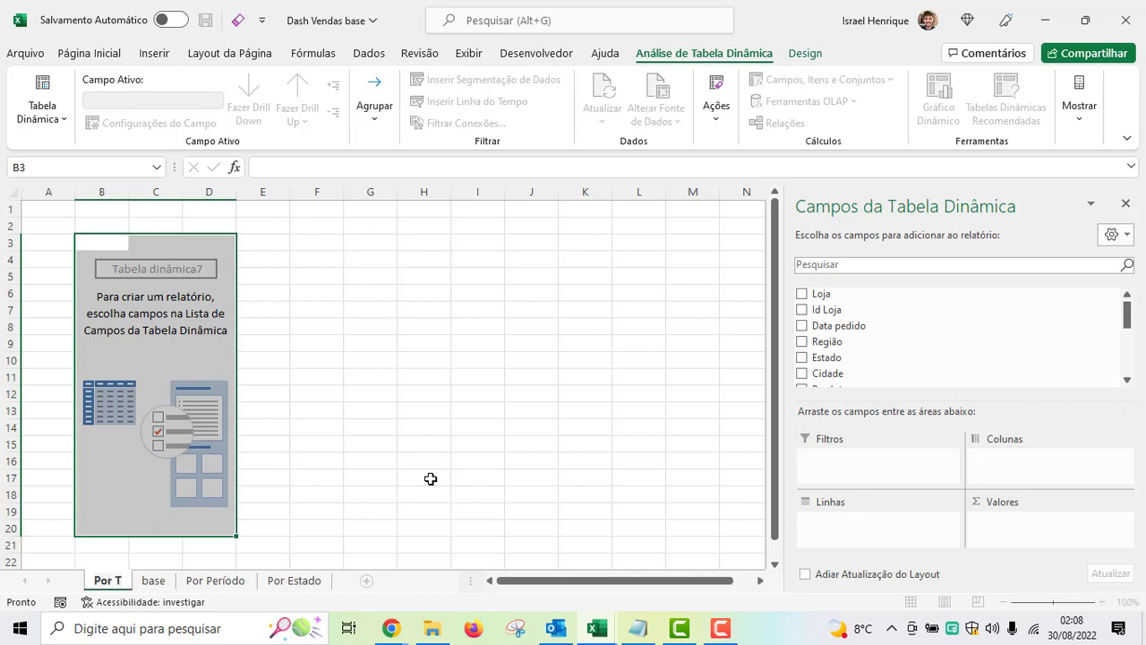
{"action": "type", "text": "ipo"}
{"action": "key", "text": "Return"}
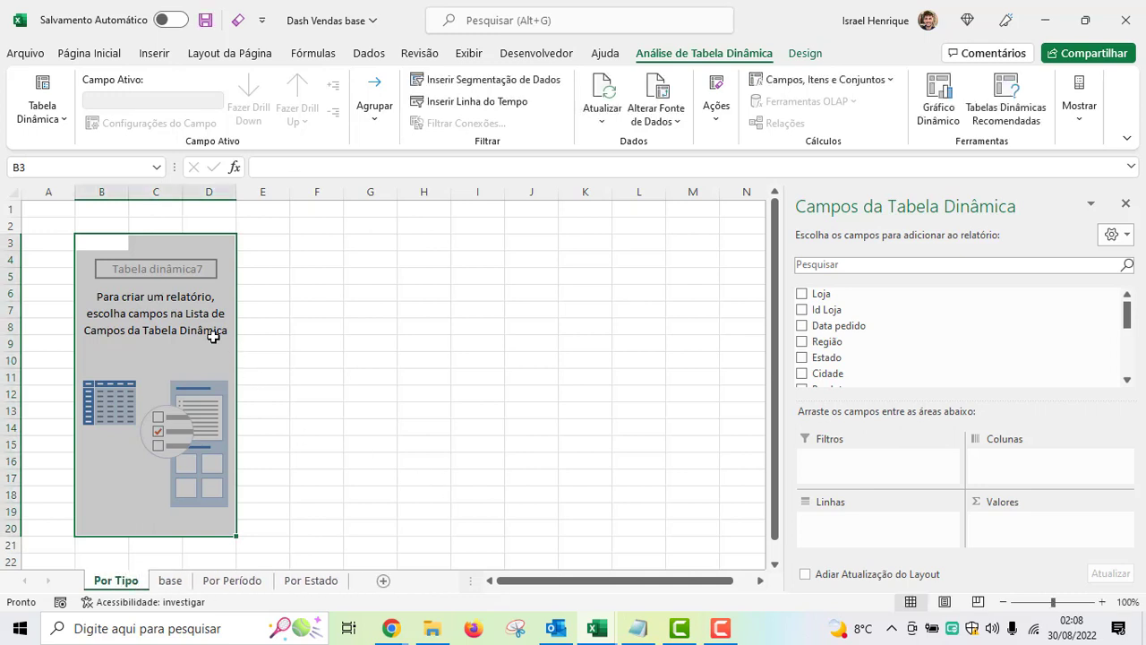
- Add Tipo de venda as rows and sum Total Vendido as values for Loja Física and Loja Online
{"action": "left_click", "coordinate": [206, 329]}
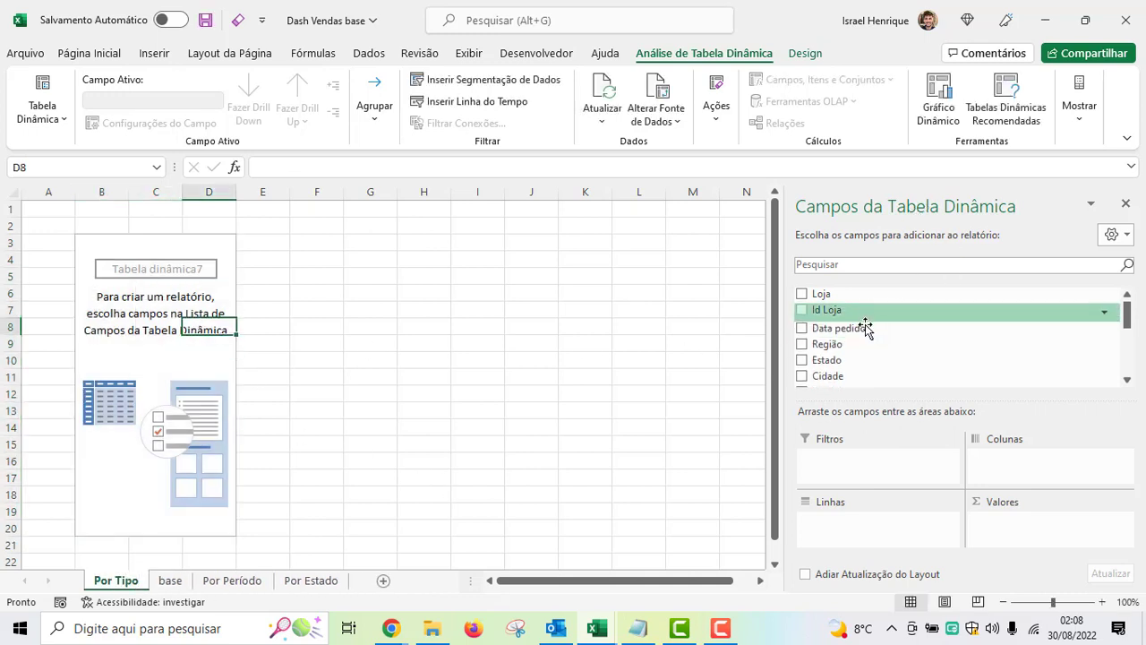
{"action": "scroll", "coordinate": [858, 348], "scroll_direction": "down", "scroll_amount": 3}
{"action": "scroll", "coordinate": [861, 354], "scroll_direction": "down", "scroll_amount": 2}
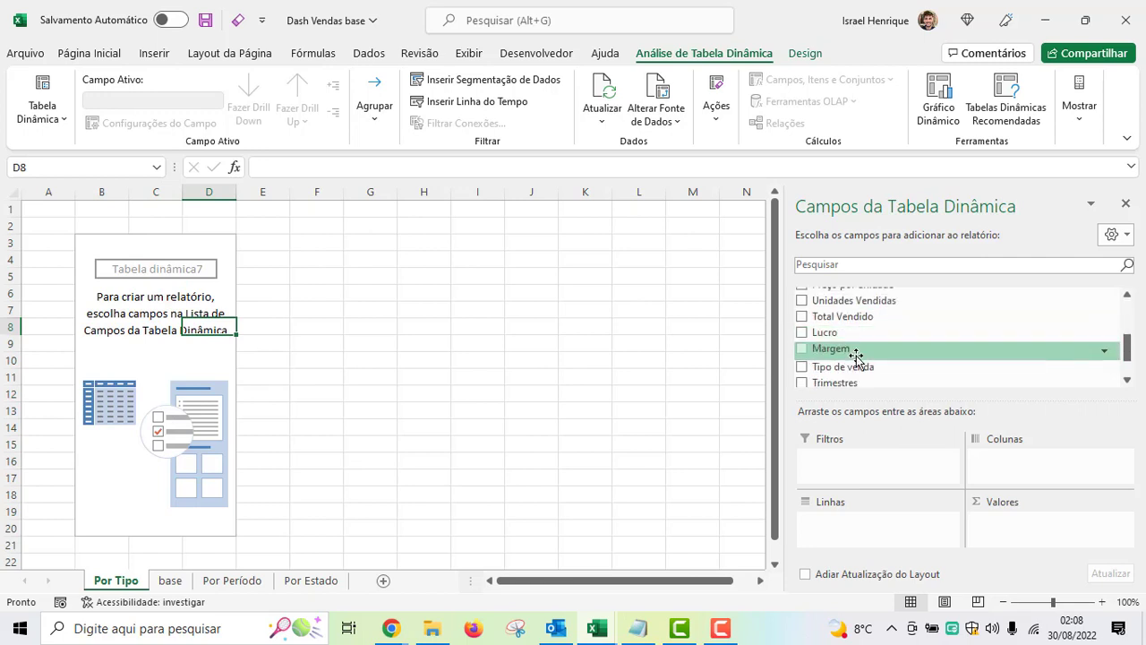
{"action": "mouse_move", "coordinate": [879, 374]}
{"action": "left_mouse_down"}
{"action": "mouse_move", "coordinate": [877, 533]}
{"action": "mouse_move", "coordinate": [859, 534]}
{"action": "left_mouse_up"}
{"action": "left_click", "coordinate": [117, 262]}
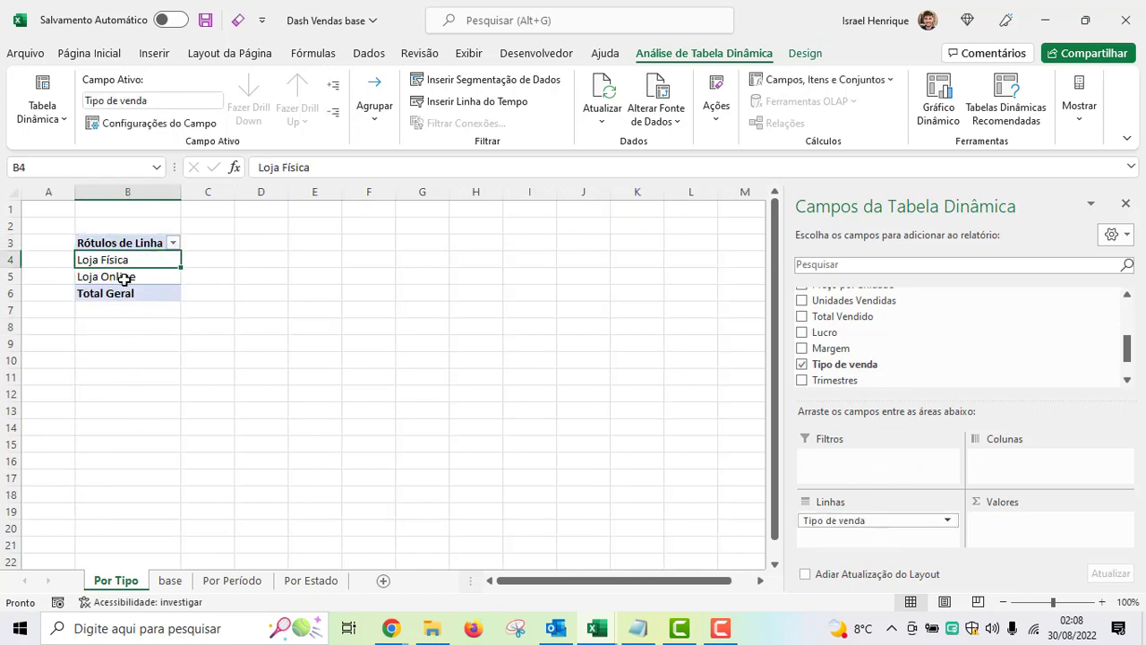
{"action": "left_click", "coordinate": [117, 277]}
{"action": "scroll", "coordinate": [864, 328], "scroll_direction": "down", "scroll_amount": 1}
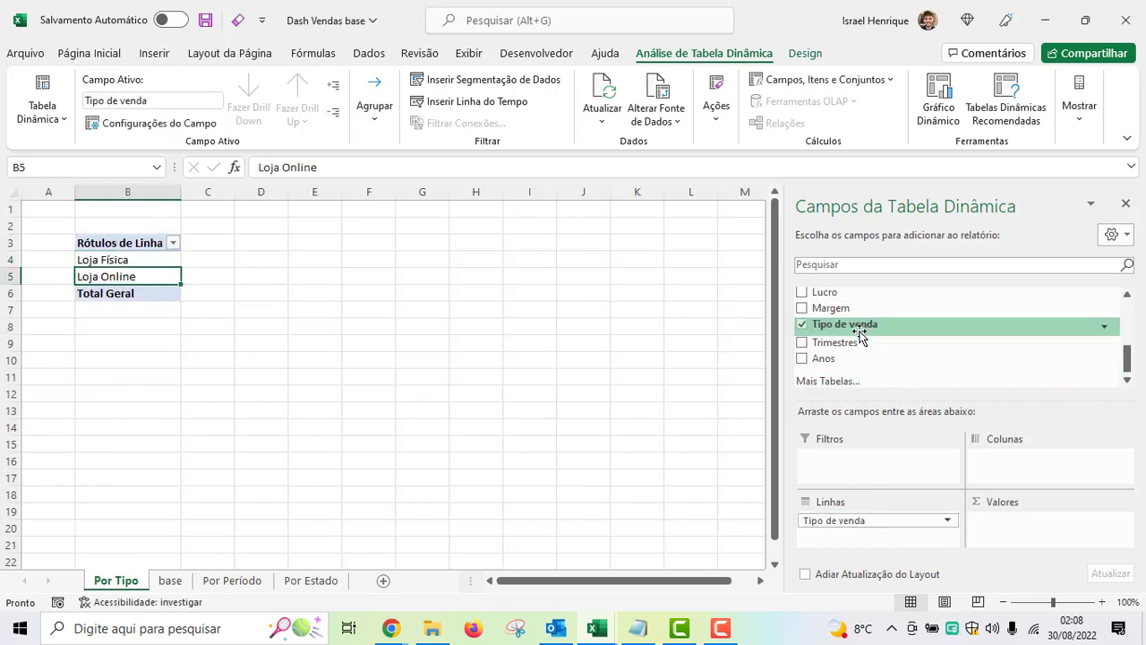
{"action": "scroll", "coordinate": [861, 329], "scroll_direction": "up", "scroll_amount": 1}
{"action": "left_click_drag", "start_coordinate": [862, 321], "coordinate": [1012, 524]}
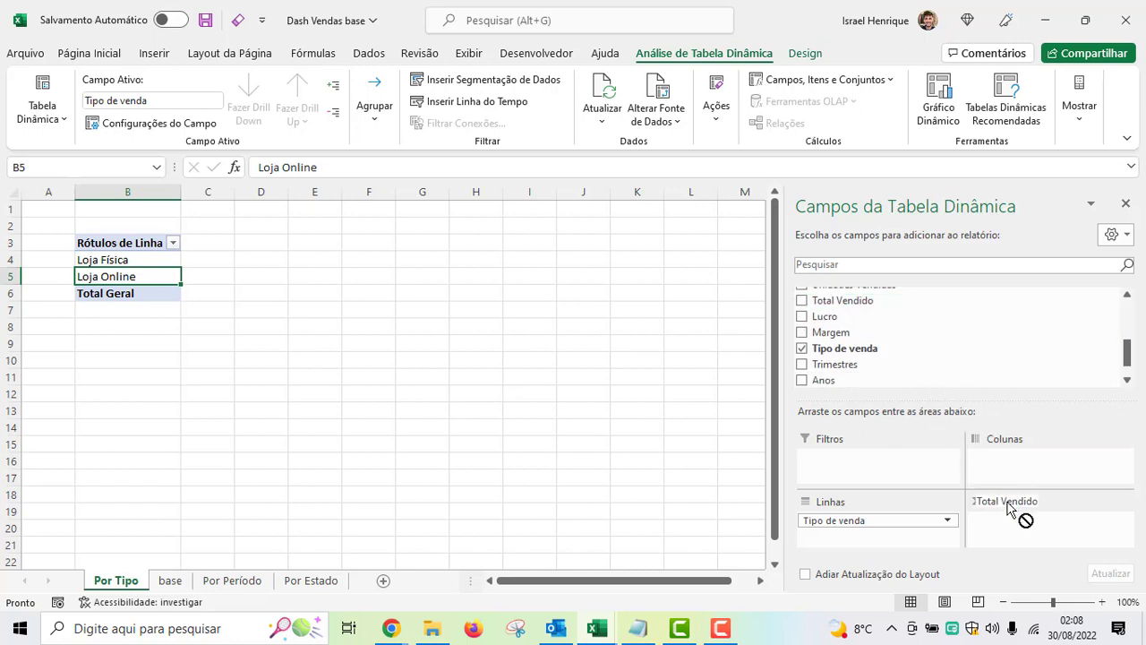
{"action": "left_click", "coordinate": [264, 262]}
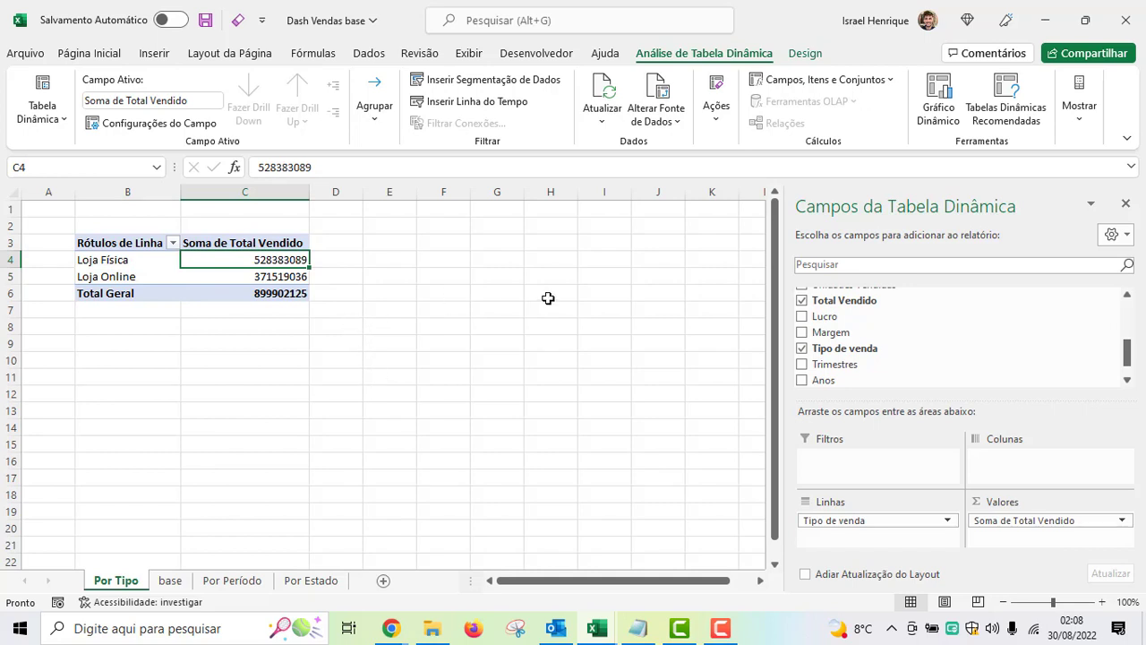
- Format the pivot's Total Vendido sums as Moeda (R$) with two decimals, e.g. R$ 528.383.089,00
{"action": "right_click", "coordinate": [235, 258]}
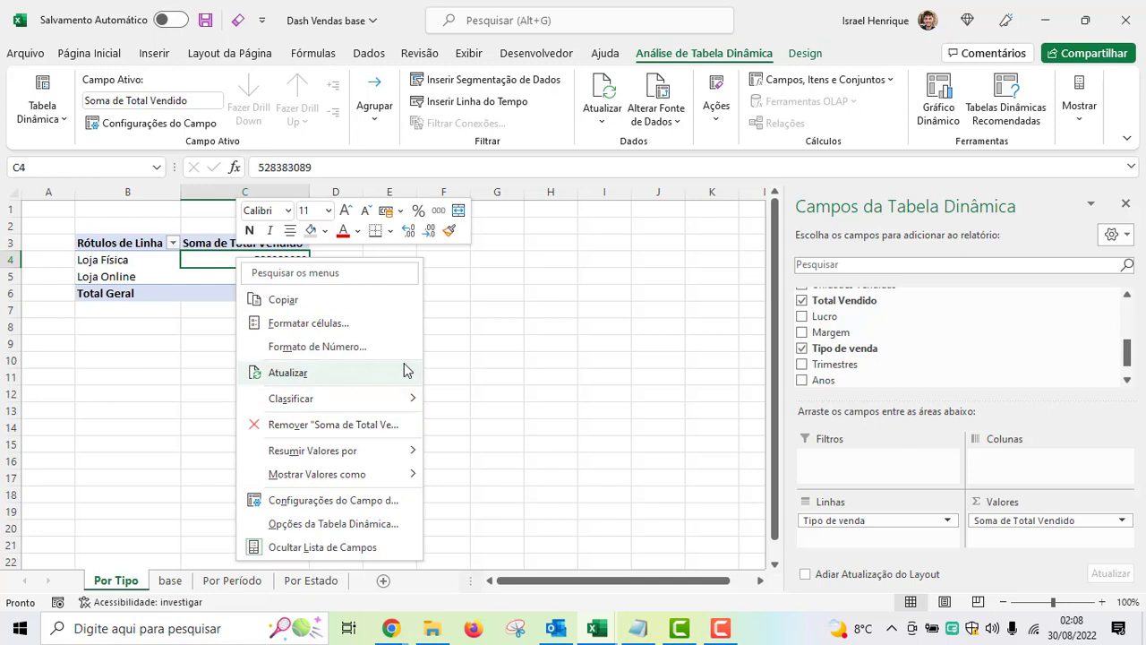
{"action": "left_click", "coordinate": [304, 347]}
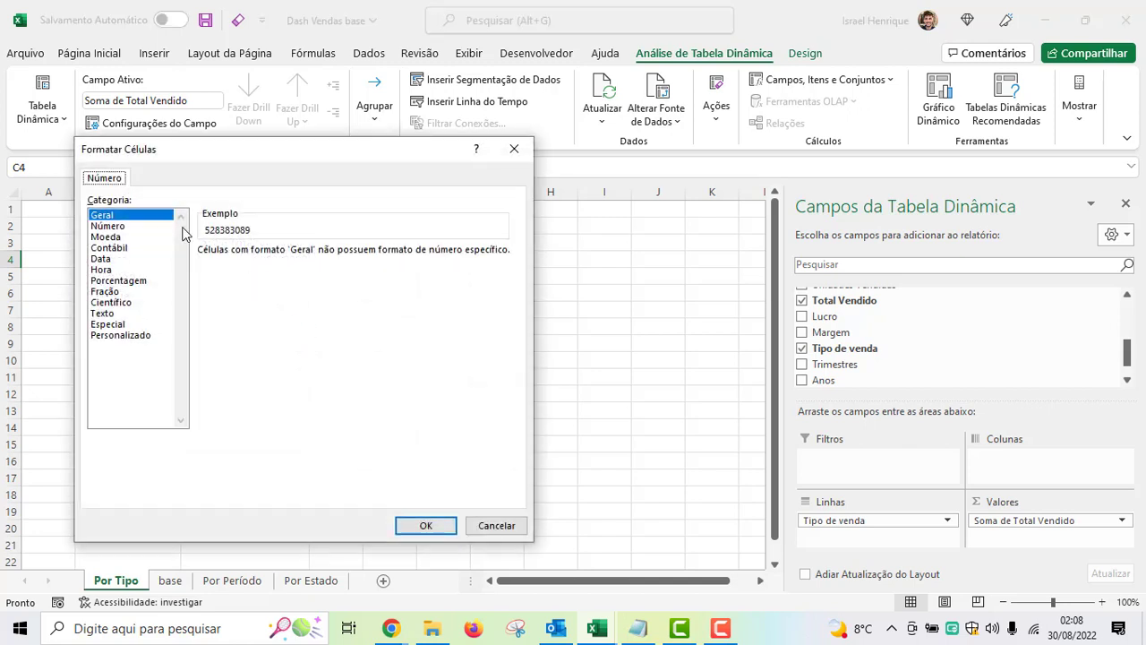
{"action": "left_click", "coordinate": [116, 226]}
{"action": "left_click", "coordinate": [142, 237]}
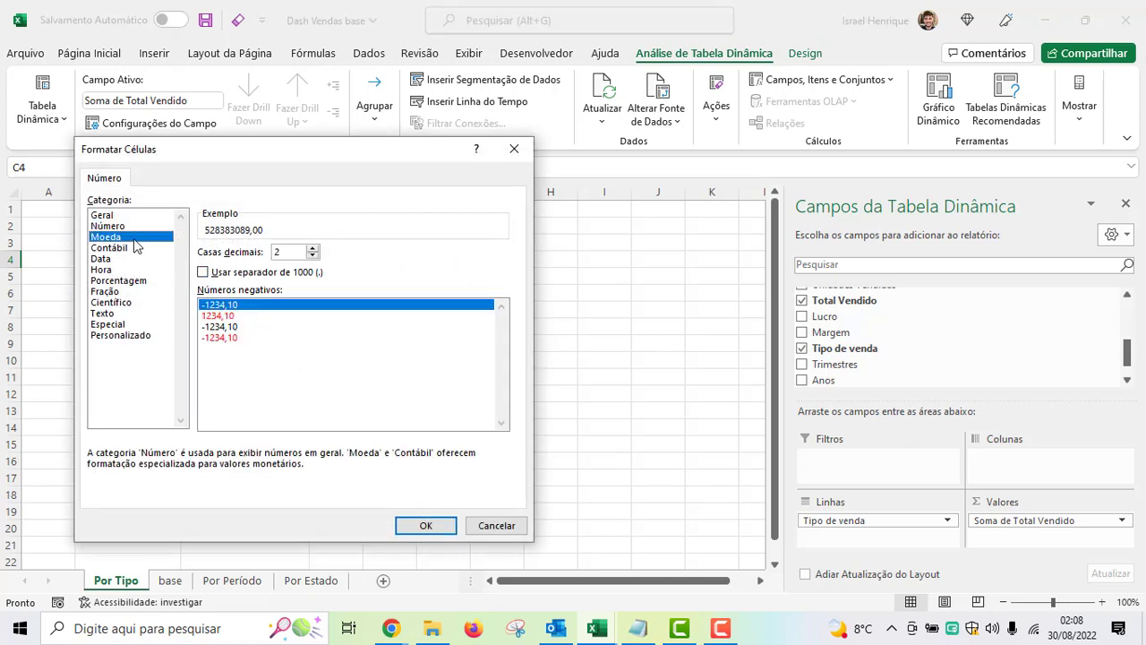
{"action": "left_click", "coordinate": [424, 525]}
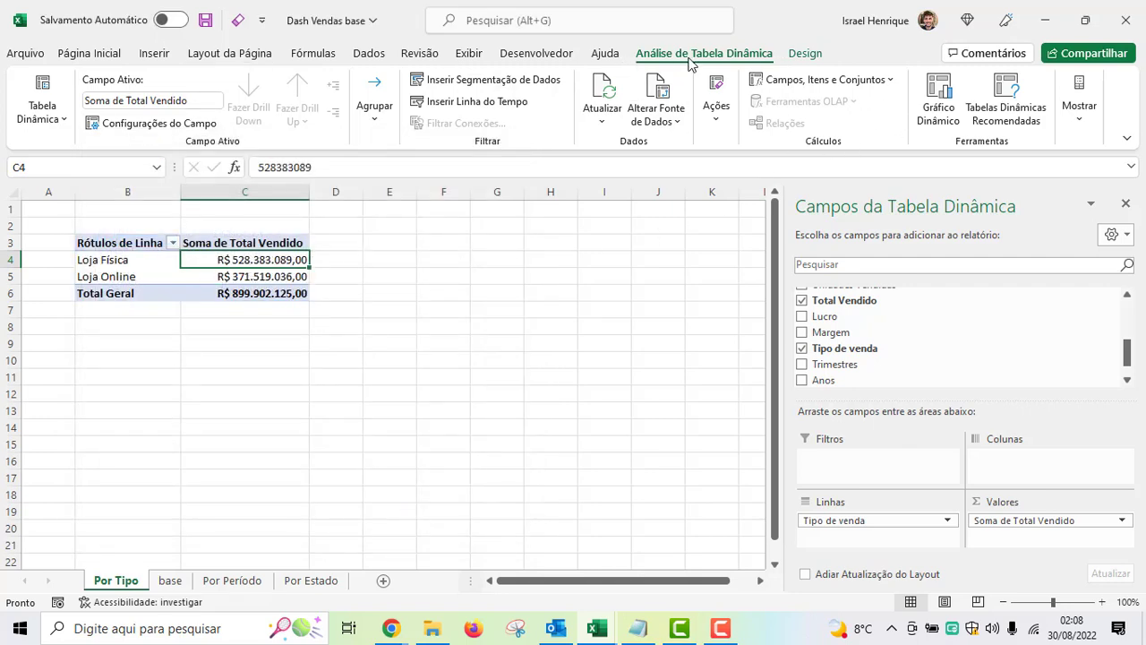
- Insert a pie pivot chart and place it beside the pivot table over D2:K16
{"action": "left_click", "coordinate": [936, 92]}
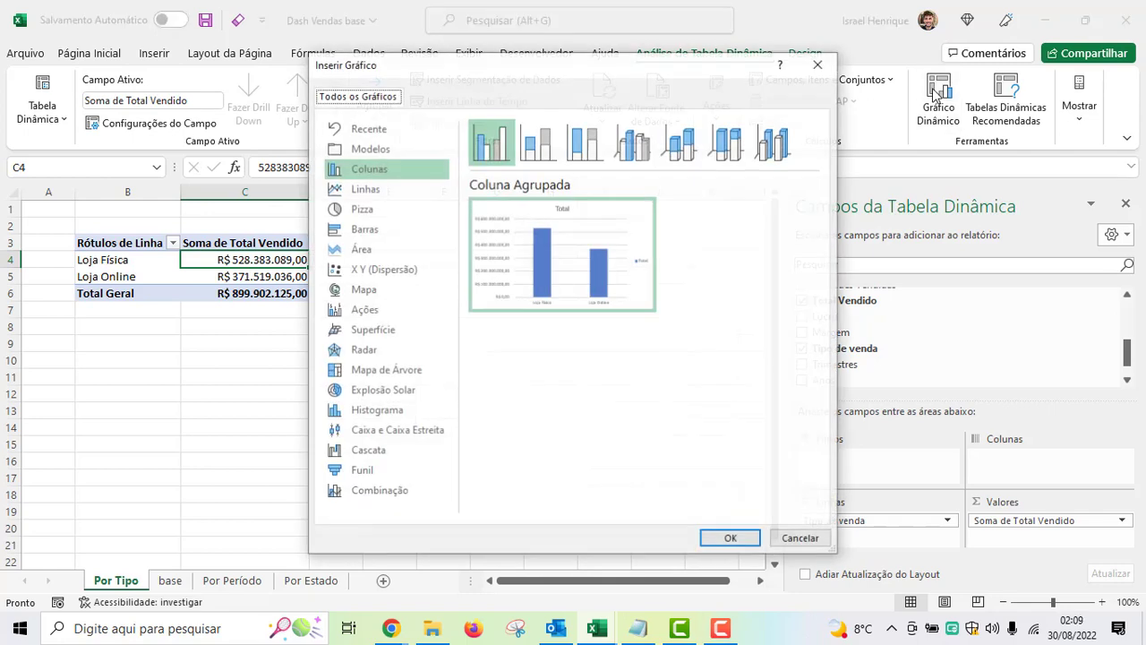
{"action": "left_click", "coordinate": [362, 208]}
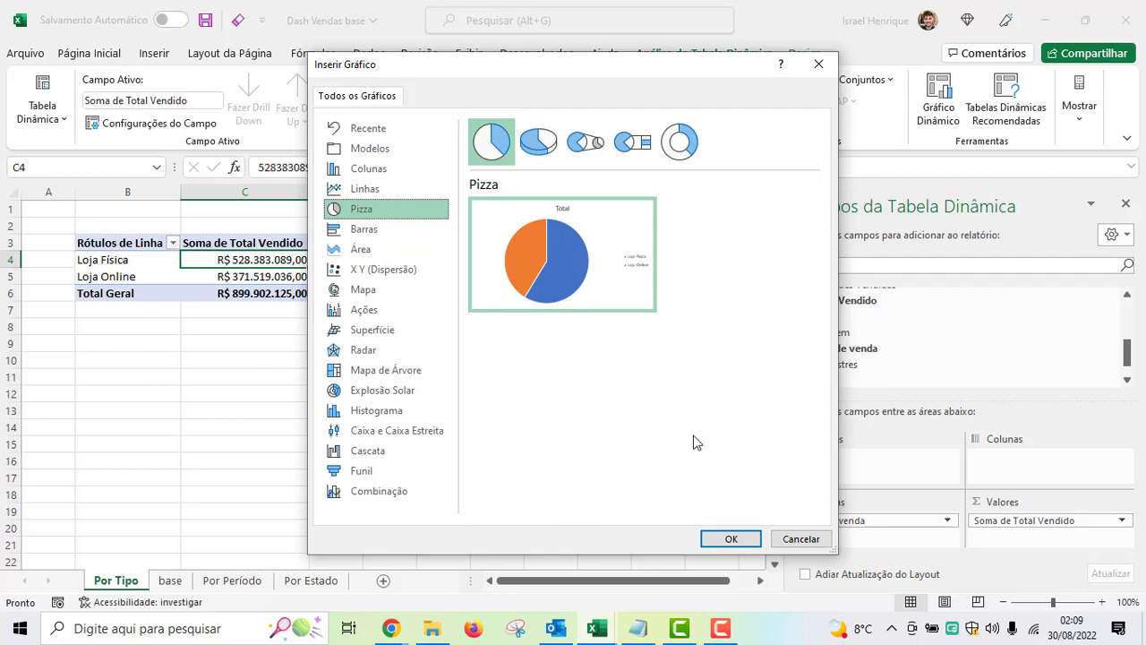
{"action": "left_click", "coordinate": [731, 539]}
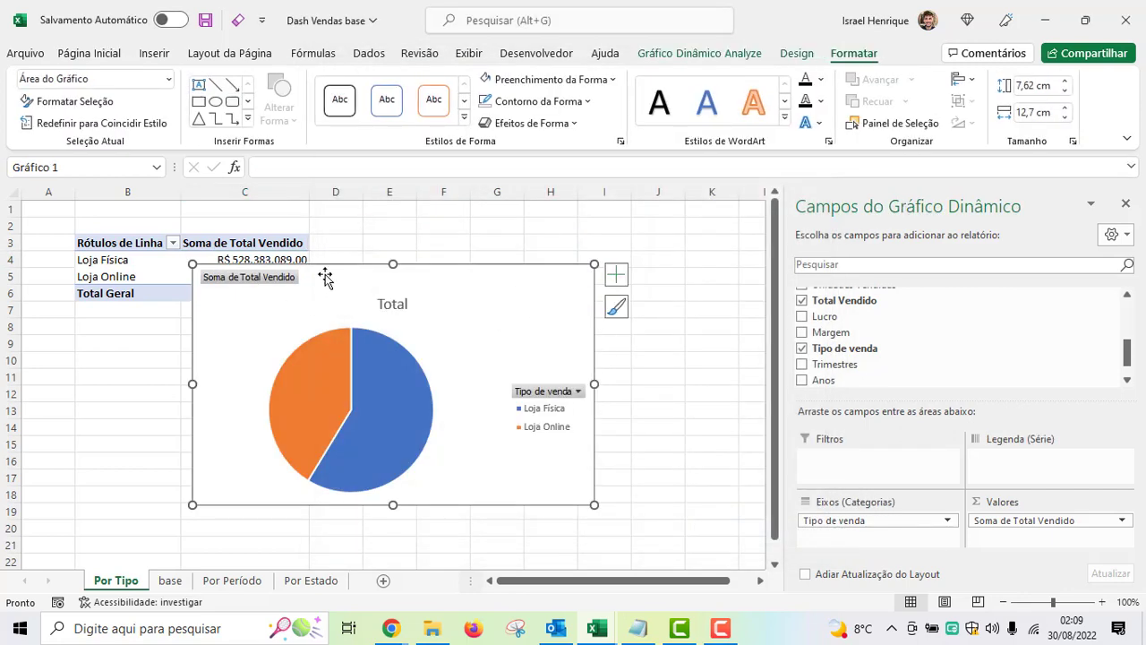
{"action": "left_click_drag", "start_coordinate": [325, 278], "coordinate": [465, 220]}
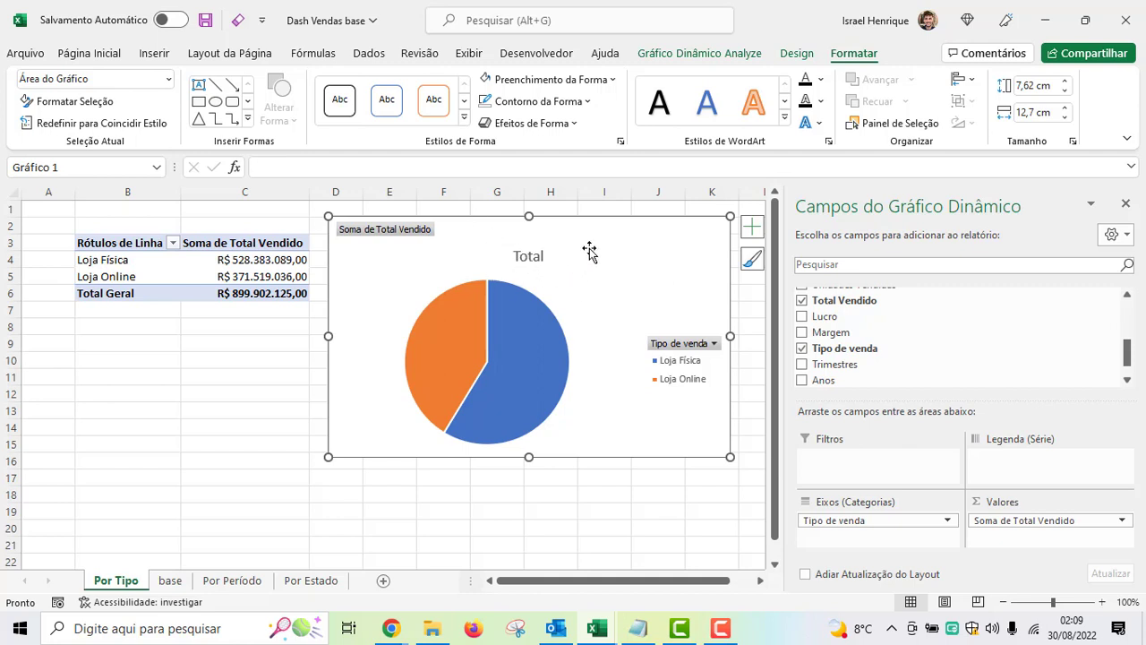
- Add R$ data labels to both pie slices and close the field list
{"action": "left_click", "coordinate": [516, 331]}
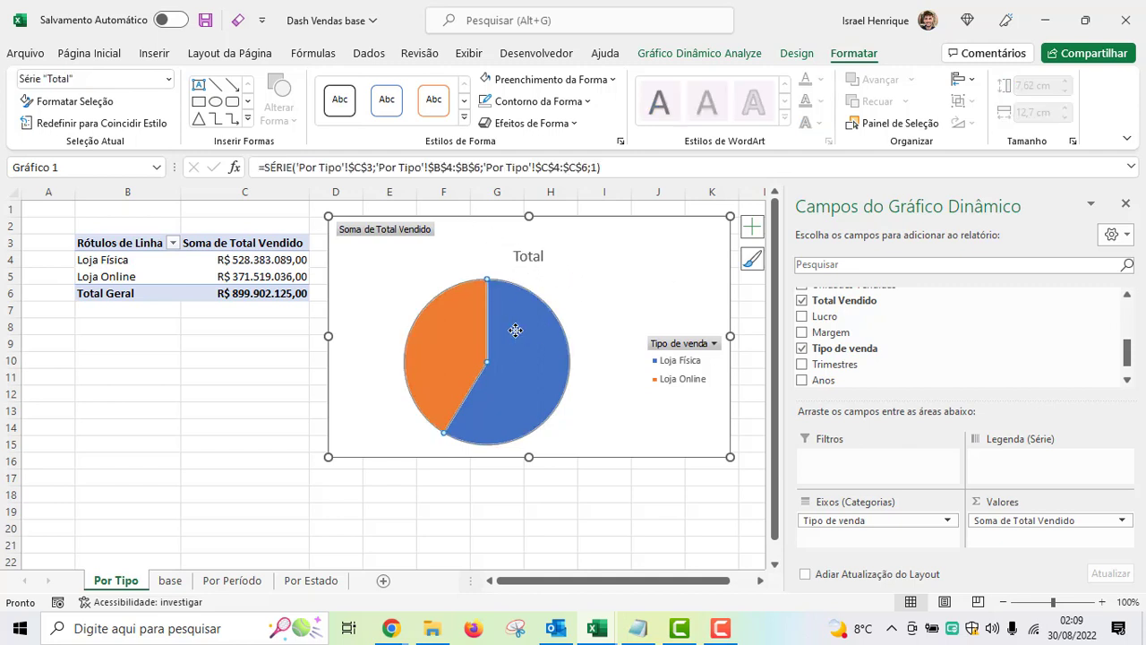
{"action": "right_click", "coordinate": [516, 331]}
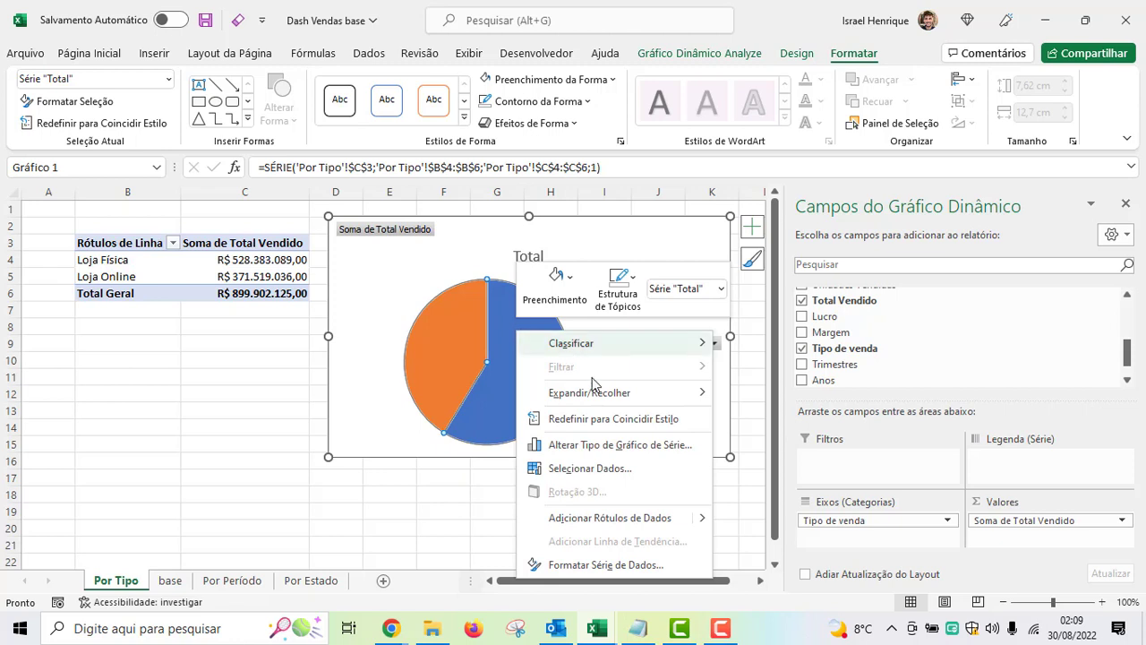
{"action": "left_click", "coordinate": [608, 519]}
{"action": "left_click", "coordinate": [441, 358]}
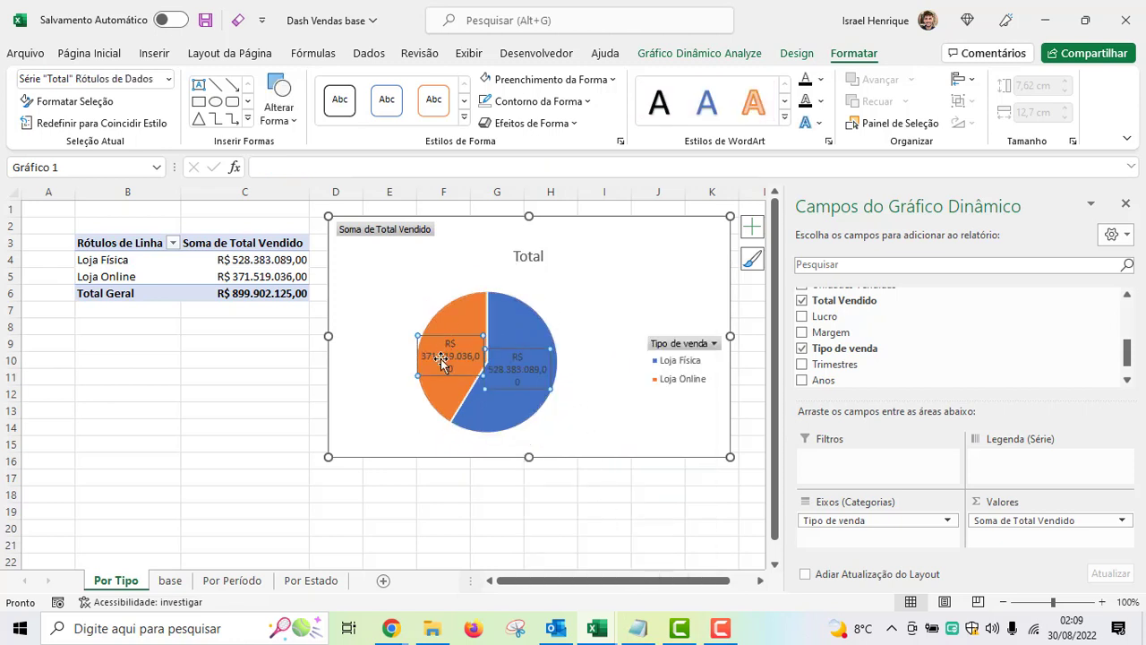
{"action": "left_click", "coordinate": [1127, 205]}
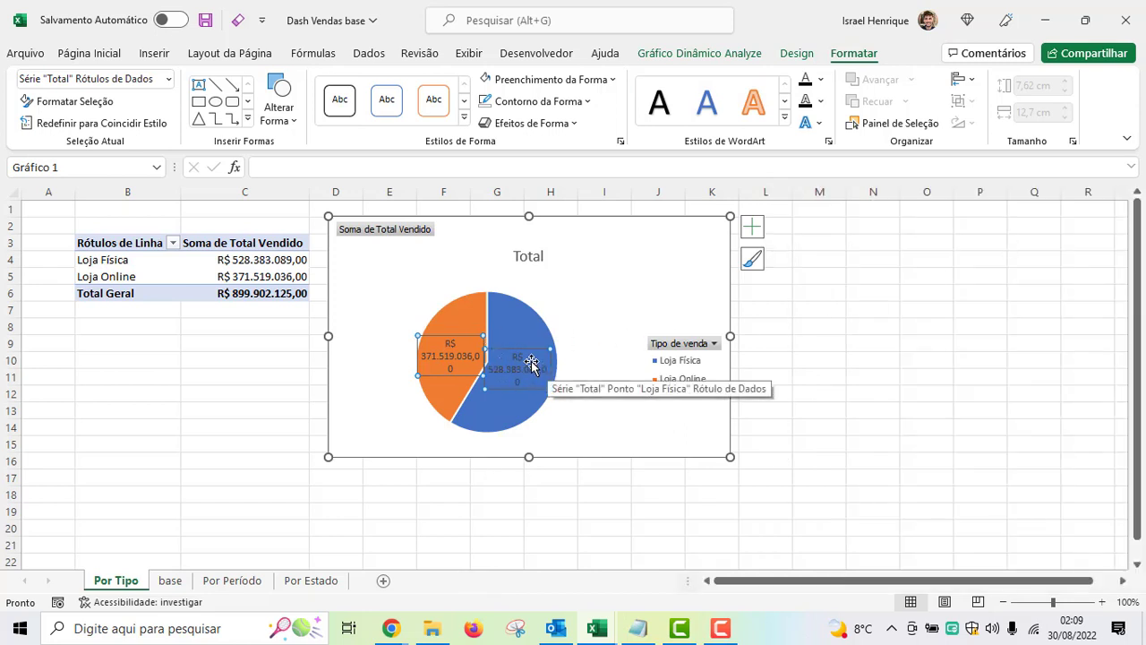
- Make the pie data labels show percentages (41%, 59%) instead of values
{"action": "right_click", "coordinate": [532, 363]}
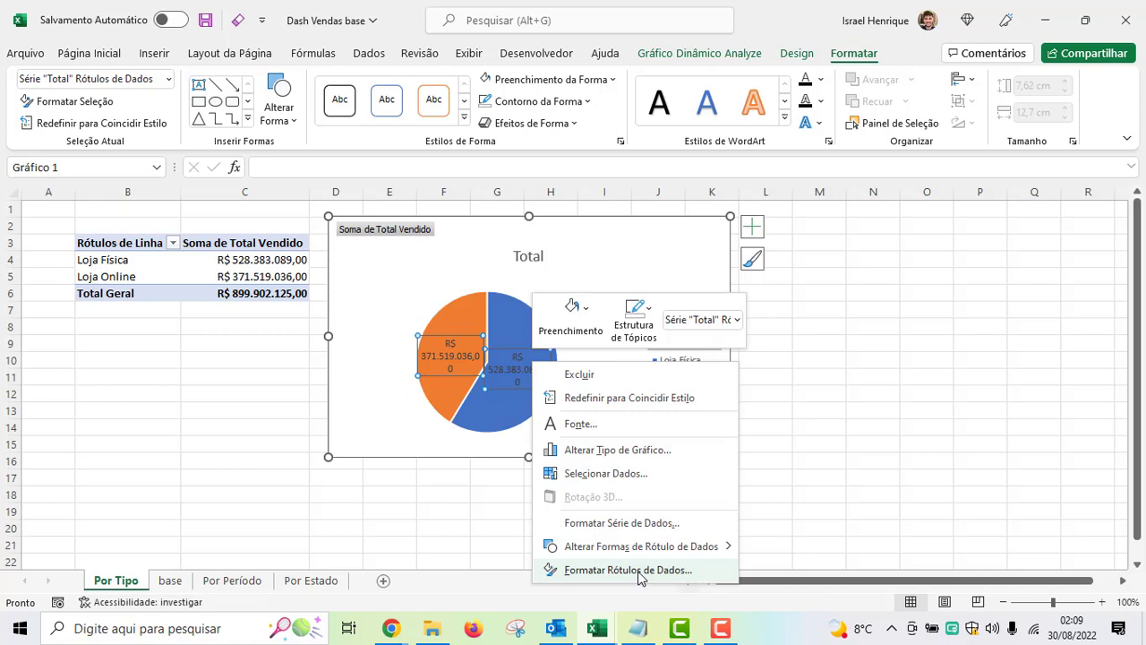
{"action": "left_click", "coordinate": [640, 571]}
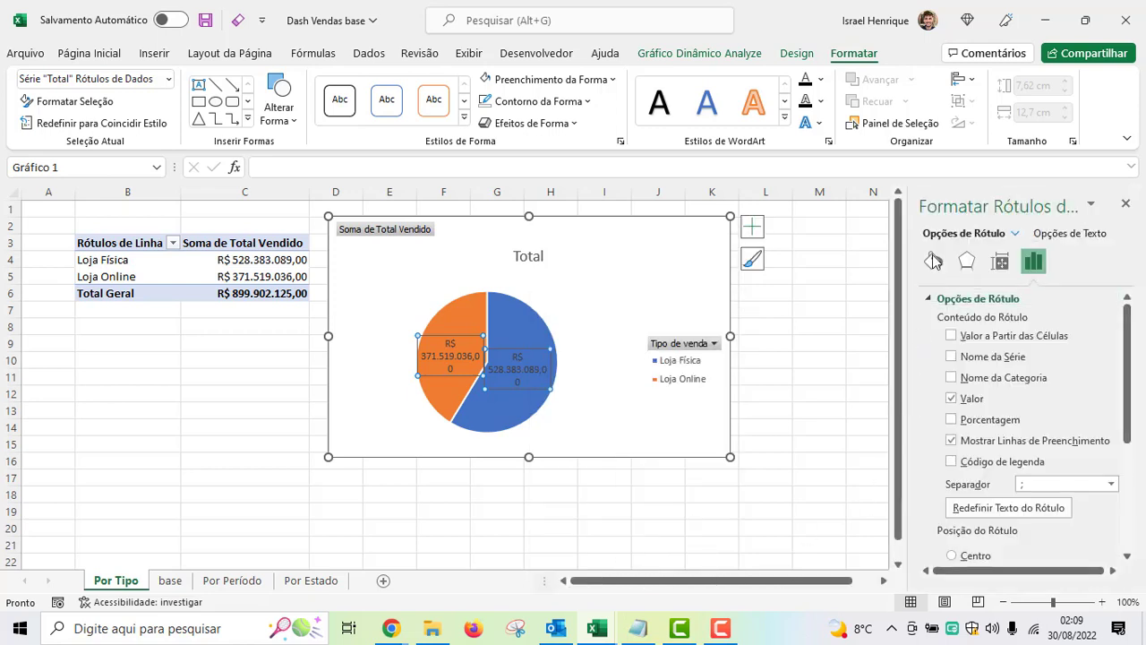
{"action": "scroll", "coordinate": [986, 375], "scroll_direction": "down", "scroll_amount": 1}
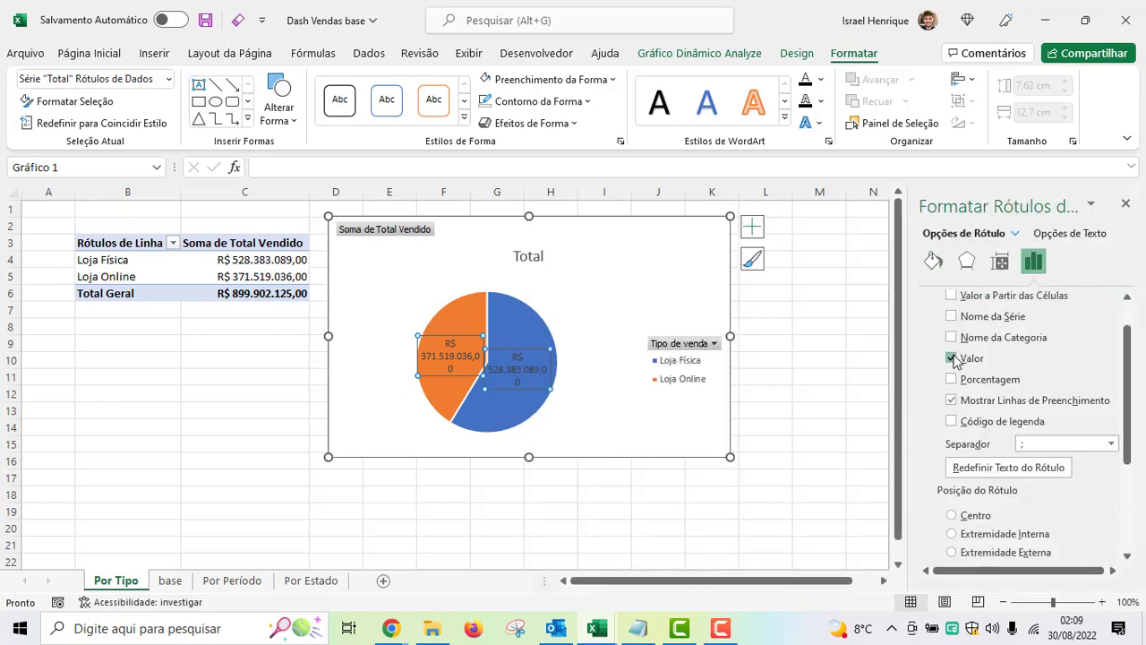
{"action": "left_click", "coordinate": [951, 358]}
{"action": "left_click", "coordinate": [951, 380]}
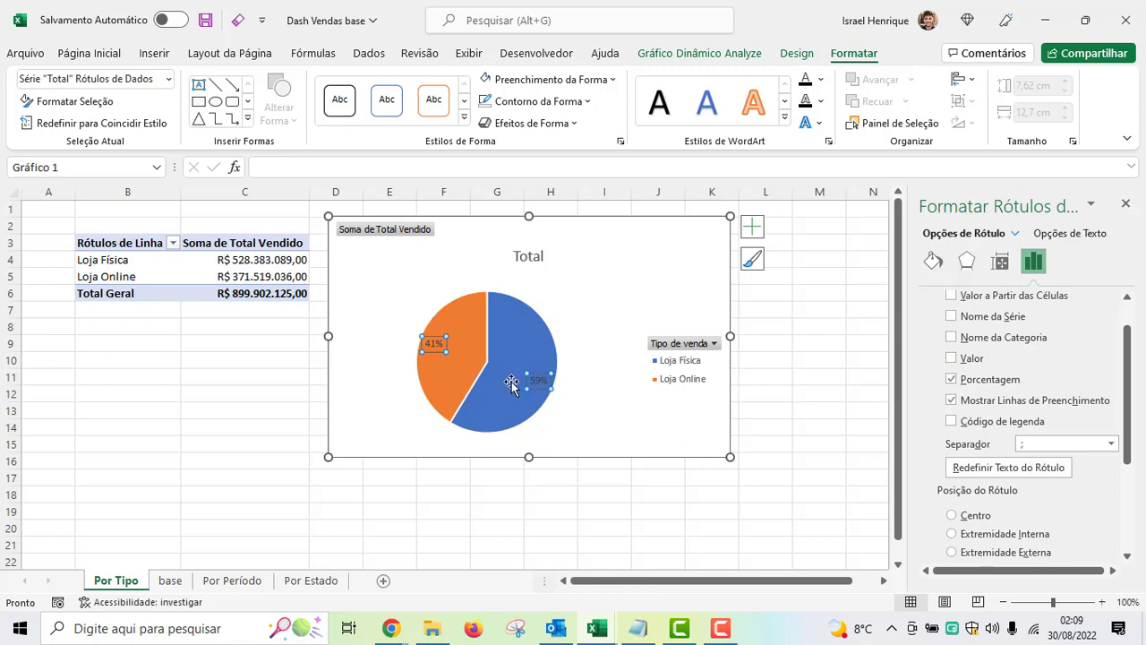
- Enlarge the percentage label font to 12 and delete the Total chart title
{"action": "left_click", "coordinate": [109, 57]}
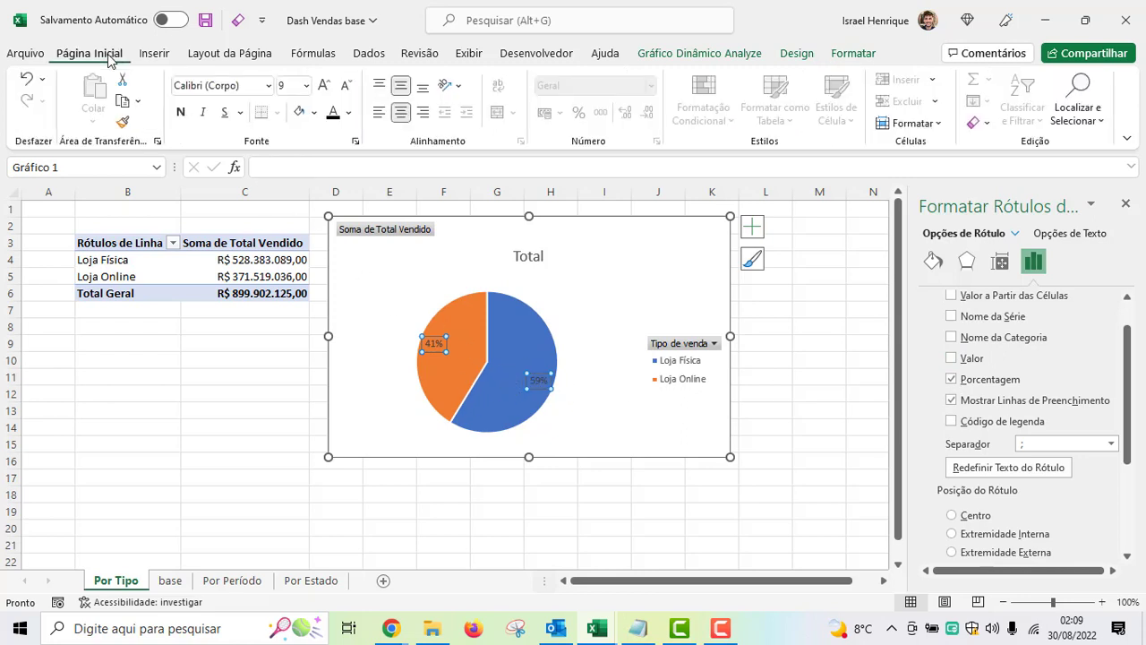
{"action": "left_click", "coordinate": [323, 85]}
{"action": "left_click", "coordinate": [323, 85]}
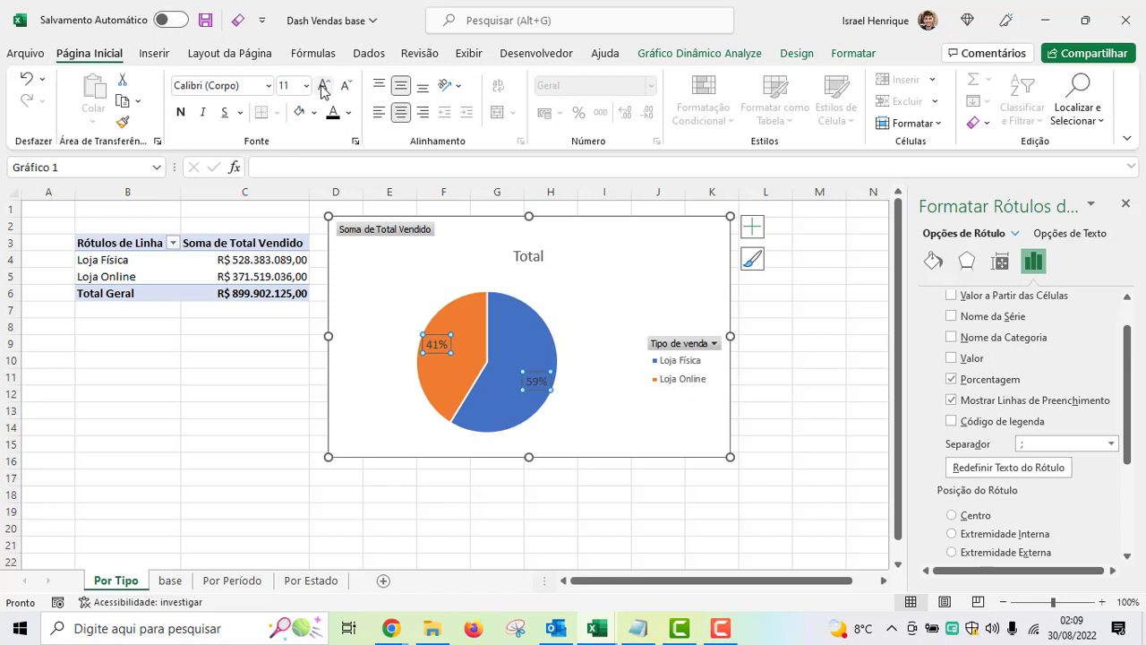
{"action": "left_click", "coordinate": [323, 86]}
{"action": "left_click", "coordinate": [1125, 203]}
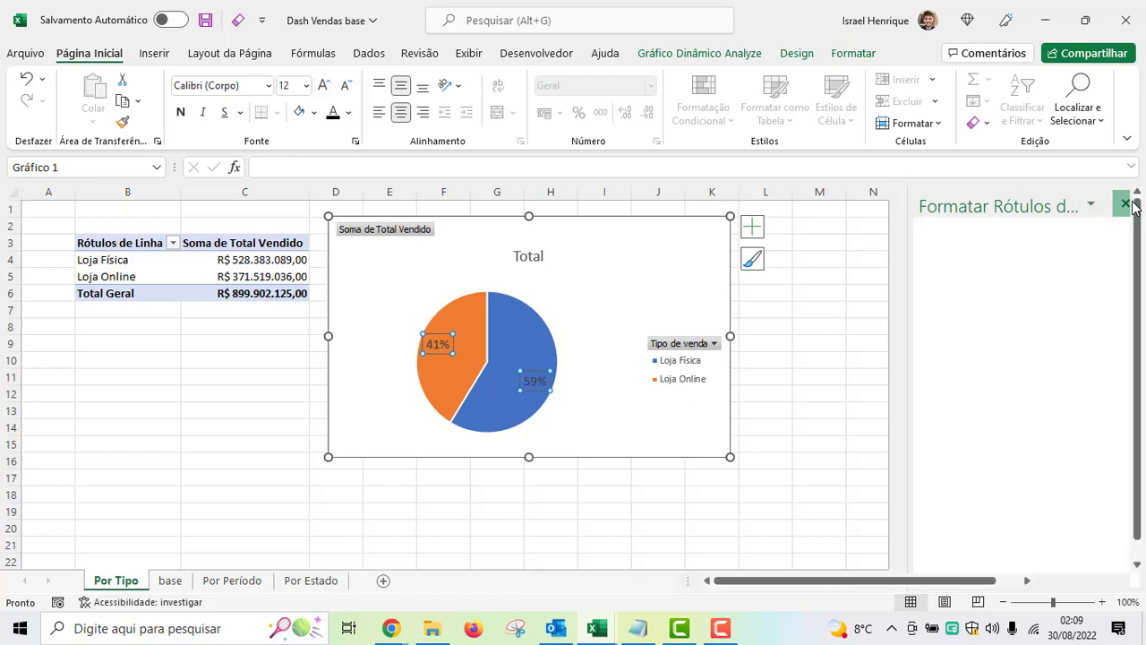
{"action": "left_click", "coordinate": [542, 257]}
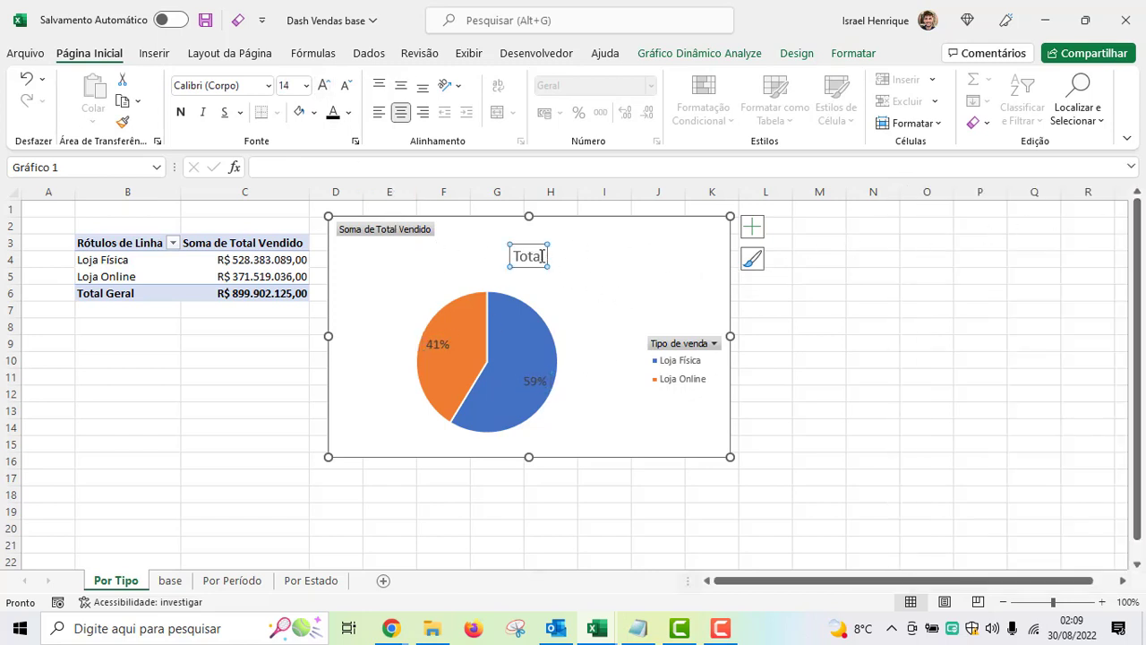
{"action": "key", "text": "Delete"}
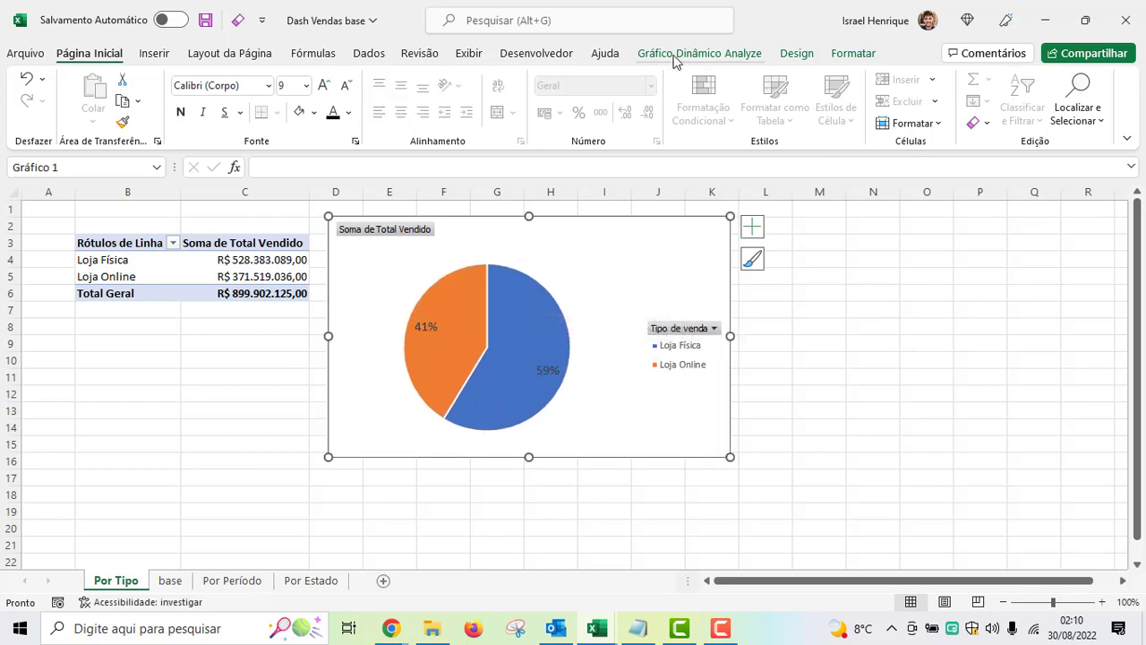
- Hide all field buttons on the pie pivot chart
{"action": "left_click", "coordinate": [734, 57]}
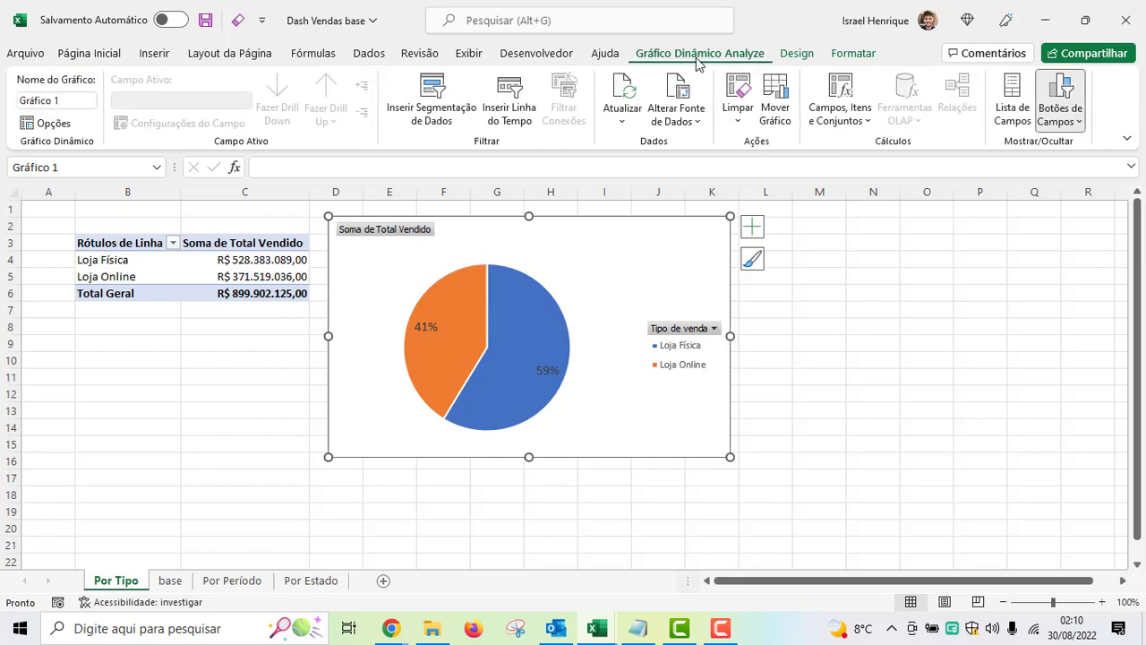
{"action": "left_click", "coordinate": [1073, 124]}
{"action": "left_click", "coordinate": [933, 269]}
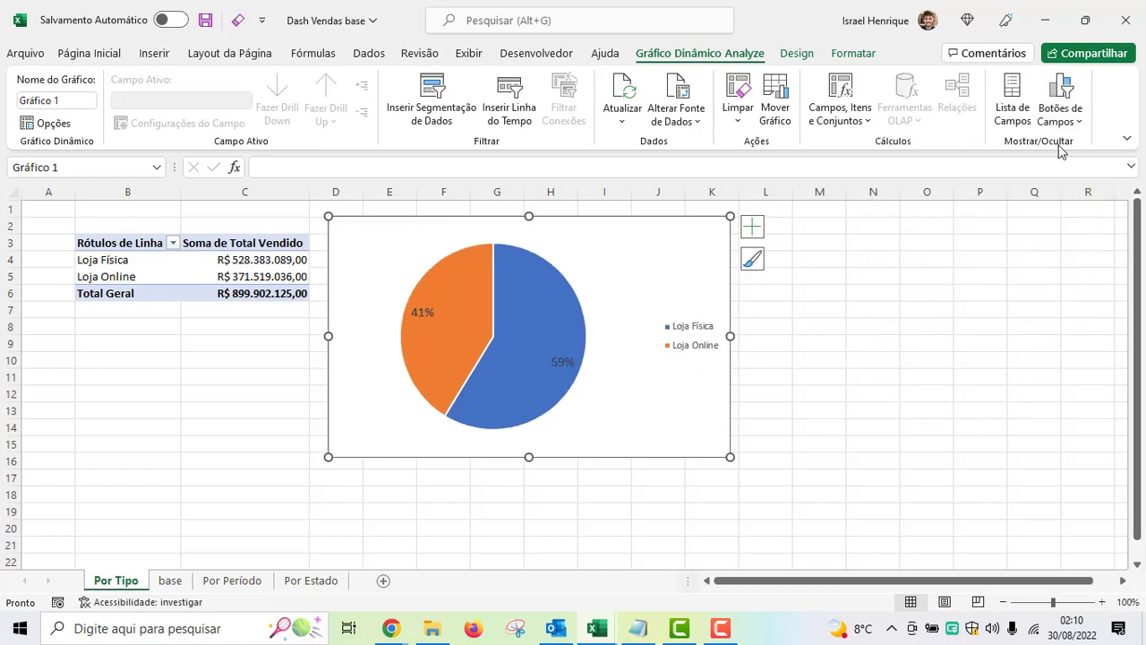
{"action": "left_click", "coordinate": [1012, 99]}
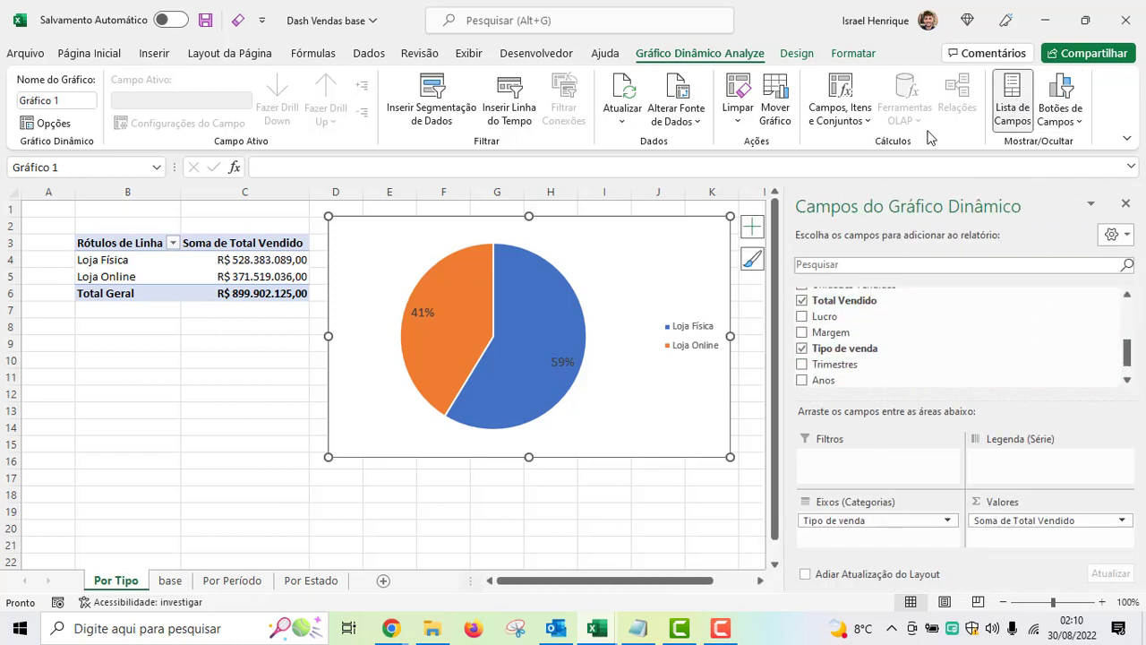
- Place the Loja Física / Loja Online legend at the bottom of the pie chart
{"action": "left_click", "coordinate": [680, 320]}
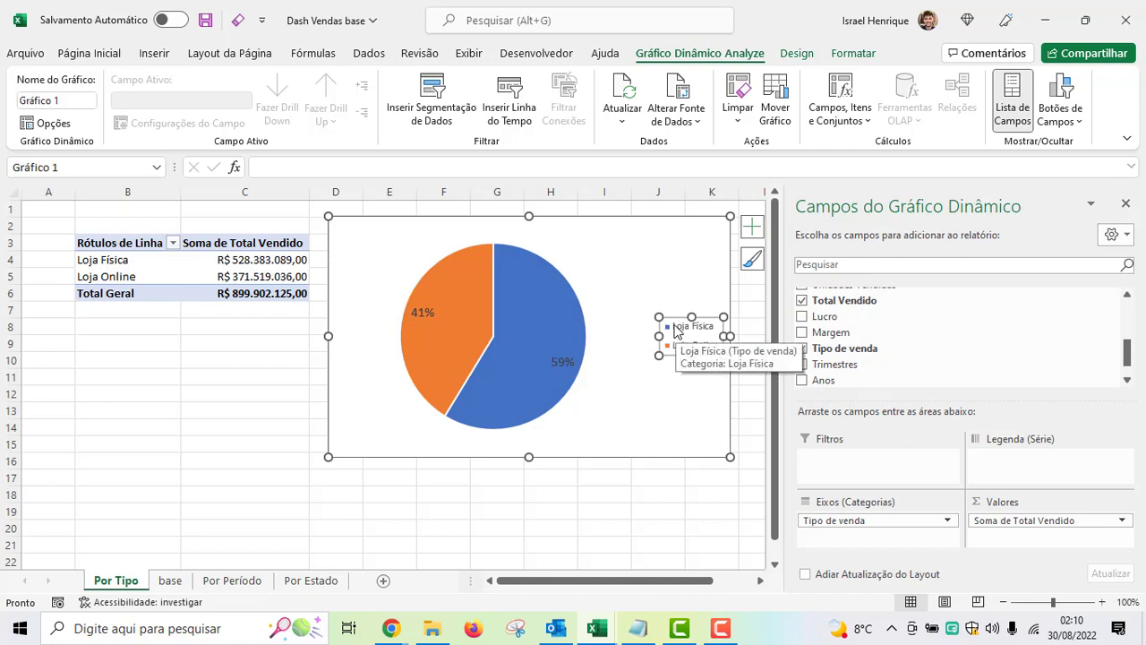
{"action": "left_click", "coordinate": [792, 55]}
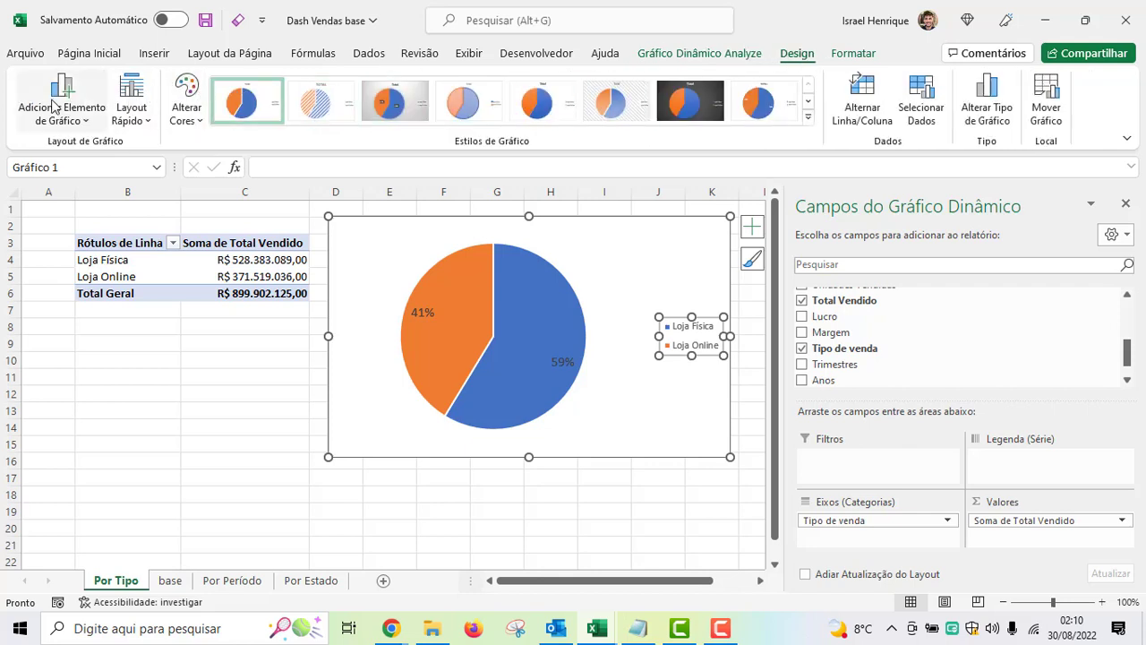
{"action": "left_click", "coordinate": [85, 117]}
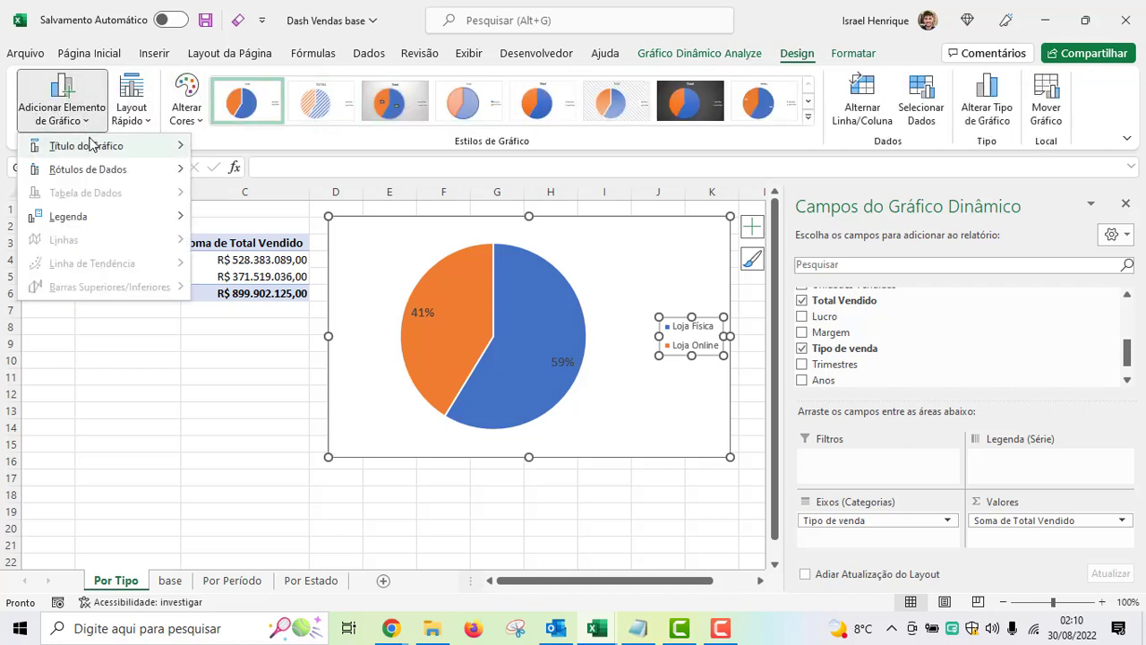
{"action": "mouse_move", "coordinate": [96, 222]}
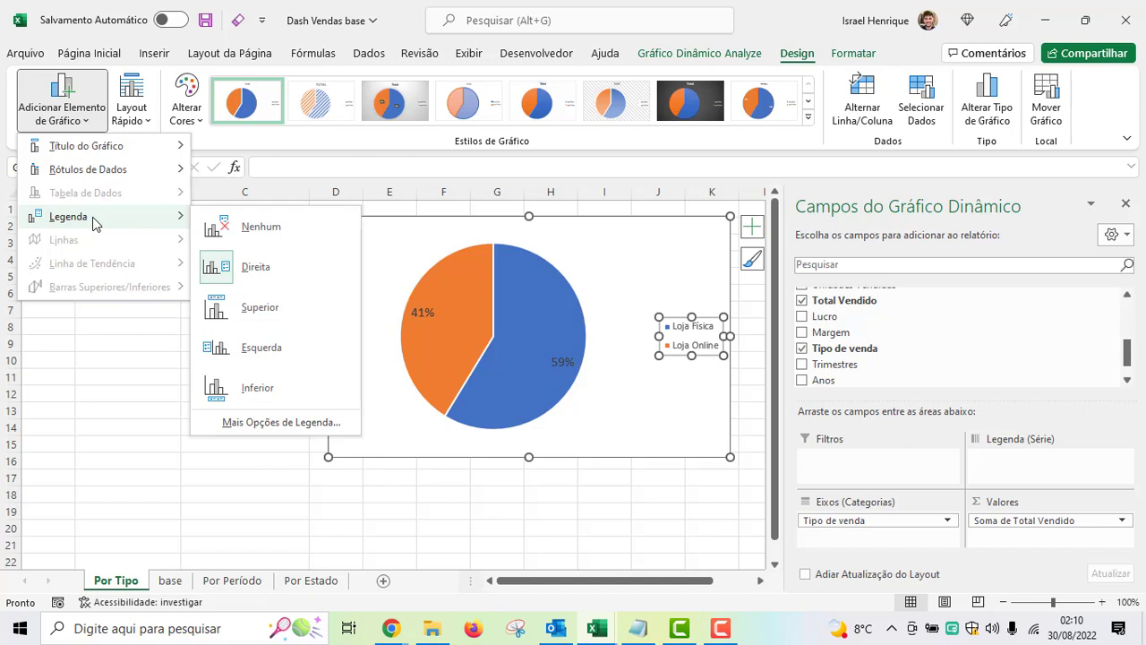
{"action": "left_click", "coordinate": [262, 390]}
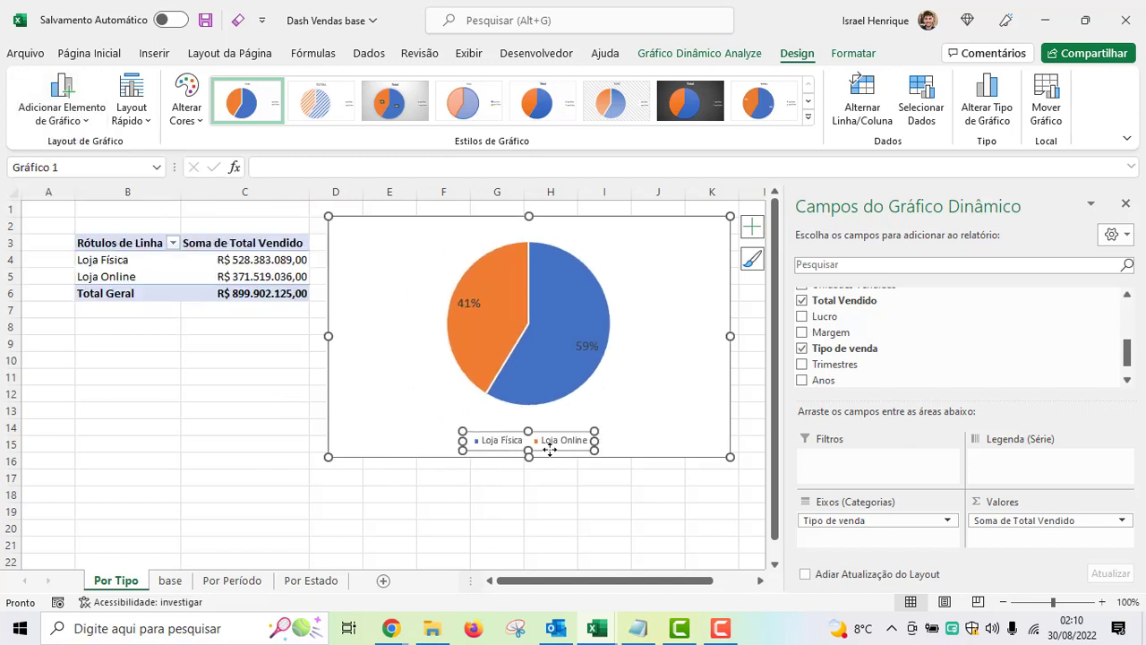
{"action": "left_click", "coordinate": [1126, 203]}
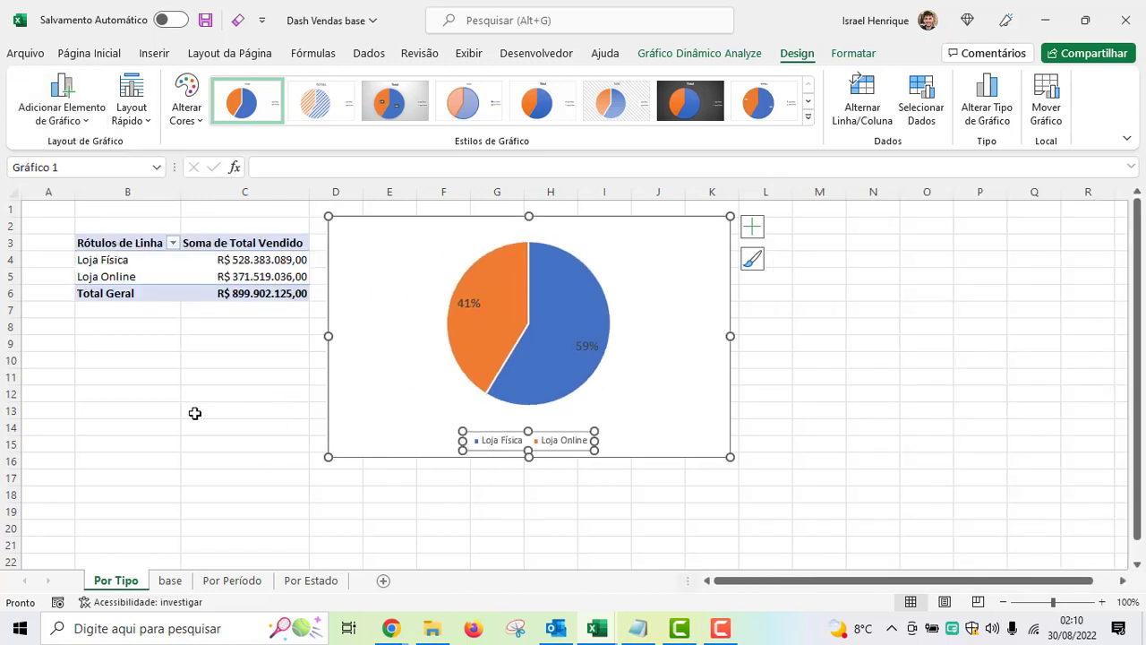
{"action": "left_click", "coordinate": [244, 423]}
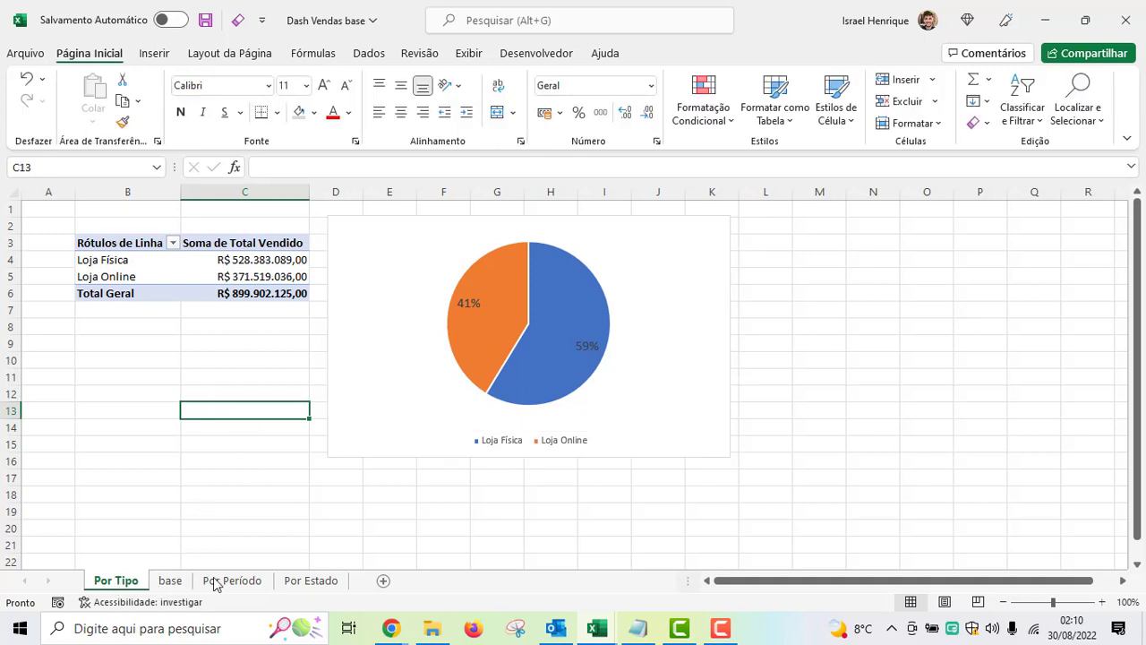
- Move the Por Tipo tab after Por Estado and insert a new pivot table from base data at B3
{"action": "left_click_drag", "start_coordinate": [215, 584], "coordinate": [346, 586]}
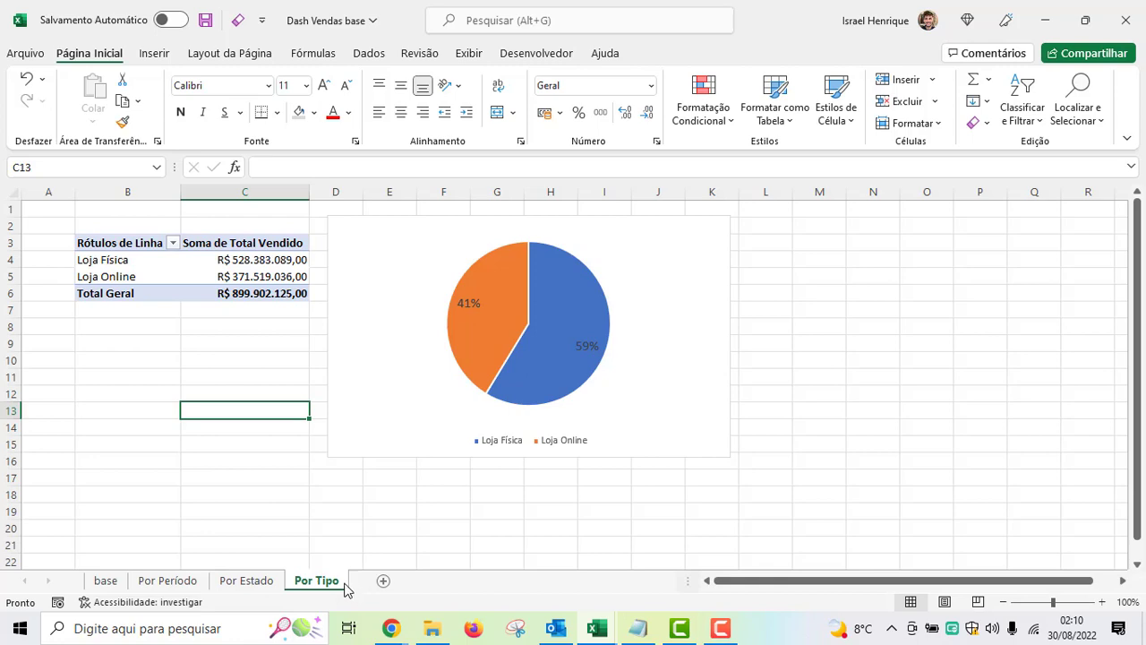
{"action": "left_click", "coordinate": [117, 582]}
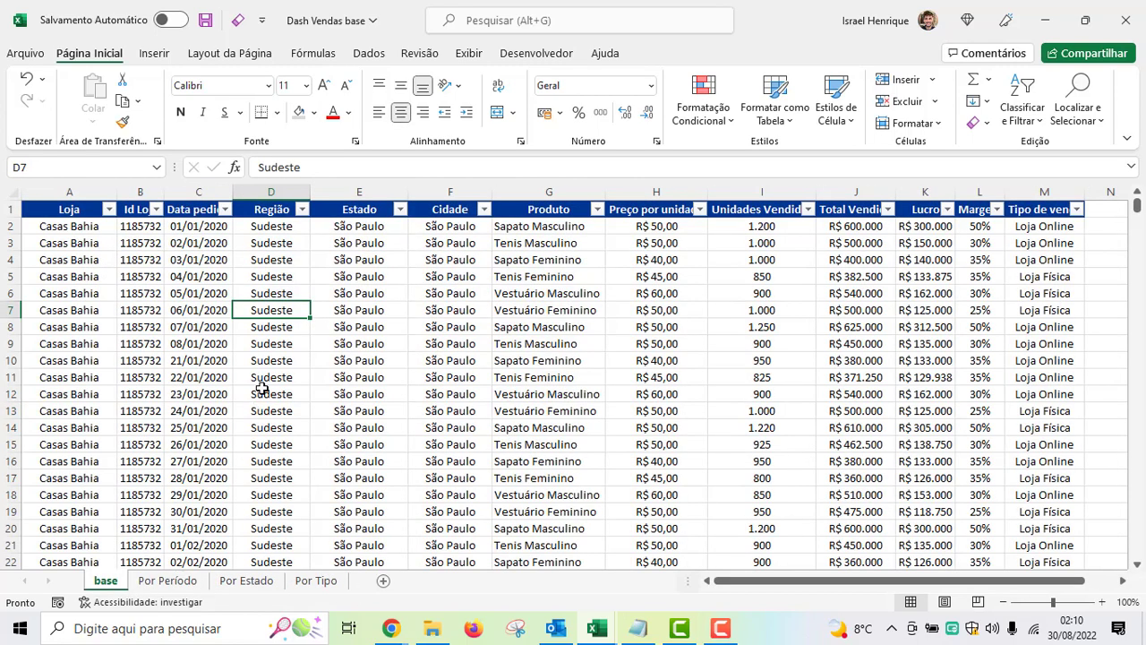
{"action": "left_click", "coordinate": [154, 55]}
{"action": "left_click", "coordinate": [43, 88]}
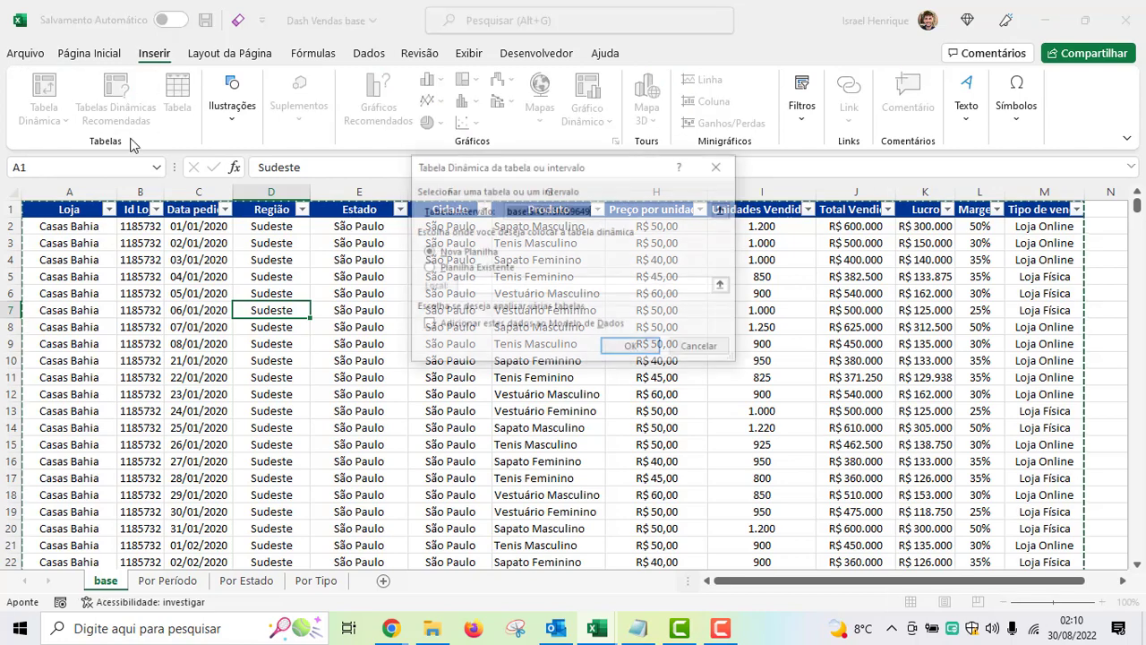
{"action": "left_click", "coordinate": [616, 350]}
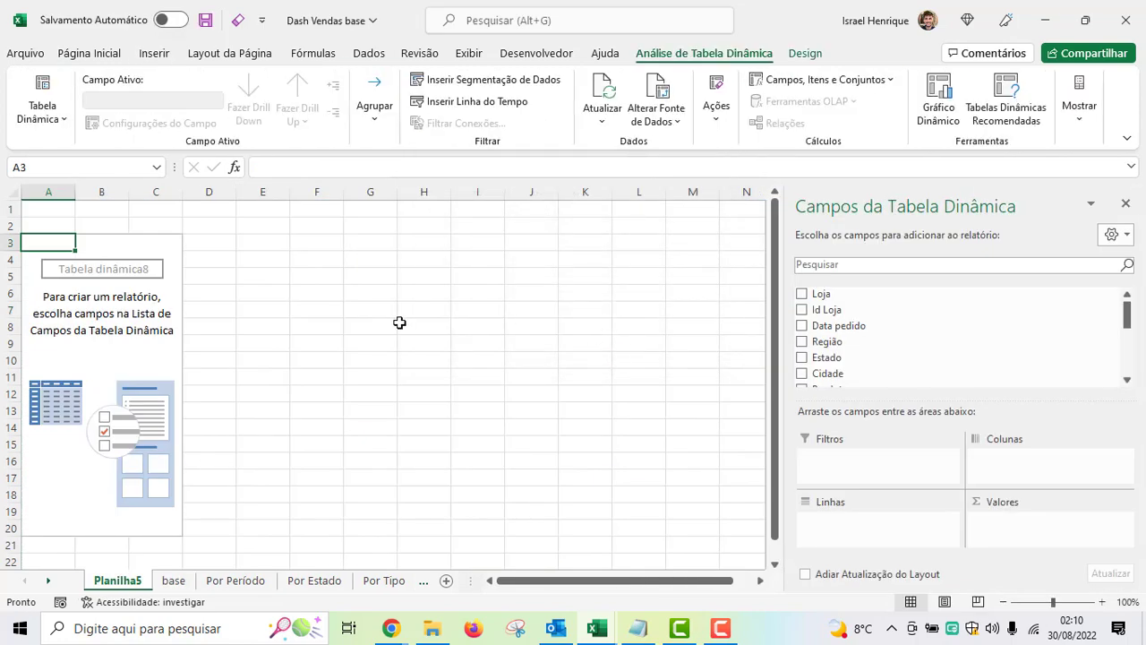
{"action": "mouse_move", "coordinate": [154, 526]}
{"action": "left_mouse_down"}
{"action": "mouse_move", "coordinate": [55, 376]}
{"action": "mouse_move", "coordinate": [26, 244]}
{"action": "left_mouse_up"}
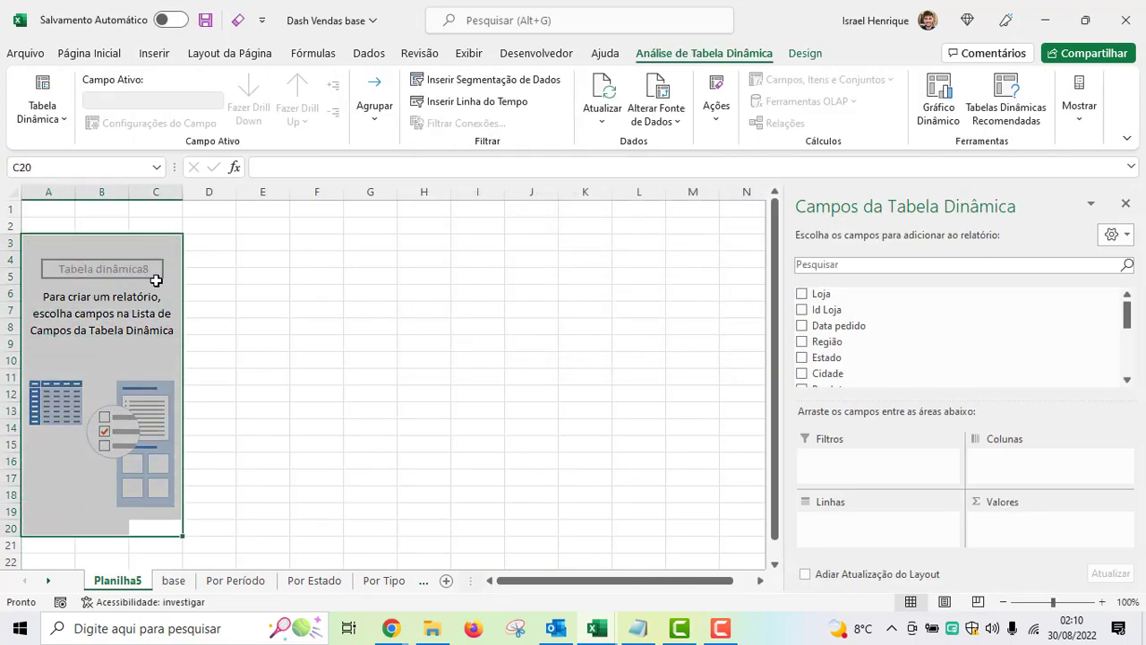
{"action": "left_click_drag", "start_coordinate": [182, 281], "coordinate": [193, 284]}
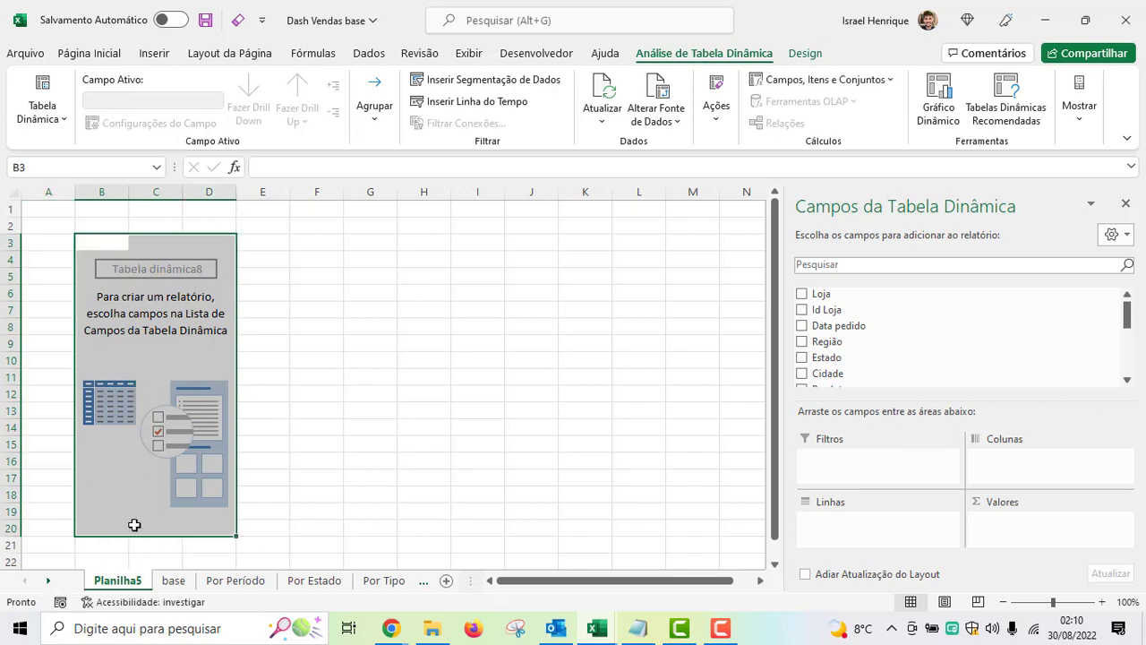
- Rename the new sheet to 'Por Loja'
{"action": "double_click", "coordinate": [125, 582]}
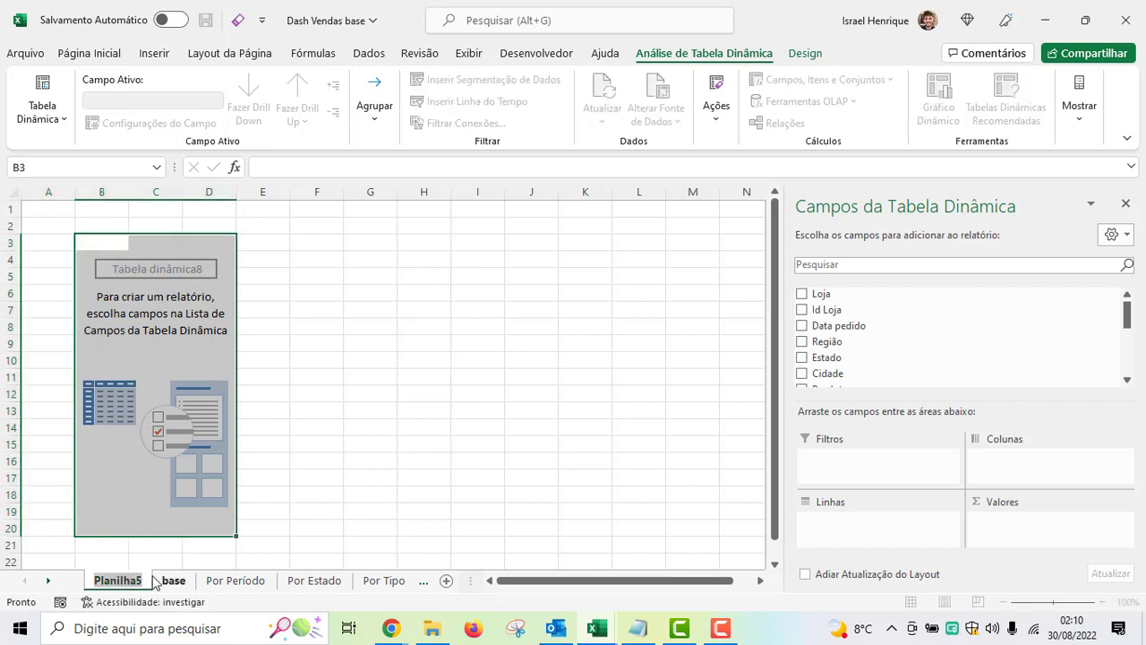
{"action": "type", "text": "Por Lo"}
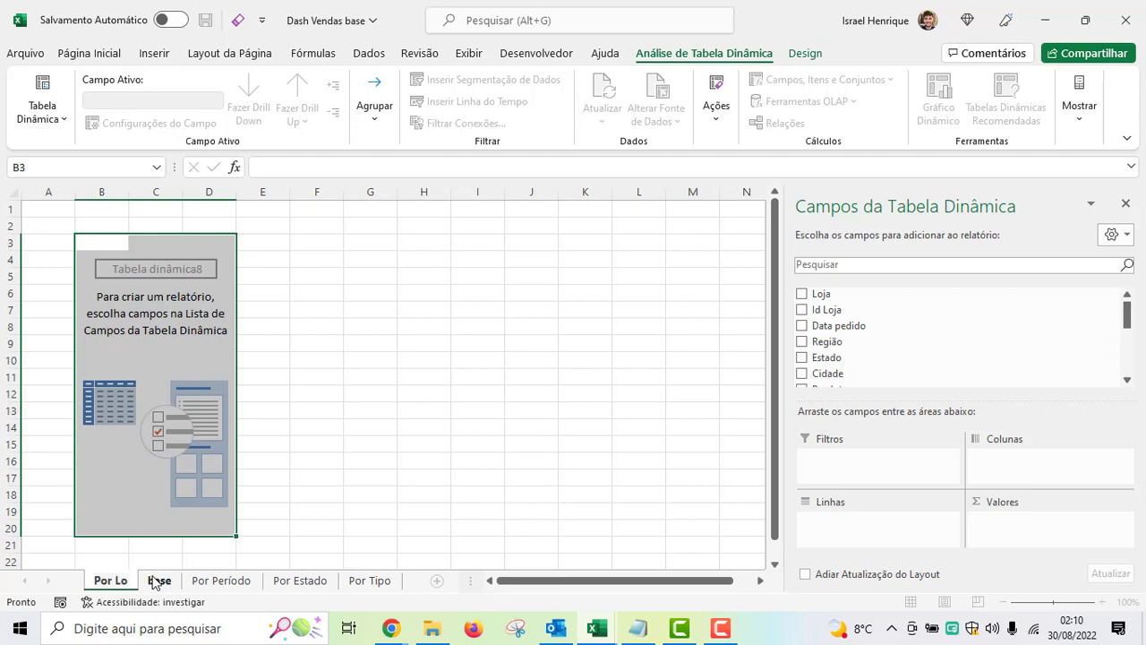
{"action": "type", "text": "ja"}
{"action": "key", "text": "Return"}
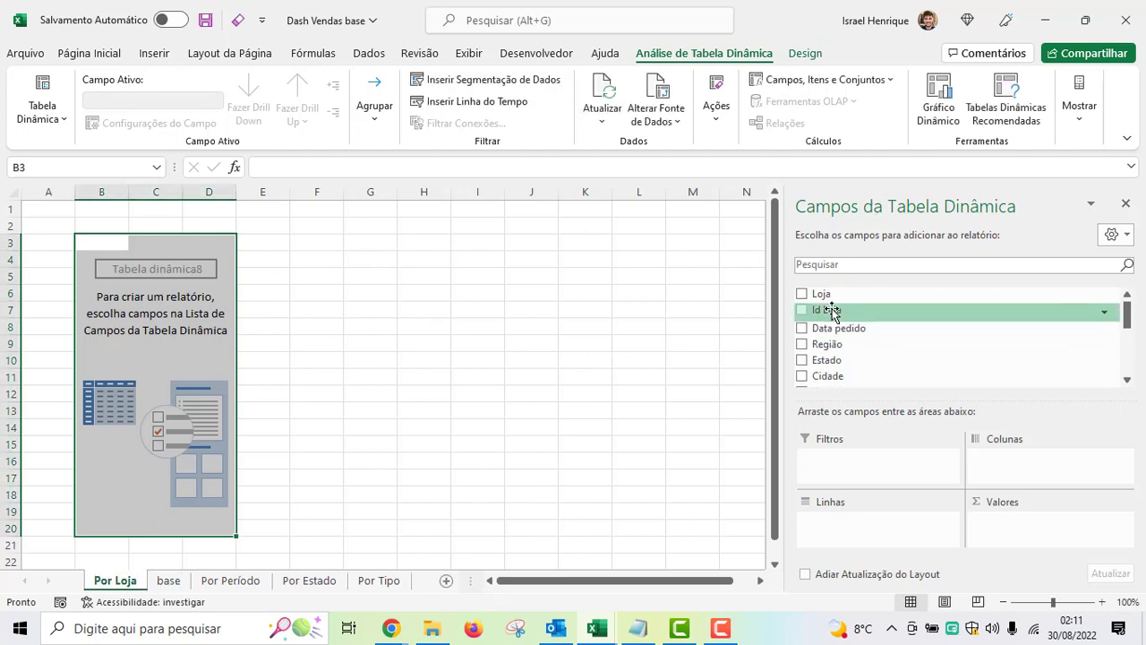
- Add Loja as pivot rows and sum Total Vendido as values per store
{"action": "left_click_drag", "start_coordinate": [826, 295], "coordinate": [832, 524]}
{"action": "left_click_drag", "start_coordinate": [97, 307], "coordinate": [95, 343]}
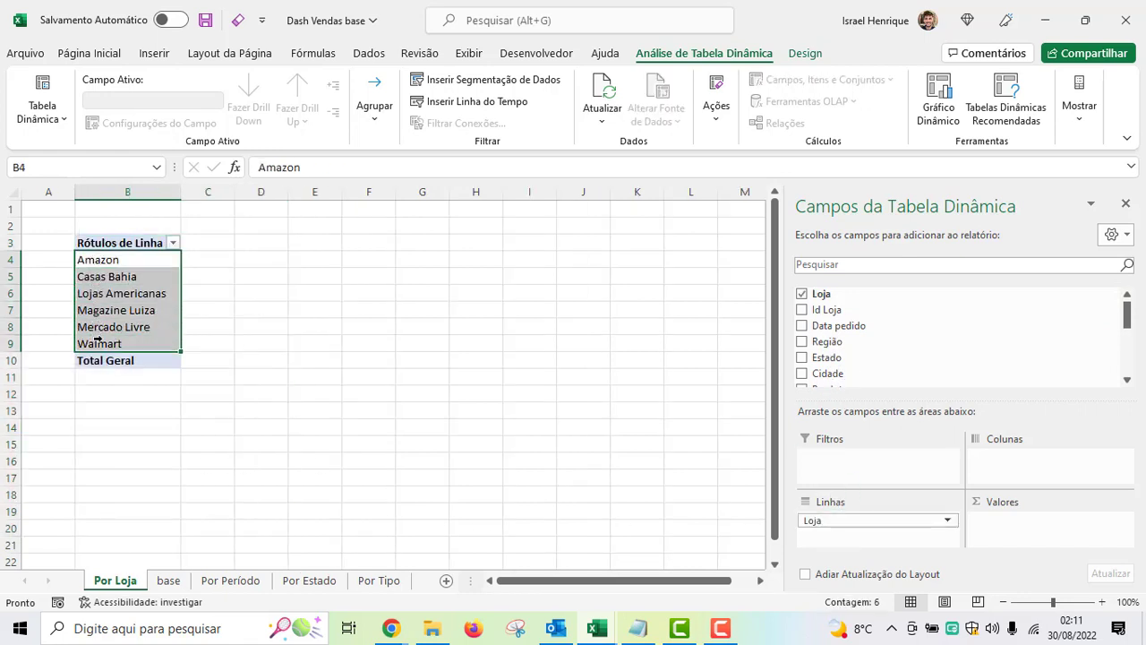
{"action": "left_click", "coordinate": [121, 275]}
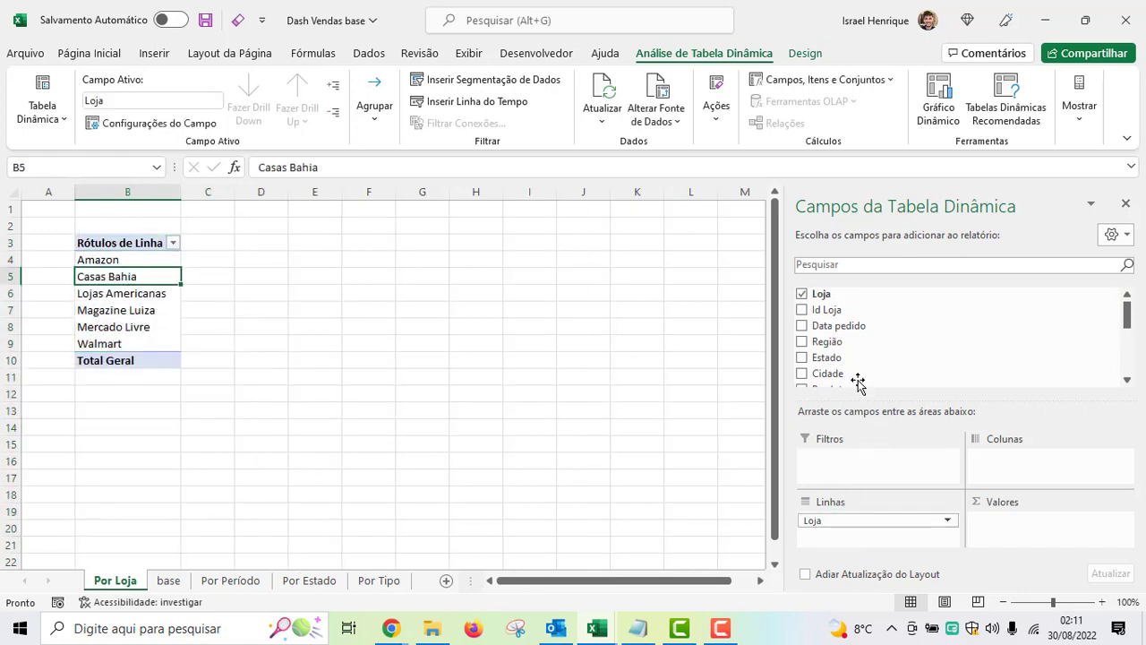
{"action": "scroll", "coordinate": [855, 372], "scroll_direction": "down", "scroll_amount": 1}
{"action": "scroll", "coordinate": [847, 348], "scroll_direction": "down", "scroll_amount": 1}
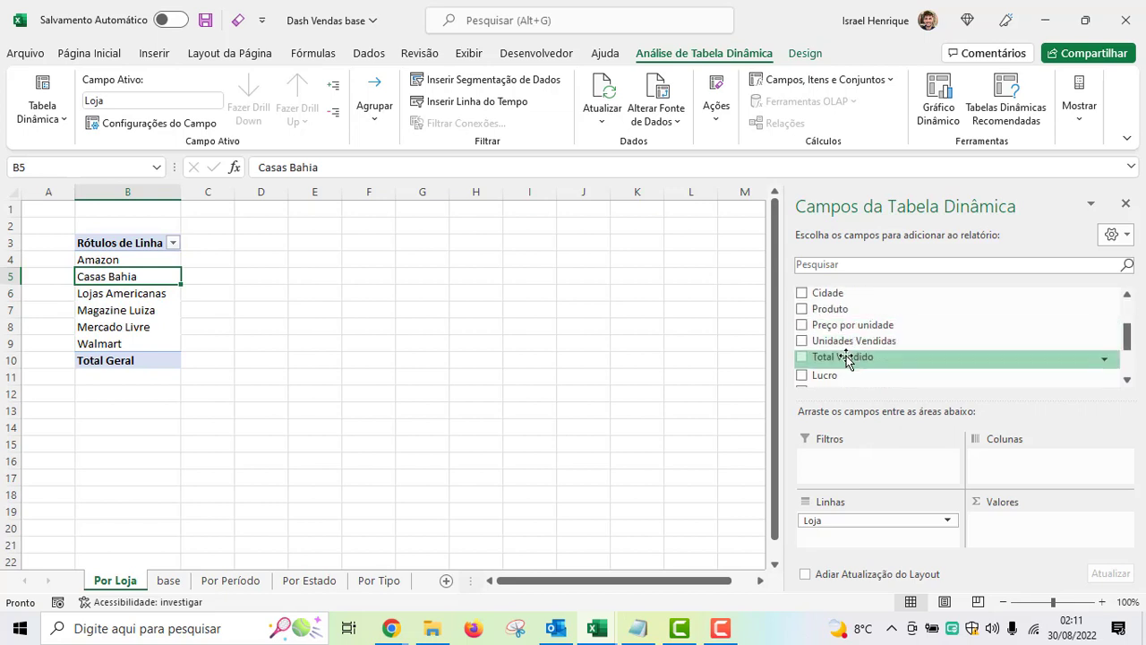
{"action": "left_click_drag", "start_coordinate": [846, 358], "coordinate": [1004, 537]}
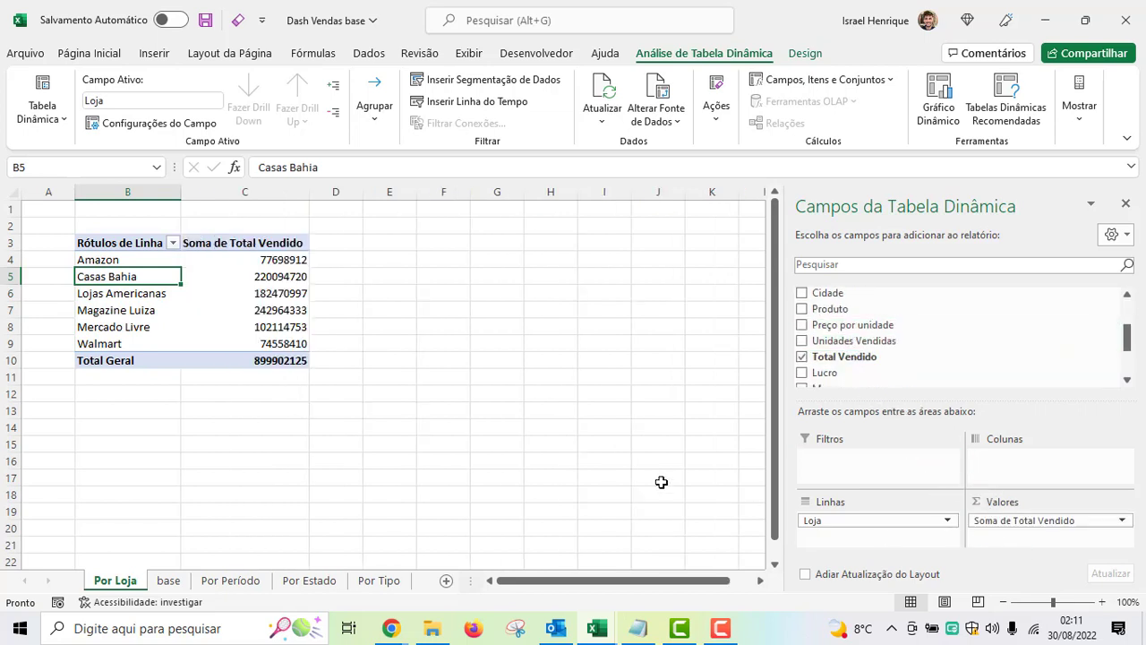
{"action": "left_click", "coordinate": [258, 276]}
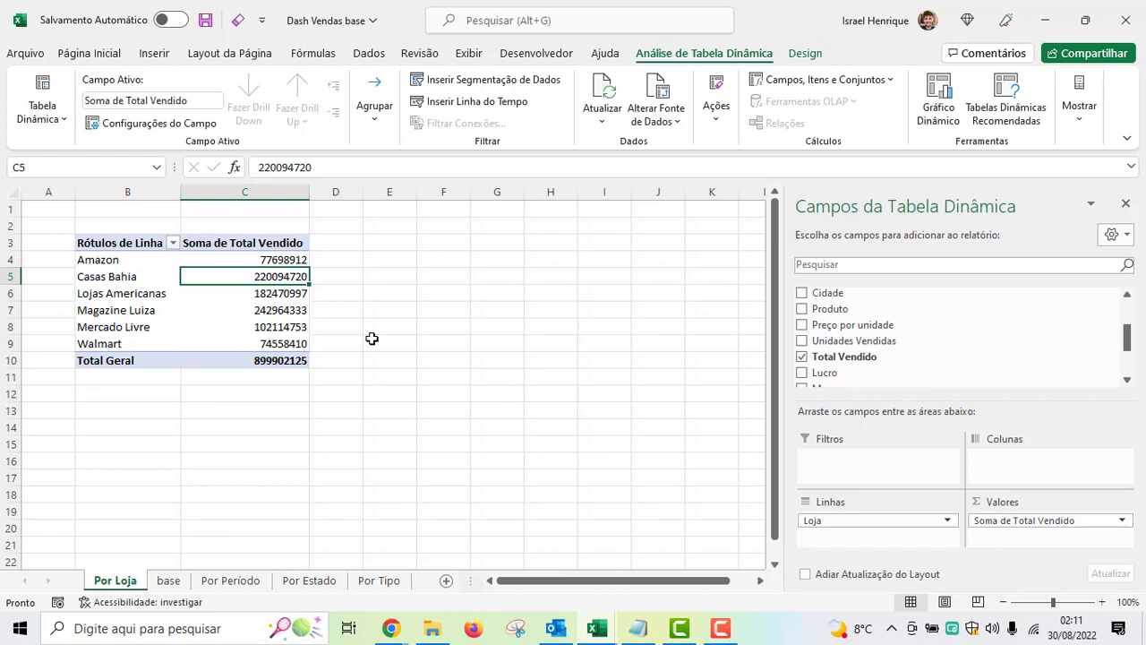
- Format the store sales totals as Moeda (R$) currency, totalling R$ 899.902.125,00
{"action": "right_click", "coordinate": [241, 276]}
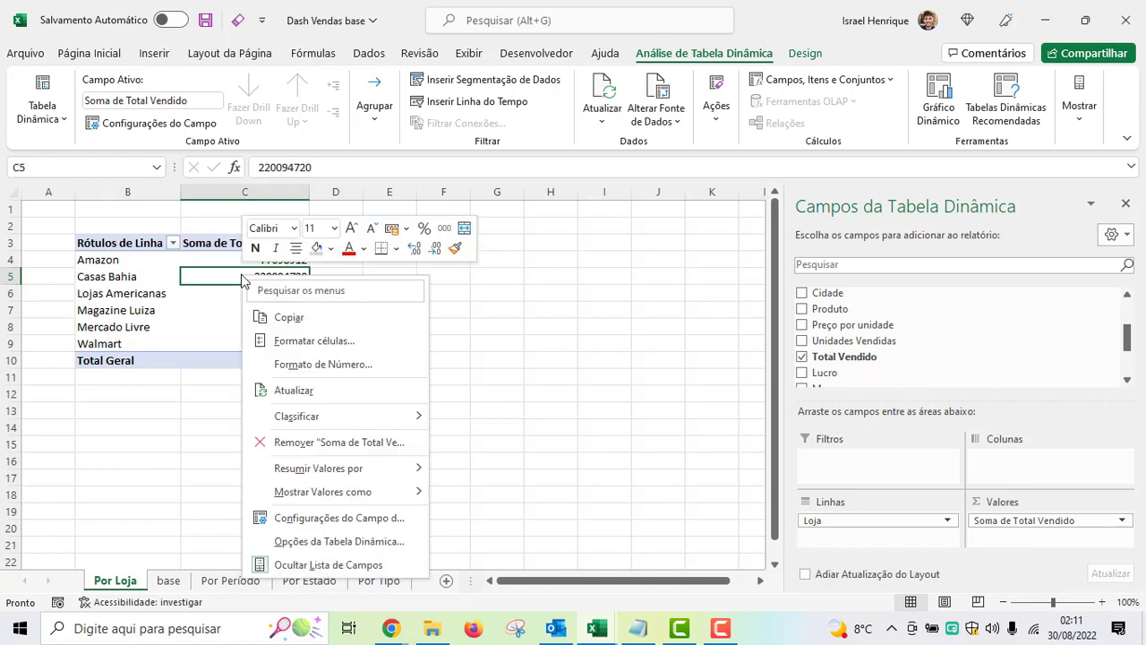
{"action": "left_click", "coordinate": [346, 367]}
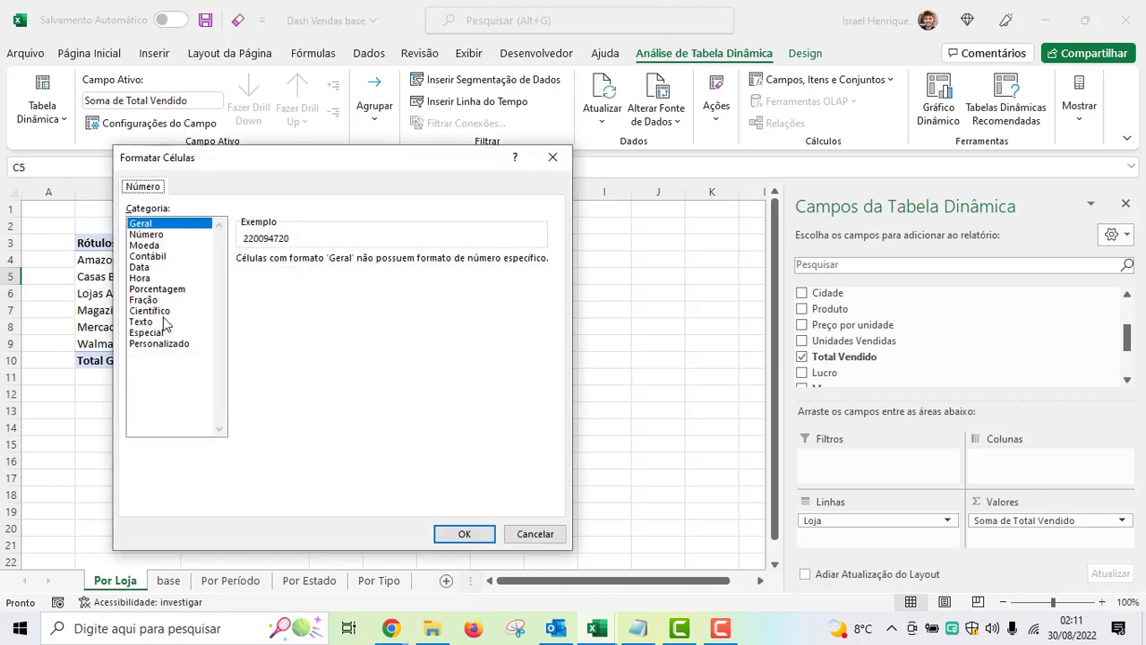
{"action": "left_click", "coordinate": [153, 247]}
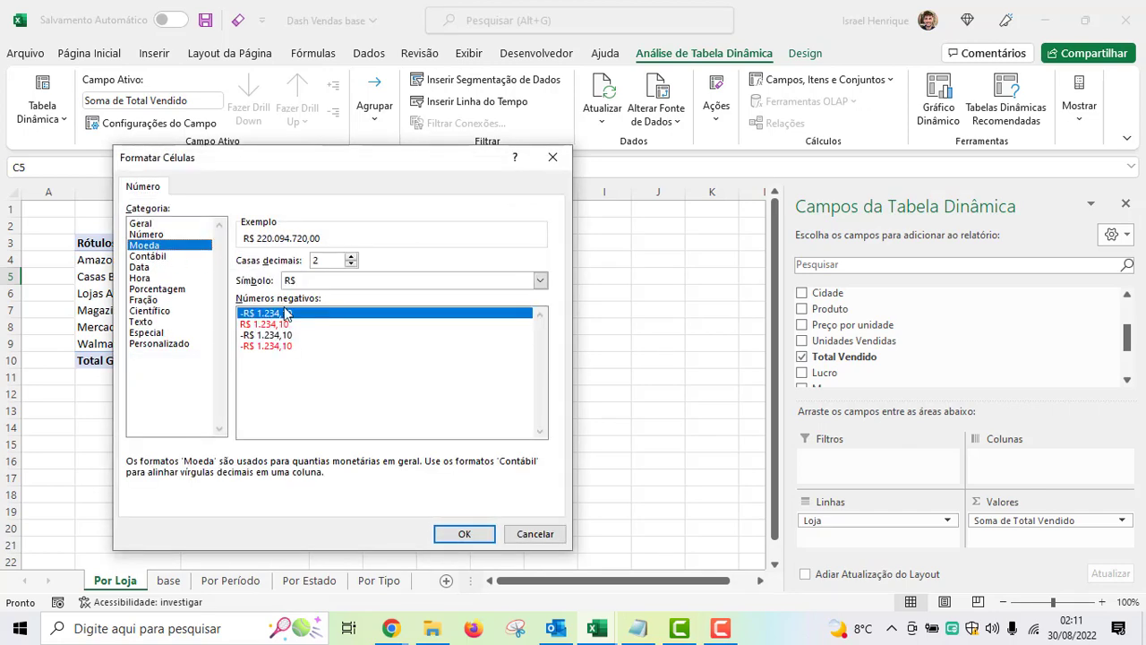
{"action": "left_click", "coordinate": [461, 534]}
{"action": "left_click", "coordinate": [1126, 202]}
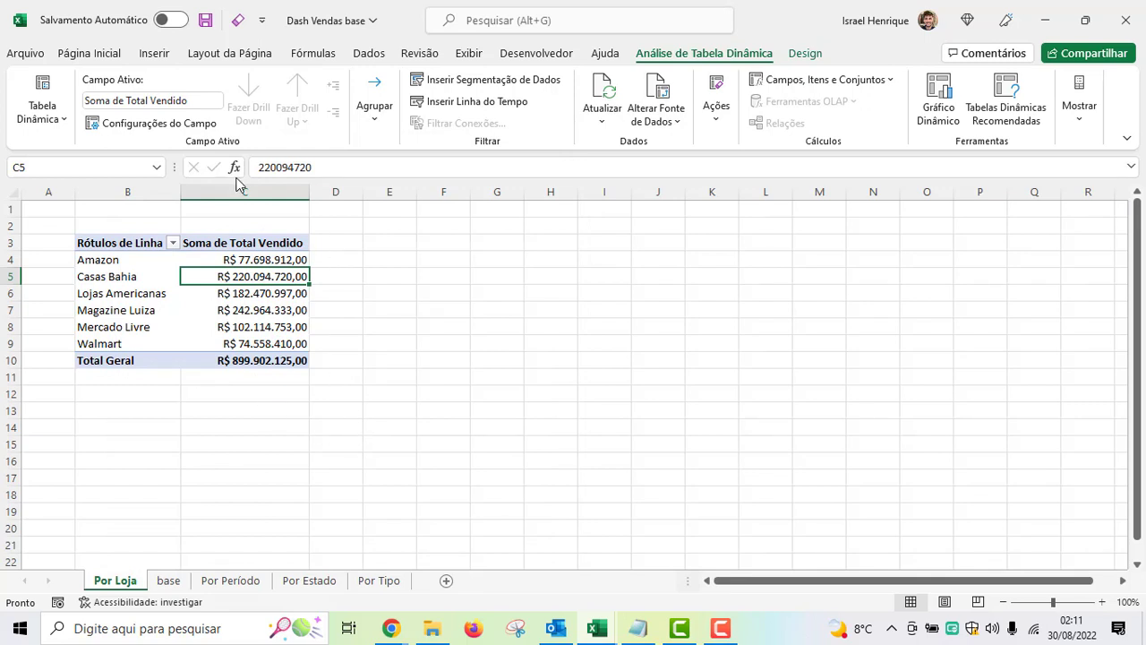
{"action": "left_click", "coordinate": [238, 294]}
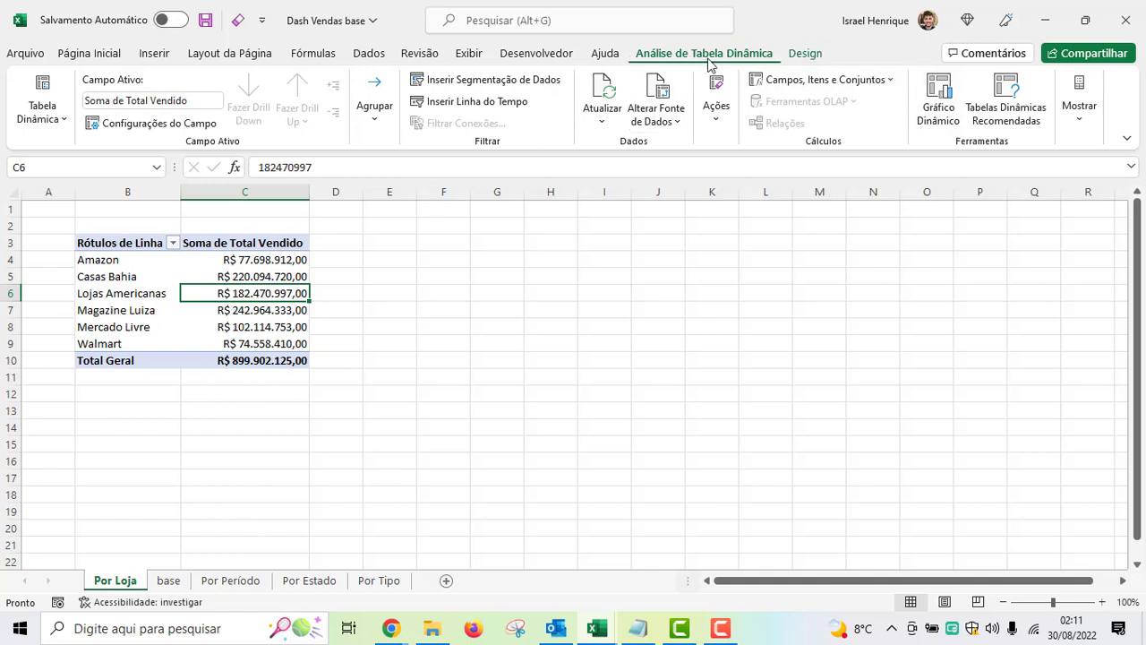
- Insert a clustered horizontal bar pivot chart of store sales beside the pivot
{"action": "left_click", "coordinate": [938, 100]}
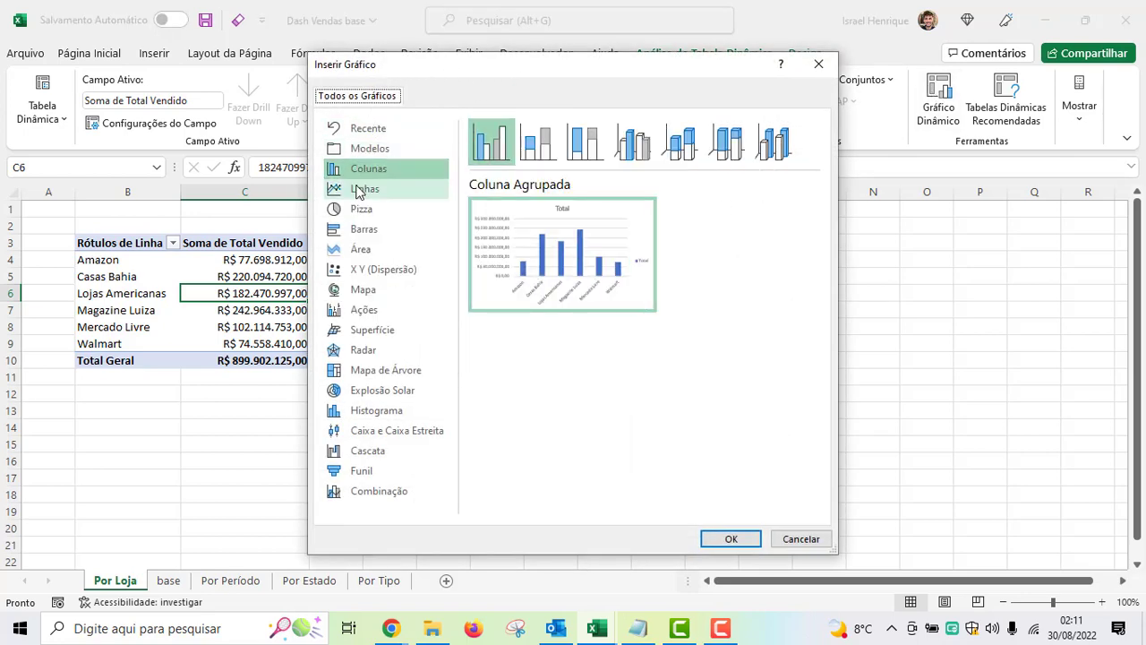
{"action": "left_click", "coordinate": [363, 230]}
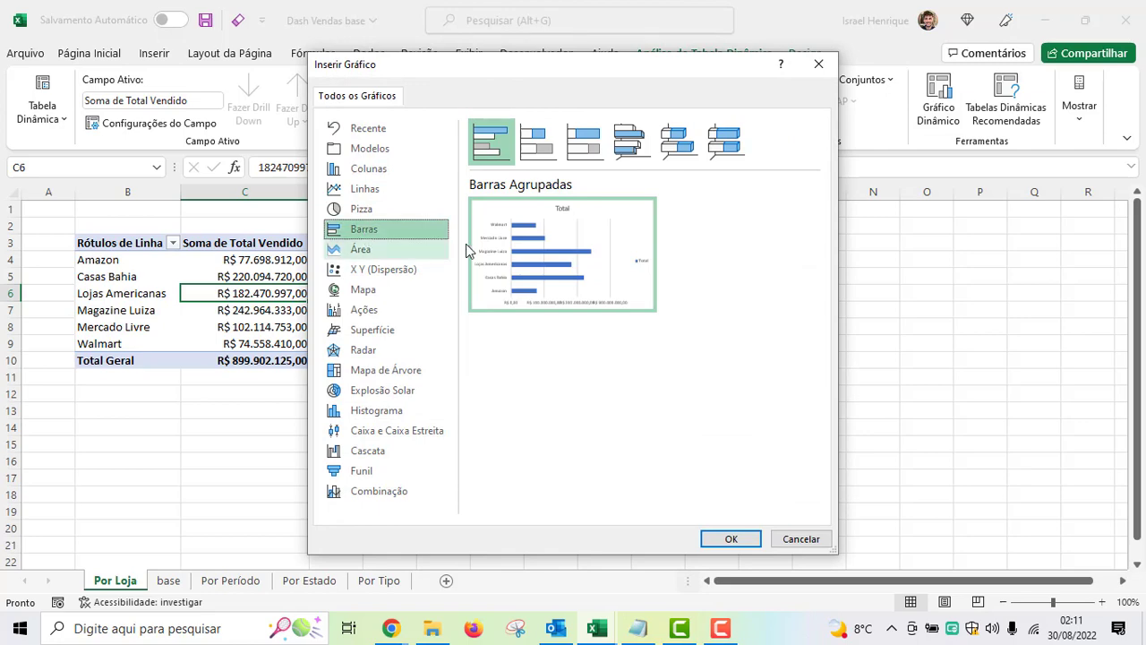
{"action": "left_click", "coordinate": [731, 538]}
{"action": "left_click_drag", "start_coordinate": [535, 266], "coordinate": [510, 230]}
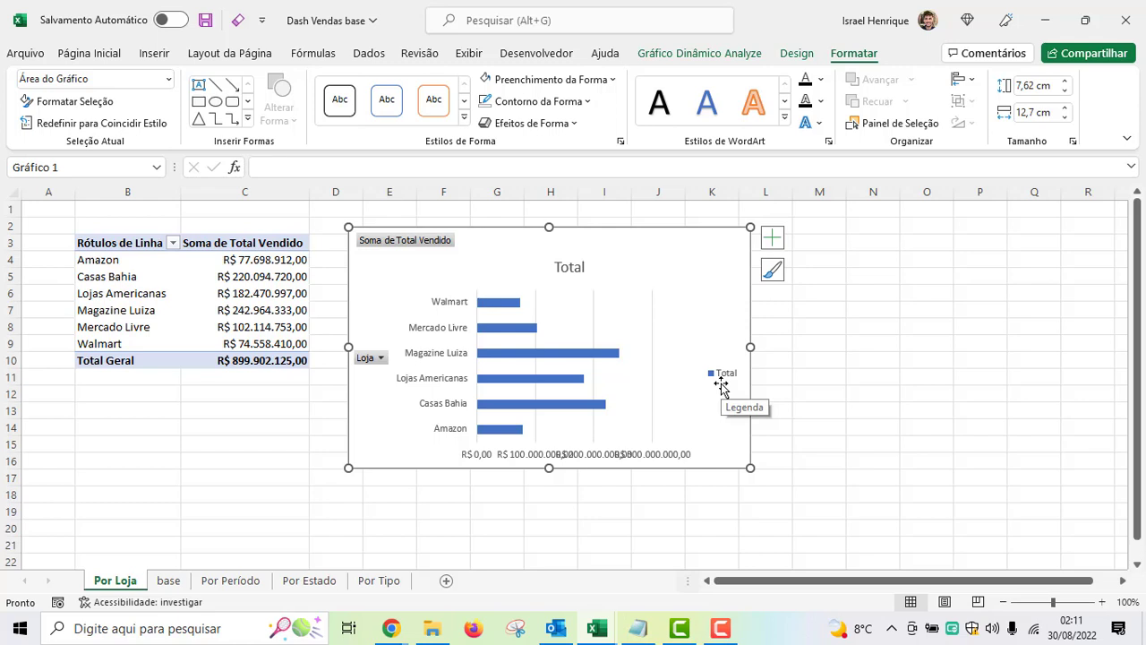
- Delete the bar chart's horizontal value axis, Total title and Total legend
{"action": "left_click", "coordinate": [557, 455]}
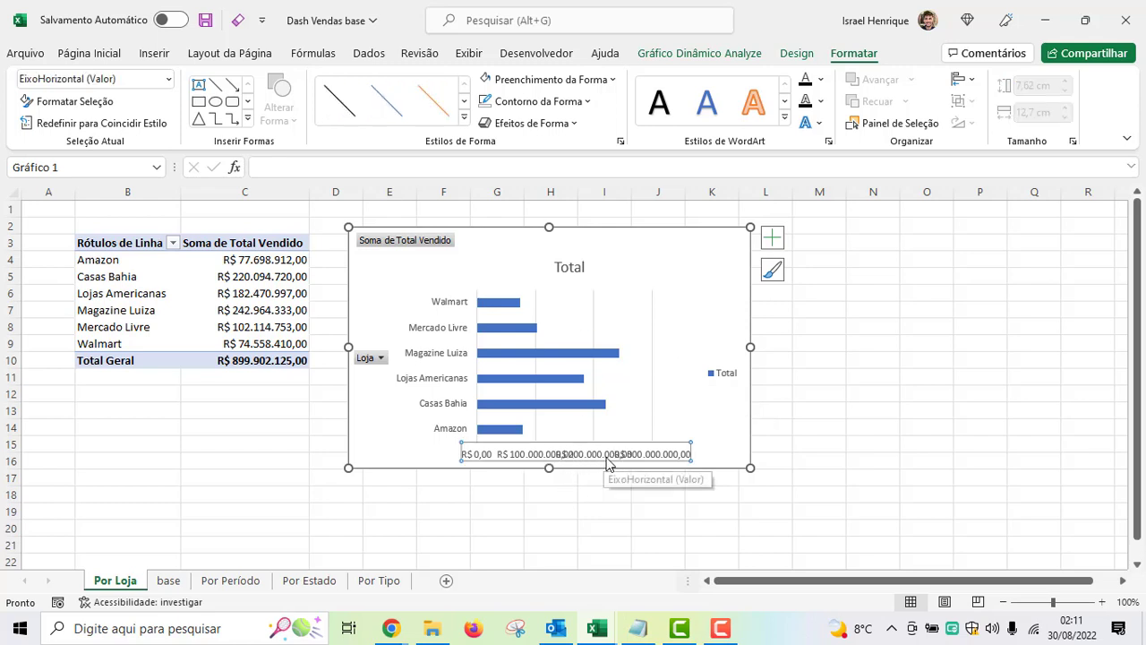
{"action": "key", "text": "Delete"}
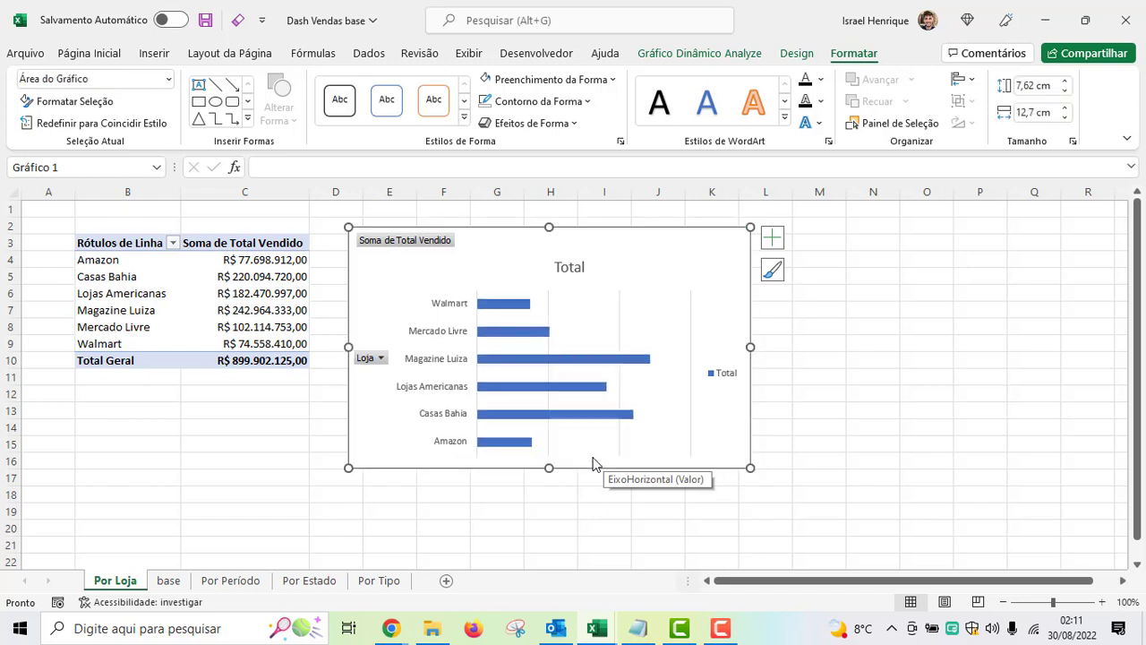
{"action": "left_click", "coordinate": [578, 273]}
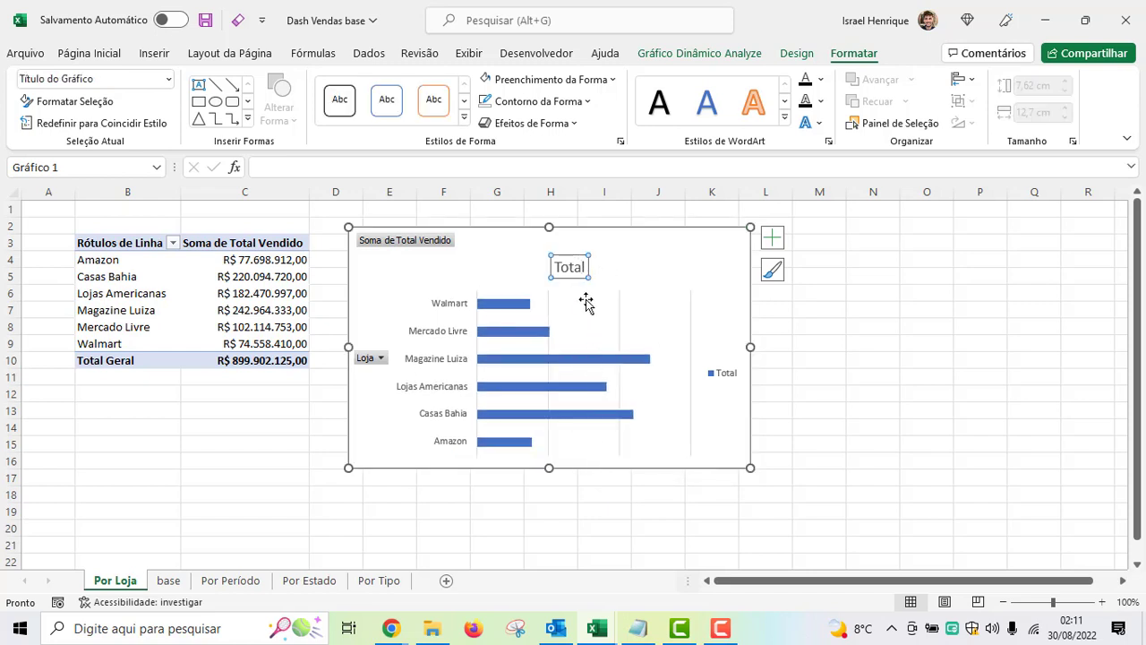
{"action": "key", "text": "Delete"}
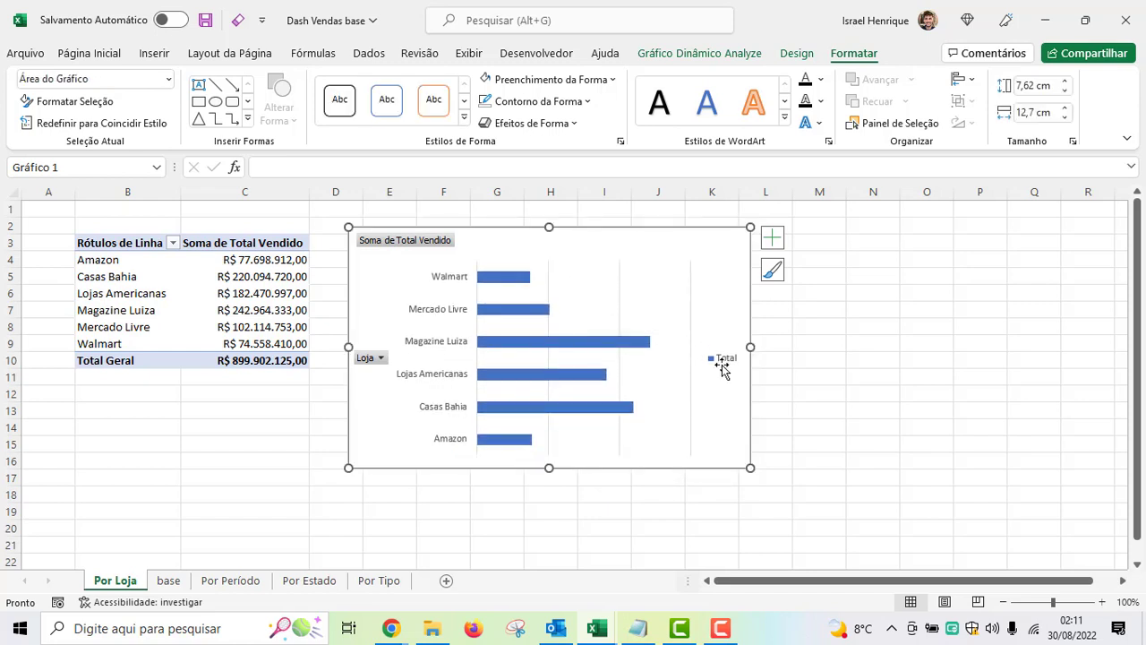
{"action": "left_click", "coordinate": [725, 361]}
{"action": "key", "text": "Delete"}
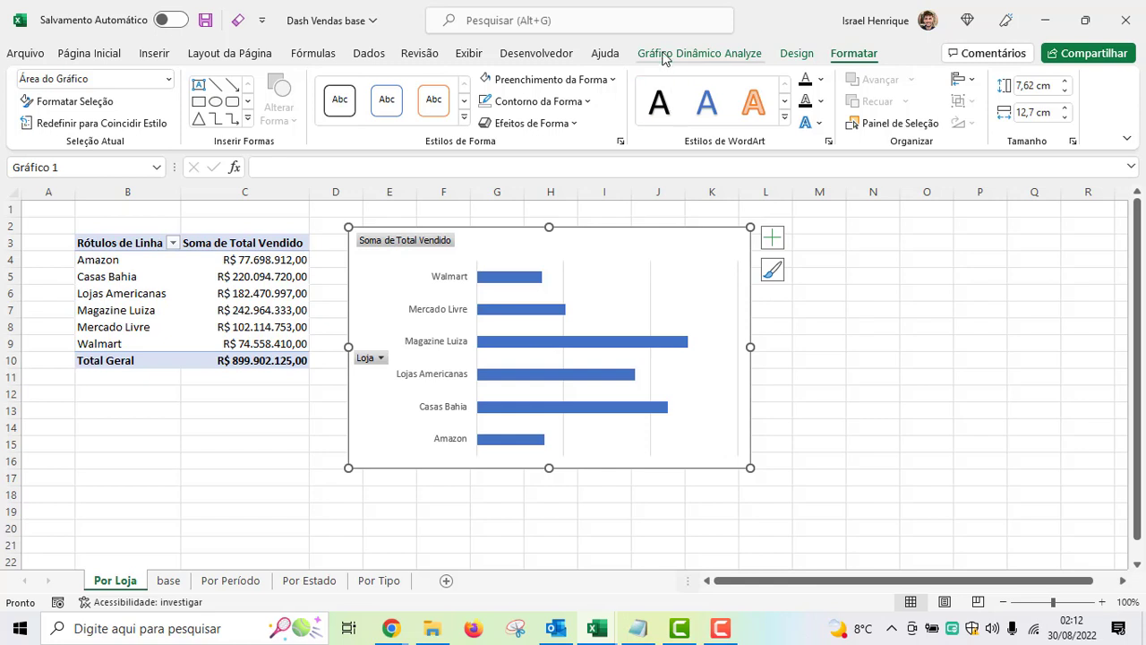
- Hide all pivot field buttons on the bar chart
{"action": "left_click", "coordinate": [711, 56]}
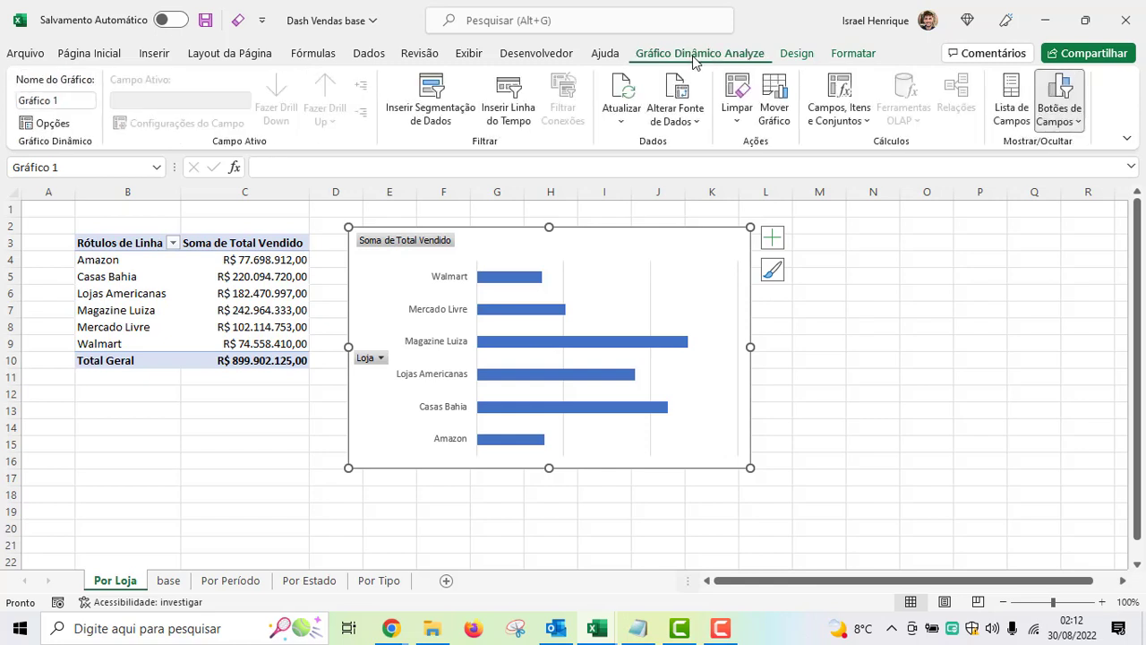
{"action": "left_click", "coordinate": [1080, 123]}
{"action": "left_click", "coordinate": [943, 271]}
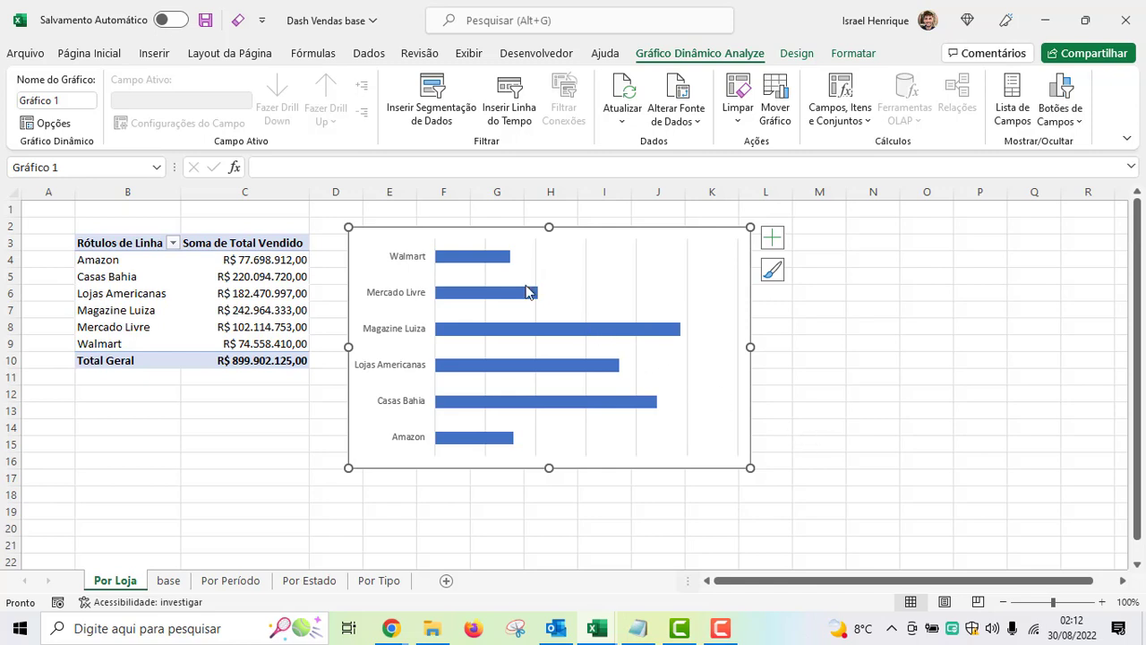
{"action": "left_click", "coordinate": [550, 259]}
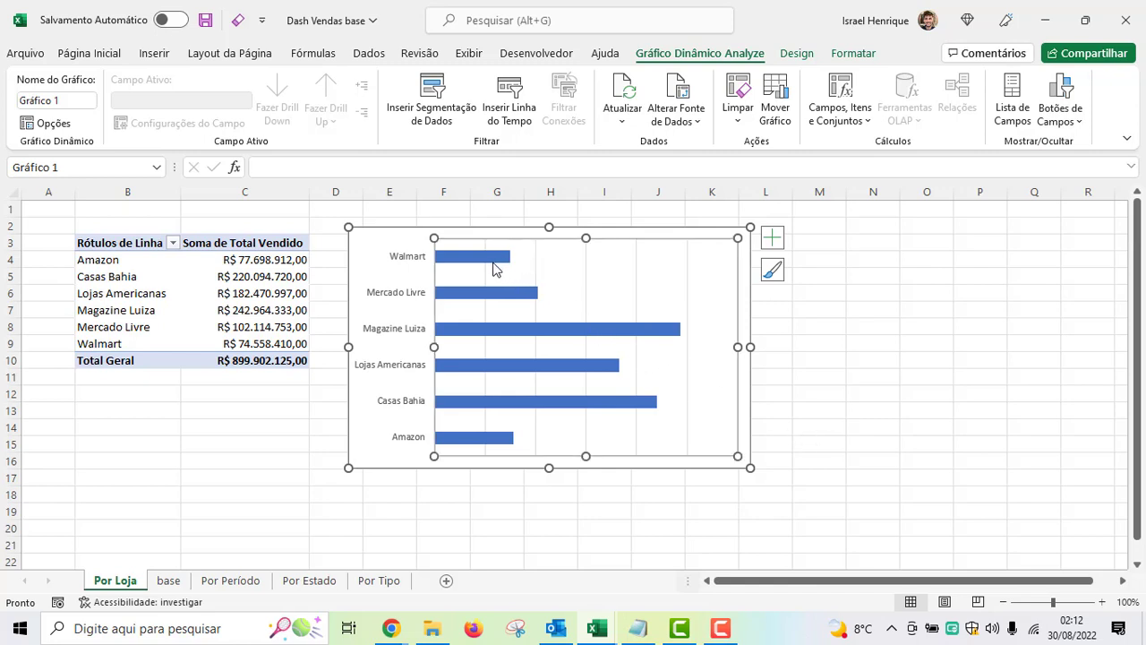
{"action": "left_click", "coordinate": [490, 261]}
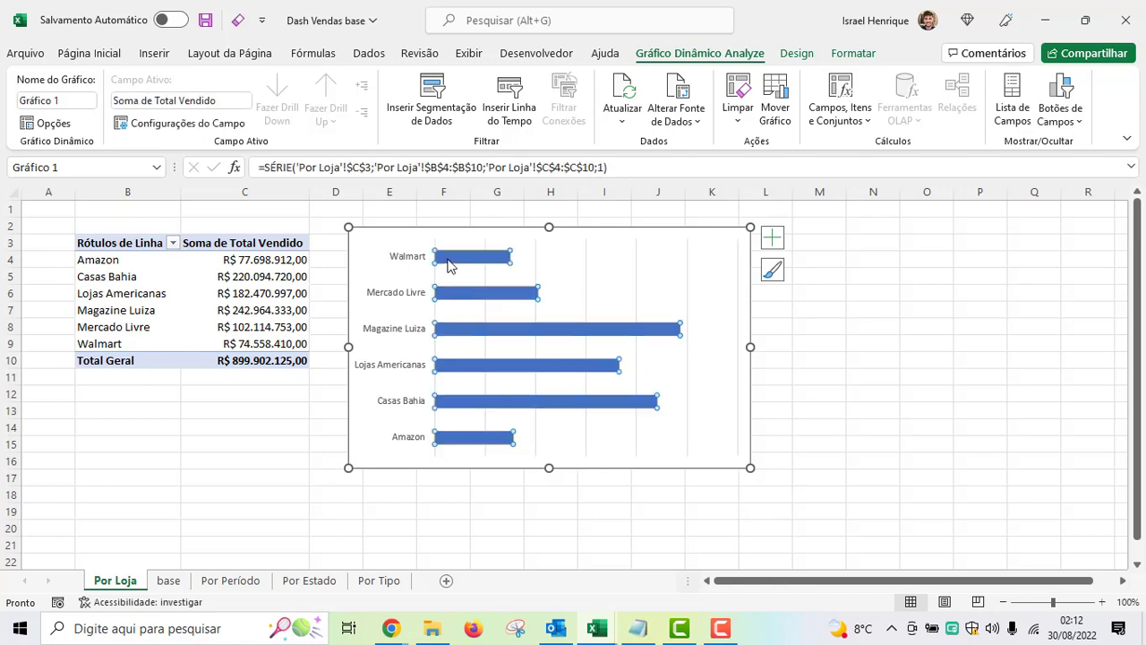
- In Format Data Series, lower the bars' gap width from 182% to 43%
{"action": "mouse_move", "coordinate": [475, 265]}
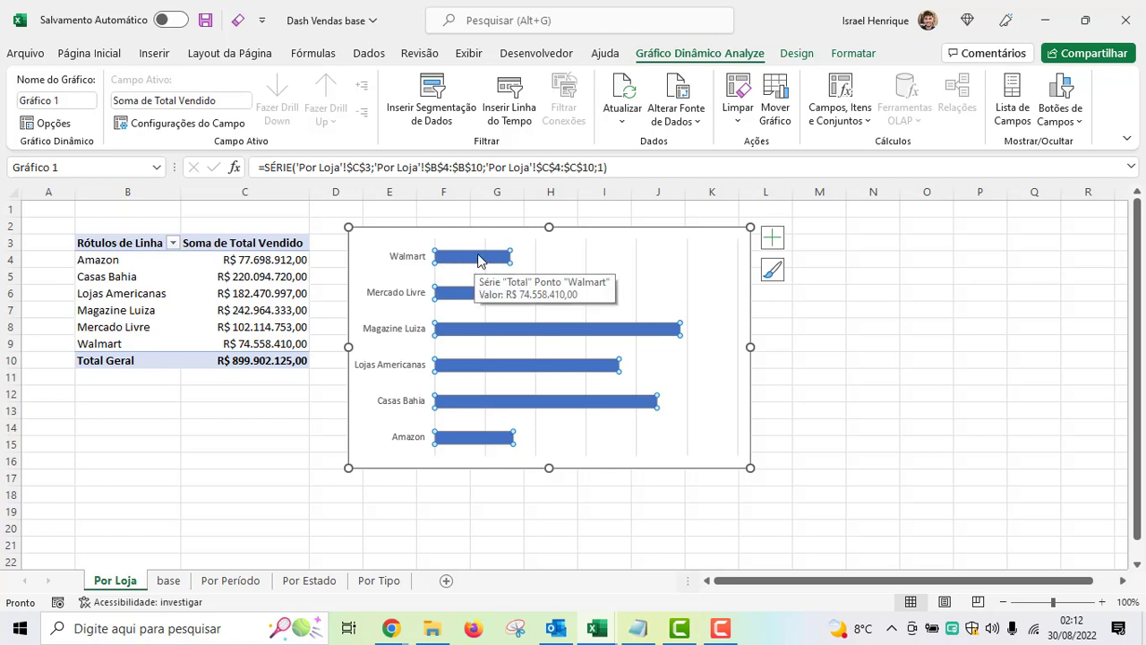
{"action": "right_click", "coordinate": [478, 260]}
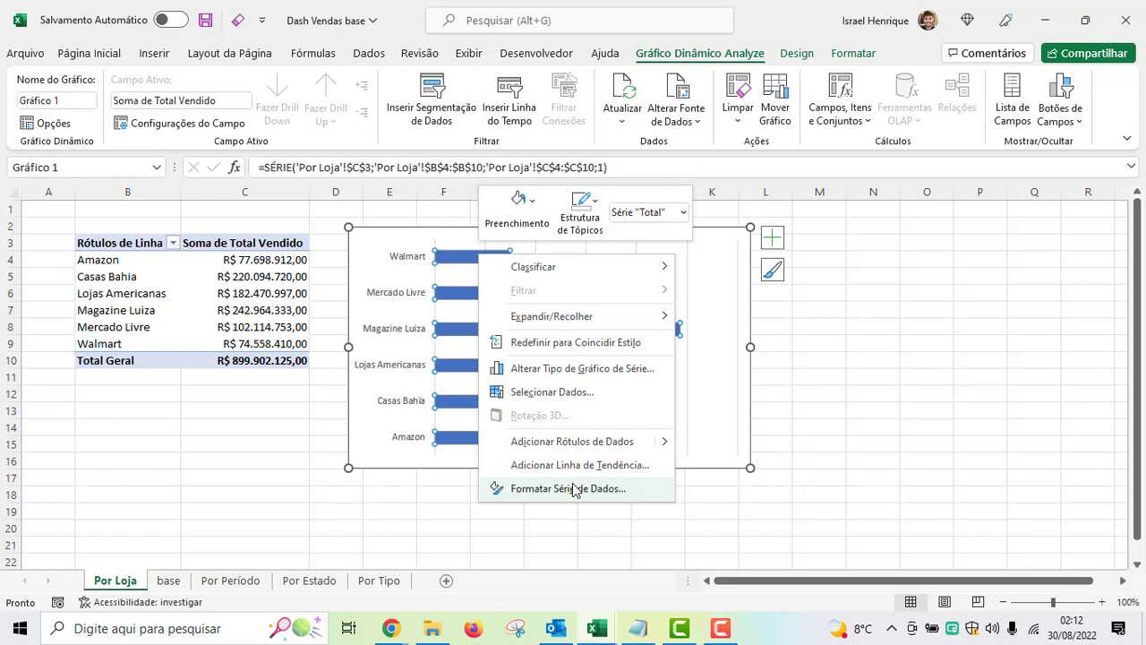
{"action": "left_click", "coordinate": [574, 489]}
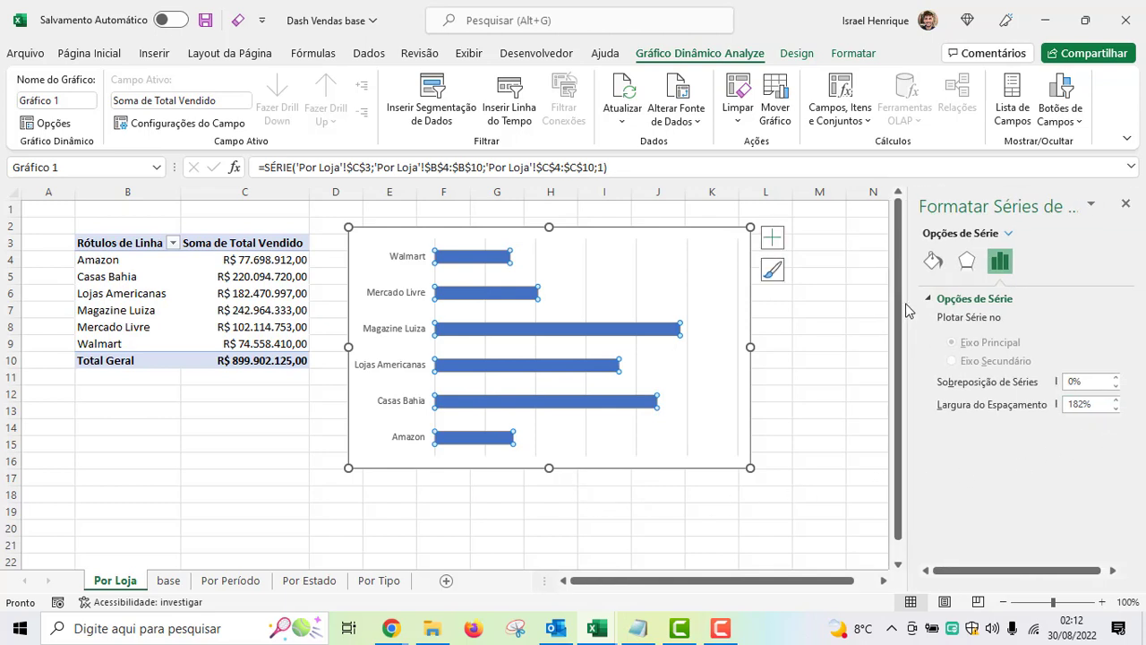
{"action": "left_click_drag", "start_coordinate": [910, 306], "coordinate": [814, 313]}
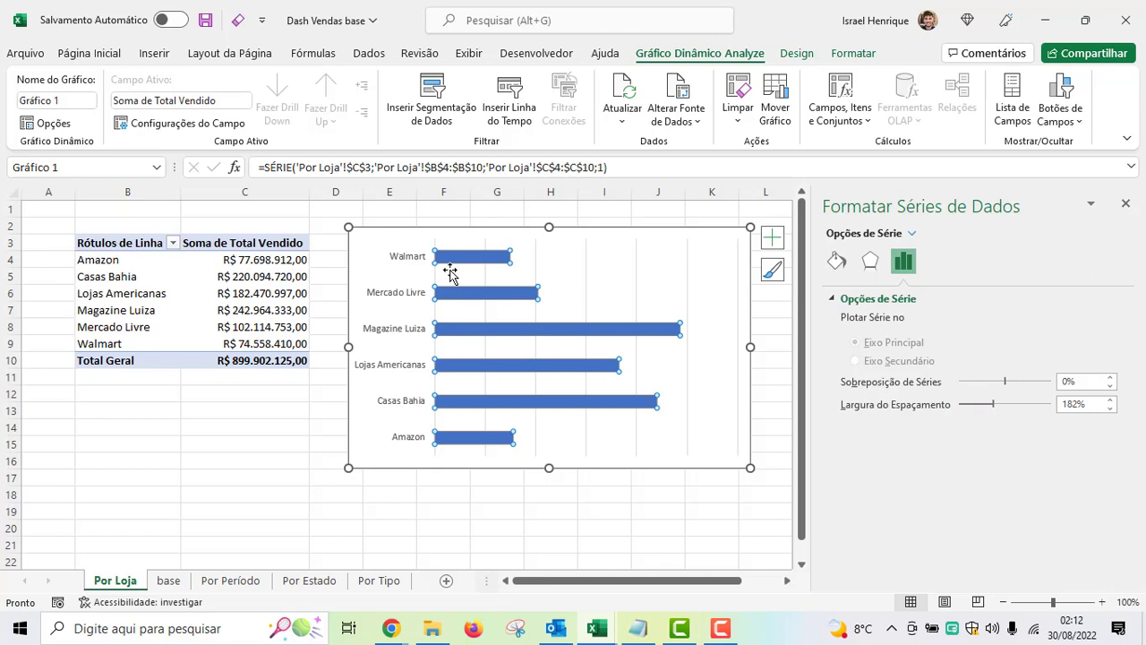
{"action": "left_click", "coordinate": [1110, 409]}
{"action": "left_click", "coordinate": [1110, 409]}
{"action": "left_click", "coordinate": [1111, 408]}
{"action": "left_click", "coordinate": [1111, 410]}
{"action": "left_click", "coordinate": [1111, 409]}
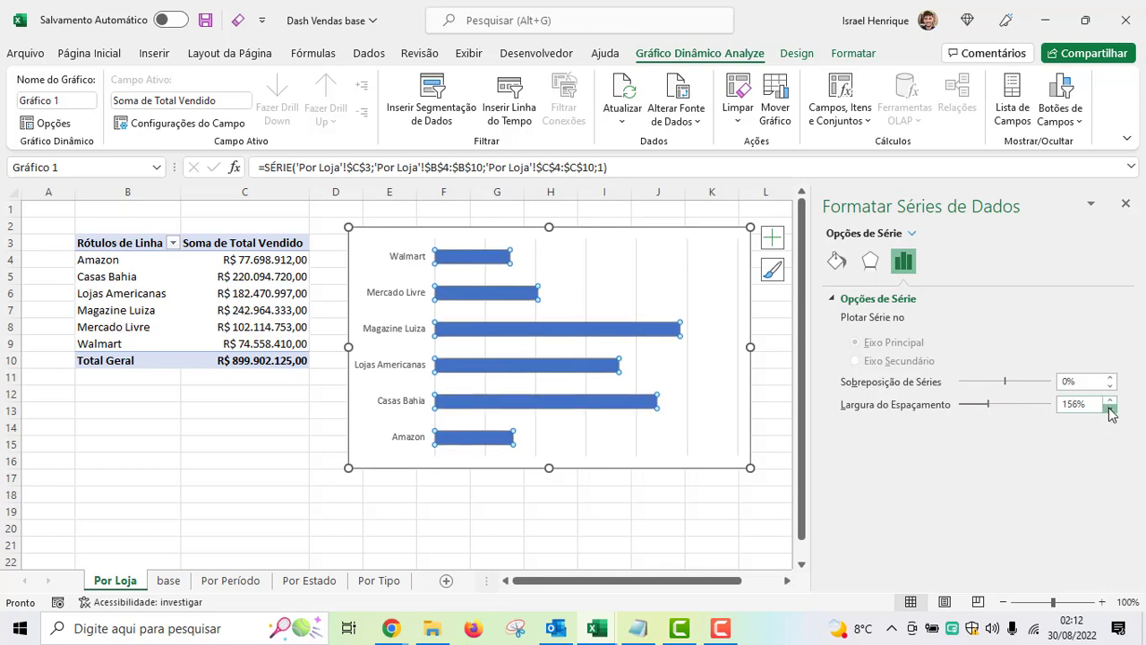
{"action": "left_click", "coordinate": [1110, 409]}
{"action": "left_click", "coordinate": [1110, 409]}
{"action": "left_click", "coordinate": [1110, 409]}
{"action": "left_click", "coordinate": [1110, 409]}
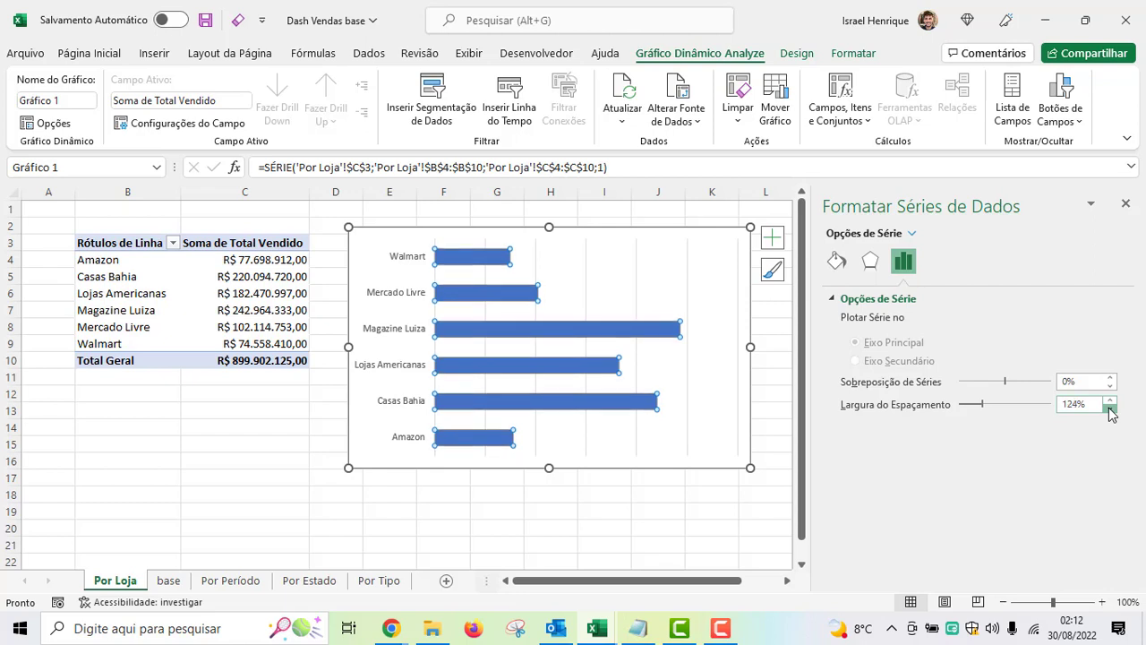
{"action": "left_click", "coordinate": [1111, 410]}
{"action": "left_click", "coordinate": [1111, 410]}
{"action": "left_click", "coordinate": [1111, 409]}
{"action": "left_click", "coordinate": [1110, 409]}
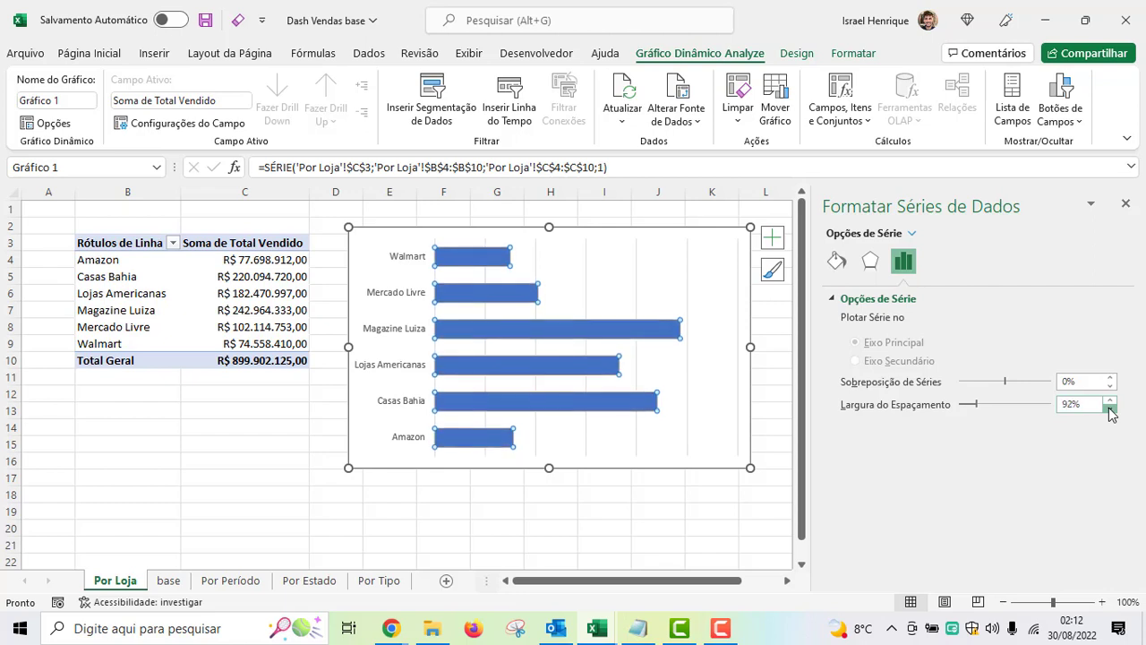
{"action": "left_click", "coordinate": [1111, 410]}
{"action": "left_click", "coordinate": [1110, 409]}
{"action": "left_click", "coordinate": [1111, 410]}
{"action": "left_click", "coordinate": [1111, 409]}
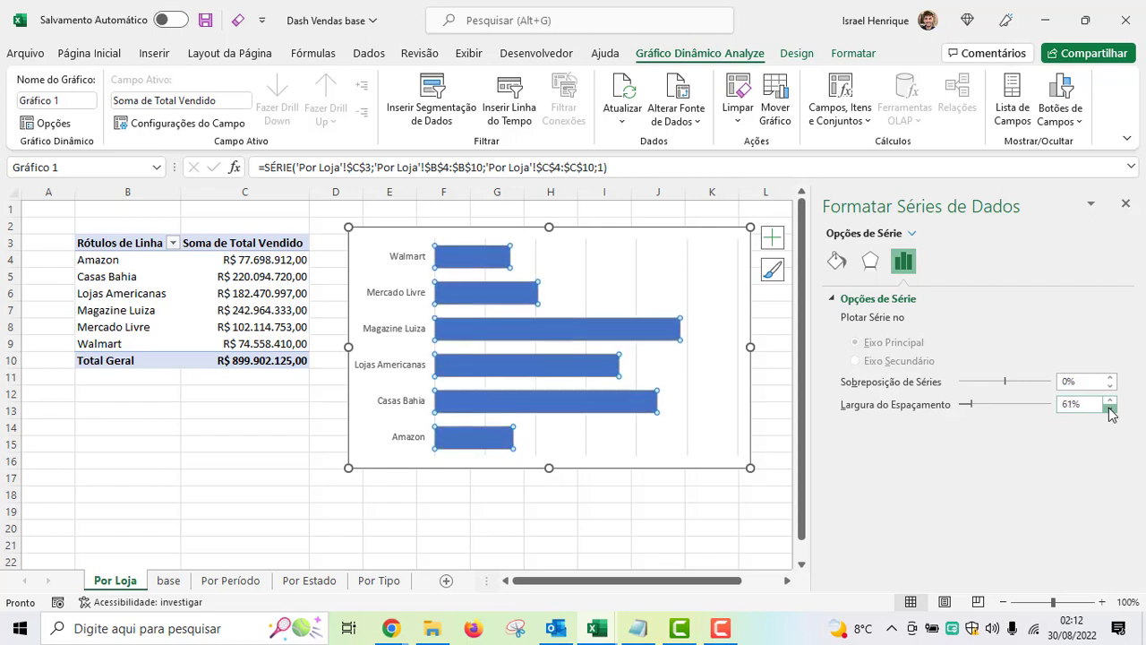
{"action": "left_click", "coordinate": [1111, 409]}
{"action": "left_click", "coordinate": [1111, 410]}
{"action": "left_click", "coordinate": [1110, 410]}
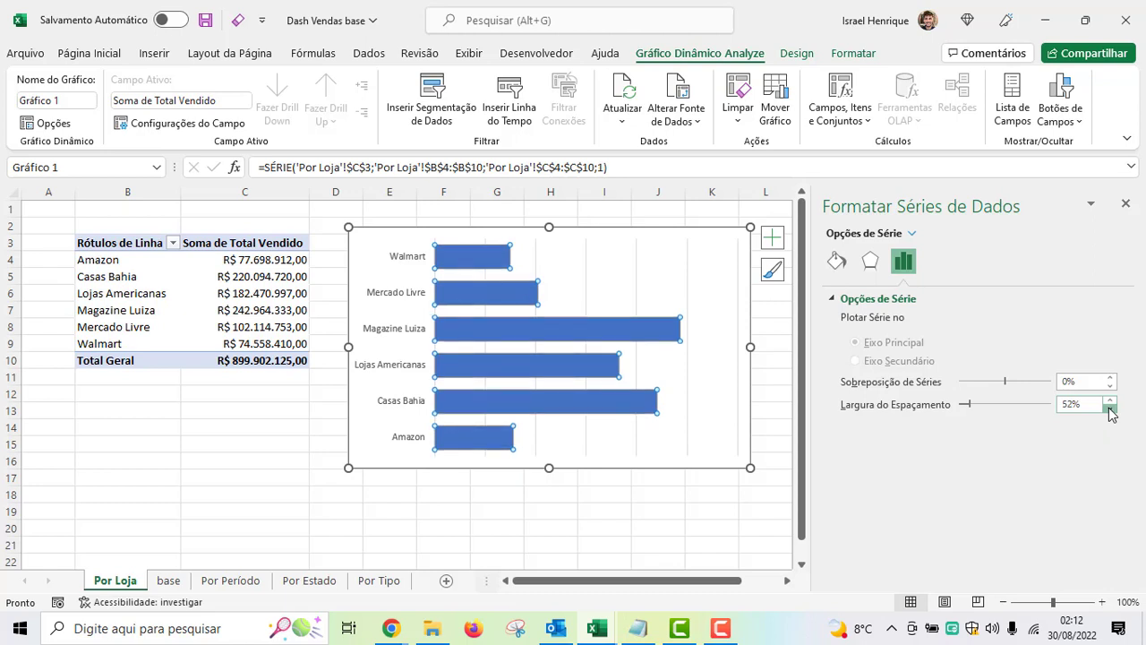
{"action": "left_click", "coordinate": [1111, 409]}
{"action": "left_click", "coordinate": [1111, 410]}
{"action": "left_click", "coordinate": [1110, 409]}
{"action": "left_click", "coordinate": [1111, 409]}
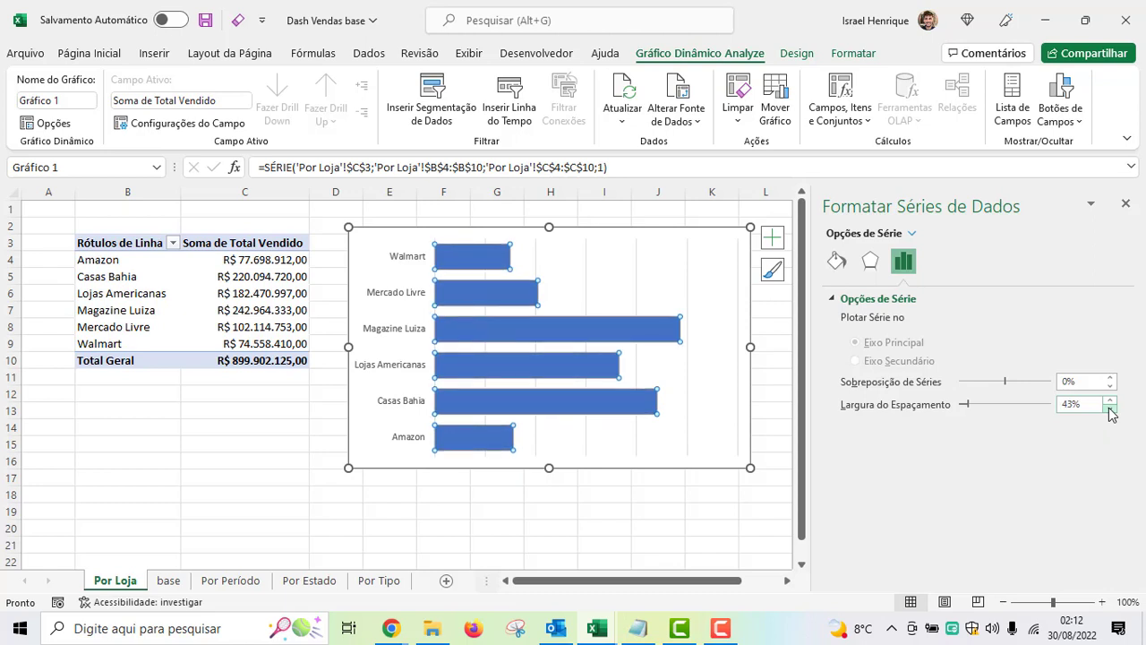
- Add R$ value labels to every store bar, e.g. R$ 242.964.333,00 for Magazine Luiza
{"action": "right_click", "coordinate": [491, 255]}
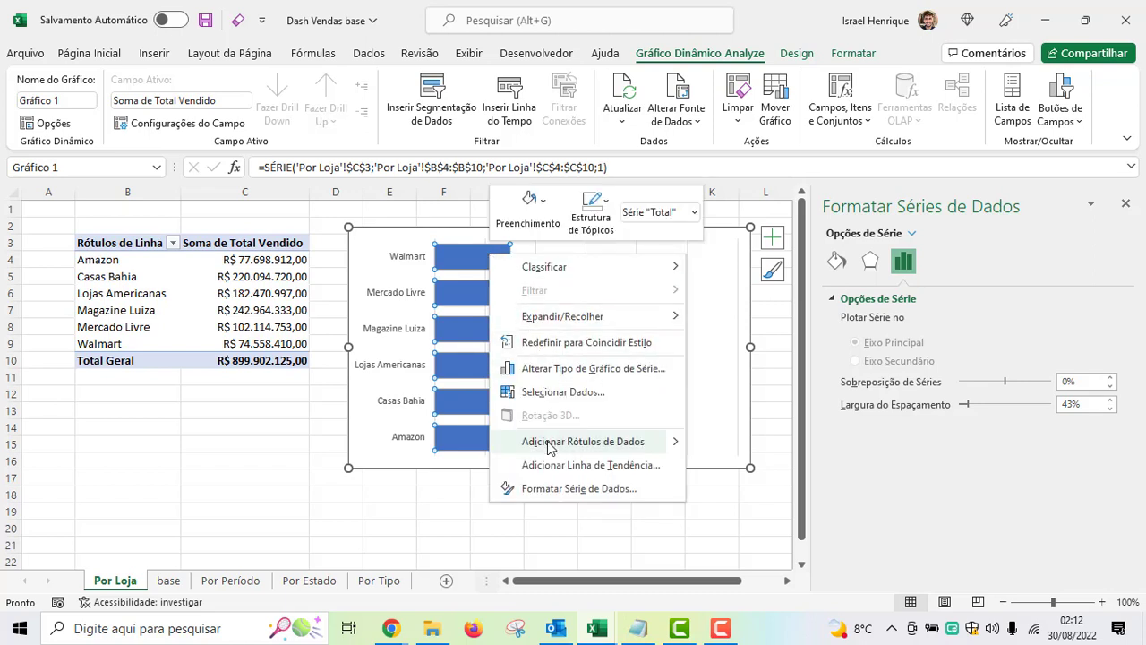
{"action": "left_click", "coordinate": [578, 442]}
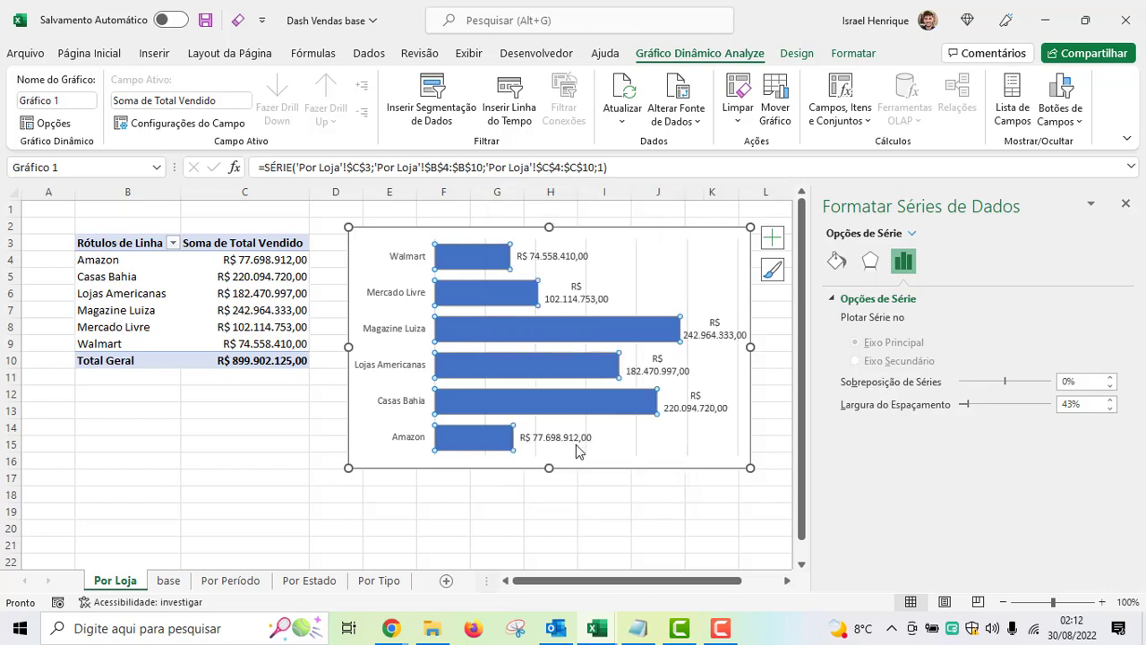
{"action": "left_click", "coordinate": [560, 293]}
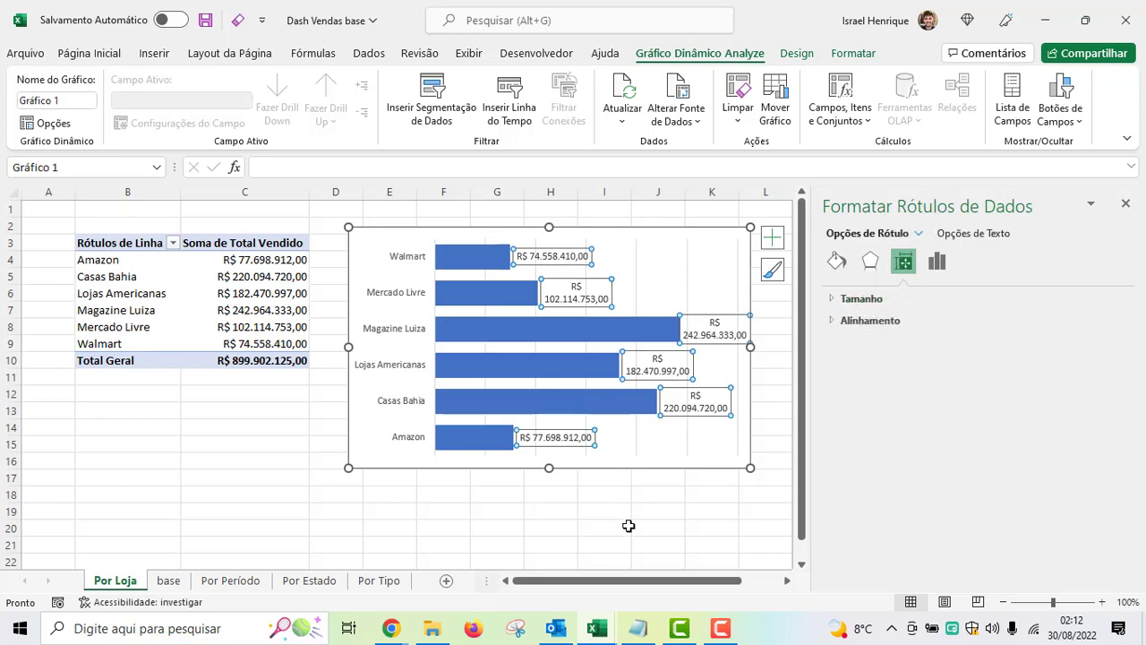
{"action": "left_click", "coordinate": [1126, 206]}
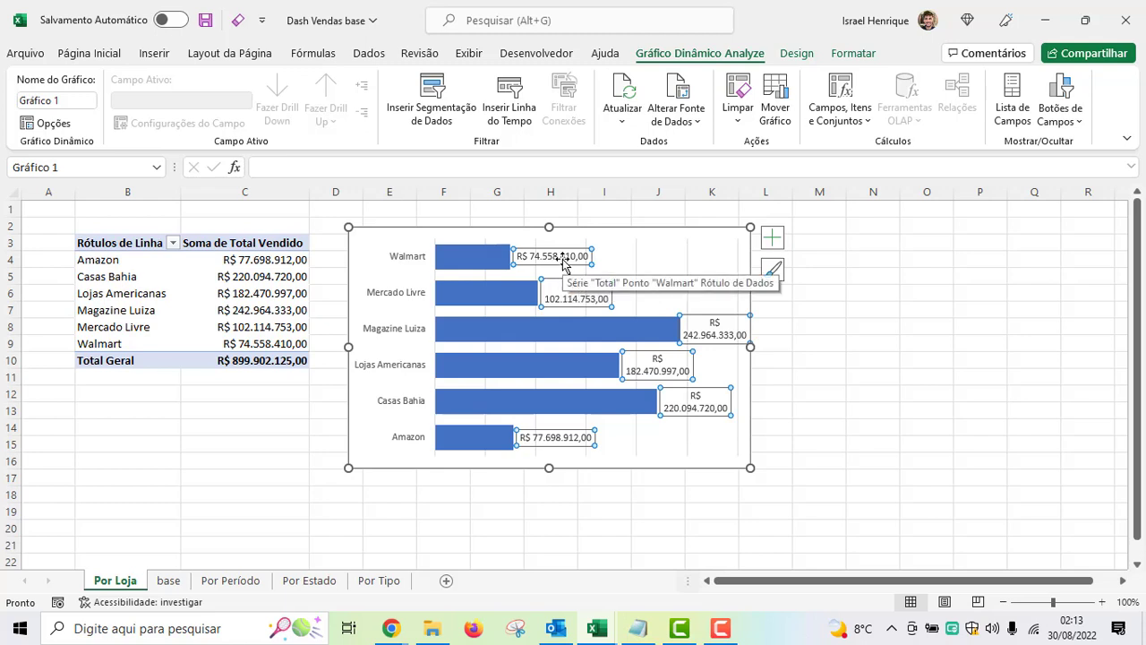
{"action": "right_click", "coordinate": [563, 262]}
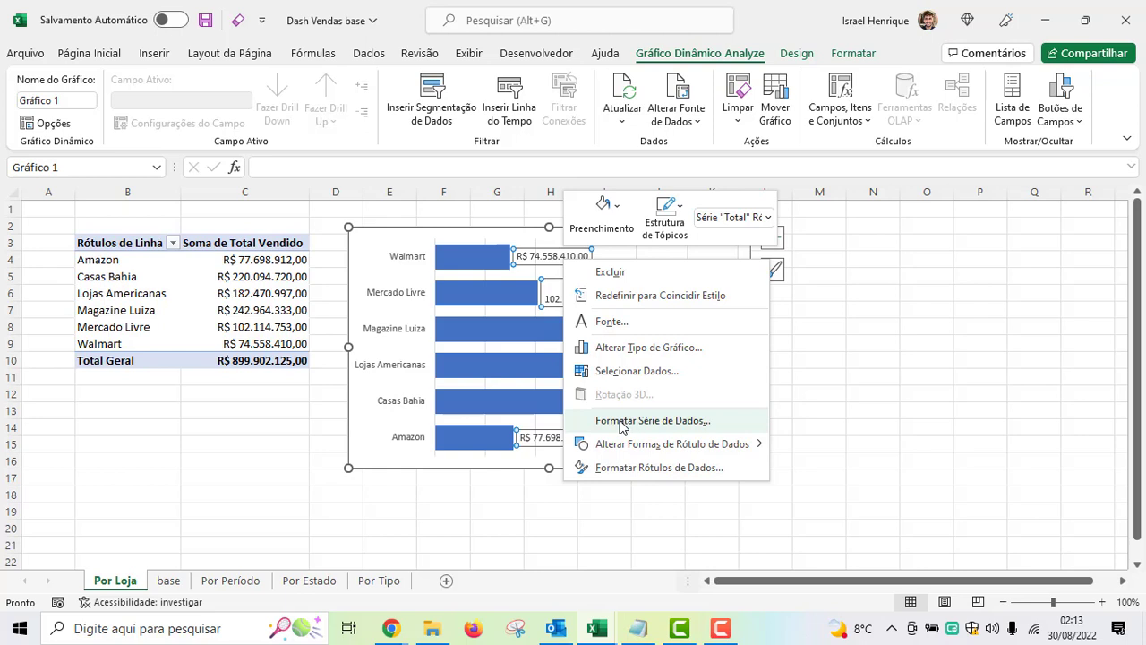
- Set the data labels' number category to Personalizado with the R$ #.##0,00 format
{"action": "left_click", "coordinate": [683, 479]}
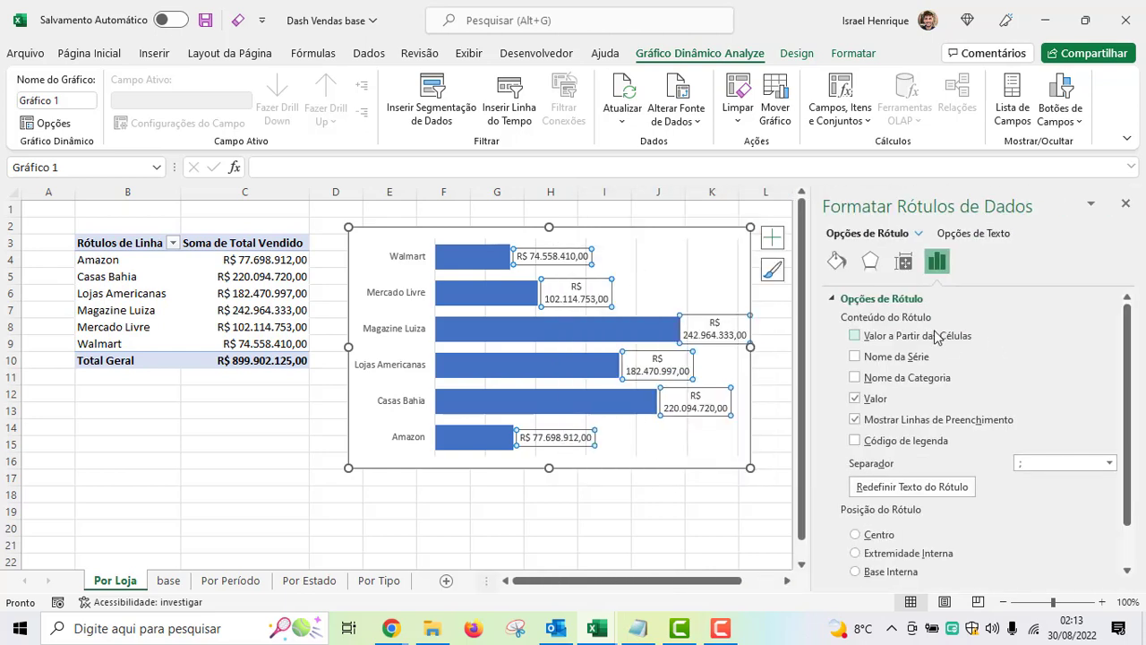
{"action": "scroll", "coordinate": [904, 341], "scroll_direction": "down", "scroll_amount": 2}
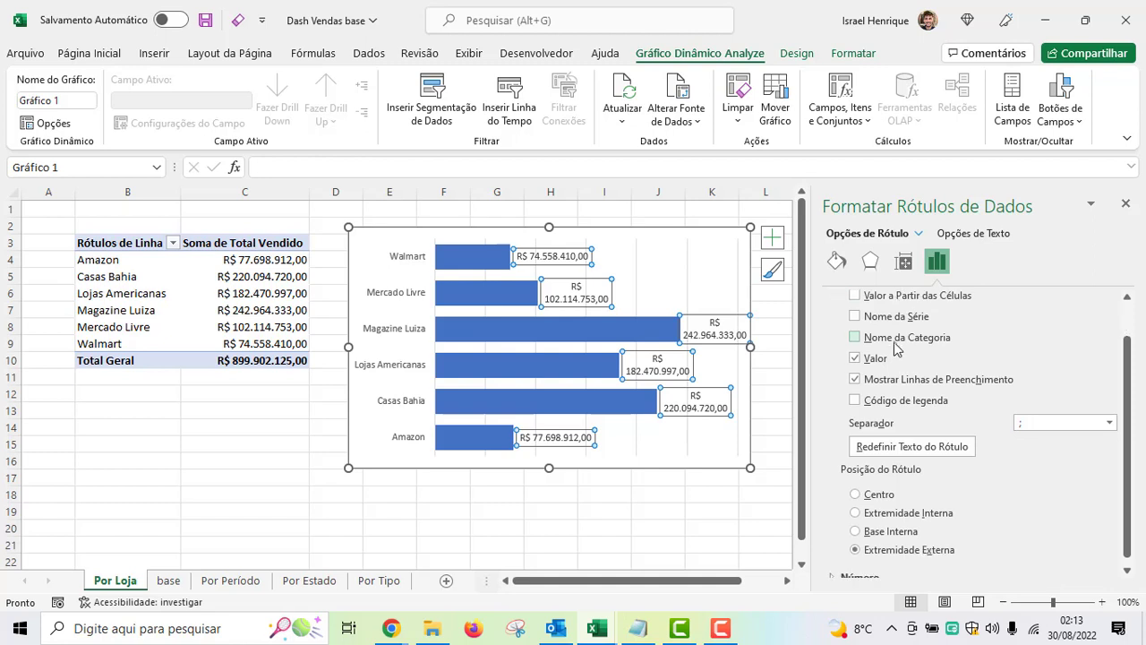
{"action": "left_click", "coordinate": [833, 572]}
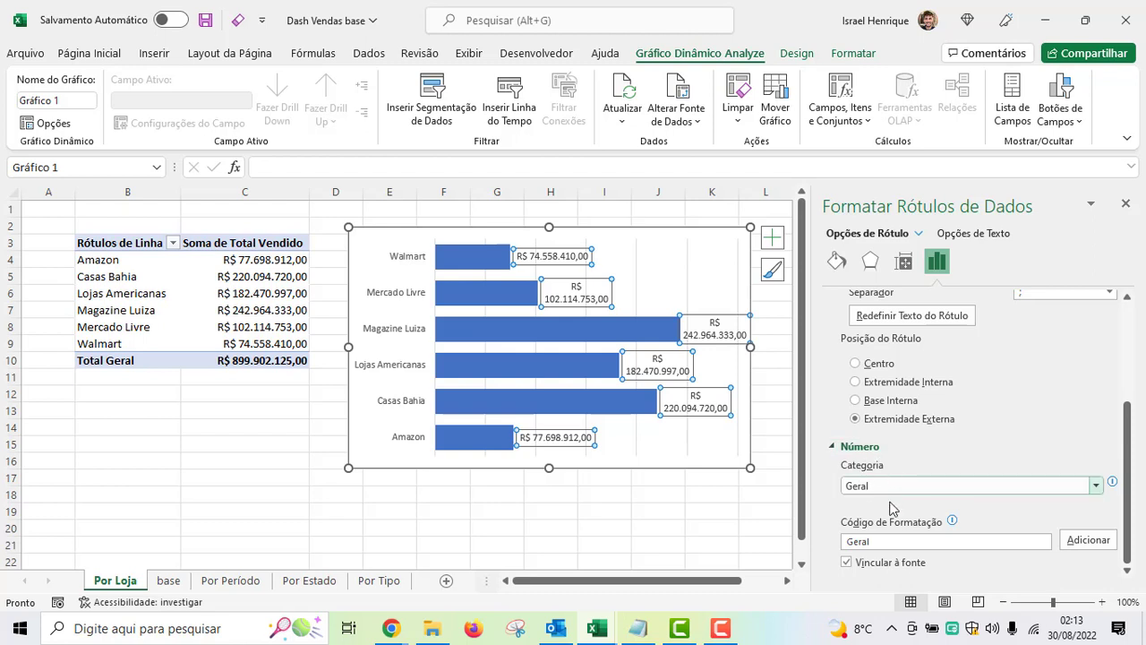
{"action": "left_click", "coordinate": [893, 488]}
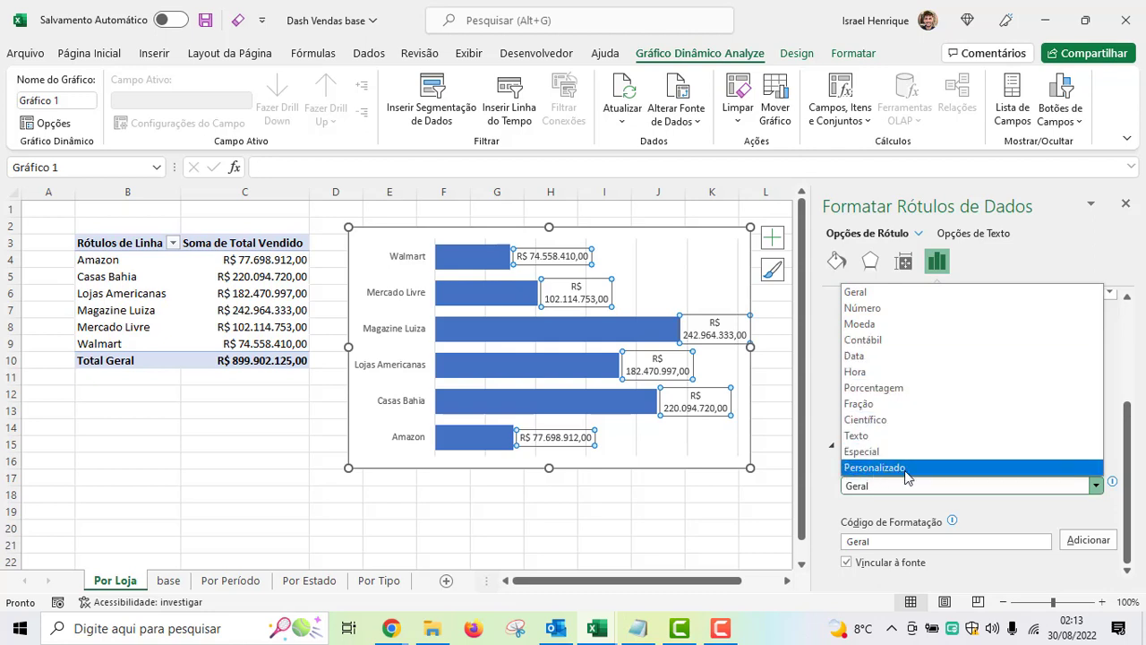
{"action": "left_click", "coordinate": [895, 470]}
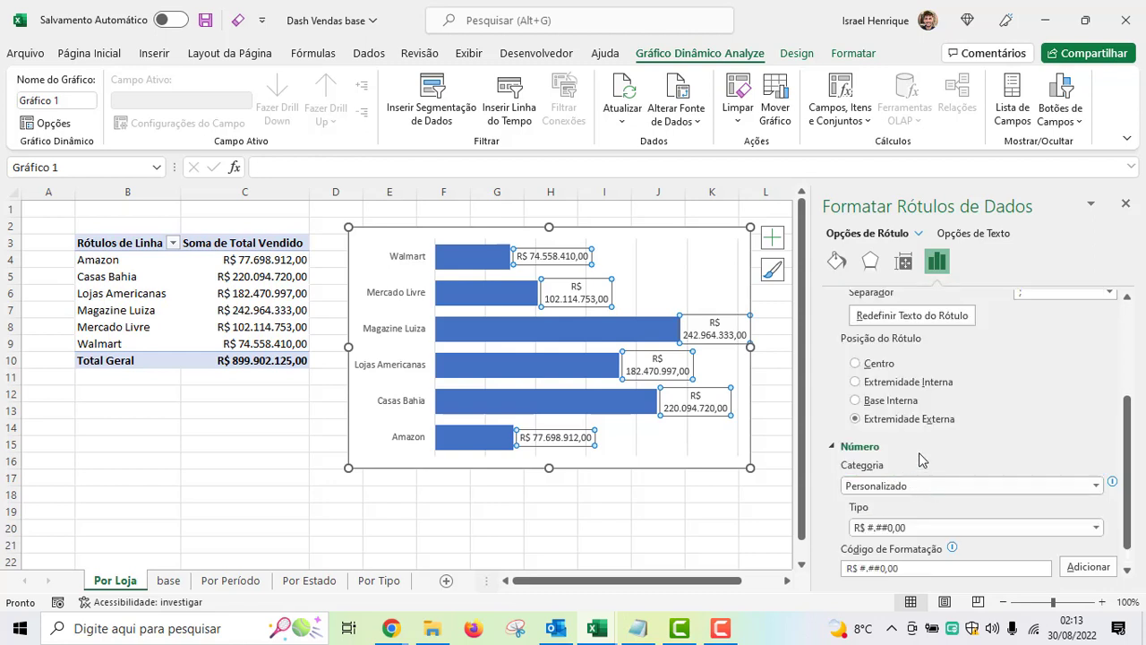
- Begin editing the custom format code toward R$ #.##0,0
{"action": "scroll", "coordinate": [910, 466], "scroll_direction": "down", "scroll_amount": 1}
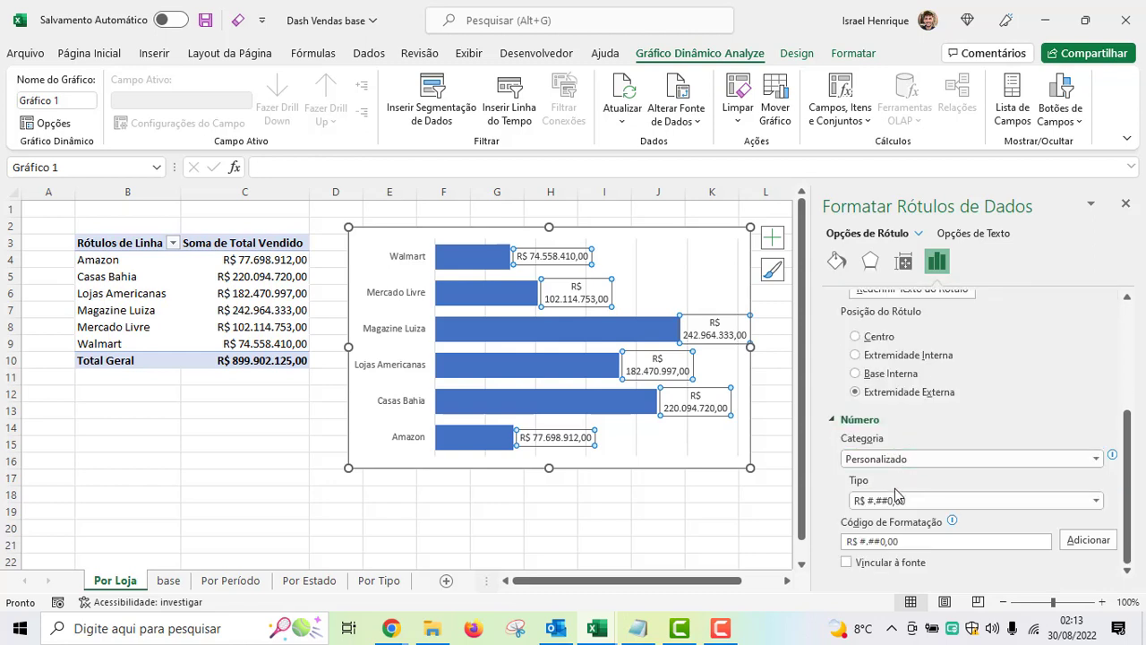
{"action": "left_click", "coordinate": [915, 543]}
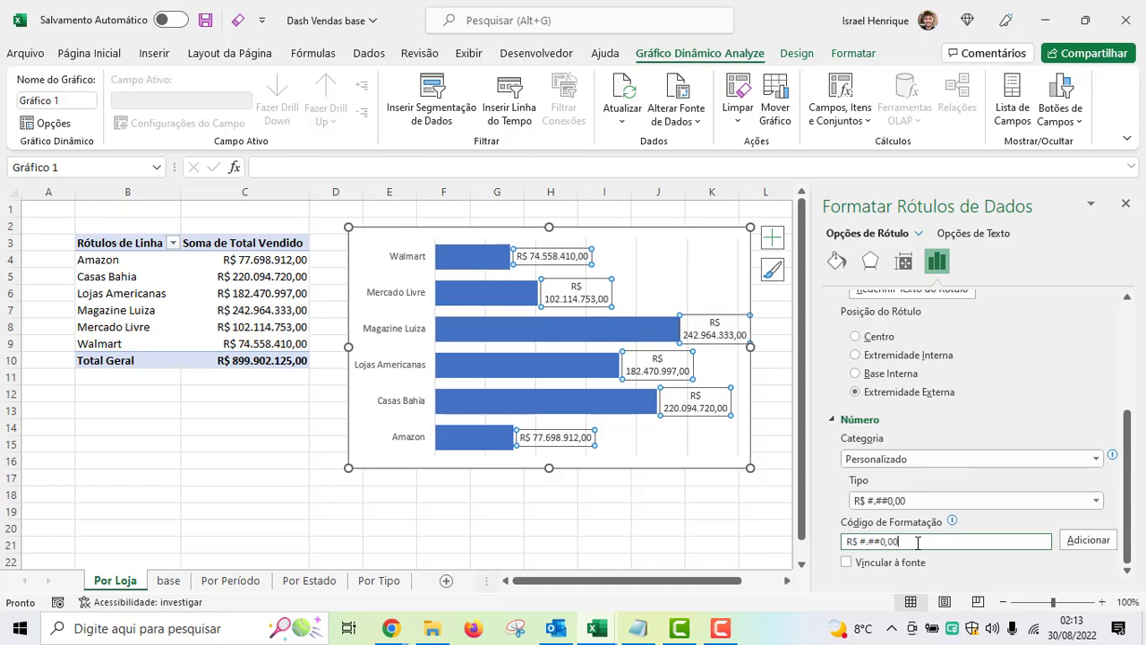
{"action": "key", "text": "Return"}
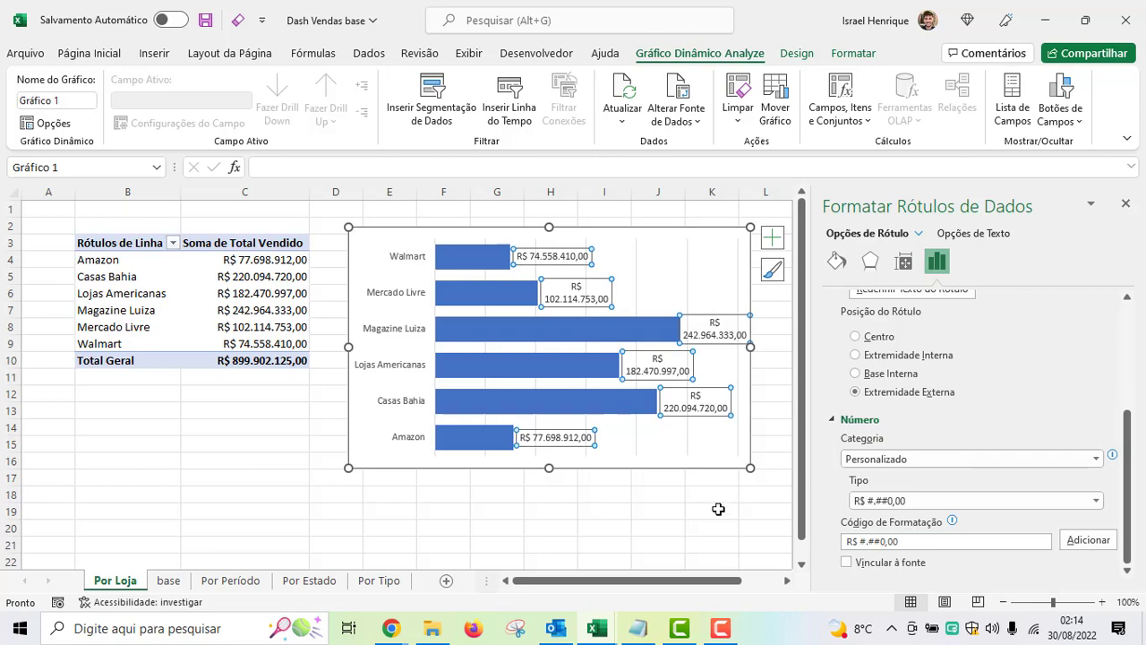
{"action": "left_click", "coordinate": [913, 542]}
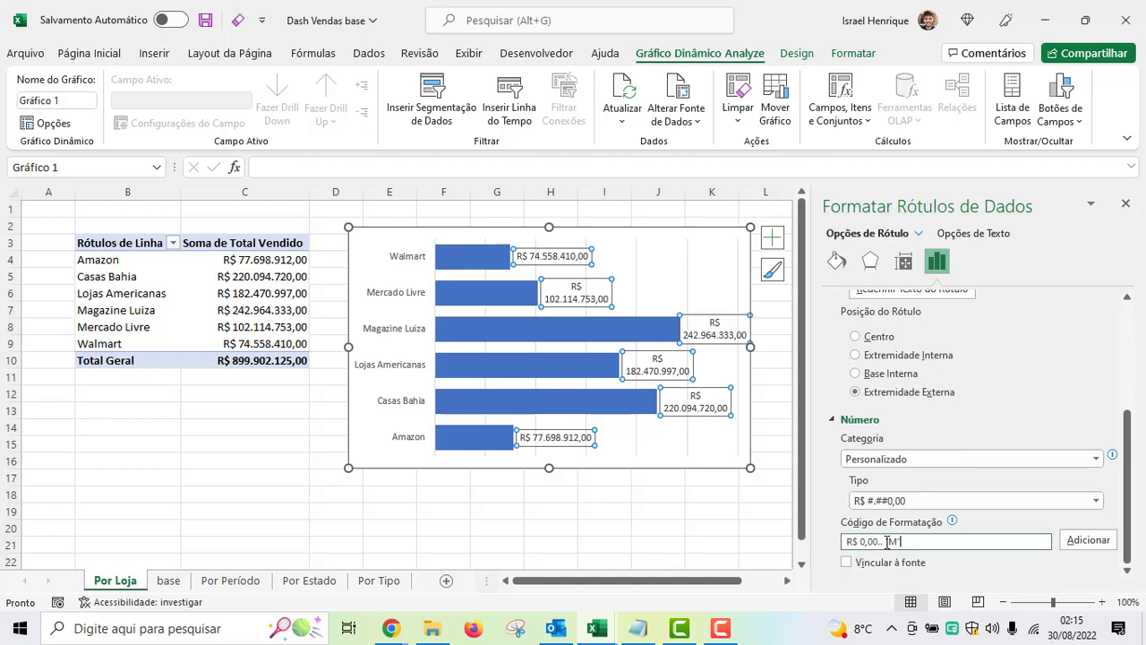
- Apply the custom format R$ 0,00.."M" so bar labels read like R$ 242,96 M
{"action": "left_click", "coordinate": [1088, 540]}
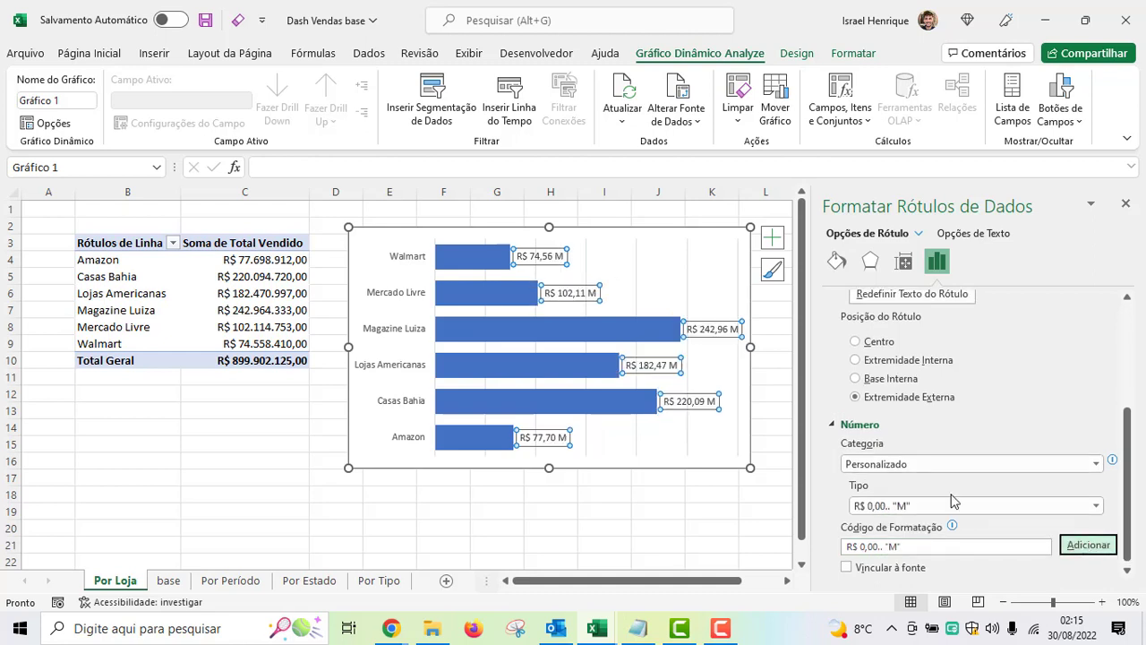
{"action": "left_click", "coordinate": [1126, 204]}
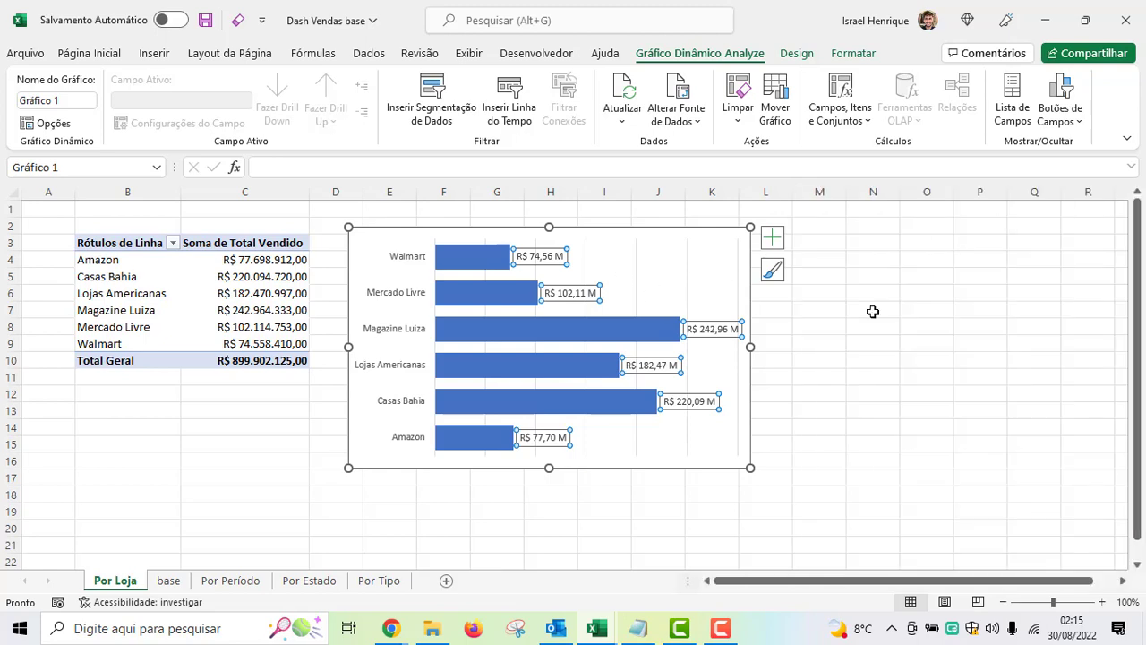
{"action": "left_click", "coordinate": [913, 325]}
{"action": "left_click", "coordinate": [551, 258]}
{"action": "left_click", "coordinate": [255, 292]}
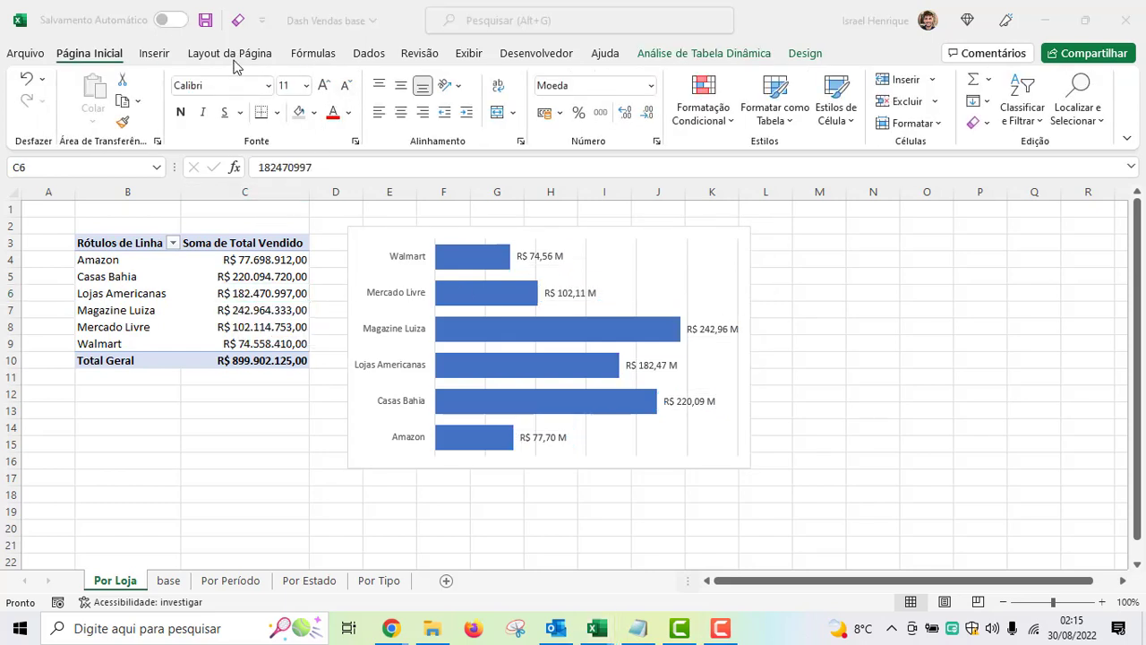
- Sort the store sales from largest to smallest and check the bar chart's order
{"action": "left_click", "coordinate": [251, 278]}
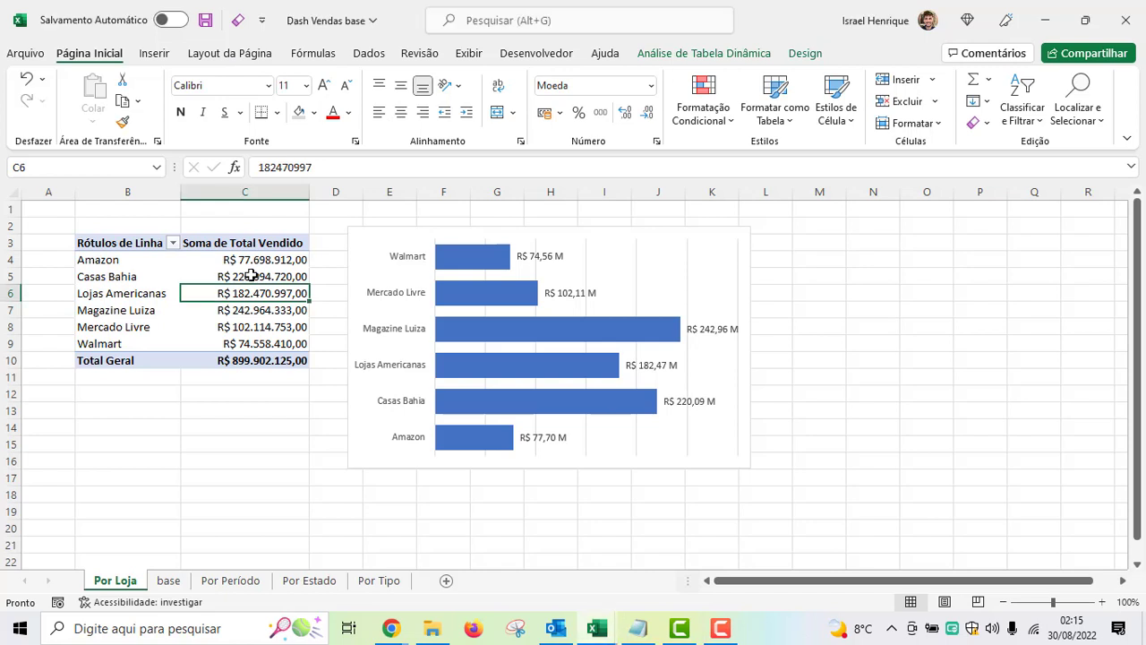
{"action": "right_click", "coordinate": [253, 279]}
{"action": "mouse_move", "coordinate": [381, 426]}
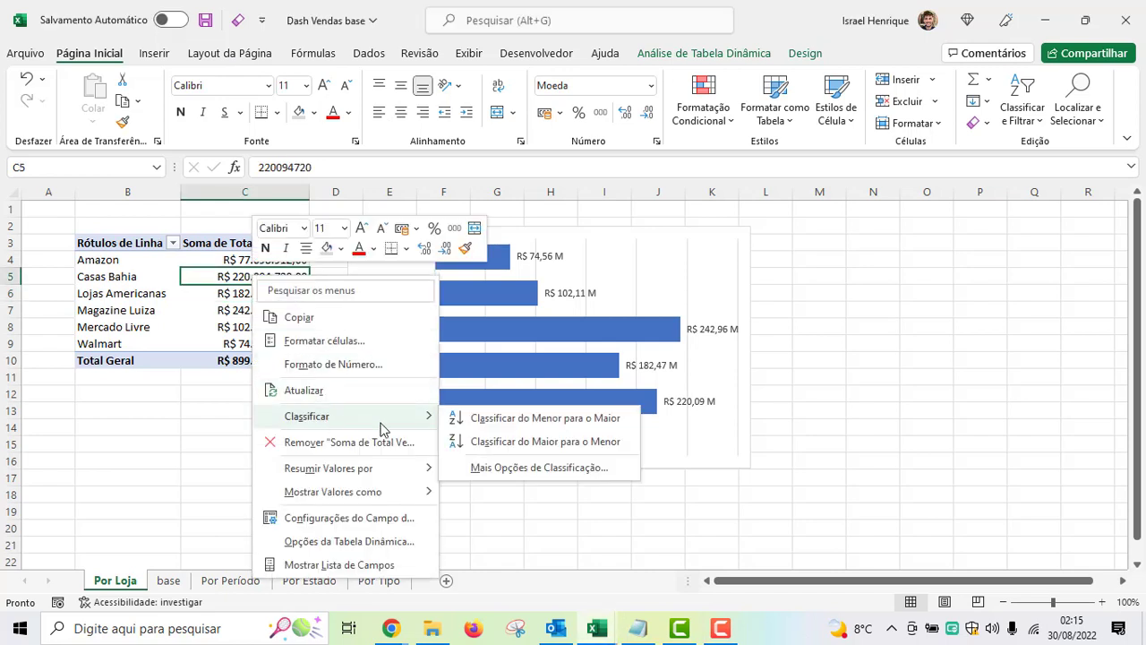
{"action": "left_click", "coordinate": [561, 447]}
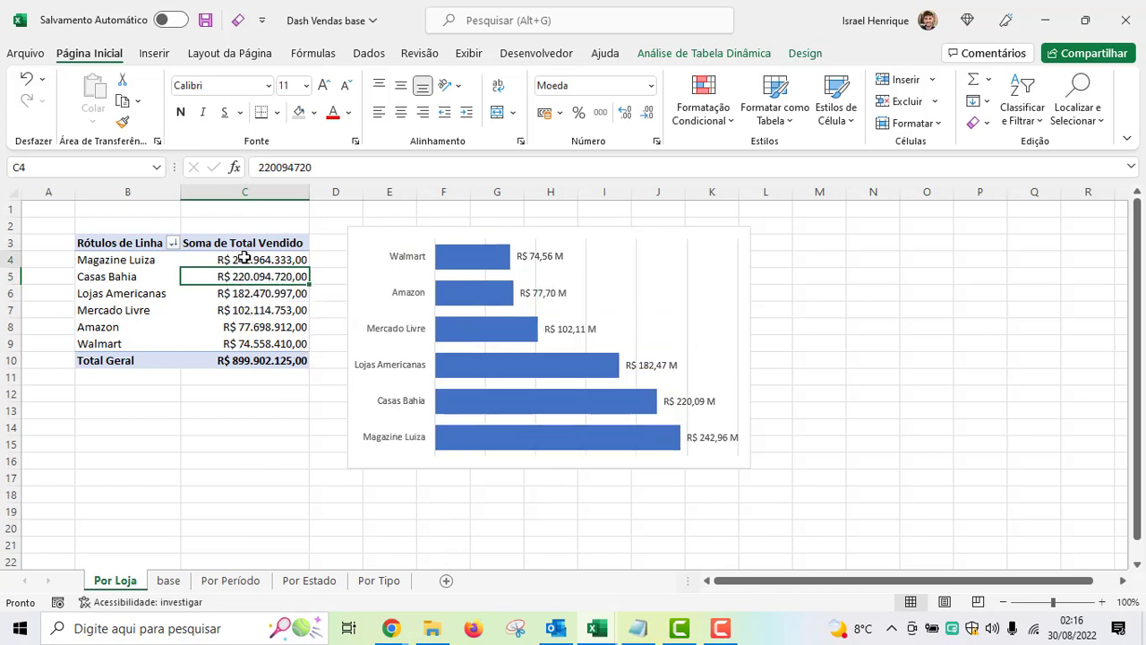
{"action": "left_click", "coordinate": [247, 259]}
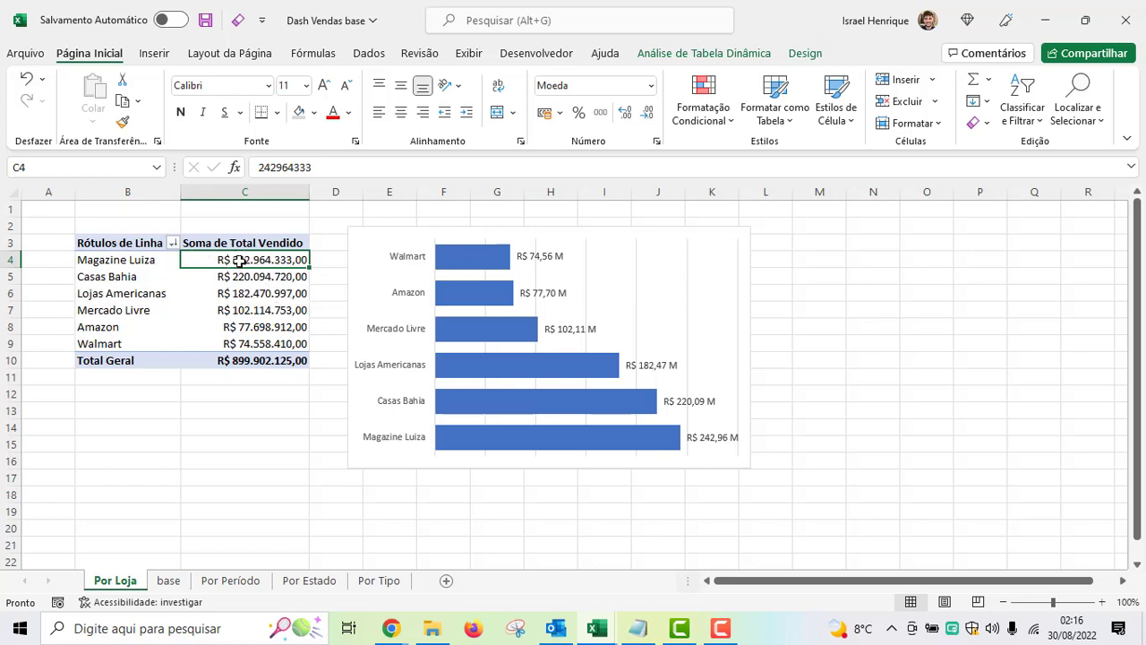
{"action": "mouse_move", "coordinate": [195, 256]}
{"action": "left_click", "coordinate": [396, 445]}
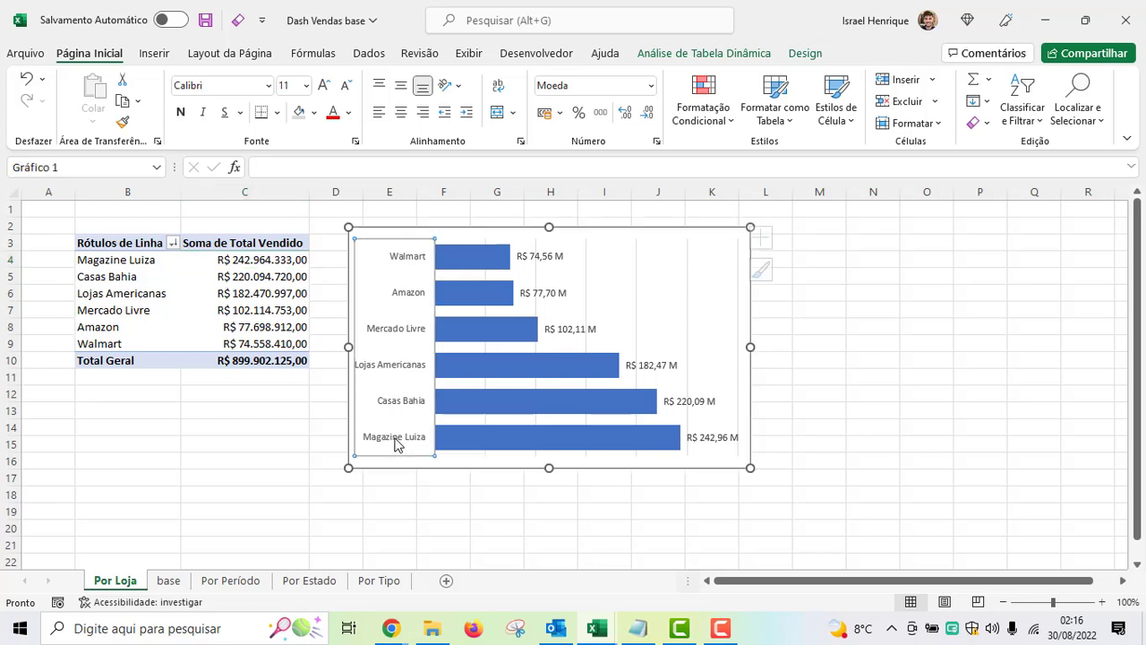
- Re-sort the store sales smallest to largest, putting Magazine Luiza at the chart's top
{"action": "left_click", "coordinate": [261, 280]}
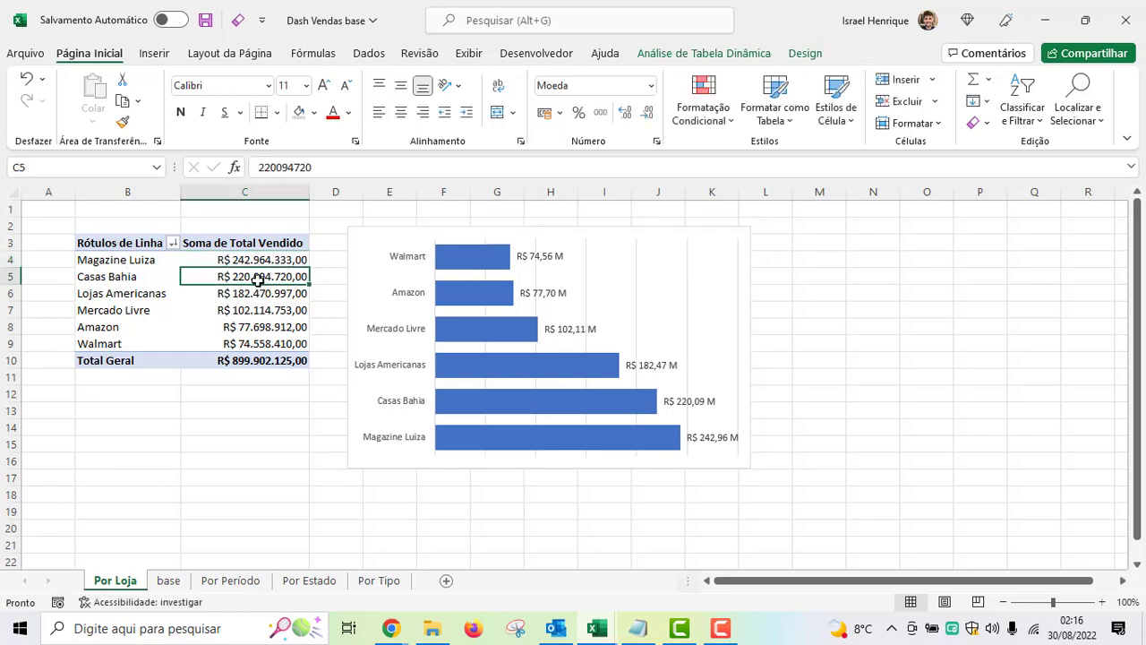
{"action": "right_click", "coordinate": [260, 281]}
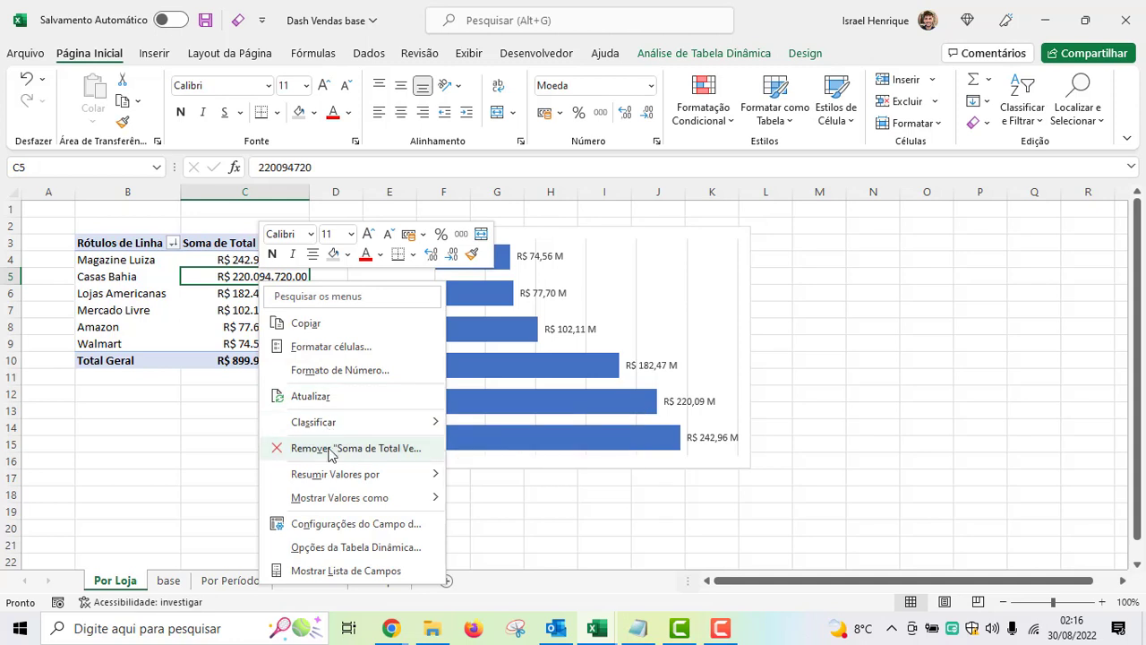
{"action": "mouse_move", "coordinate": [436, 433]}
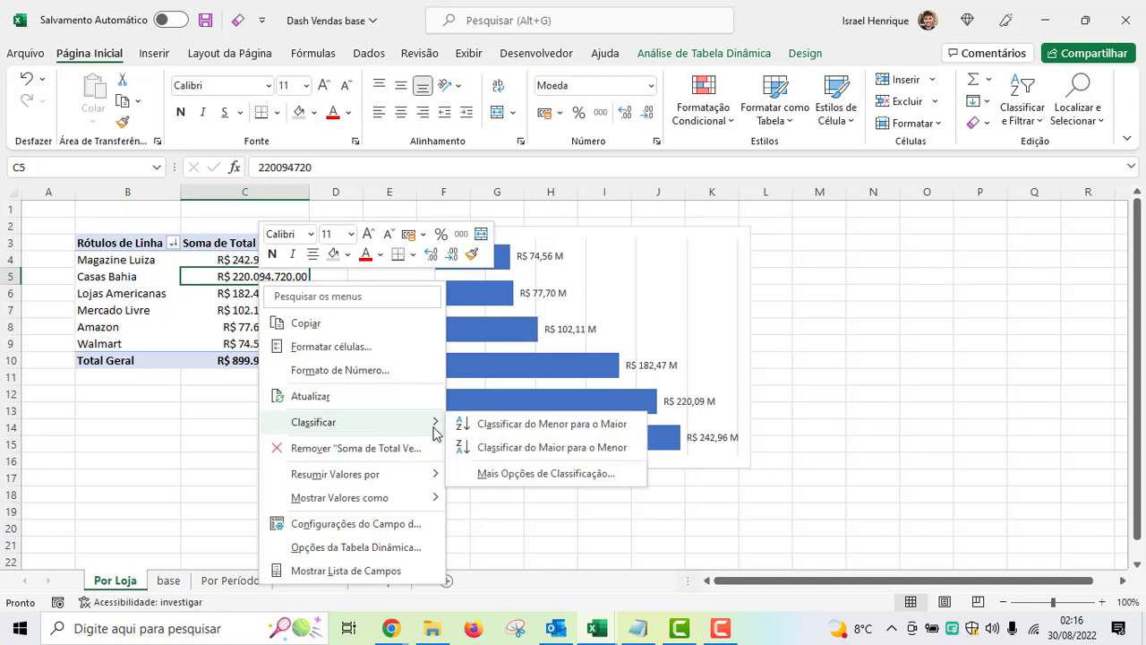
{"action": "left_click", "coordinate": [540, 425]}
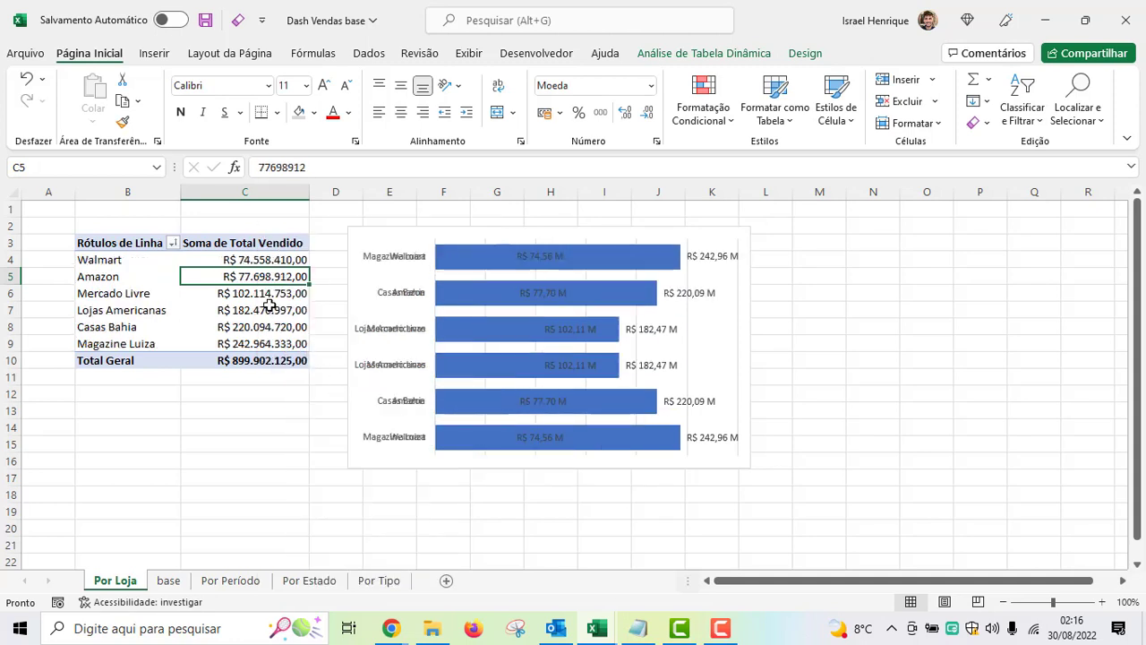
{"action": "left_click", "coordinate": [252, 262]}
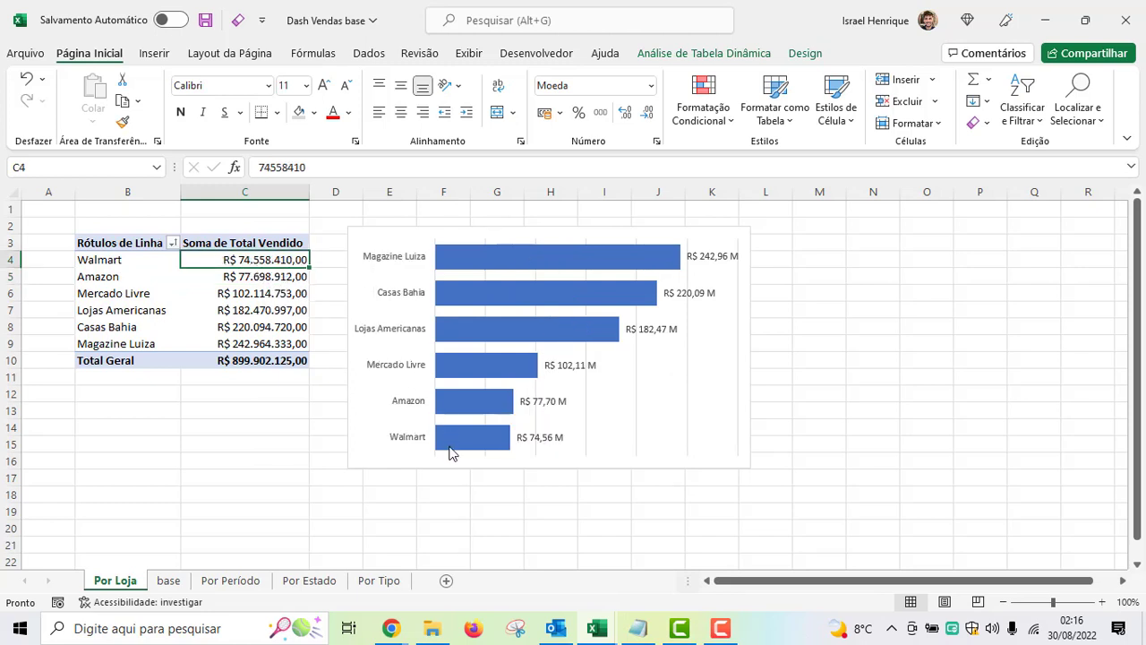
{"action": "mouse_move", "coordinate": [464, 443]}
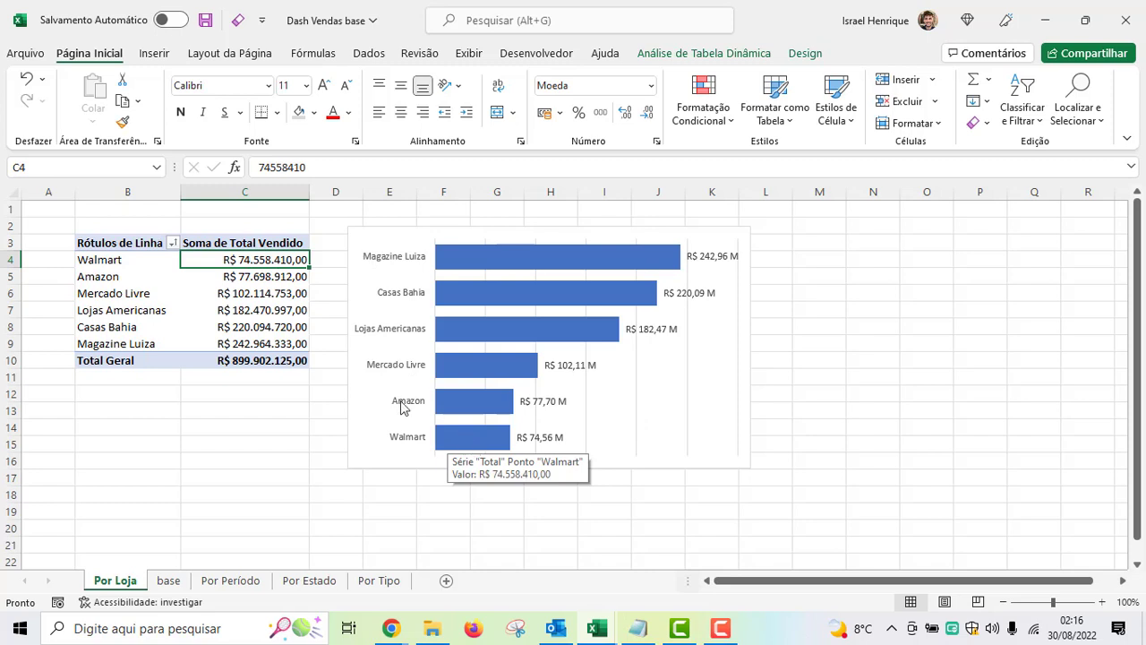
{"action": "left_click_drag", "start_coordinate": [258, 261], "coordinate": [259, 325]}
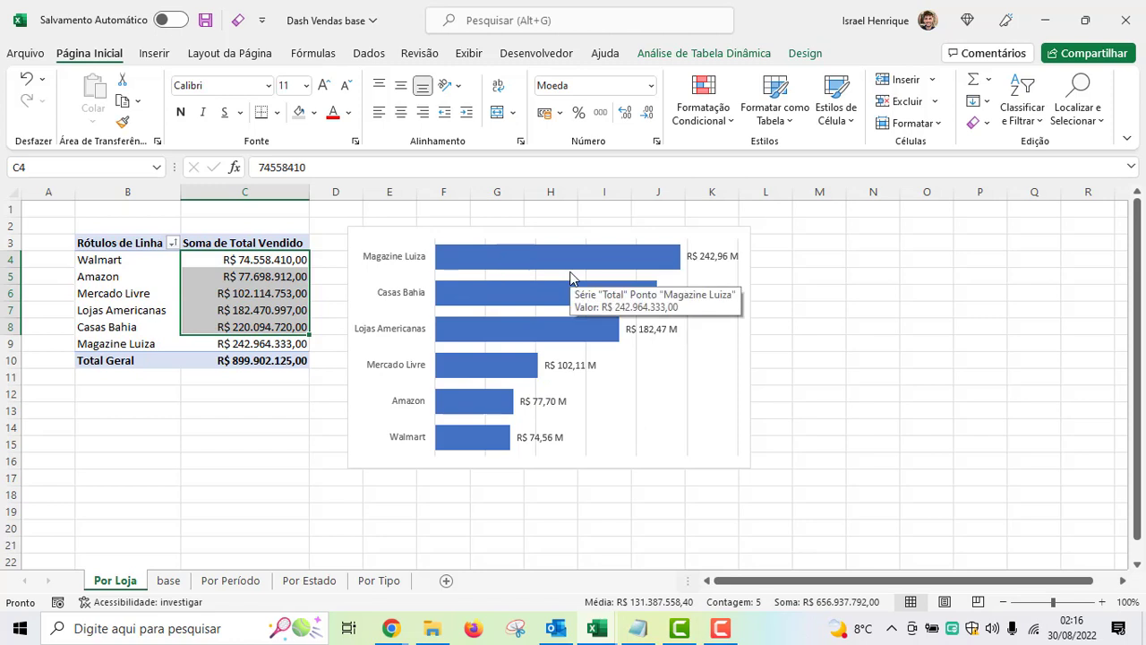
{"action": "left_click", "coordinate": [248, 490]}
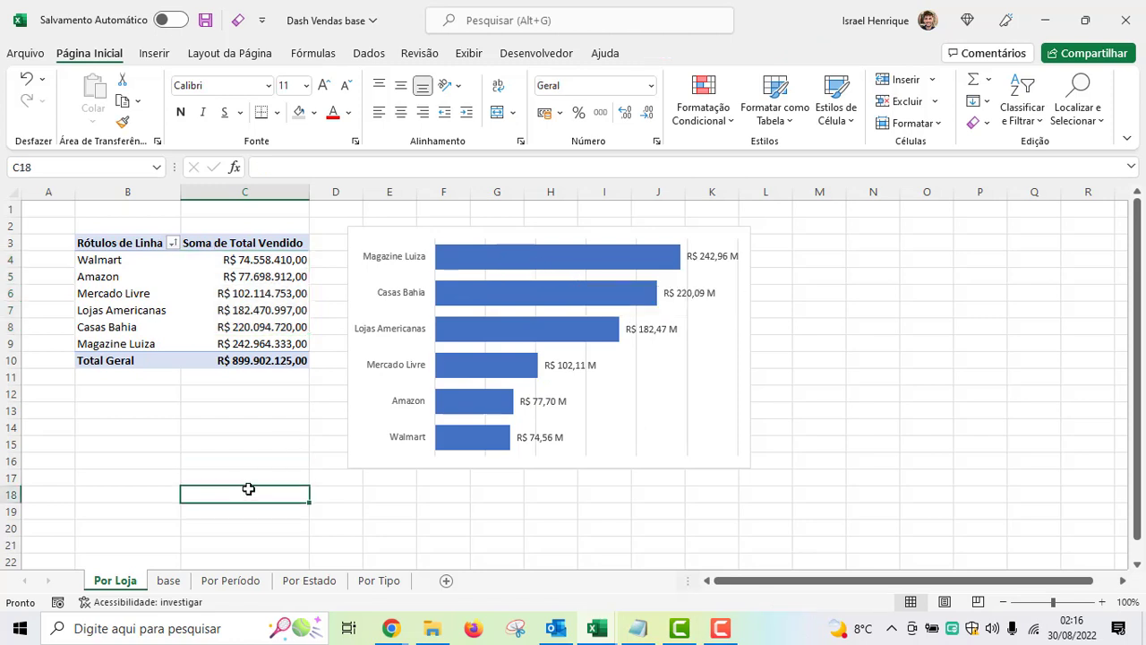
{"action": "mouse_move", "coordinate": [209, 320]}
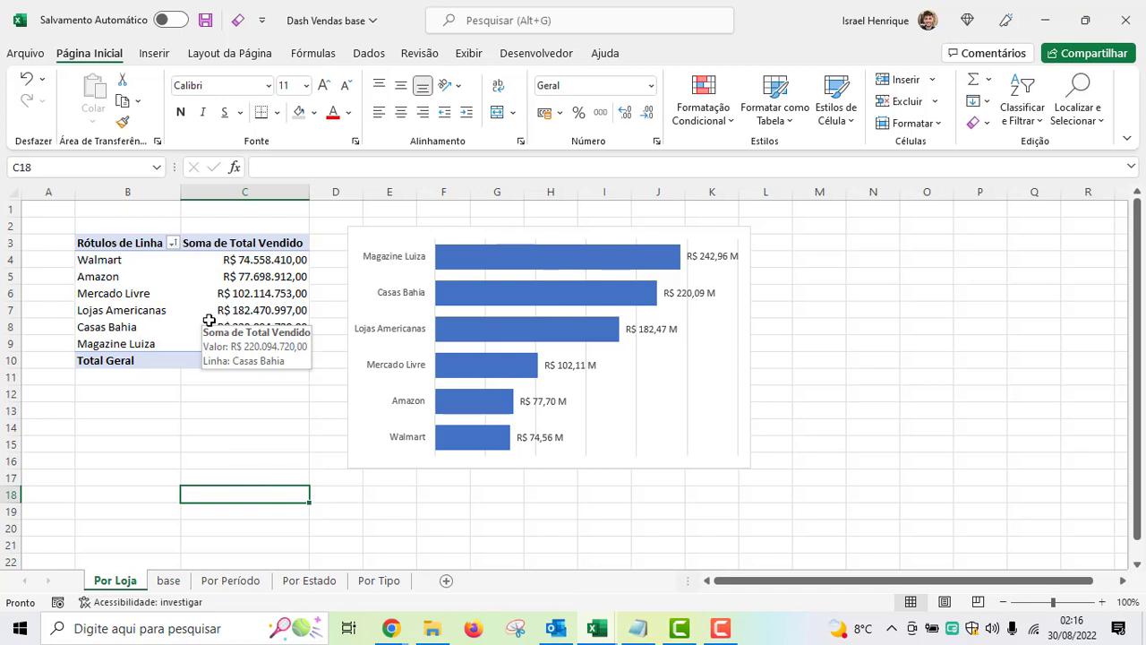
- Set the bar chart's gridlines to Sem linha
{"action": "left_click", "coordinate": [609, 388]}
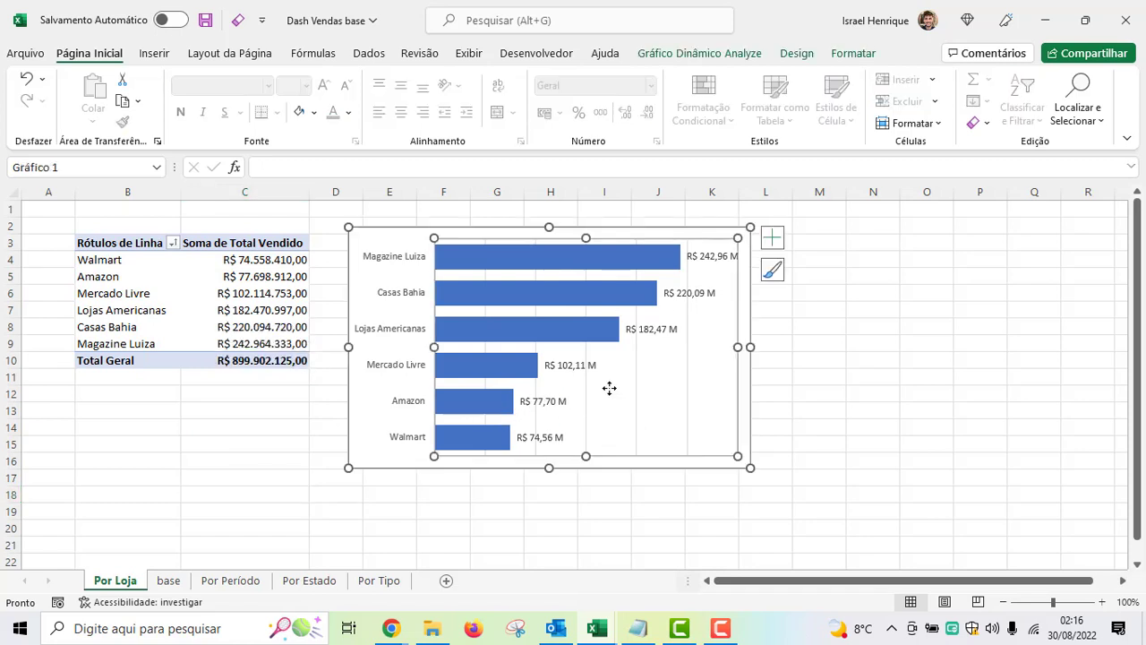
{"action": "left_click", "coordinate": [638, 370]}
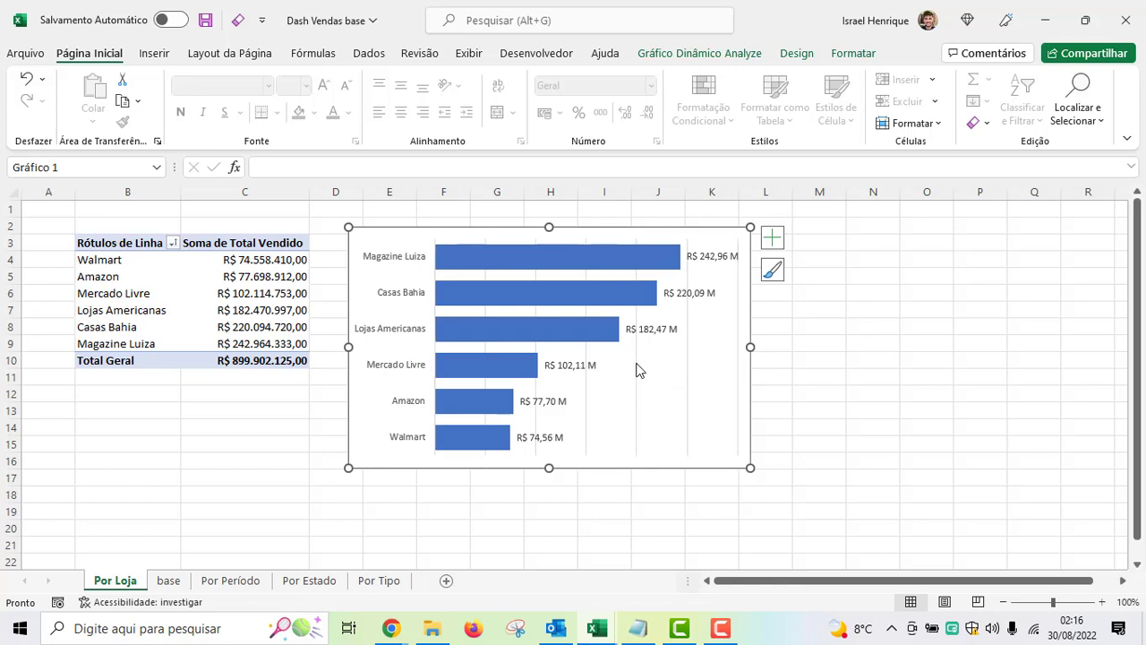
{"action": "right_click", "coordinate": [638, 370]}
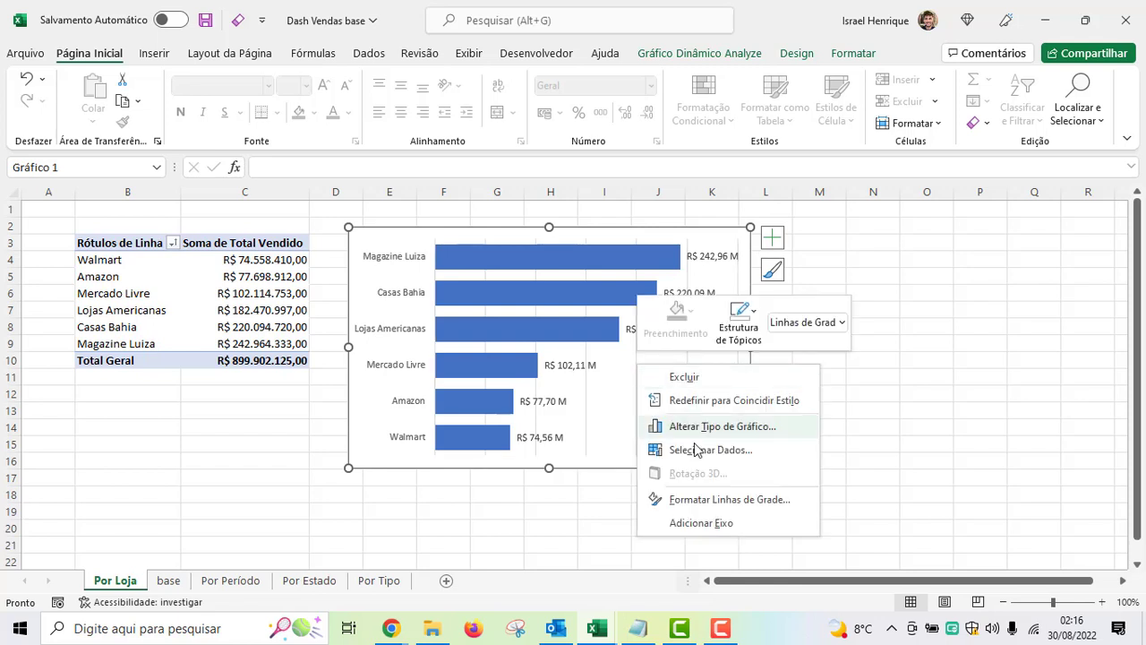
{"action": "left_click", "coordinate": [730, 499]}
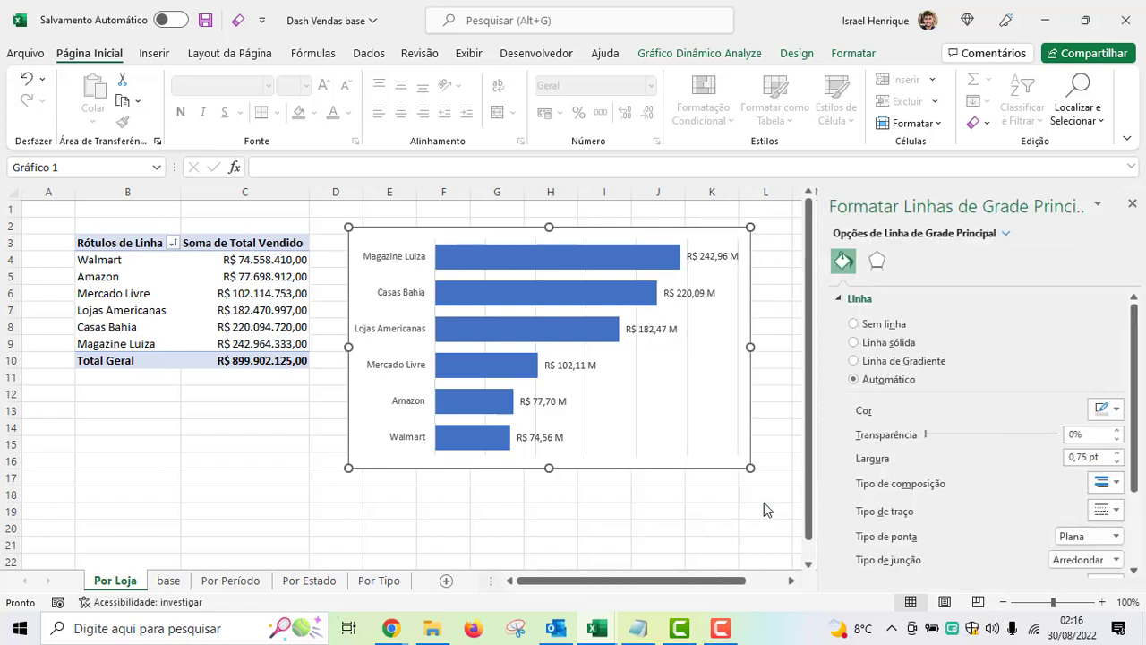
{"action": "left_click", "coordinate": [850, 323]}
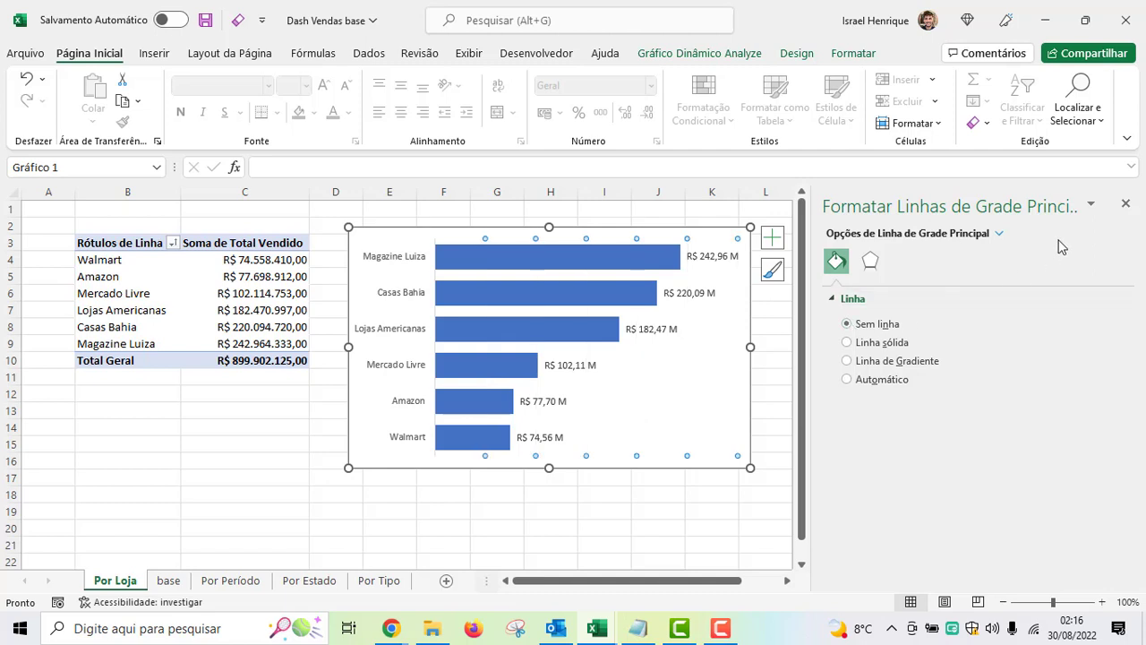
{"action": "left_click", "coordinate": [1126, 203]}
{"action": "left_click", "coordinate": [998, 358]}
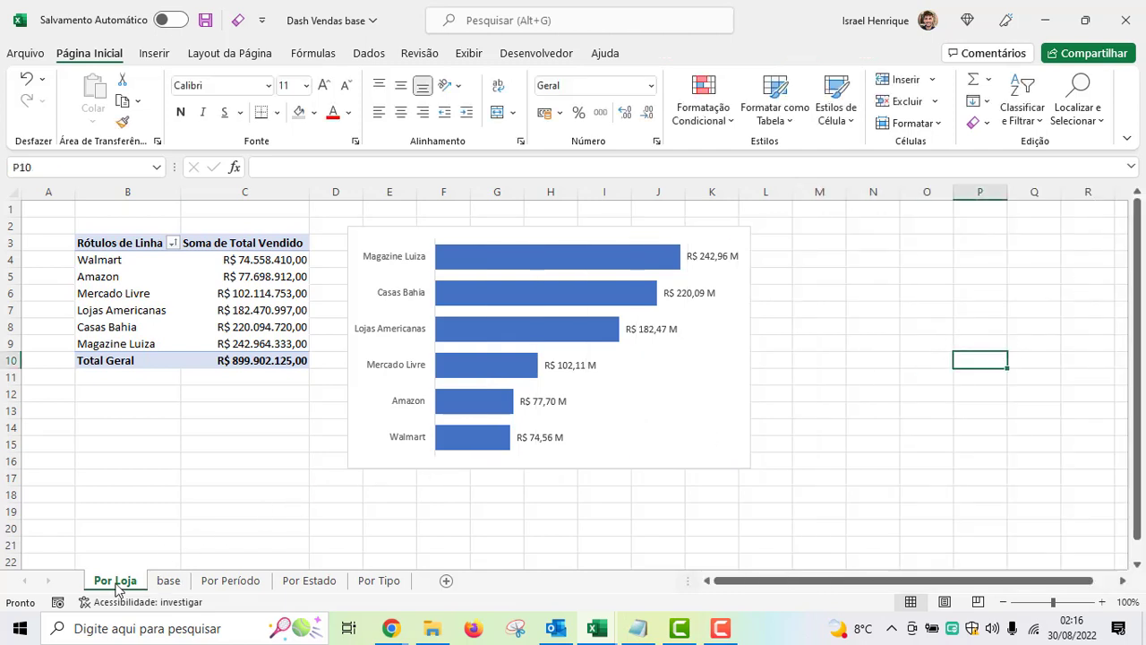
- Move the Por Loja sheet to the end and open the Por Período sheet
{"action": "left_click_drag", "start_coordinate": [118, 582], "coordinate": [422, 582]}
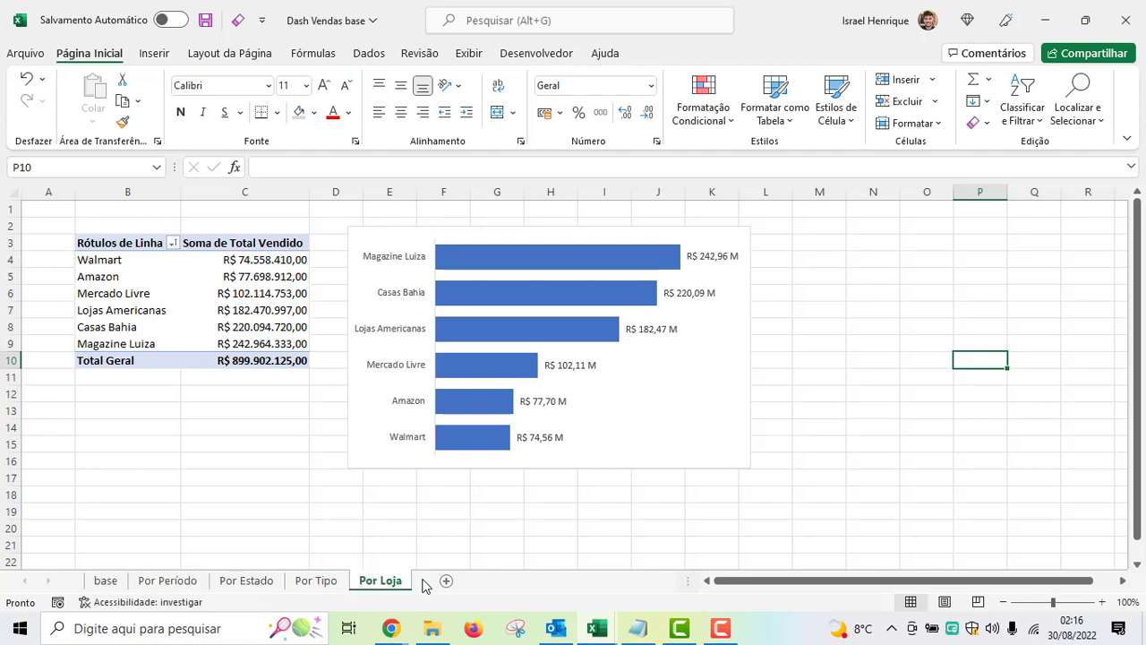
{"action": "left_click", "coordinate": [109, 582]}
{"action": "left_click", "coordinate": [166, 584]}
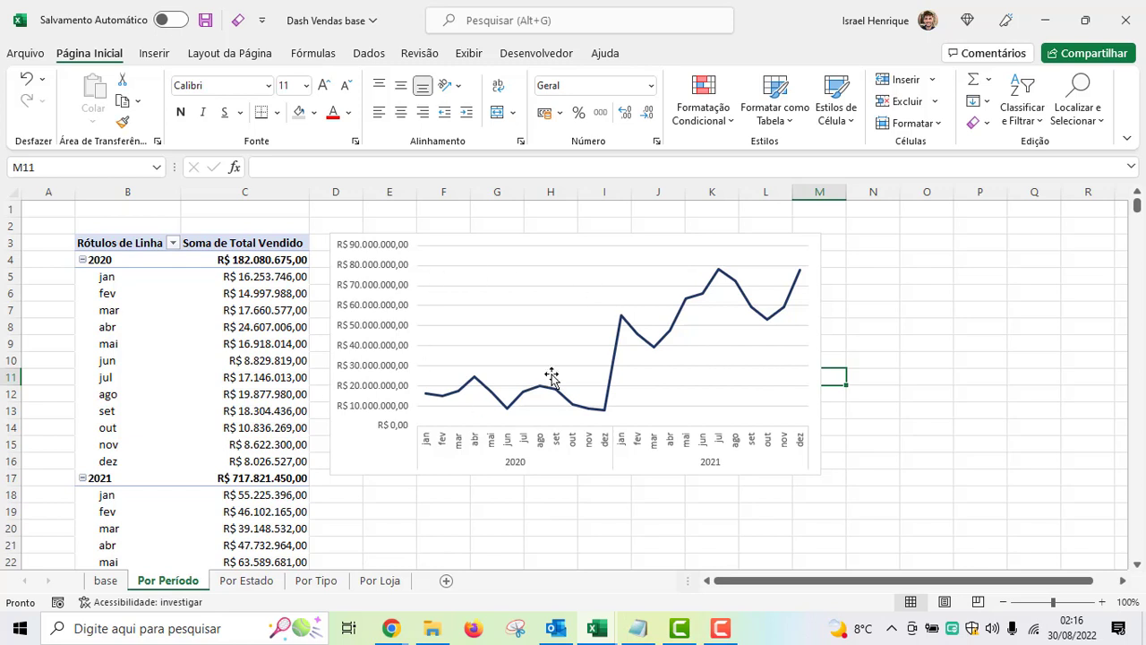
- Open the line chart's plot area formatting, keeping its automatic border
{"action": "left_click", "coordinate": [494, 312]}
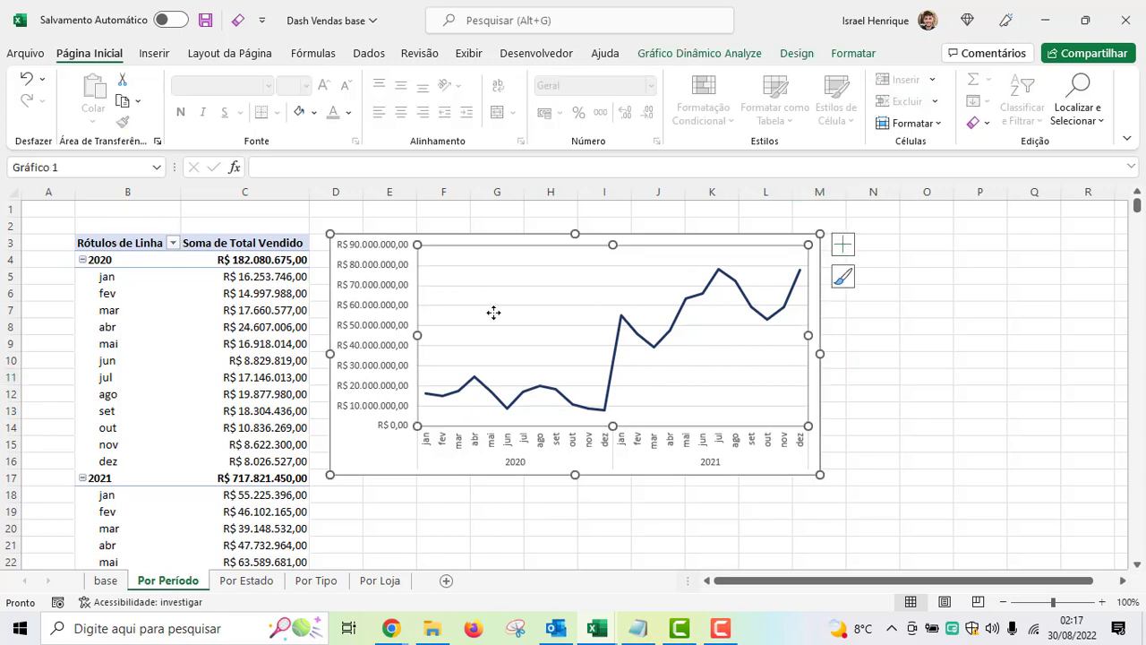
{"action": "right_click", "coordinate": [493, 312]}
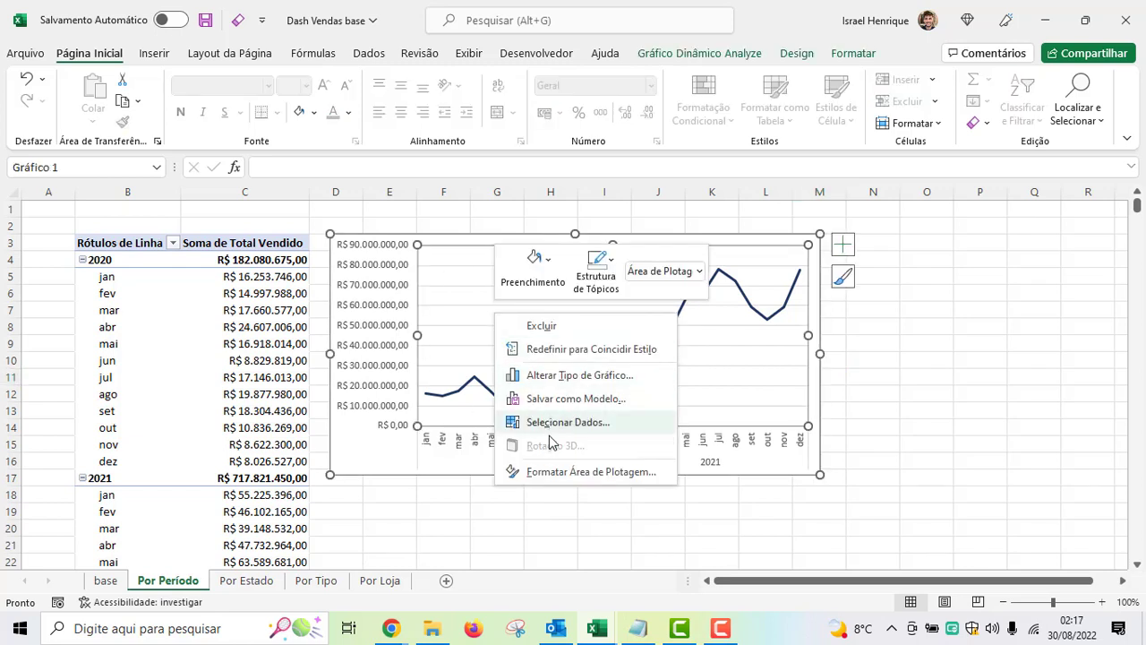
{"action": "left_click", "coordinate": [559, 473]}
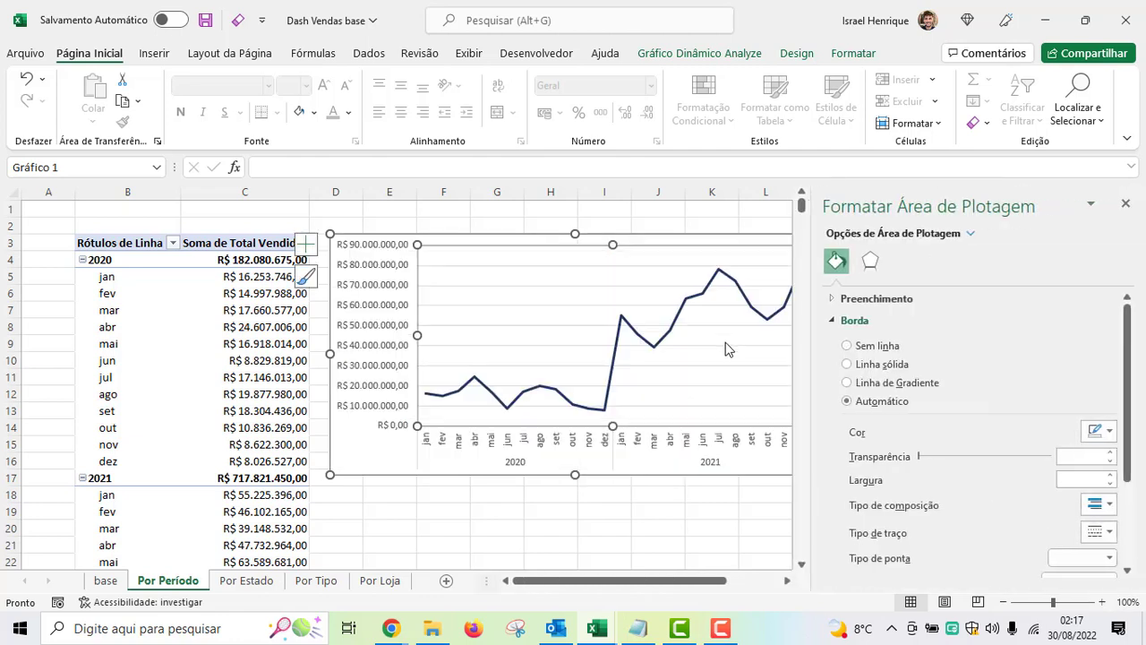
{"action": "left_click", "coordinate": [847, 346]}
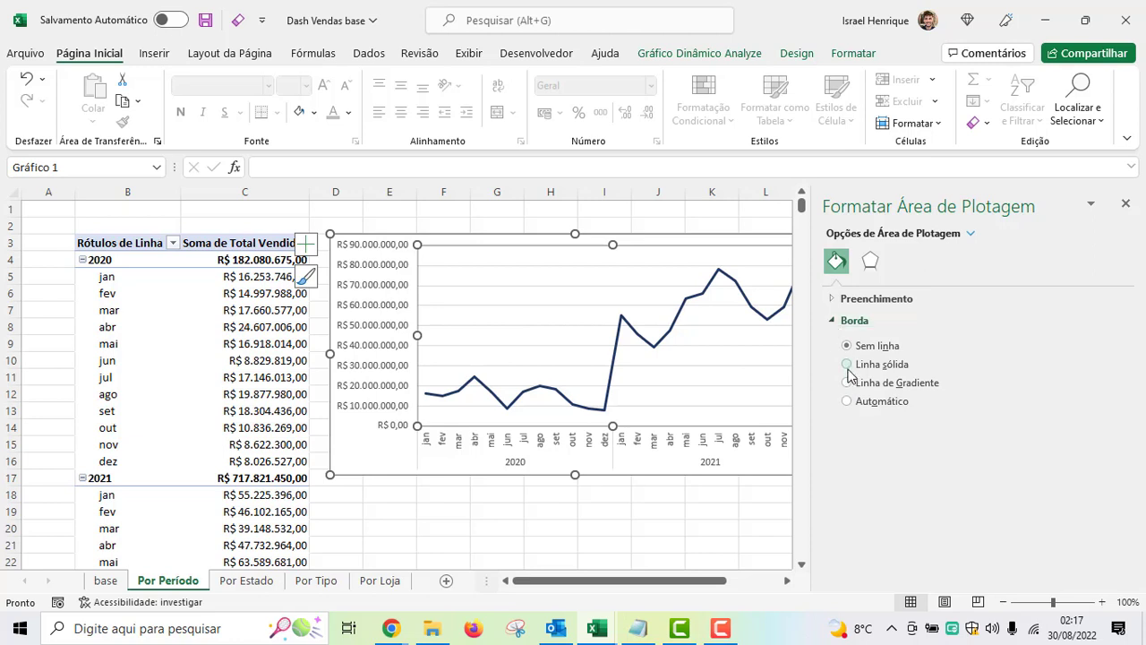
{"action": "left_click", "coordinate": [848, 401]}
{"action": "scroll", "coordinate": [887, 448], "scroll_direction": "down", "scroll_amount": 2}
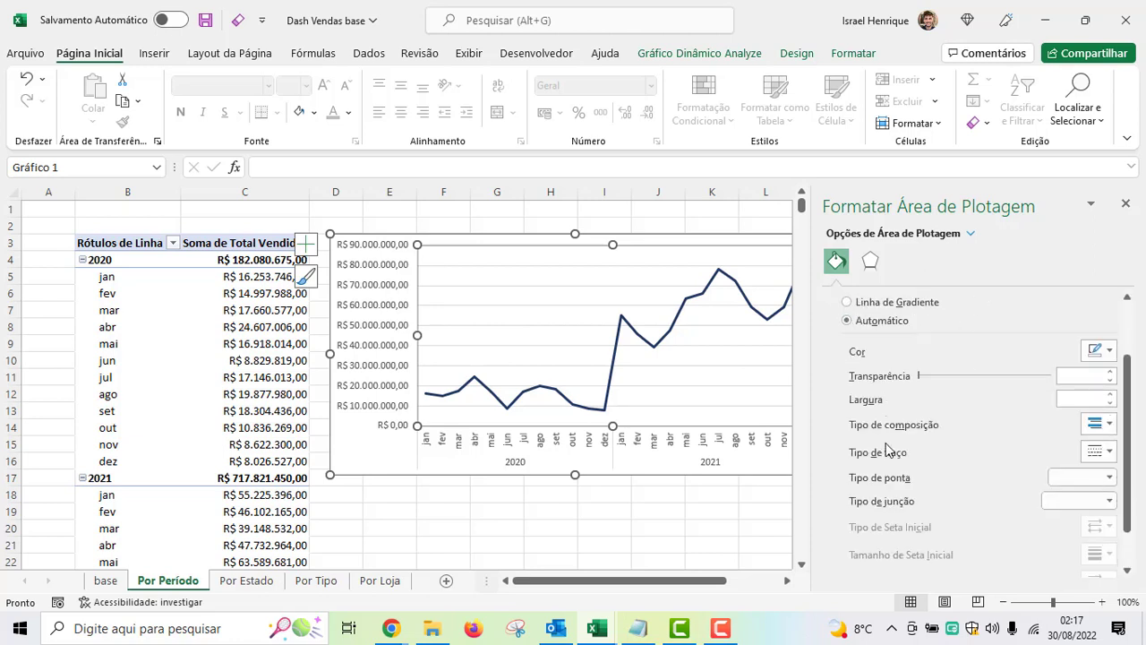
- Set the Por Período line chart's major gridlines to Sem linha
{"action": "left_click", "coordinate": [971, 233]}
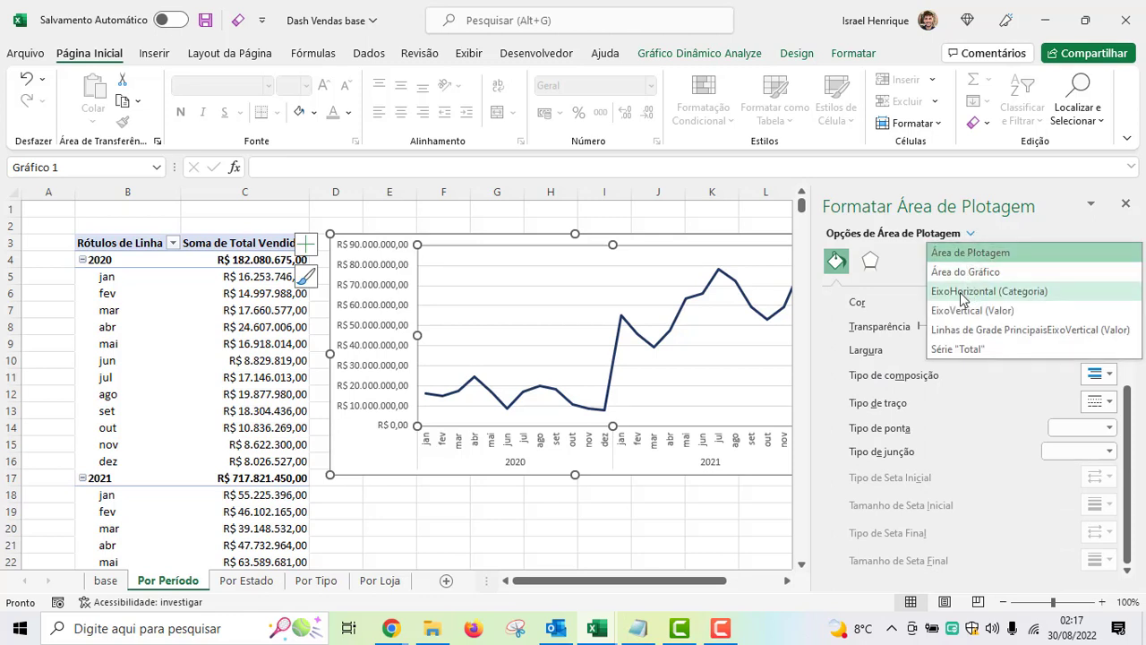
{"action": "left_click", "coordinate": [992, 337]}
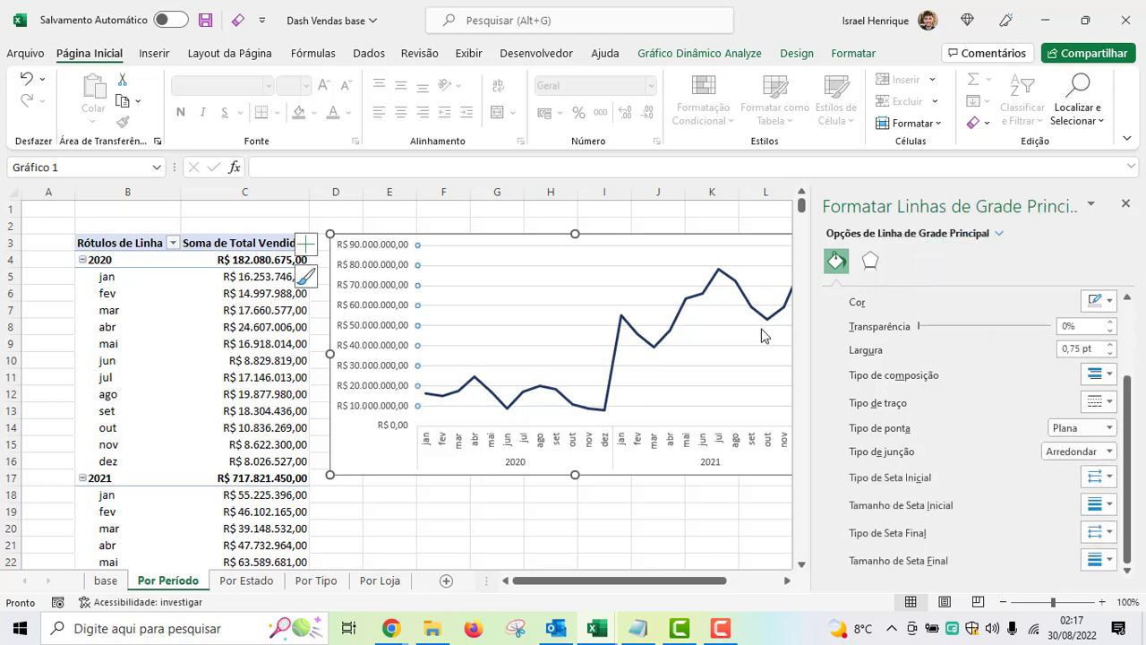
{"action": "scroll", "coordinate": [957, 375], "scroll_direction": "up", "scroll_amount": 3}
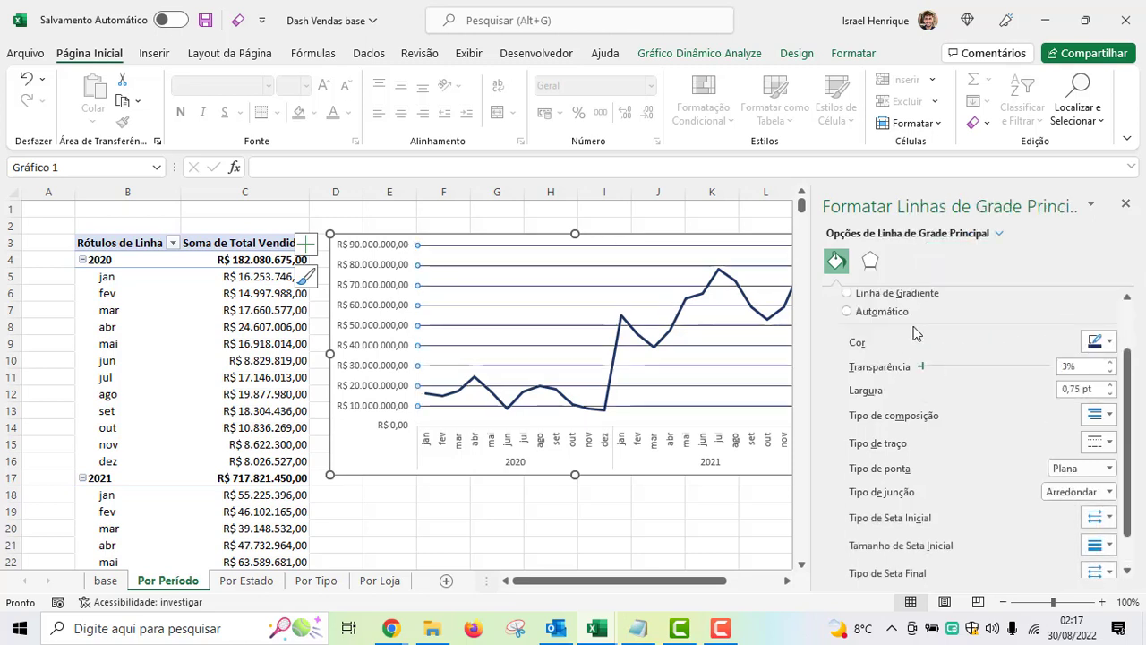
{"action": "scroll", "coordinate": [914, 328], "scroll_direction": "up", "scroll_amount": 3}
{"action": "left_click", "coordinate": [847, 324]}
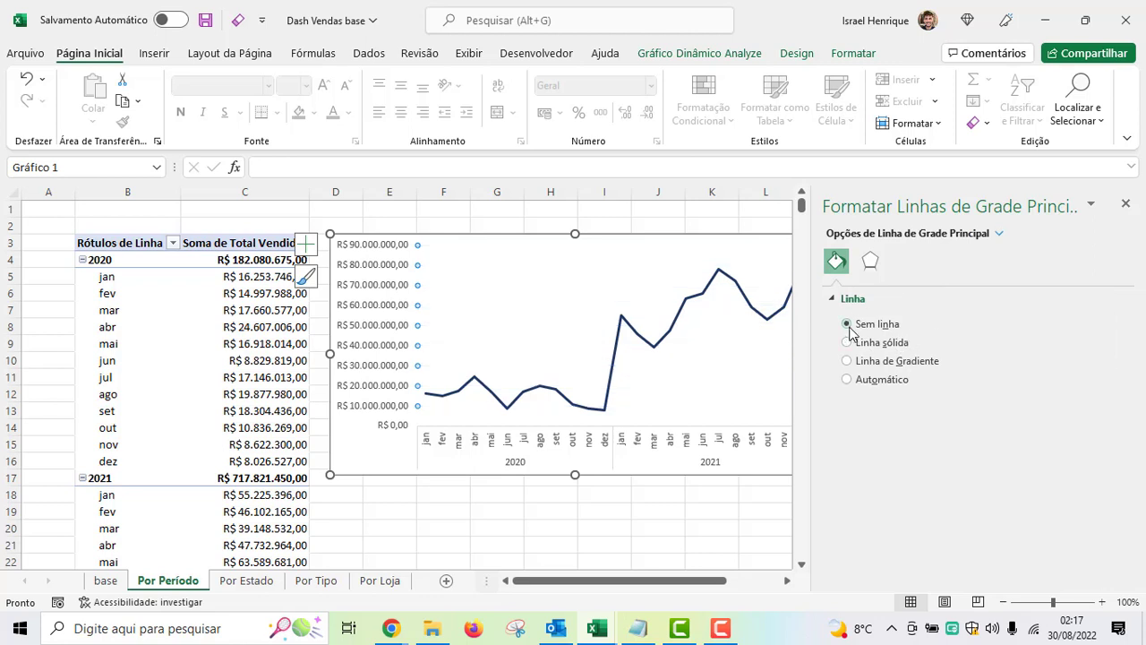
{"action": "left_click", "coordinate": [1126, 203]}
{"action": "left_click", "coordinate": [967, 364]}
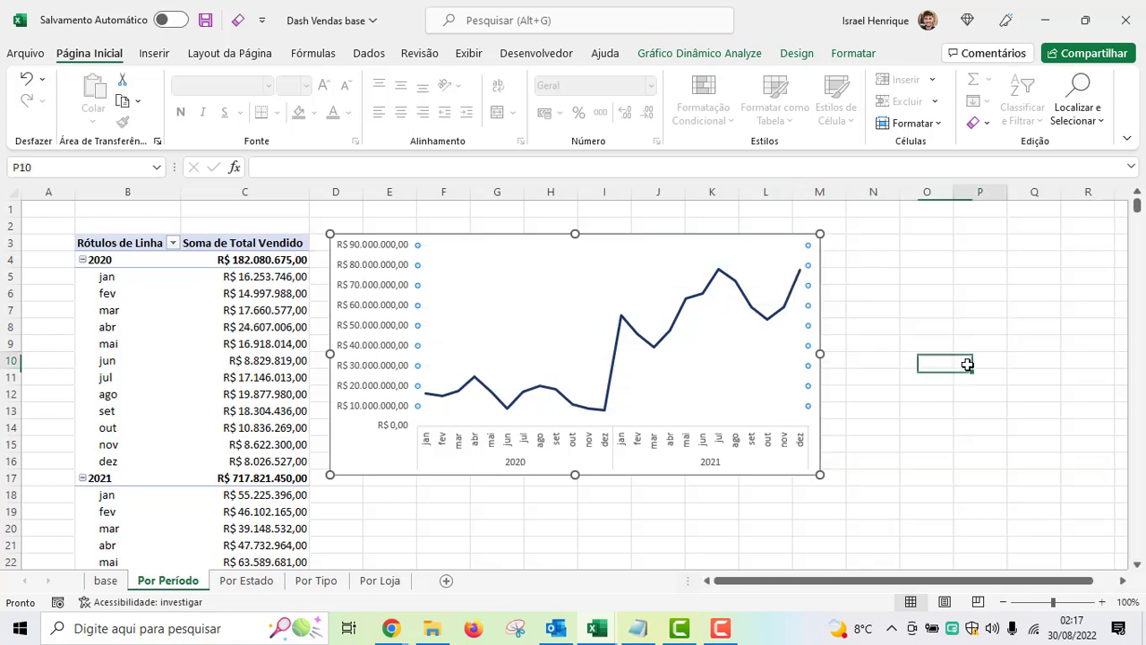
- Review the Por Estado, Por Tipo, Por Loja and base sheets
{"action": "left_click", "coordinate": [238, 582]}
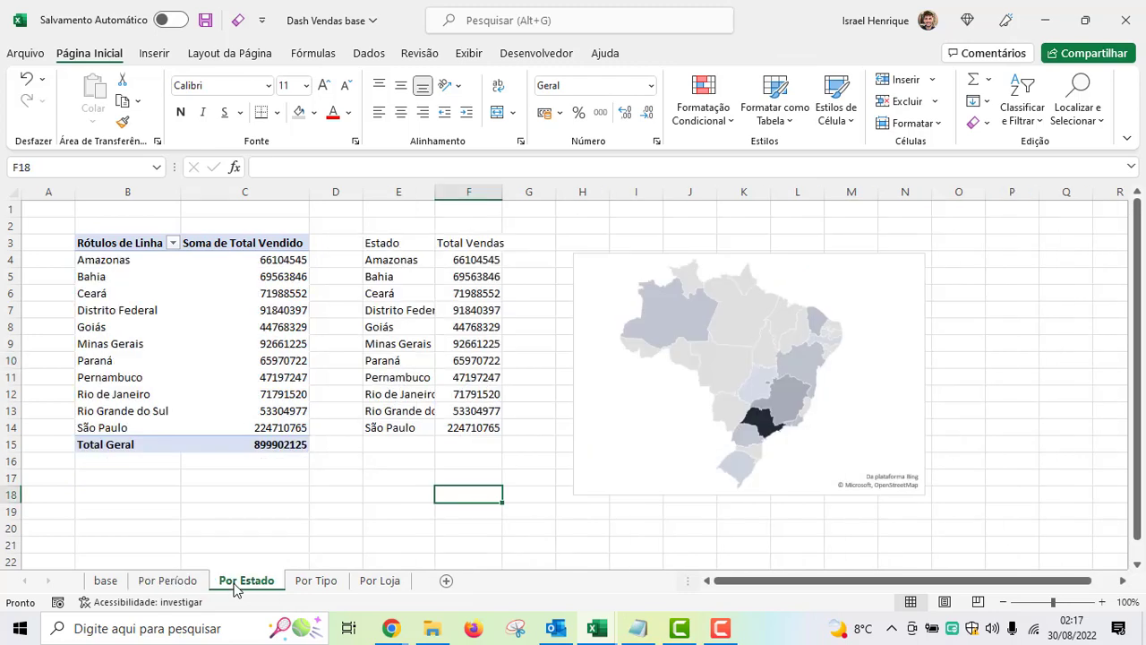
{"action": "left_click", "coordinate": [318, 583]}
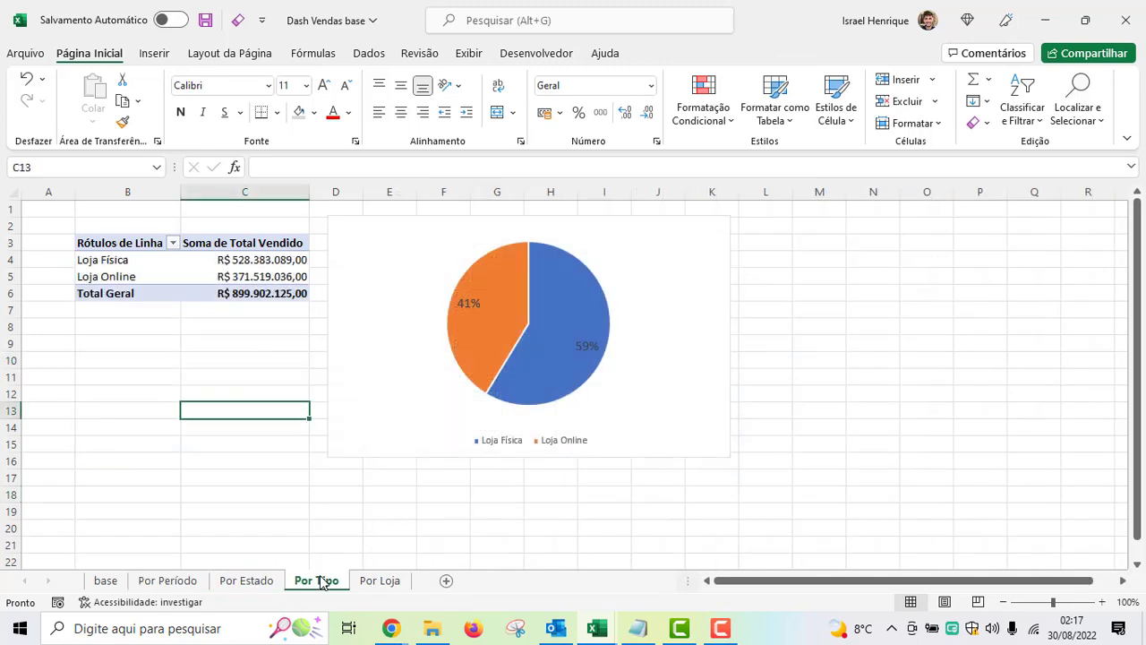
{"action": "left_click", "coordinate": [381, 582]}
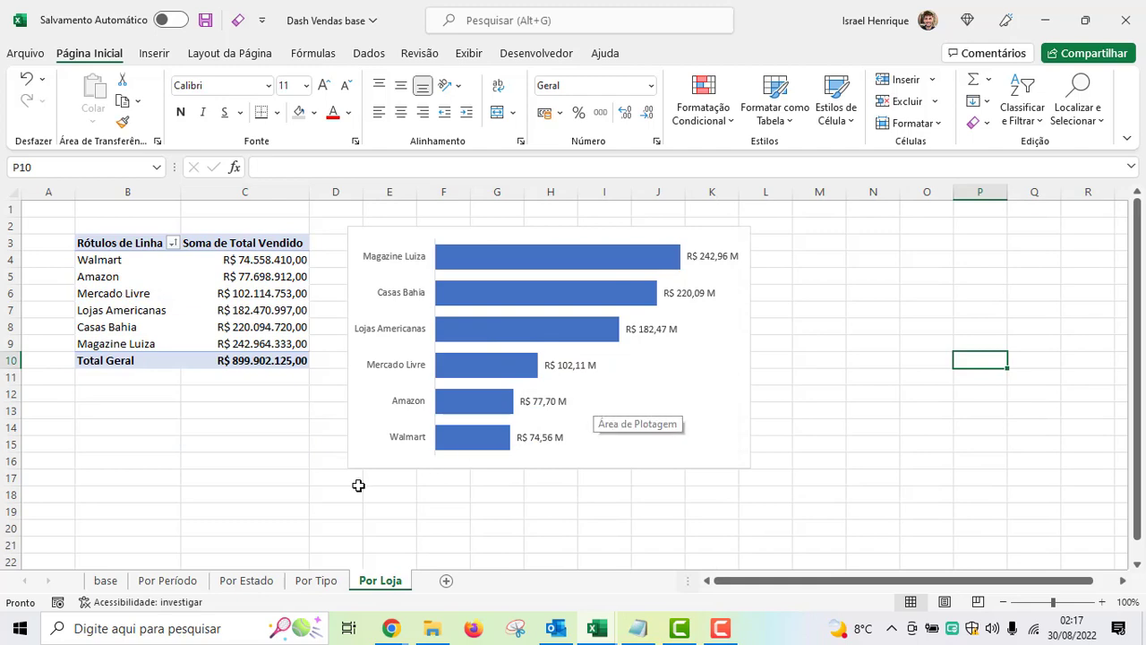
{"action": "left_click", "coordinate": [105, 582]}
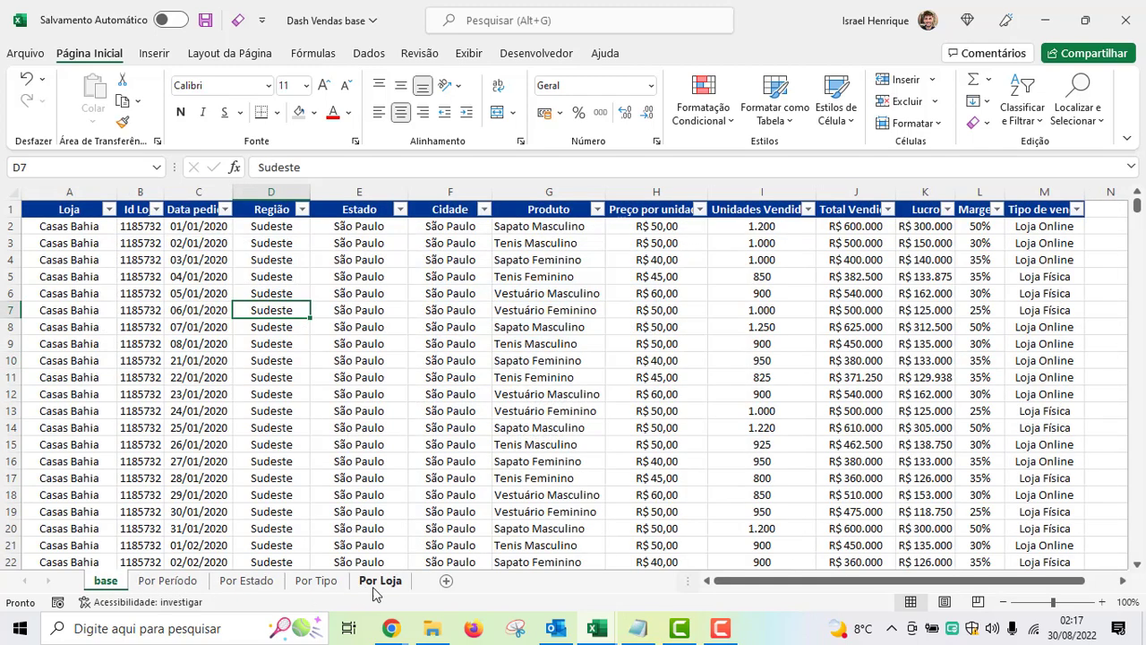
- Add a new sheet right after base and name it Dashboard
{"action": "left_click", "coordinate": [447, 581]}
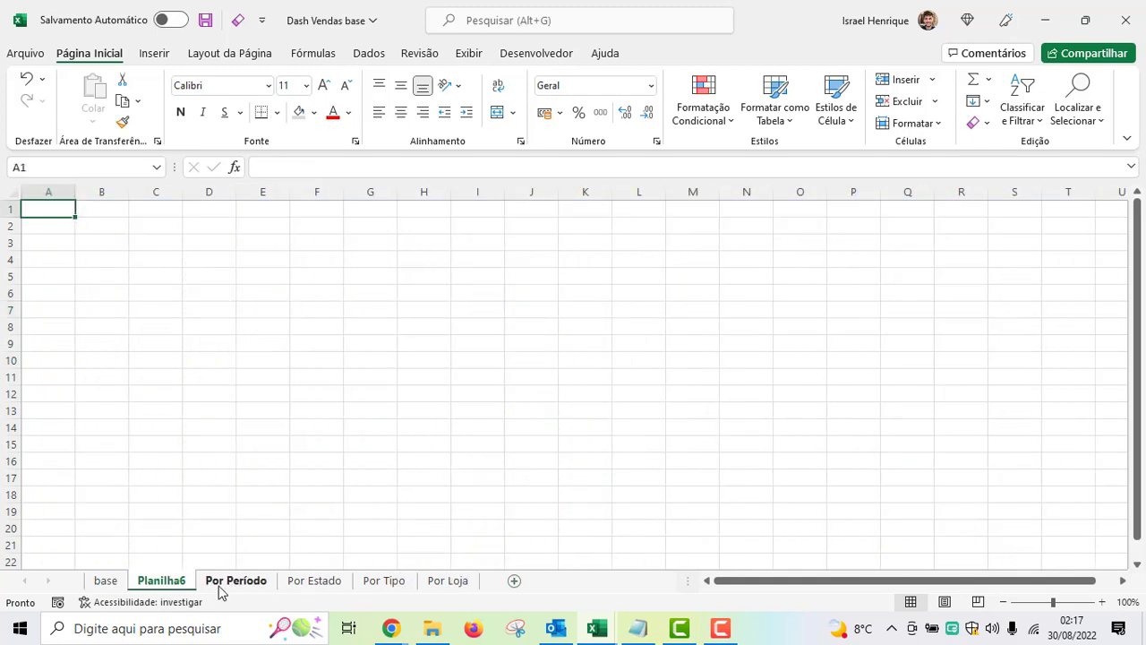
{"action": "left_click_drag", "start_coordinate": [255, 584], "coordinate": [159, 586]}
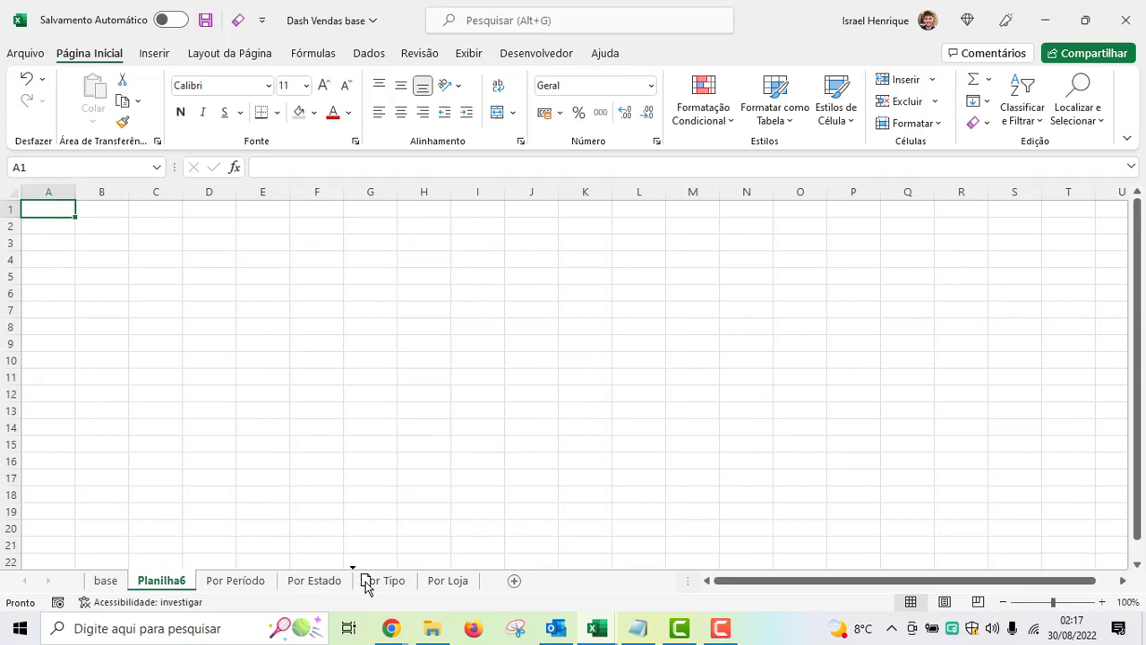
{"action": "double_click", "coordinate": [162, 583]}
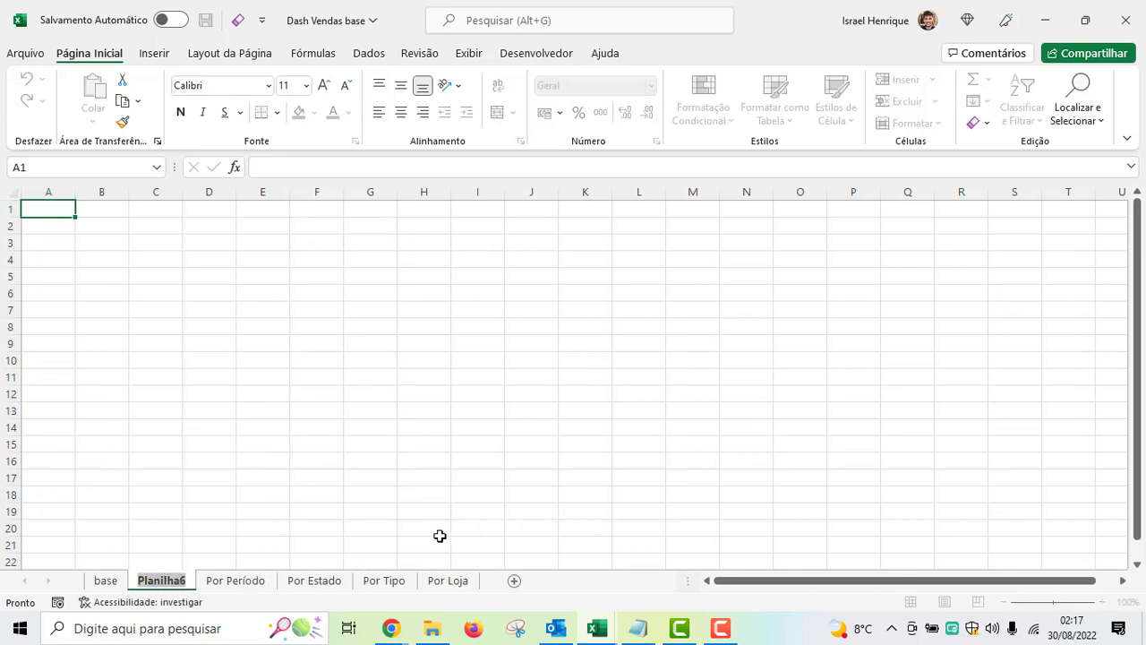
{"action": "type", "text": "Dashbop"}
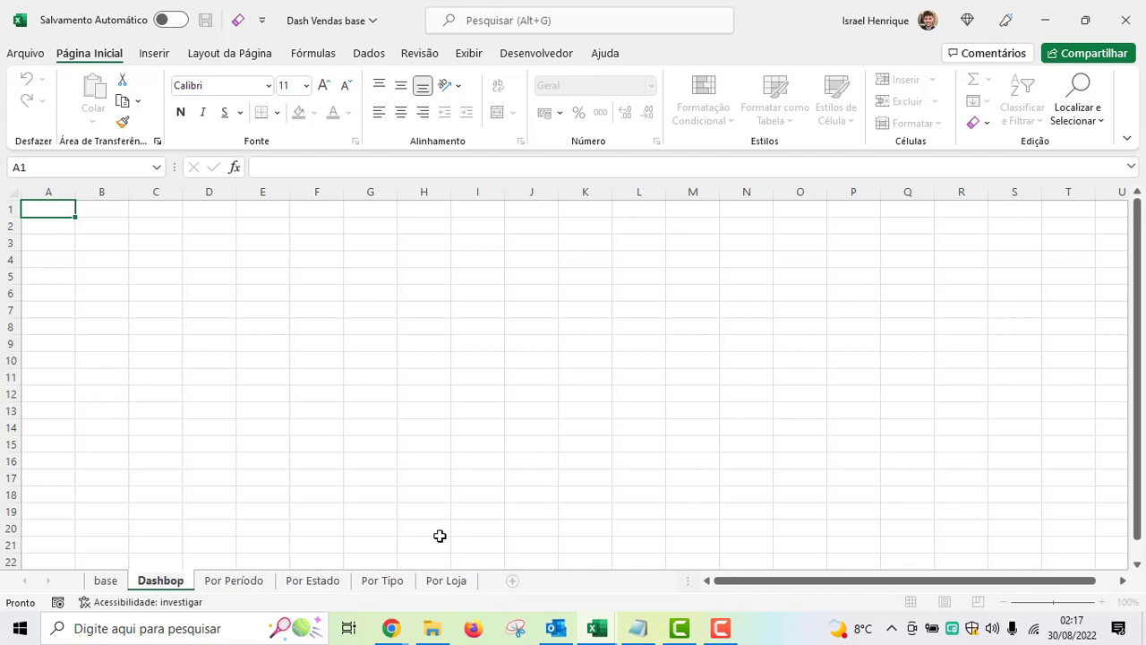
{"action": "key", "text": "BackSpace"}
{"action": "type", "text": "ard"}
{"action": "key", "text": "Return"}
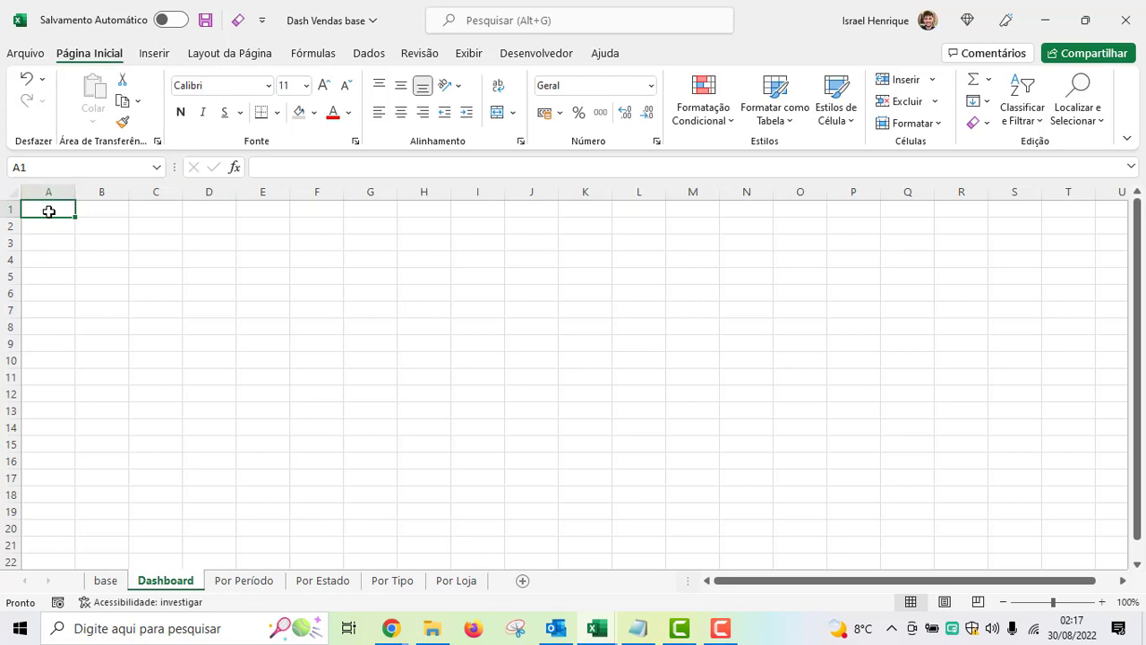
- Fill A1:W4 with Azul, Ênfase 1, Mais Escuro 25% as the header band
{"action": "mouse_move", "coordinate": [48, 210]}
{"action": "left_mouse_down"}
{"action": "mouse_move", "coordinate": [49, 259]}
{"action": "mouse_move", "coordinate": [1013, 254]}
{"action": "mouse_move", "coordinate": [1067, 267]}
{"action": "left_mouse_up"}
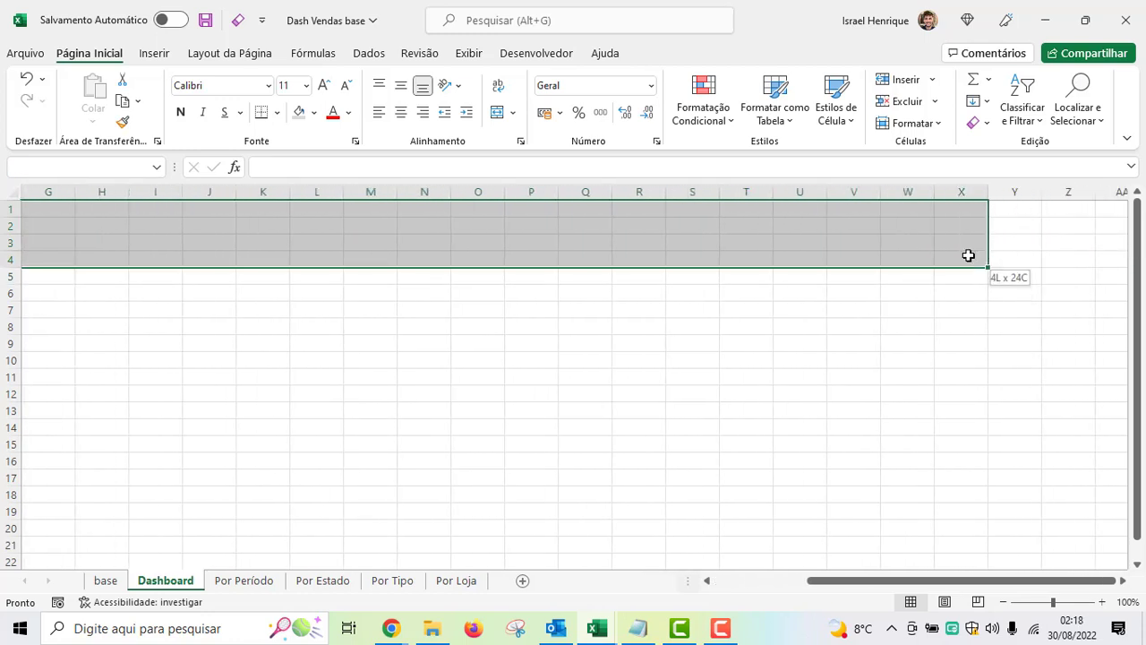
{"action": "left_click_drag", "start_coordinate": [1067, 267], "coordinate": [921, 263]}
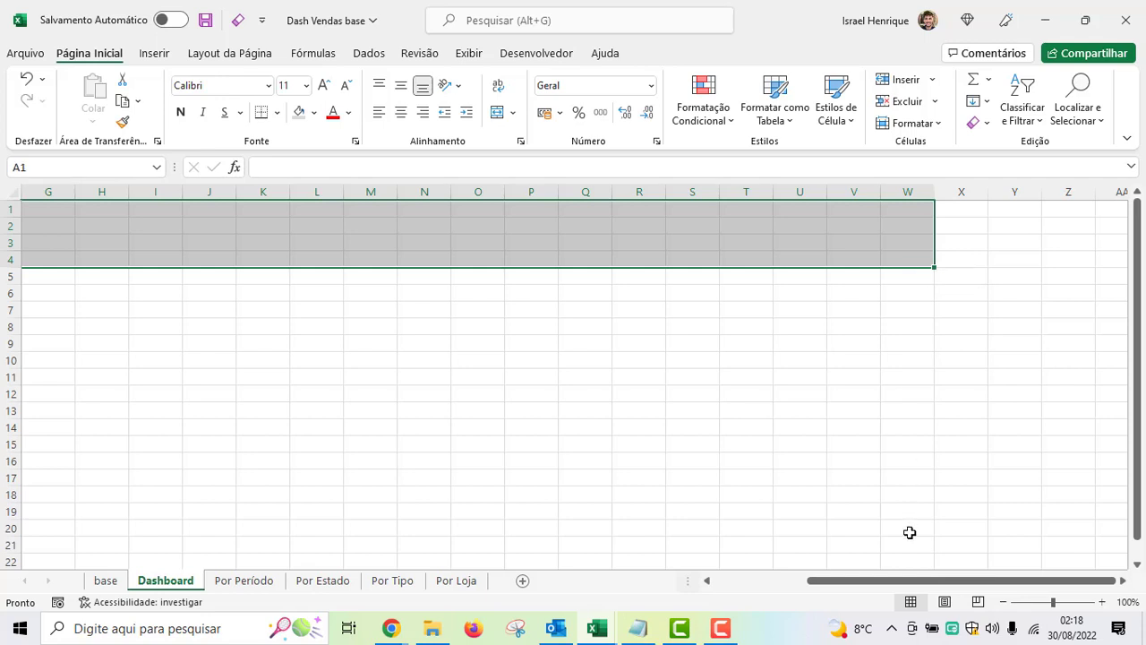
{"action": "left_click_drag", "start_coordinate": [914, 581], "coordinate": [746, 580]}
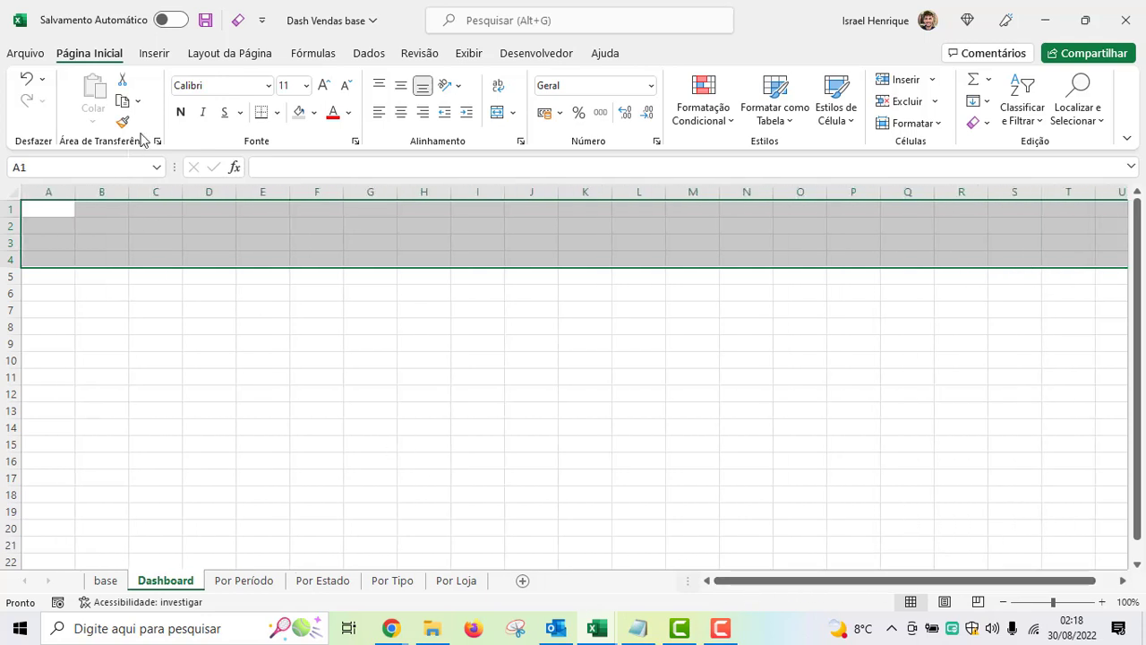
{"action": "left_click", "coordinate": [314, 114]}
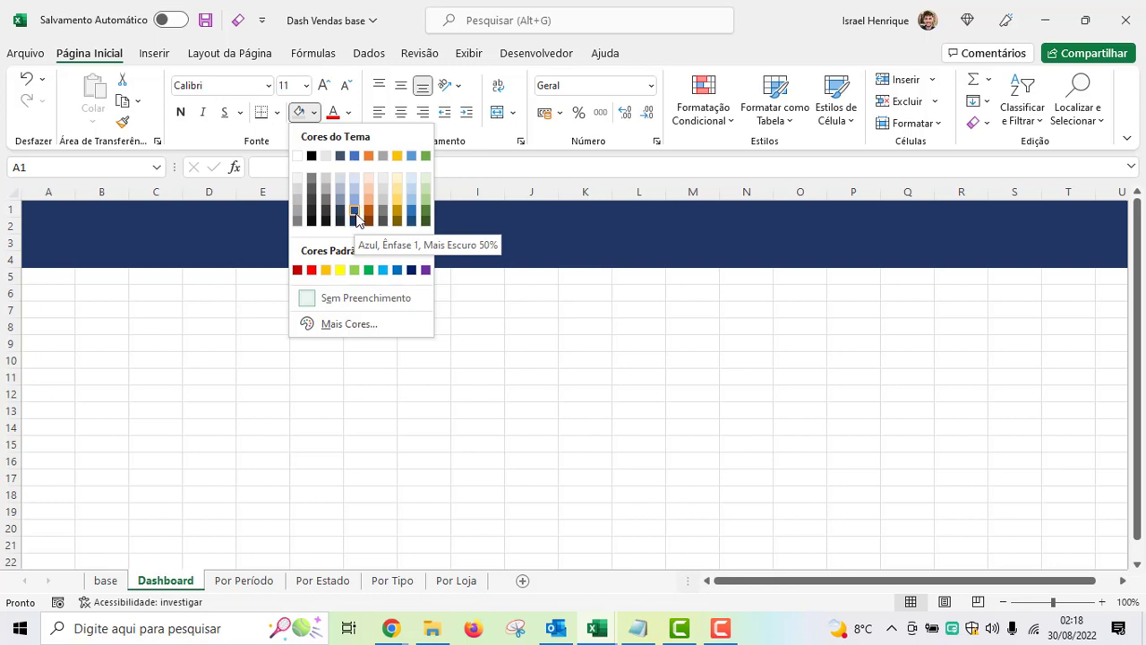
{"action": "left_click", "coordinate": [355, 219]}
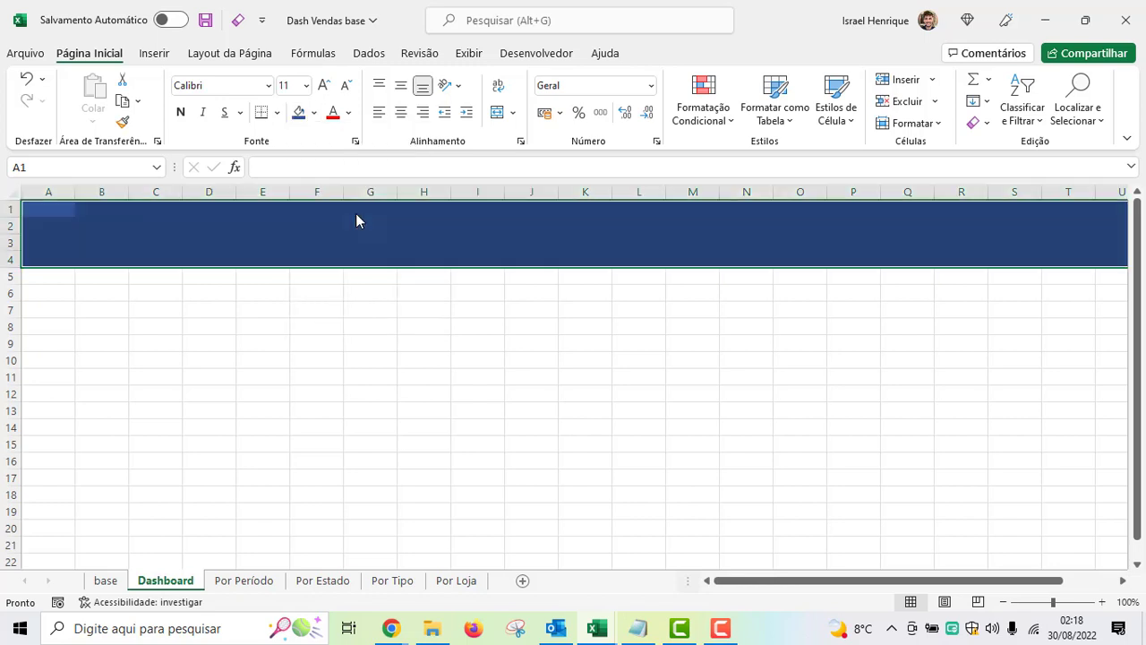
{"action": "left_click", "coordinate": [401, 358]}
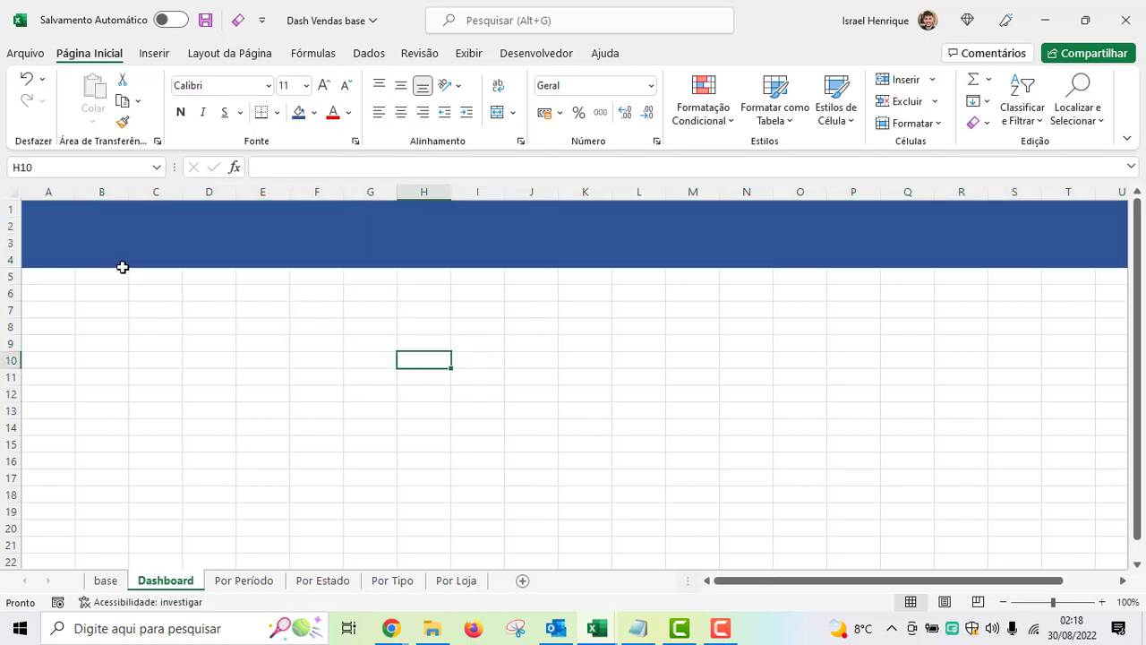
{"action": "left_click", "coordinate": [87, 231]}
- Draw a text box across A2:J4 on the blue header band
{"action": "left_click", "coordinate": [164, 59]}
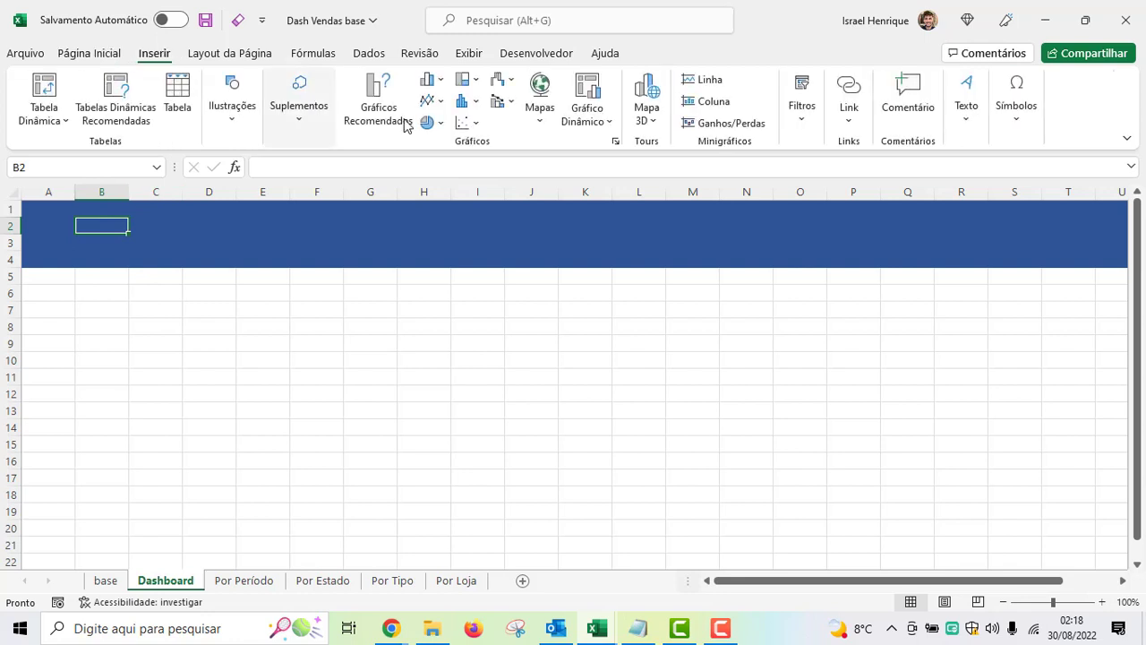
{"action": "left_click", "coordinate": [966, 134]}
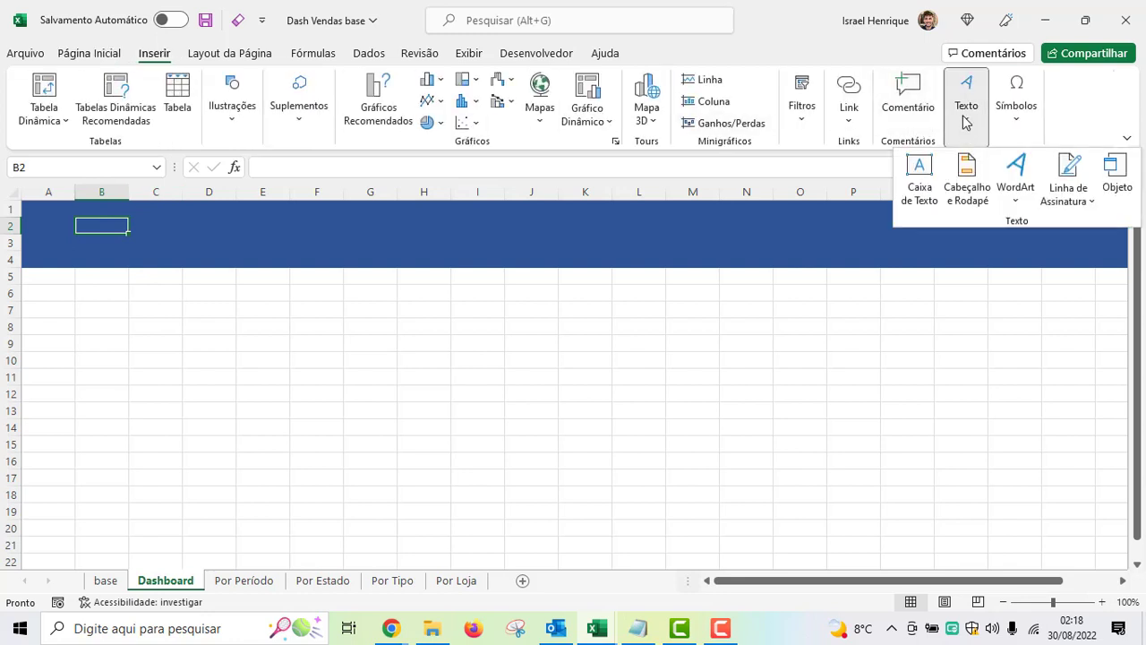
{"action": "left_click", "coordinate": [920, 173]}
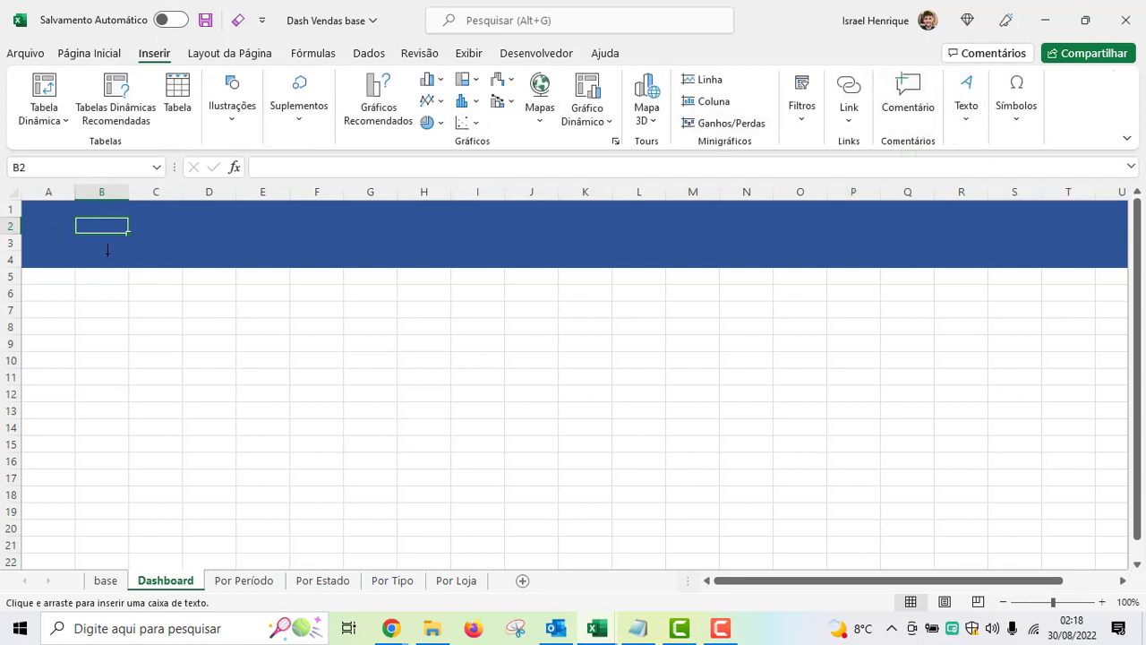
{"action": "left_click_drag", "start_coordinate": [48, 212], "coordinate": [544, 250]}
{"action": "type", "text": "Dashboard de Vendas"}
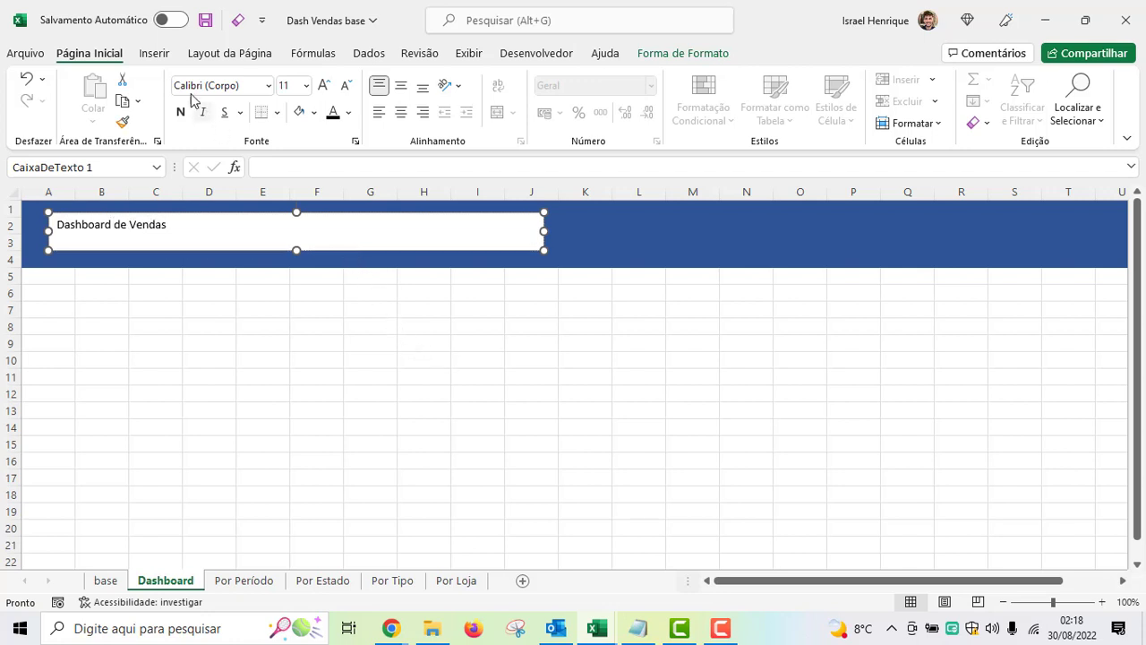
- Format the Dashboard de Vendas title as bold Montserrat 28 and fit the box to row 4
{"action": "left_click", "coordinate": [232, 86]}
{"action": "type", "text": "Mont"}
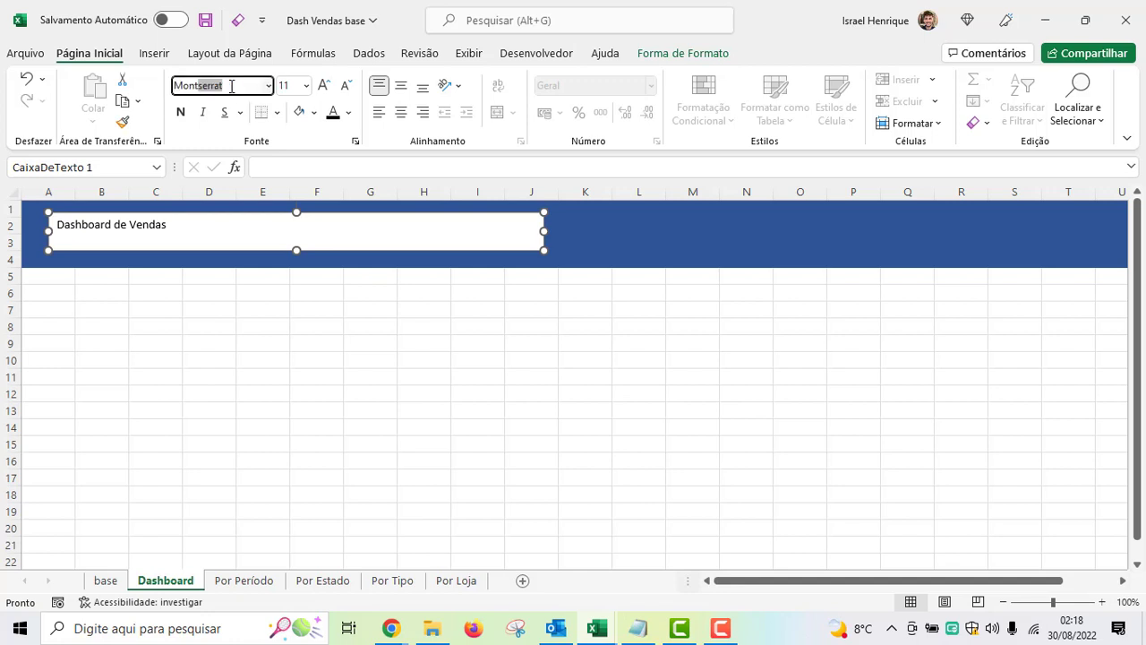
{"action": "key", "text": "Return"}
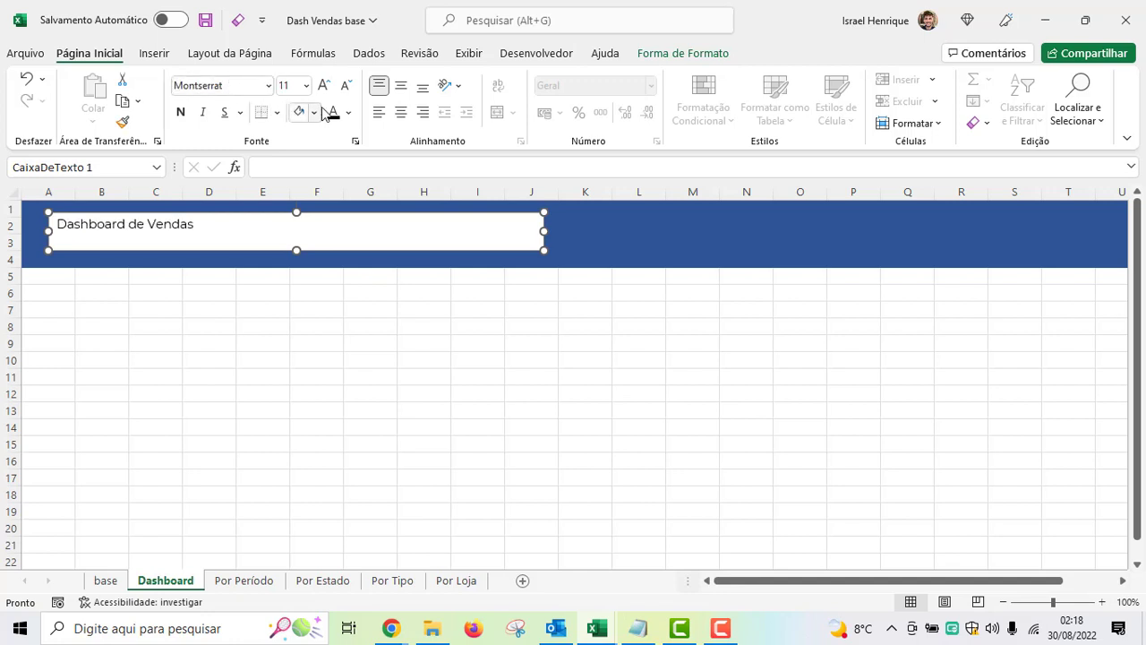
{"action": "left_click", "coordinate": [323, 85]}
{"action": "left_click", "coordinate": [323, 85]}
{"action": "left_click", "coordinate": [323, 85]}
{"action": "left_click", "coordinate": [324, 85]}
{"action": "left_click", "coordinate": [323, 85]}
{"action": "left_click", "coordinate": [324, 85]}
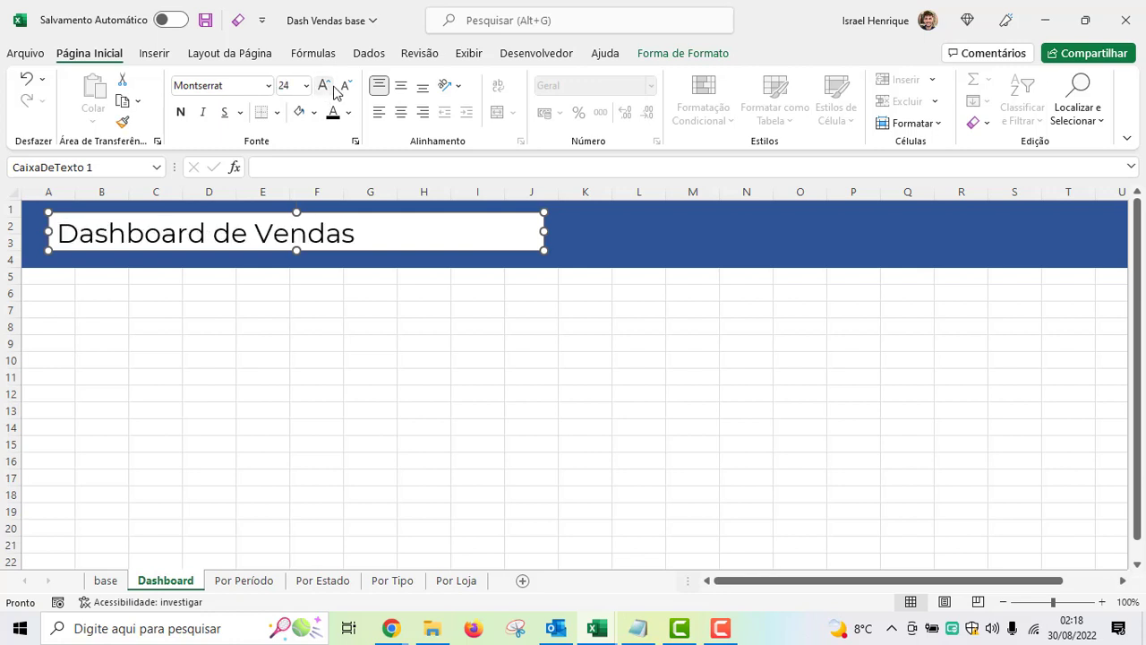
{"action": "left_click", "coordinate": [344, 85]}
{"action": "left_click", "coordinate": [324, 85]}
{"action": "left_click", "coordinate": [323, 85]}
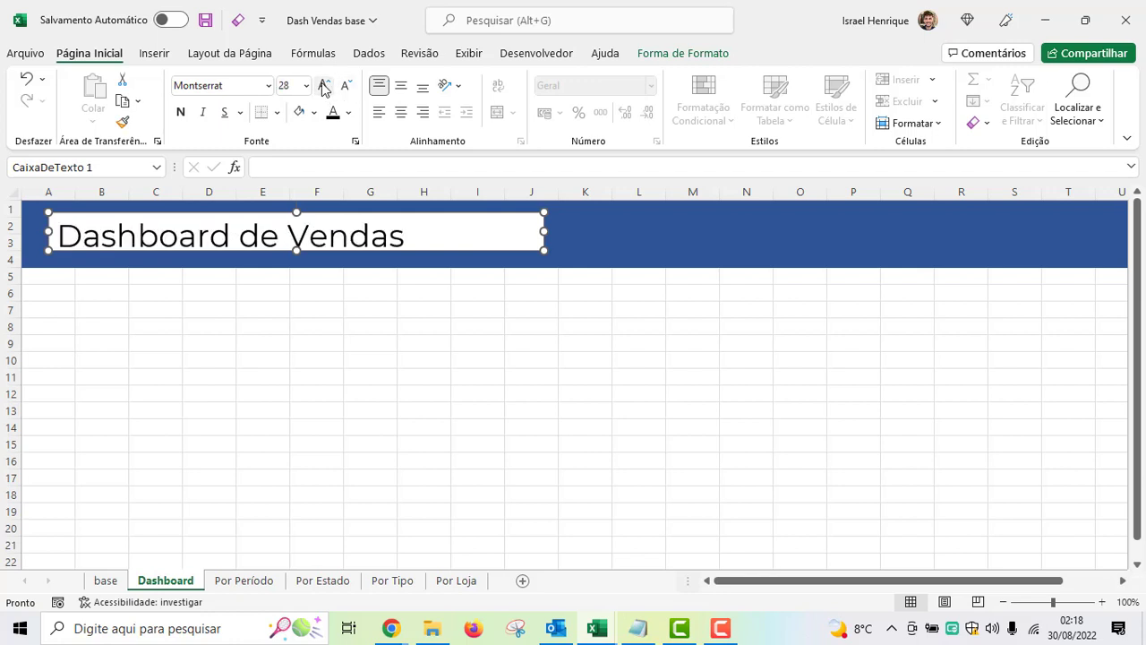
{"action": "left_click_drag", "start_coordinate": [297, 252], "coordinate": [297, 259]}
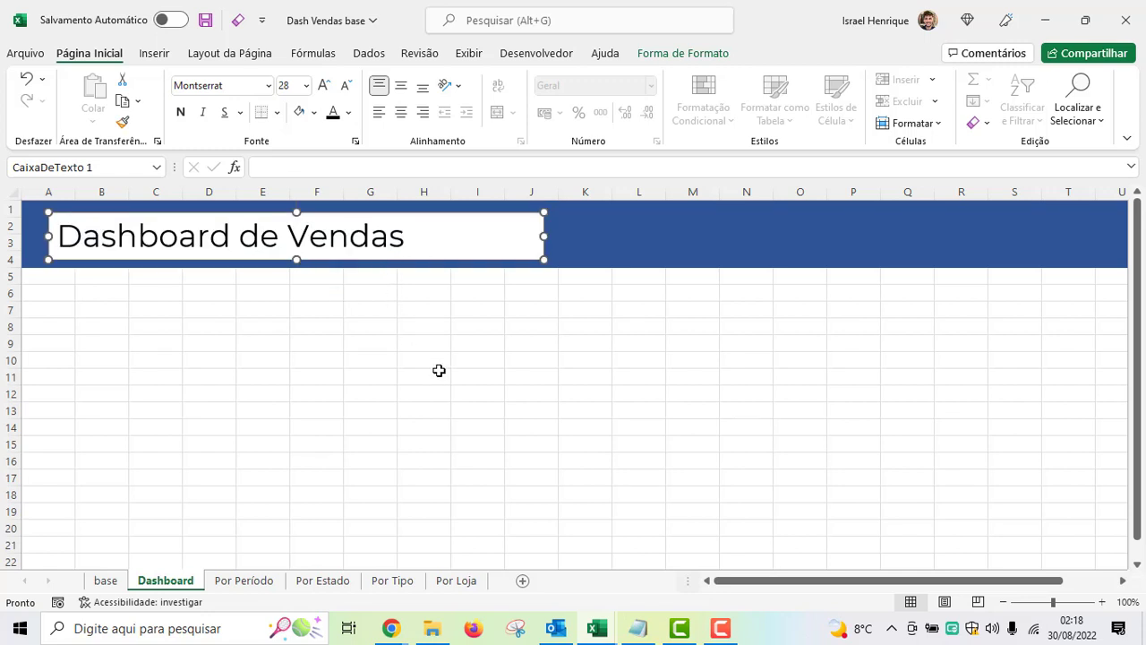
{"action": "key", "text": "Up"}
{"action": "key", "text": "Up"}
{"action": "key", "text": "Left"}
{"action": "key", "text": "Left"}
{"action": "key", "text": "Left"}
{"action": "key", "text": "Left"}
{"action": "key", "text": "Left"}
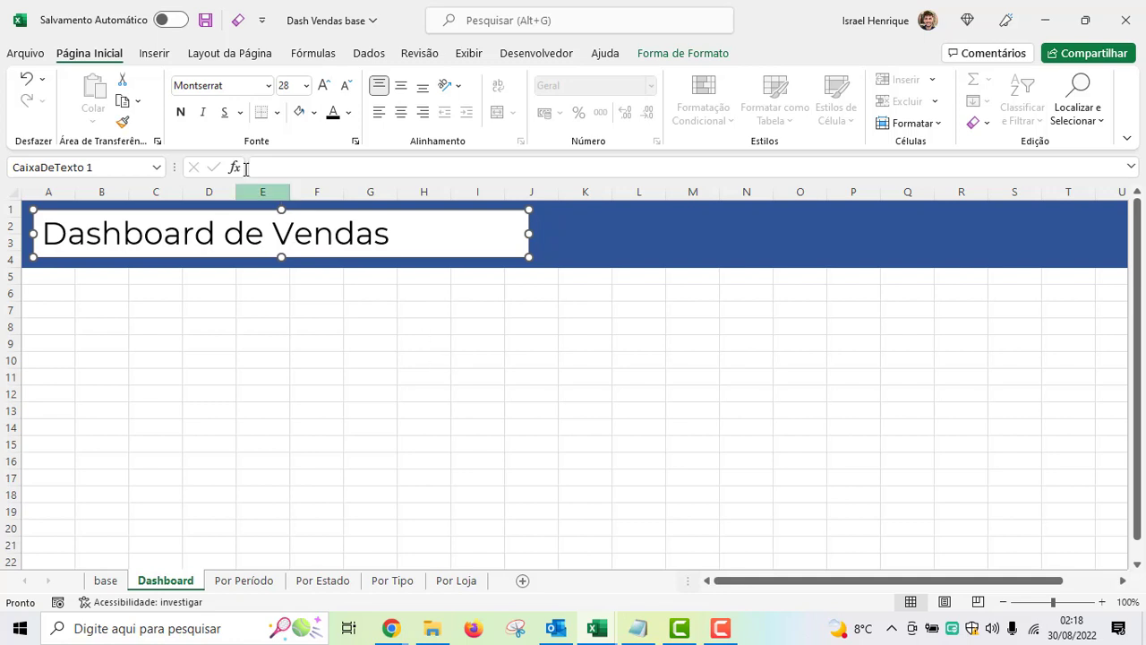
{"action": "left_click", "coordinate": [180, 112]}
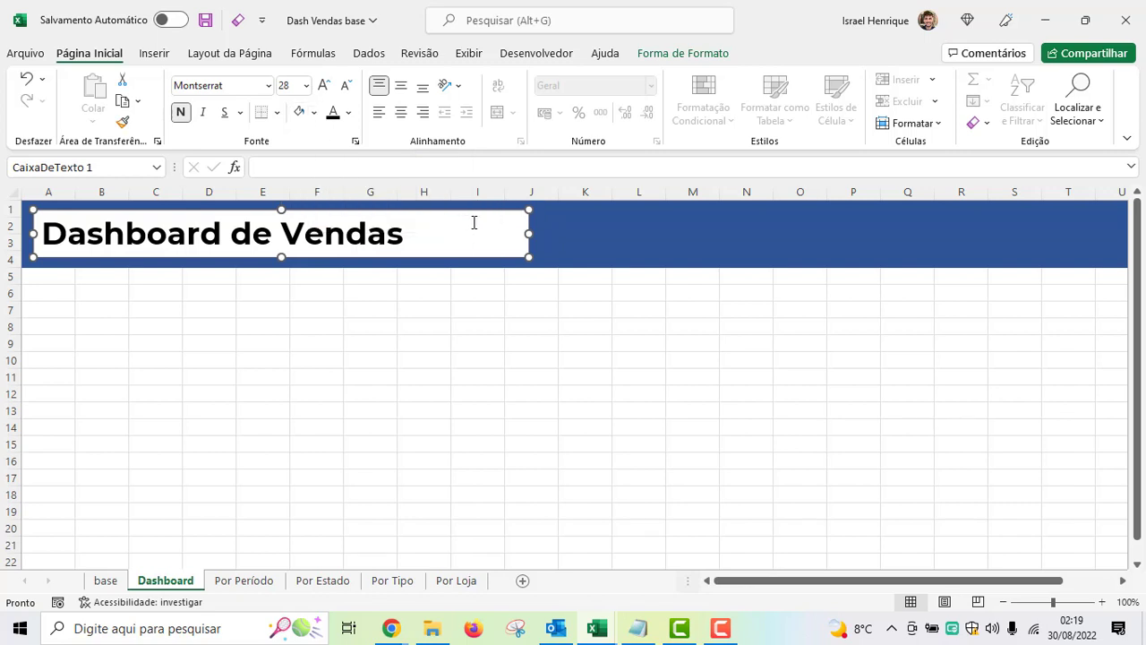
- Give the title box Sem Preenchimento and make its text white
{"action": "left_click", "coordinate": [655, 57]}
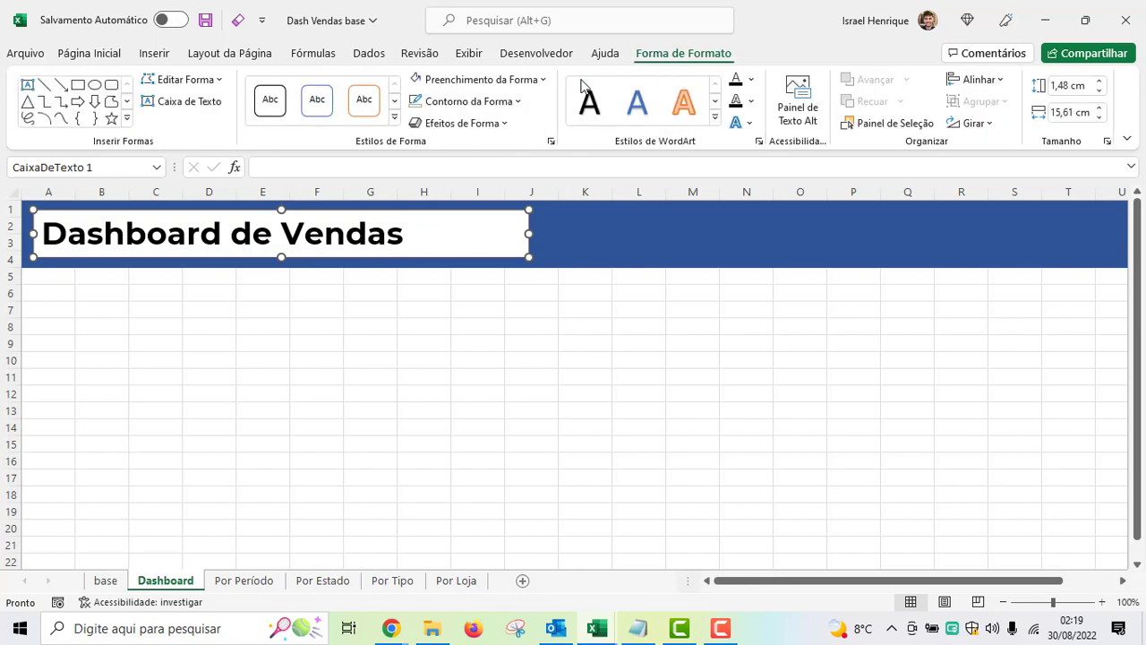
{"action": "left_click", "coordinate": [541, 79]}
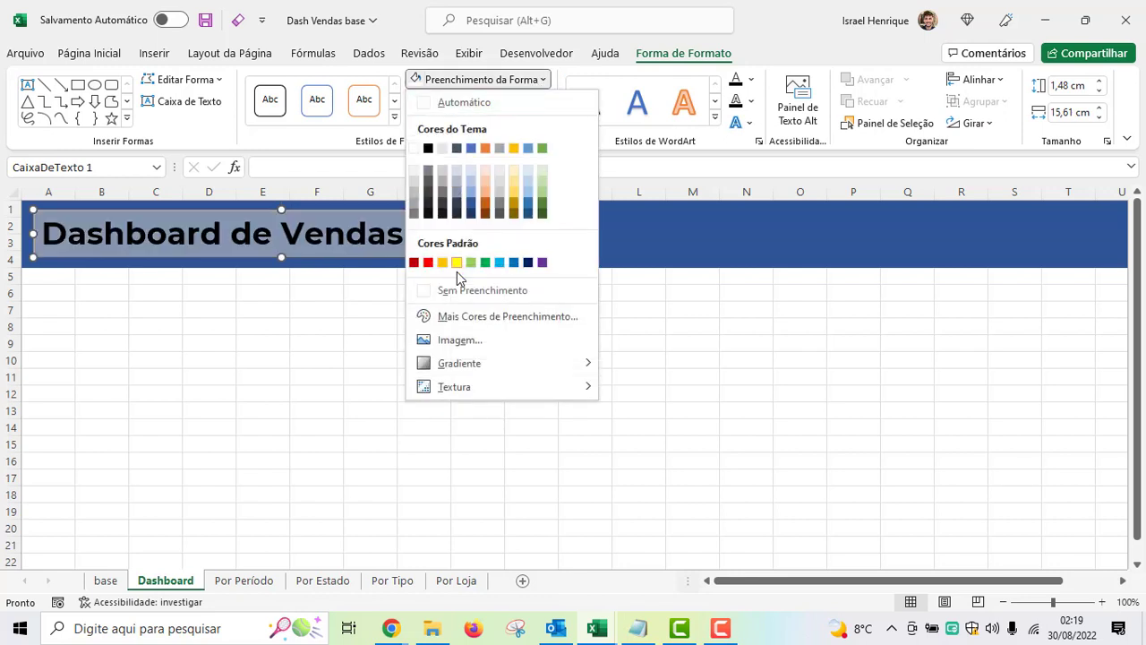
{"action": "left_click", "coordinate": [467, 293]}
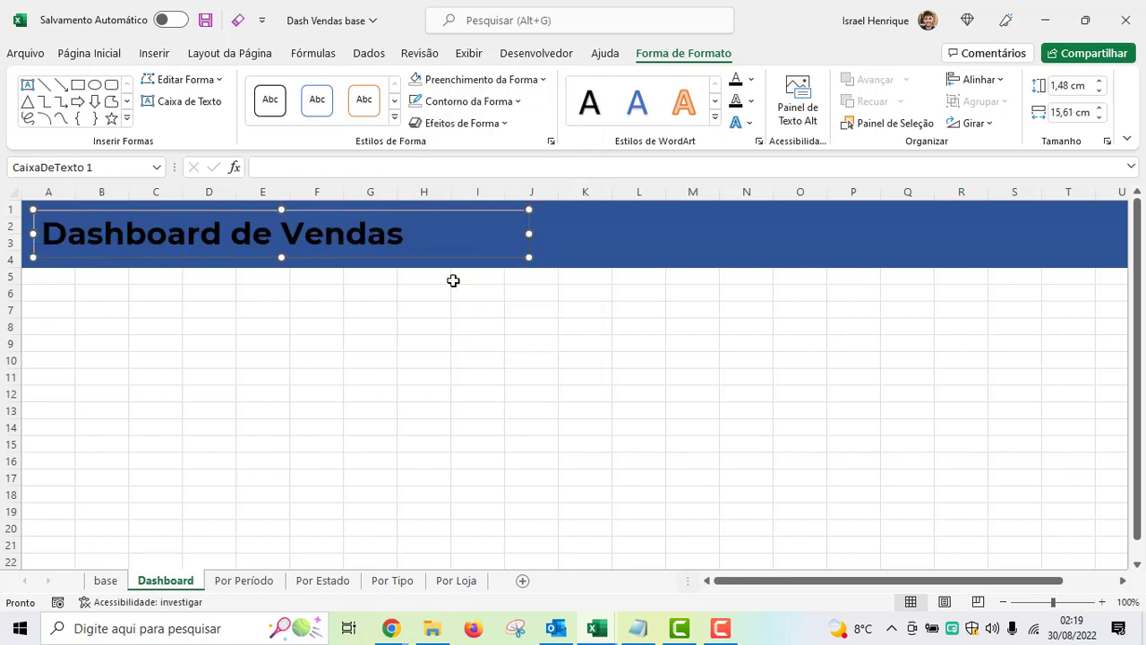
{"action": "left_click", "coordinate": [111, 55]}
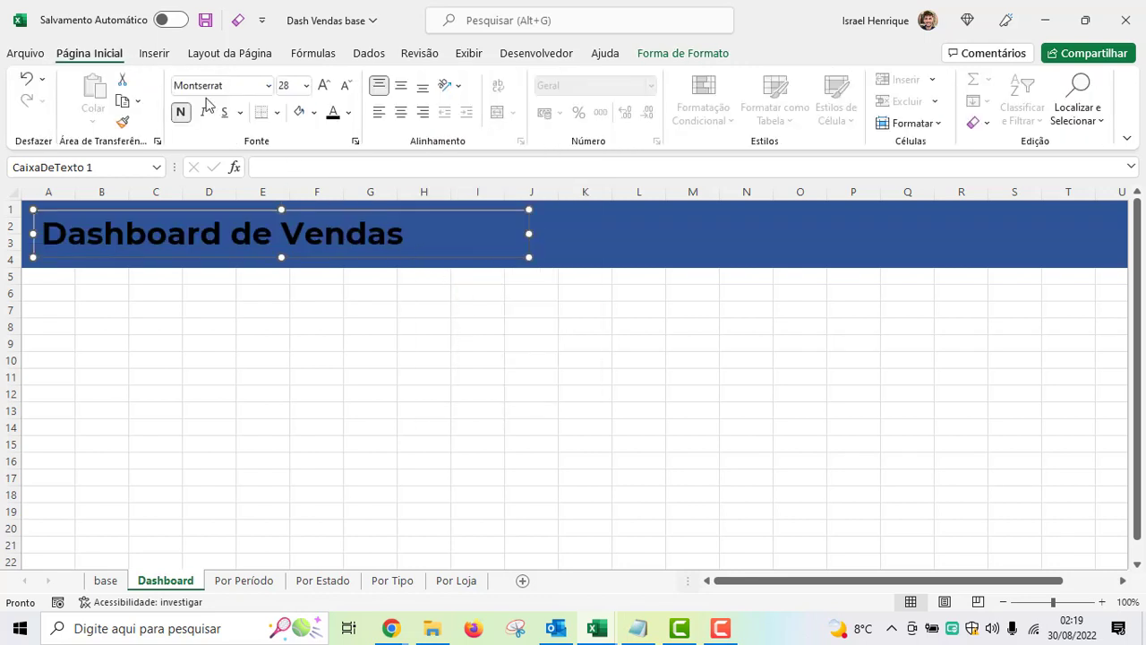
{"action": "left_click", "coordinate": [348, 113]}
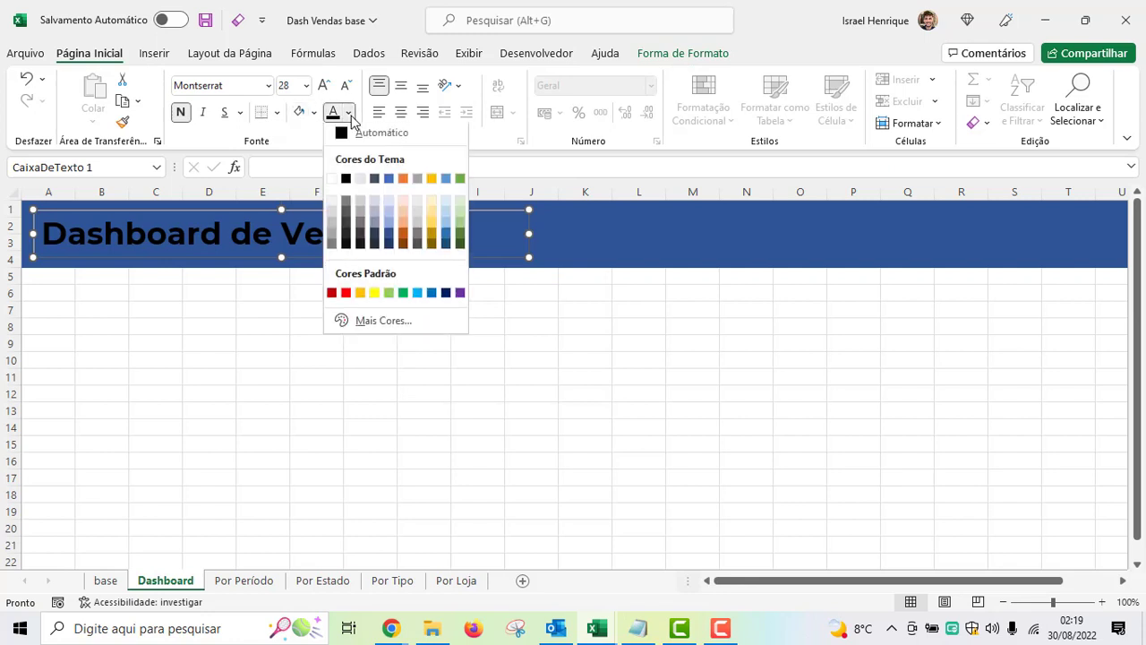
{"action": "left_click", "coordinate": [335, 181]}
{"action": "left_click", "coordinate": [377, 396]}
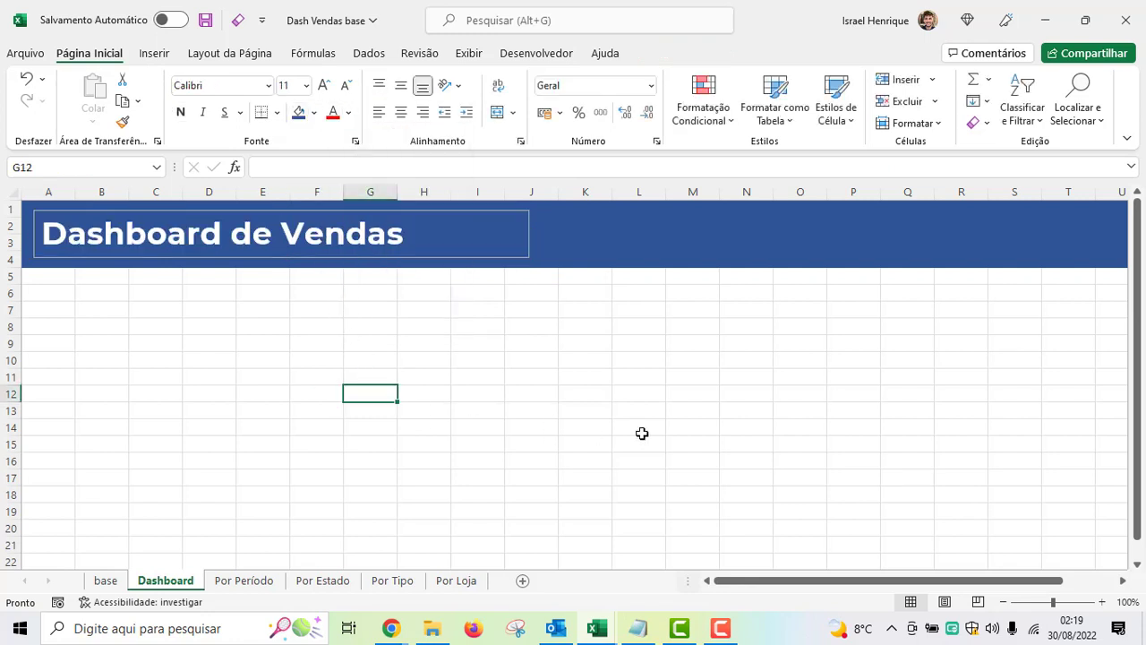
{"action": "left_click", "coordinate": [640, 430]}
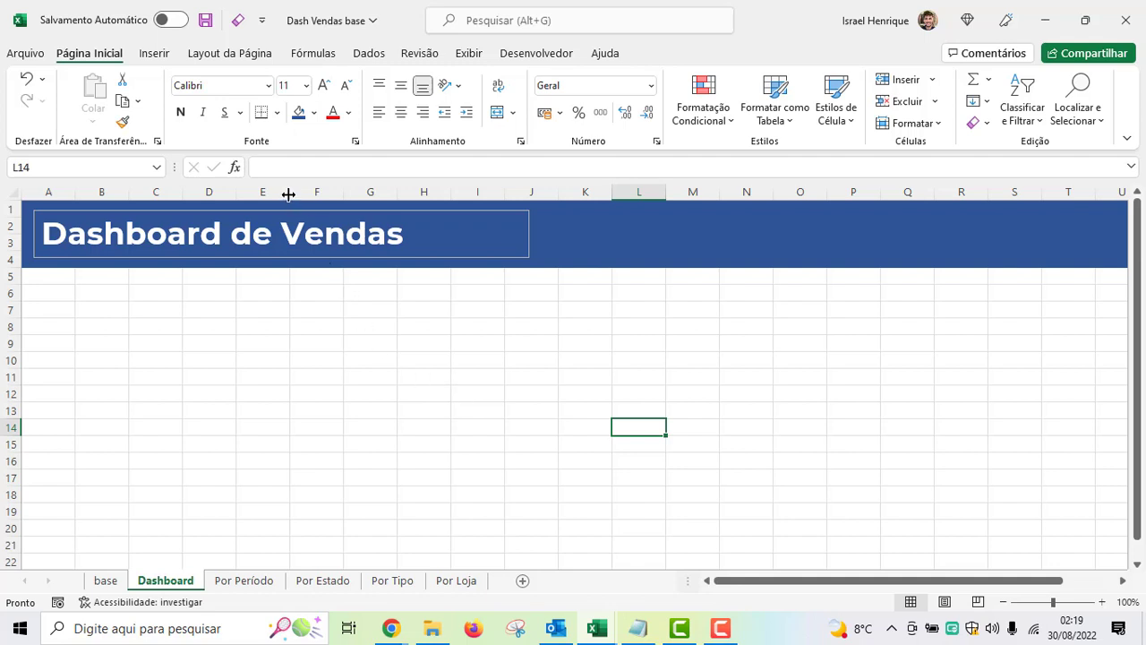
- Set the title box outline to Sem Contorno after slightly widening column E
{"action": "mouse_move", "coordinate": [289, 194]}
{"action": "left_mouse_down"}
{"action": "mouse_move", "coordinate": [303, 194]}
{"action": "mouse_move", "coordinate": [292, 192]}
{"action": "left_mouse_up"}
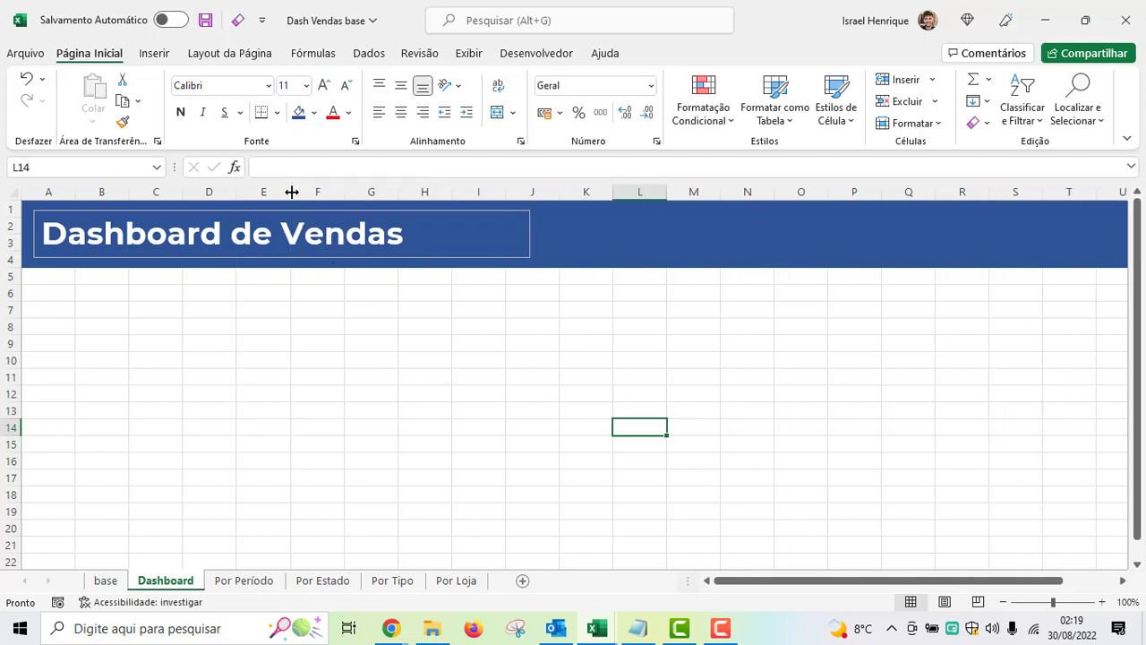
{"action": "left_click", "coordinate": [333, 258]}
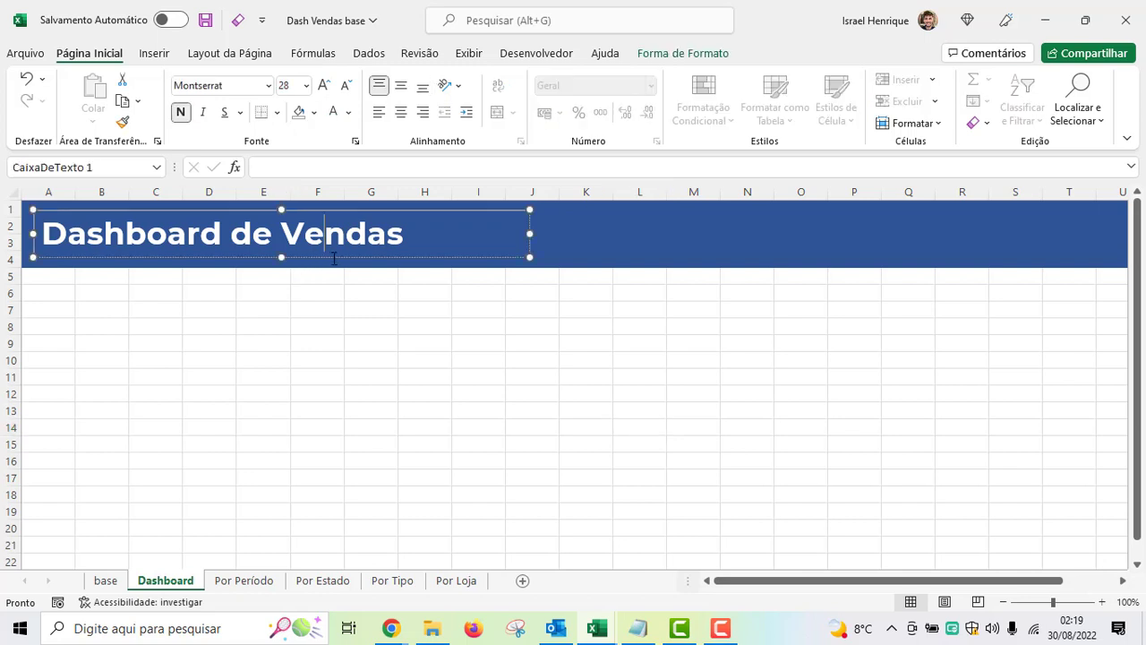
{"action": "left_click", "coordinate": [662, 59]}
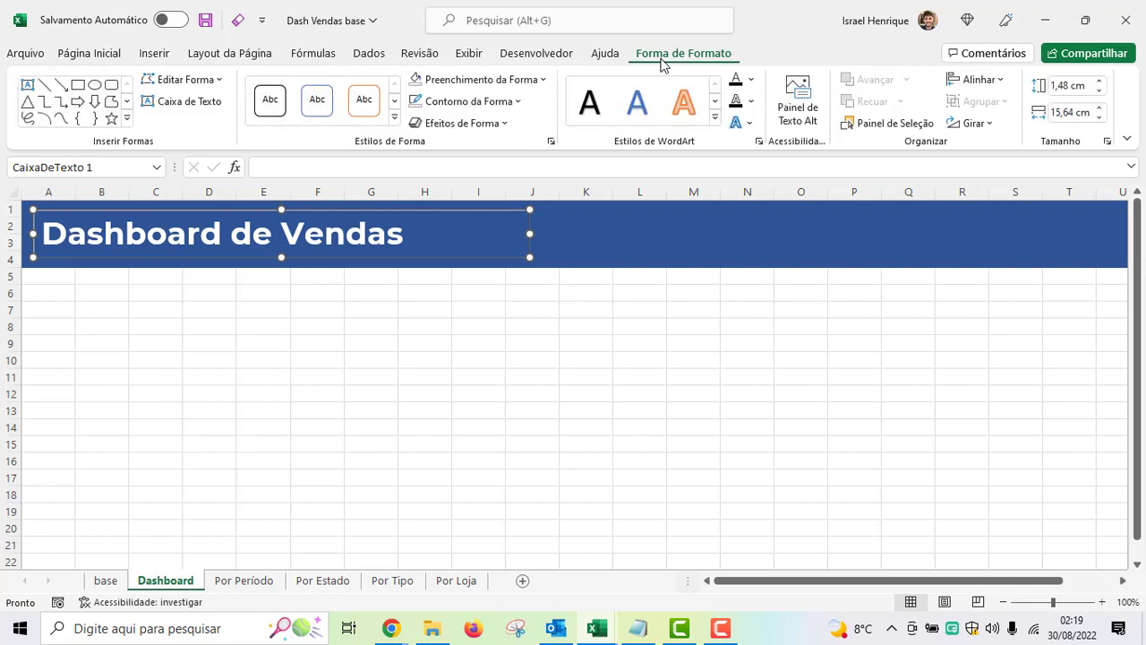
{"action": "left_click", "coordinate": [517, 102]}
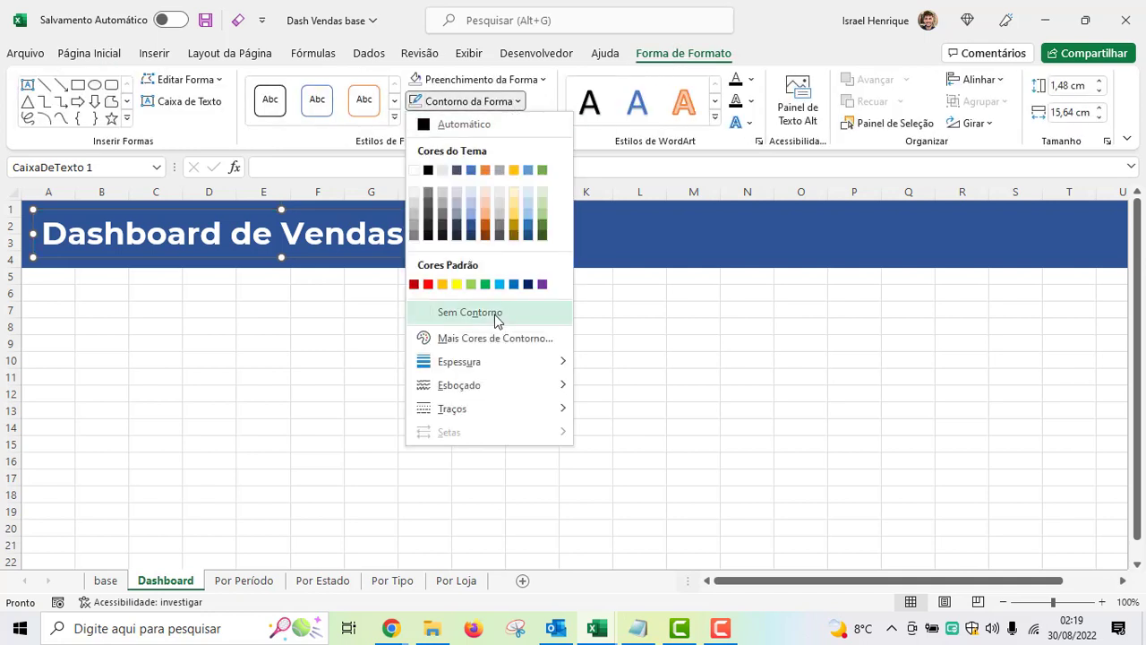
{"action": "left_click", "coordinate": [494, 313]}
{"action": "left_click", "coordinate": [585, 344]}
{"action": "left_click", "coordinate": [700, 360]}
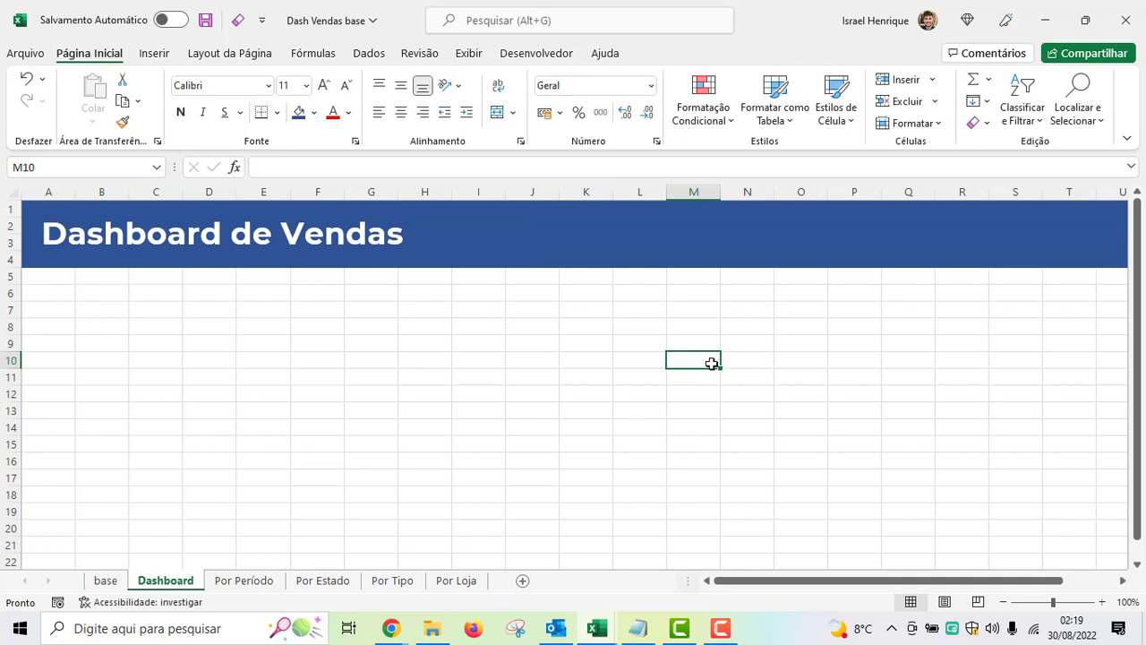
{"action": "left_click", "coordinate": [54, 273]}
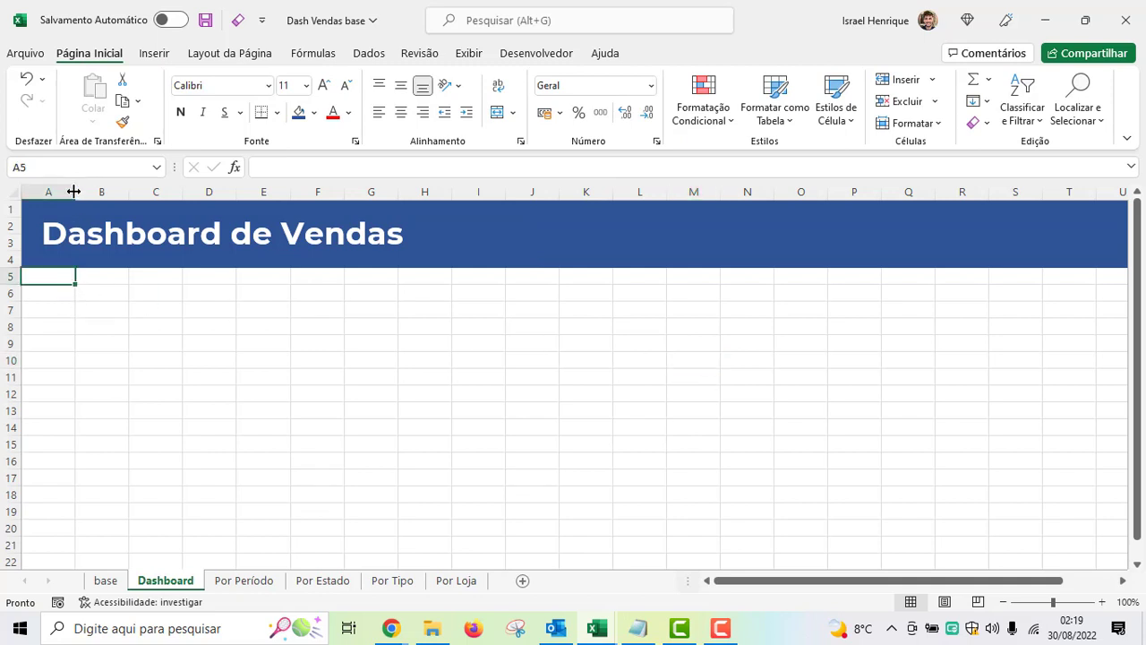
- Narrow column A to a 2,71 (24 pixel) left margin
{"action": "left_click_drag", "start_coordinate": [75, 192], "coordinate": [36, 192]}
{"action": "left_click", "coordinate": [30, 192]}
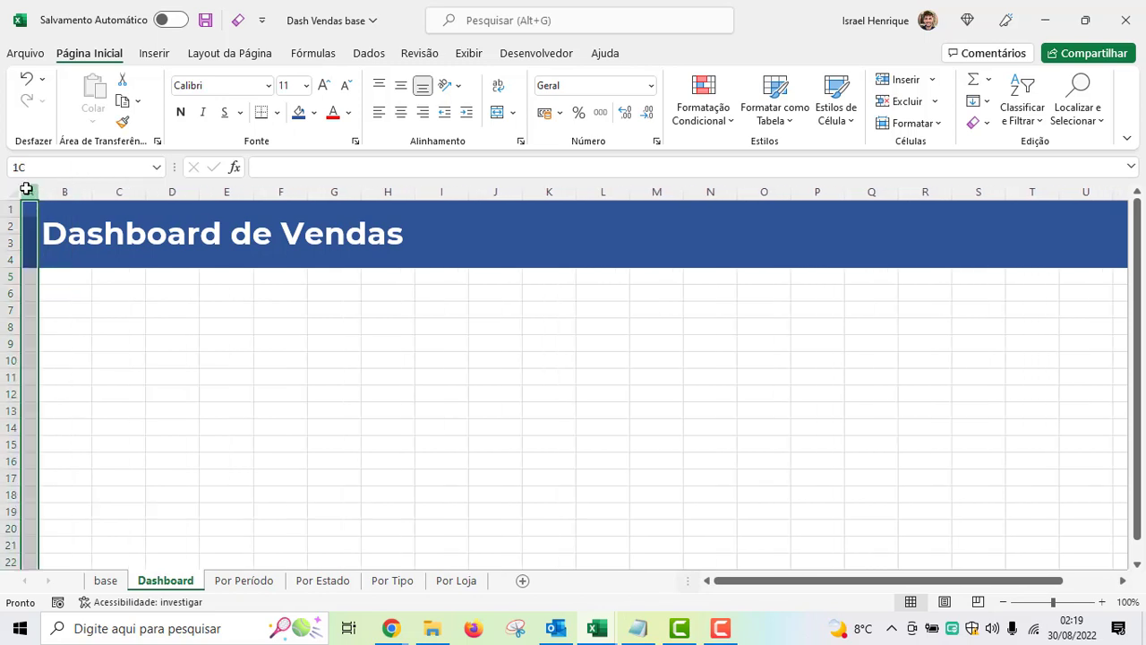
{"action": "left_click", "coordinate": [45, 277]}
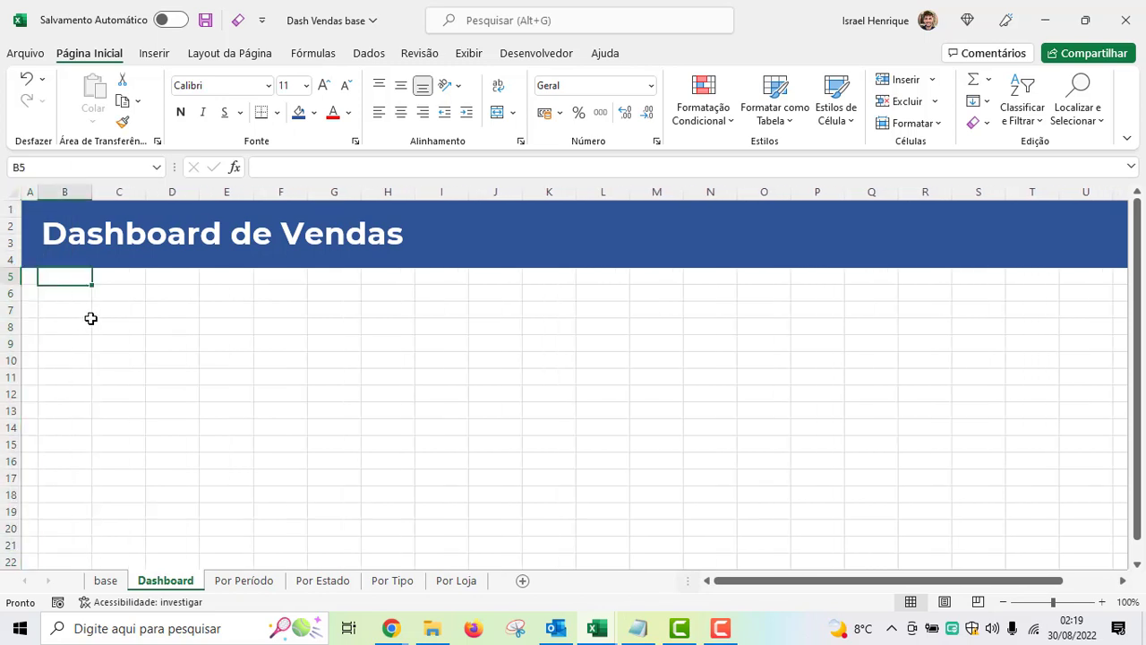
- Pick the rounded rectangle from the Inserir Formas gallery
{"action": "left_click", "coordinate": [154, 54]}
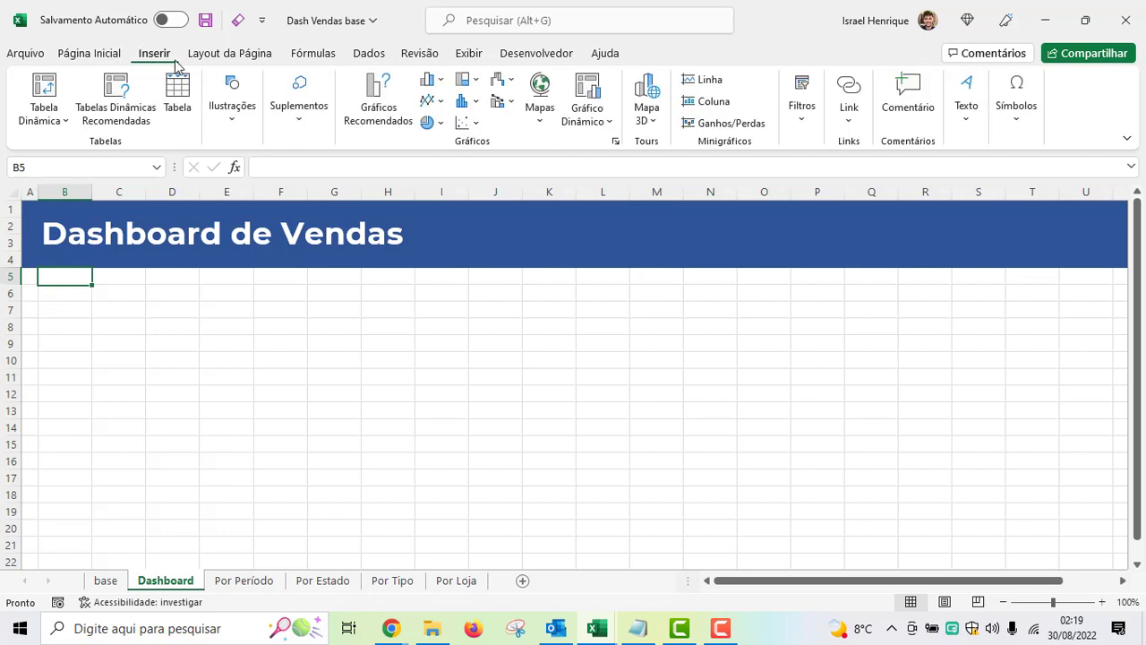
{"action": "left_click", "coordinate": [229, 135]}
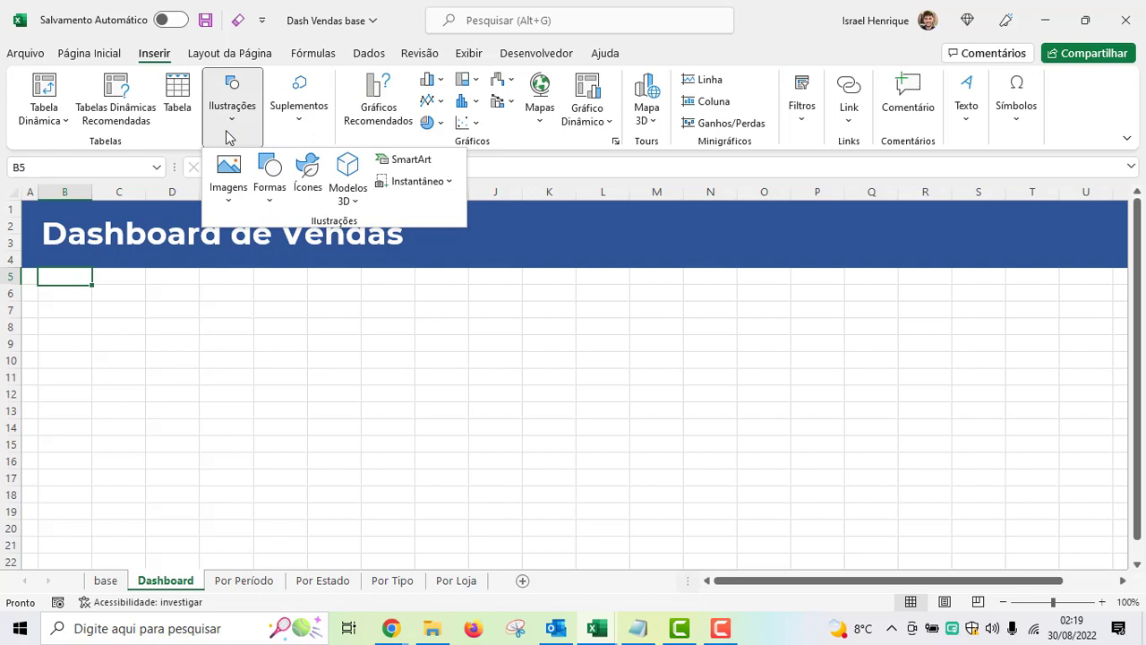
{"action": "left_click", "coordinate": [272, 197]}
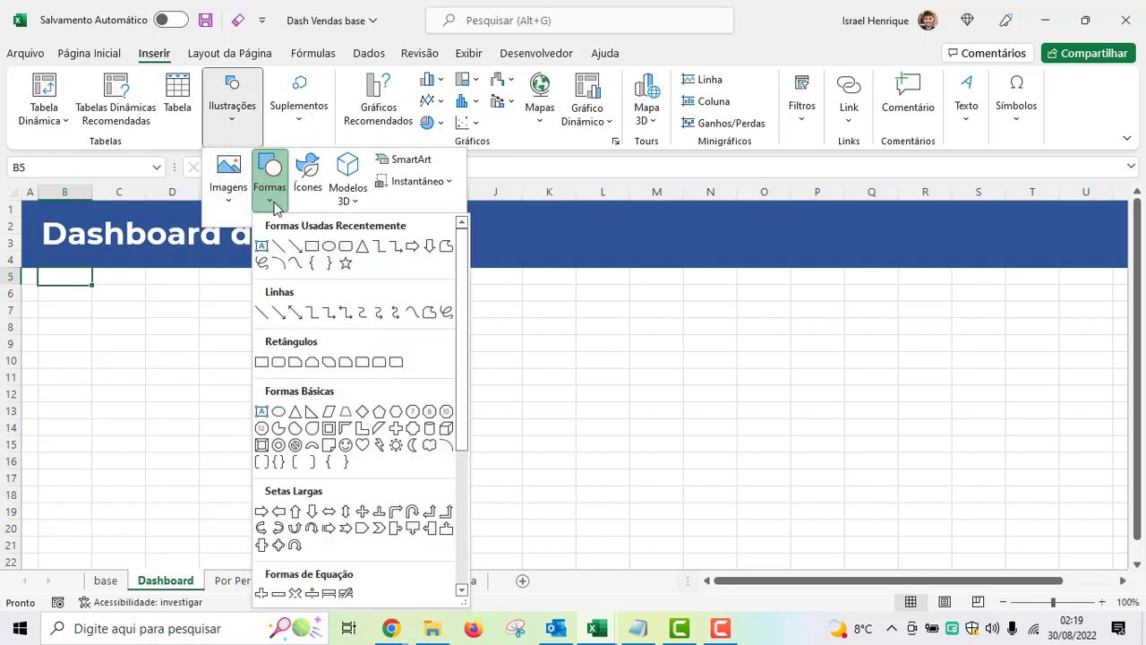
{"action": "left_click", "coordinate": [346, 246]}
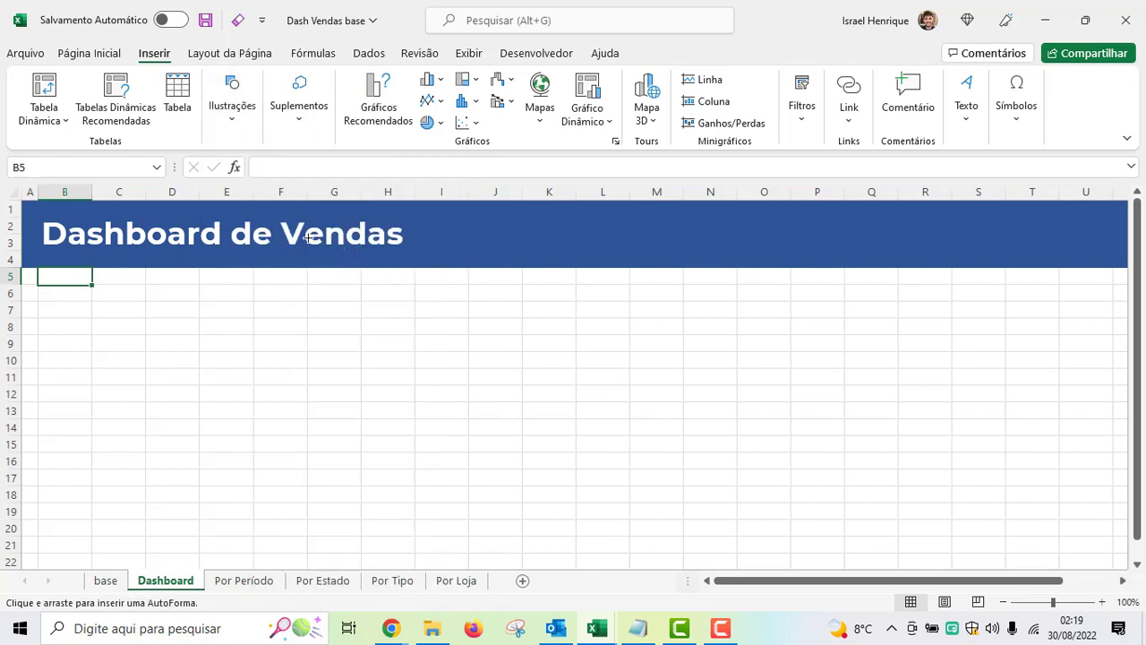
- Draw a blue rounded rectangle spanning B6 to D24 with barely rounded corners
{"action": "left_click_drag", "start_coordinate": [38, 284], "coordinate": [197, 546]}
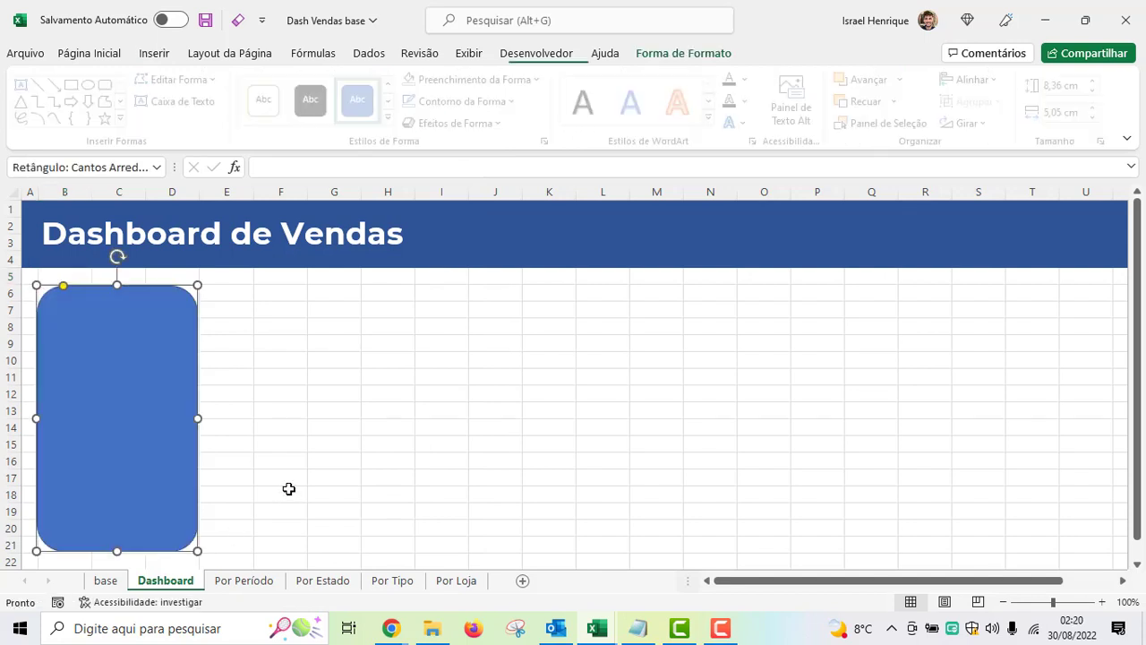
{"action": "scroll", "coordinate": [285, 485], "scroll_direction": "down", "scroll_amount": 2}
{"action": "left_click_drag", "start_coordinate": [197, 453], "coordinate": [217, 491]}
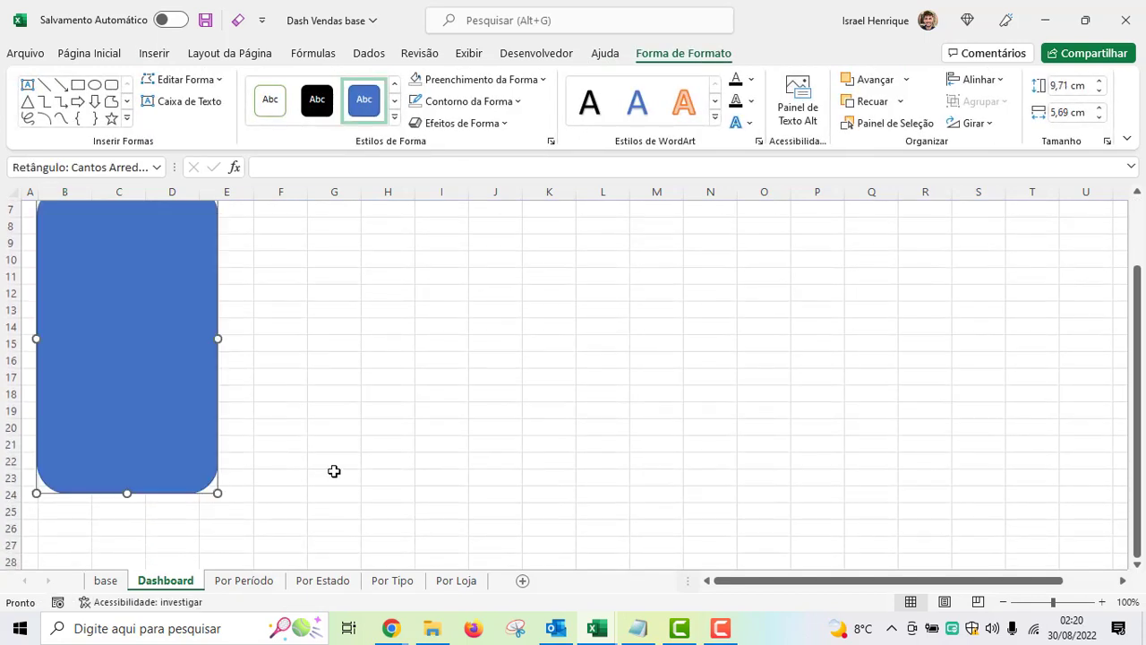
{"action": "scroll", "coordinate": [333, 471], "scroll_direction": "up", "scroll_amount": 2}
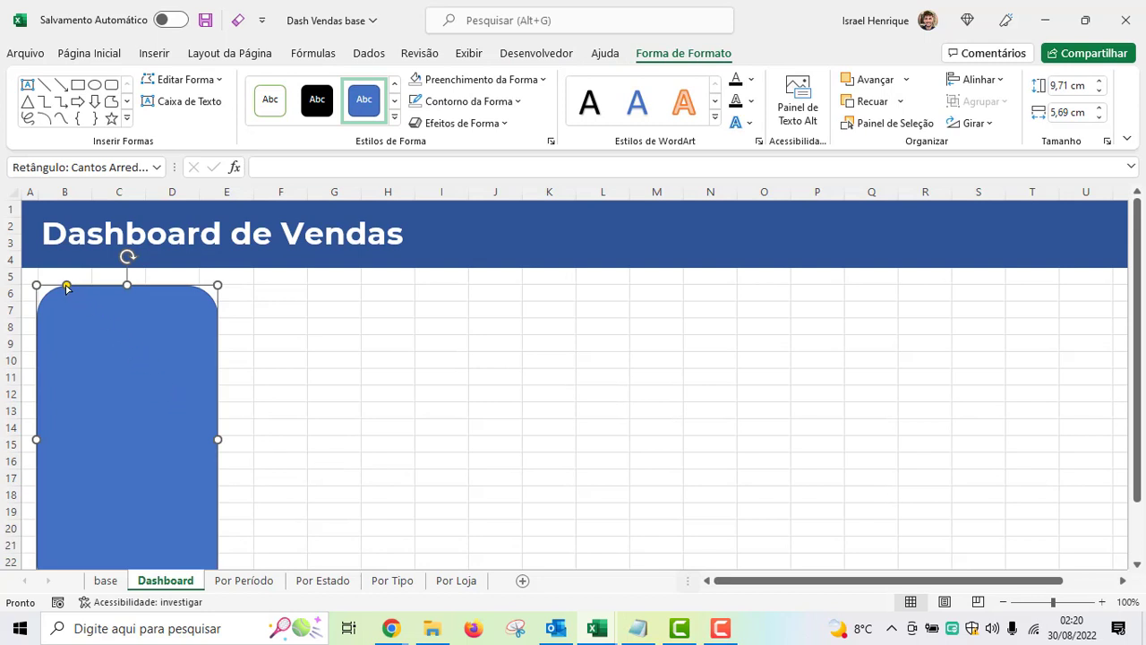
{"action": "left_click_drag", "start_coordinate": [66, 287], "coordinate": [45, 288]}
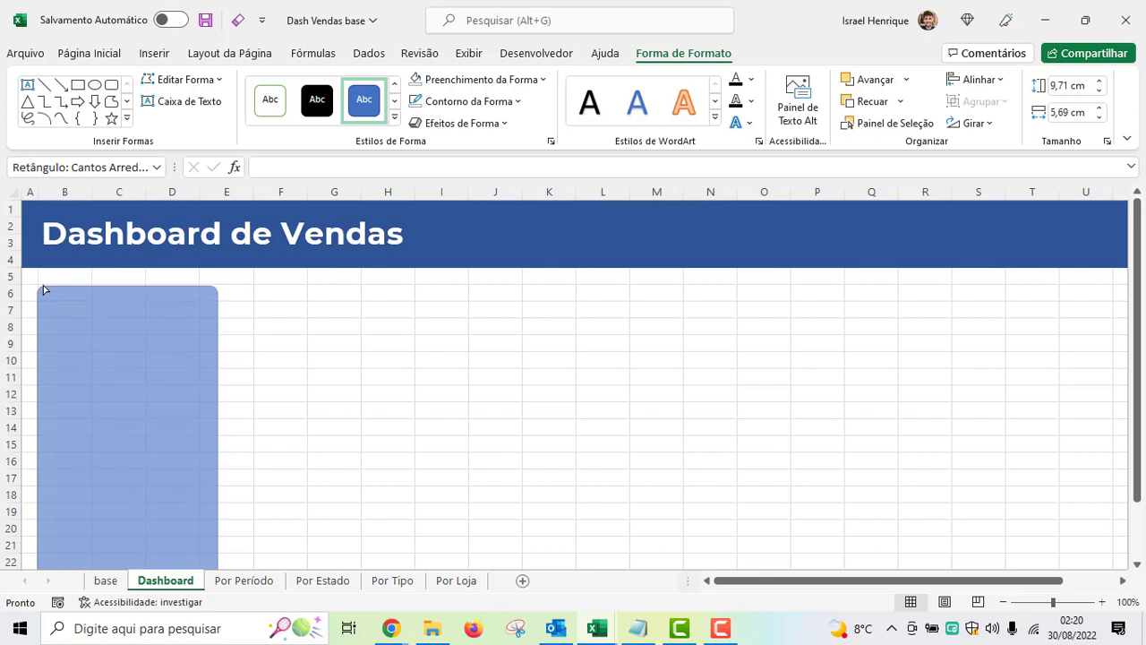
{"action": "left_click_drag", "start_coordinate": [43, 290], "coordinate": [43, 290]}
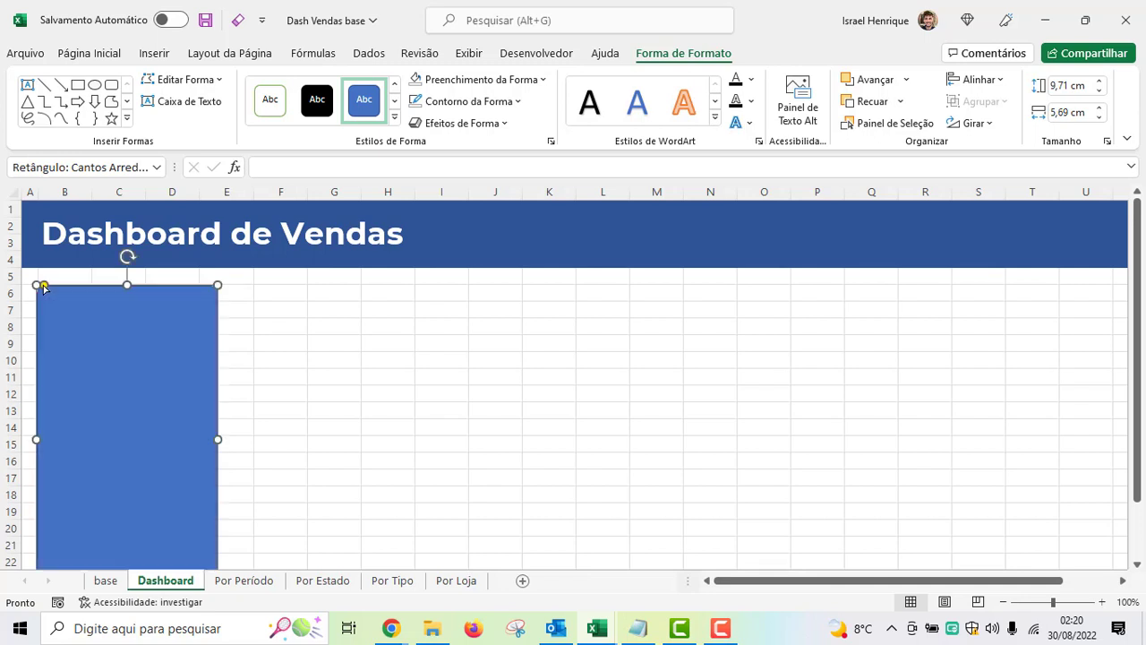
{"action": "left_click", "coordinate": [349, 380]}
{"action": "scroll", "coordinate": [344, 403], "scroll_direction": "down", "scroll_amount": 2}
{"action": "scroll", "coordinate": [344, 403], "scroll_direction": "up", "scroll_amount": 2}
{"action": "scroll", "coordinate": [345, 402], "scroll_direction": "down", "scroll_amount": 1}
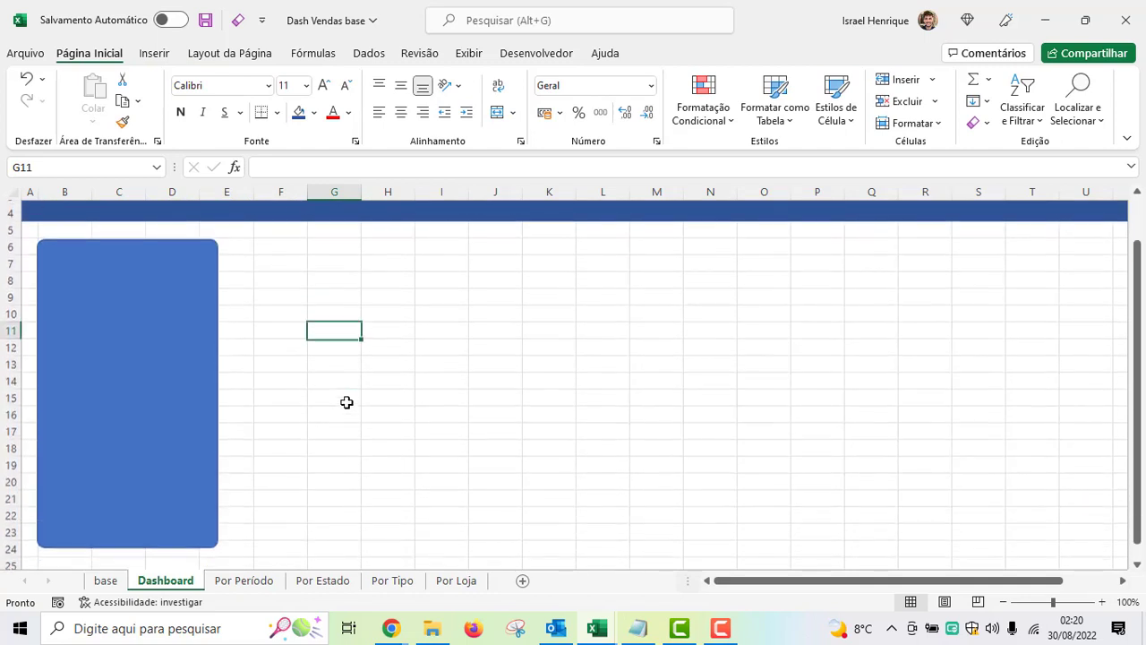
{"action": "left_click", "coordinate": [123, 281]}
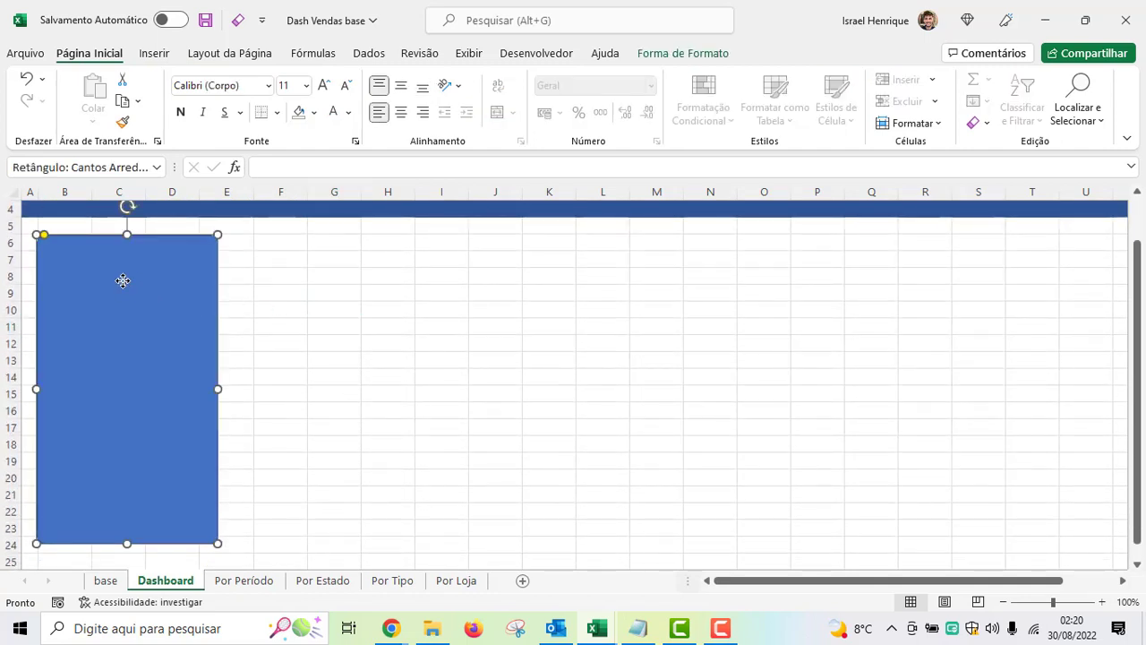
{"action": "left_click", "coordinate": [659, 58]}
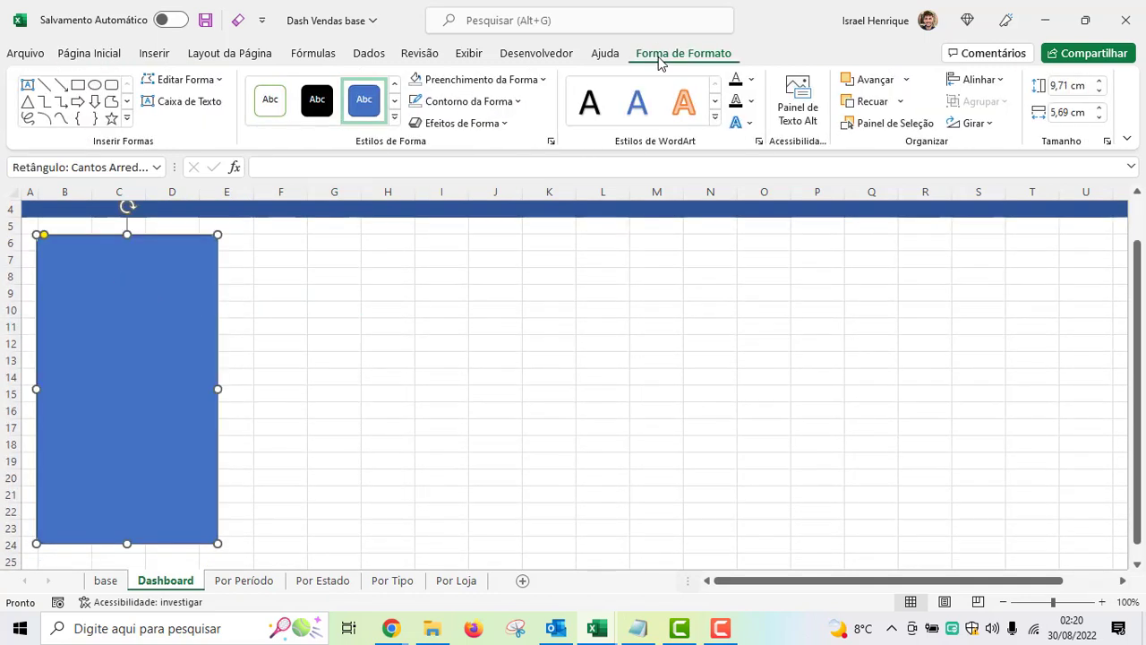
- Fill the left rounded rectangle white and nudge it slightly right and down
{"action": "left_click", "coordinate": [541, 80]}
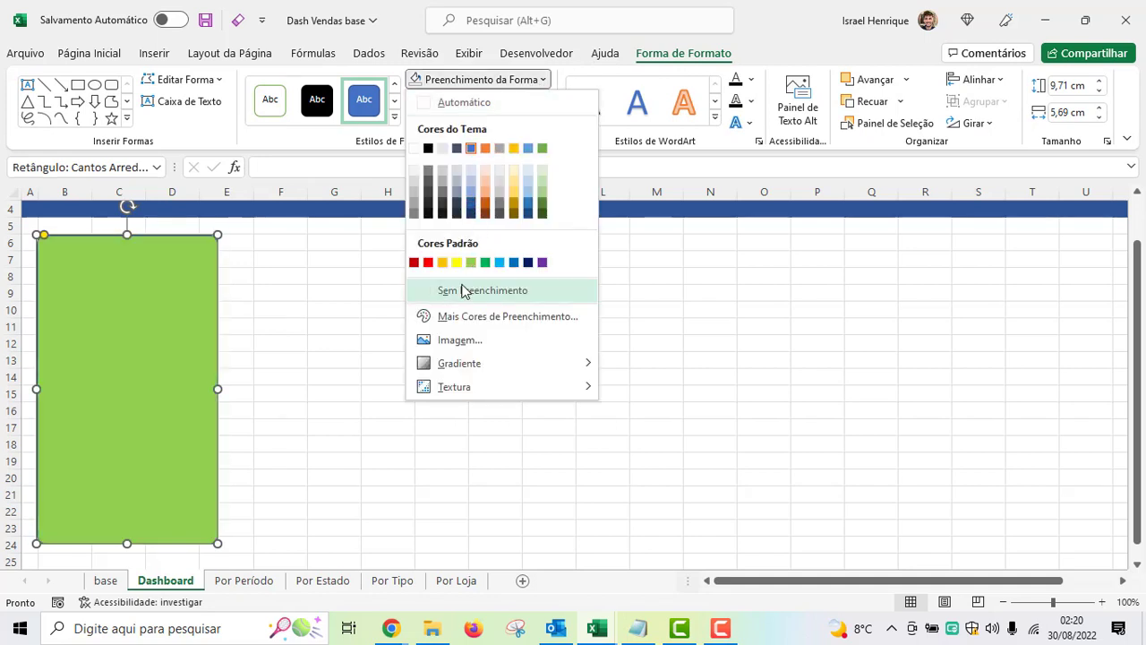
{"action": "left_click", "coordinate": [415, 150]}
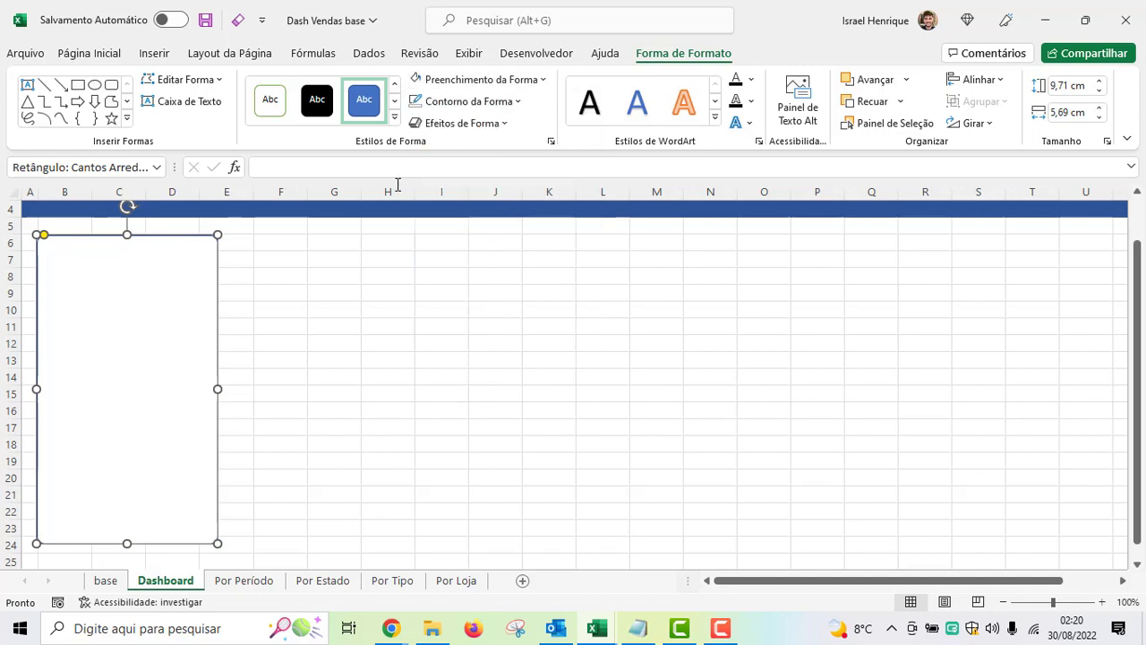
{"action": "left_click_drag", "start_coordinate": [158, 363], "coordinate": [183, 373]}
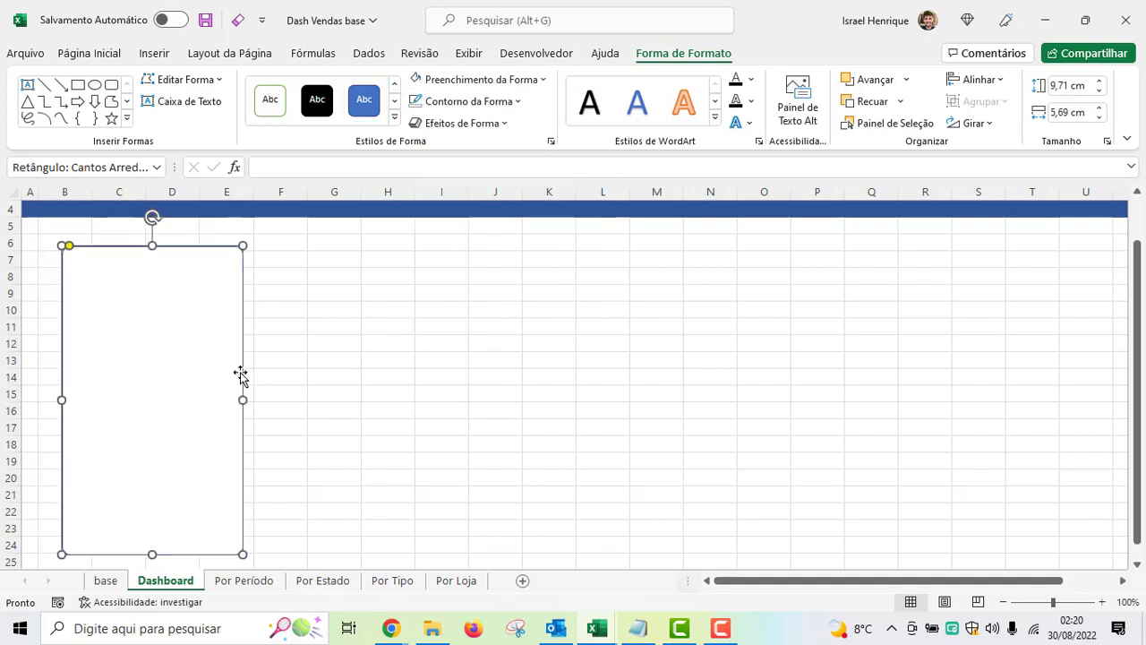
{"action": "left_click", "coordinate": [491, 349]}
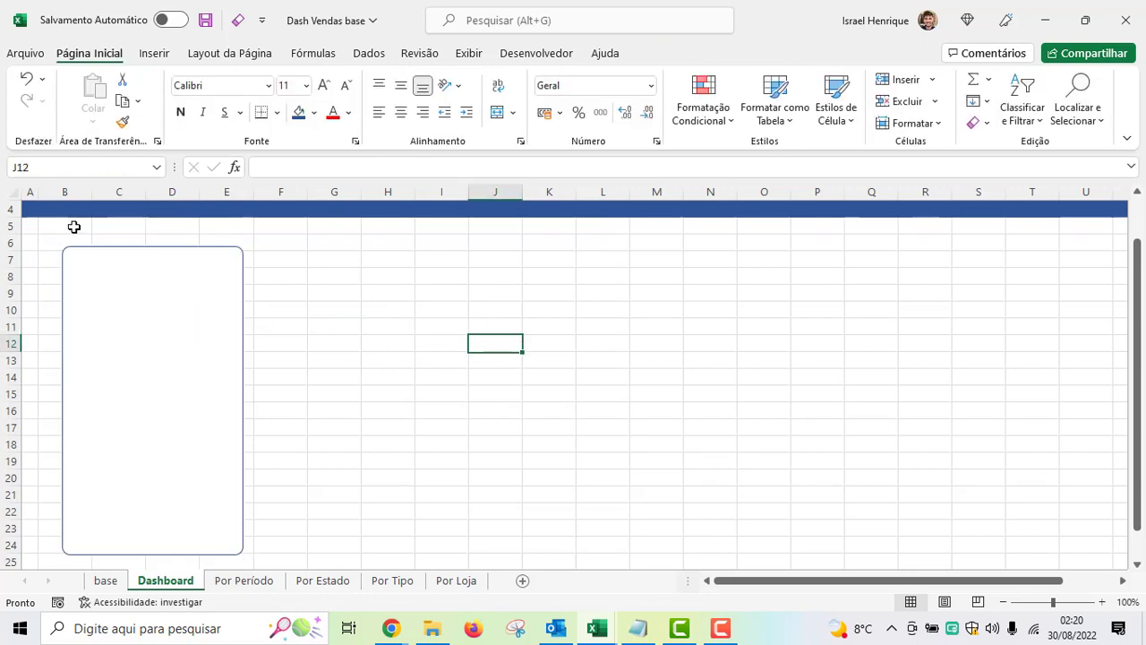
- Check cells A5:C5, then move the rectangle up-left beneath the banner
{"action": "left_click", "coordinate": [30, 224]}
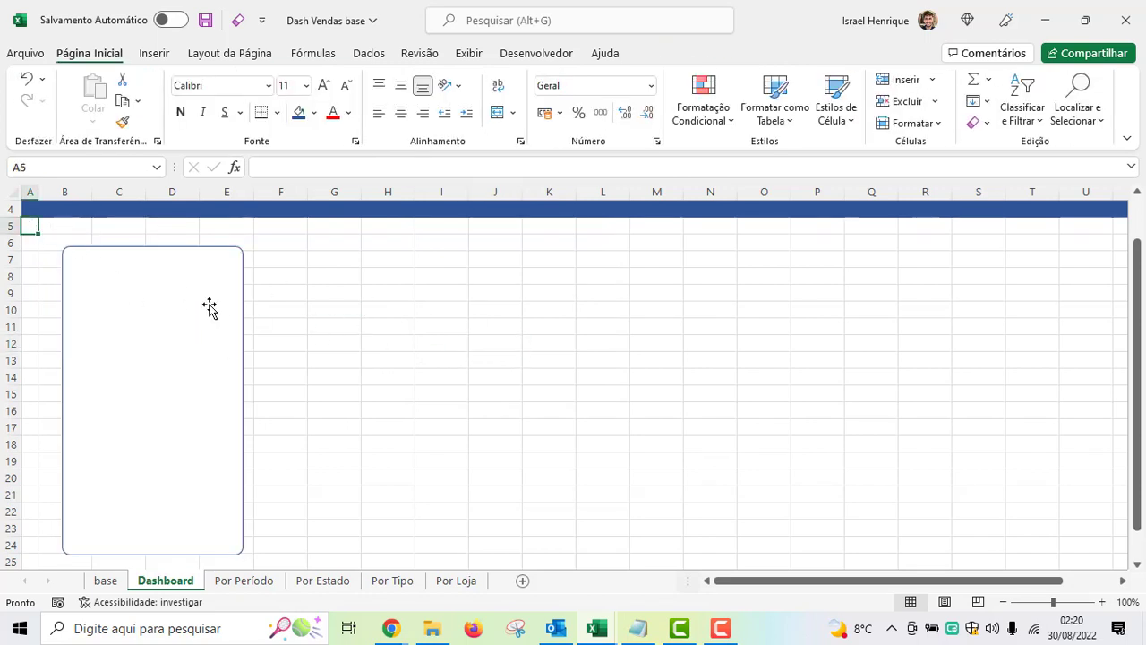
{"action": "scroll", "coordinate": [220, 313], "scroll_direction": "up", "scroll_amount": 1}
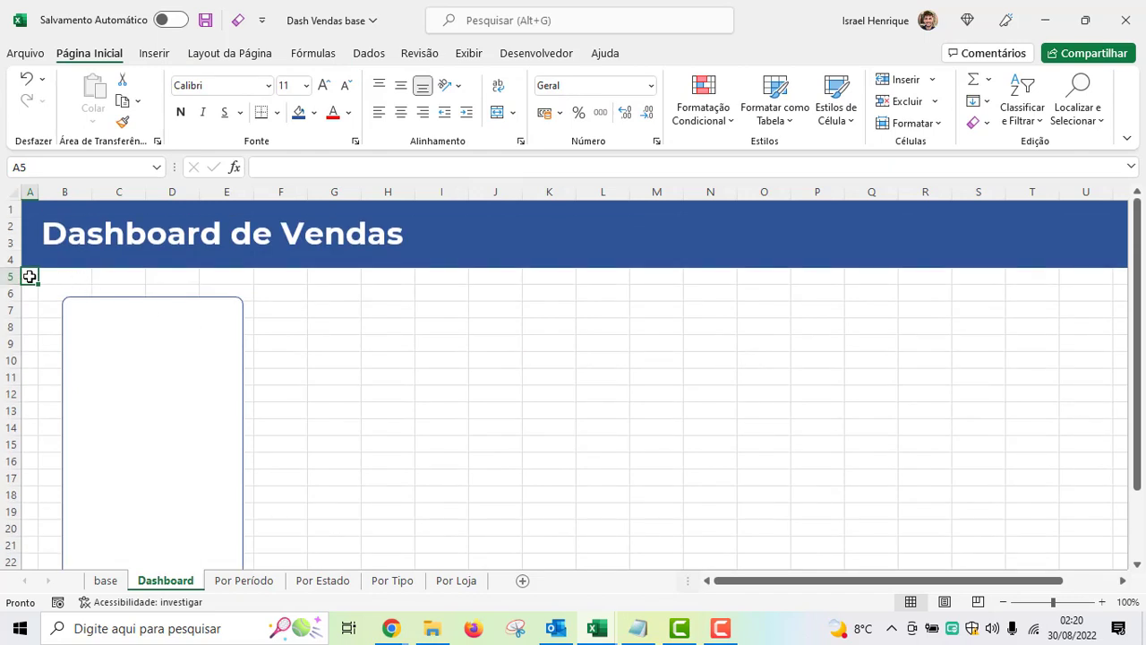
{"action": "left_click_drag", "start_coordinate": [53, 276], "coordinate": [135, 276]}
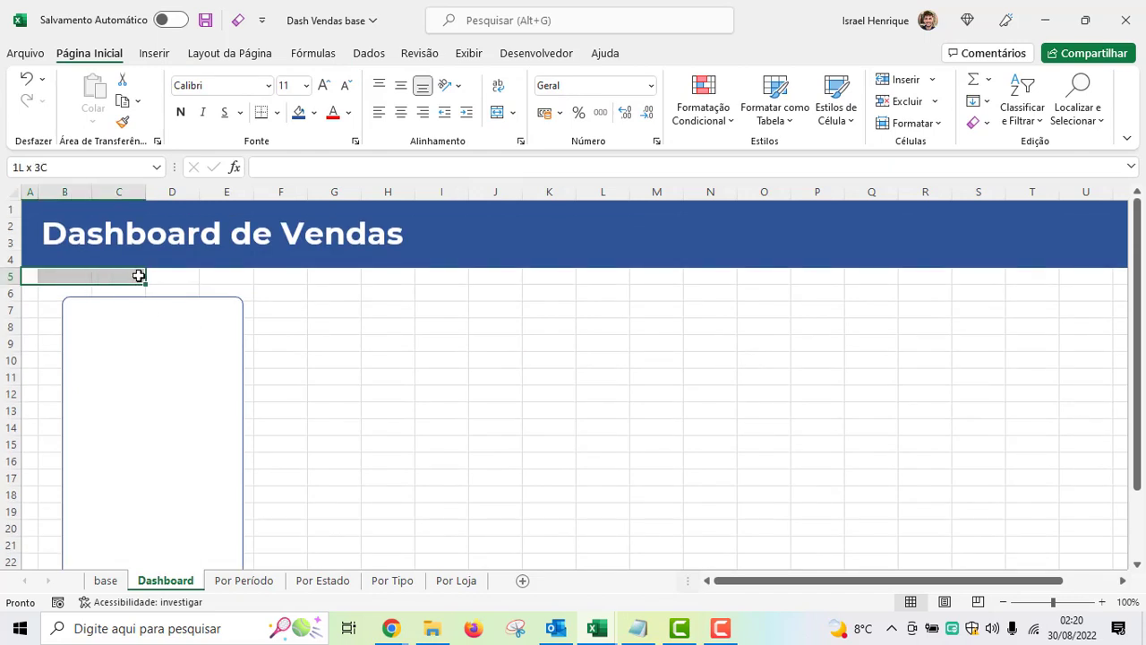
{"action": "left_click", "coordinate": [391, 379]}
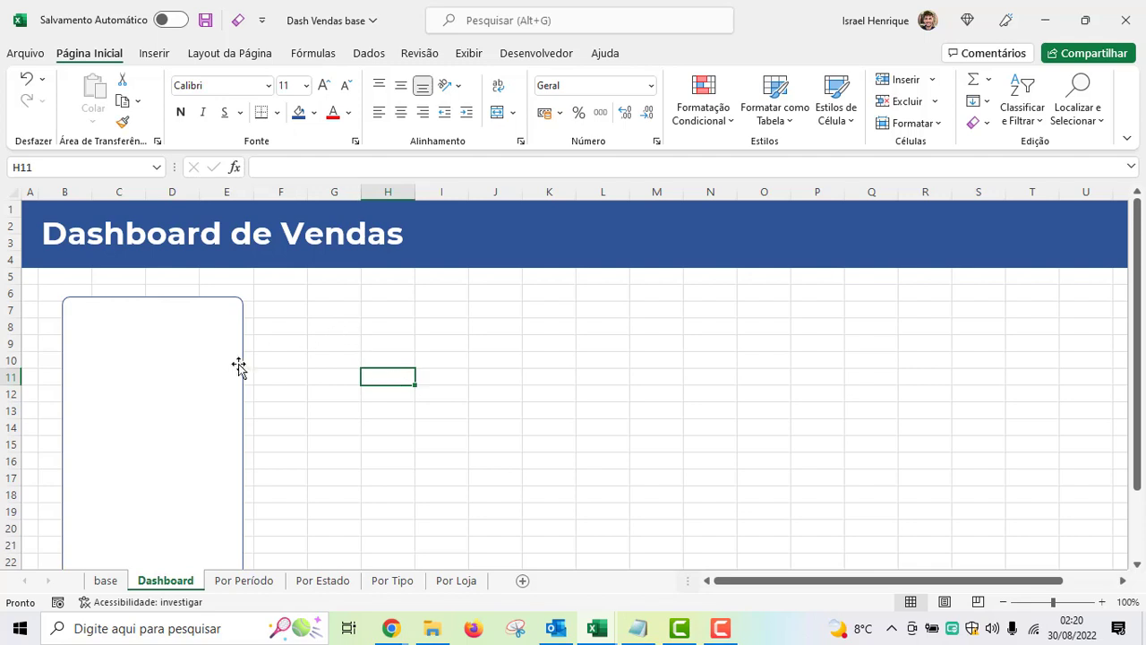
{"action": "scroll", "coordinate": [239, 366], "scroll_direction": "down", "scroll_amount": 1}
{"action": "left_click_drag", "start_coordinate": [218, 302], "coordinate": [198, 287]}
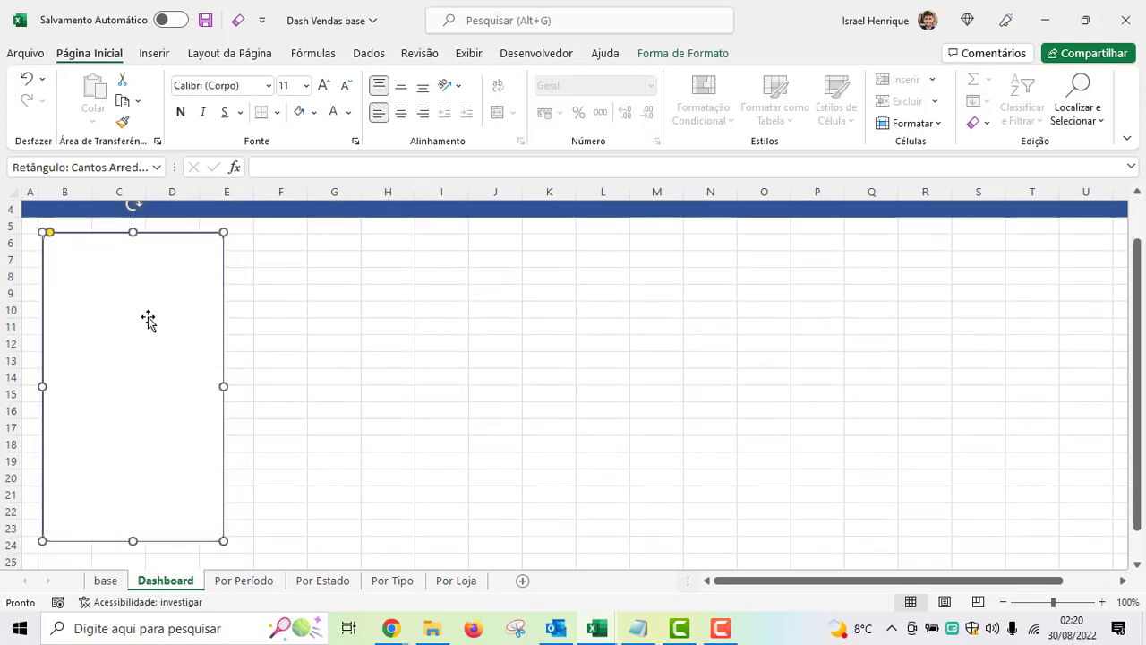
- Set the card's outline to Sem Contorno and apply the first Externa shadow preset
{"action": "left_click", "coordinate": [654, 55]}
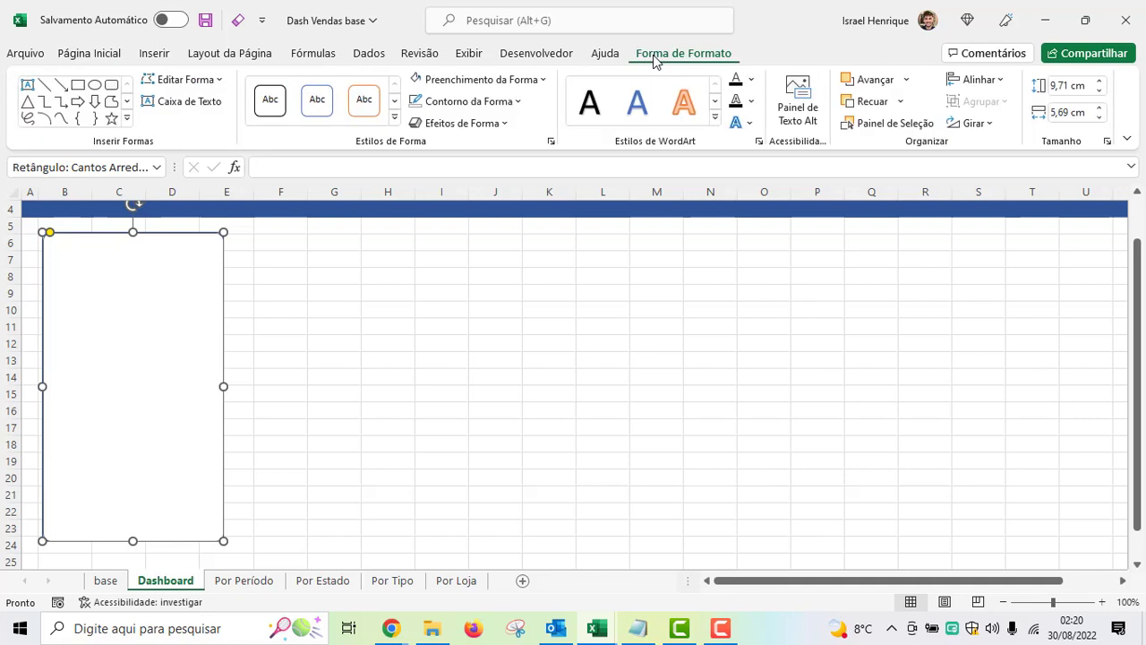
{"action": "left_click", "coordinate": [515, 103]}
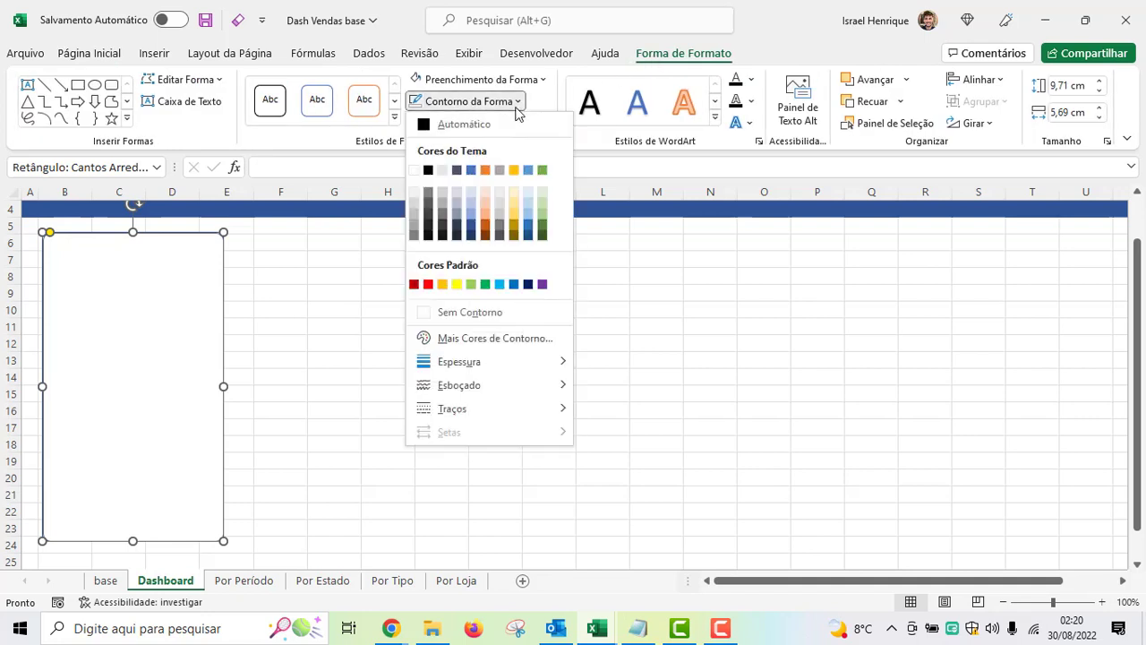
{"action": "left_click", "coordinate": [435, 311]}
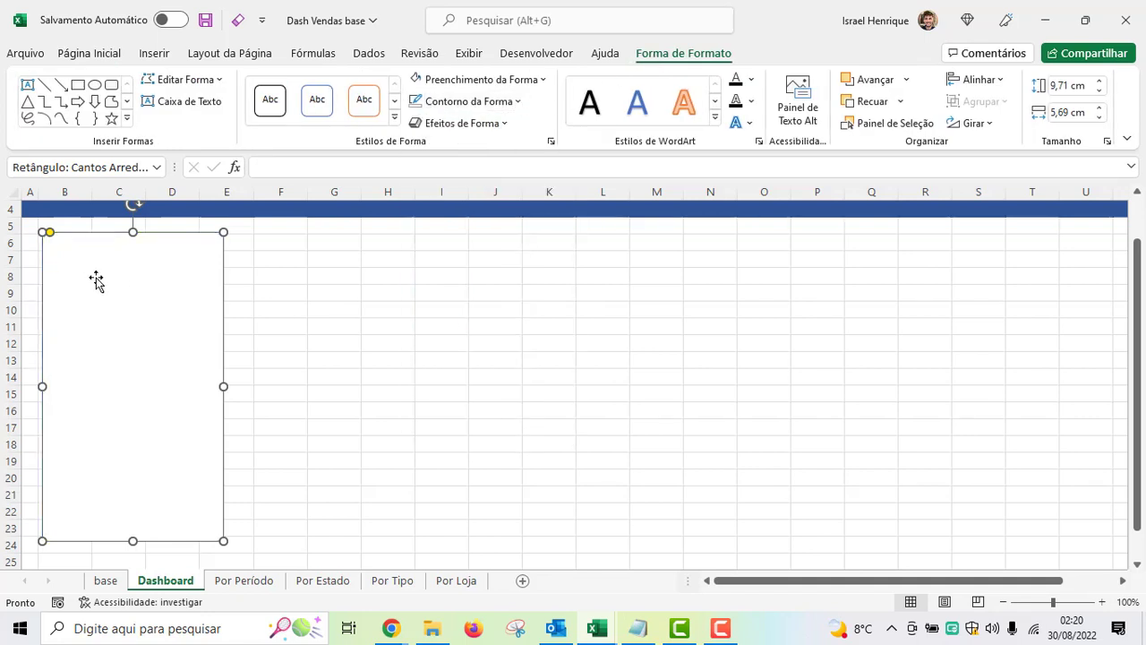
{"action": "left_click", "coordinate": [513, 126]}
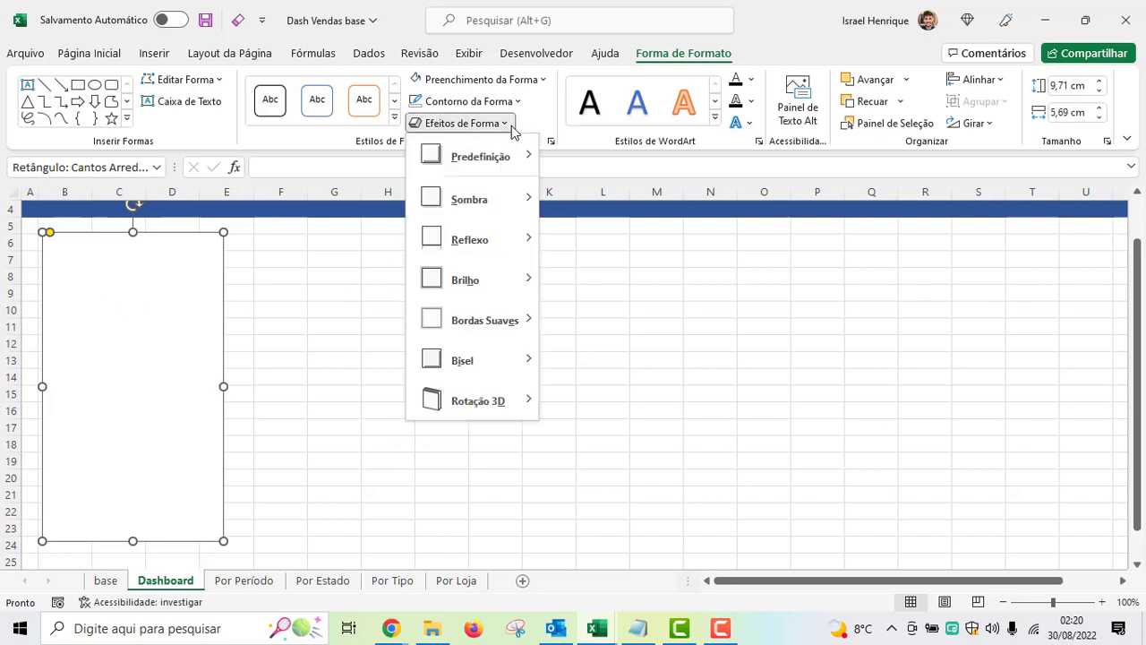
{"action": "mouse_move", "coordinate": [518, 200]}
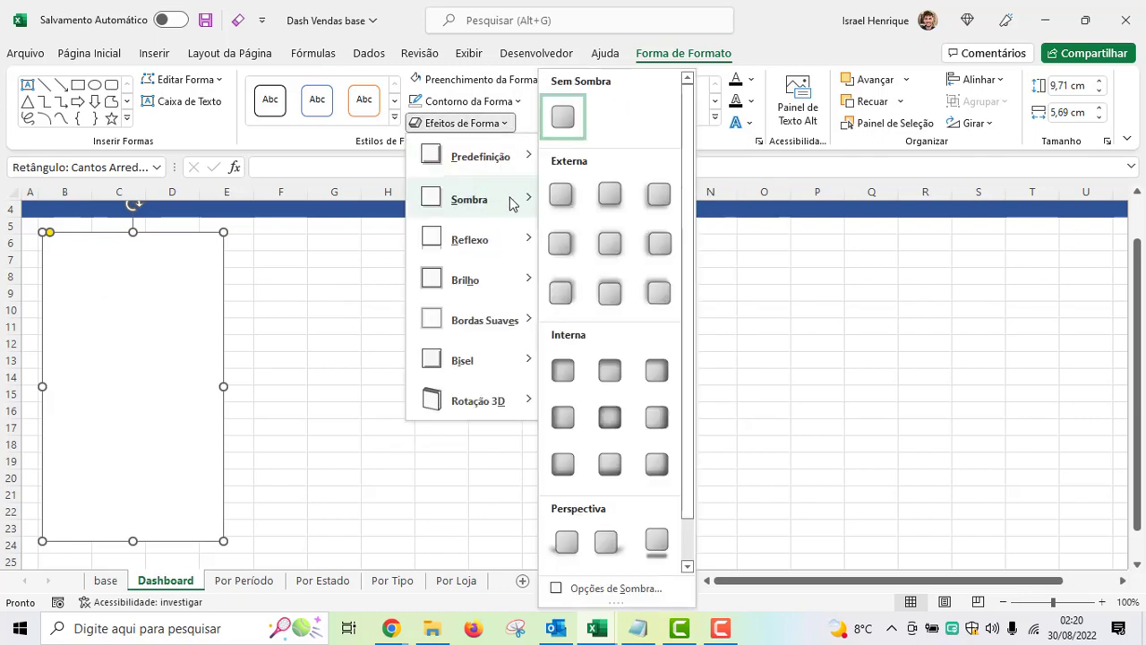
{"action": "left_click", "coordinate": [557, 200]}
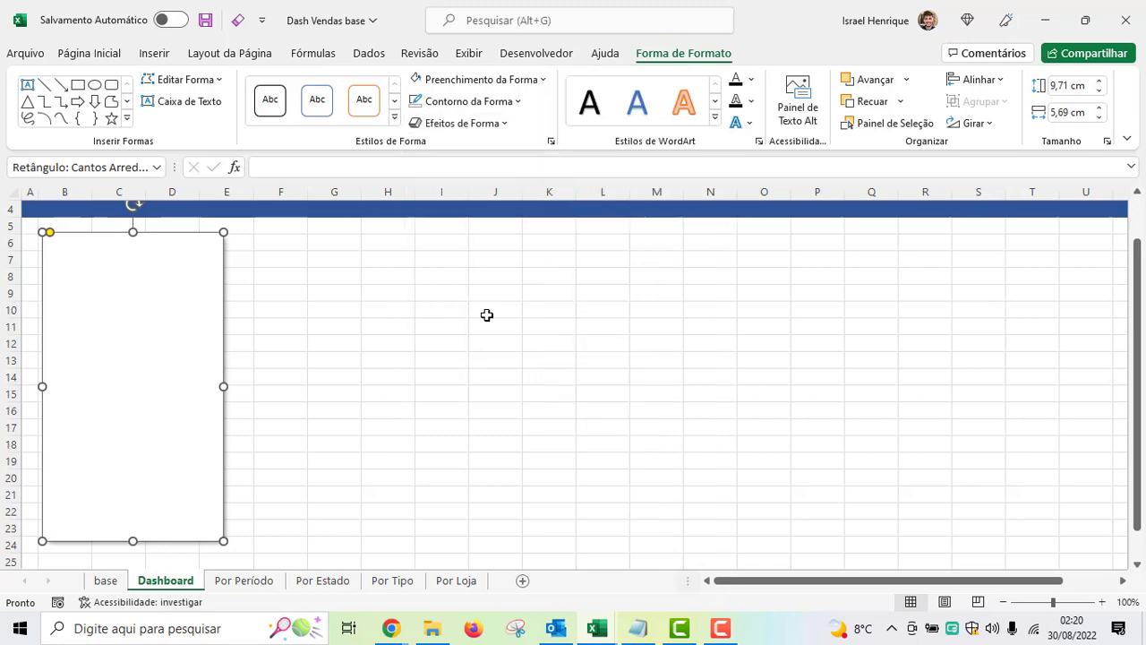
{"action": "left_click", "coordinate": [460, 346]}
{"action": "left_click", "coordinate": [500, 342]}
{"action": "scroll", "coordinate": [502, 341], "scroll_direction": "up", "scroll_amount": 1}
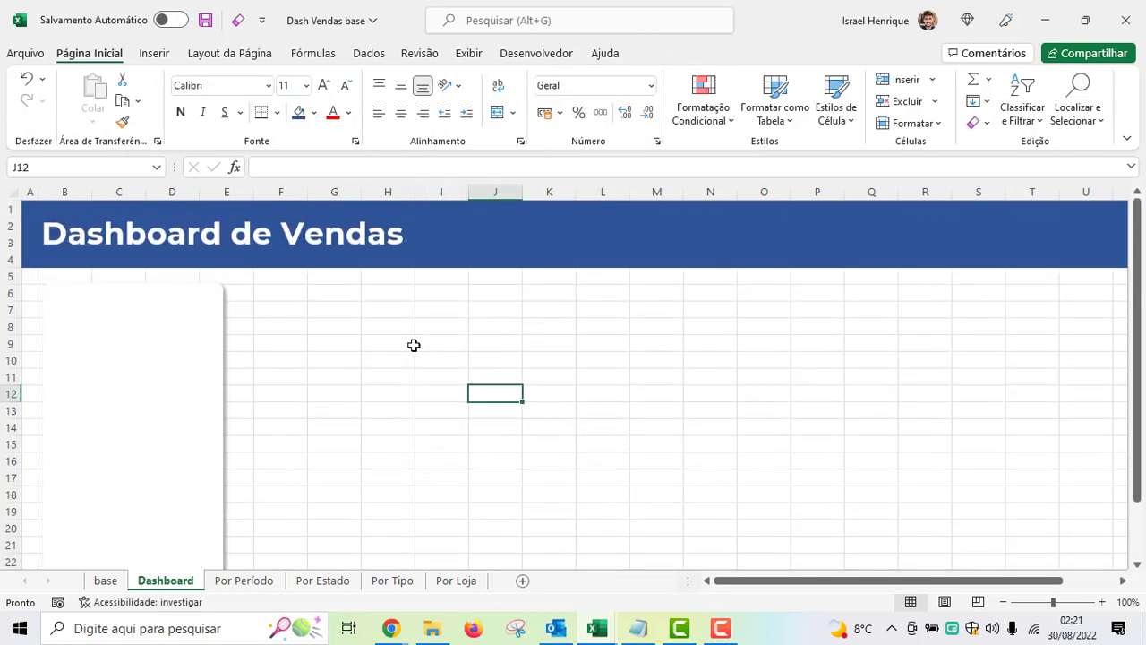
- Hide the sheet gridlines by unchecking Exibir > Linhas de Grade
{"action": "left_click", "coordinate": [474, 59]}
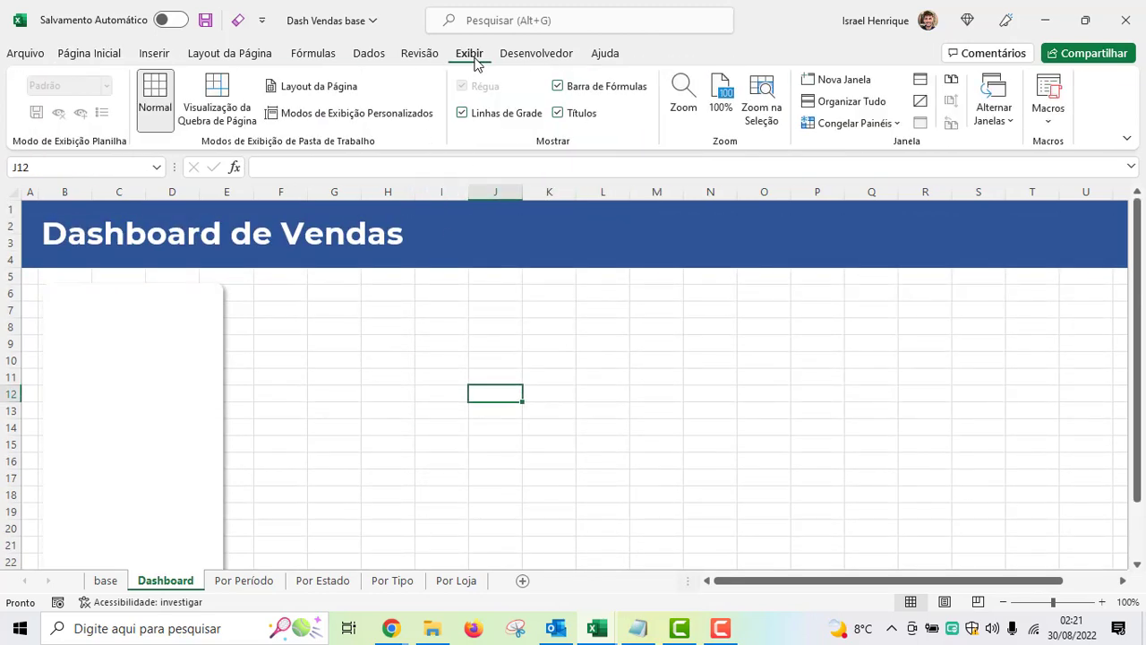
{"action": "left_click", "coordinate": [462, 113]}
{"action": "left_click", "coordinate": [608, 341]}
{"action": "scroll", "coordinate": [638, 363], "scroll_direction": "down", "scroll_amount": 1}
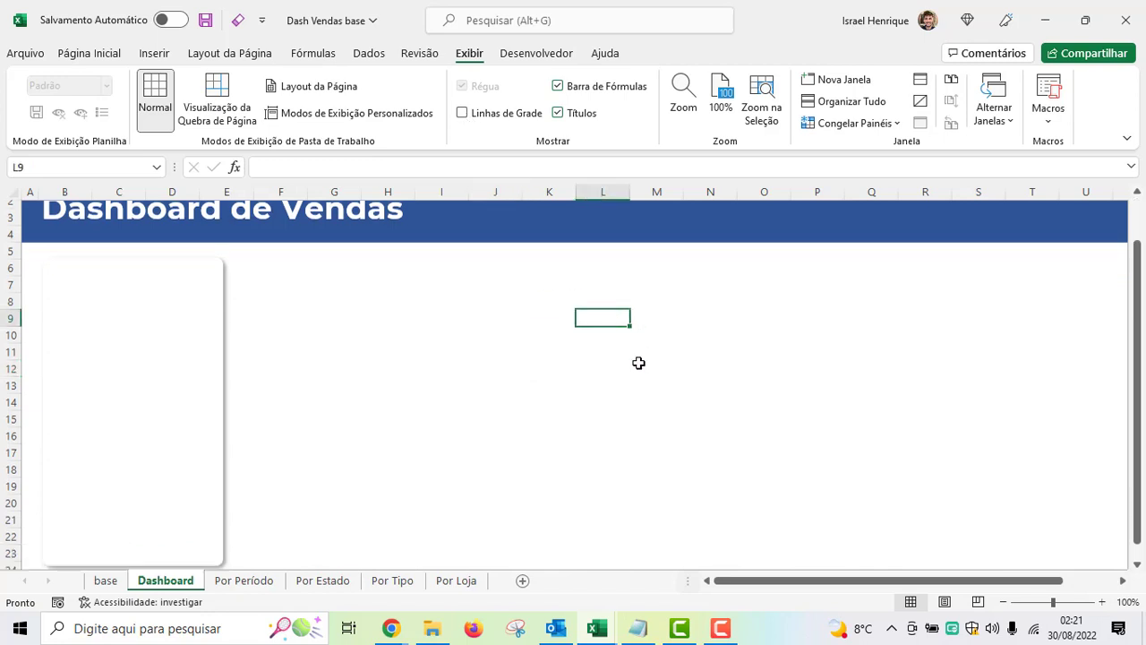
{"action": "scroll", "coordinate": [639, 363], "scroll_direction": "down", "scroll_amount": 1}
- Enlarge the white card slightly so its right edge reaches further into column E
{"action": "left_click", "coordinate": [184, 333]}
{"action": "scroll", "coordinate": [424, 371], "scroll_direction": "up", "scroll_amount": 1}
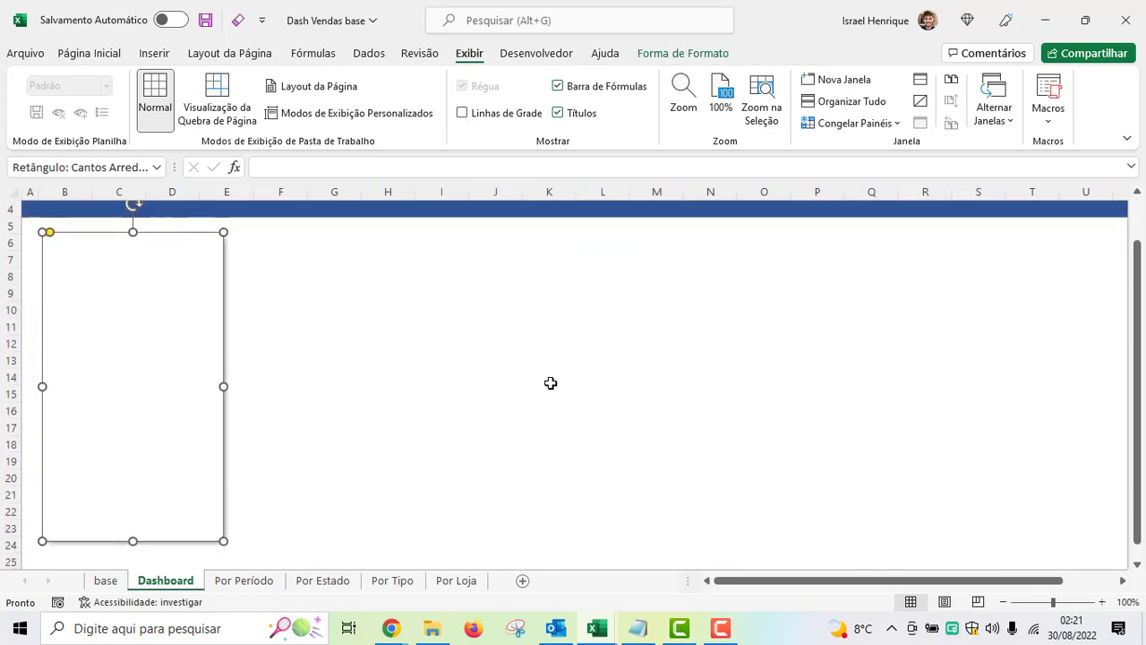
{"action": "left_click", "coordinate": [551, 384]}
{"action": "scroll", "coordinate": [564, 385], "scroll_direction": "up", "scroll_amount": 1}
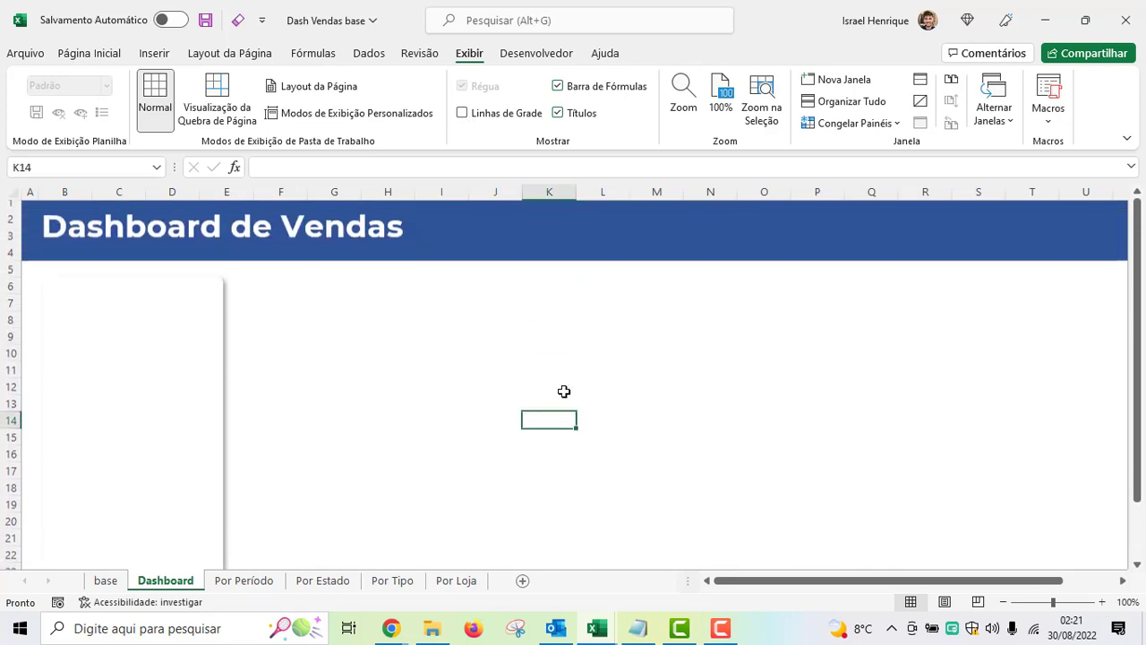
{"action": "left_click", "coordinate": [121, 366]}
{"action": "scroll", "coordinate": [336, 368], "scroll_direction": "down", "scroll_amount": 2}
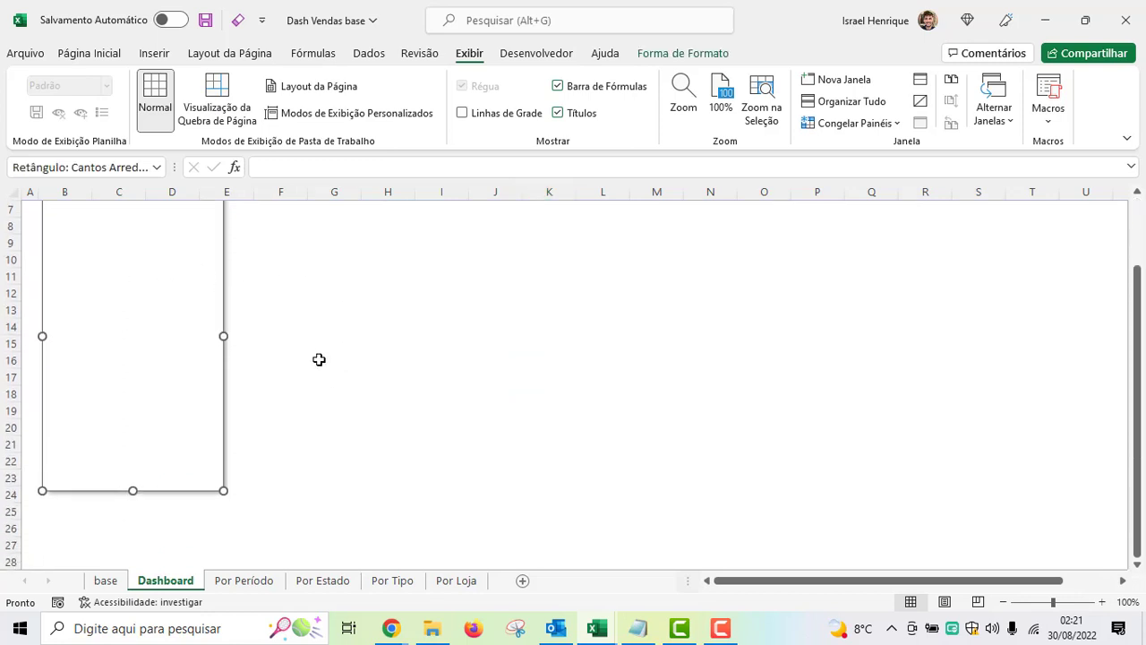
{"action": "left_click_drag", "start_coordinate": [224, 491], "coordinate": [228, 505]}
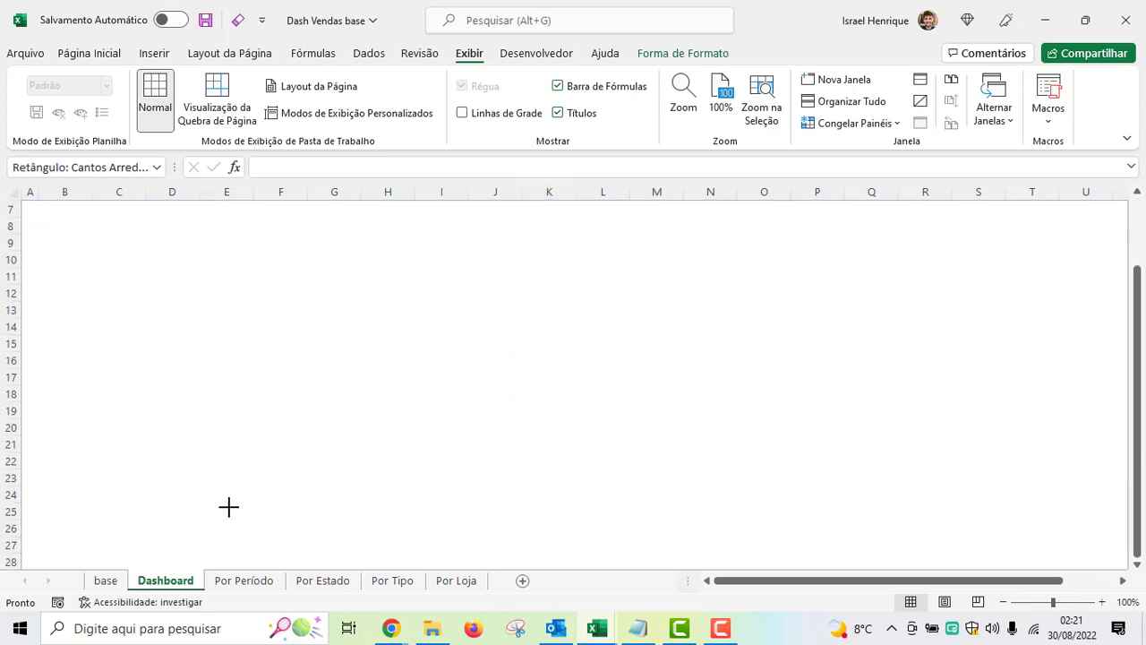
{"action": "scroll", "coordinate": [362, 486], "scroll_direction": "up", "scroll_amount": 2}
{"action": "left_click", "coordinate": [362, 486]}
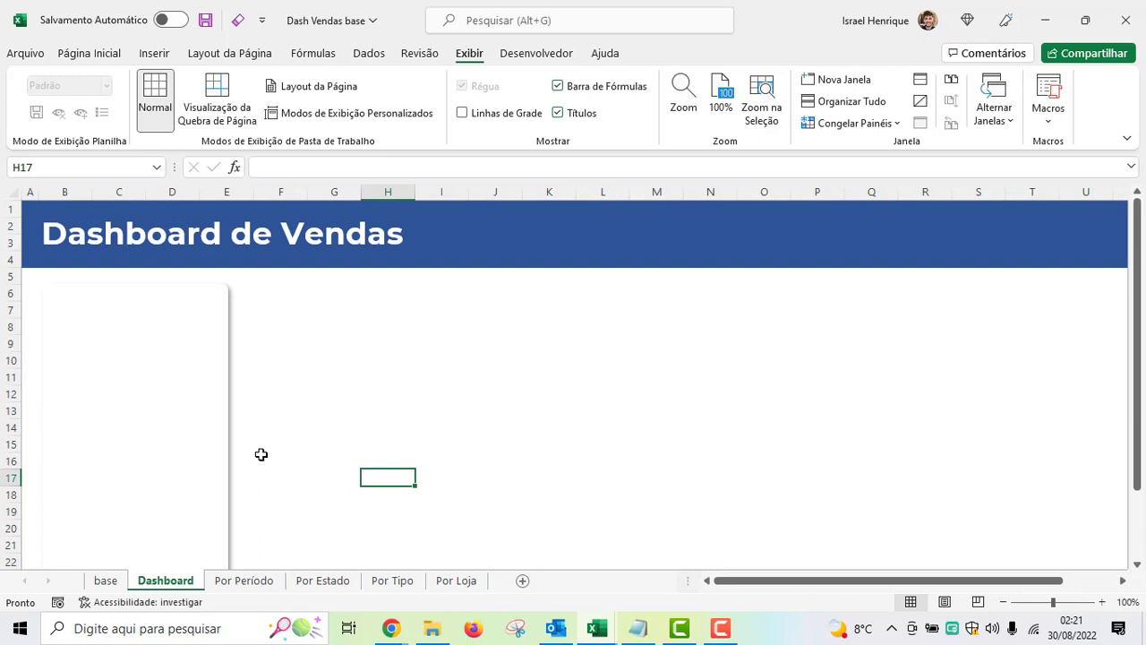
{"action": "left_click", "coordinate": [131, 372]}
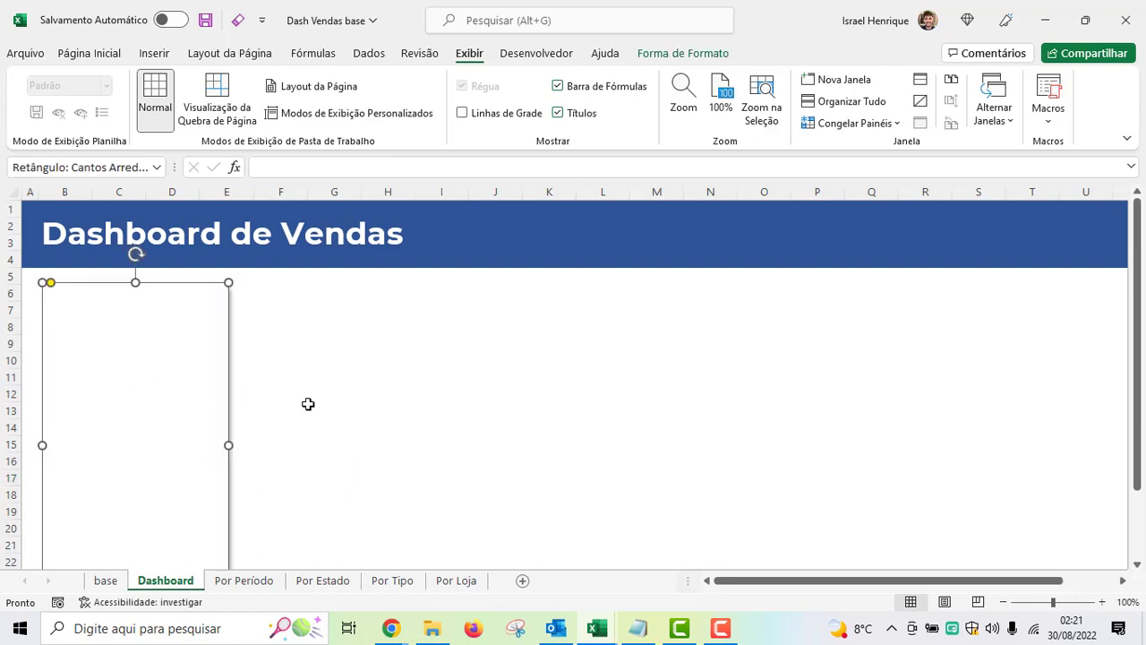
{"action": "scroll", "coordinate": [308, 404], "scroll_direction": "down", "scroll_amount": 1}
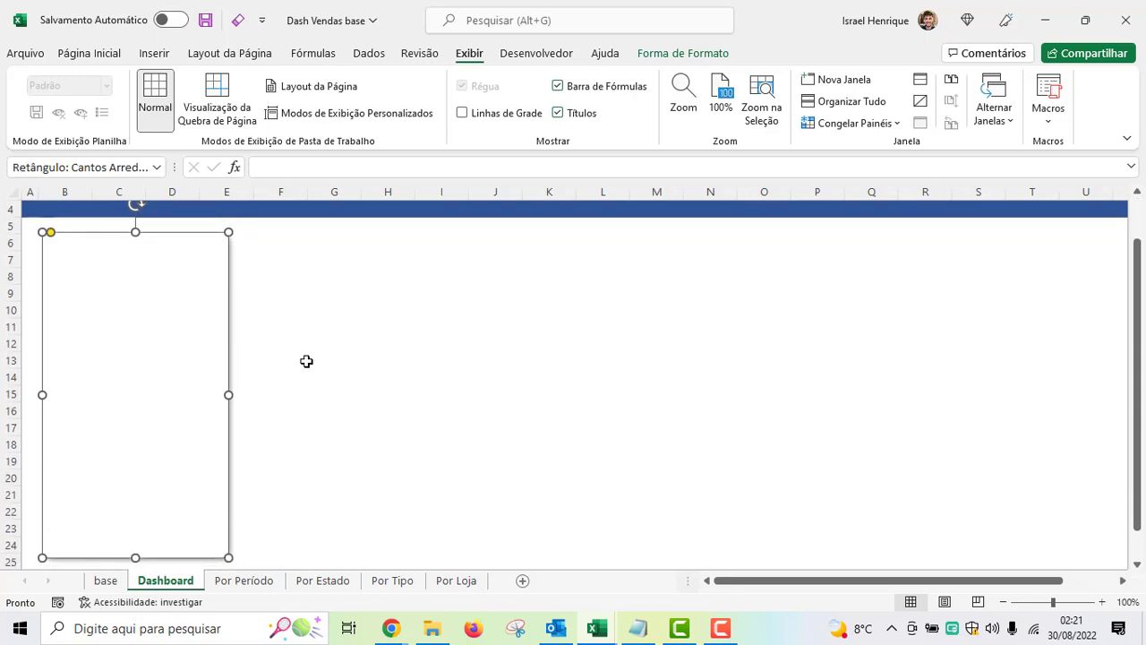
- Start typing the card's 'Configurações' heading, cancelling a stray entry in F13
{"action": "key", "text": "F2"}
{"action": "left_click", "coordinate": [306, 361]}
{"action": "type", "text": "Co"}
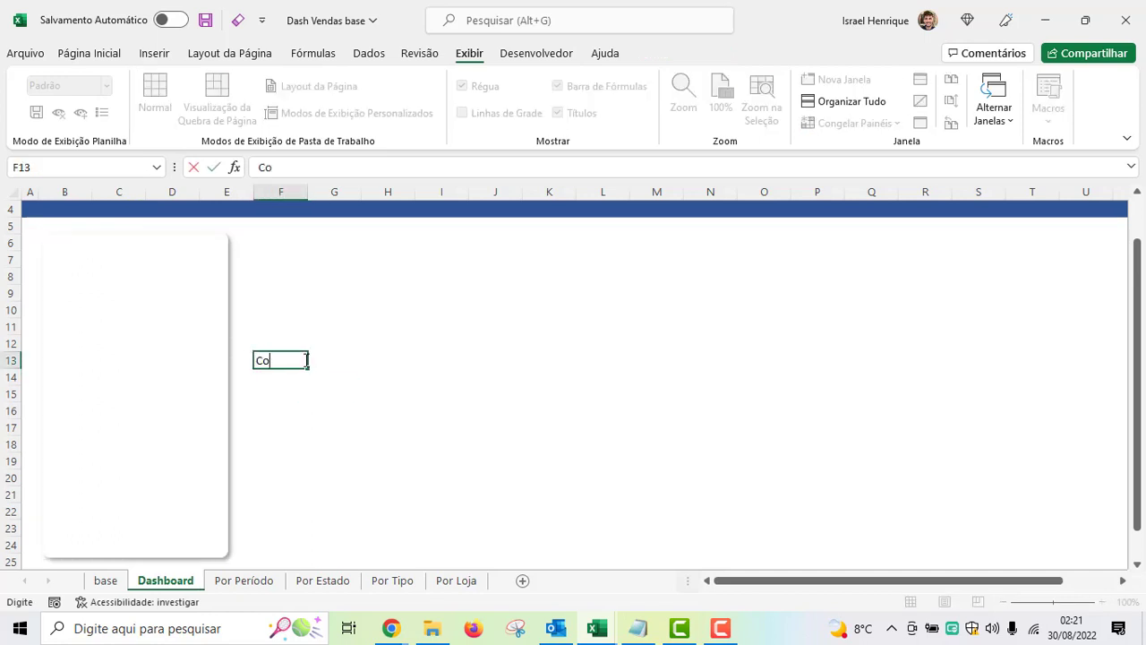
{"action": "key", "text": "Escape"}
{"action": "left_click", "coordinate": [204, 333]}
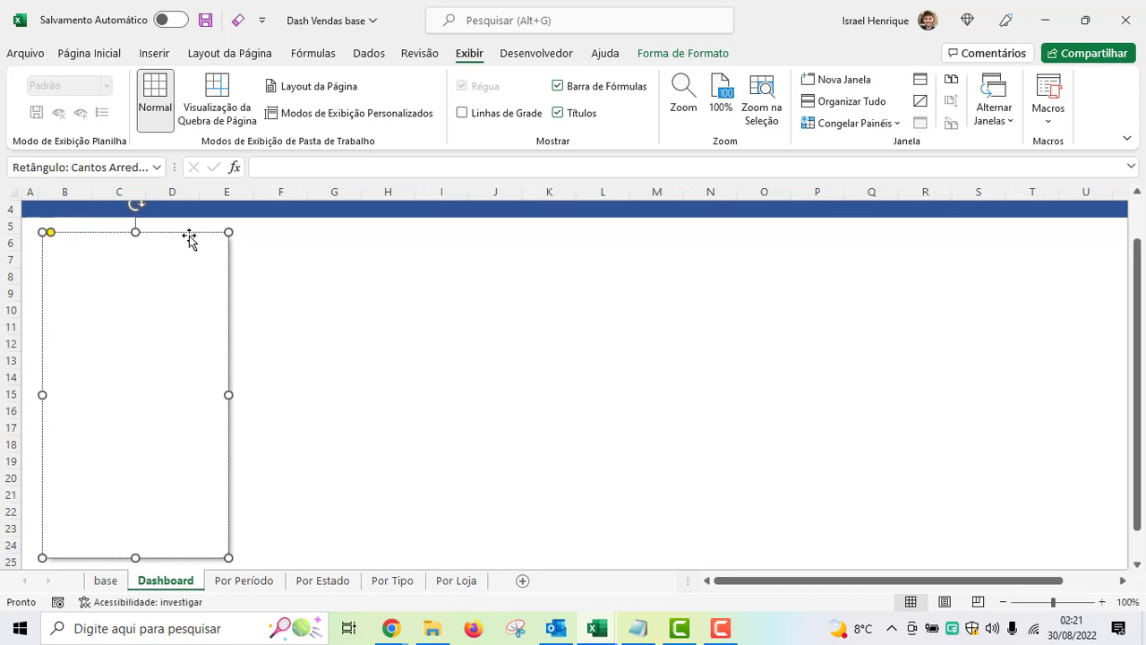
{"action": "key", "text": "Escape"}
- Format the card's text black, bold and in the Montserrat font
{"action": "left_click", "coordinate": [115, 57]}
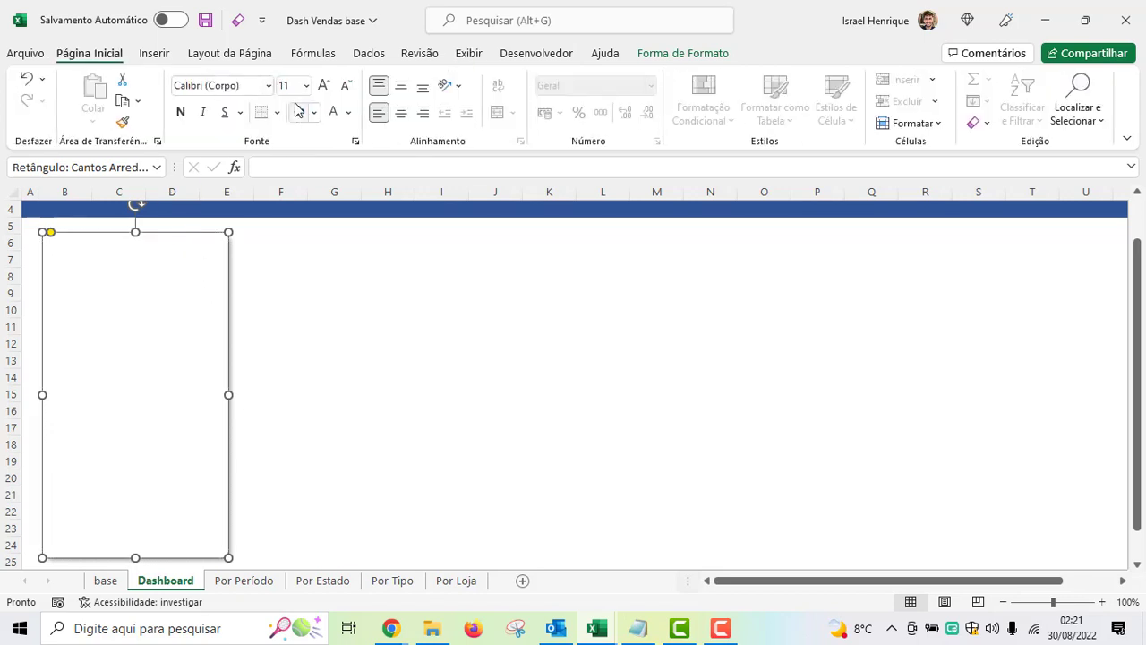
{"action": "left_click", "coordinate": [348, 112]}
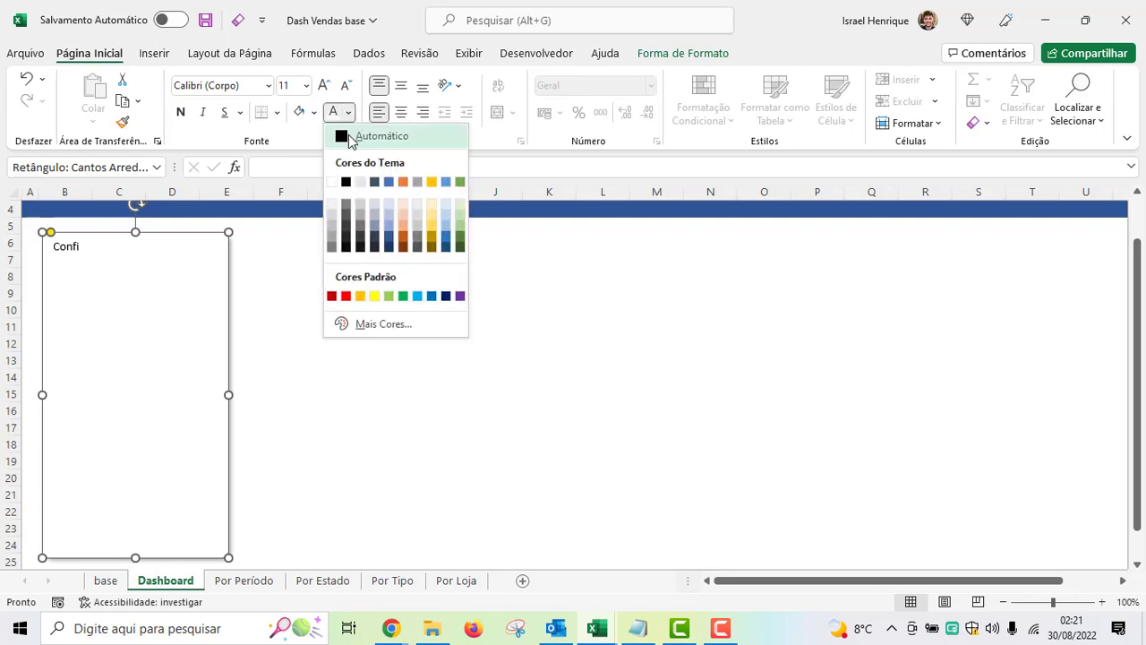
{"action": "left_click", "coordinate": [352, 140]}
{"action": "left_click", "coordinate": [180, 112]}
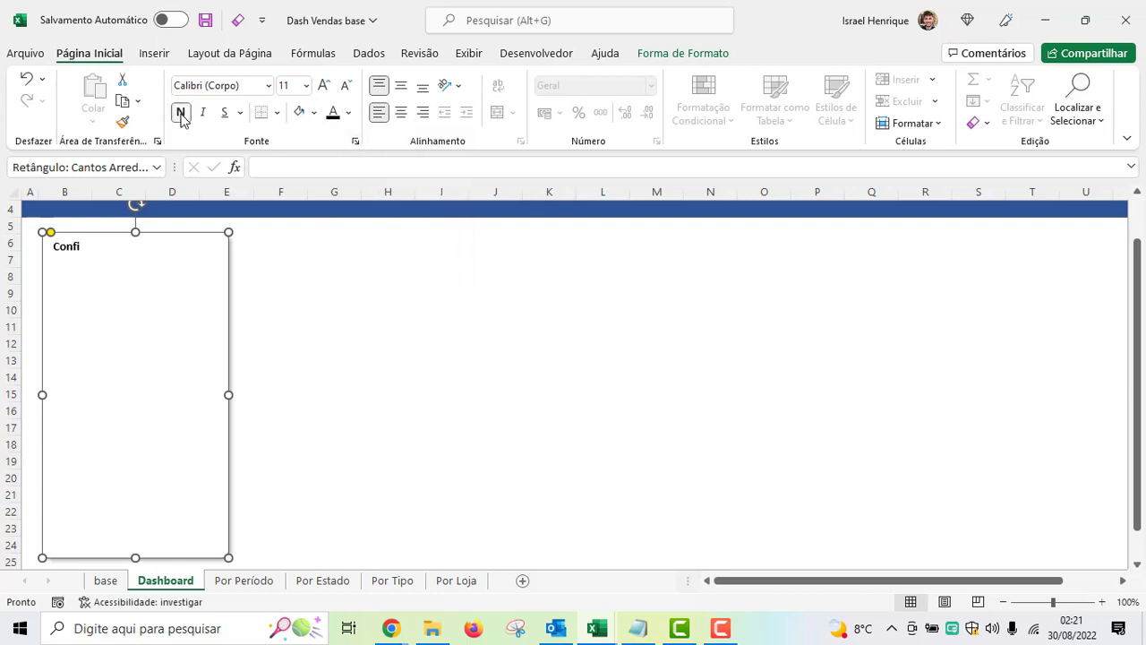
{"action": "left_click", "coordinate": [193, 84]}
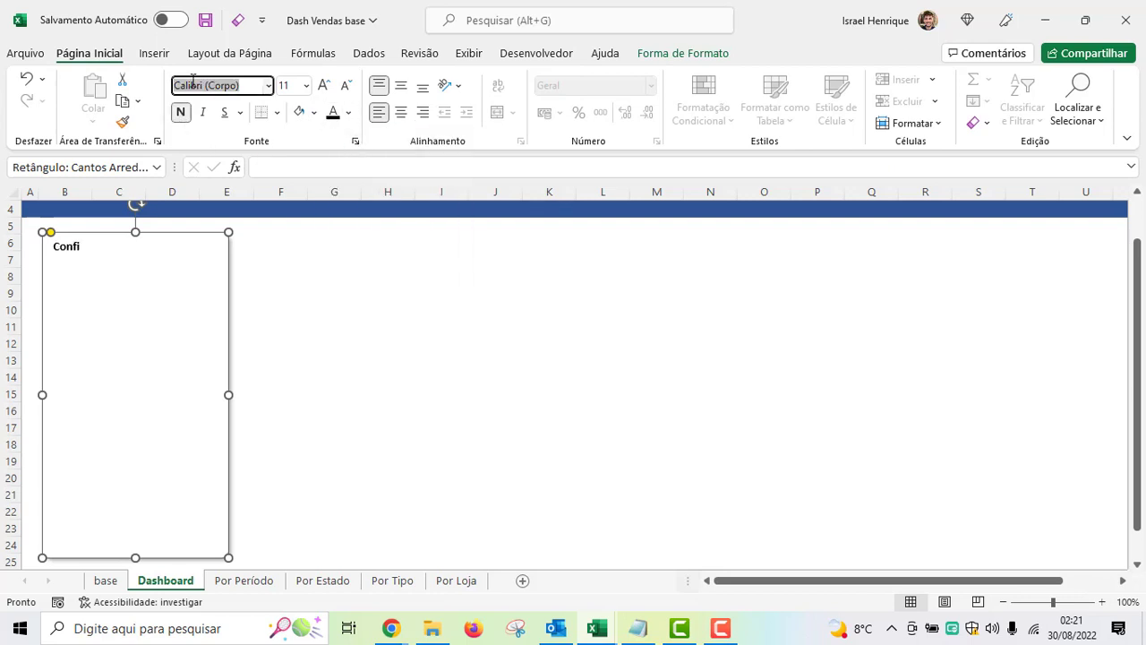
{"action": "type", "text": "Om"}
{"action": "type", "text": "Montserrat"}
{"action": "key", "text": "Return"}
- Finish typing the 'Configurações' title inside the card
{"action": "left_click", "coordinate": [93, 244]}
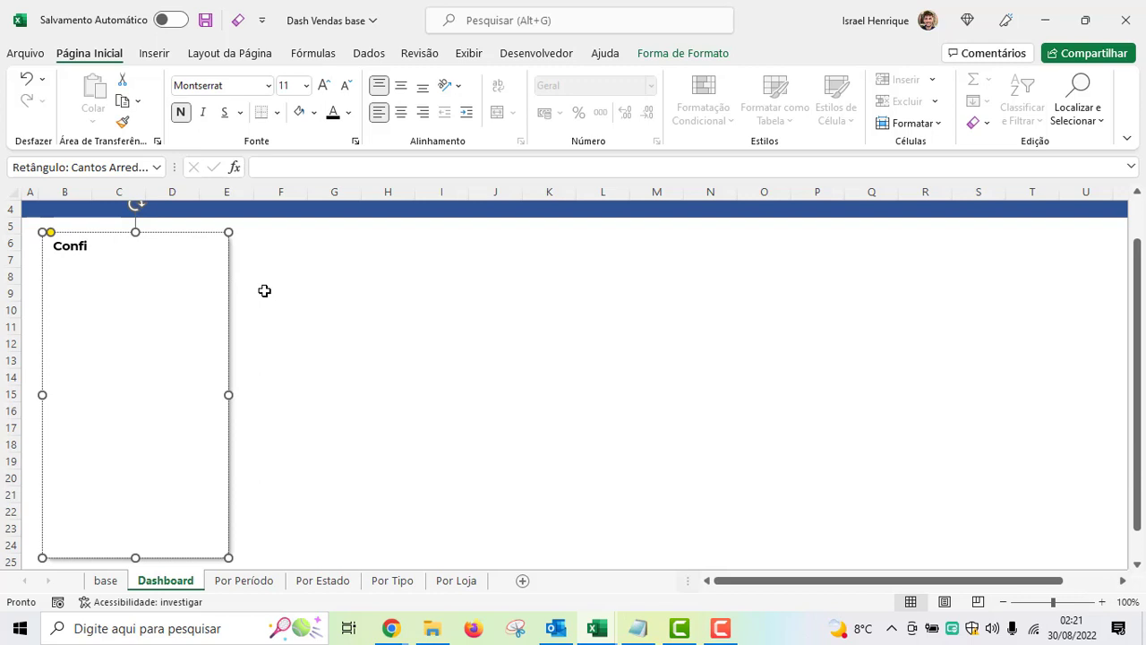
{"action": "type", "text": "gurações"}
{"action": "left_click", "coordinate": [296, 338]}
{"action": "left_click", "coordinate": [420, 331]}
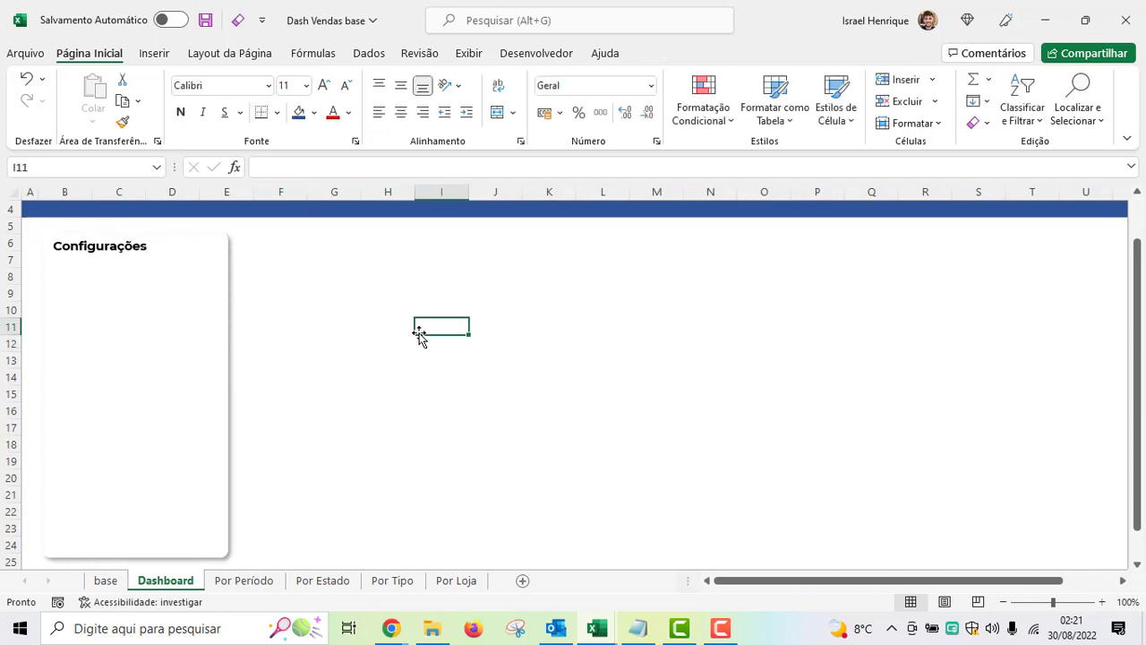
- Nudge the card up twice and left three times with the arrow keys
{"action": "scroll", "coordinate": [305, 335], "scroll_direction": "up", "scroll_amount": 1}
{"action": "left_click", "coordinate": [199, 335]}
{"action": "scroll", "coordinate": [399, 376], "scroll_direction": "down", "scroll_amount": 1}
{"action": "scroll", "coordinate": [399, 376], "scroll_direction": "up", "scroll_amount": 1}
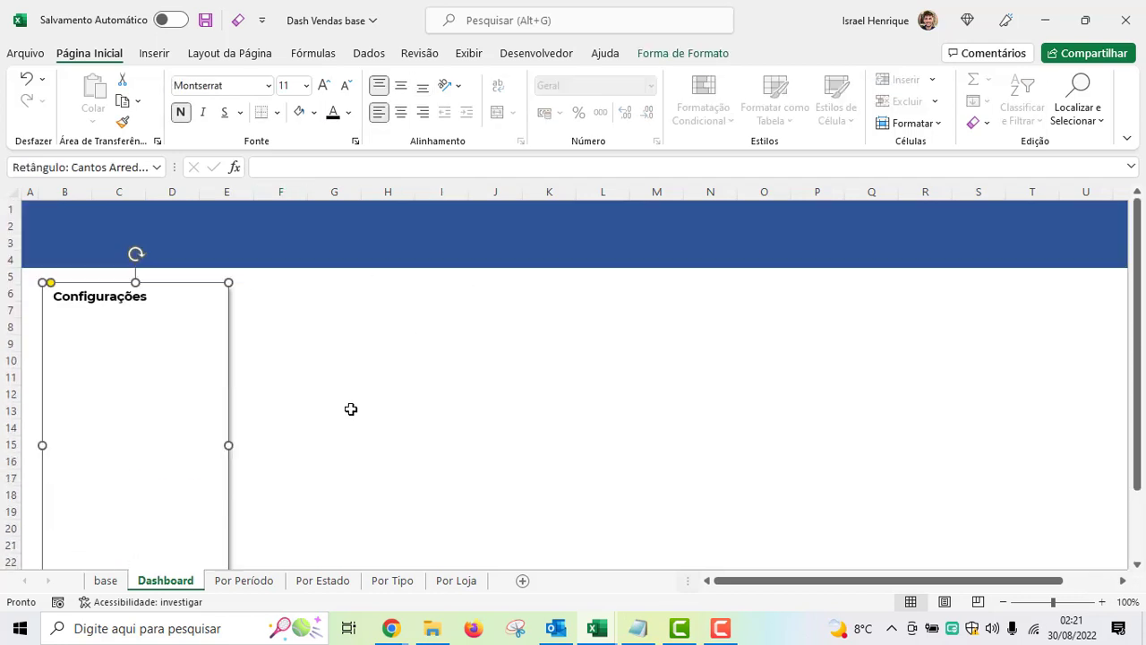
{"action": "key", "text": "Up"}
{"action": "key", "text": "Up"}
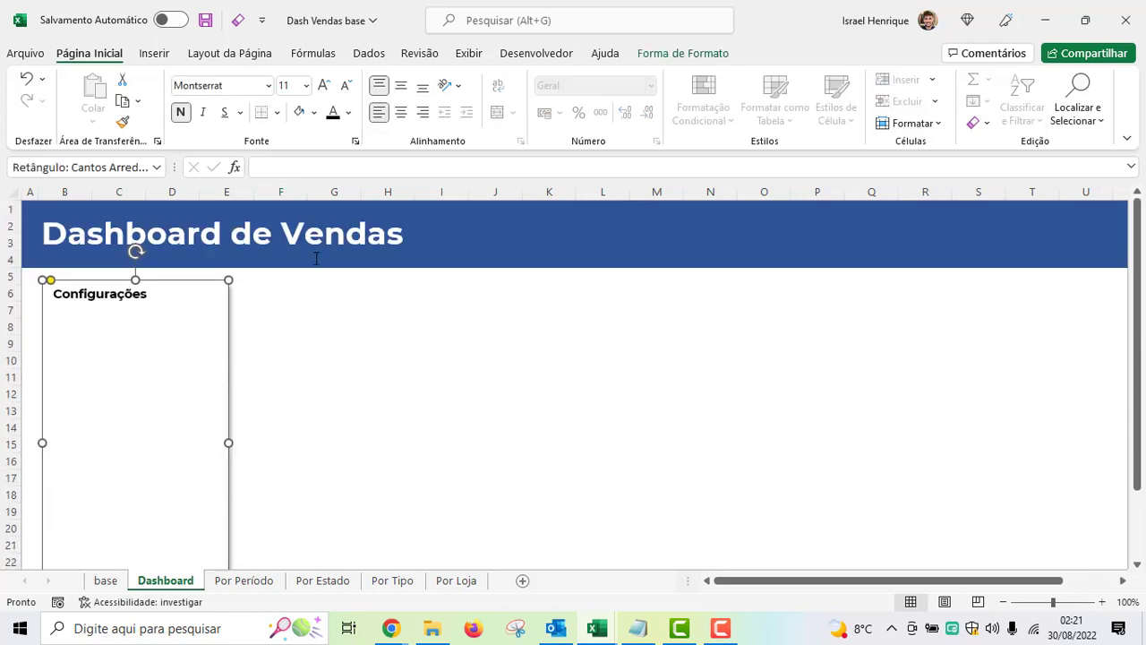
{"action": "key", "text": "Up"}
{"action": "key", "text": "Up"}
{"action": "key", "text": "Up"}
{"action": "key", "text": "Left"}
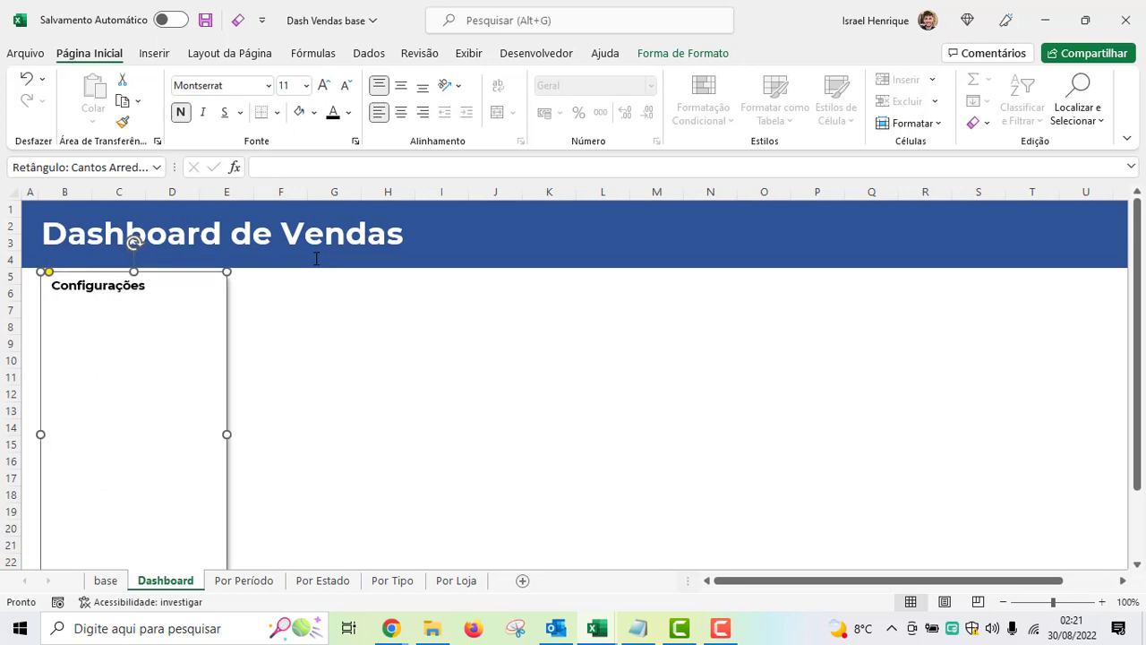
{"action": "key", "text": "Left"}
{"action": "key", "text": "Left"}
{"action": "key", "text": "Left"}
{"action": "key", "text": "Left"}
{"action": "key", "text": "Left"}
{"action": "key", "text": "Left"}
{"action": "key", "text": "Left"}
{"action": "key", "text": "Left"}
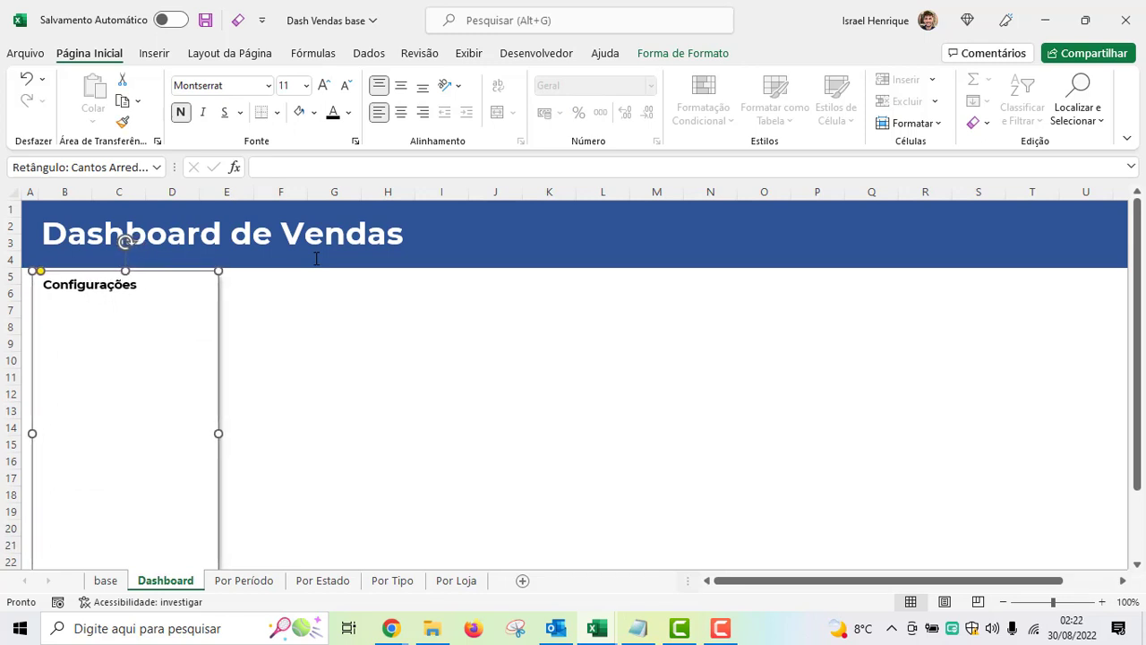
{"action": "key", "text": "Left"}
{"action": "key", "text": "Left"}
{"action": "key", "text": "Left"}
{"action": "key", "text": "Left"}
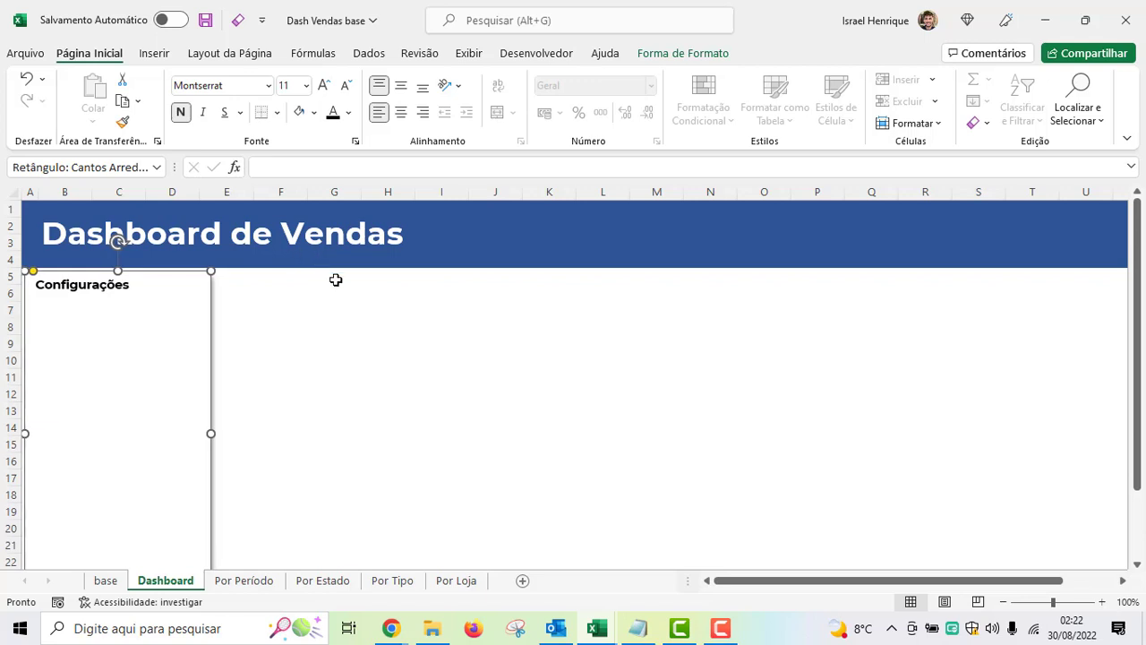
- Move the Configurações card to start at column B, row 7, then select A5:W47
{"action": "left_click", "coordinate": [349, 356]}
{"action": "left_click", "coordinate": [211, 347]}
{"action": "scroll", "coordinate": [299, 376], "scroll_direction": "down", "scroll_amount": 2}
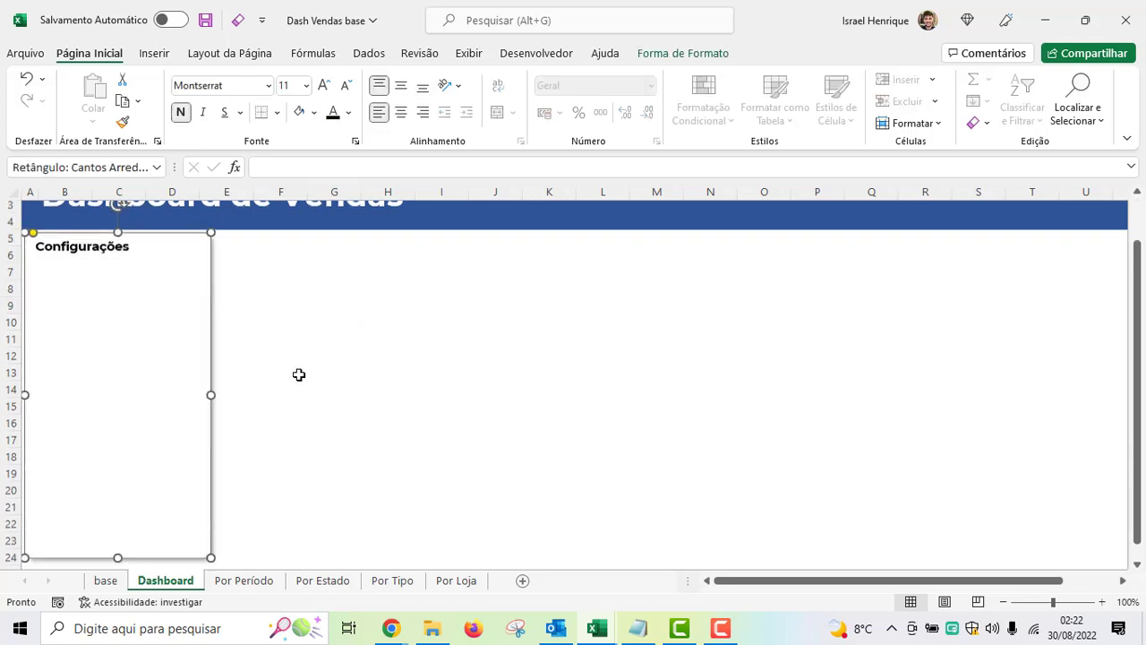
{"action": "left_click", "coordinate": [347, 377]}
{"action": "left_click", "coordinate": [207, 352]}
{"action": "left_click", "coordinate": [308, 361]}
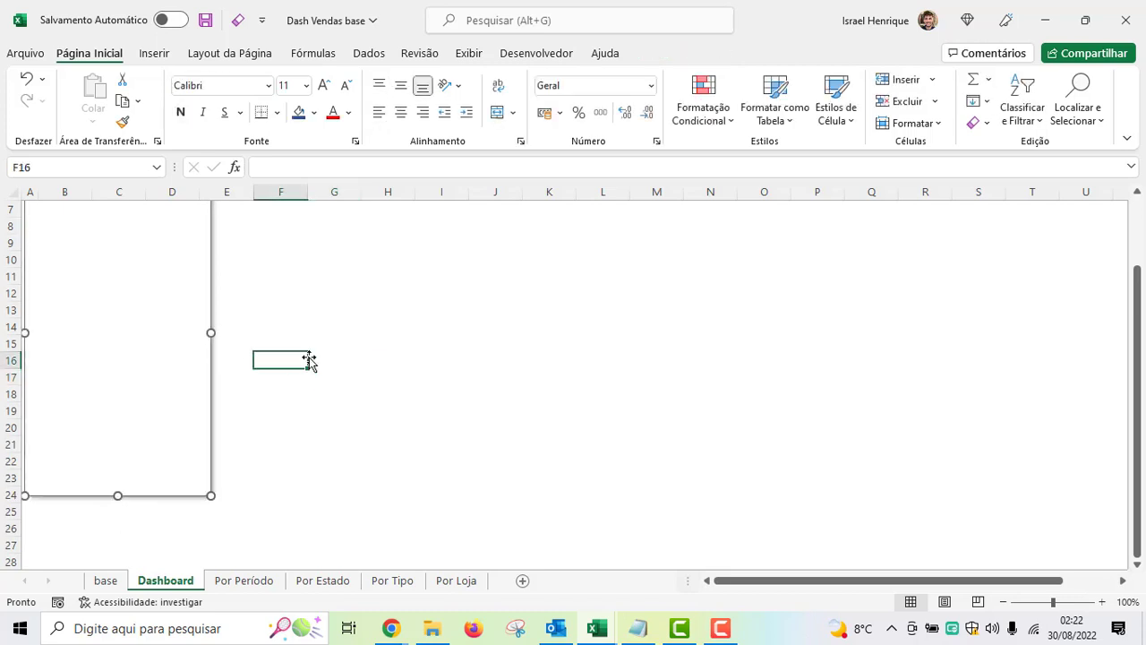
{"action": "scroll", "coordinate": [294, 337], "scroll_direction": "up", "scroll_amount": 2}
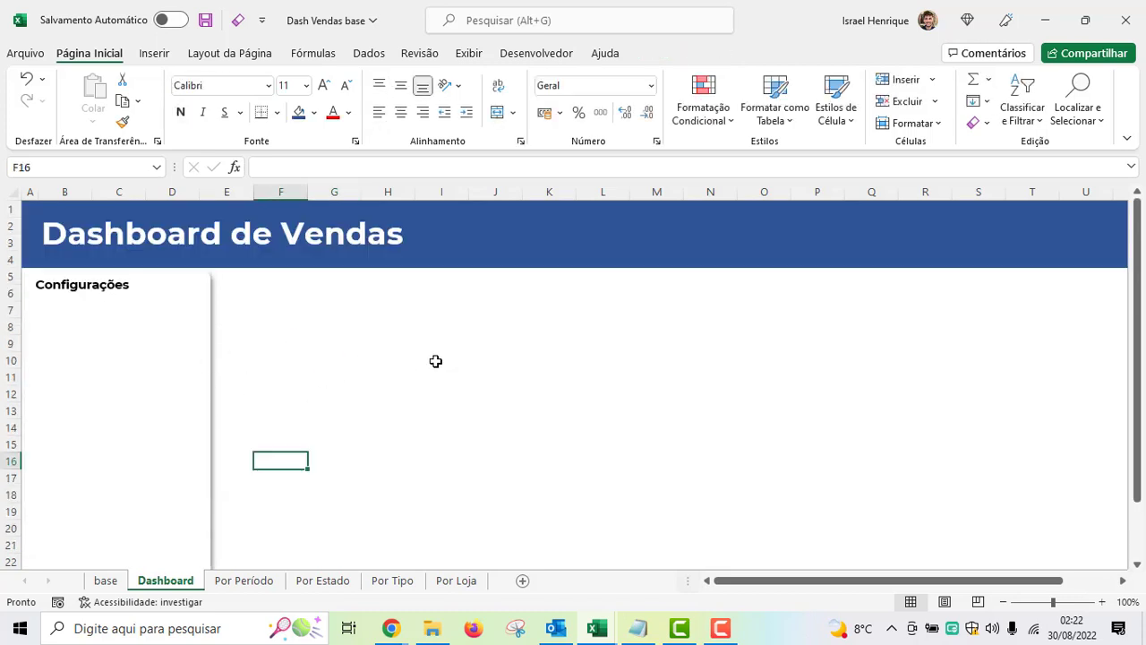
{"action": "left_click_drag", "start_coordinate": [208, 315], "coordinate": [259, 352]}
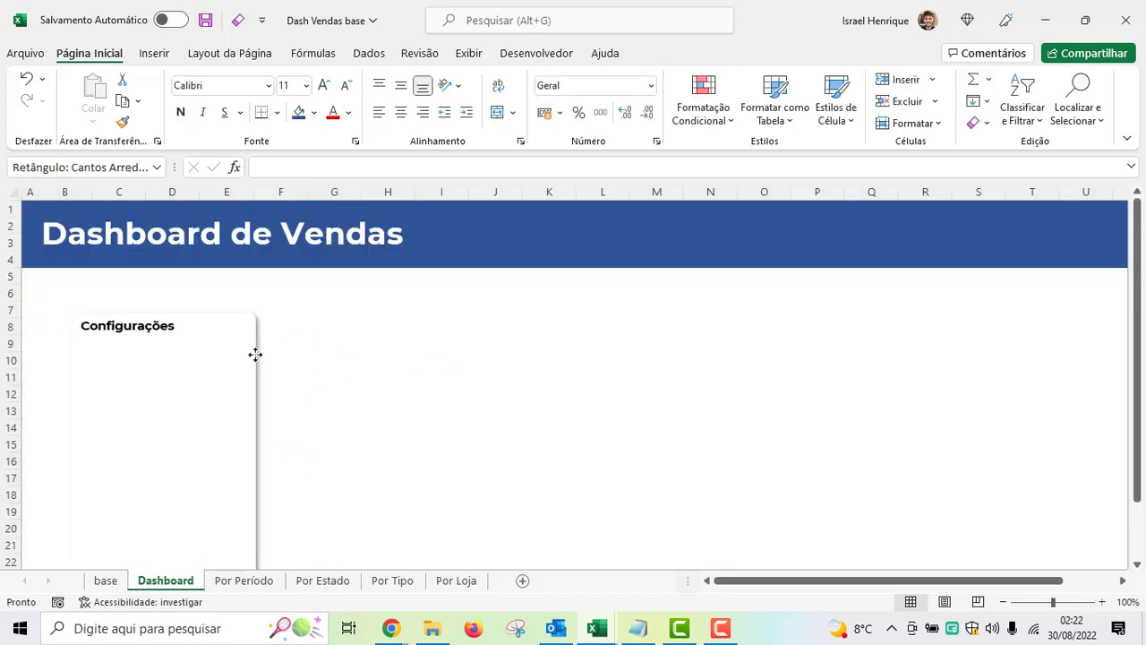
{"action": "mouse_move", "coordinate": [36, 269]}
{"action": "left_mouse_down"}
{"action": "mouse_move", "coordinate": [1054, 281]}
{"action": "mouse_move", "coordinate": [1032, 281]}
{"action": "mouse_move", "coordinate": [1029, 600]}
{"action": "mouse_move", "coordinate": [1025, 524]}
{"action": "mouse_move", "coordinate": [1024, 543]}
{"action": "left_mouse_up"}
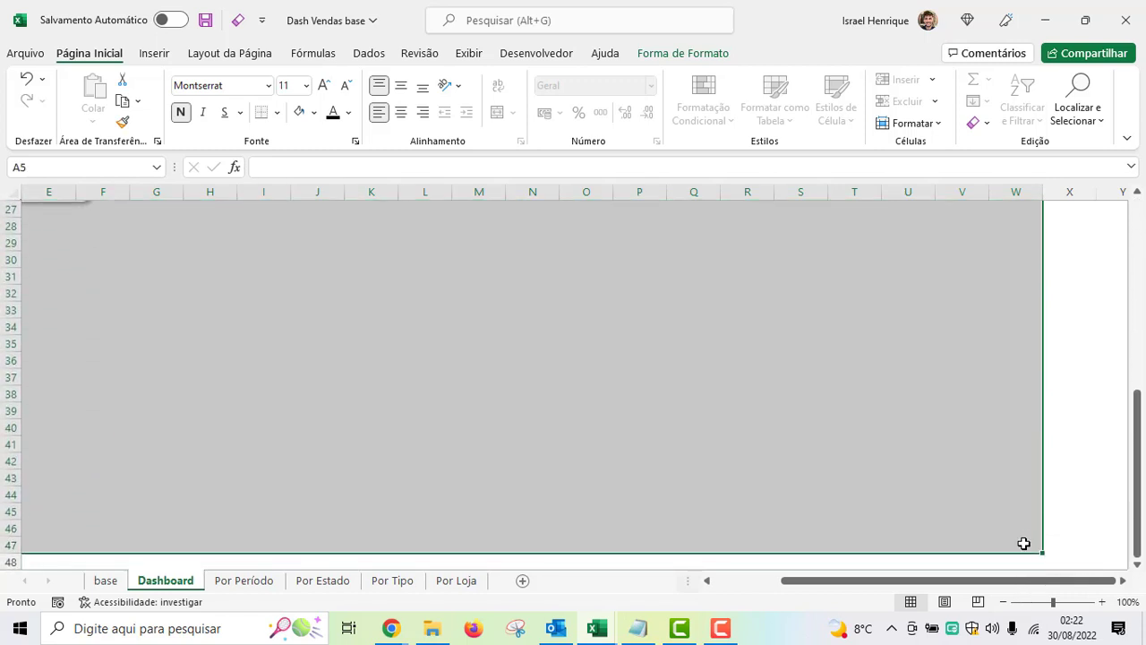
- Fill the A5:W47 area below the header with light grey
{"action": "scroll", "coordinate": [245, 511], "scroll_direction": "up", "scroll_amount": 2}
{"action": "scroll", "coordinate": [238, 494], "scroll_direction": "up", "scroll_amount": 7}
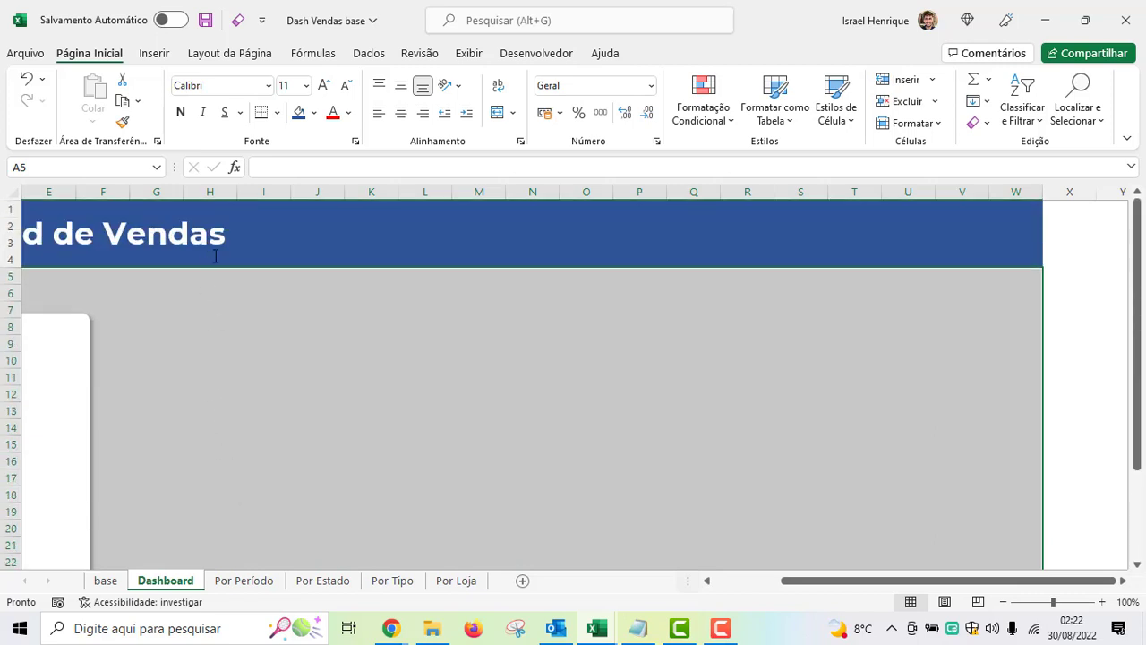
{"action": "left_click_drag", "start_coordinate": [793, 580], "coordinate": [727, 580]}
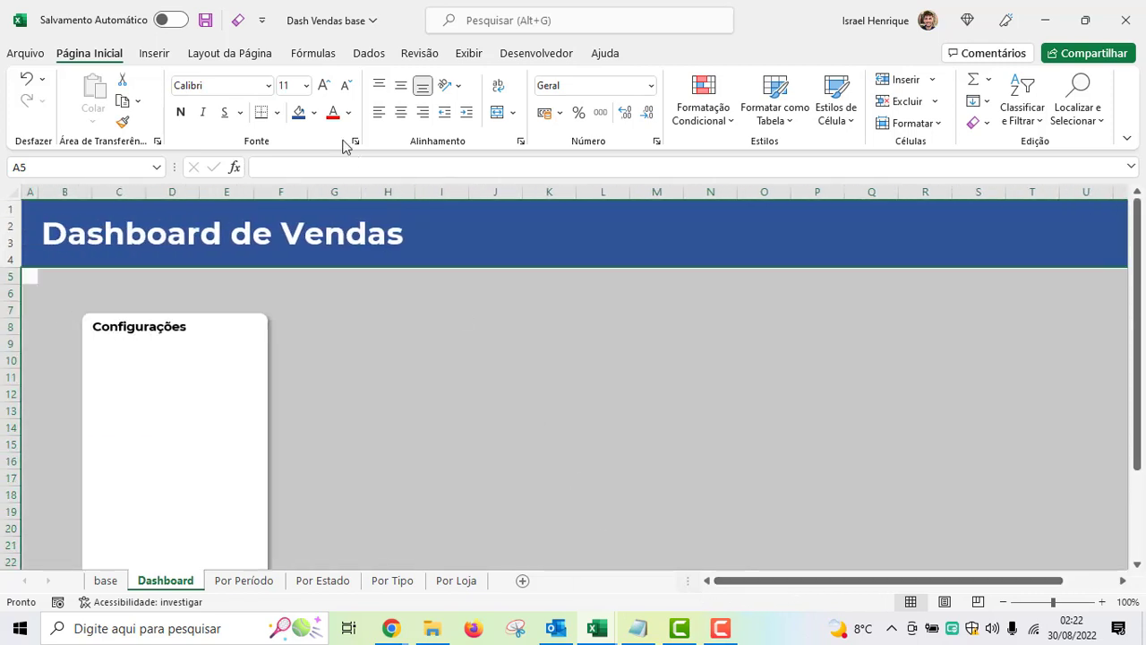
{"action": "left_click", "coordinate": [315, 112]}
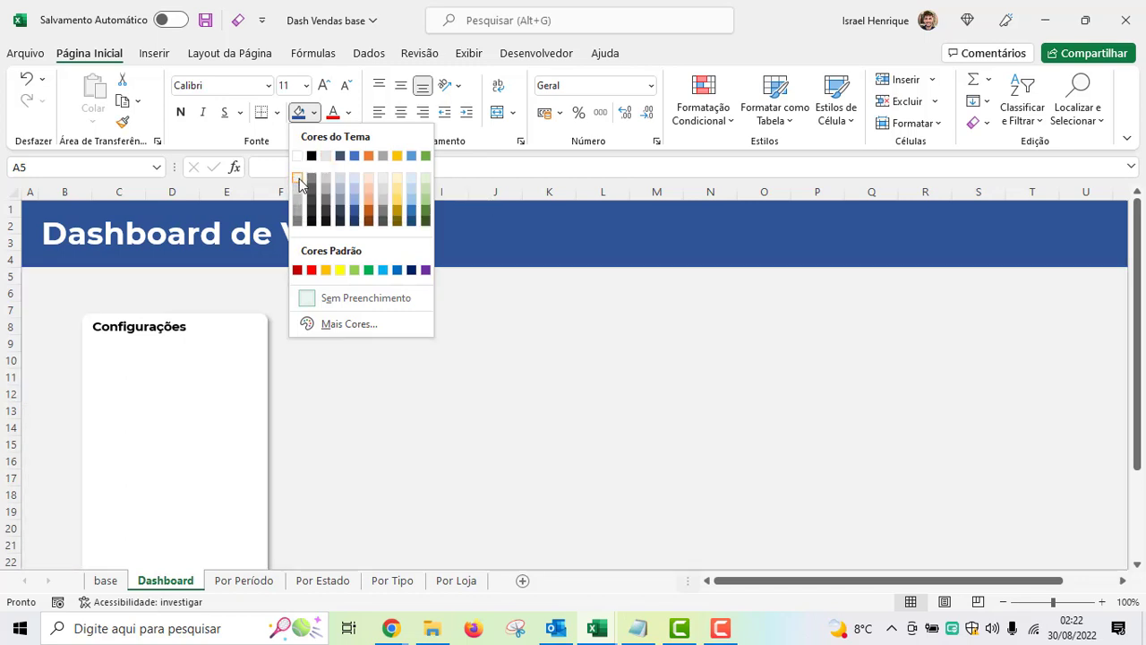
{"action": "left_click", "coordinate": [298, 179]}
{"action": "left_click", "coordinate": [491, 398]}
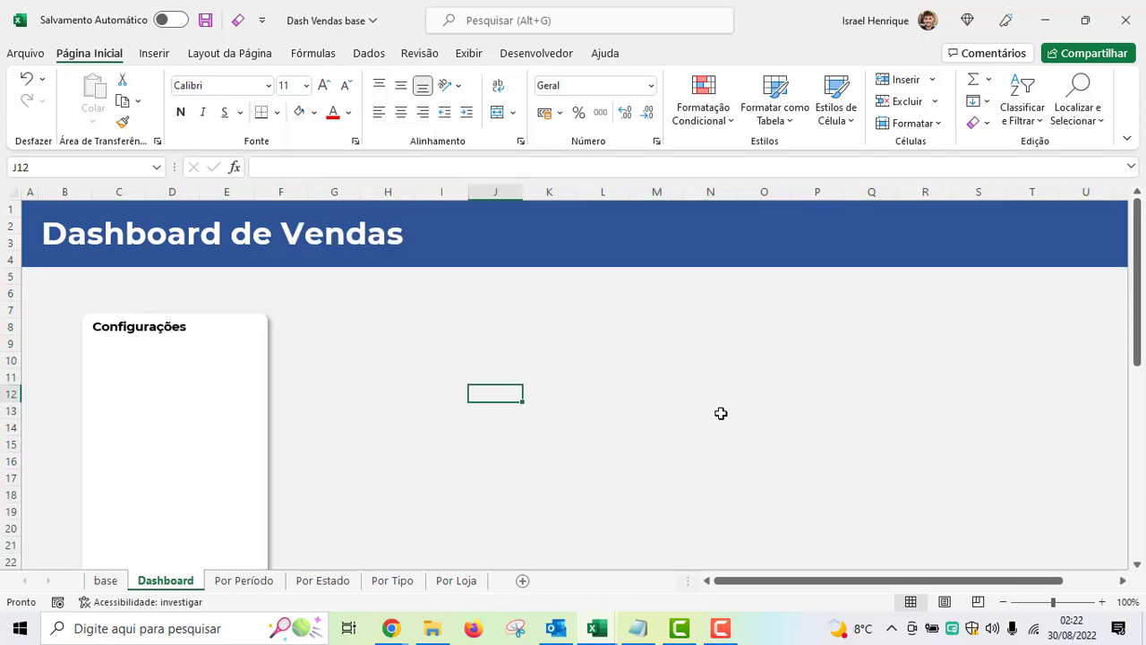
{"action": "scroll", "coordinate": [750, 404], "scroll_direction": "down", "scroll_amount": 1}
{"action": "scroll", "coordinate": [620, 404], "scroll_direction": "up", "scroll_amount": 1}
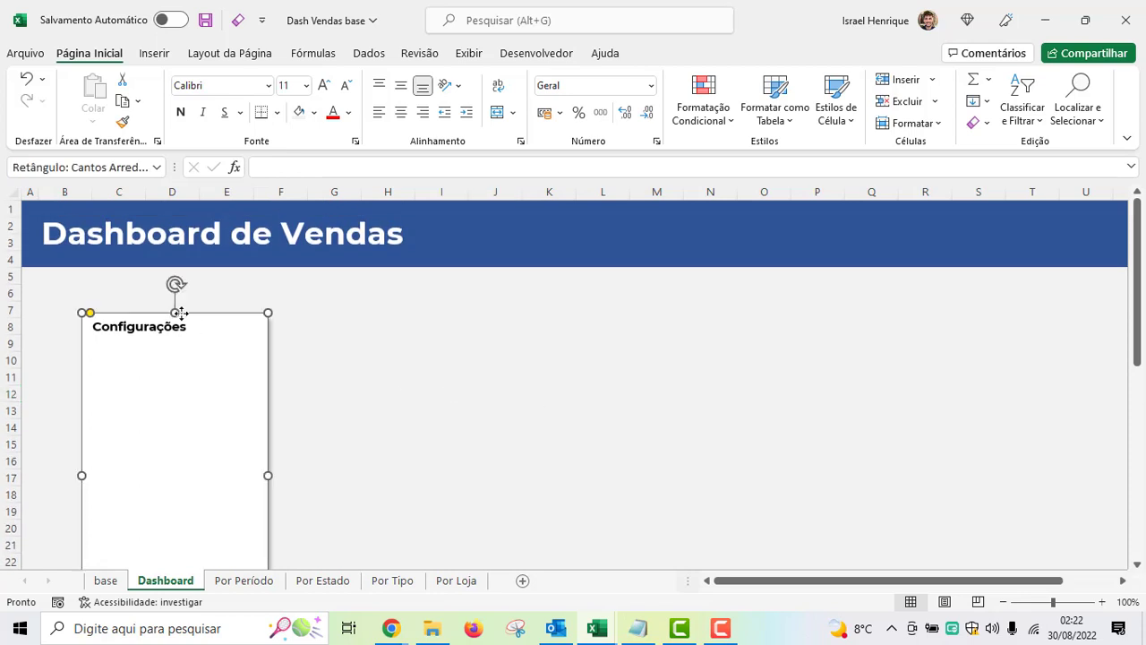
- Move the Configurações card back to A5 under the header
{"action": "left_click_drag", "start_coordinate": [191, 315], "coordinate": [134, 274]}
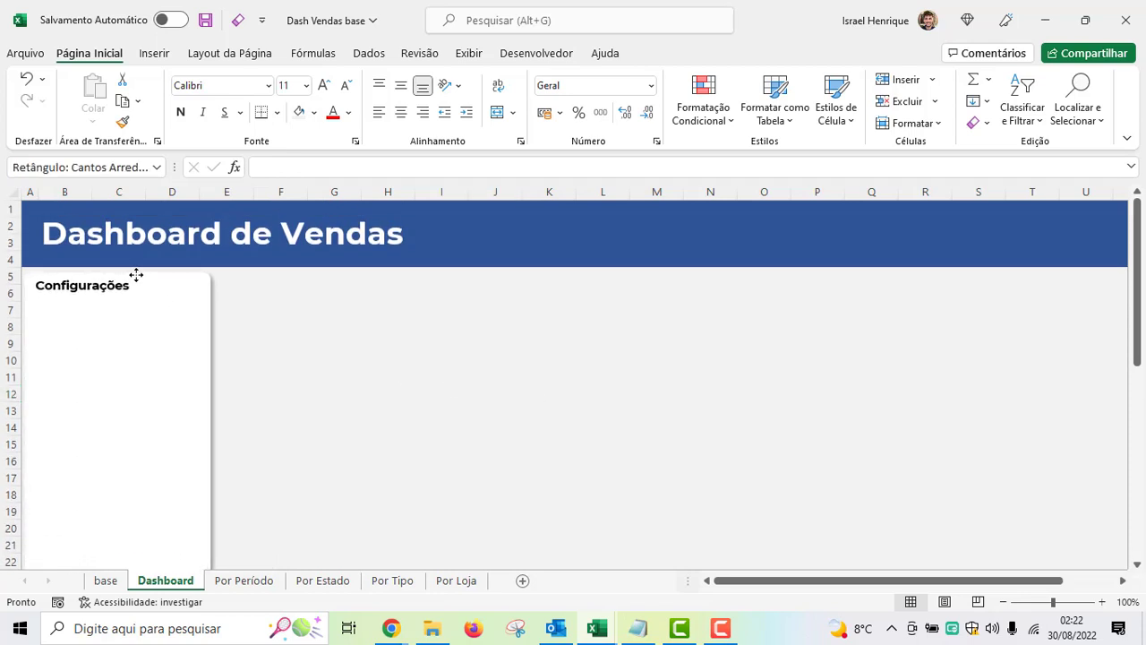
{"action": "left_click", "coordinate": [386, 392]}
{"action": "scroll", "coordinate": [410, 435], "scroll_direction": "down", "scroll_amount": 1}
{"action": "scroll", "coordinate": [409, 435], "scroll_direction": "down", "scroll_amount": 1}
{"action": "scroll", "coordinate": [408, 430], "scroll_direction": "up", "scroll_amount": 2}
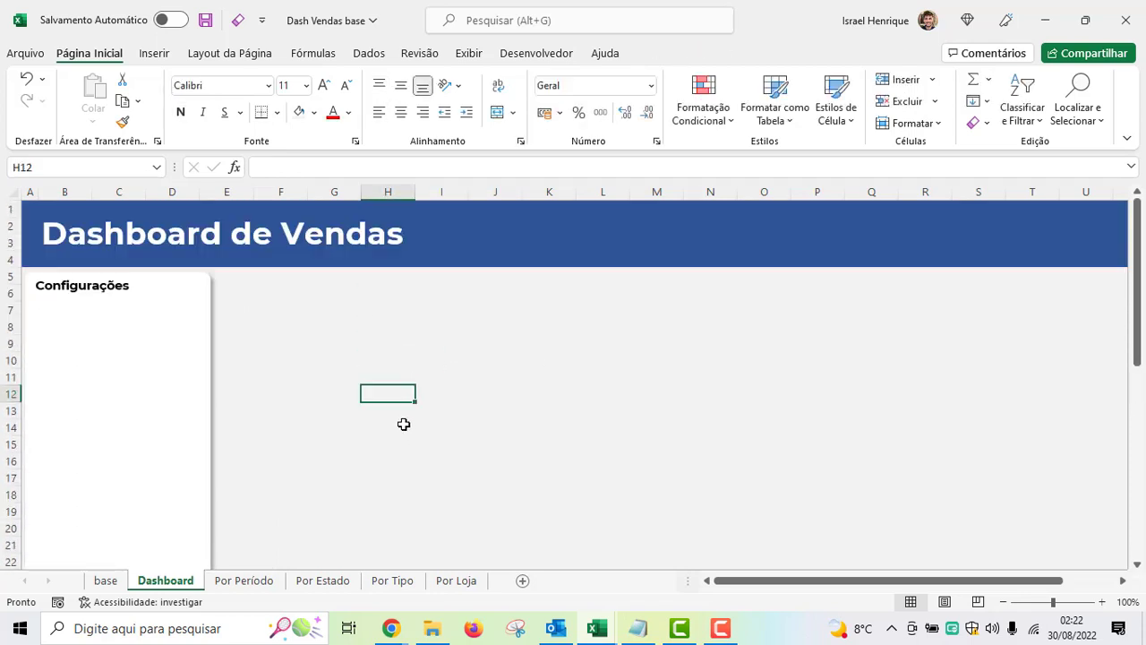
{"action": "left_click", "coordinate": [210, 321]}
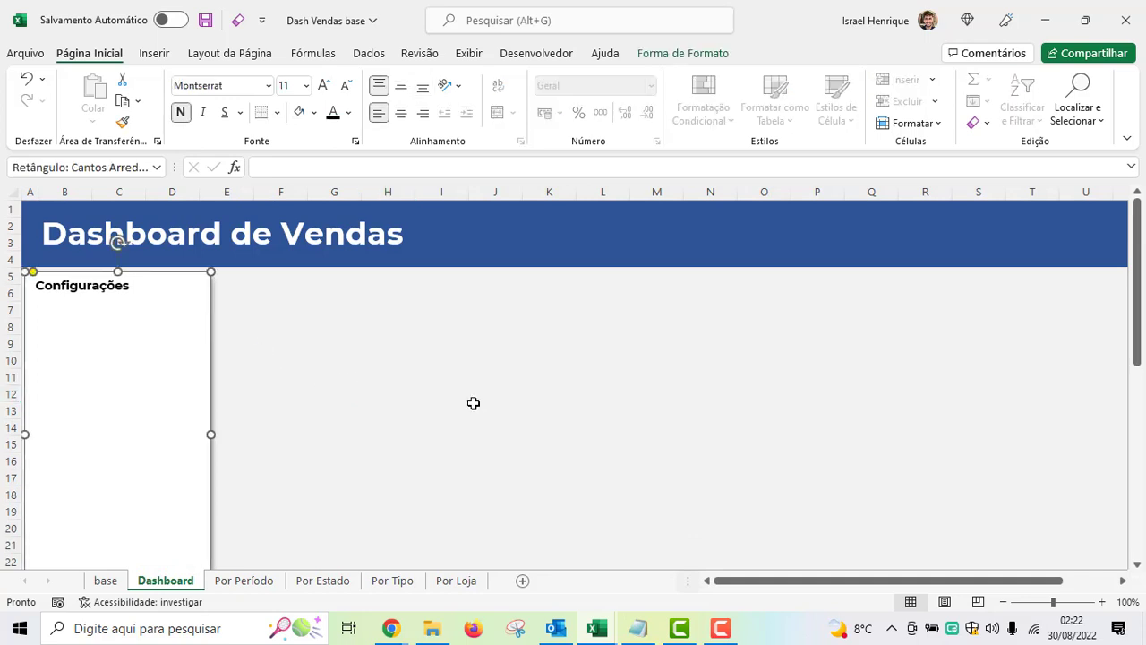
- Duplicate the Configurações card with Ctrl+D and place the copy beside the original
{"action": "key", "text": "ctrl+d"}
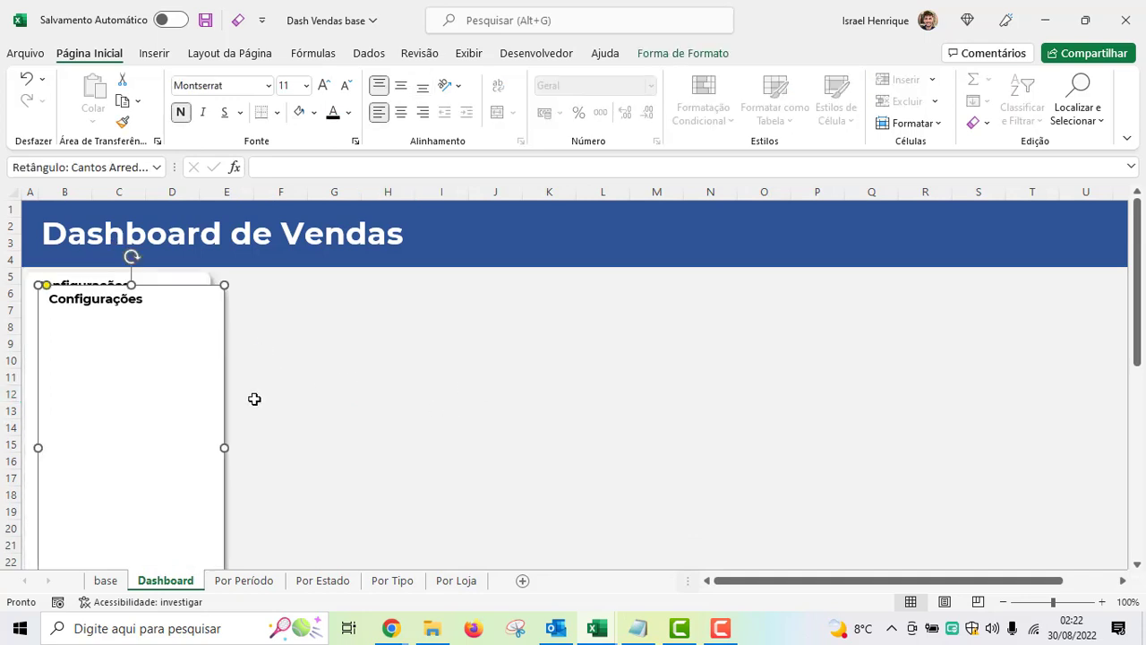
{"action": "left_click_drag", "start_coordinate": [209, 390], "coordinate": [403, 369]}
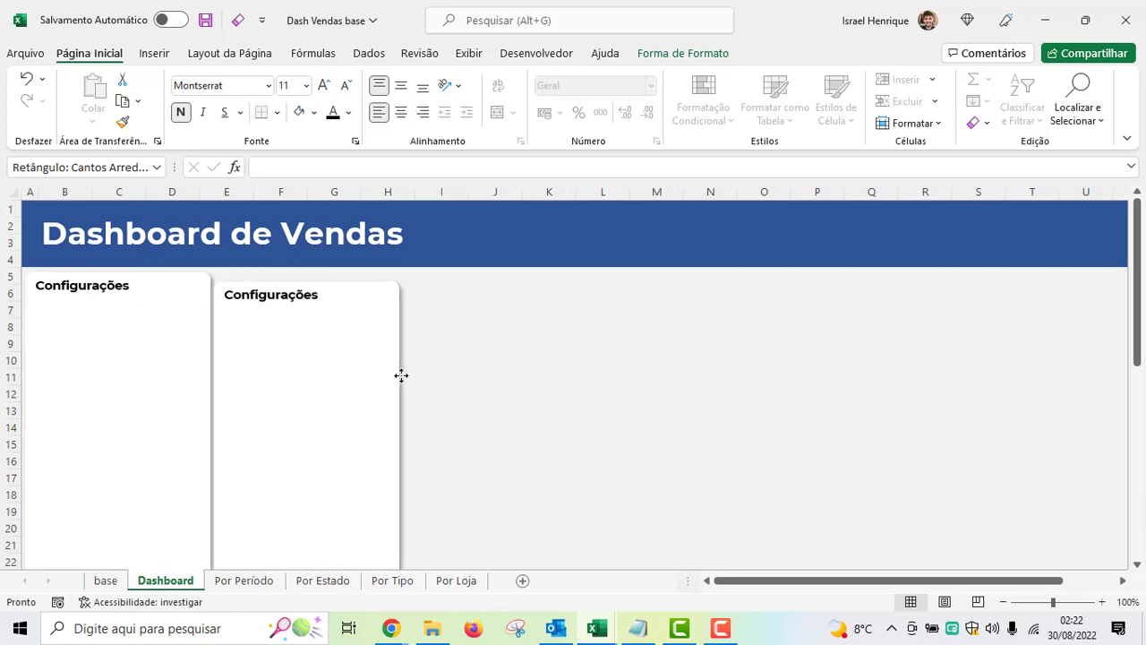
{"action": "double_click", "coordinate": [113, 54]}
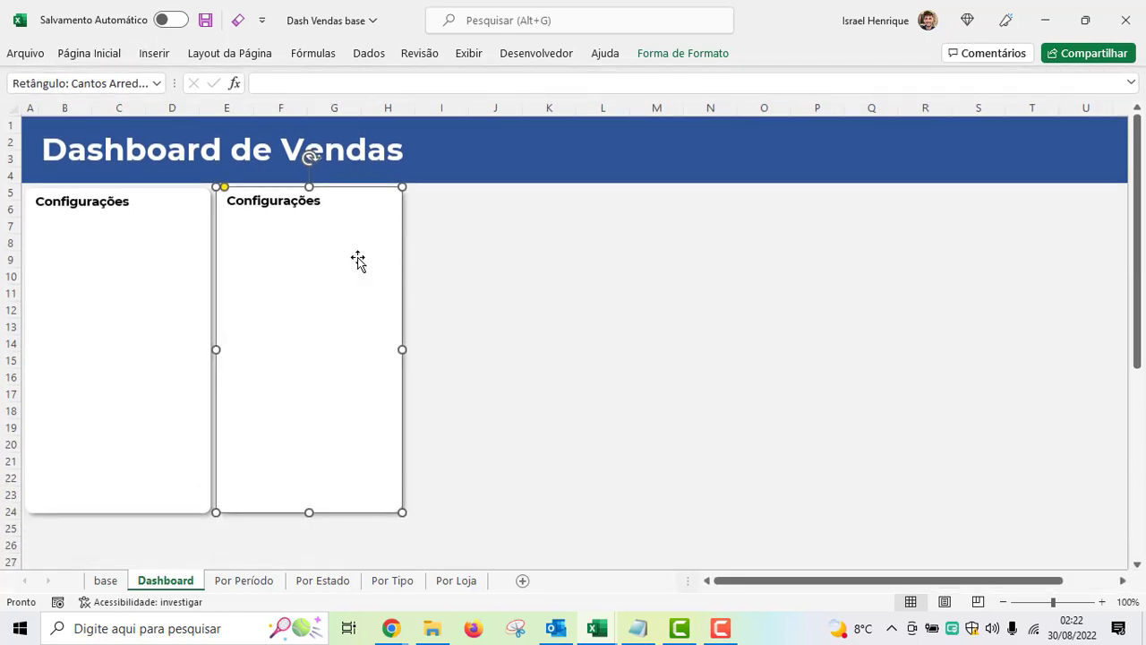
- Widen the line chart on the Por Período sheet to the right
{"action": "left_click", "coordinate": [253, 587]}
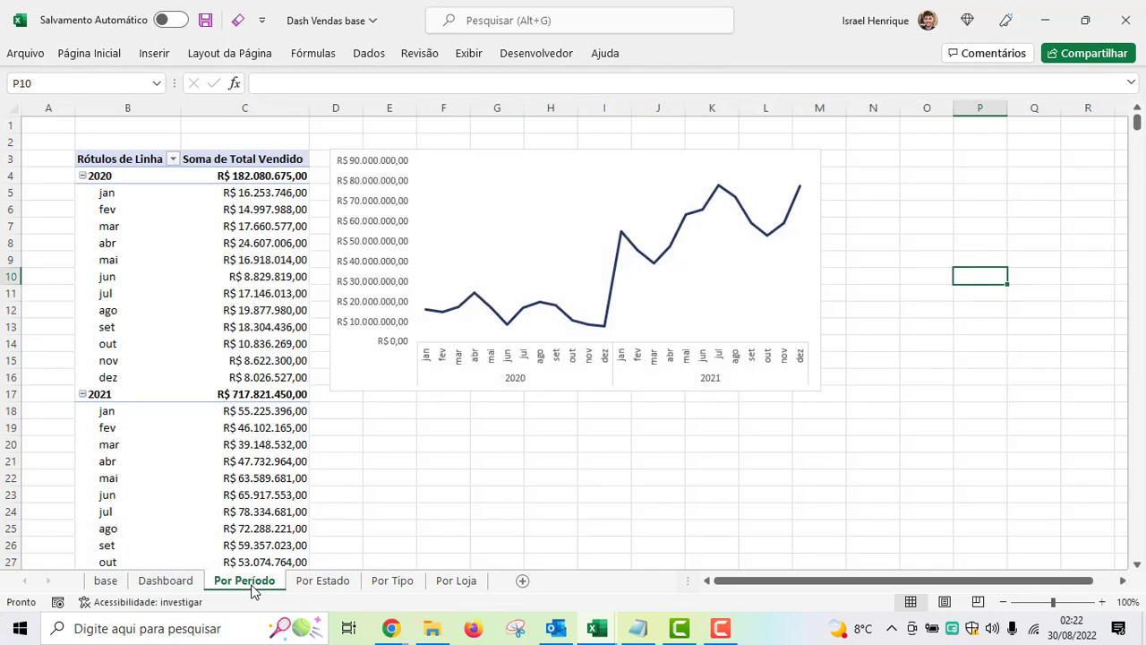
{"action": "left_click", "coordinate": [681, 259]}
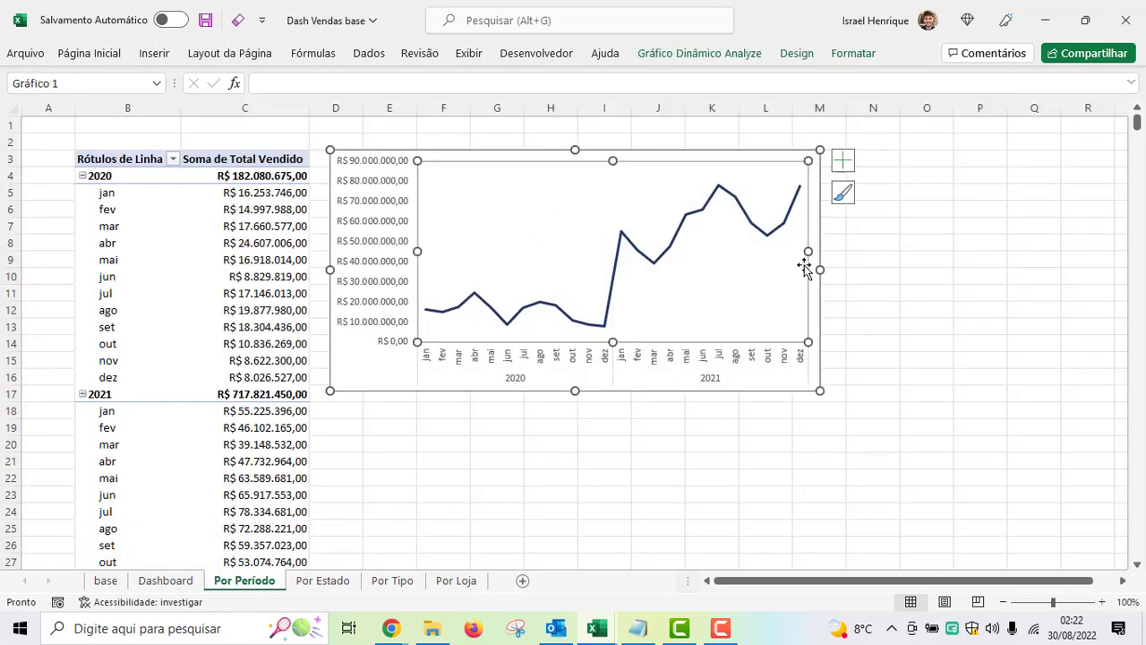
{"action": "left_click_drag", "start_coordinate": [820, 270], "coordinate": [915, 269]}
{"action": "left_click", "coordinate": [644, 496]}
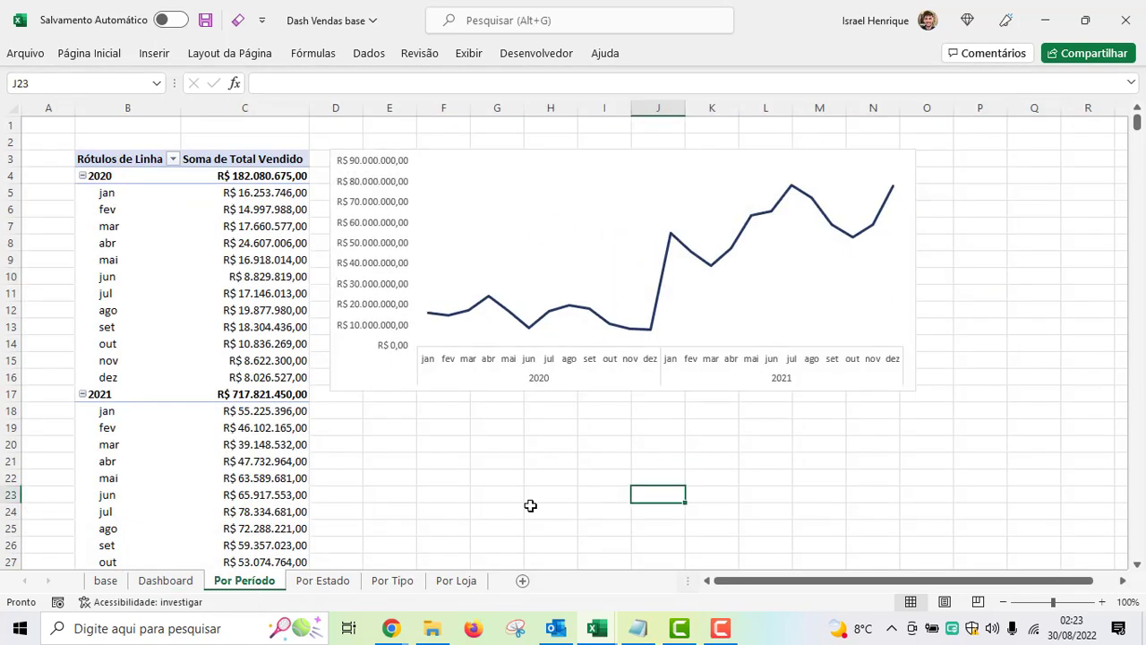
- Resize the second card to span columns E–P and rows 5–12
{"action": "left_click", "coordinate": [198, 582]}
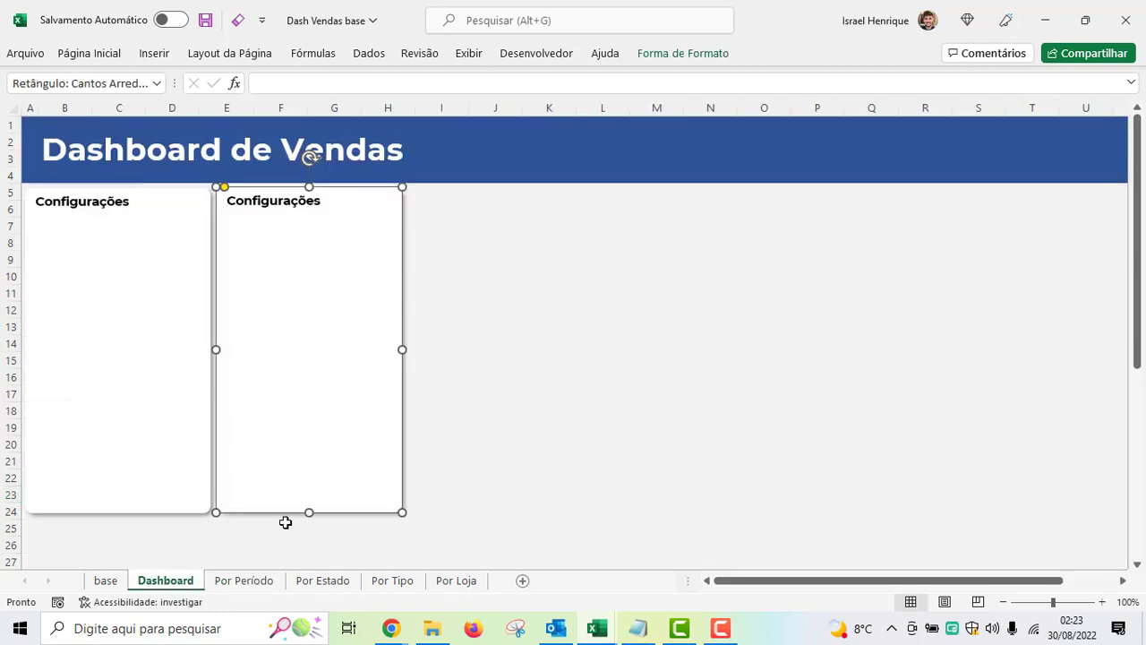
{"action": "left_click_drag", "start_coordinate": [309, 513], "coordinate": [309, 303]}
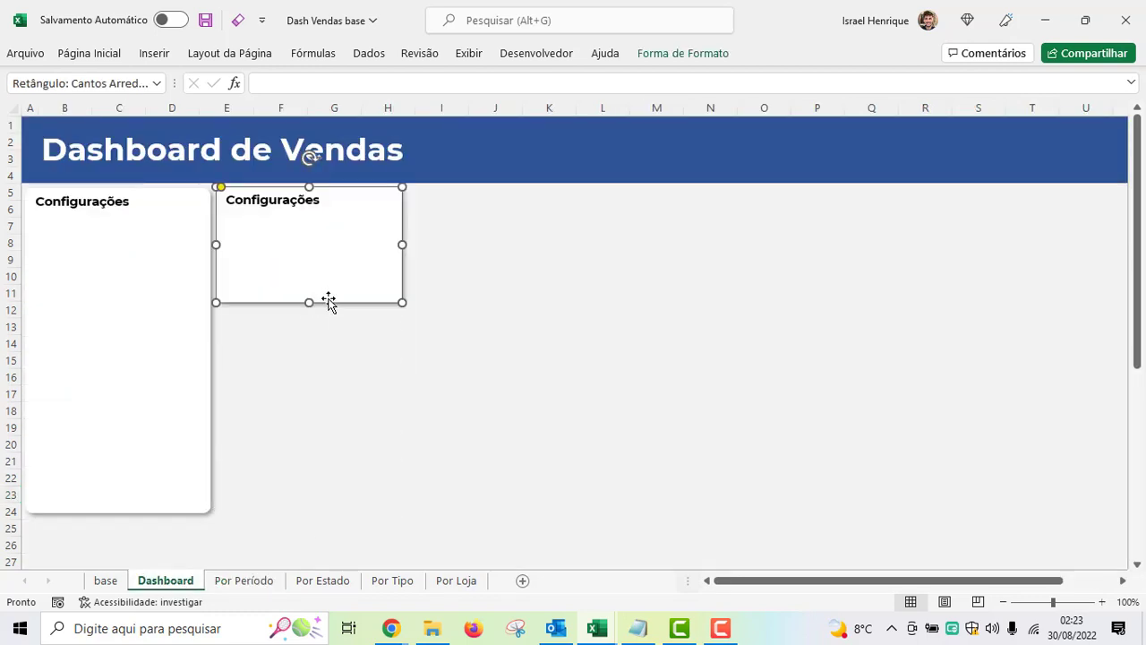
{"action": "left_click_drag", "start_coordinate": [402, 244], "coordinate": [845, 245]}
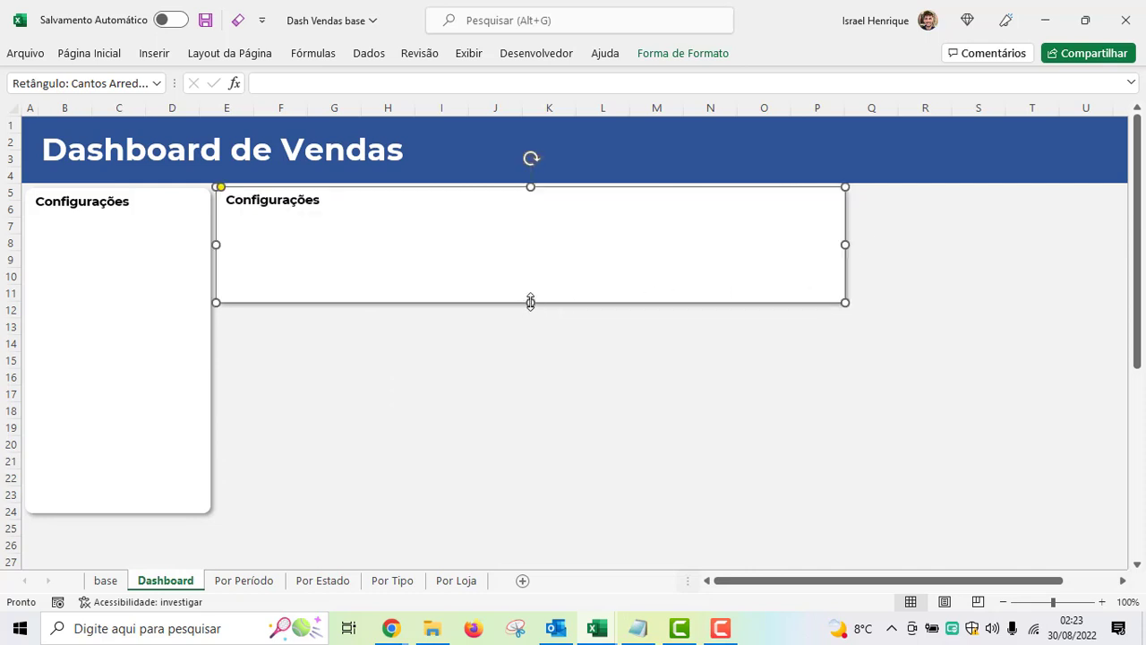
{"action": "left_click_drag", "start_coordinate": [531, 302], "coordinate": [533, 338]}
{"action": "left_click", "coordinate": [589, 455]}
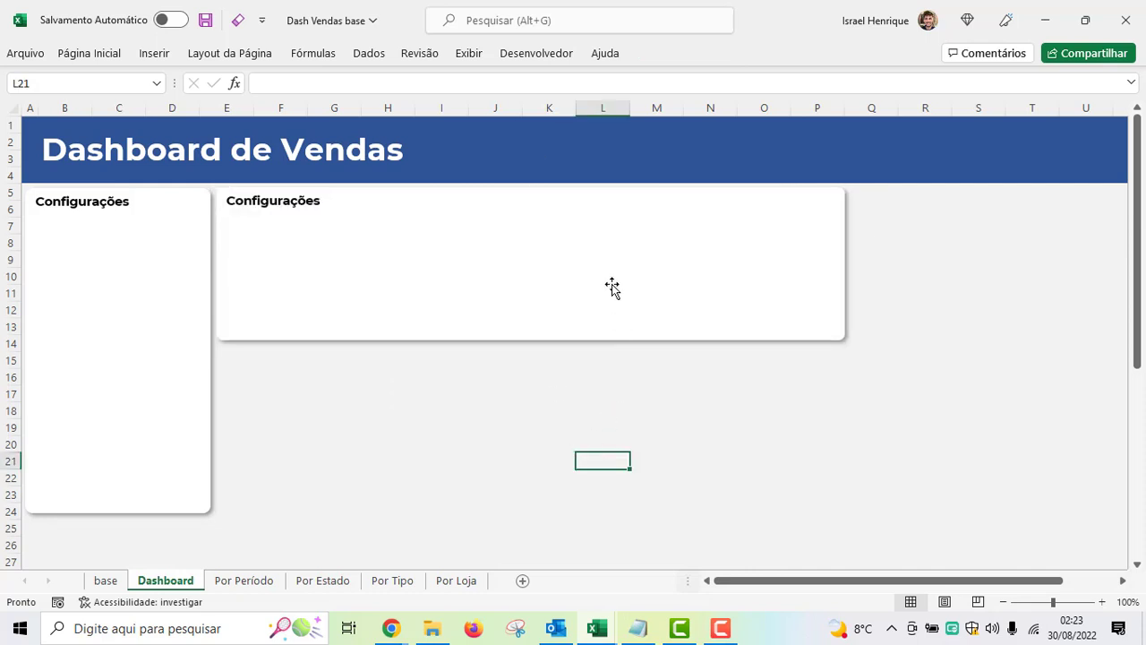
- Copy the Por Período line chart and paste it onto the Dashboard sheet
{"action": "left_click", "coordinate": [244, 580]}
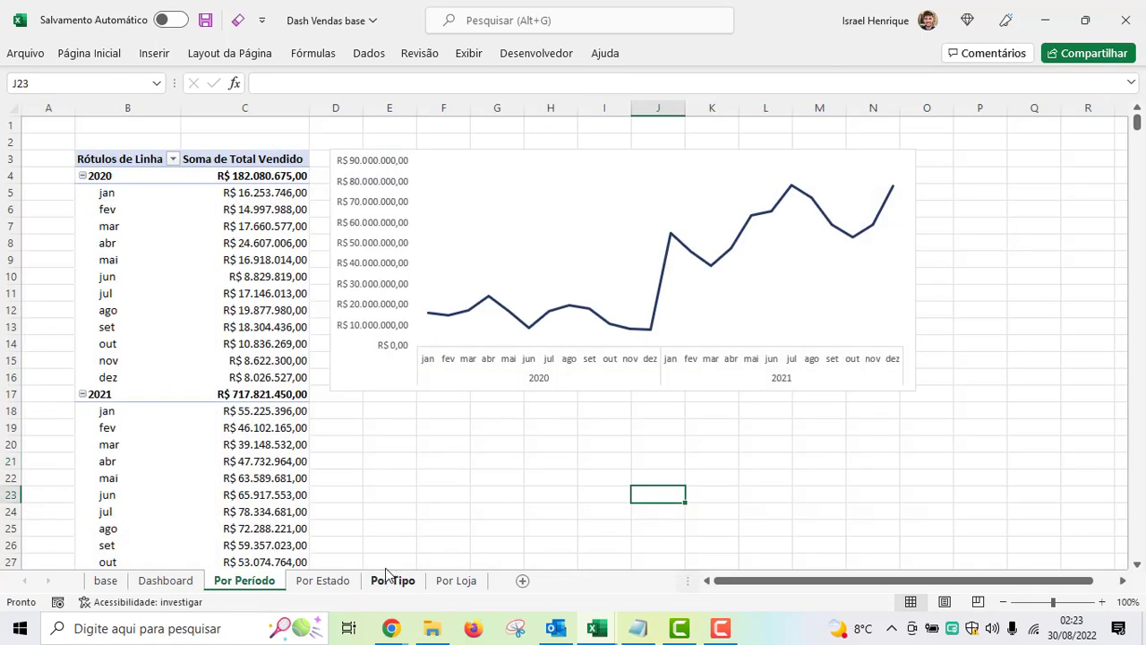
{"action": "left_click", "coordinate": [486, 387]}
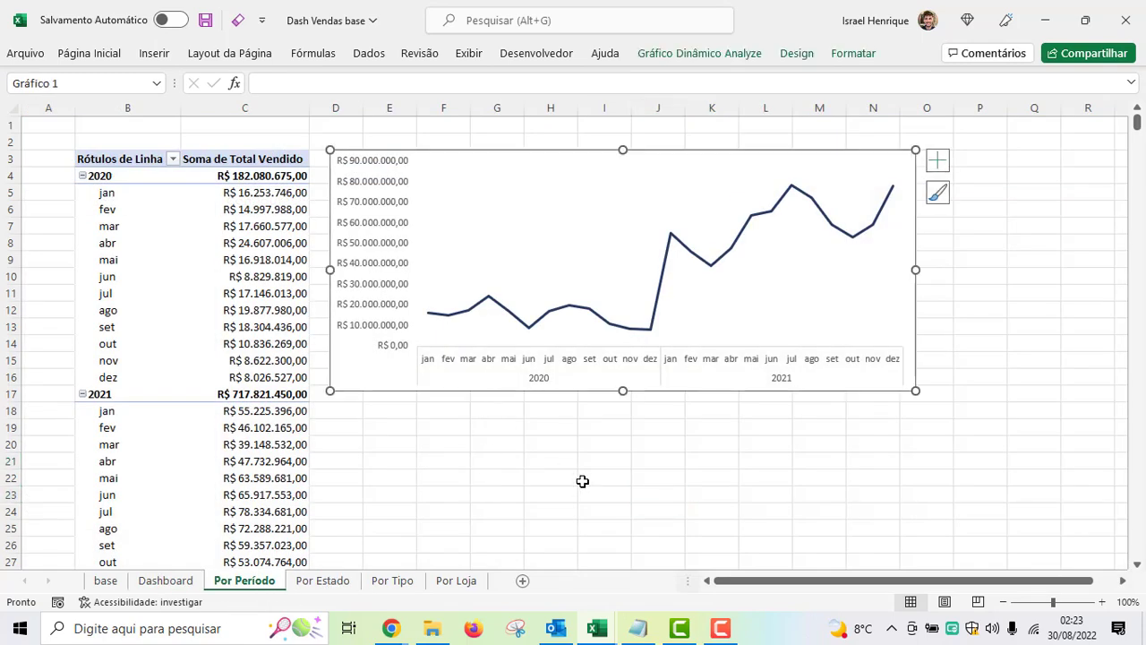
{"action": "left_click", "coordinate": [165, 581]}
{"action": "left_click", "coordinate": [420, 328]}
{"action": "key", "text": "ctrl+v"}
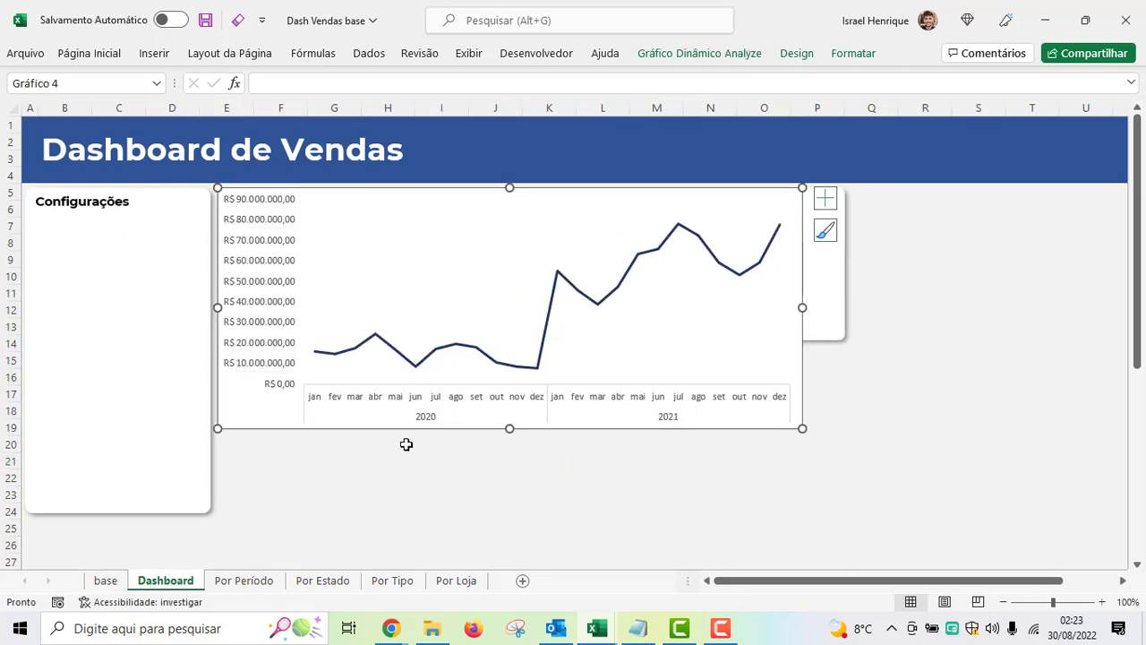
- Position the pasted chart inside the wide card below its title and shorten it to fit
{"action": "left_click_drag", "start_coordinate": [527, 191], "coordinate": [542, 216]}
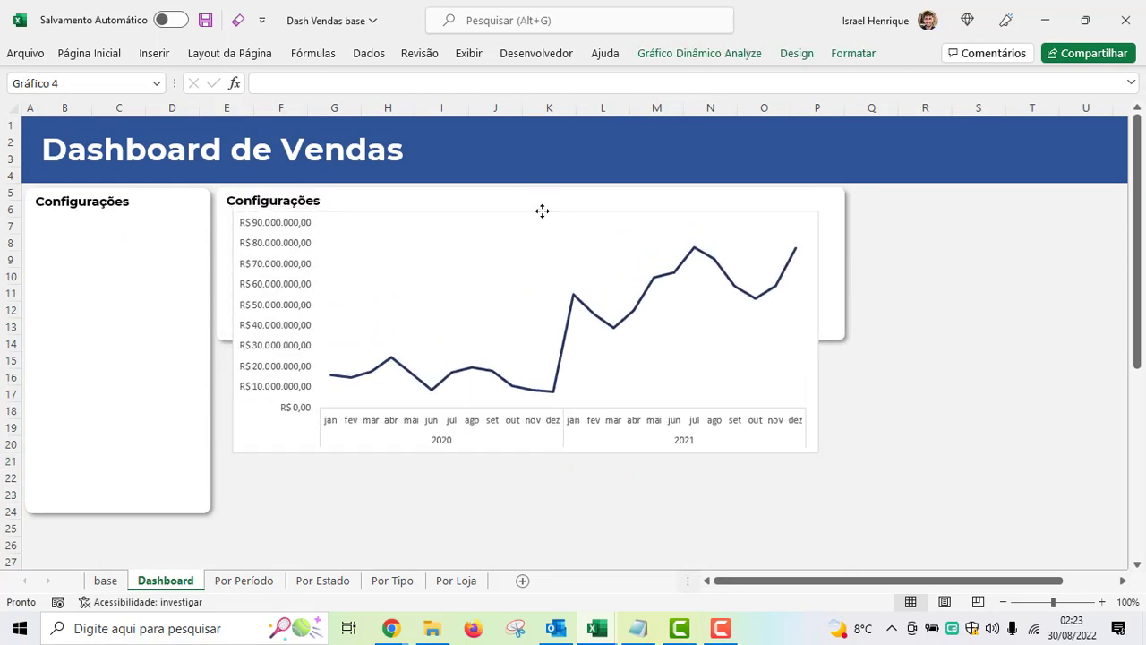
{"action": "left_click_drag", "start_coordinate": [524, 454], "coordinate": [527, 331]}
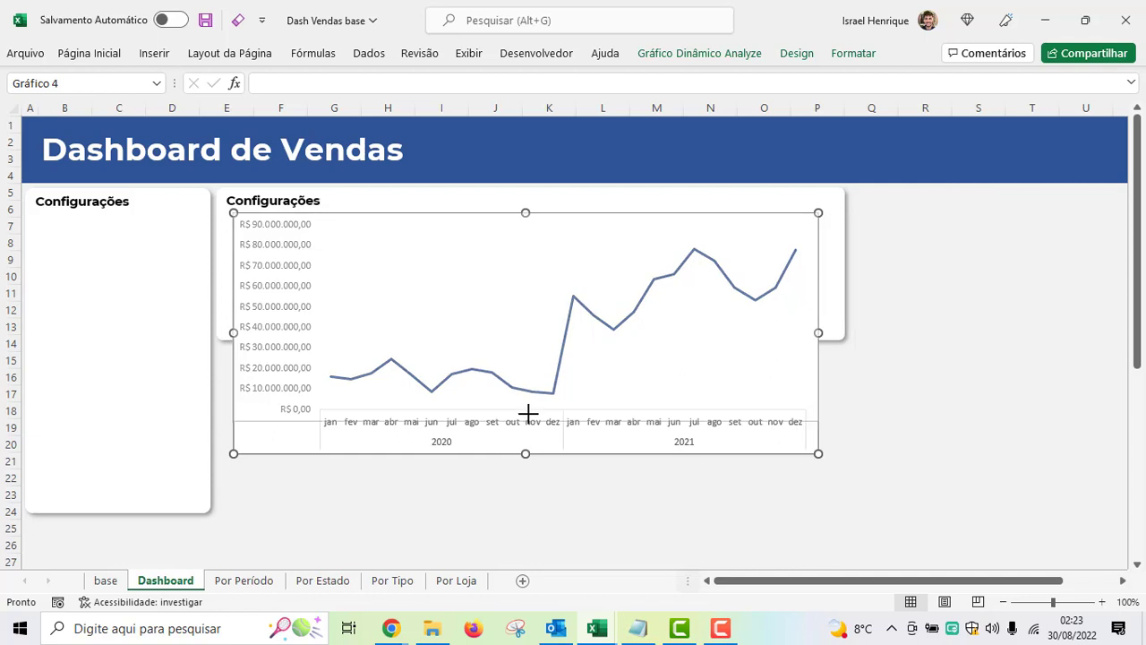
{"action": "left_click", "coordinate": [887, 344]}
{"action": "left_click", "coordinate": [760, 338]}
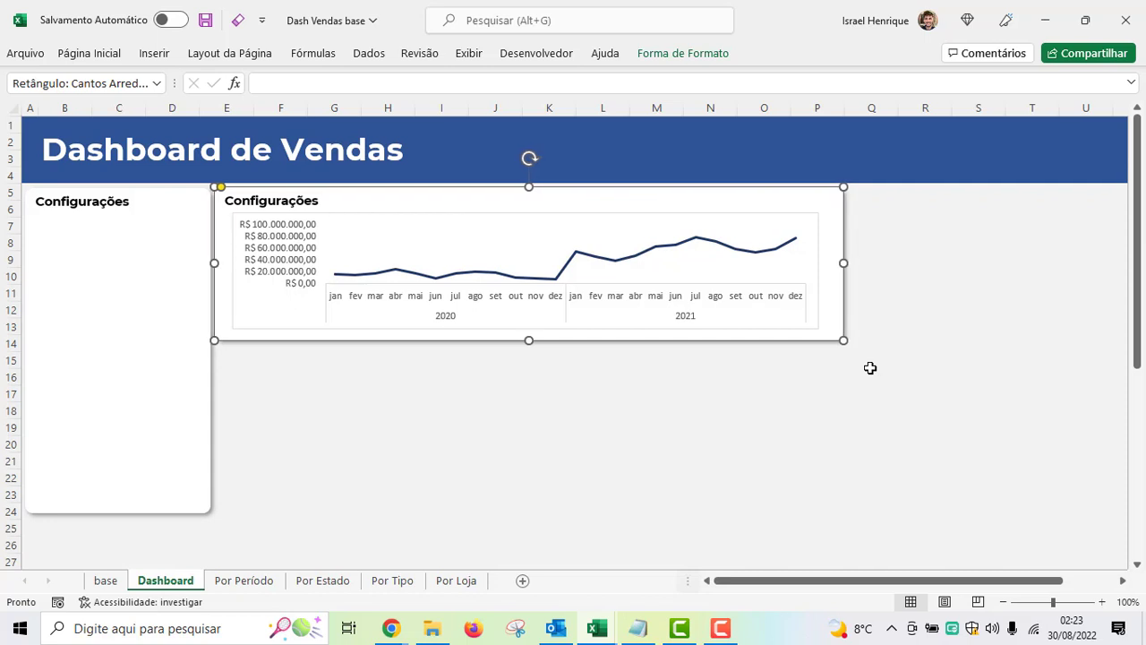
{"action": "left_click", "coordinate": [814, 305]}
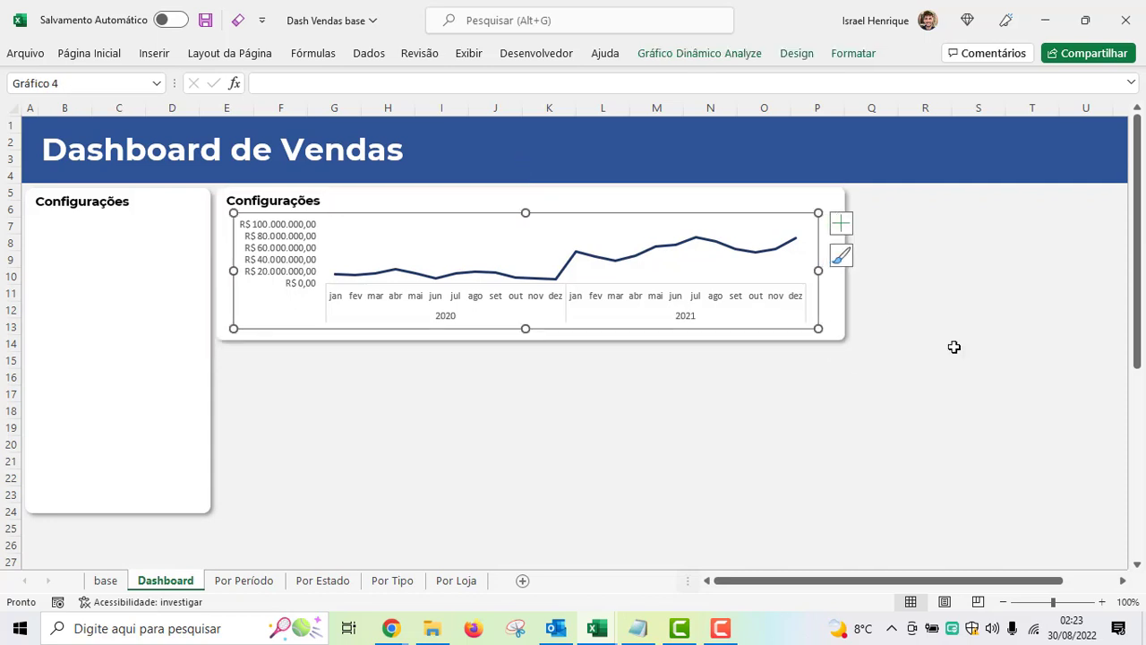
{"action": "key", "text": "Left"}
{"action": "key", "text": "Left"}
{"action": "key", "text": "Left"}
{"action": "key", "text": "Left"}
{"action": "key", "text": "Left"}
{"action": "key", "text": "Left"}
{"action": "key", "text": "Left"}
{"action": "key", "text": "Left"}
{"action": "key", "text": "Left"}
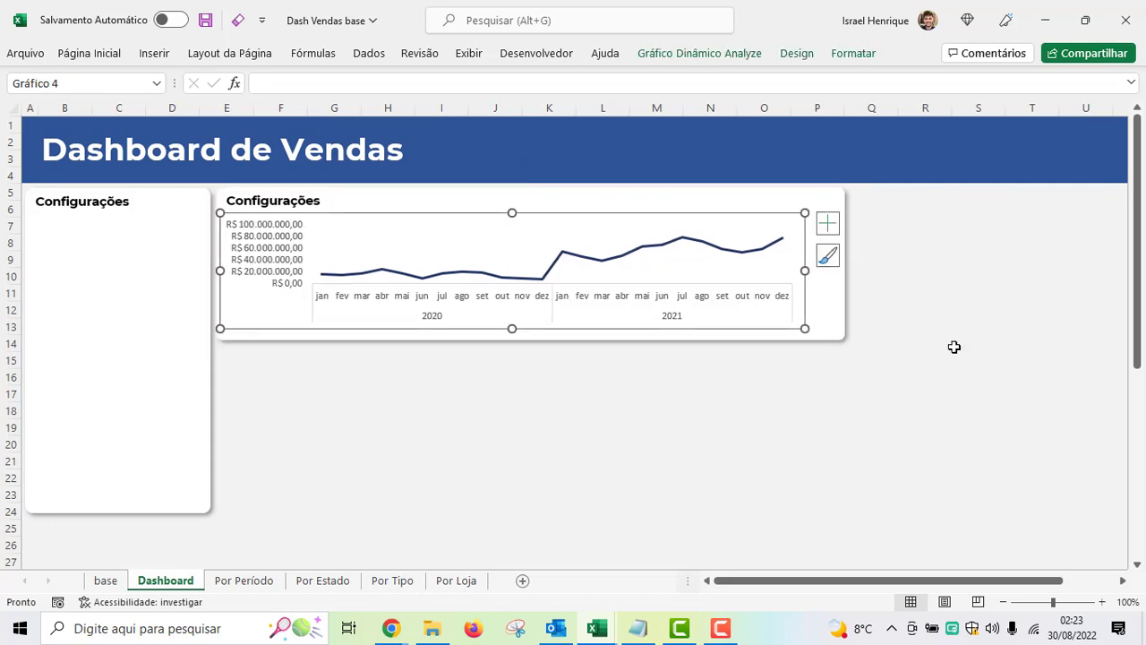
{"action": "left_click", "coordinate": [949, 346]}
{"action": "left_click", "coordinate": [809, 281]}
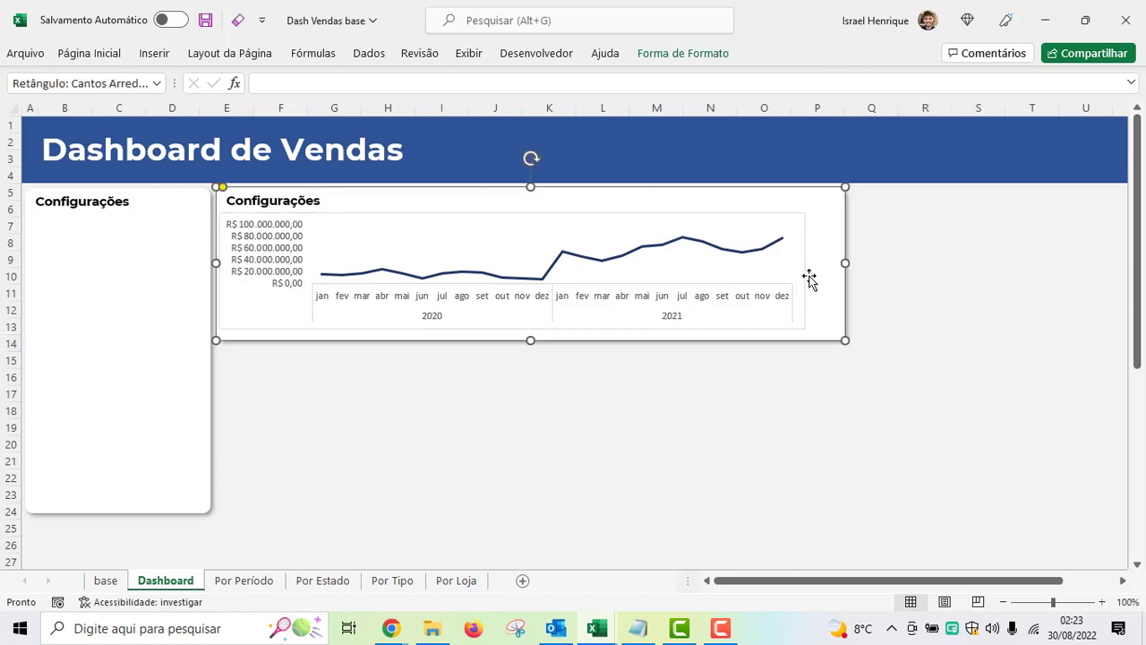
{"action": "left_click", "coordinate": [804, 265]}
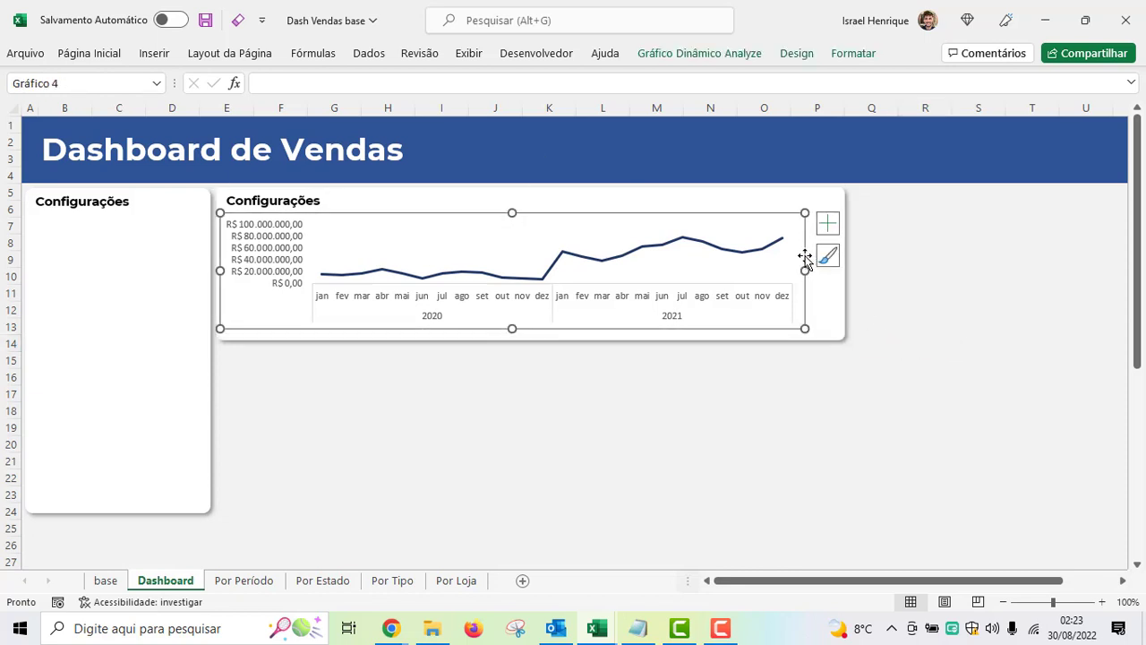
- Set the line chart's Formatar Área do Gráfico border to Sem linha
{"action": "right_click", "coordinate": [636, 215]}
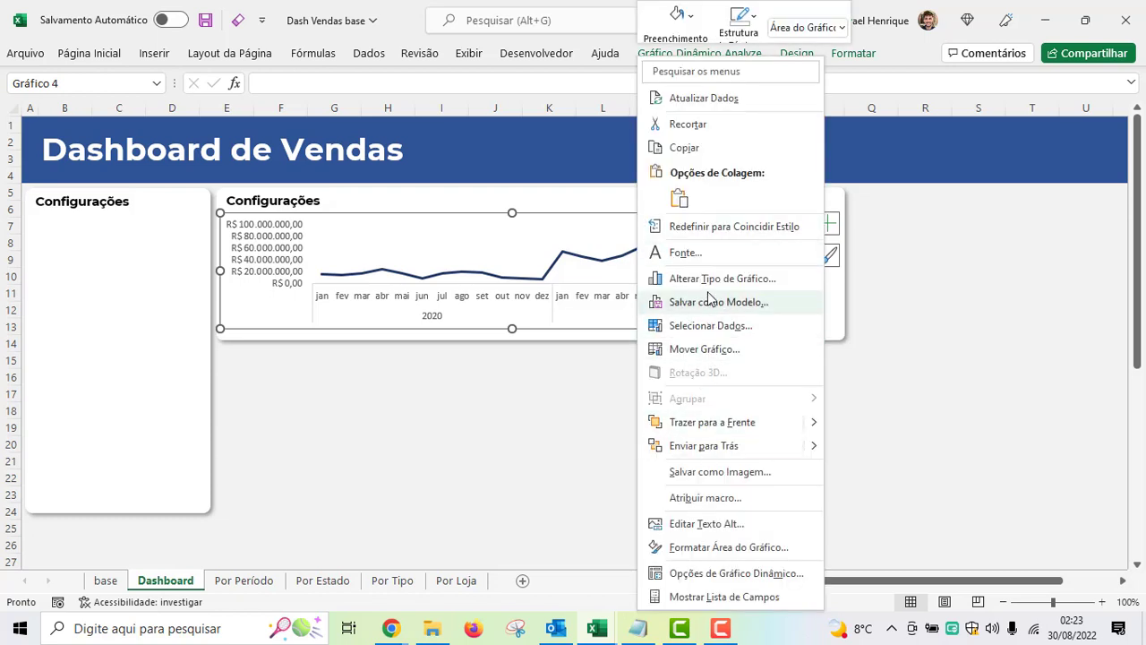
{"action": "left_click", "coordinate": [732, 549]}
{"action": "left_click", "coordinate": [847, 263]}
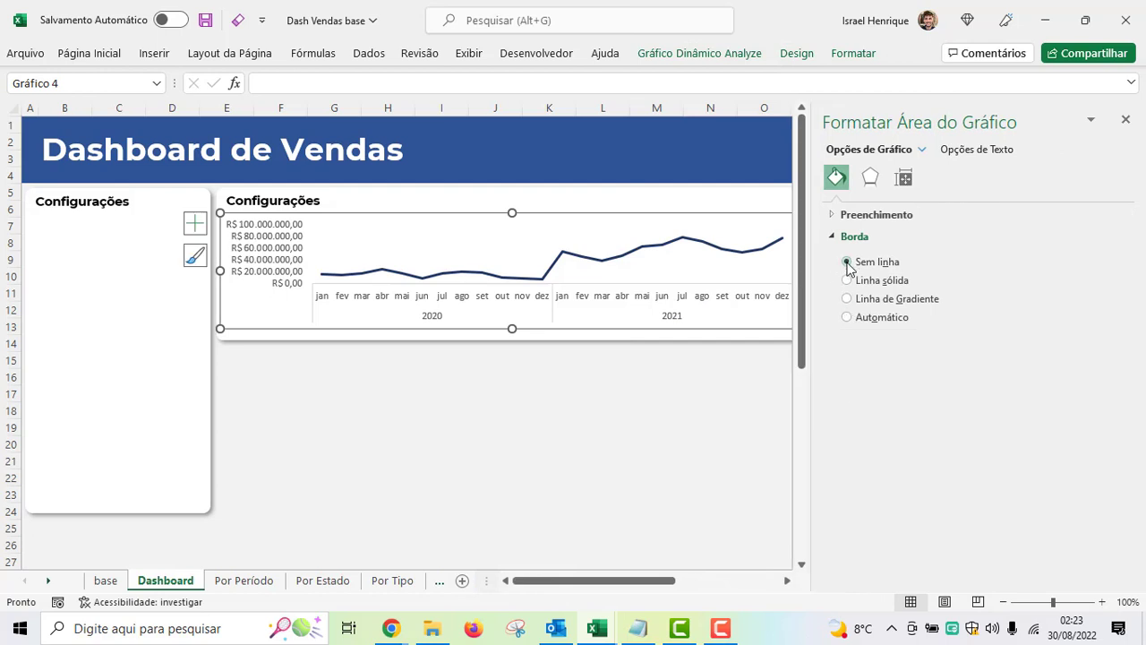
{"action": "left_click", "coordinate": [1126, 119]}
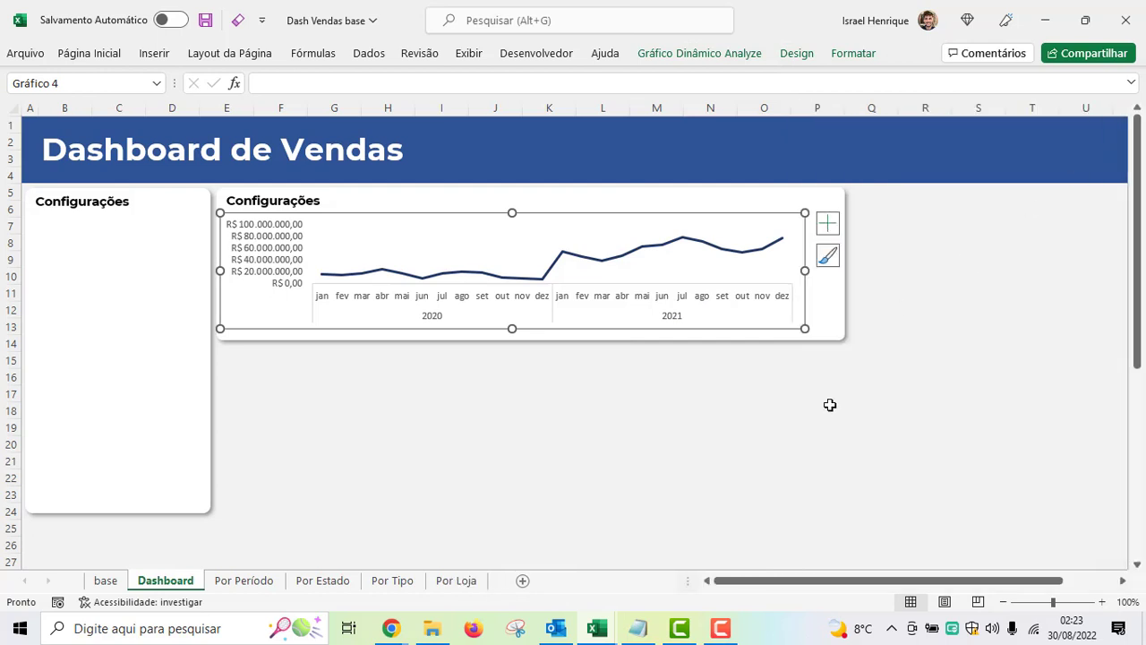
{"action": "left_click", "coordinate": [829, 405]}
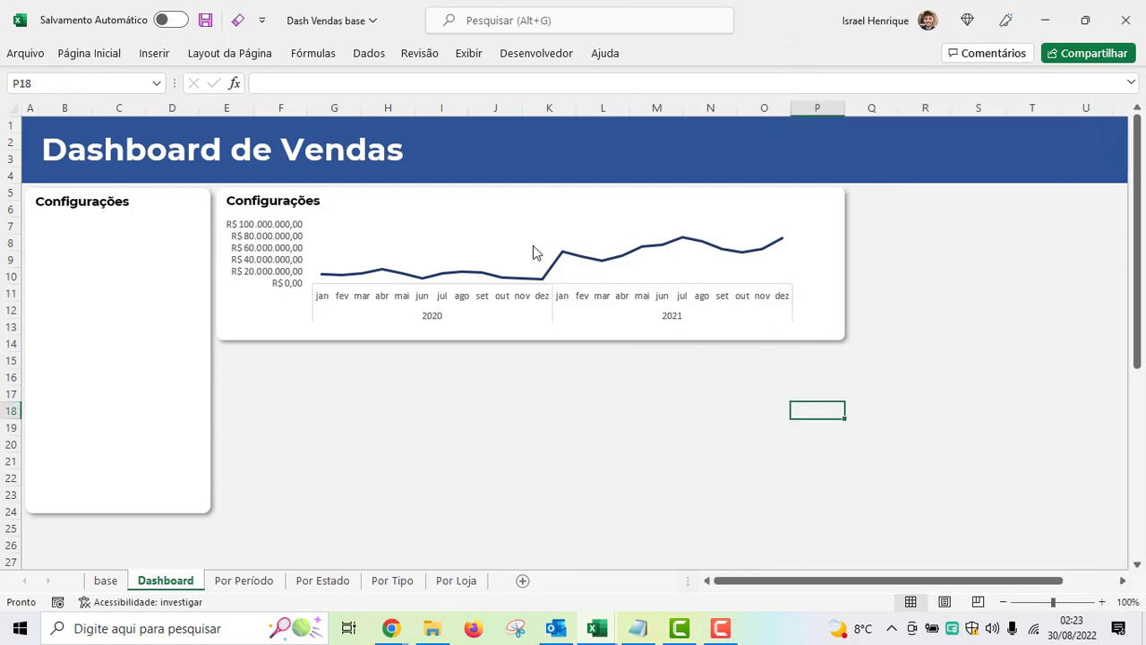
{"action": "left_click", "coordinate": [480, 222]}
- Adjust the card and line chart sizes so the chart fits inside the card
{"action": "left_click", "coordinate": [621, 342]}
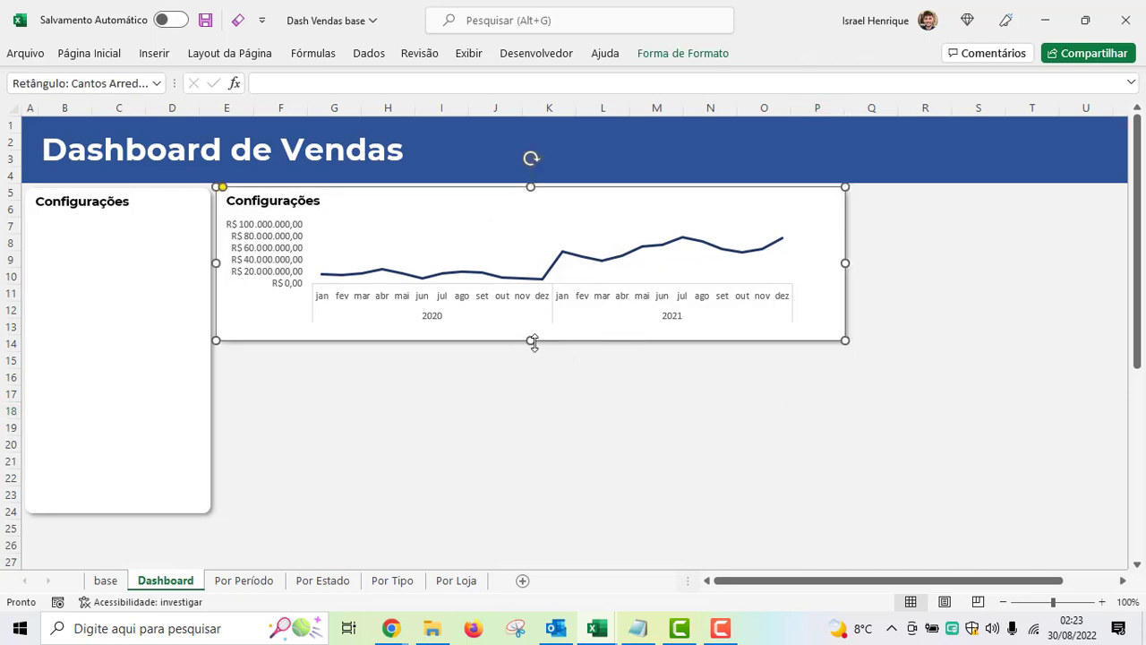
{"action": "mouse_move", "coordinate": [531, 341]}
{"action": "left_mouse_down"}
{"action": "mouse_move", "coordinate": [533, 351]}
{"action": "mouse_move", "coordinate": [511, 335]}
{"action": "left_mouse_up"}
{"action": "left_click", "coordinate": [532, 303]}
{"action": "left_click", "coordinate": [548, 410]}
{"action": "left_click", "coordinate": [845, 267]}
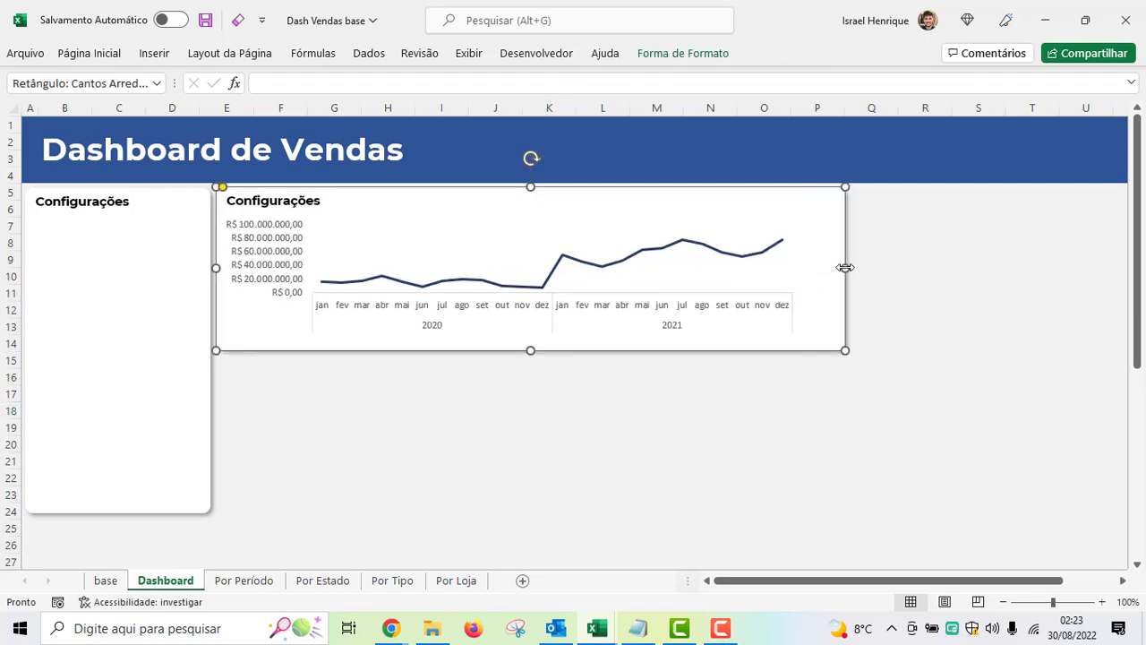
{"action": "left_click_drag", "start_coordinate": [846, 267], "coordinate": [837, 267]}
{"action": "left_click", "coordinate": [883, 358]}
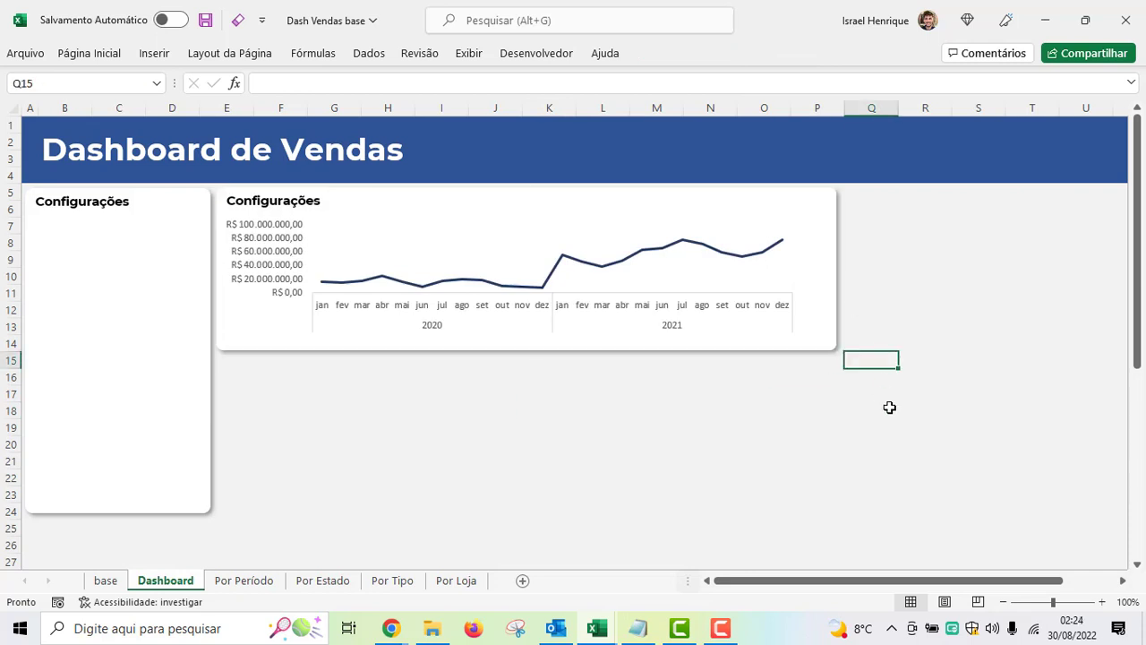
- Retitle the card from Configurações to 'Vendas por período'
{"action": "double_click", "coordinate": [317, 213]}
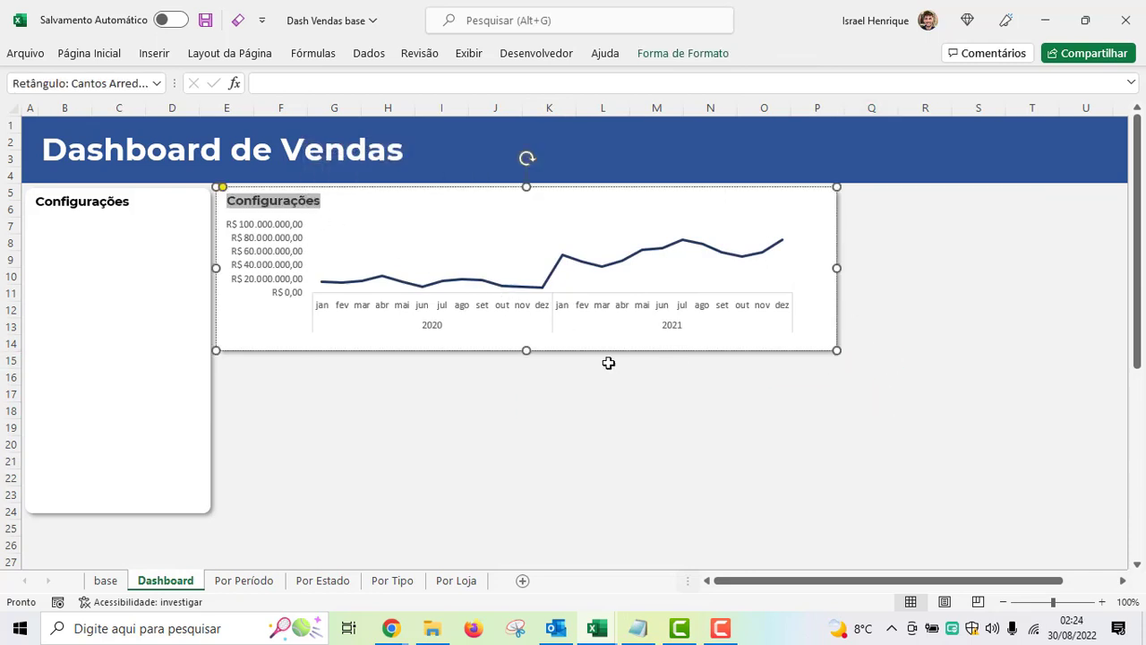
{"action": "type", "text": "B"}
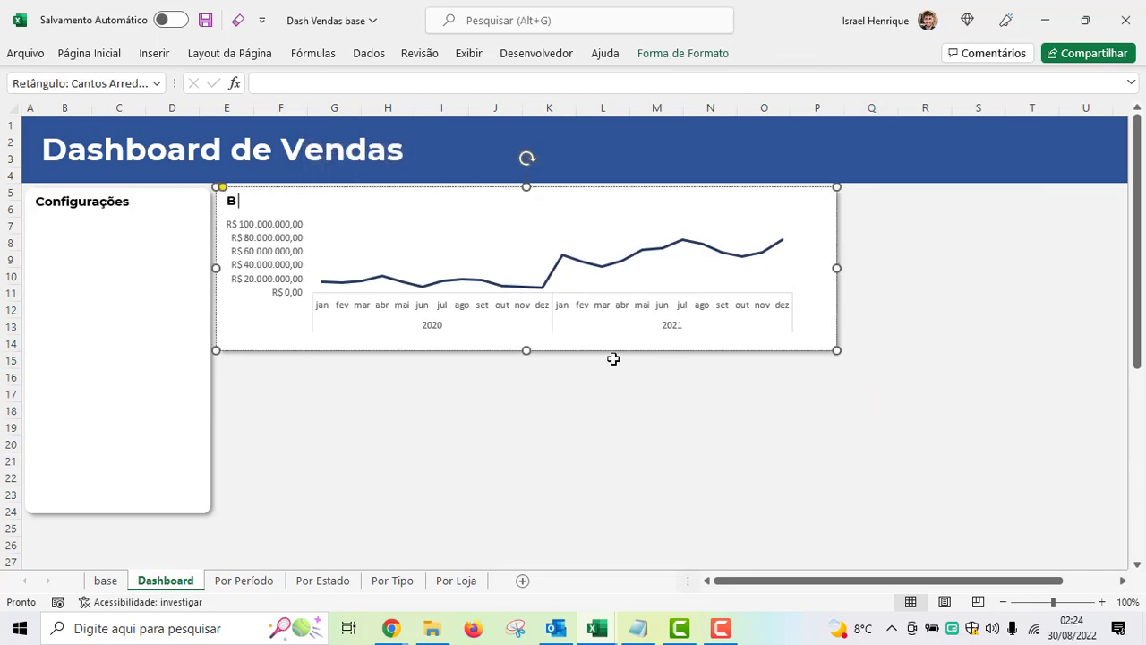
{"action": "key", "text": "BackSpace"}
{"action": "type", "text": "ve"}
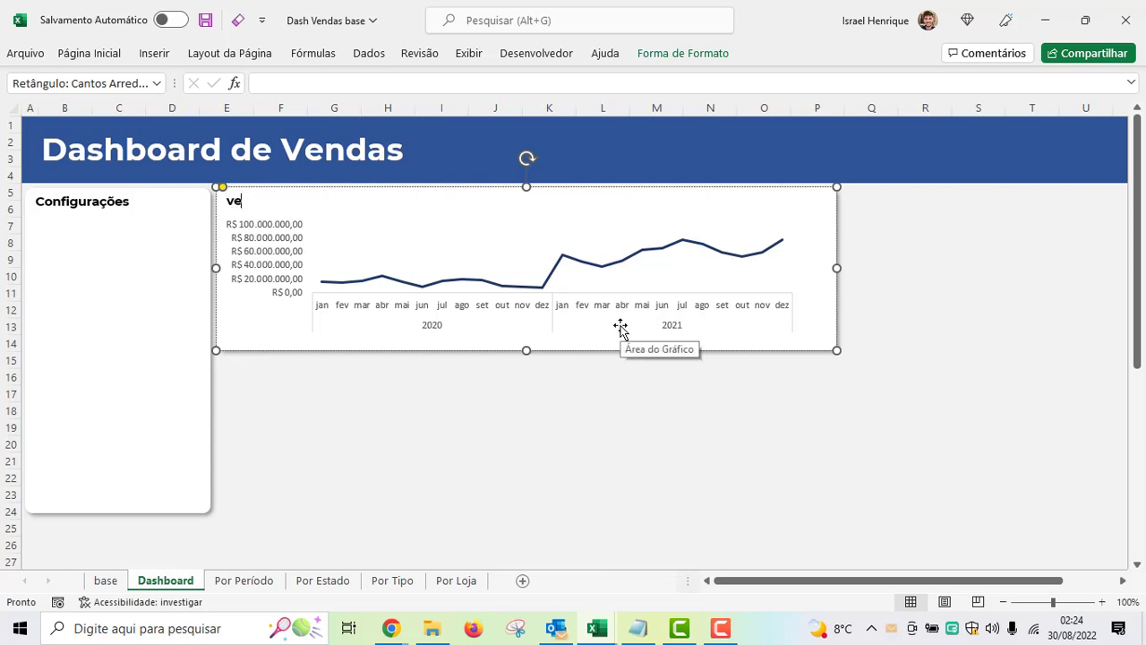
{"action": "type", "text": "ndaVer"}
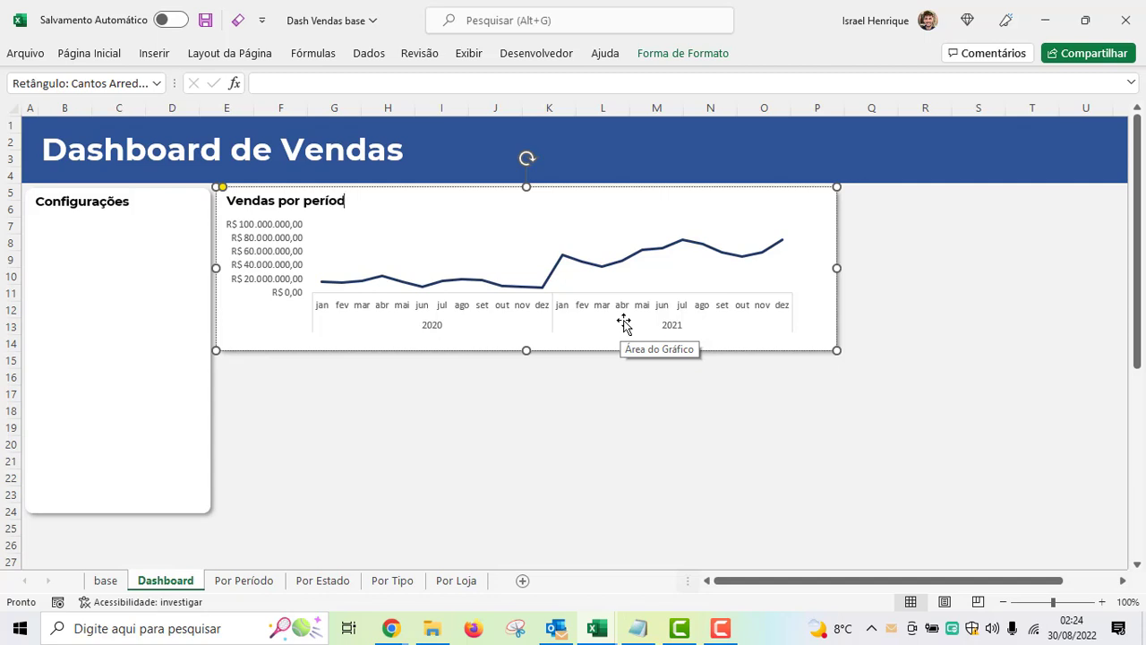
{"action": "left_click", "coordinate": [623, 408]}
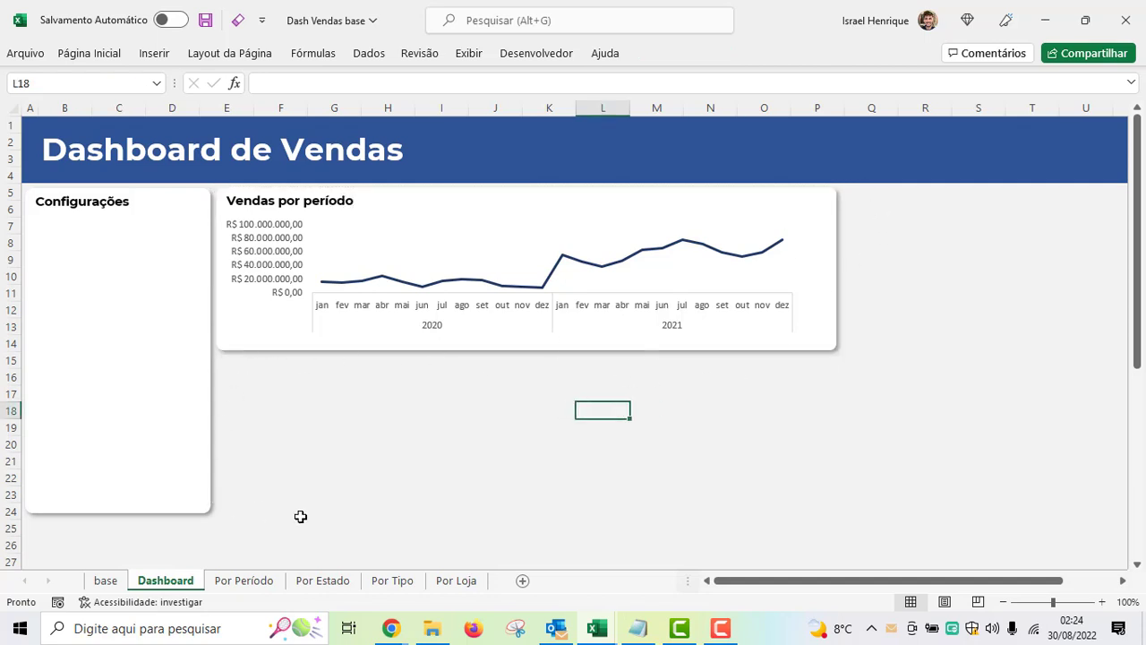
- Duplicate the left Configurações card and place the copy below the sales line chart, ending near row 24
{"action": "left_click", "coordinate": [208, 407]}
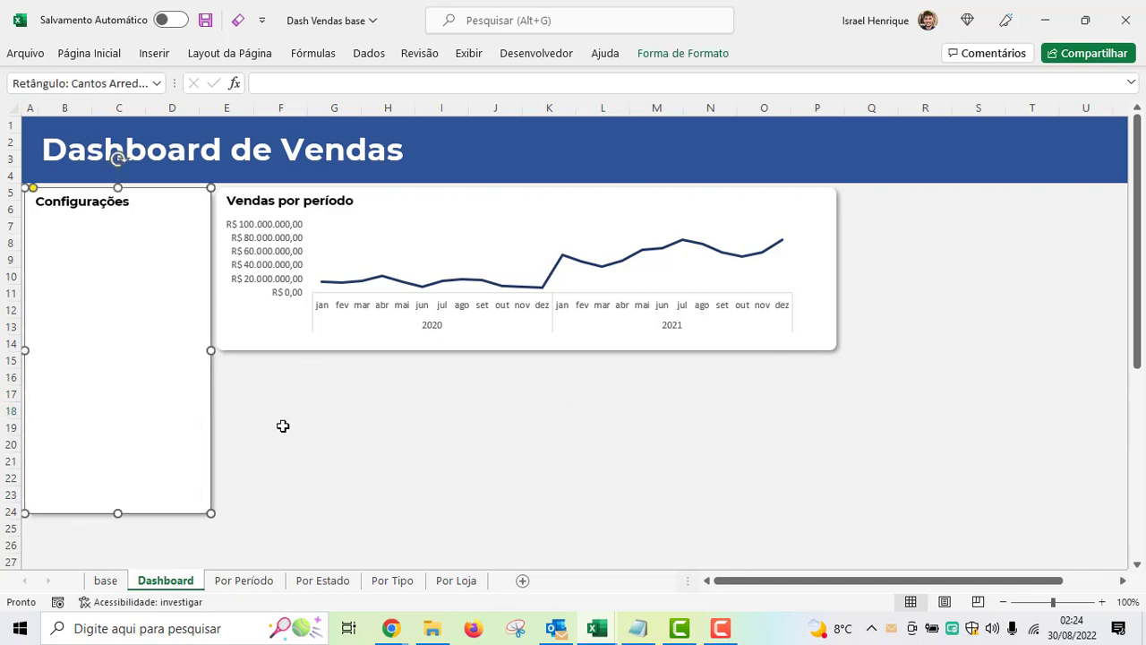
{"action": "key", "text": "ctrl+d"}
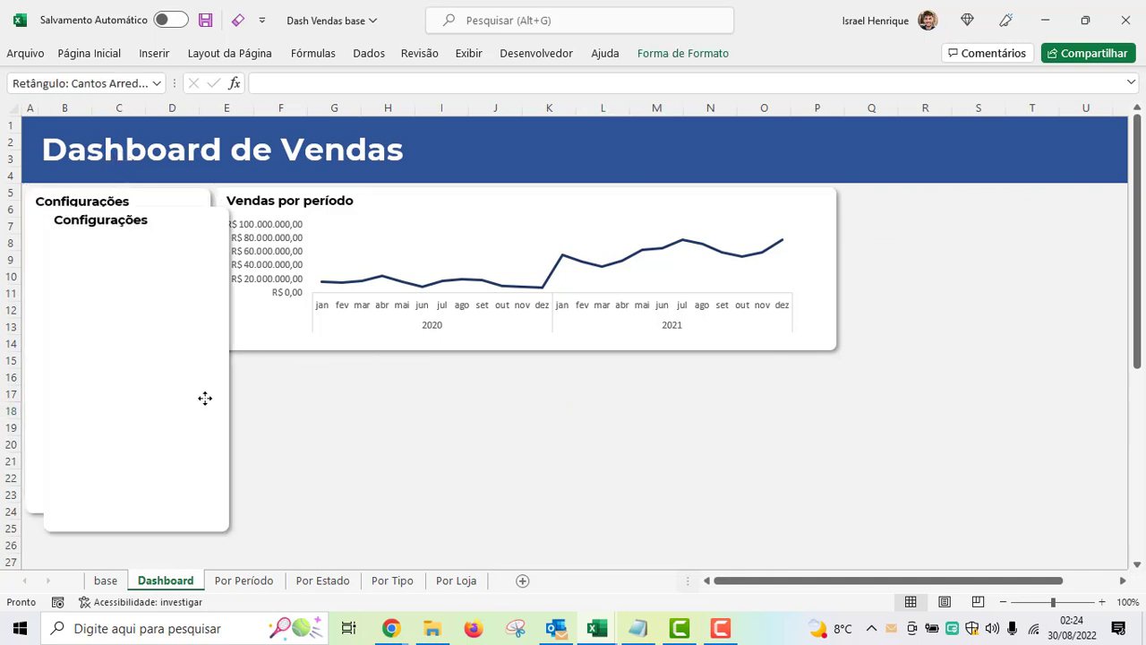
{"action": "left_click_drag", "start_coordinate": [205, 397], "coordinate": [359, 436]}
{"action": "mouse_move", "coordinate": [288, 244]}
{"action": "left_mouse_down"}
{"action": "mouse_move", "coordinate": [297, 364]}
{"action": "mouse_move", "coordinate": [326, 358]}
{"action": "left_mouse_up"}
{"action": "left_click_drag", "start_coordinate": [308, 562], "coordinate": [312, 517]}
- Lengthen the left card to row 26 and align the lower card and Vendas por período card with it
{"action": "left_click", "coordinate": [117, 511]}
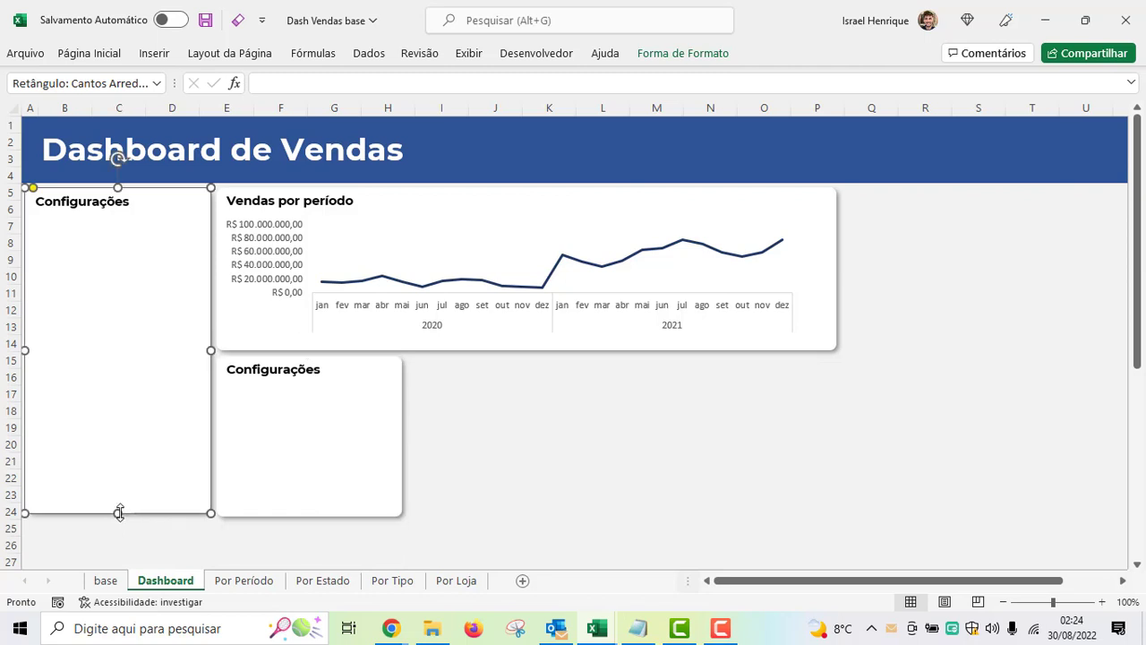
{"action": "left_click_drag", "start_coordinate": [117, 511], "coordinate": [134, 543]}
{"action": "left_click", "coordinate": [304, 518]}
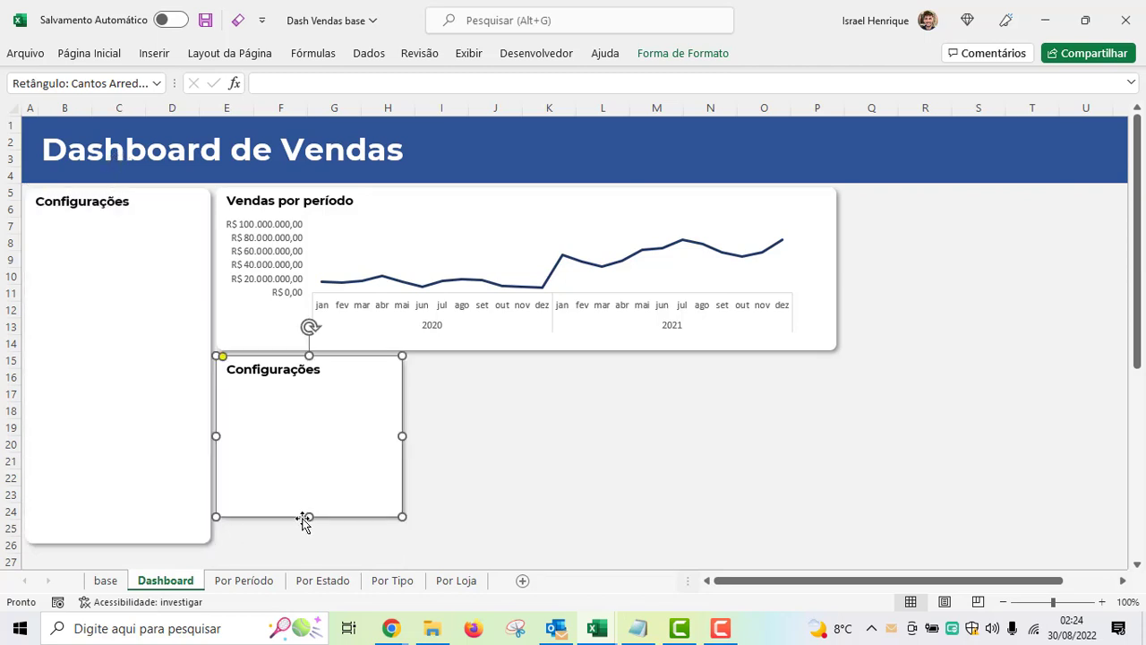
{"action": "left_click_drag", "start_coordinate": [284, 522], "coordinate": [303, 544]}
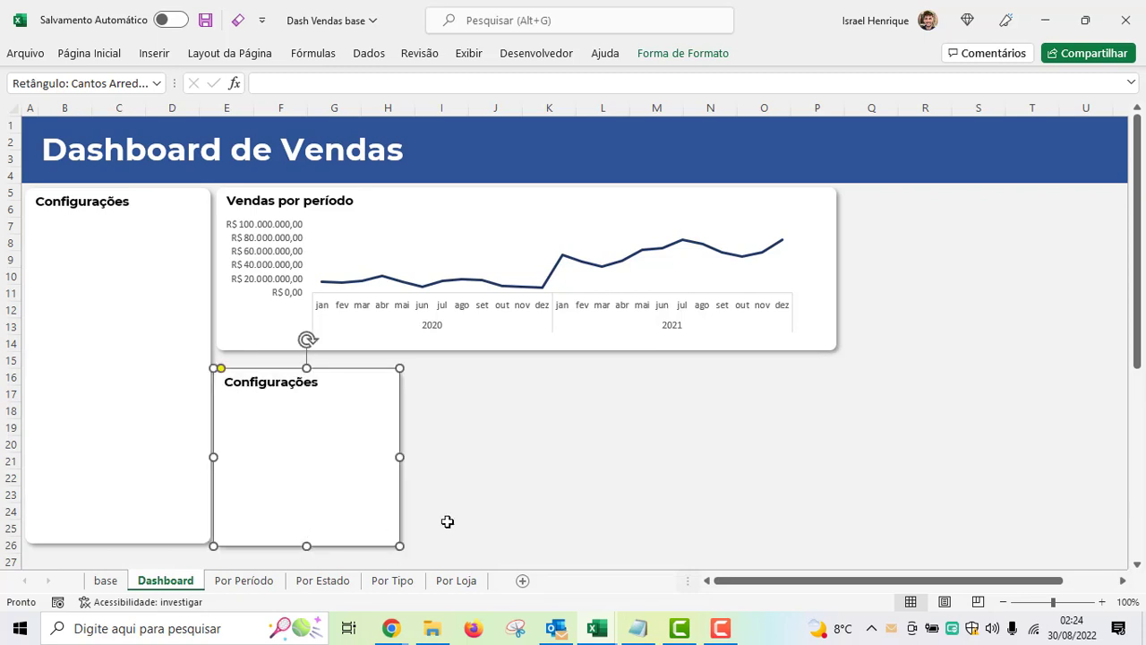
{"action": "left_click", "coordinate": [465, 445]}
{"action": "left_click", "coordinate": [512, 349]}
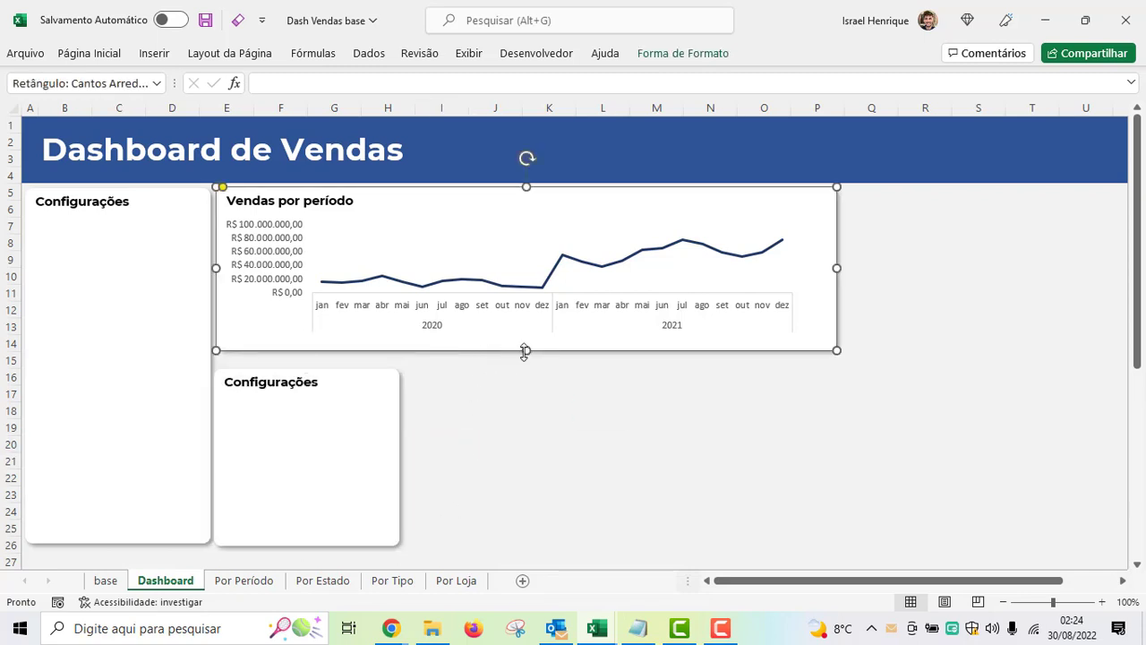
{"action": "mouse_move", "coordinate": [524, 350]}
{"action": "left_mouse_down"}
{"action": "mouse_move", "coordinate": [525, 364]}
{"action": "mouse_move", "coordinate": [509, 349]}
{"action": "left_mouse_up"}
{"action": "left_click", "coordinate": [522, 335]}
- Copy the store-type pie chart from the Por Tipo sheet
{"action": "left_click", "coordinate": [528, 429]}
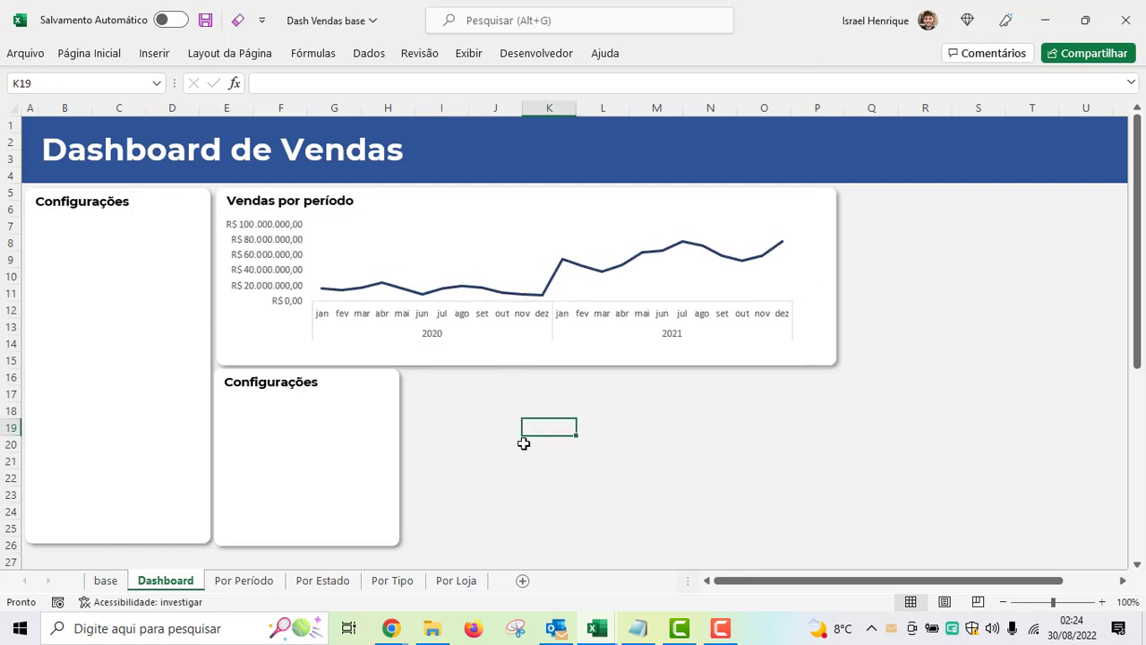
{"action": "left_click", "coordinate": [339, 439]}
{"action": "left_click", "coordinate": [483, 441]}
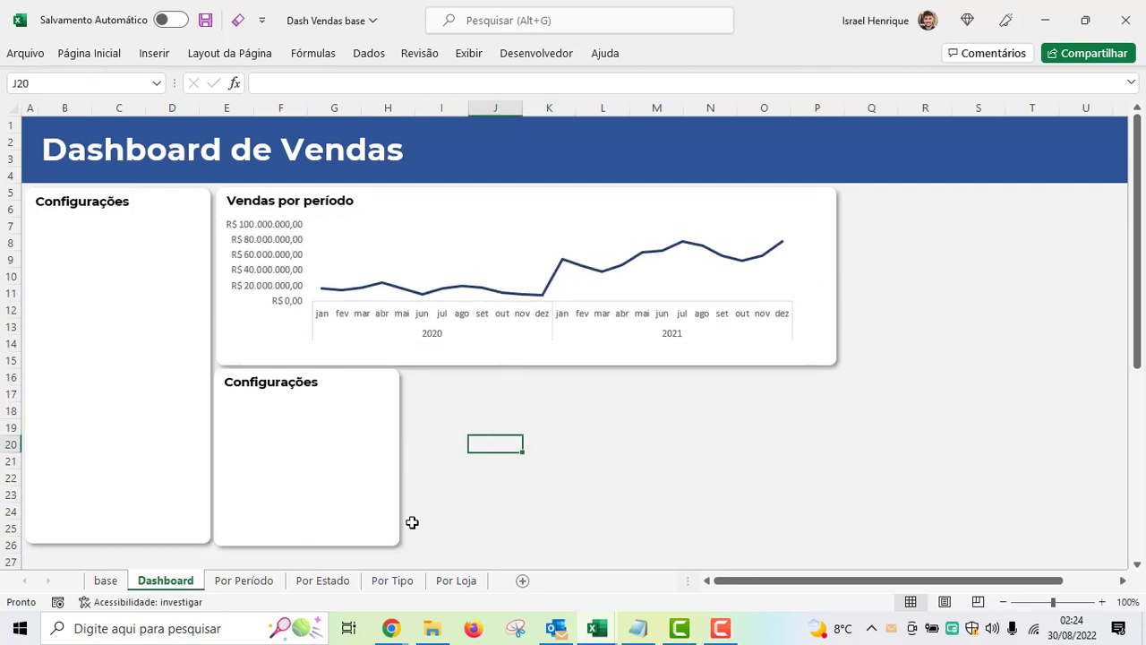
{"action": "left_click", "coordinate": [312, 591]}
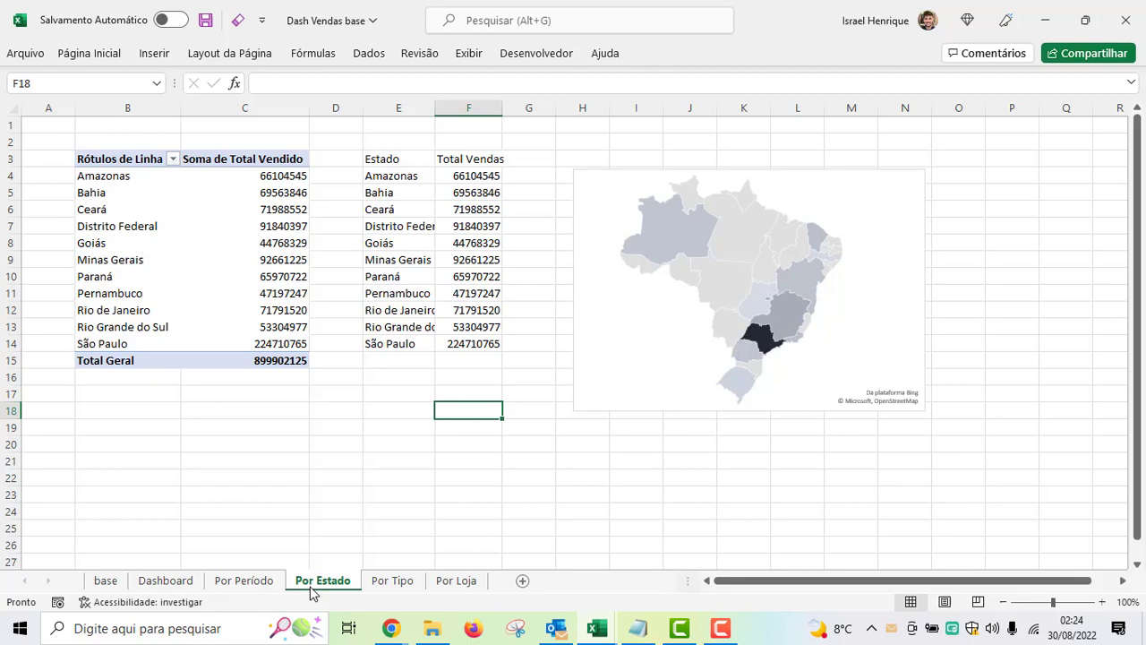
{"action": "left_click", "coordinate": [394, 585]}
{"action": "left_click", "coordinate": [625, 369]}
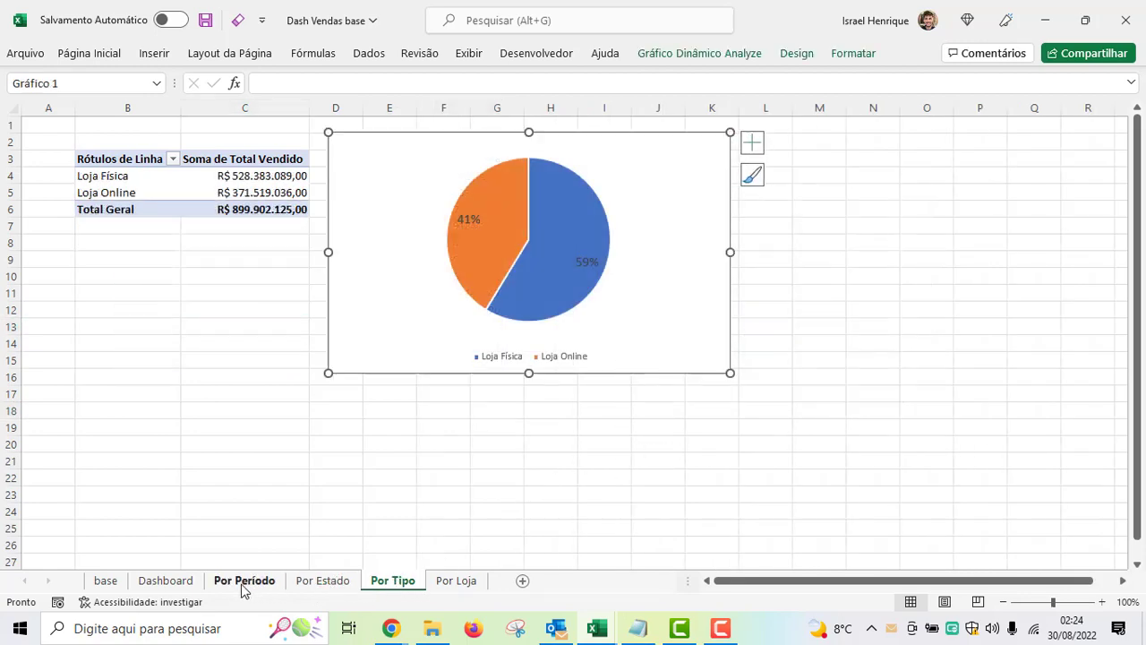
- Paste the pie chart onto the lower Dashboard card and shrink it to fit inside
{"action": "left_click", "coordinate": [185, 588]}
{"action": "left_click", "coordinate": [288, 474]}
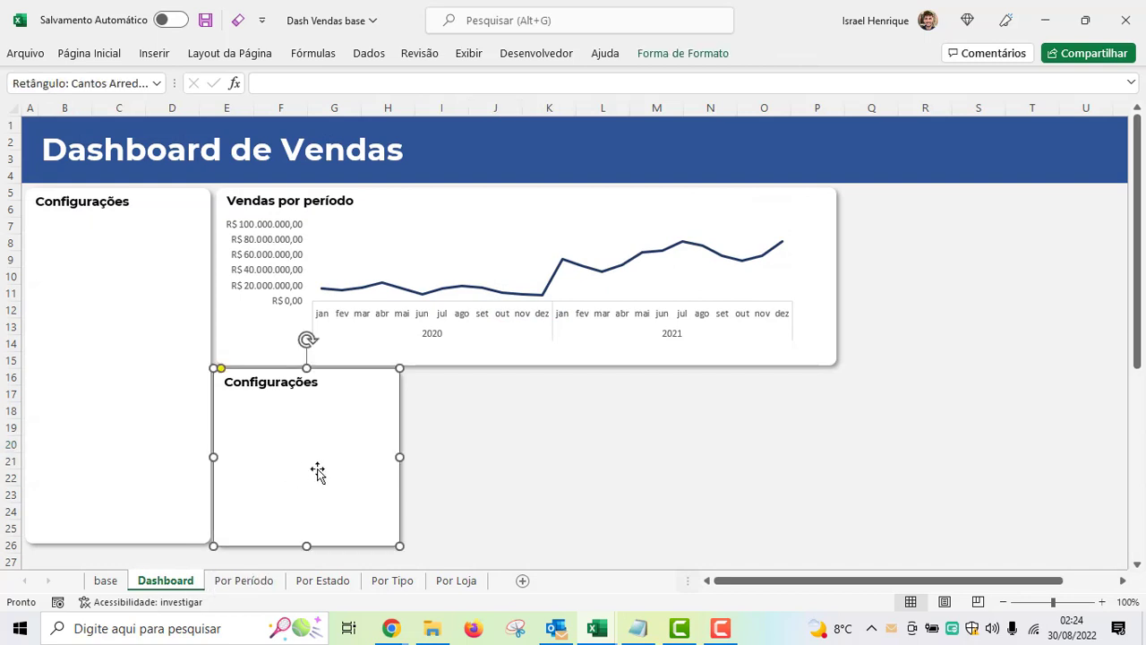
{"action": "key", "text": "ctrl+v"}
{"action": "scroll", "coordinate": [560, 470], "scroll_direction": "down", "scroll_amount": 1}
{"action": "scroll", "coordinate": [560, 470], "scroll_direction": "down", "scroll_amount": 2}
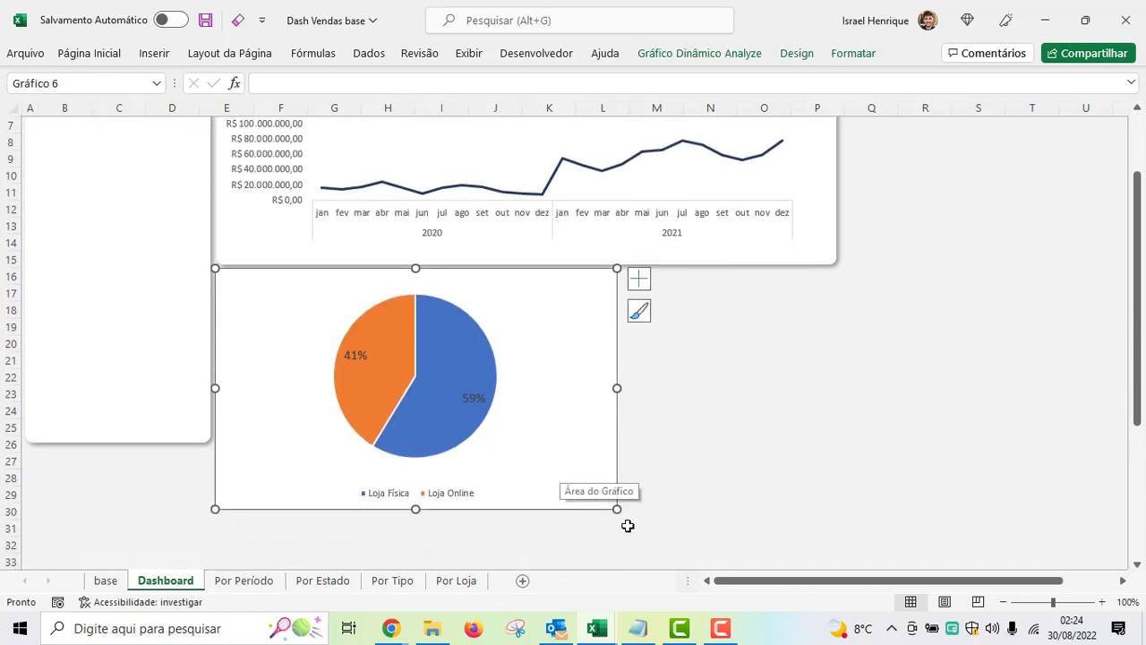
{"action": "mouse_move", "coordinate": [617, 509]}
{"action": "left_mouse_down"}
{"action": "mouse_move", "coordinate": [381, 393]}
{"action": "mouse_move", "coordinate": [367, 427]}
{"action": "left_mouse_up"}
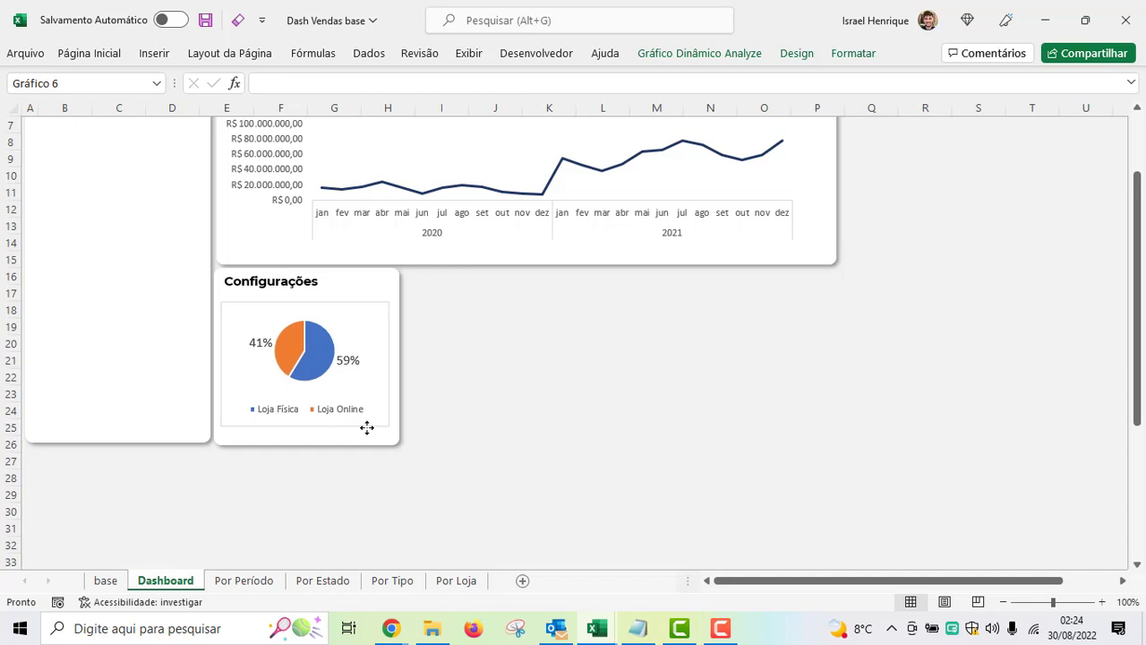
{"action": "left_click", "coordinate": [457, 447]}
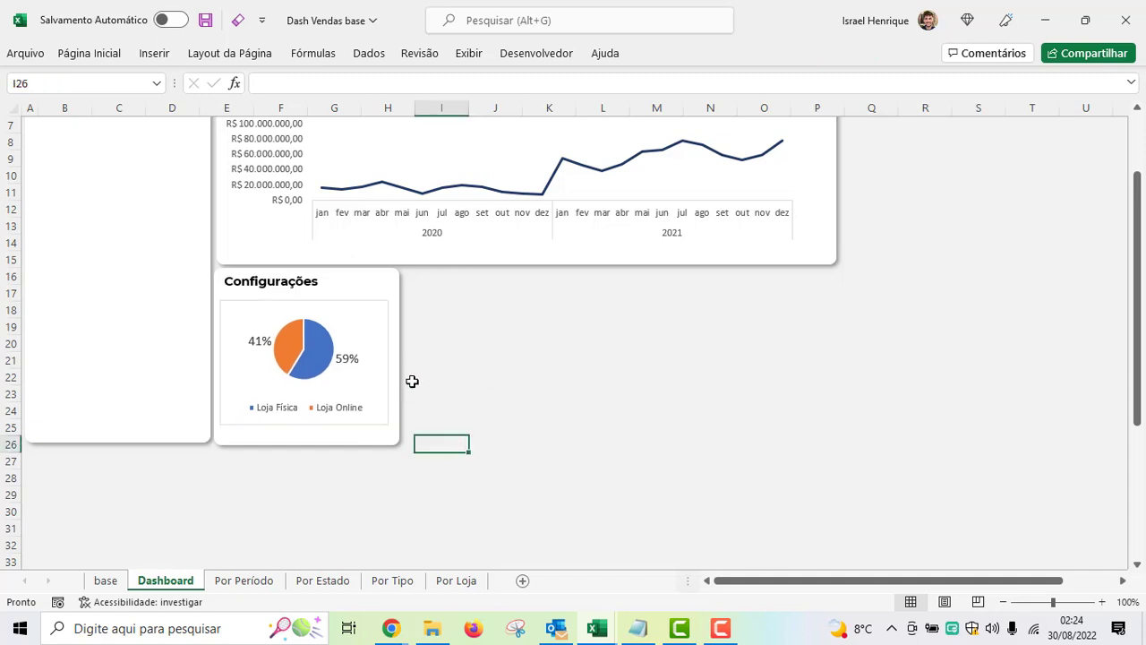
{"action": "left_click", "coordinate": [364, 303]}
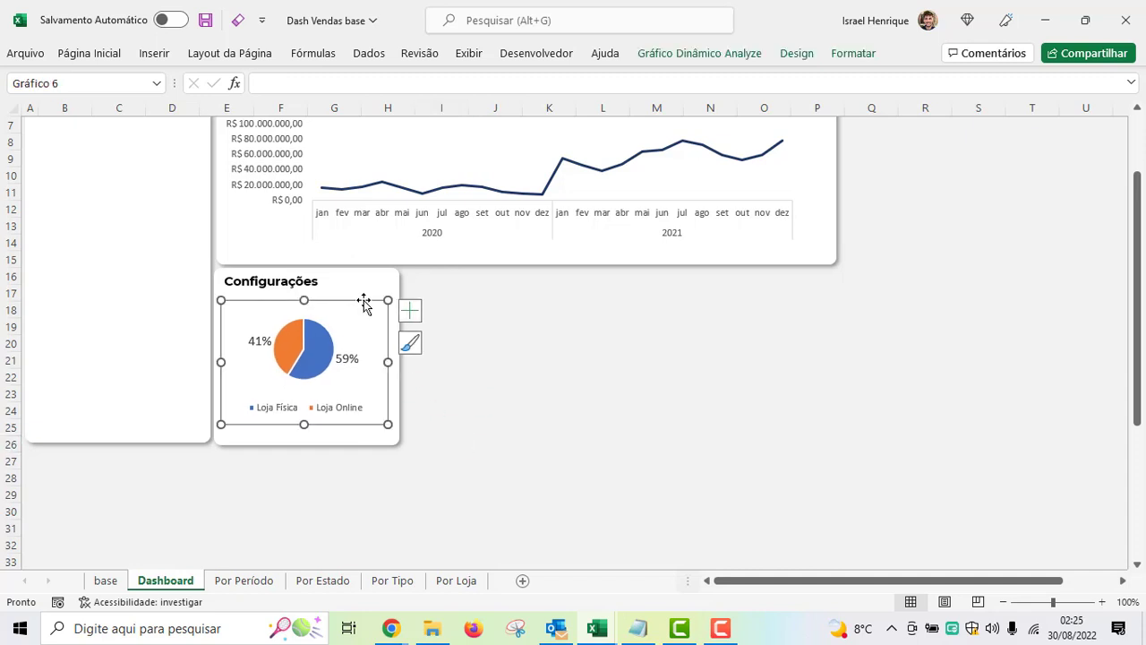
- Remove the border from the pie chart's chart area
{"action": "right_click", "coordinate": [363, 300]}
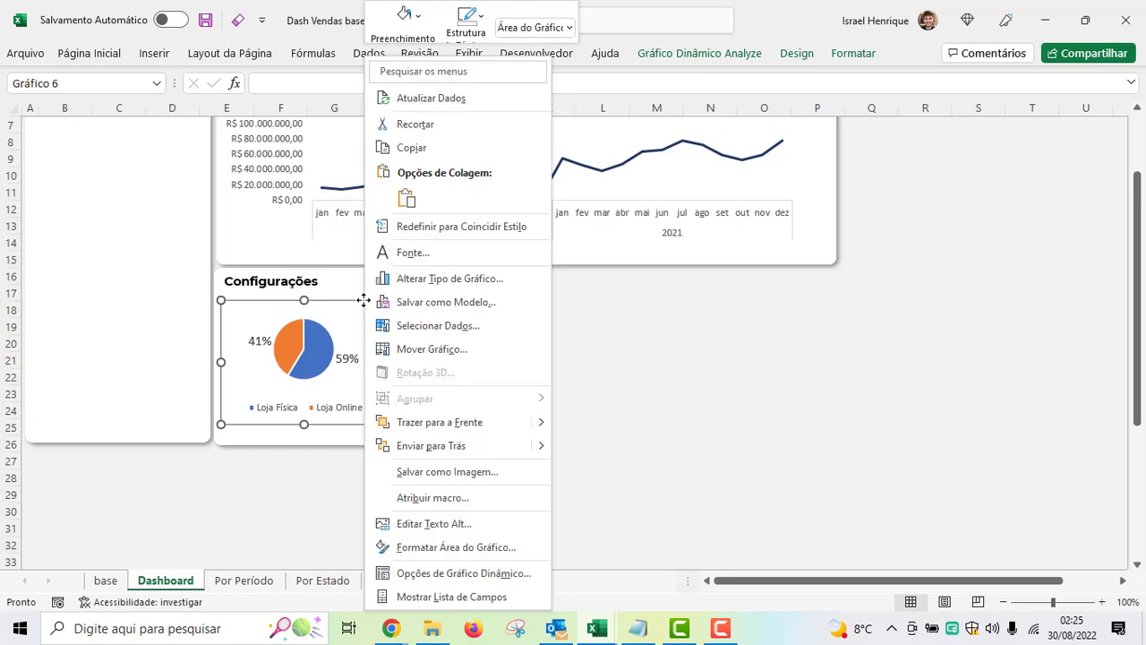
{"action": "left_click", "coordinate": [470, 549]}
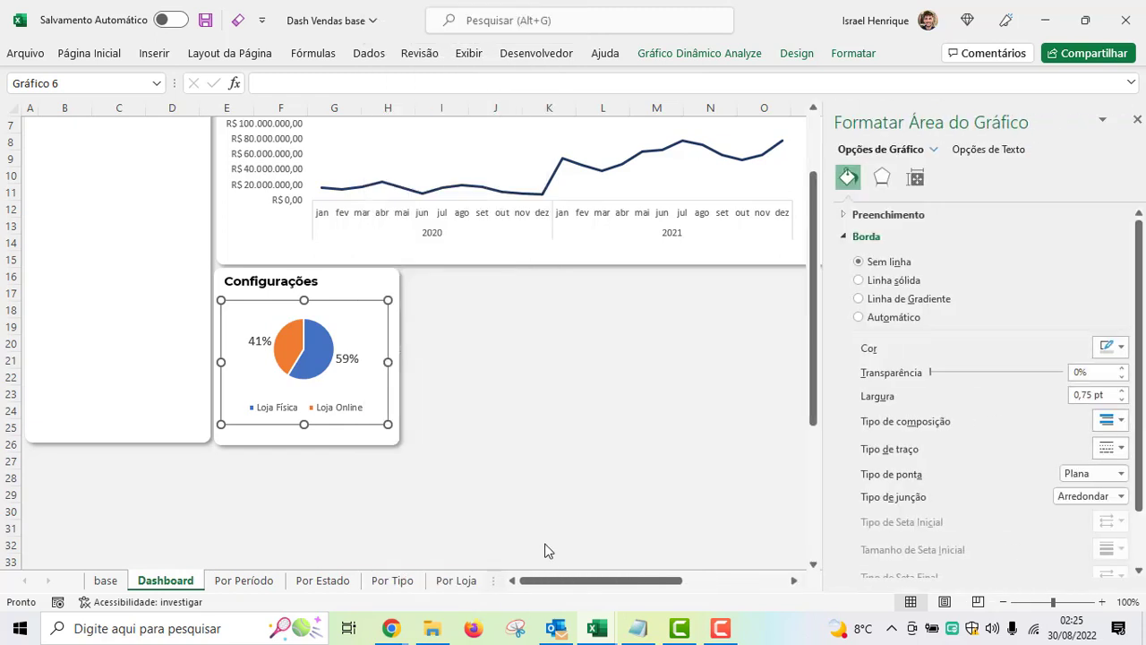
{"action": "left_click", "coordinate": [848, 265]}
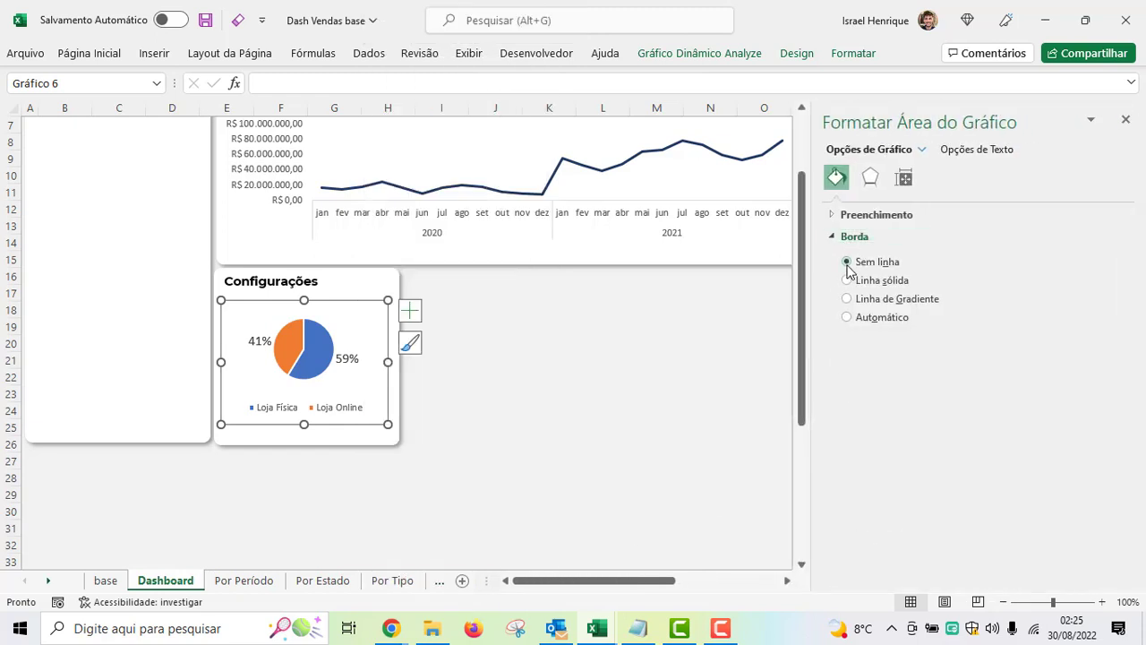
{"action": "left_click", "coordinate": [1126, 119]}
{"action": "left_click", "coordinate": [703, 383]}
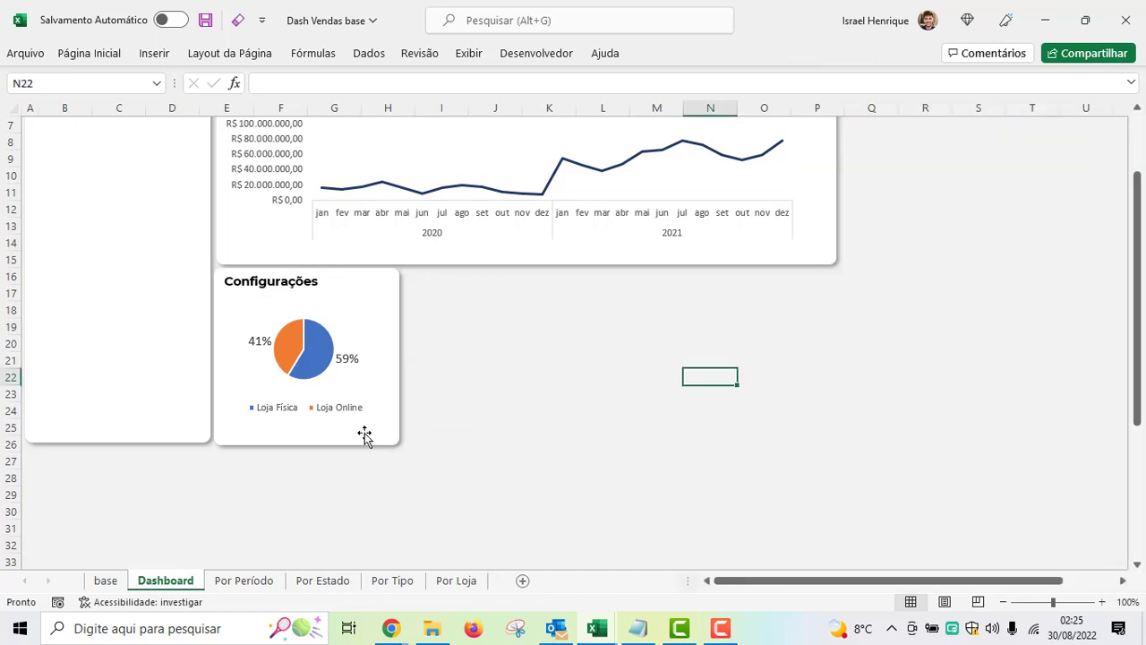
{"action": "left_click", "coordinate": [387, 417]}
{"action": "left_click", "coordinate": [457, 441]}
- Retitle the lower card's Configurações heading to 'Vendas por Tipo'
{"action": "scroll", "coordinate": [487, 469], "scroll_direction": "up", "scroll_amount": 2}
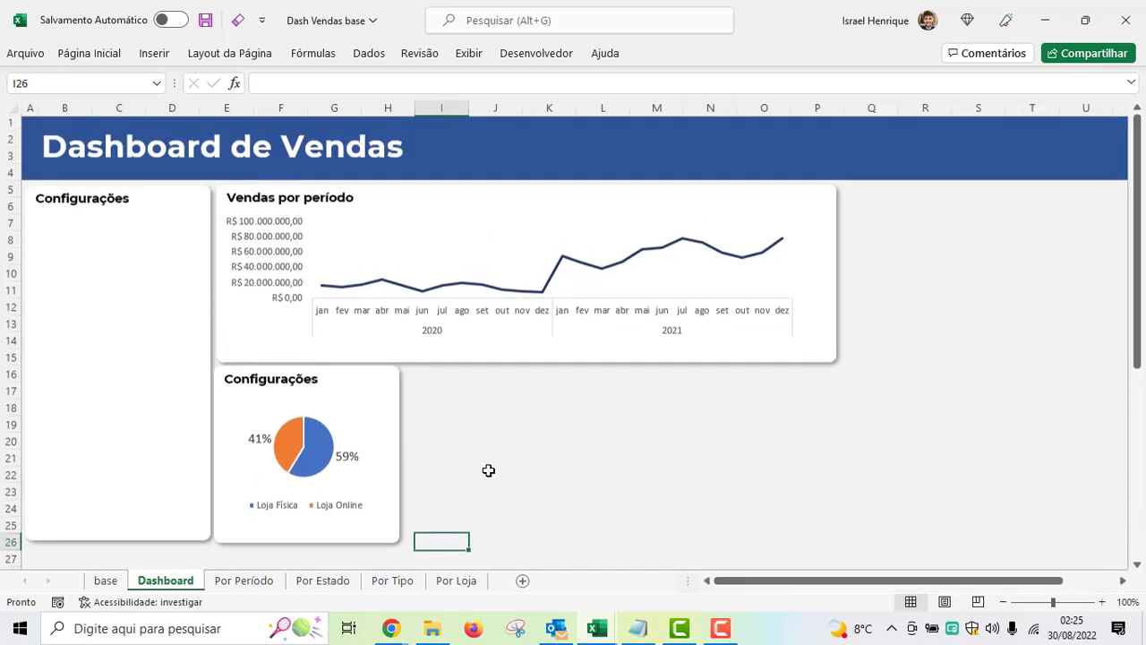
{"action": "double_click", "coordinate": [299, 383]}
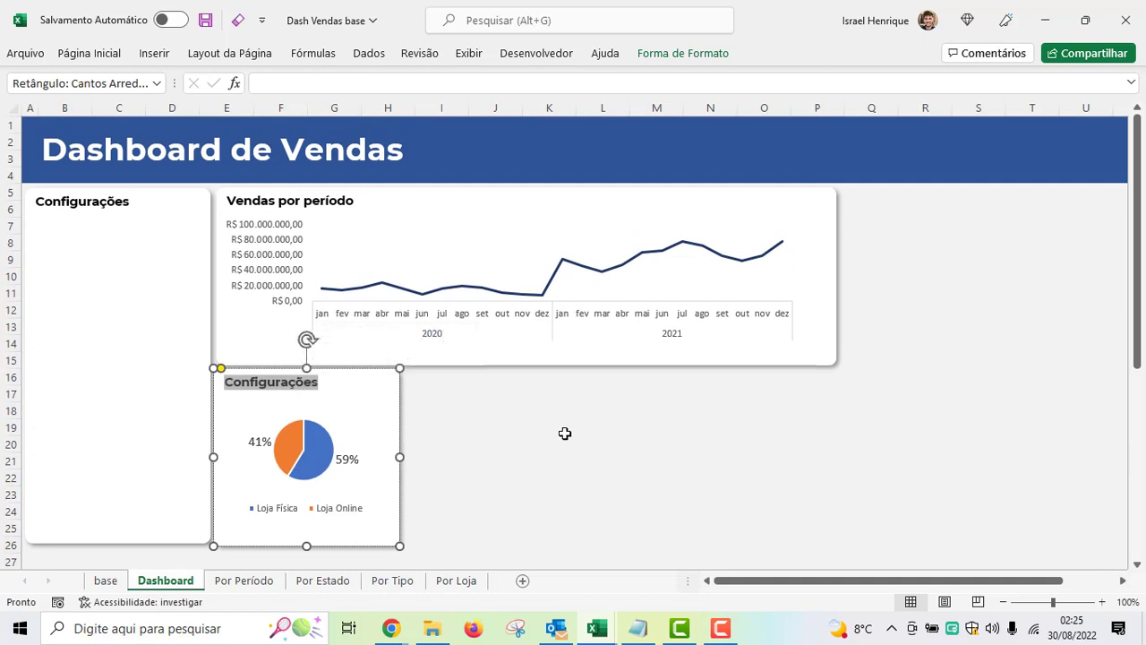
{"action": "type", "text": "Vendas por Tipo"}
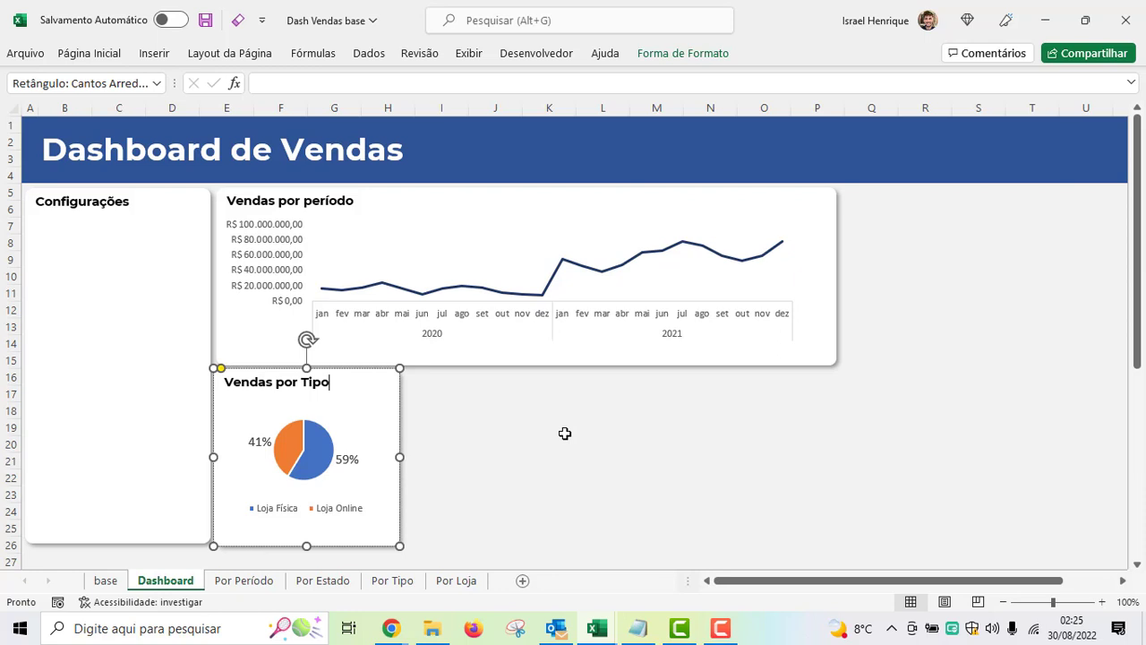
{"action": "left_click", "coordinate": [565, 434]}
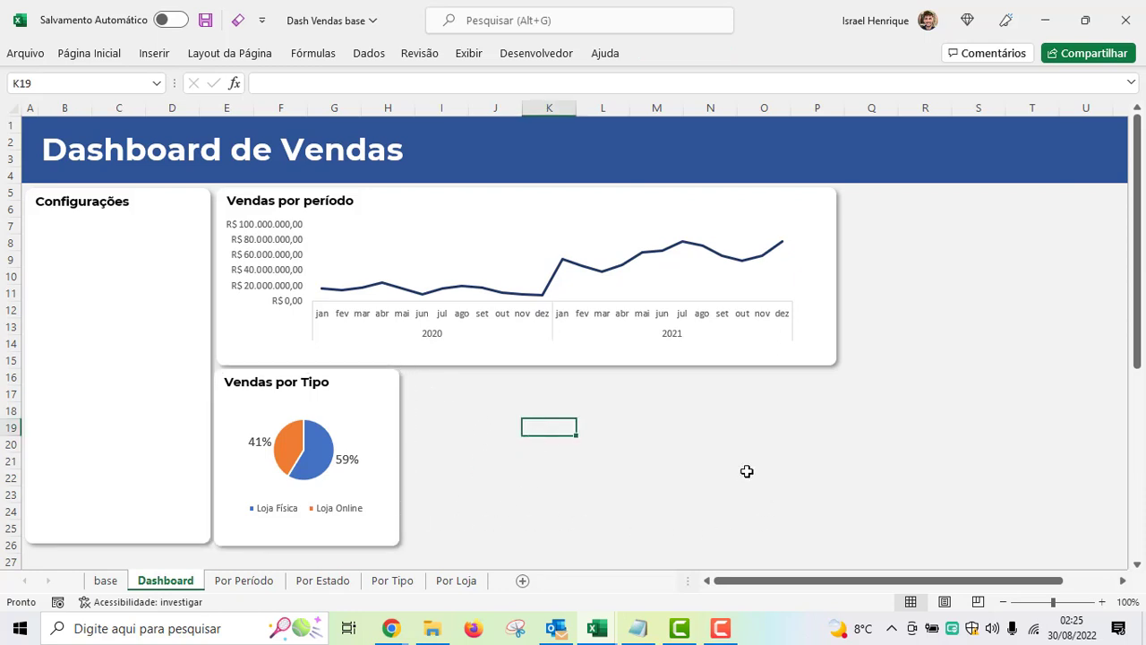
- Widen the store sales bar chart on the Por Loja sheet
{"action": "left_click", "coordinate": [255, 584]}
{"action": "left_click", "coordinate": [458, 582]}
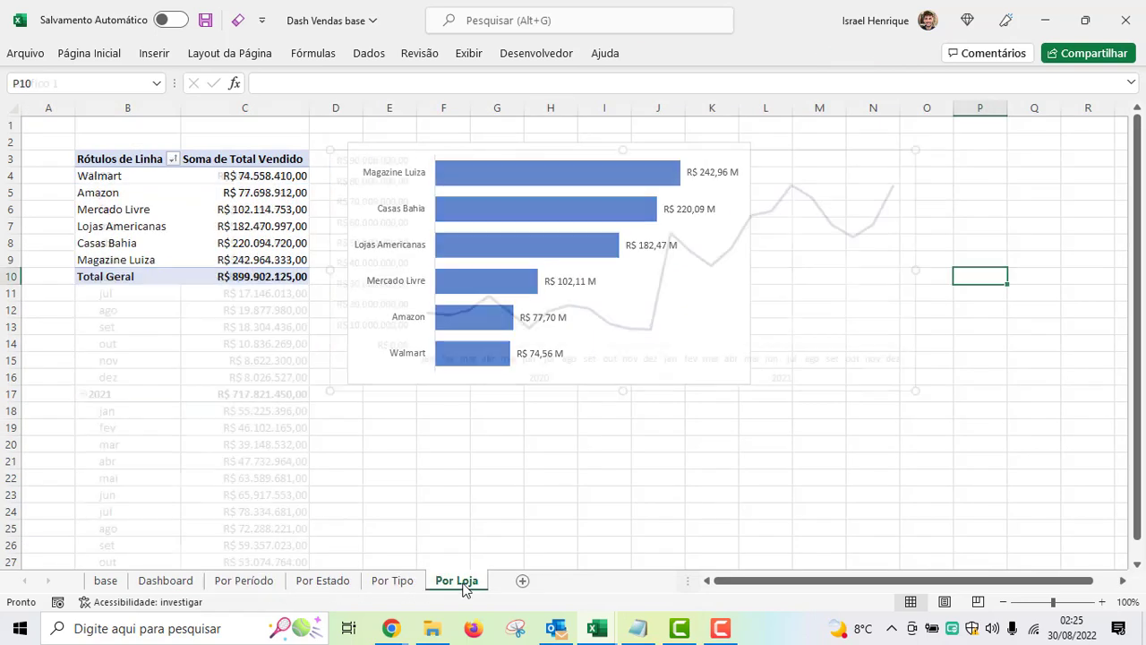
{"action": "left_click", "coordinate": [731, 304]}
{"action": "left_click_drag", "start_coordinate": [749, 262], "coordinate": [914, 262]}
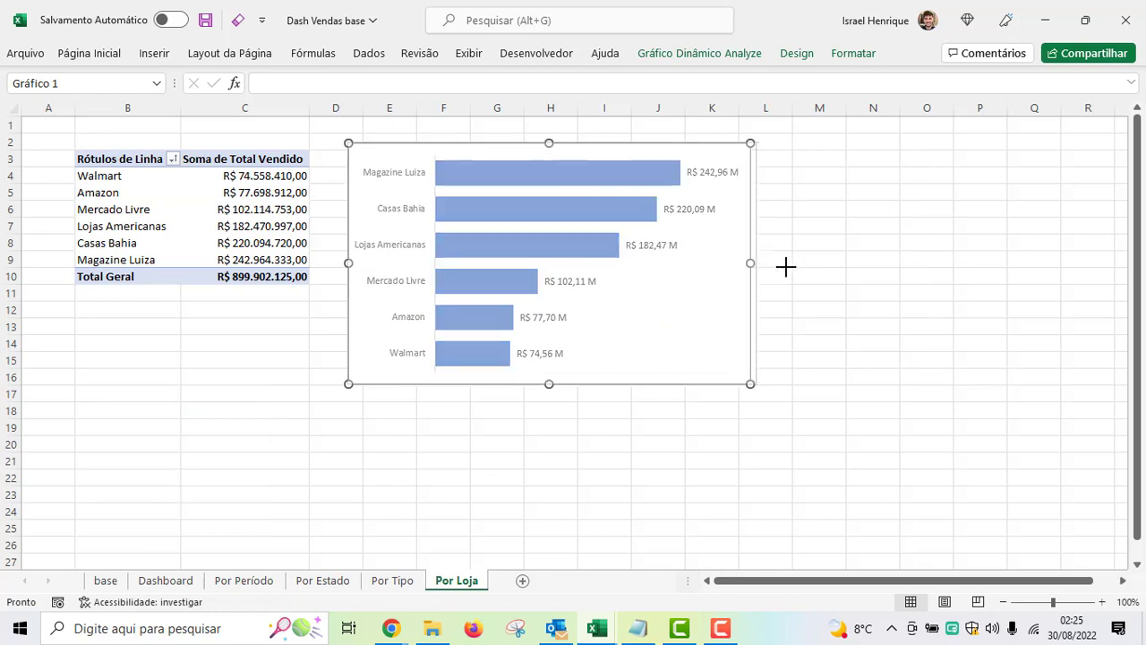
- Copy the Configurações card below the line chart, stretched to its right edge
{"action": "left_click", "coordinate": [174, 584]}
{"action": "left_click", "coordinate": [197, 327]}
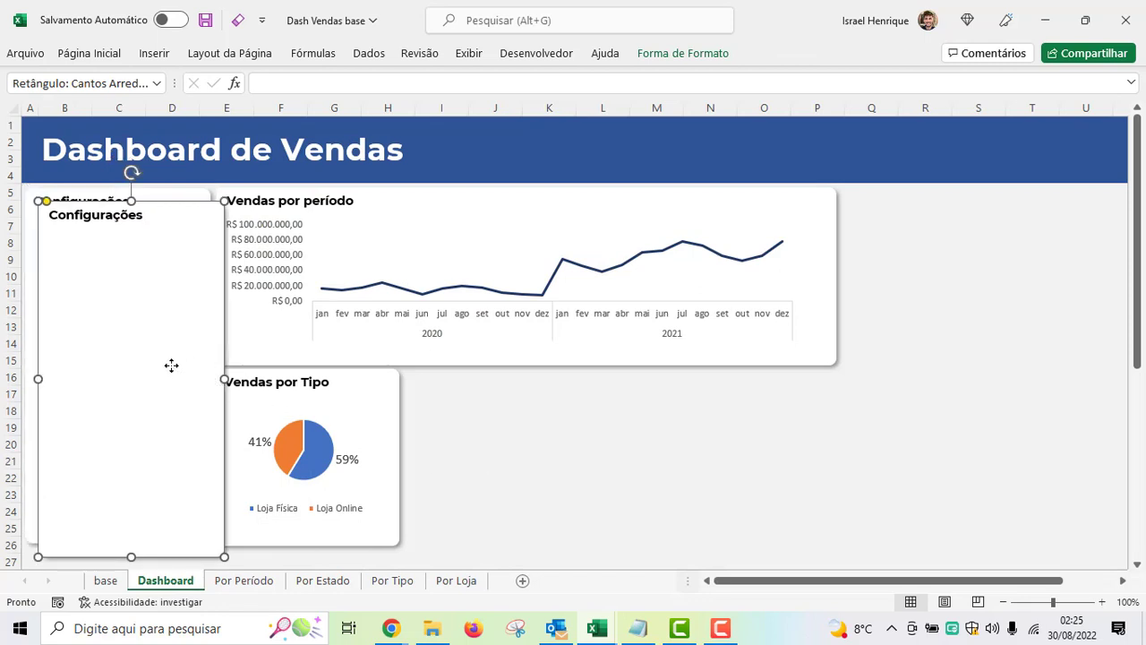
{"action": "left_click_drag", "start_coordinate": [171, 365], "coordinate": [594, 367]}
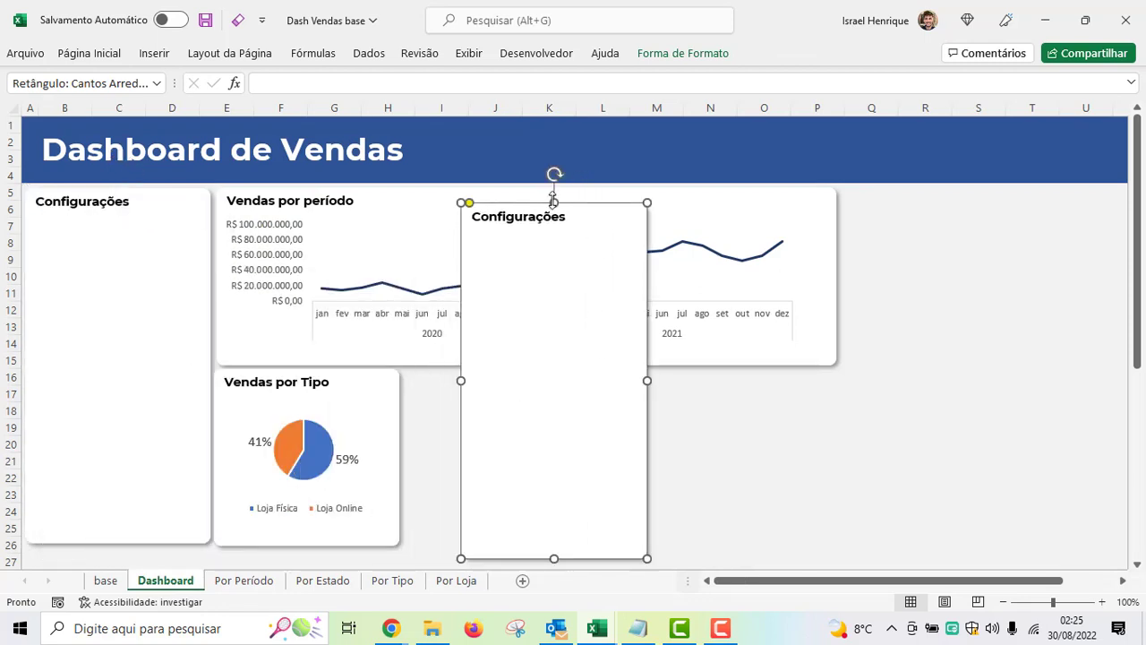
{"action": "mouse_move", "coordinate": [553, 198]}
{"action": "left_mouse_down"}
{"action": "mouse_move", "coordinate": [555, 370]}
{"action": "mouse_move", "coordinate": [516, 380]}
{"action": "left_mouse_up"}
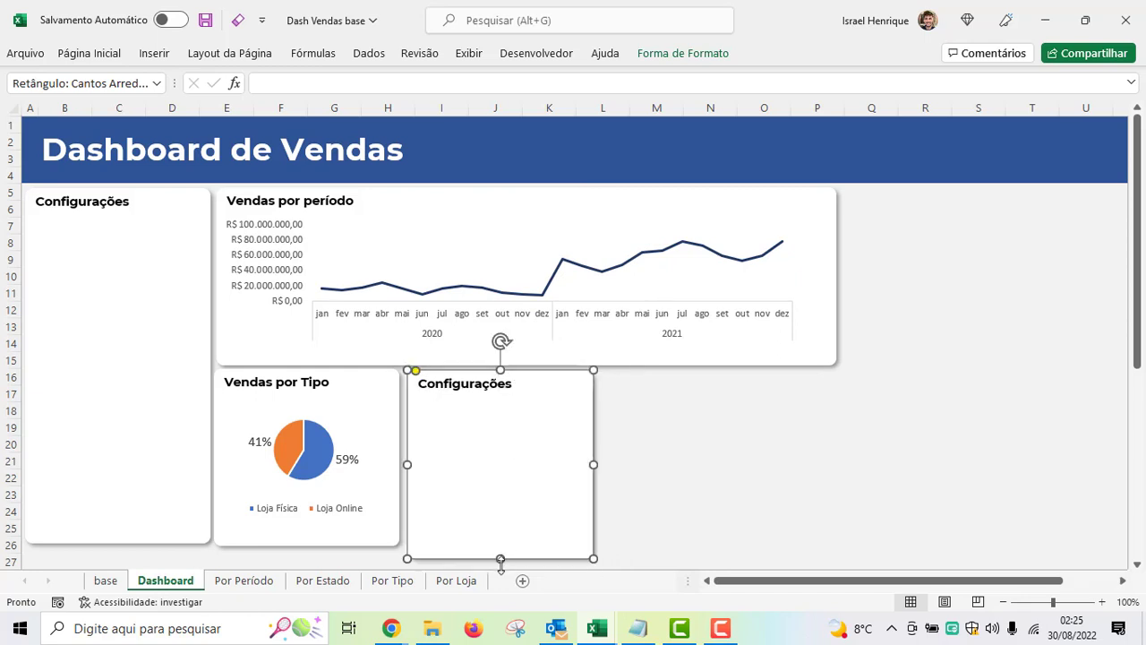
{"action": "left_click_drag", "start_coordinate": [500, 558], "coordinate": [499, 545]}
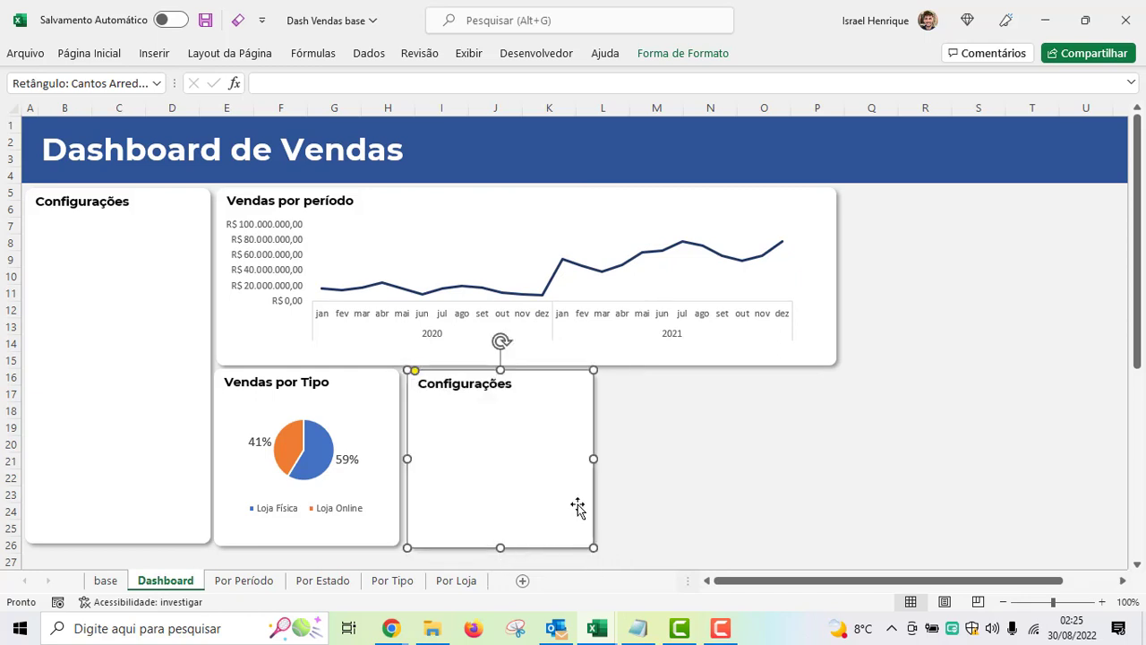
{"action": "left_click_drag", "start_coordinate": [594, 462], "coordinate": [838, 455]}
{"action": "left_click", "coordinate": [953, 479]}
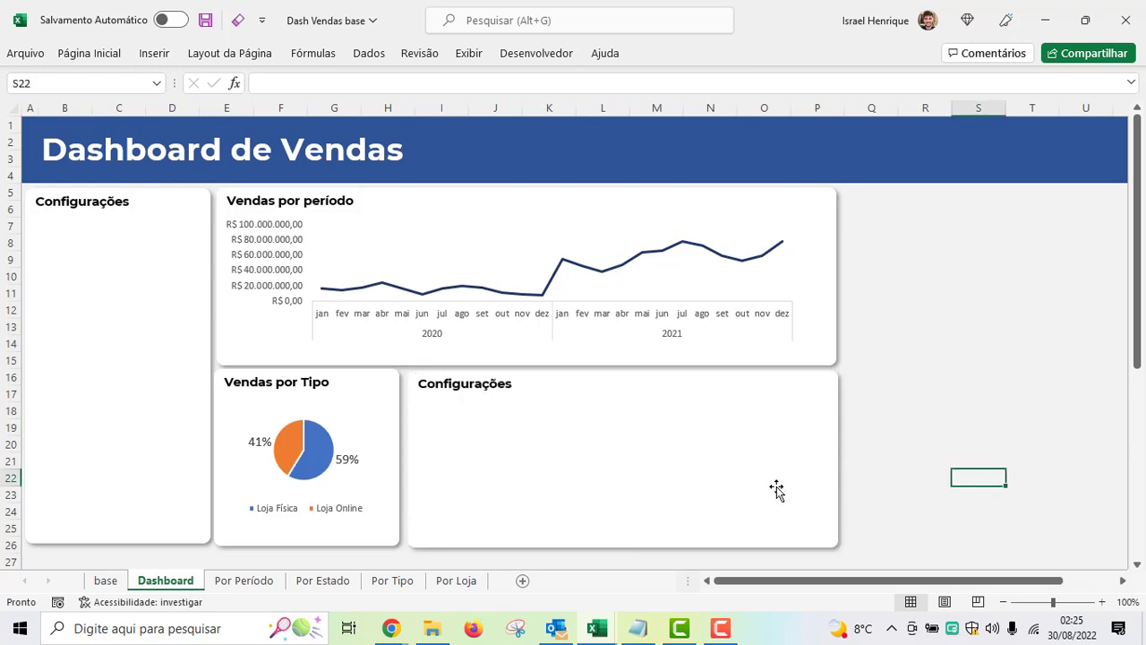
- Paste the Por Loja store sales bar chart into the new empty card
{"action": "left_click", "coordinate": [454, 584]}
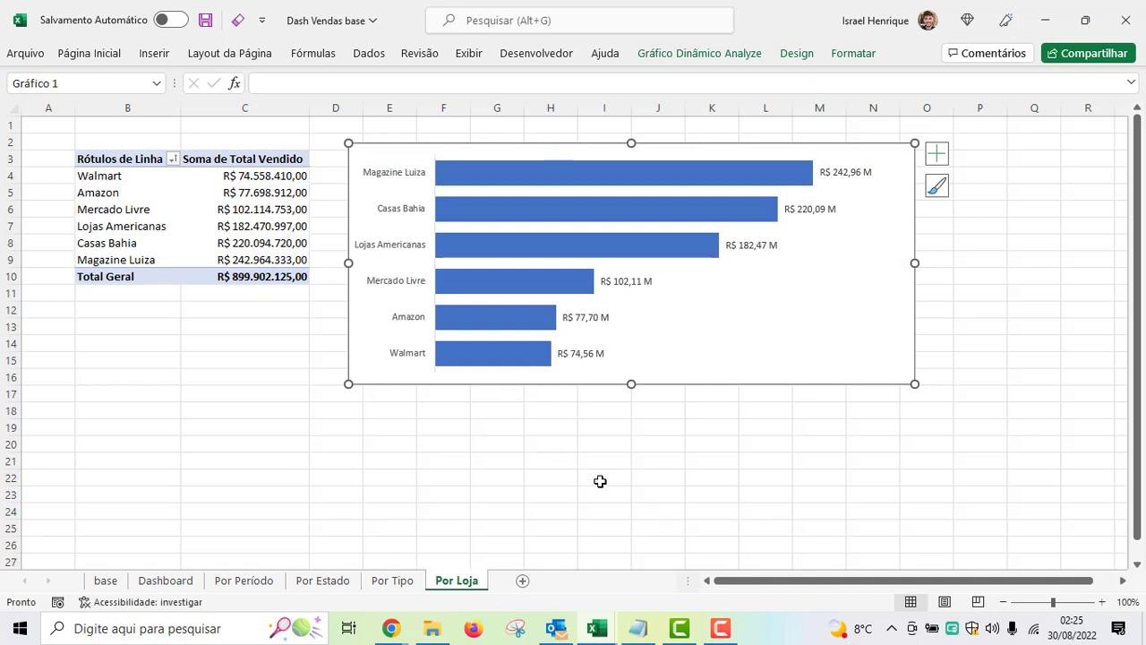
{"action": "left_click", "coordinate": [170, 584]}
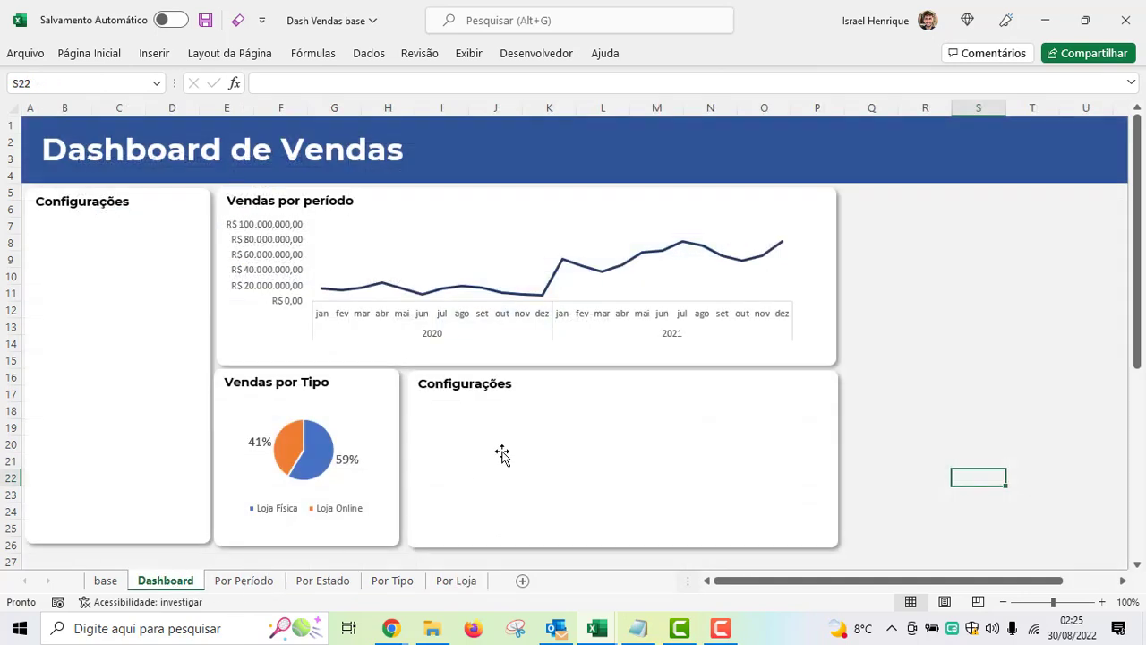
{"action": "left_click", "coordinate": [515, 444]}
{"action": "key", "text": "ctrl+v"}
- Shrink the bar chart to fit the card and nudge it below the card title
{"action": "scroll", "coordinate": [926, 460], "scroll_direction": "down", "scroll_amount": 3}
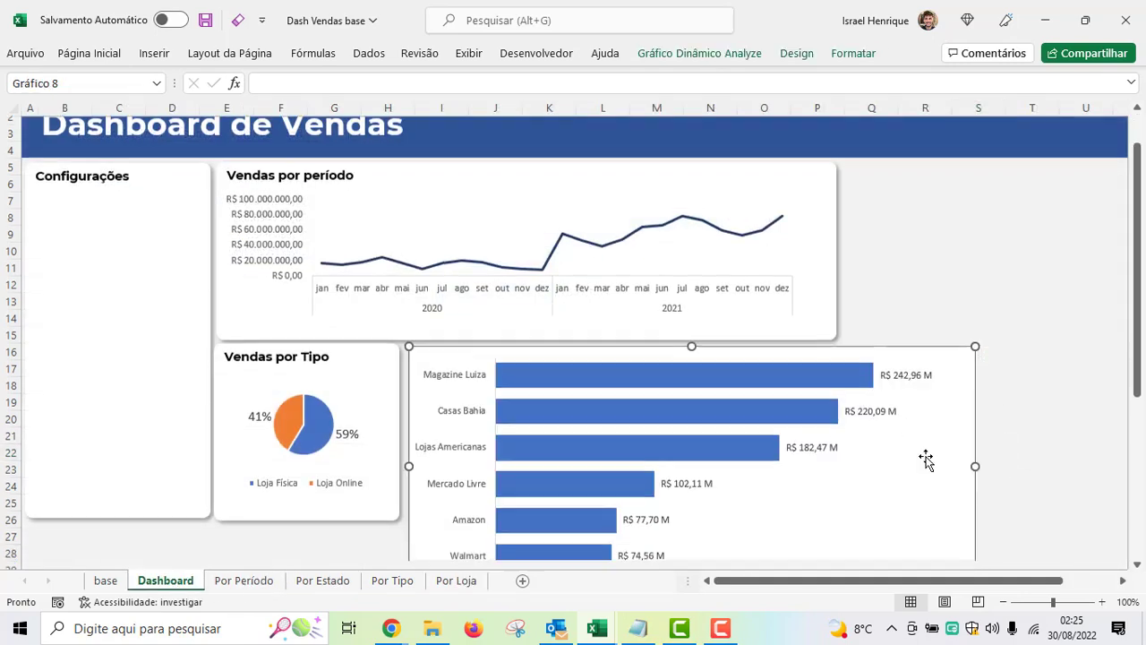
{"action": "left_click_drag", "start_coordinate": [979, 463], "coordinate": [849, 367]}
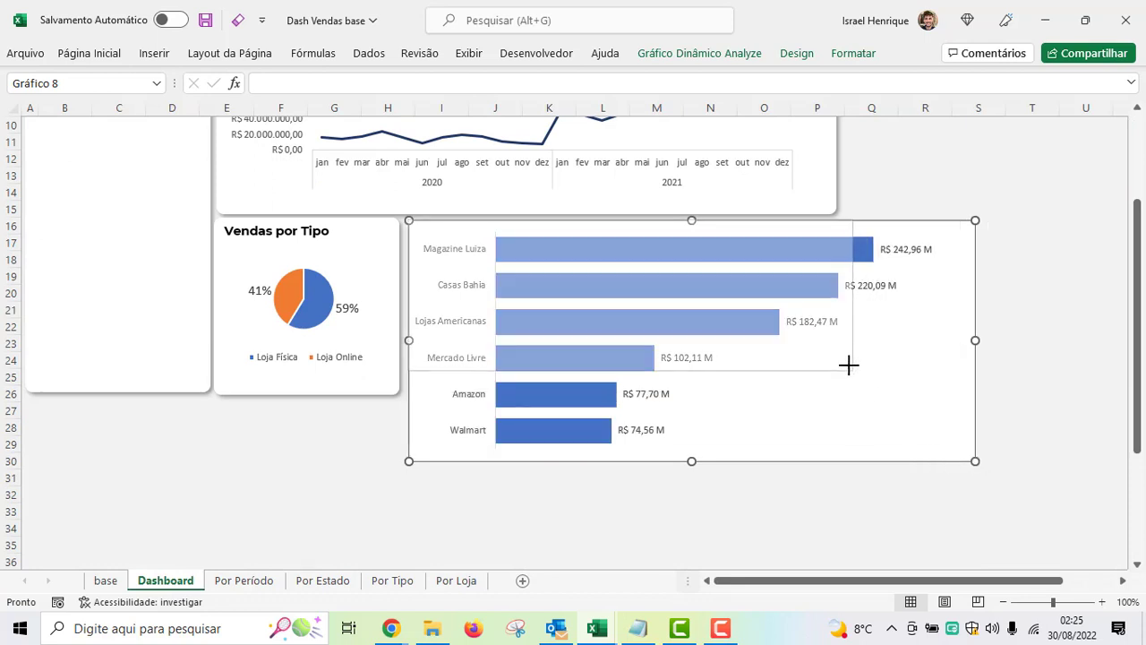
{"action": "scroll", "coordinate": [862, 457], "scroll_direction": "up", "scroll_amount": 1}
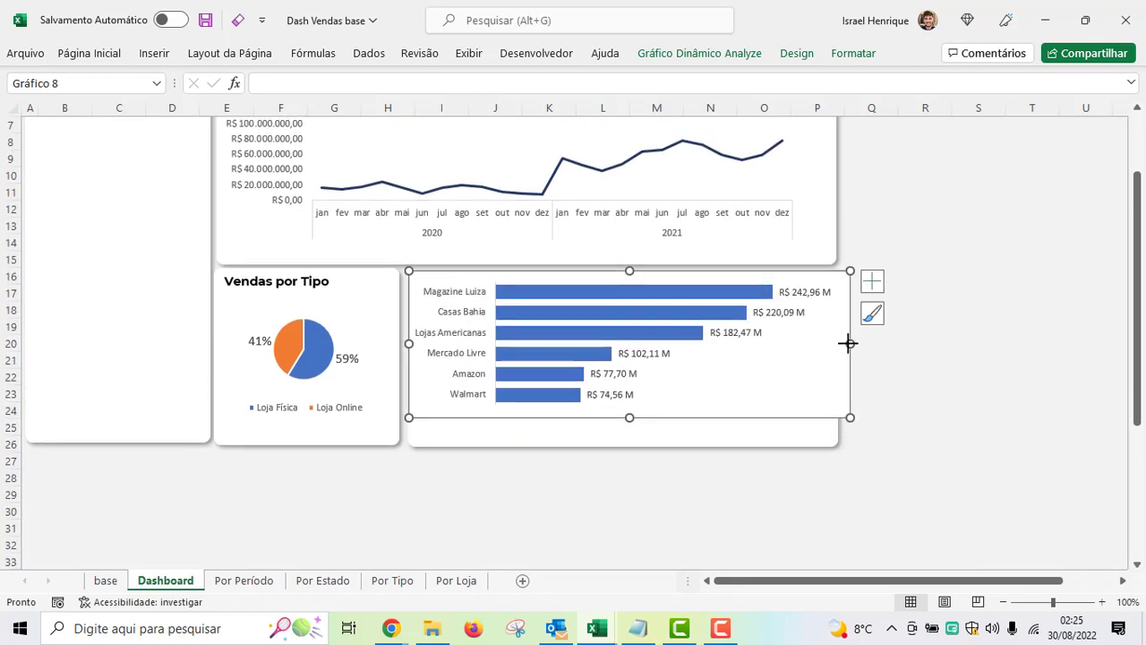
{"action": "left_click_drag", "start_coordinate": [848, 343], "coordinate": [826, 343]}
{"action": "scroll", "coordinate": [906, 404], "scroll_direction": "up", "scroll_amount": 1}
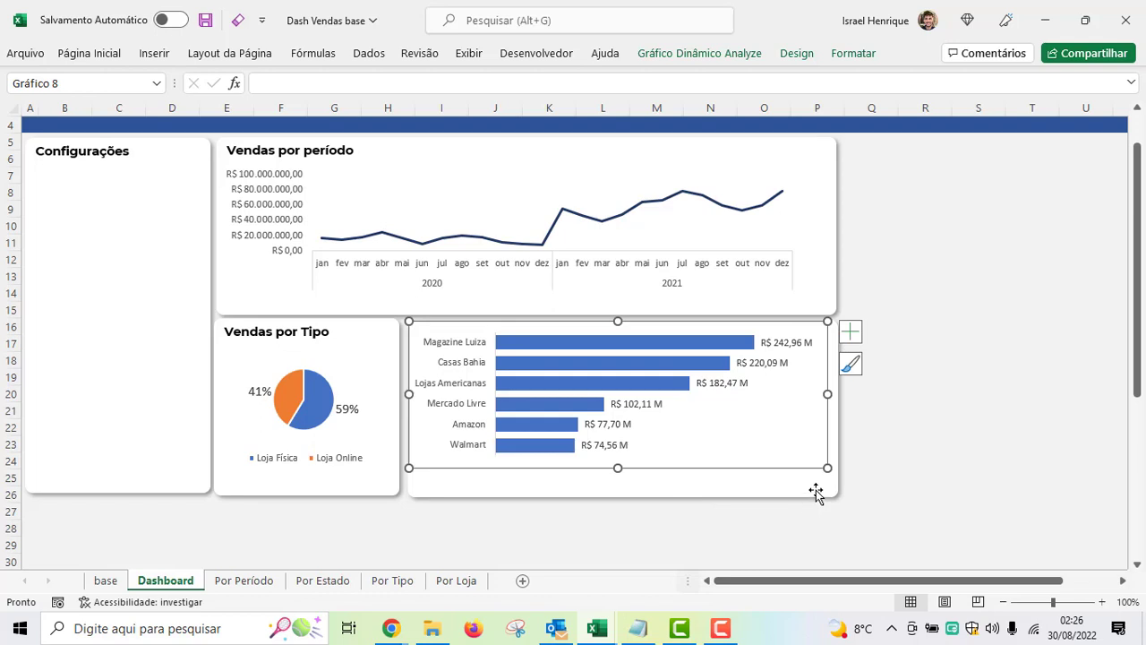
{"action": "key", "text": "Down"}
{"action": "key", "text": "Down"}
{"action": "key", "text": "Down"}
{"action": "key", "text": "Down"}
{"action": "key", "text": "Down"}
{"action": "key", "text": "Down"}
{"action": "key", "text": "Down"}
{"action": "key", "text": "Down"}
{"action": "key", "text": "Down"}
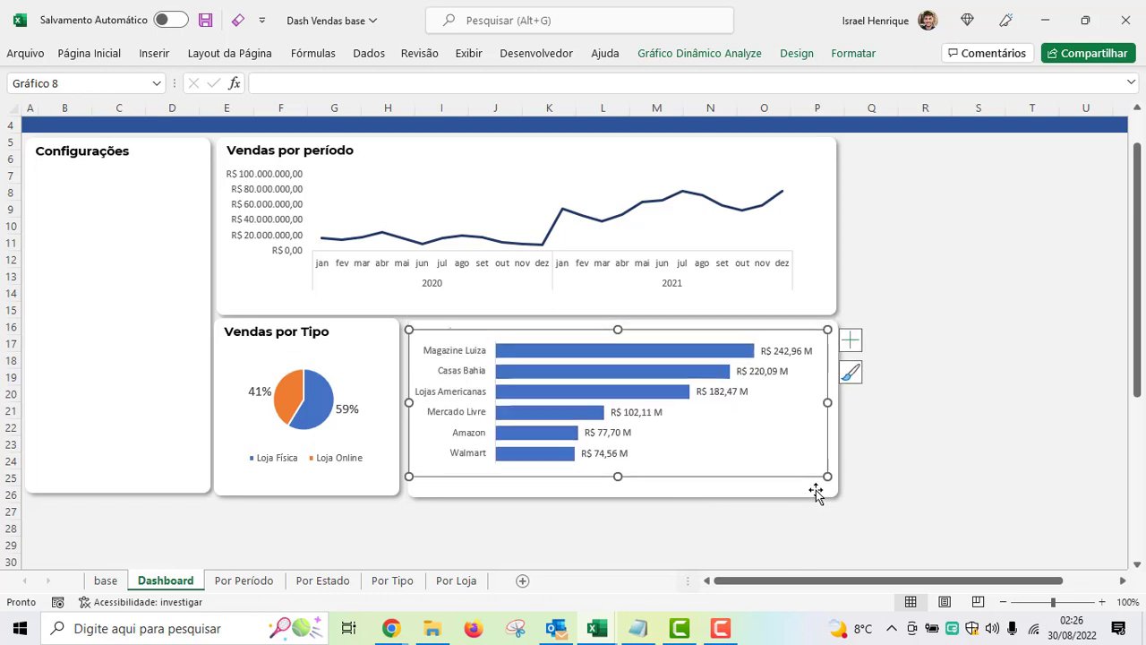
{"action": "key", "text": "Down"}
{"action": "key", "text": "Down"}
{"action": "key", "text": "Down"}
{"action": "key", "text": "Right"}
{"action": "key", "text": "Right"}
{"action": "key", "text": "Down"}
{"action": "key", "text": "Down"}
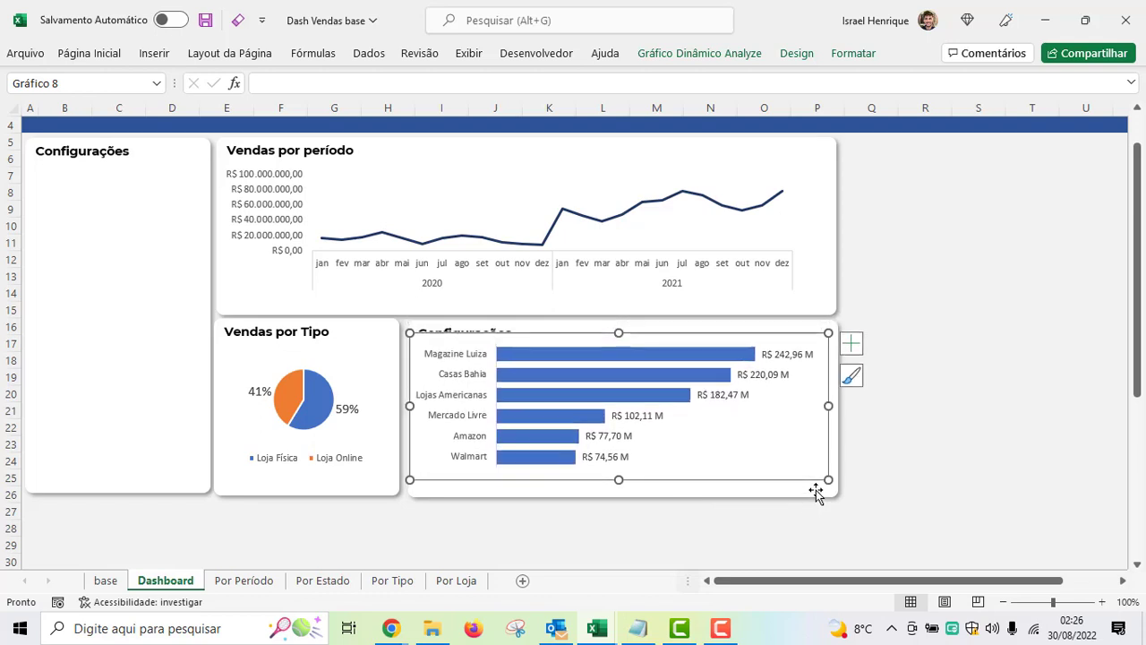
{"action": "key", "text": "Right"}
{"action": "key", "text": "Right"}
{"action": "key", "text": "Down"}
{"action": "key", "text": "Down"}
{"action": "key", "text": "Down"}
{"action": "key", "text": "Down"}
{"action": "key", "text": "Down"}
{"action": "key", "text": "Down"}
{"action": "key", "text": "Down"}
{"action": "key", "text": "Down"}
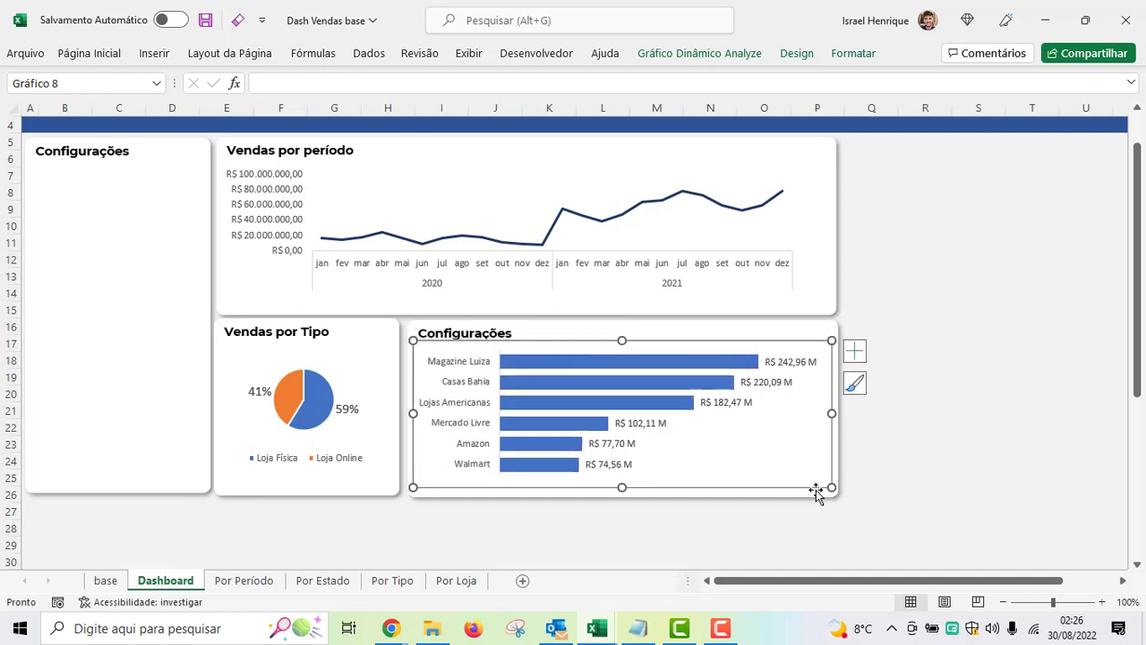
- Nudge the bar chart slightly left within its card
{"action": "key", "text": "Left"}
{"action": "key", "text": "Down"}
{"action": "key", "text": "Down"}
{"action": "key", "text": "Down"}
{"action": "key", "text": "Down"}
{"action": "key", "text": "Left"}
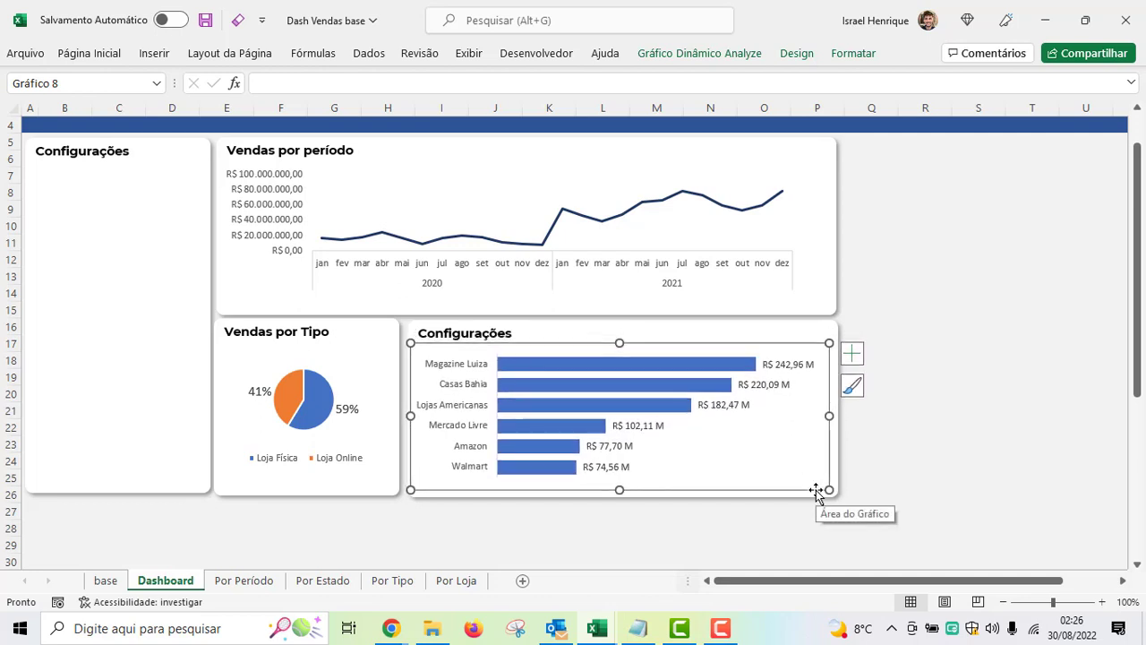
{"action": "left_click", "coordinate": [900, 472]}
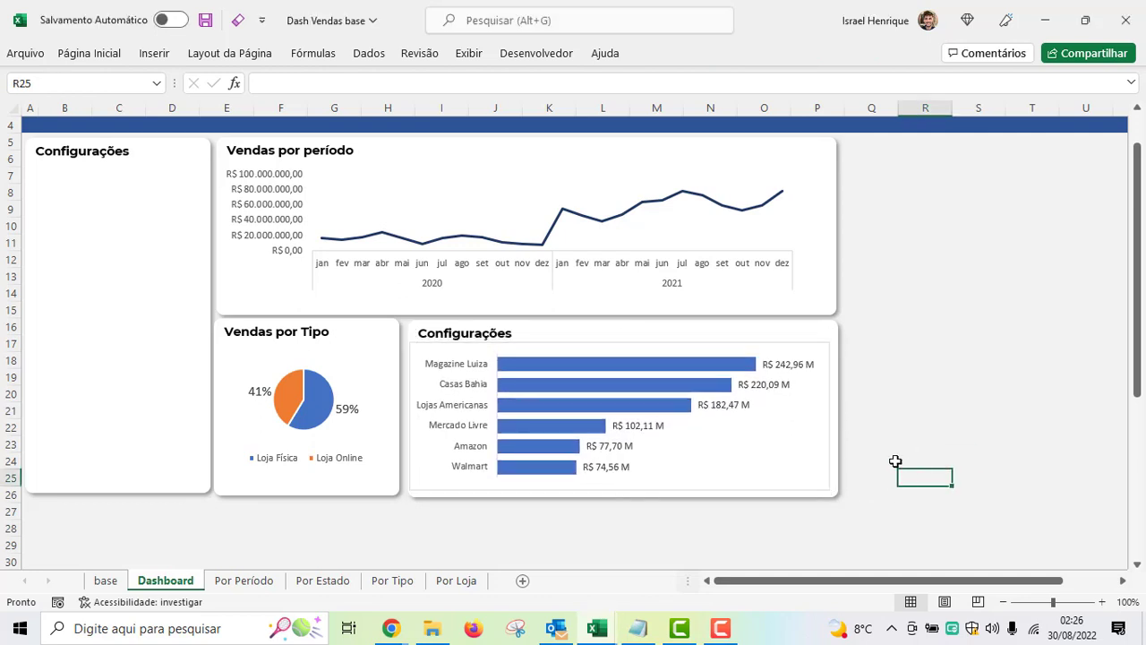
- Set the bar chart area's border to no line
{"action": "left_click", "coordinate": [660, 344]}
{"action": "right_click", "coordinate": [660, 343]}
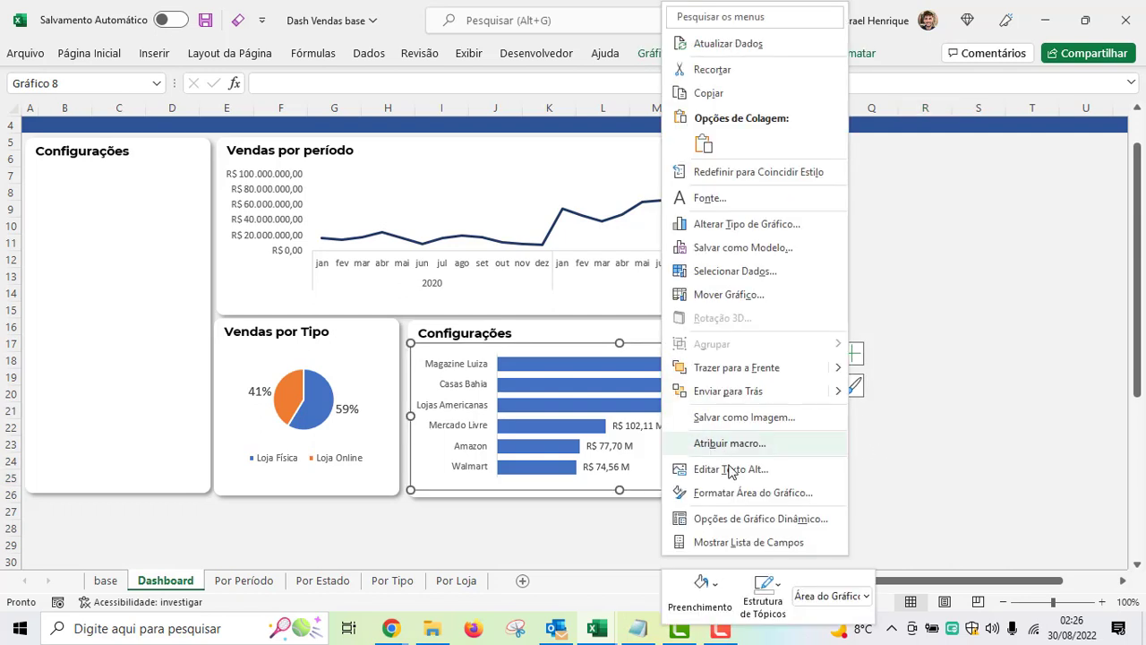
{"action": "left_click", "coordinate": [731, 491]}
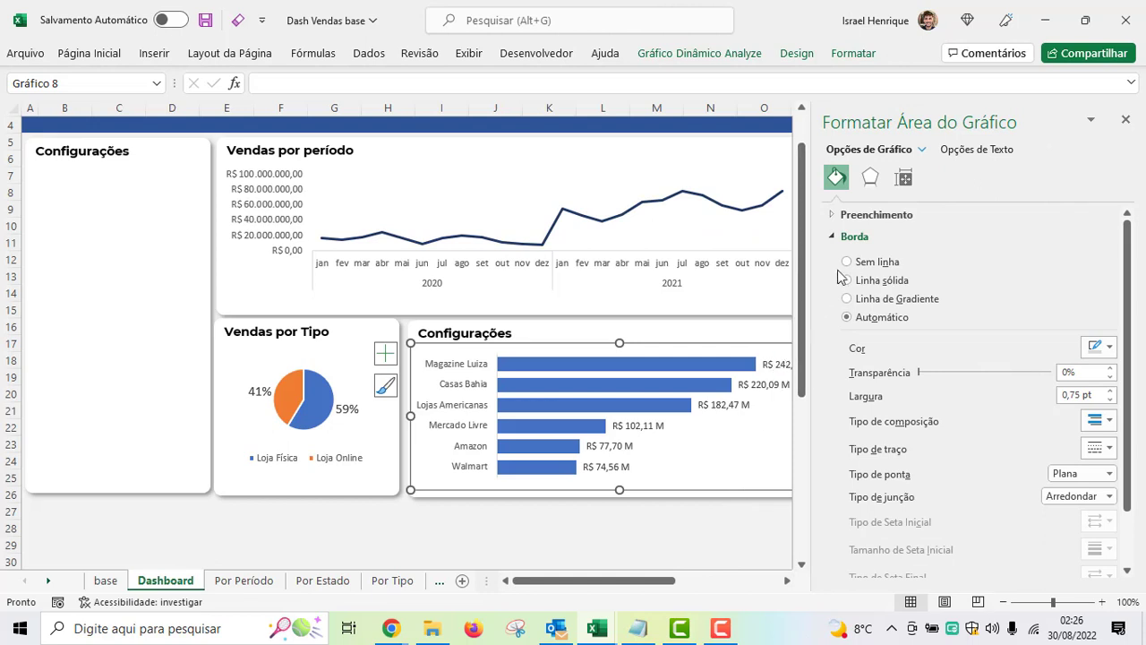
{"action": "left_click", "coordinate": [846, 262]}
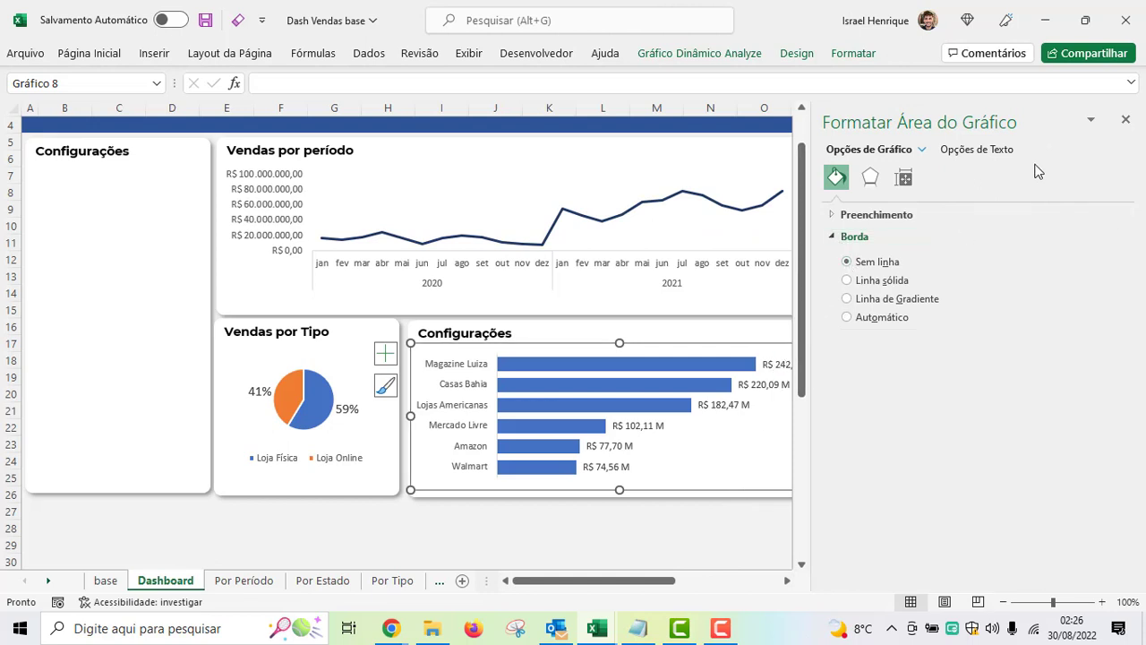
{"action": "left_click", "coordinate": [1126, 120]}
{"action": "left_click", "coordinate": [1032, 428]}
- Change the bar chart card's Configurações heading to 'Vendas por Loja'
{"action": "scroll", "coordinate": [525, 419], "scroll_direction": "up", "scroll_amount": 1}
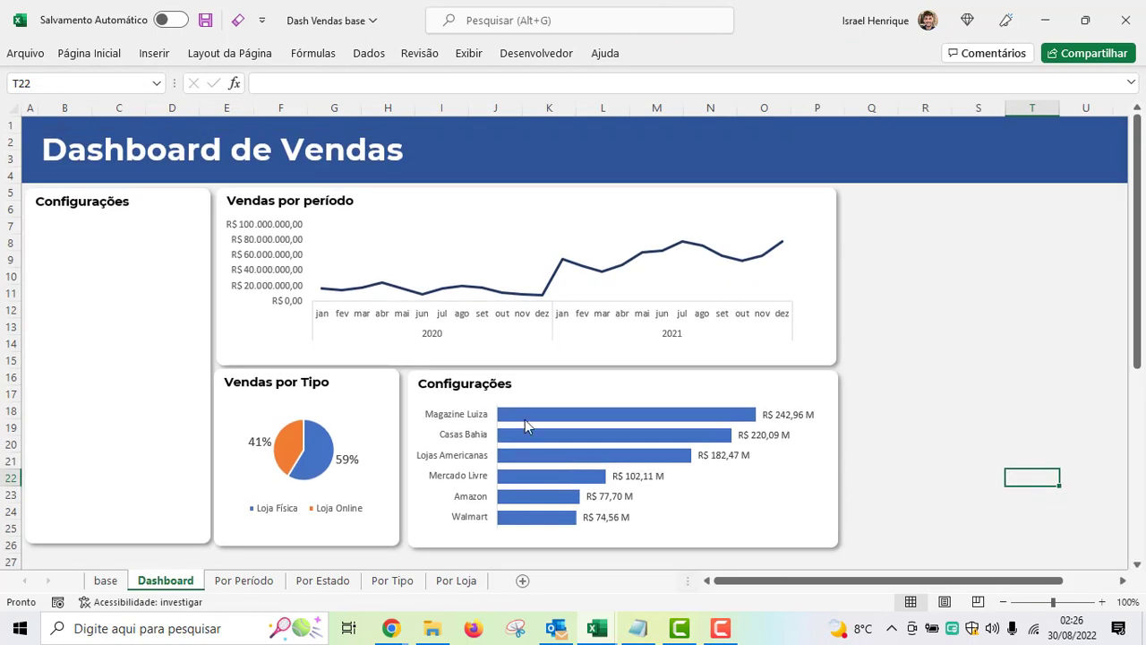
{"action": "double_click", "coordinate": [502, 385]}
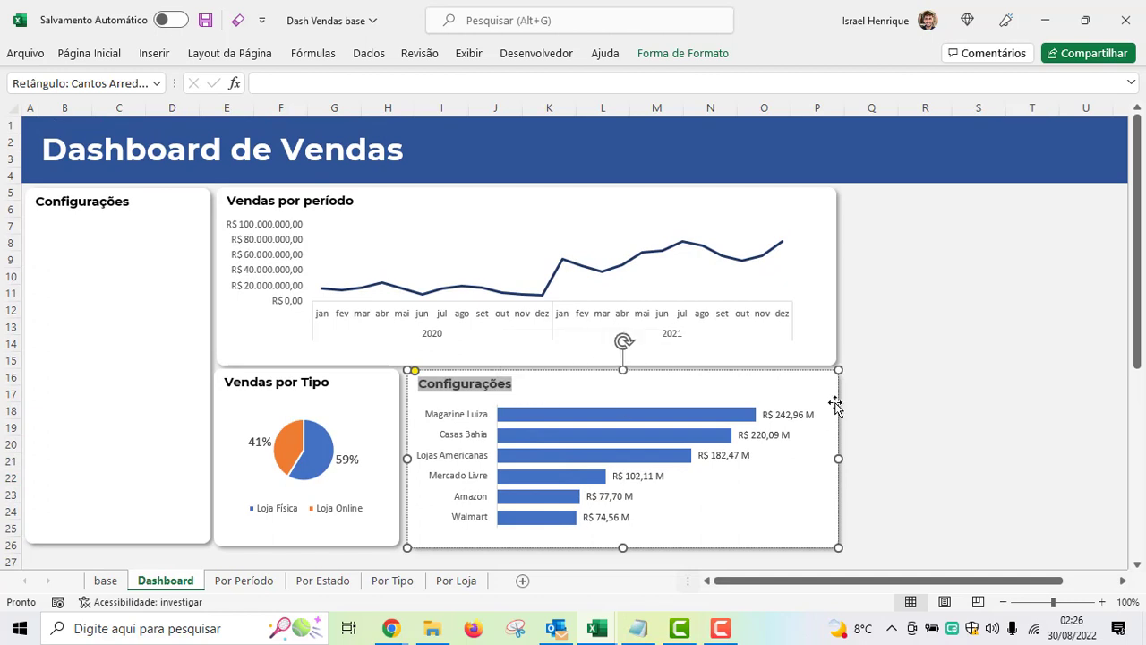
{"action": "type", "text": "Vendas por Lo"}
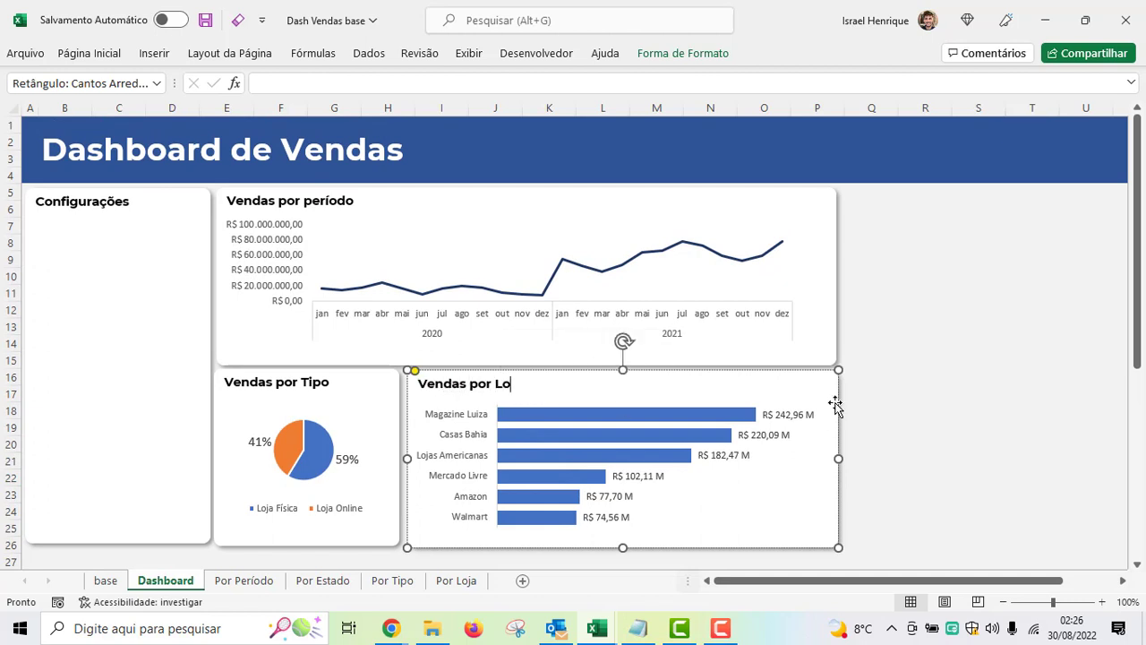
{"action": "type", "text": "ja"}
{"action": "left_click", "coordinate": [948, 441]}
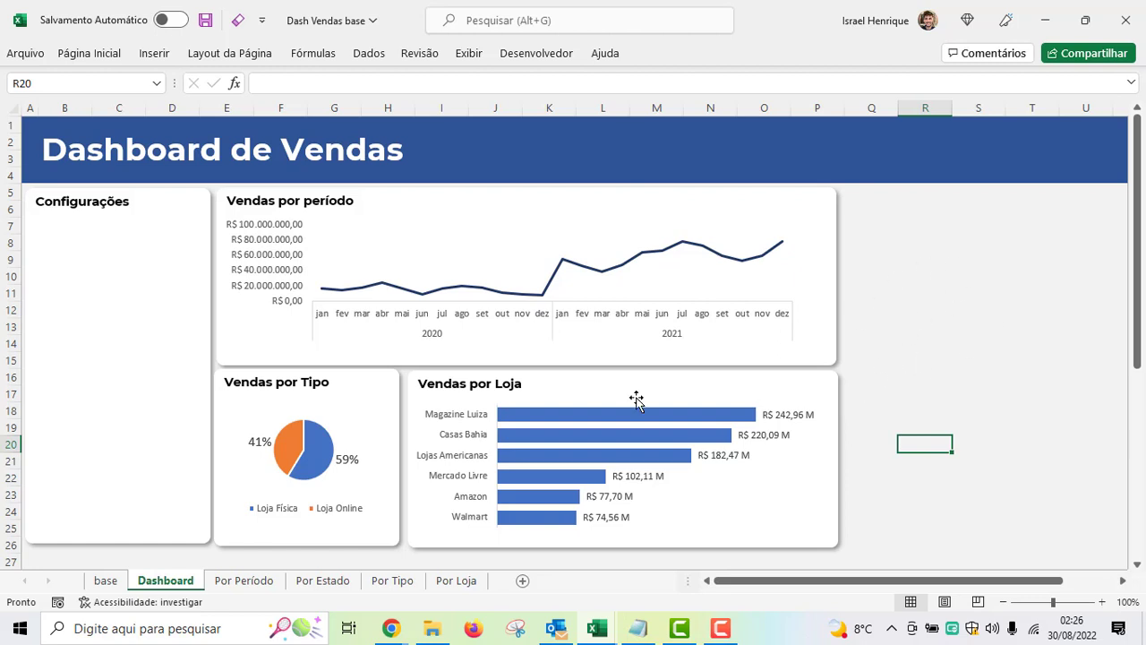
- Duplicate the Configurações card to the right of the charts, widened toward column U
{"action": "left_click", "coordinate": [167, 299]}
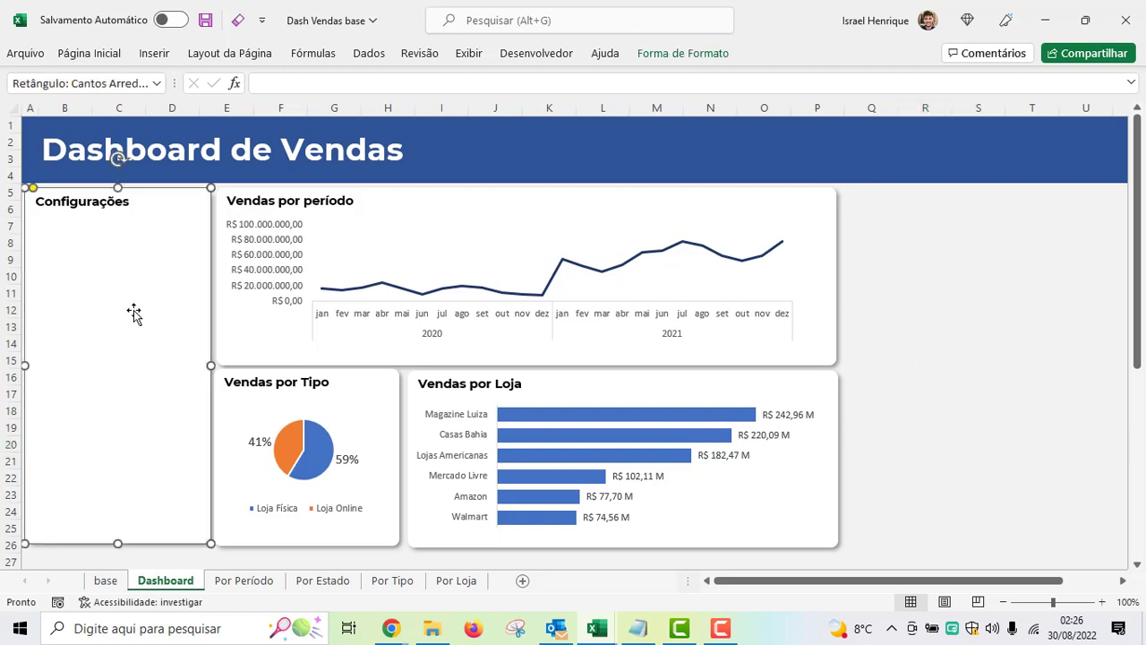
{"action": "key", "text": "ctrl+d"}
{"action": "left_click_drag", "start_coordinate": [135, 322], "coordinate": [936, 305]}
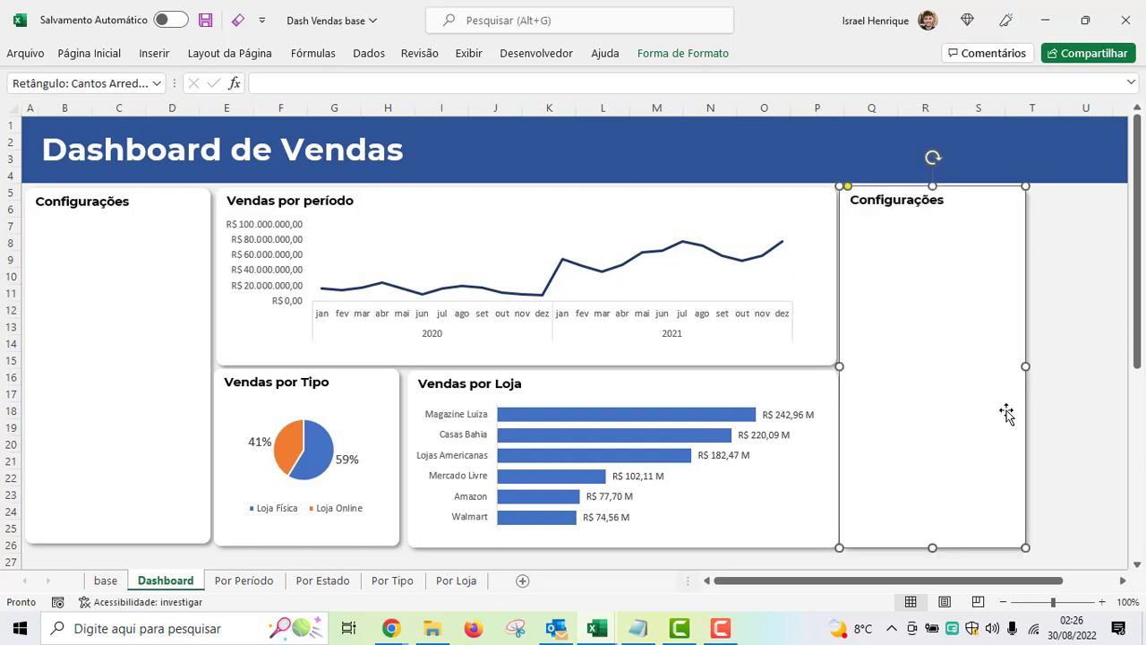
{"action": "left_click_drag", "start_coordinate": [1078, 365], "coordinate": [1105, 365]}
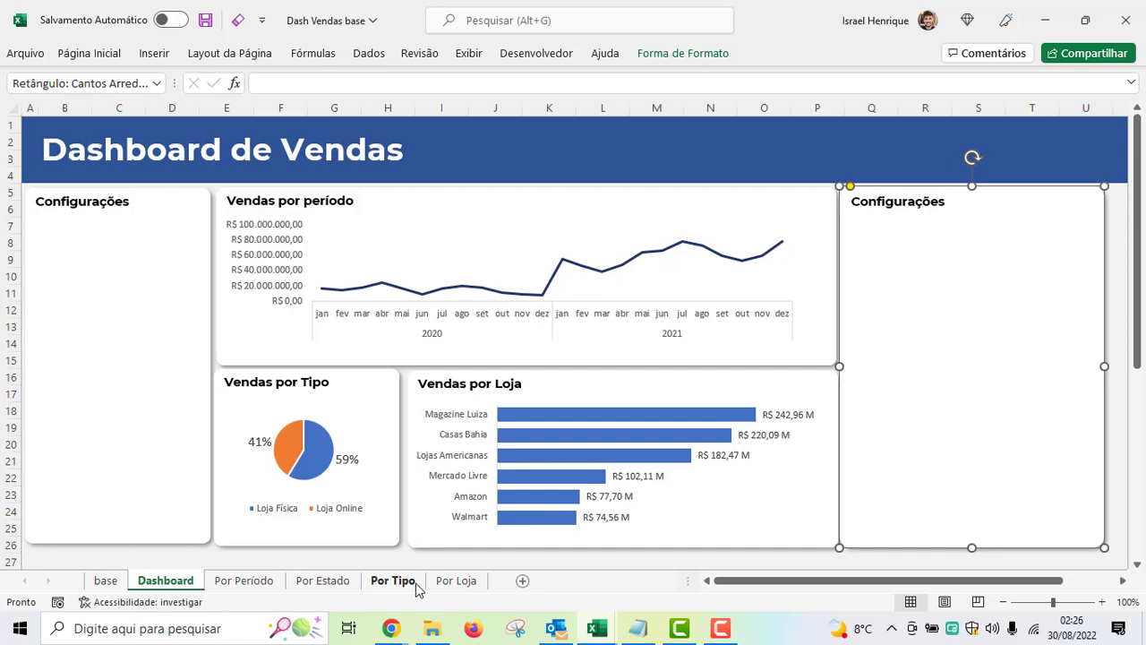
- Copy the Brazil map chart from Por Estado and paste it onto the Dashboard
{"action": "left_click", "coordinate": [321, 583]}
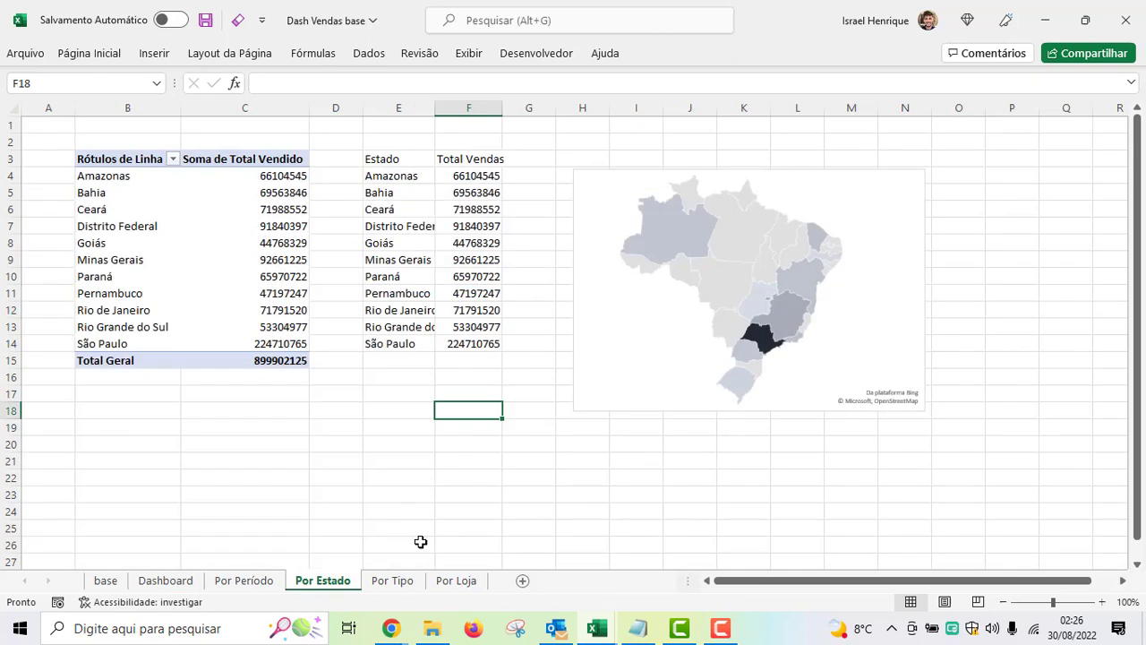
{"action": "left_click", "coordinate": [644, 173]}
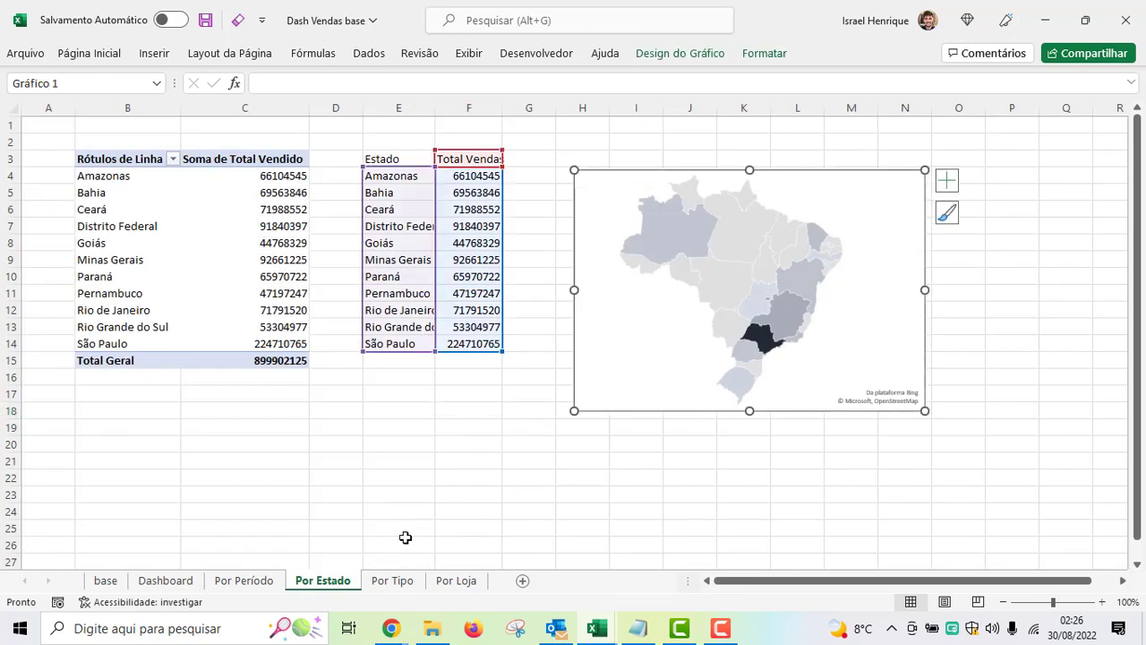
{"action": "left_click", "coordinate": [159, 582]}
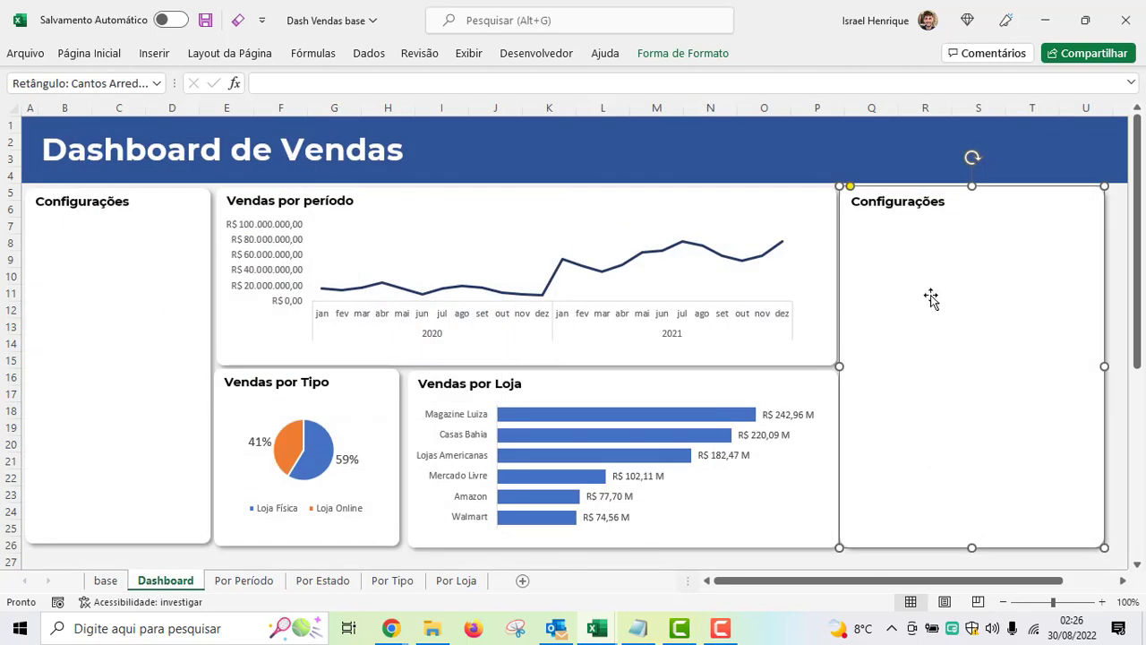
{"action": "key", "text": "ctrl+v"}
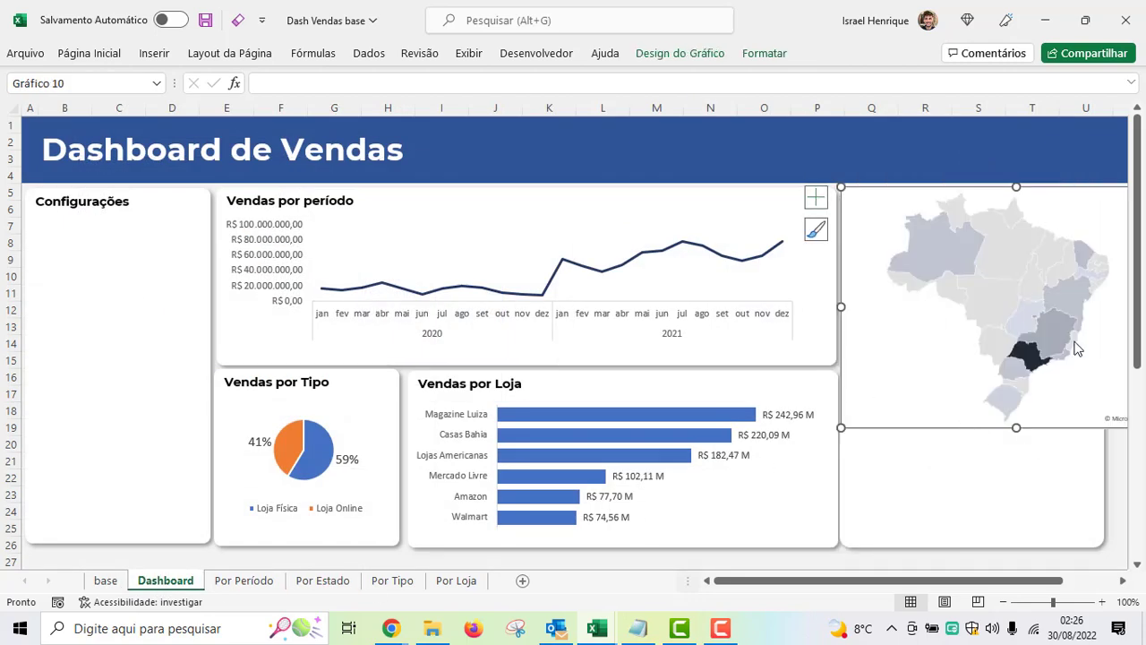
- Resize and position the map chart inside the right-hand card below its heading
{"action": "left_click_drag", "start_coordinate": [842, 430], "coordinate": [891, 389]}
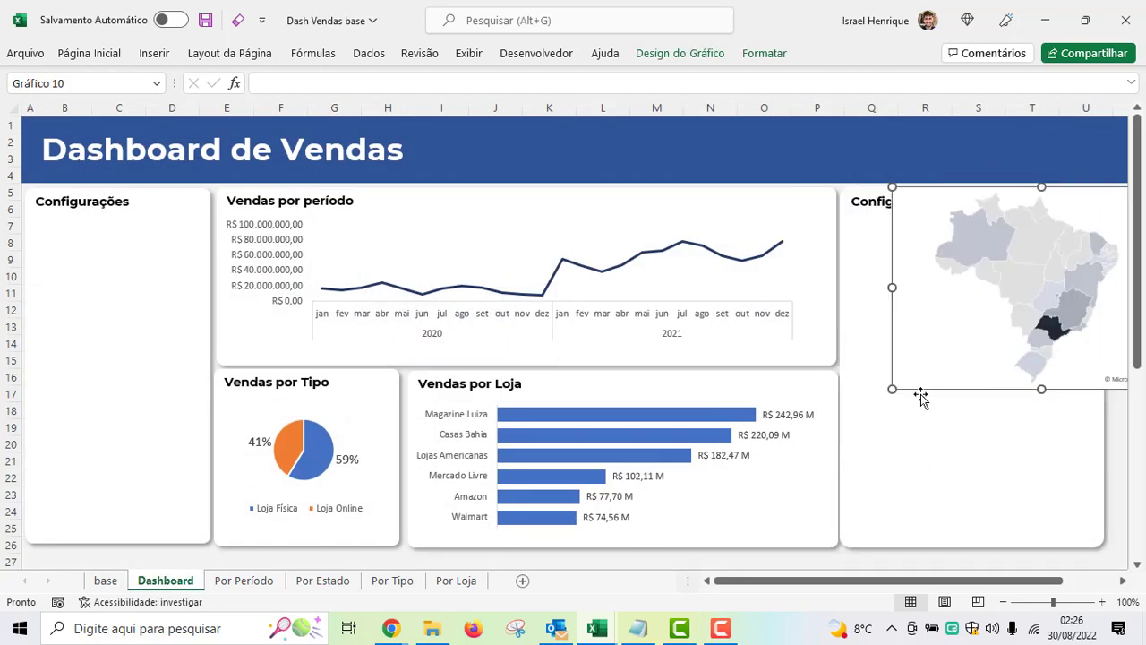
{"action": "mouse_move", "coordinate": [1007, 396]}
{"action": "left_mouse_down"}
{"action": "mouse_move", "coordinate": [989, 409]}
{"action": "mouse_move", "coordinate": [1008, 393]}
{"action": "left_mouse_up"}
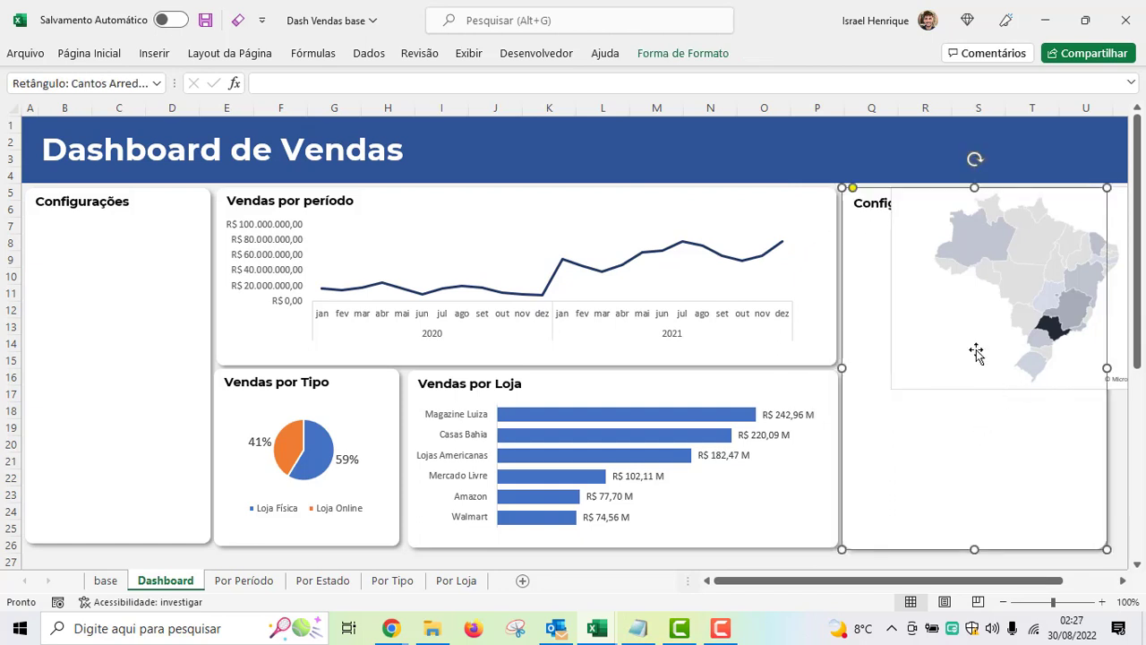
{"action": "left_click", "coordinate": [989, 361]}
{"action": "mouse_move", "coordinate": [987, 391]}
{"action": "left_mouse_down"}
{"action": "mouse_move", "coordinate": [982, 414]}
{"action": "mouse_move", "coordinate": [941, 424]}
{"action": "left_mouse_up"}
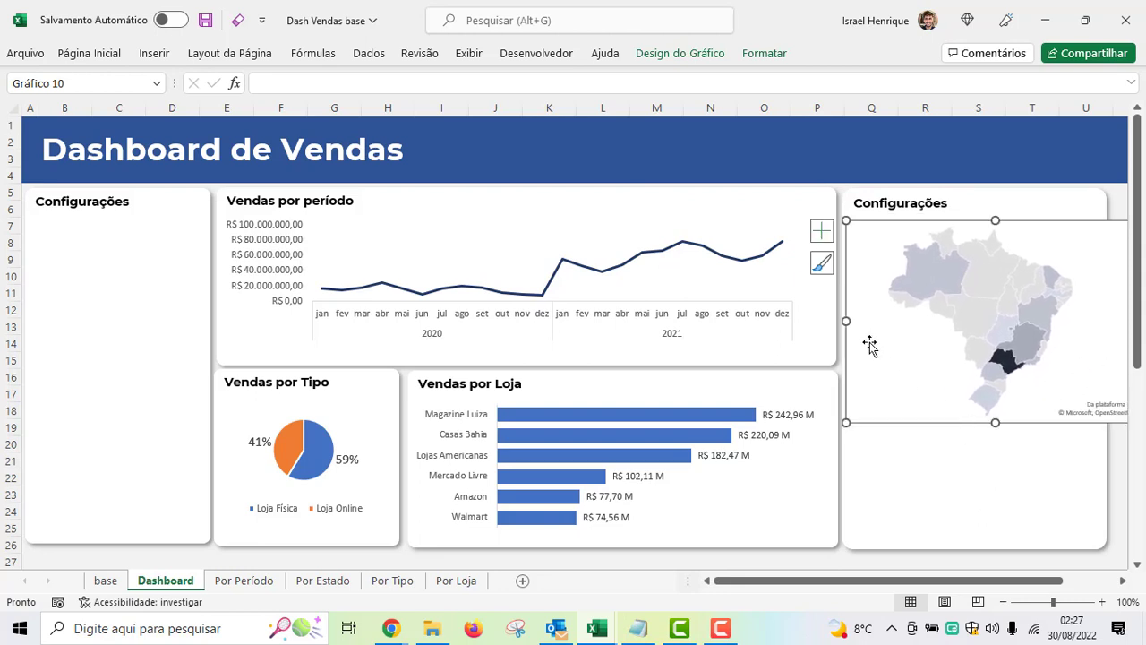
{"action": "left_click_drag", "start_coordinate": [843, 321], "coordinate": [876, 321]}
{"action": "left_click_drag", "start_coordinate": [947, 418], "coordinate": [915, 421]}
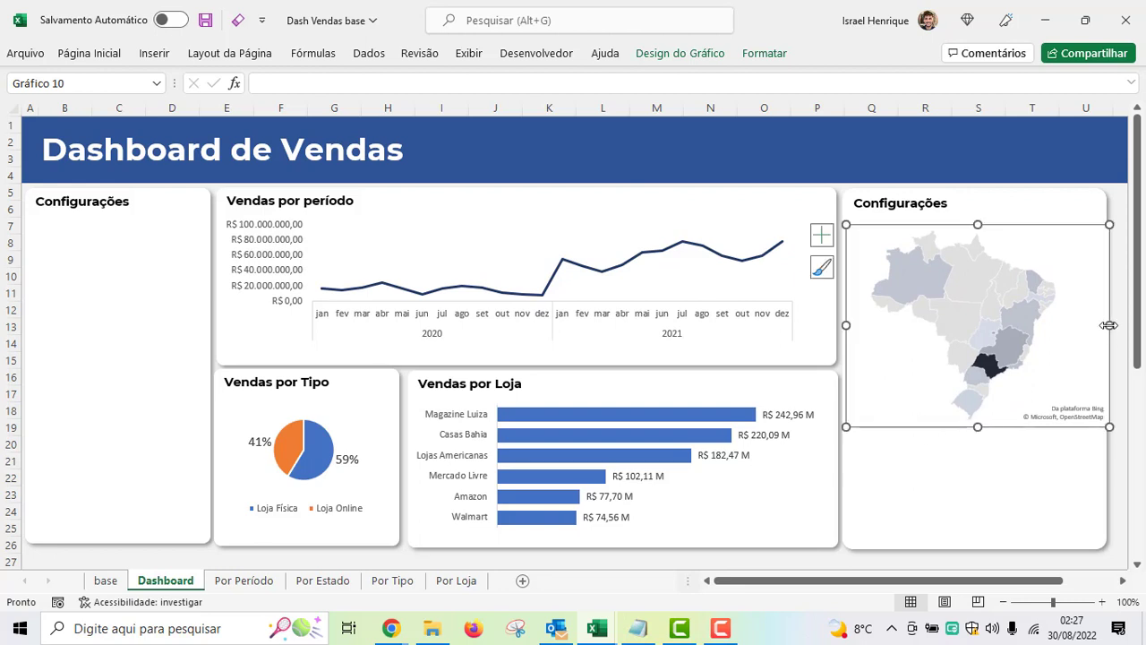
{"action": "left_click_drag", "start_coordinate": [1110, 325], "coordinate": [1098, 325]}
{"action": "left_click_drag", "start_coordinate": [973, 427], "coordinate": [972, 484]}
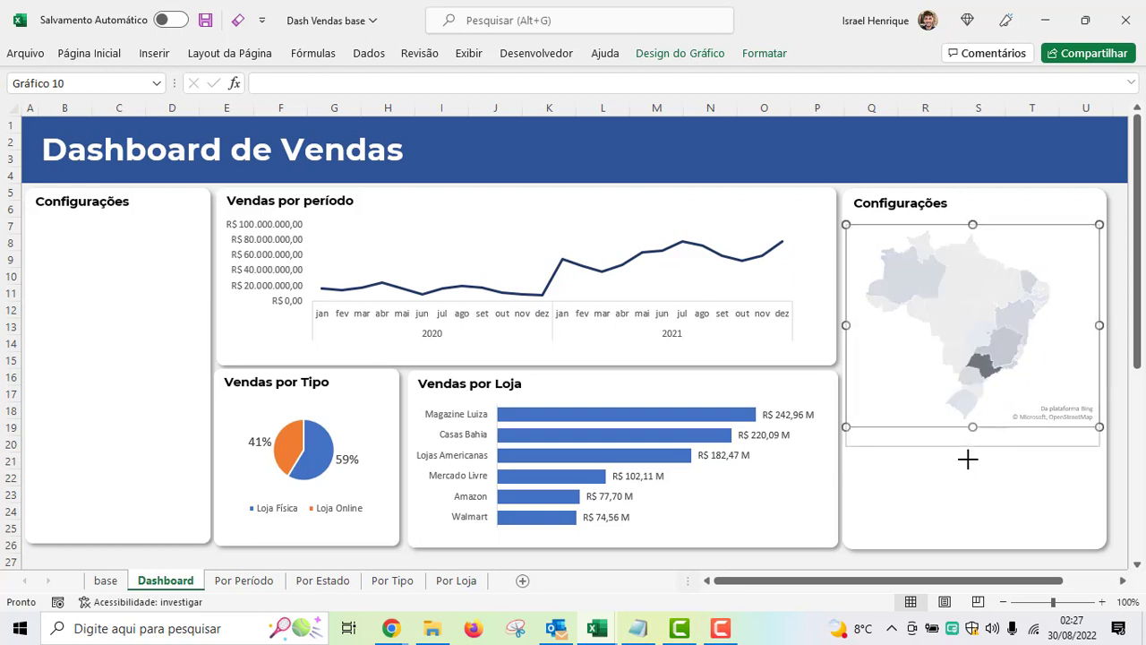
{"action": "left_click_drag", "start_coordinate": [1100, 353], "coordinate": [1095, 353]}
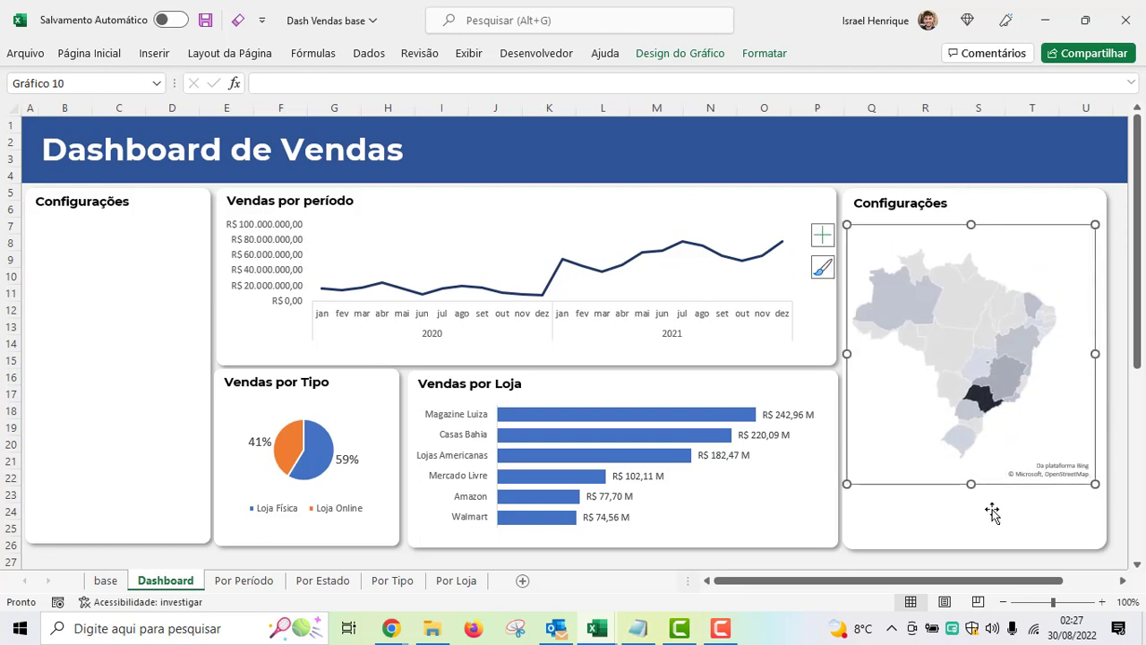
{"action": "left_click_drag", "start_coordinate": [972, 485], "coordinate": [997, 503]}
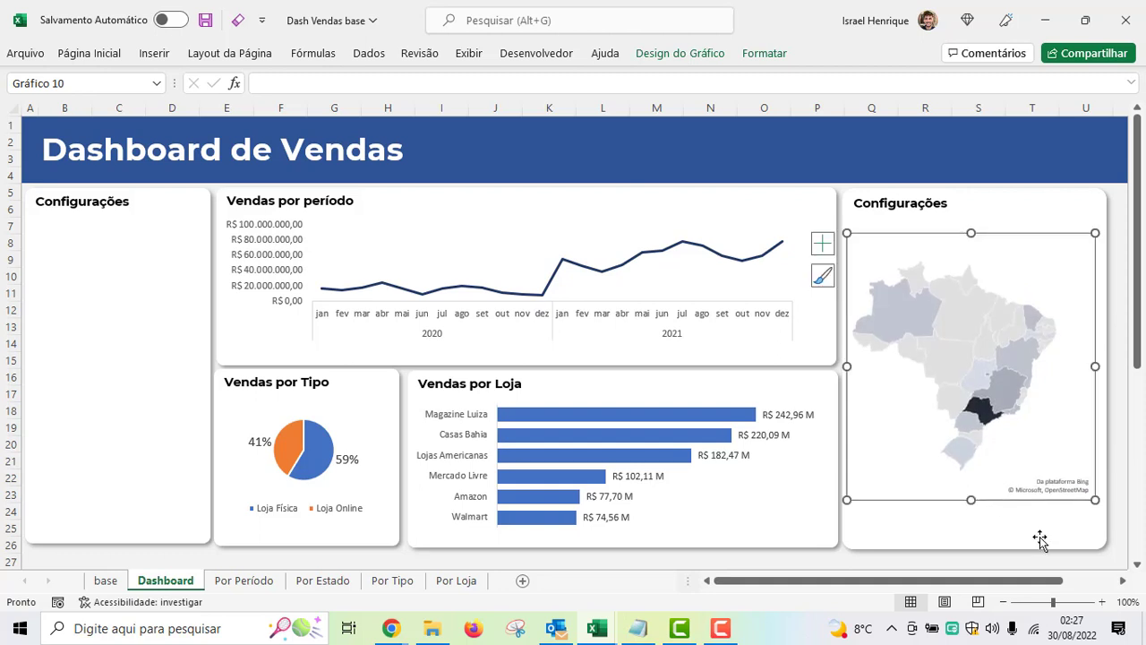
- Set the Brazil map chart area's border to no line
{"action": "right_click", "coordinate": [1002, 232]}
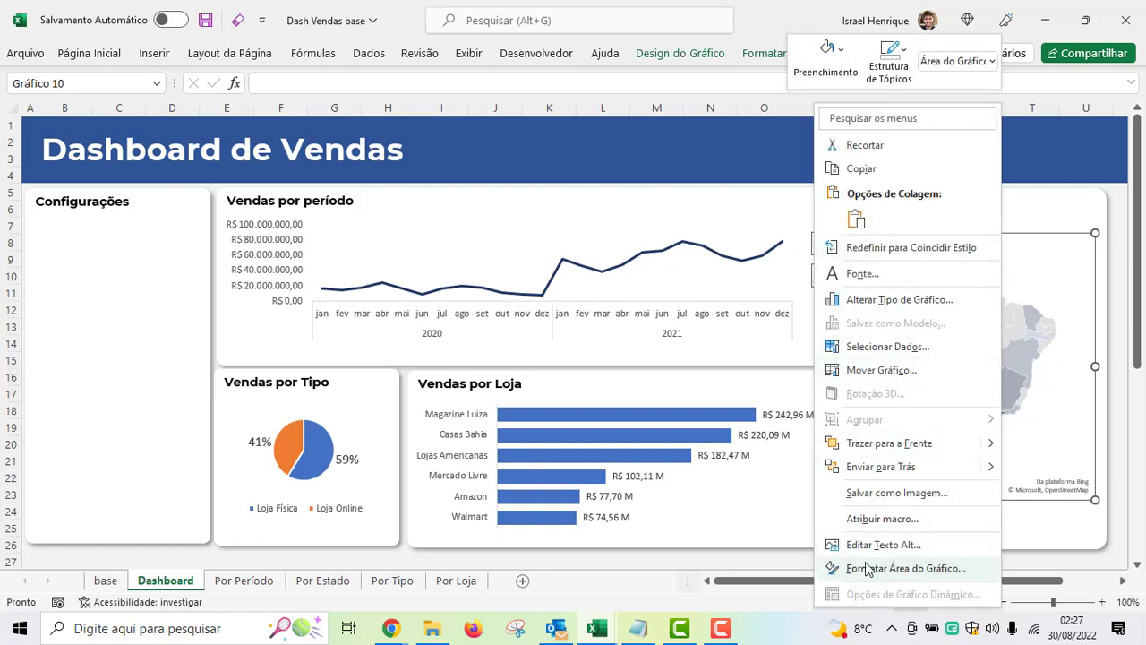
{"action": "left_click", "coordinate": [921, 569]}
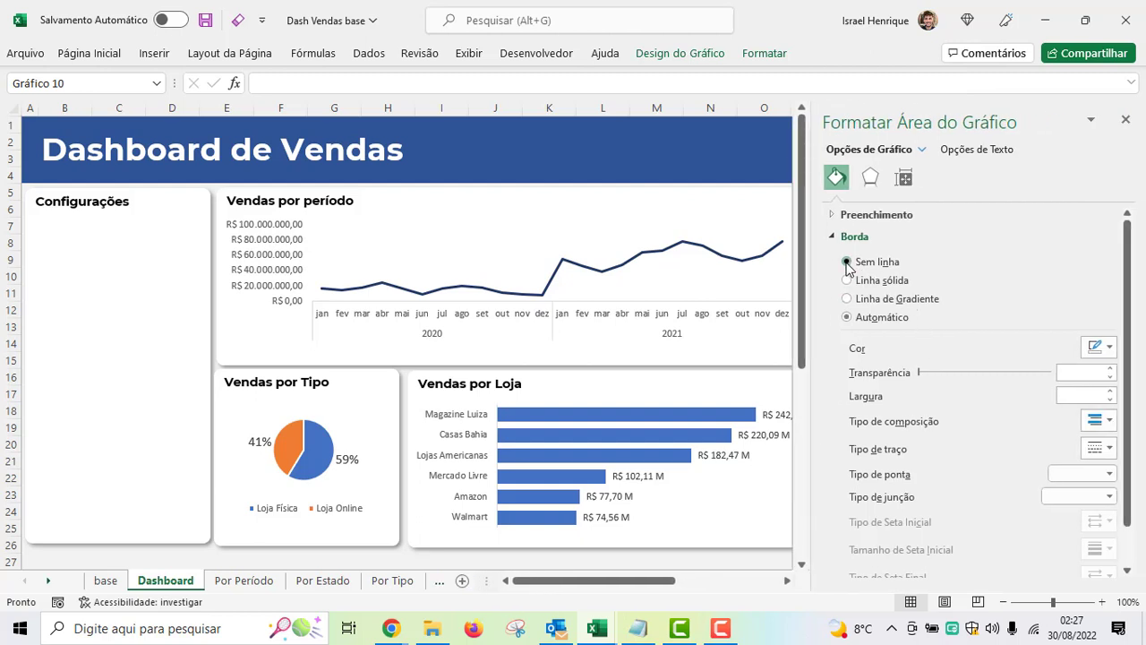
{"action": "left_click", "coordinate": [1124, 119]}
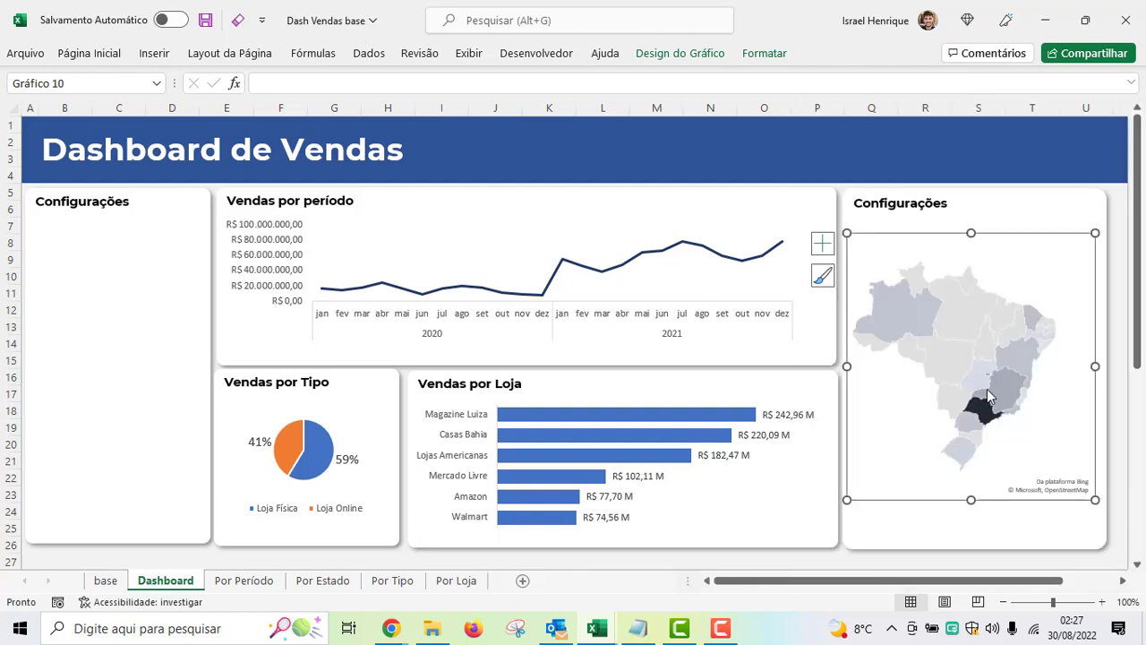
{"action": "left_click", "coordinate": [924, 538]}
- Replace the map card's 'Configurações' heading with 'Vendas por Região'
{"action": "double_click", "coordinate": [905, 209]}
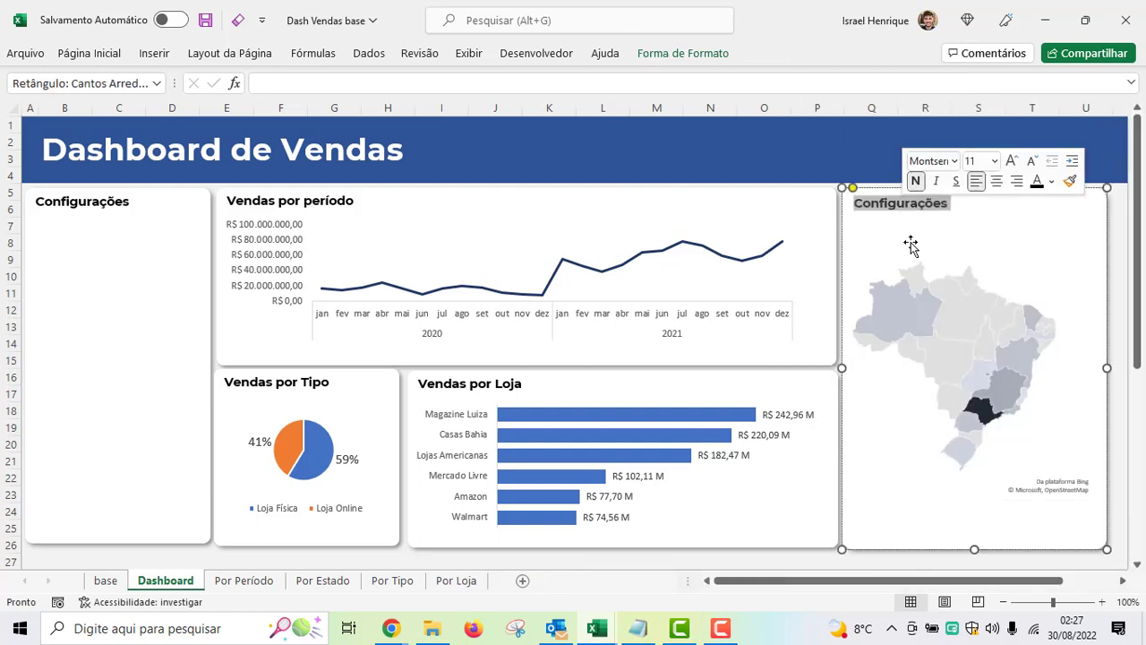
{"action": "type", "text": "Vendas por Região"}
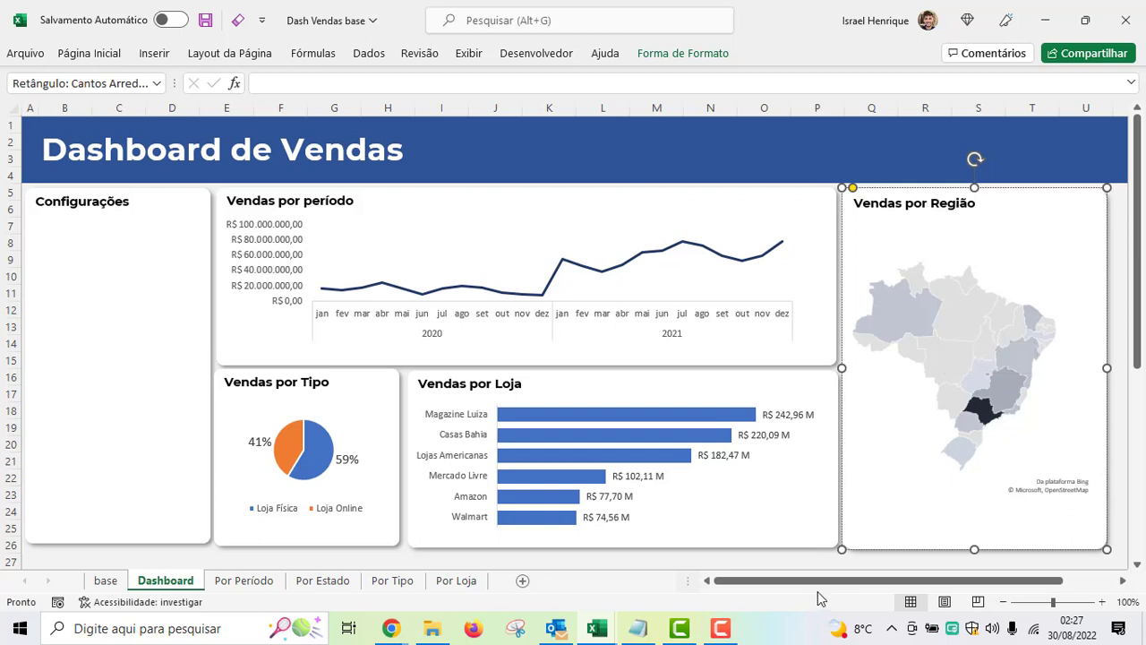
{"action": "left_click", "coordinate": [824, 561]}
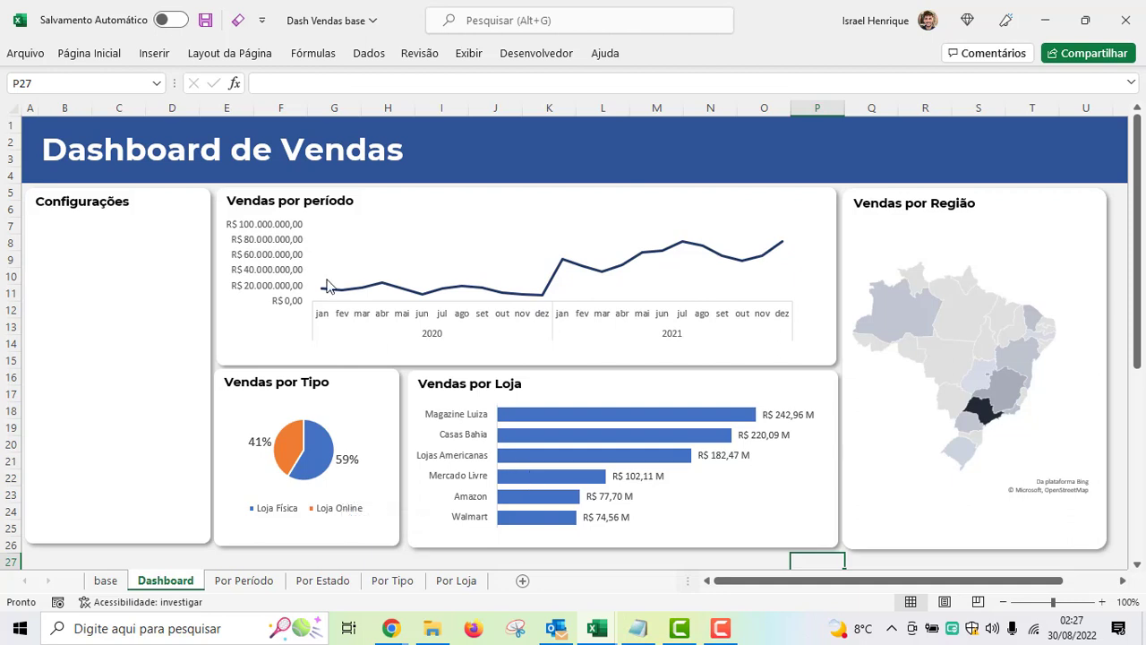
{"action": "left_click", "coordinate": [410, 262]}
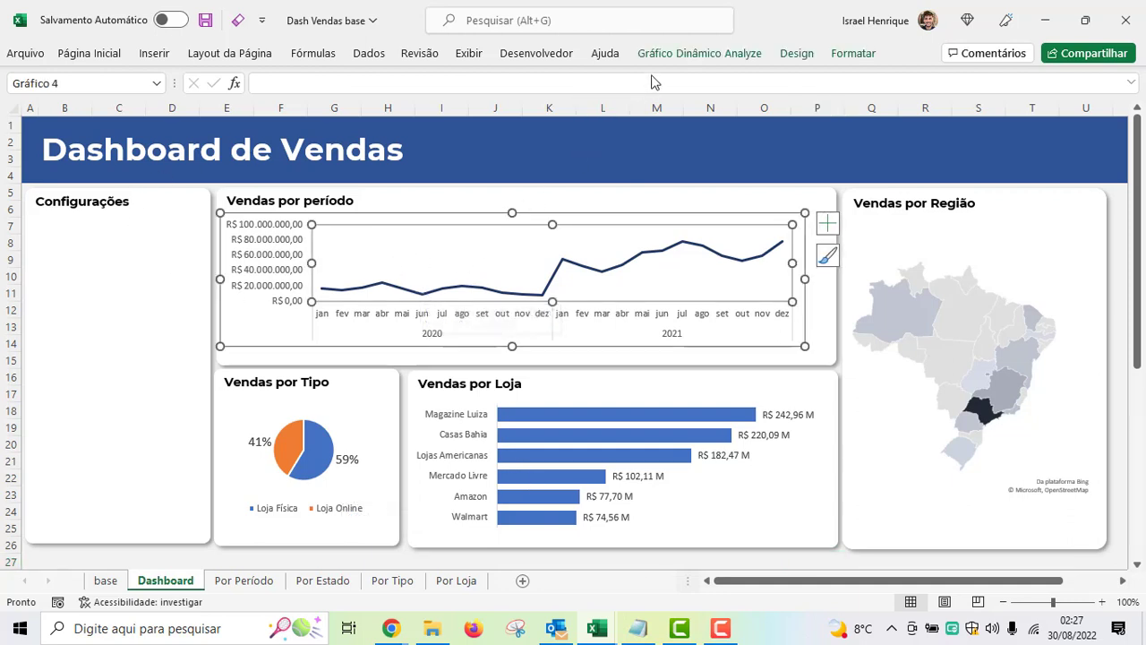
- Choose Região, Produto and Anos as slicer fields for the Vendas por período pivot chart
{"action": "left_click", "coordinate": [698, 55]}
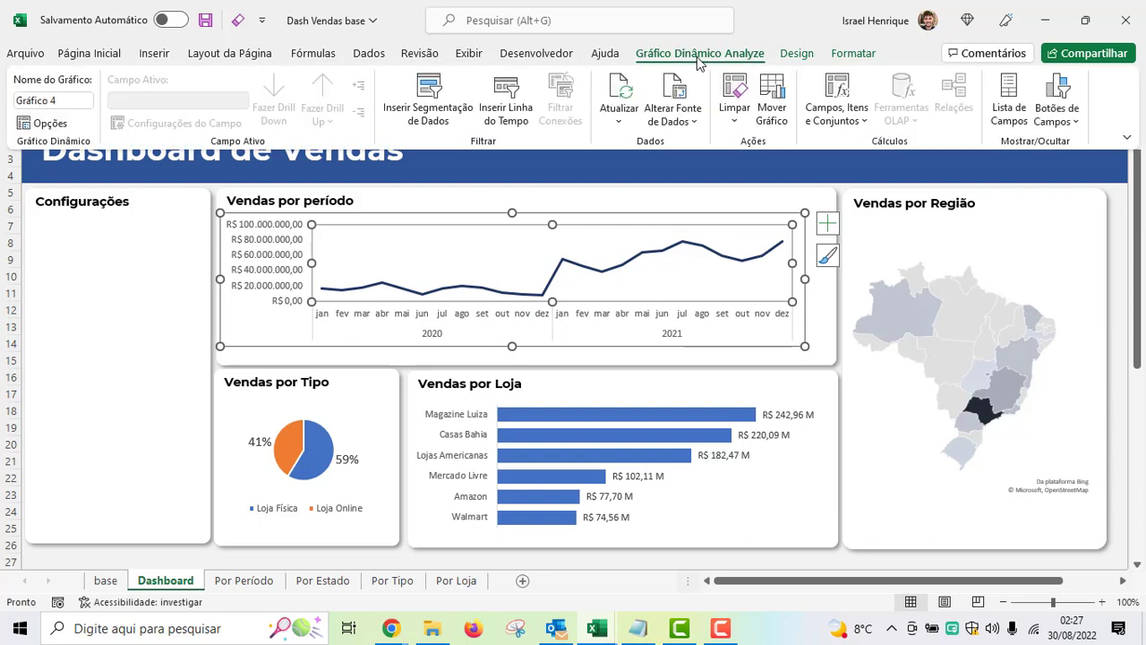
{"action": "left_click", "coordinate": [428, 111]}
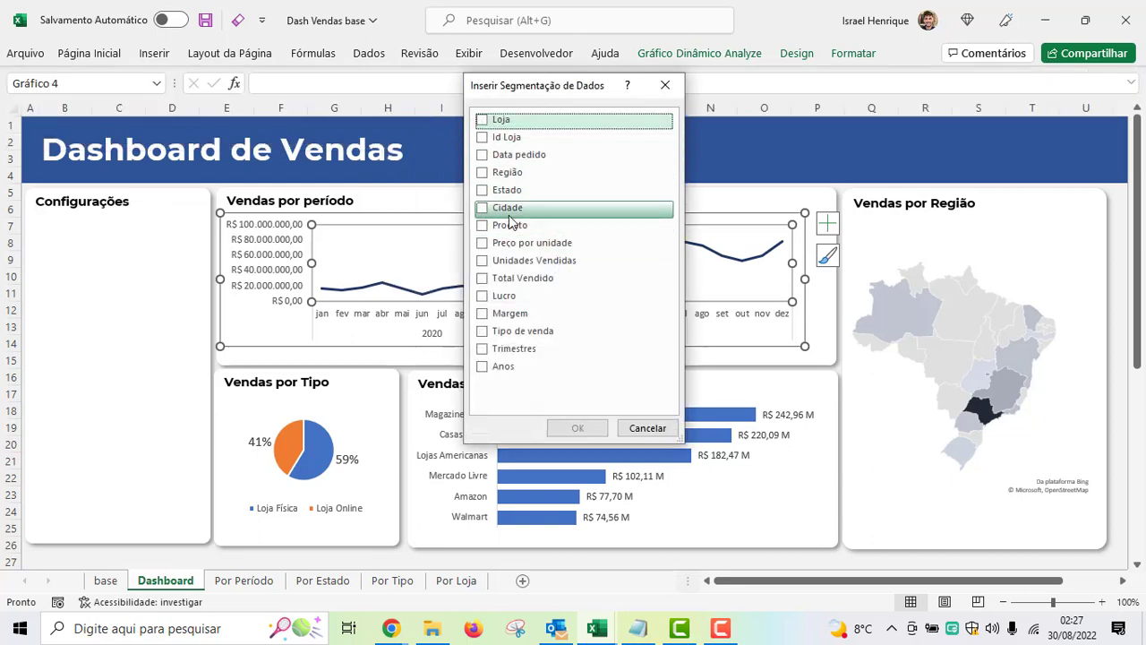
{"action": "left_click", "coordinate": [484, 174]}
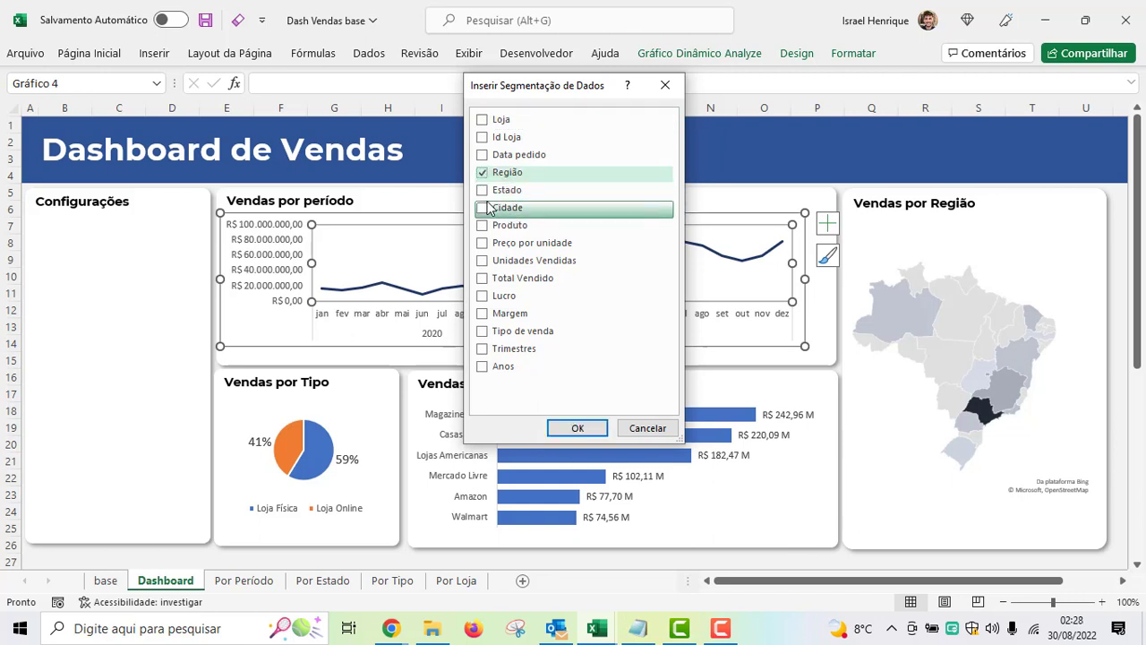
{"action": "left_click", "coordinate": [484, 228]}
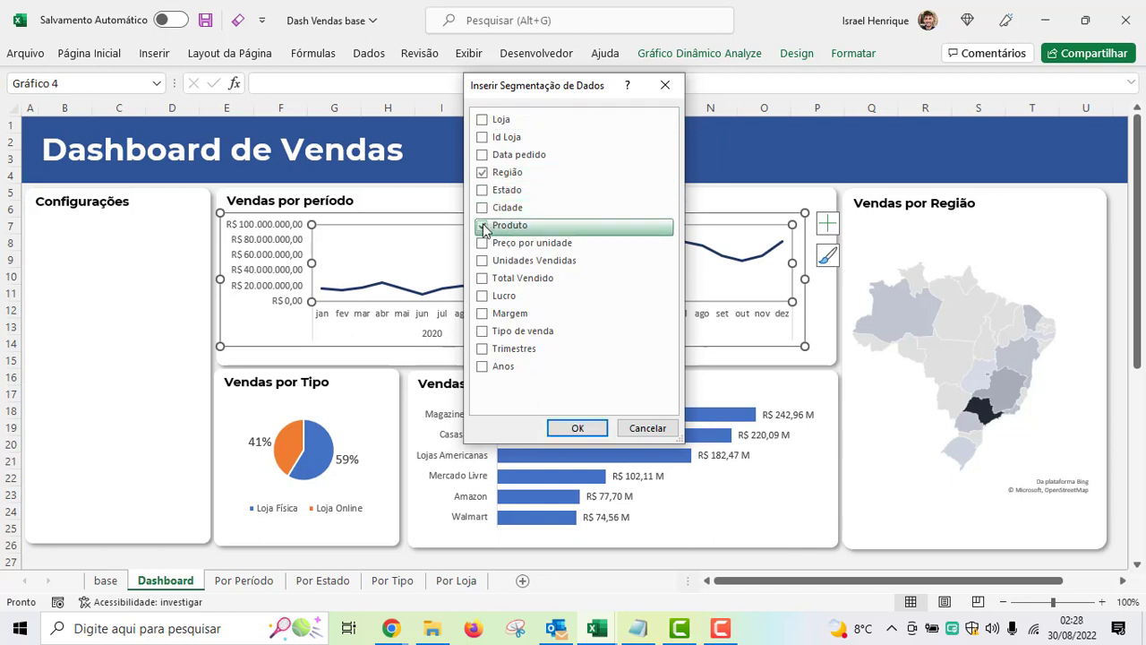
{"action": "left_click", "coordinate": [485, 368]}
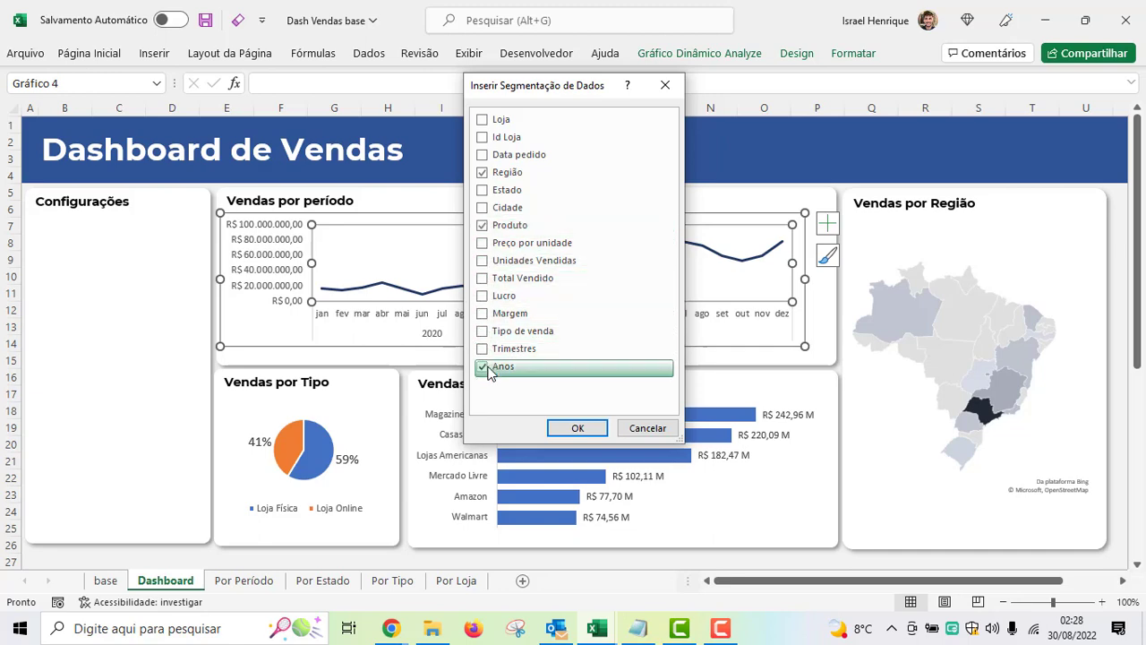
- Insert the three slicers and line up Produto, Região and Anos in a row
{"action": "left_click", "coordinate": [574, 428]}
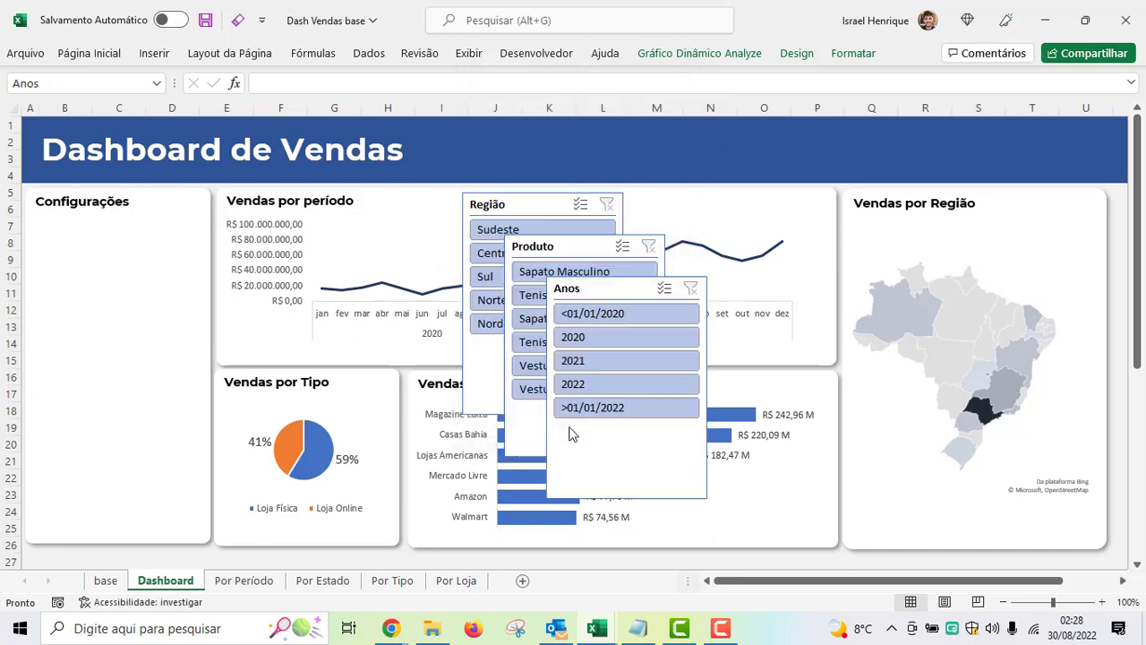
{"action": "left_click_drag", "start_coordinate": [594, 289], "coordinate": [829, 250]}
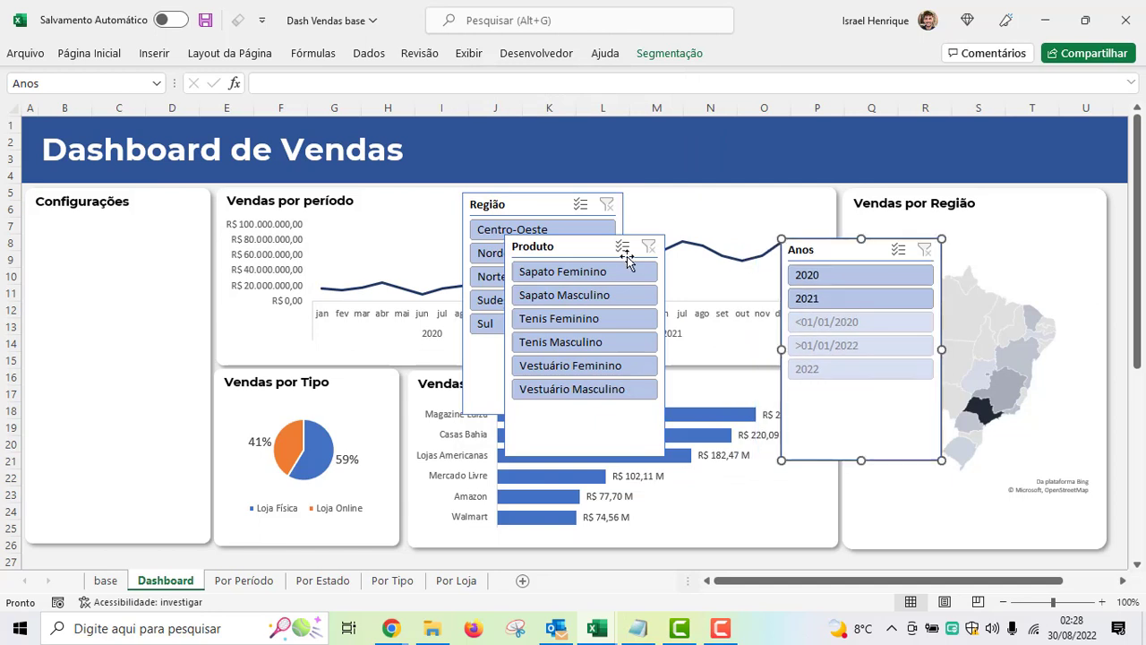
{"action": "mouse_move", "coordinate": [558, 248]}
{"action": "left_mouse_down"}
{"action": "mouse_move", "coordinate": [597, 220]}
{"action": "mouse_move", "coordinate": [388, 212]}
{"action": "left_mouse_up"}
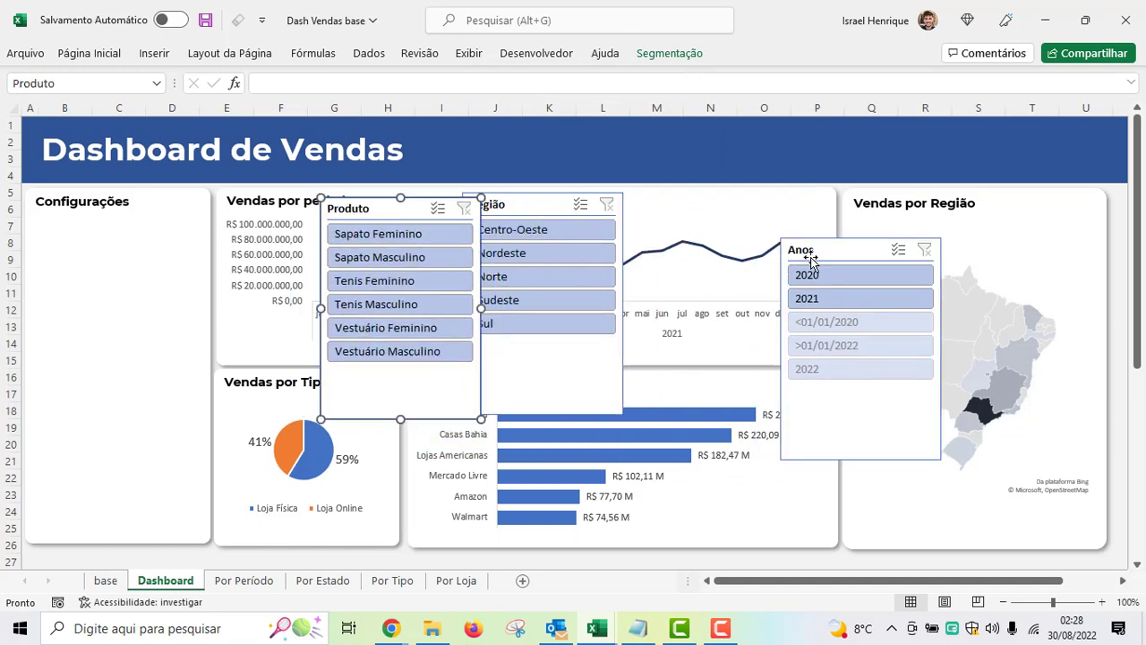
{"action": "left_click_drag", "start_coordinate": [792, 253], "coordinate": [647, 223]}
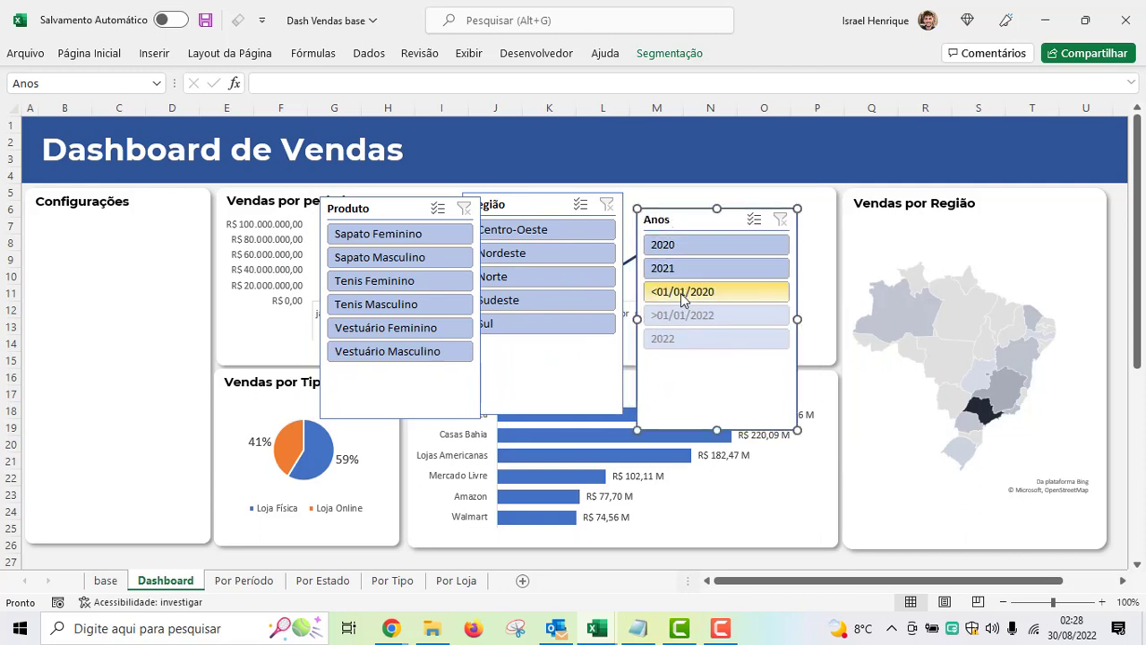
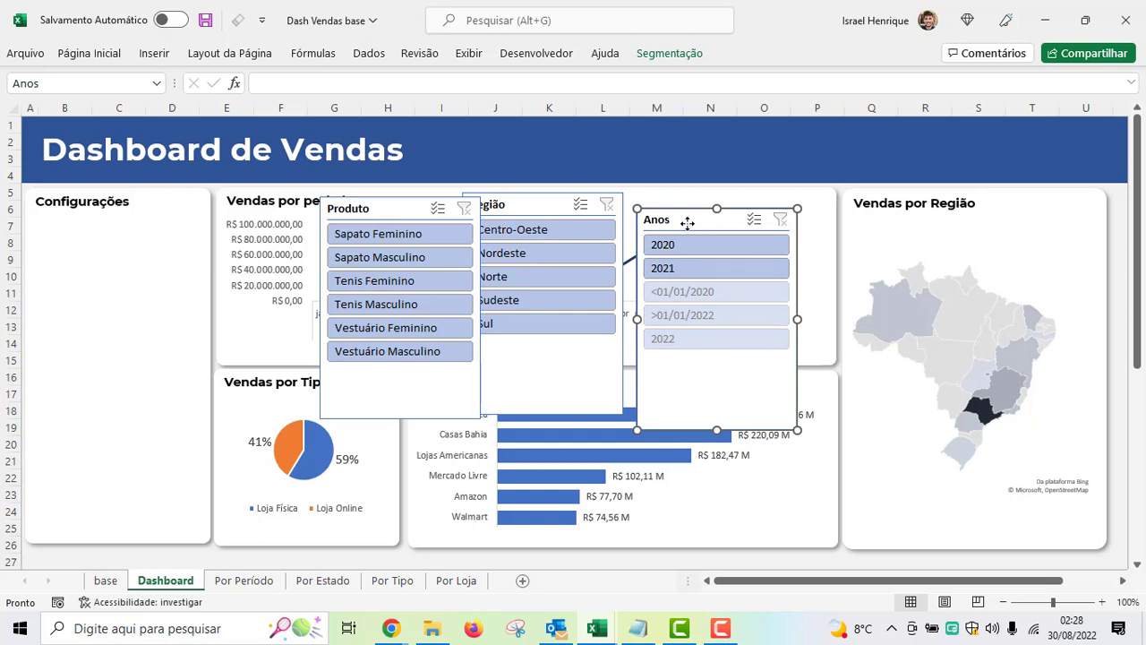
- Tick 'Ocultar itens sem dados' in the Anos slicer settings so only 2020 and 2021 show
{"action": "left_click", "coordinate": [669, 55]}
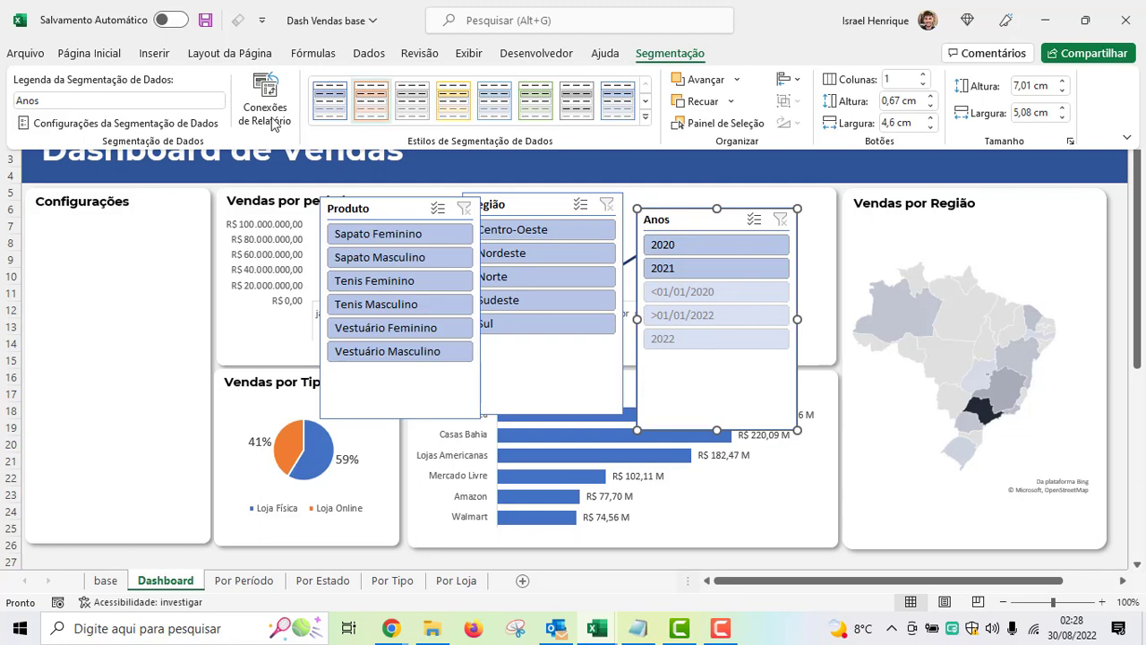
{"action": "left_click", "coordinate": [167, 125]}
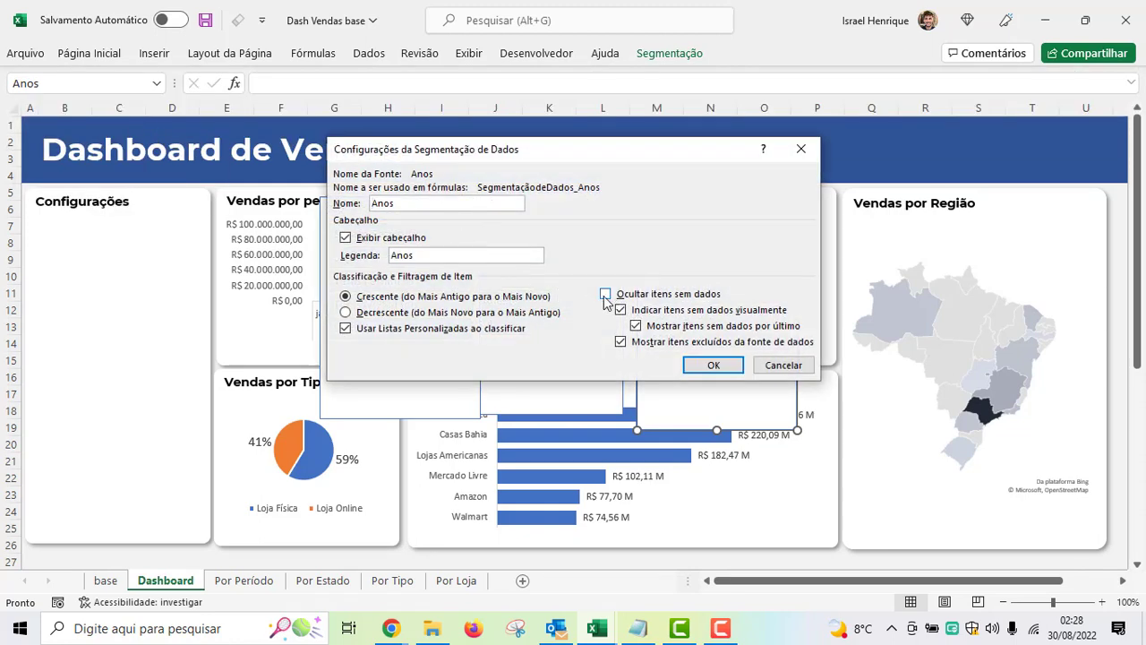
{"action": "left_click", "coordinate": [606, 296]}
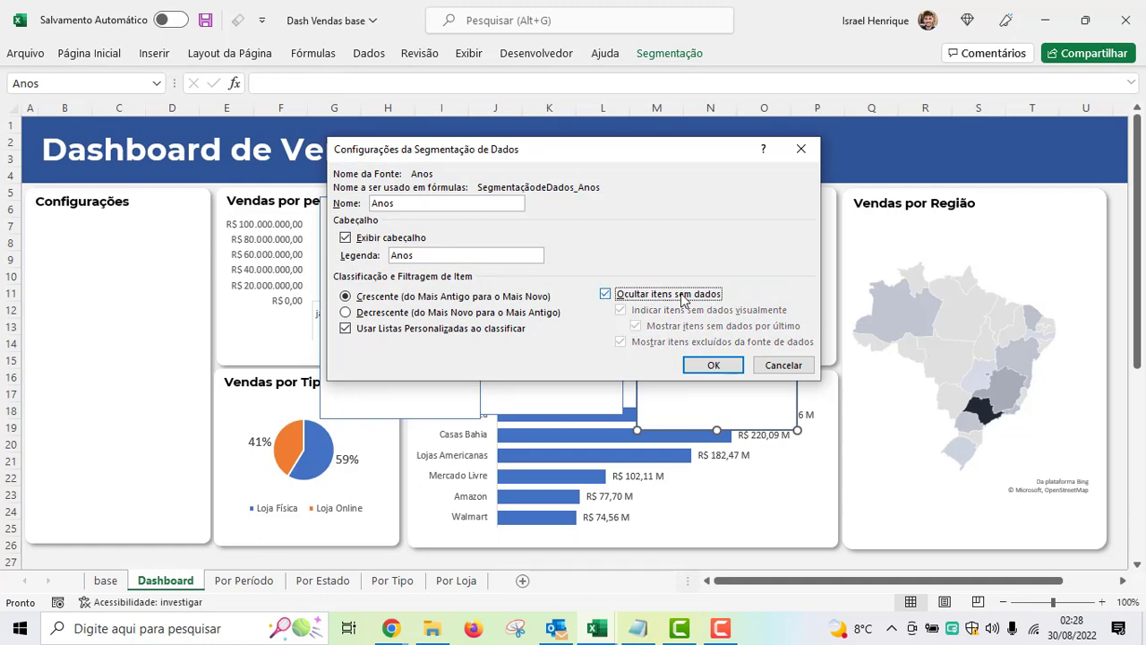
{"action": "left_click", "coordinate": [717, 365]}
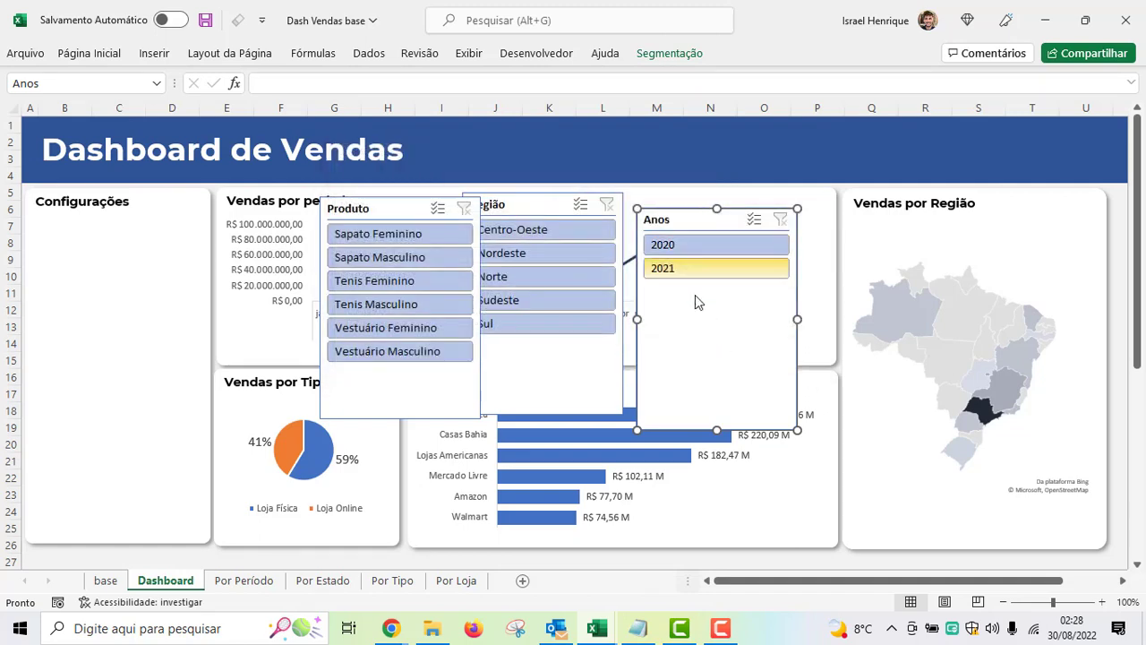
- Shrink and slightly widen the Anos slicer to fit inside the Configurações panel
{"action": "mouse_move", "coordinate": [717, 430]}
{"action": "left_mouse_down"}
{"action": "mouse_move", "coordinate": [710, 290]}
{"action": "mouse_move", "coordinate": [265, 314]}
{"action": "mouse_move", "coordinate": [149, 291]}
{"action": "left_mouse_up"}
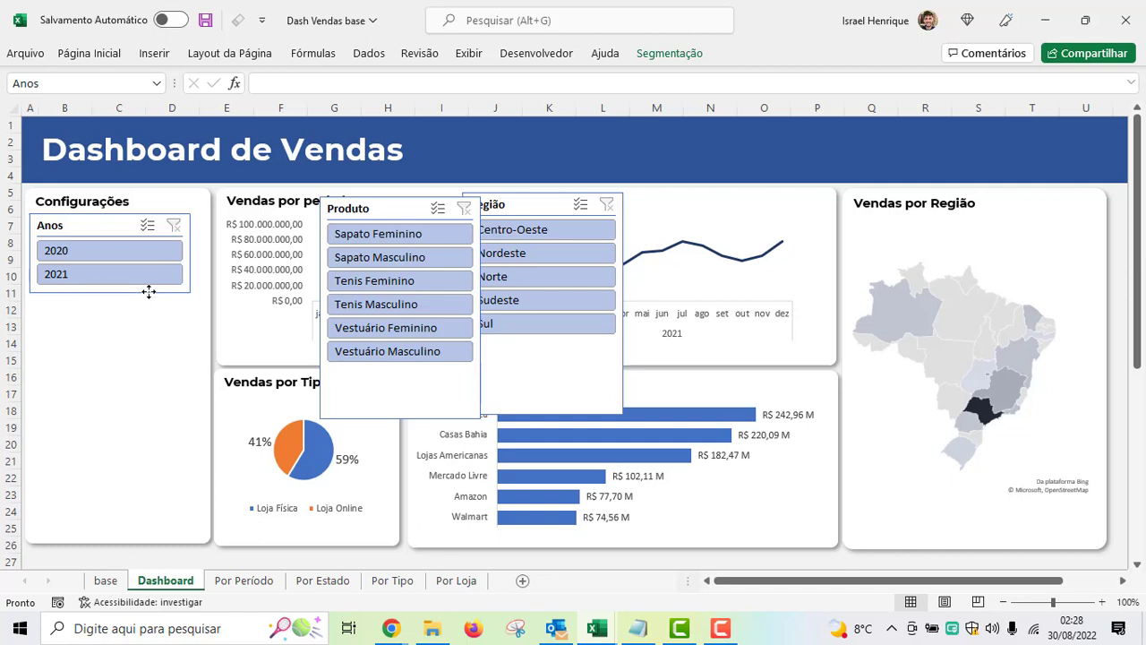
{"action": "left_click", "coordinate": [149, 291]}
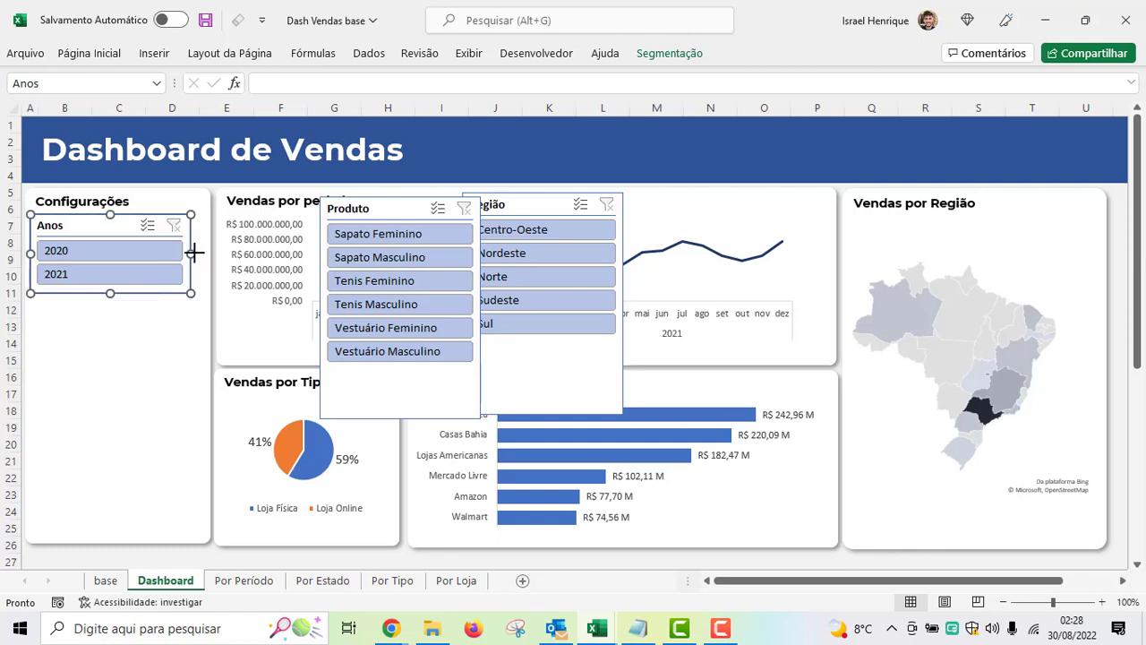
{"action": "left_click_drag", "start_coordinate": [192, 253], "coordinate": [196, 253]}
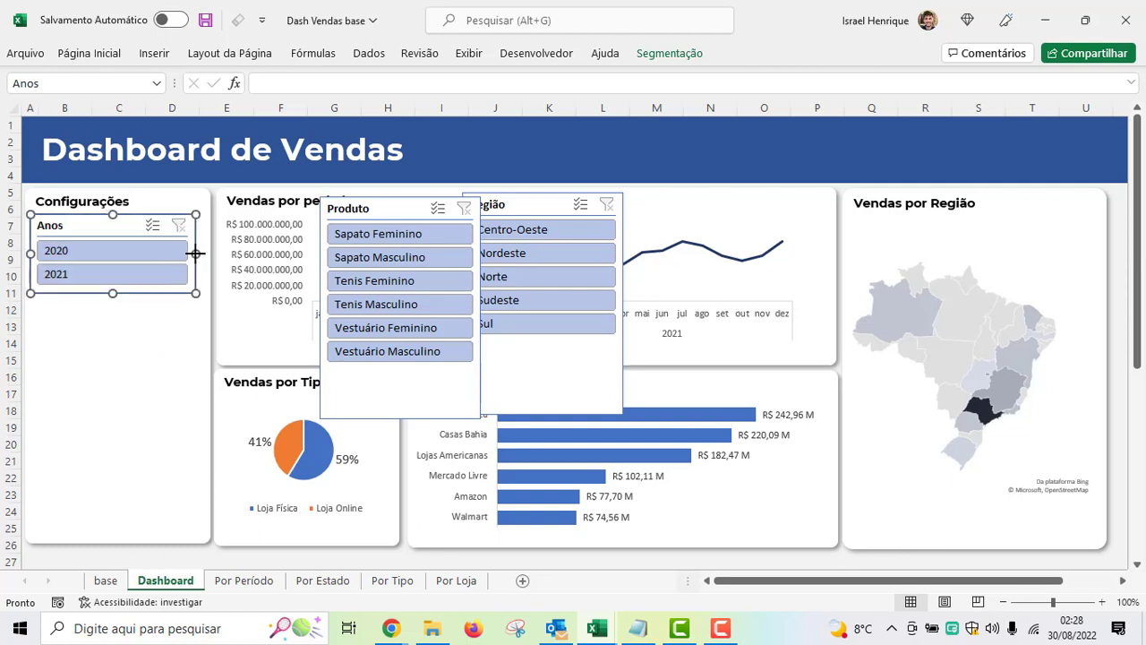
- Try orange and light-blue slicer styles, keep the original blue style, and set 2 columns
{"action": "left_click", "coordinate": [641, 57]}
{"action": "left_click", "coordinate": [371, 100]}
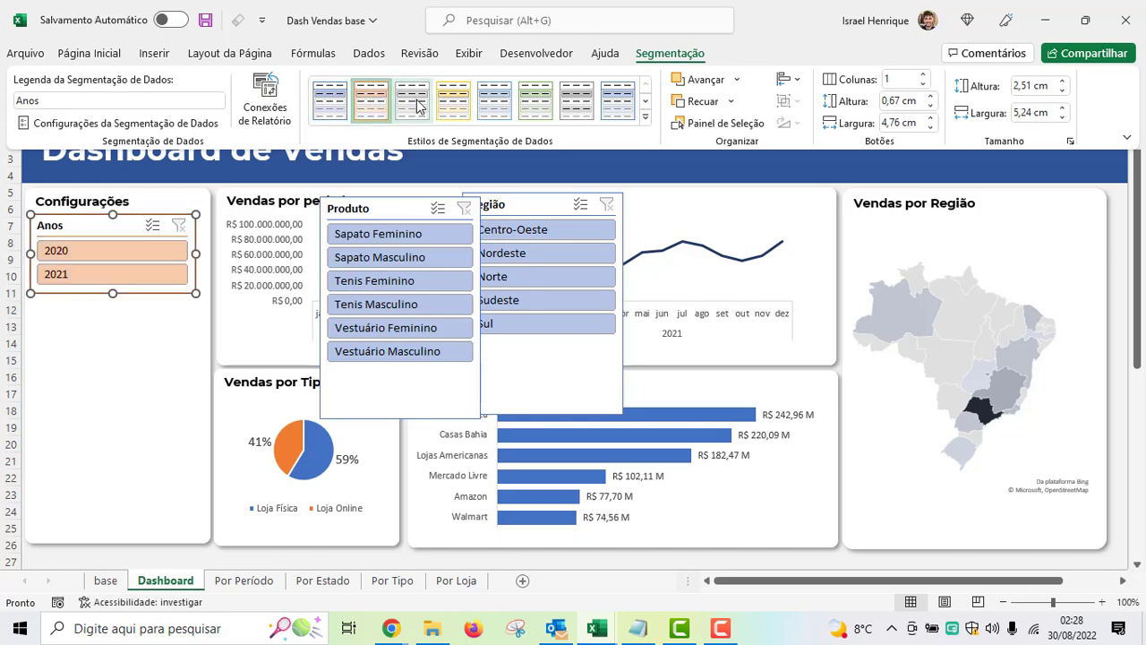
{"action": "left_click", "coordinate": [495, 100]}
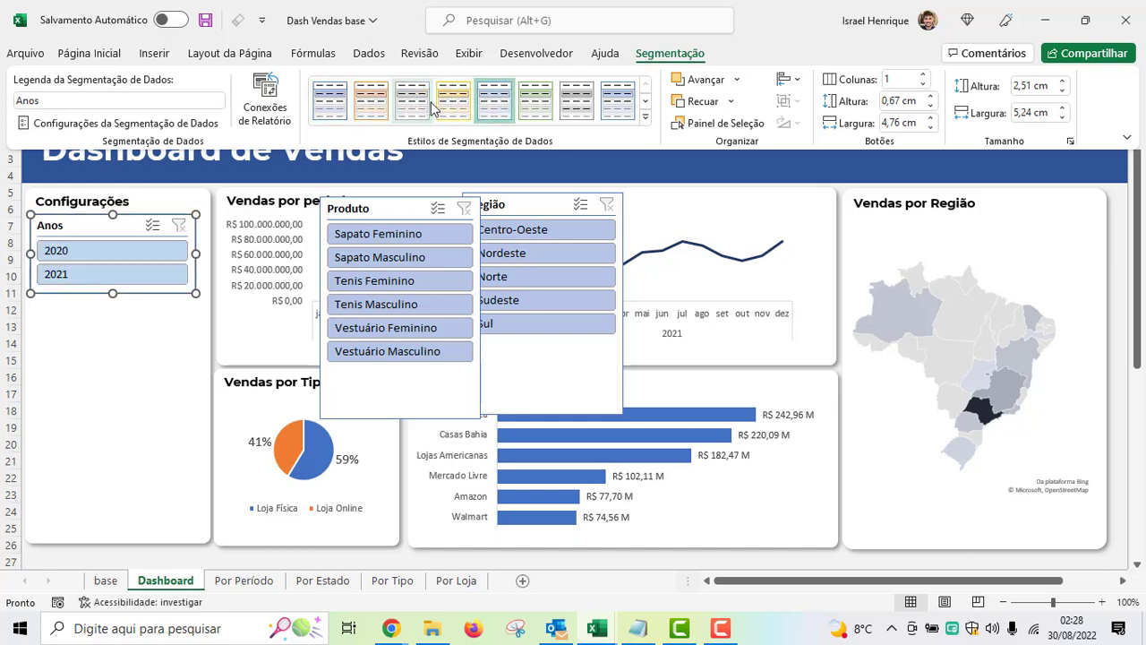
{"action": "left_click", "coordinate": [329, 110]}
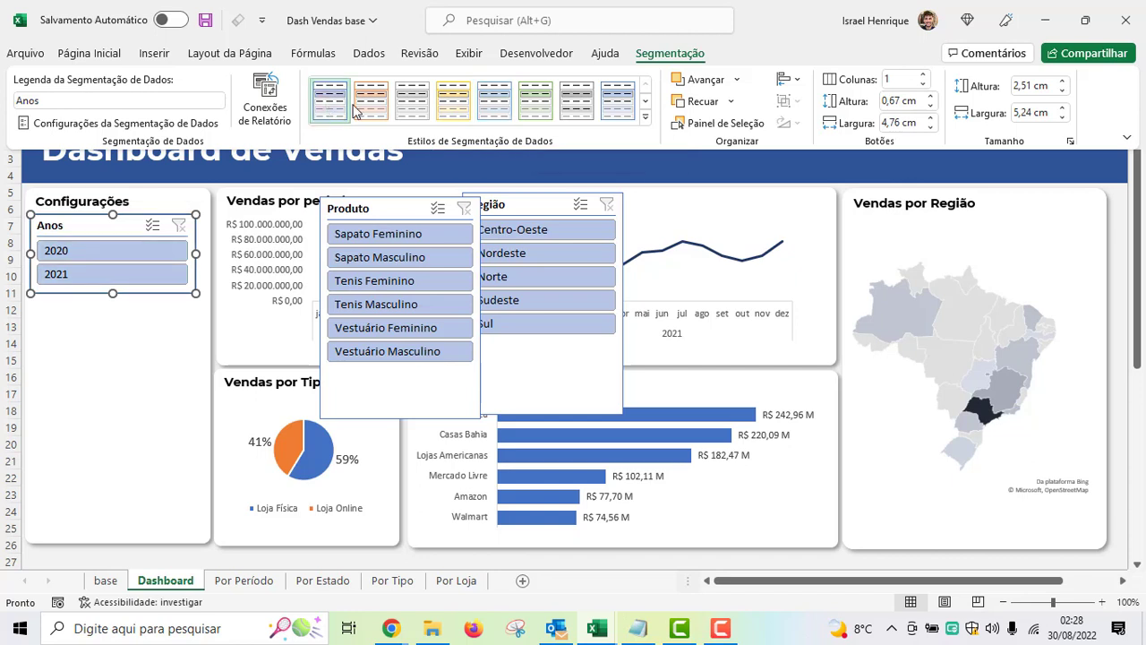
{"action": "left_click", "coordinate": [923, 76]}
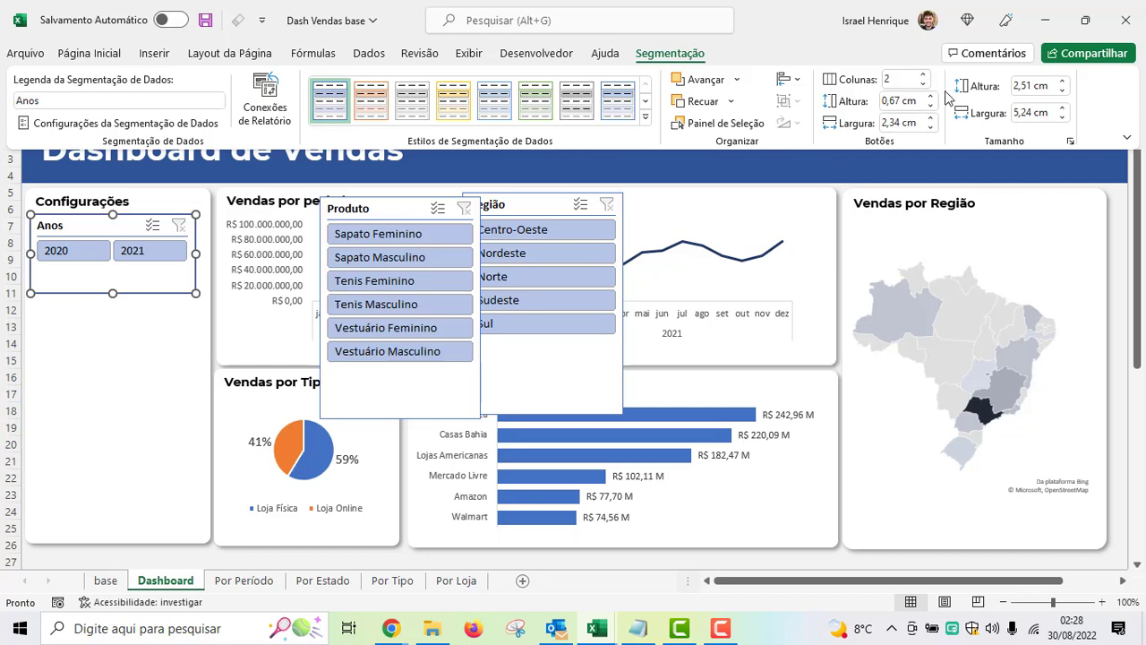
{"action": "key", "text": "ctrl+F1"}
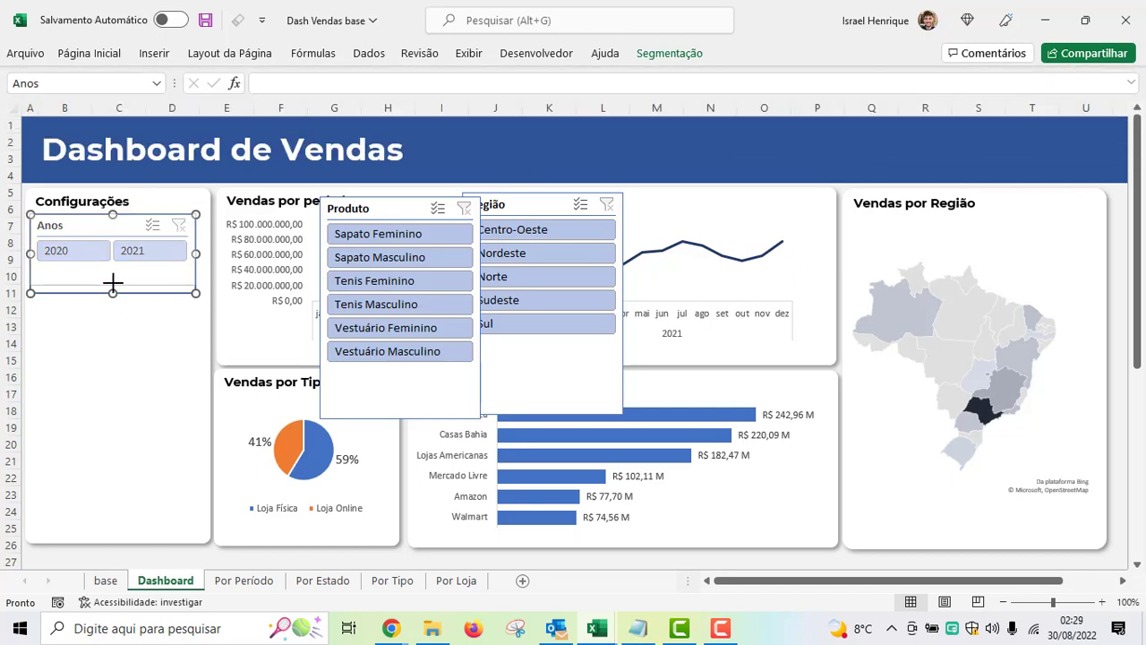
- Make the Anos slicer shorter and slightly wider, and move the Produto slicer aside
{"action": "left_click_drag", "start_coordinate": [113, 293], "coordinate": [112, 273]}
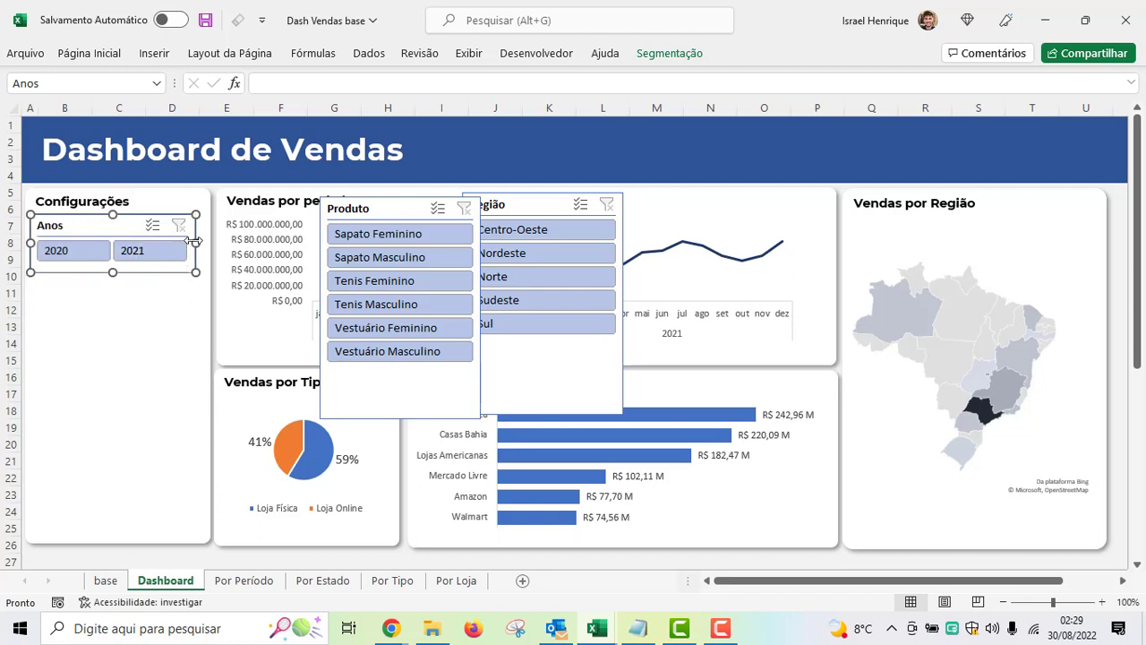
{"action": "left_click_drag", "start_coordinate": [194, 242], "coordinate": [204, 242]}
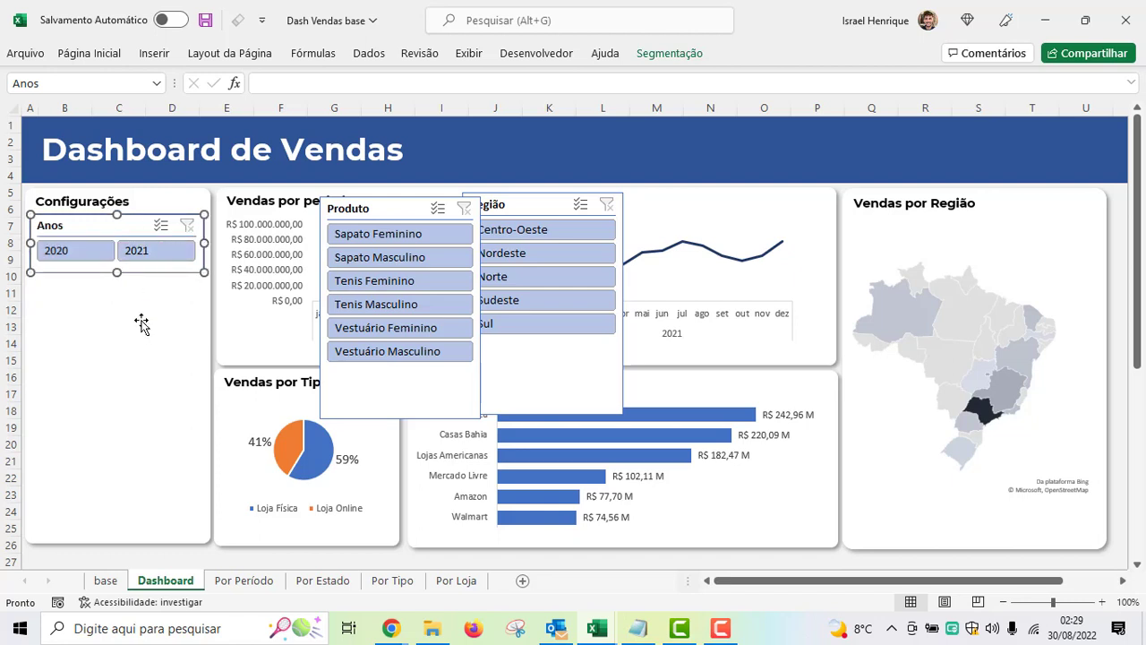
{"action": "left_click_drag", "start_coordinate": [397, 211], "coordinate": [814, 248]}
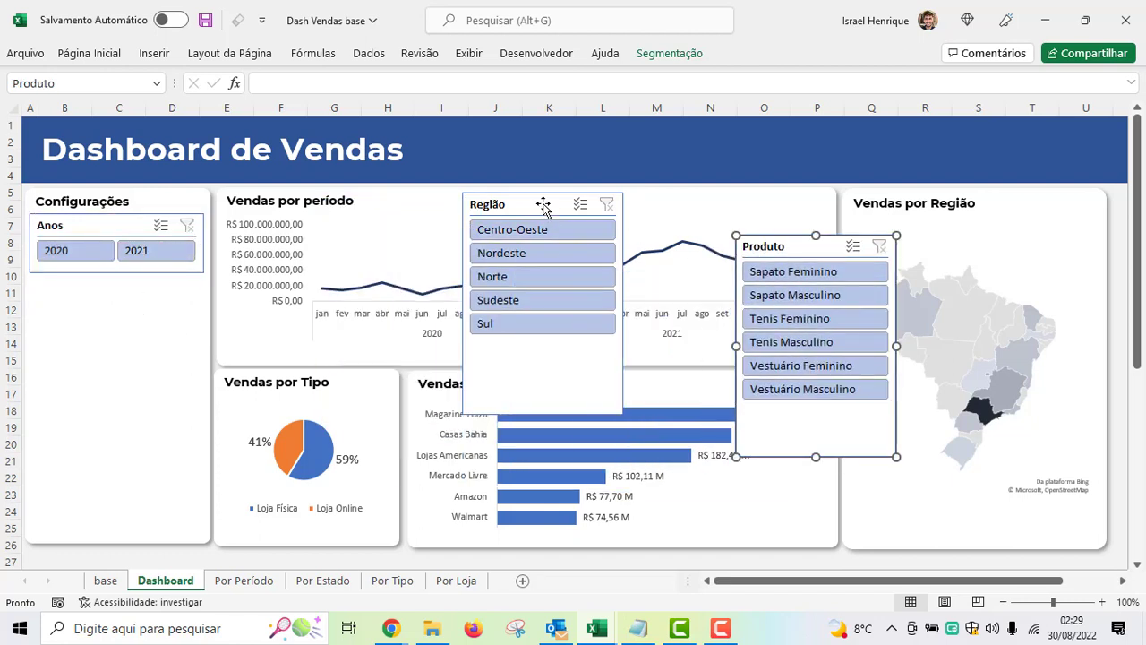
- Place the Região slicer under Anos, adjust its height, and set 2 columns
{"action": "left_click_drag", "start_coordinate": [544, 206], "coordinate": [109, 286]}
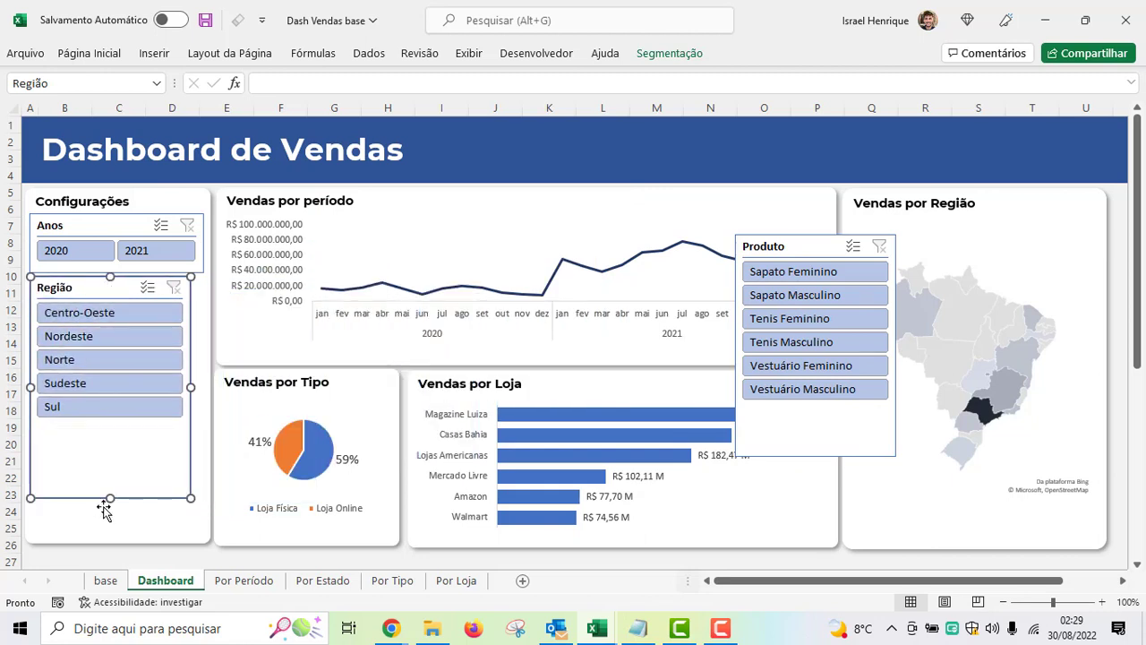
{"action": "left_click_drag", "start_coordinate": [111, 498], "coordinate": [110, 423]}
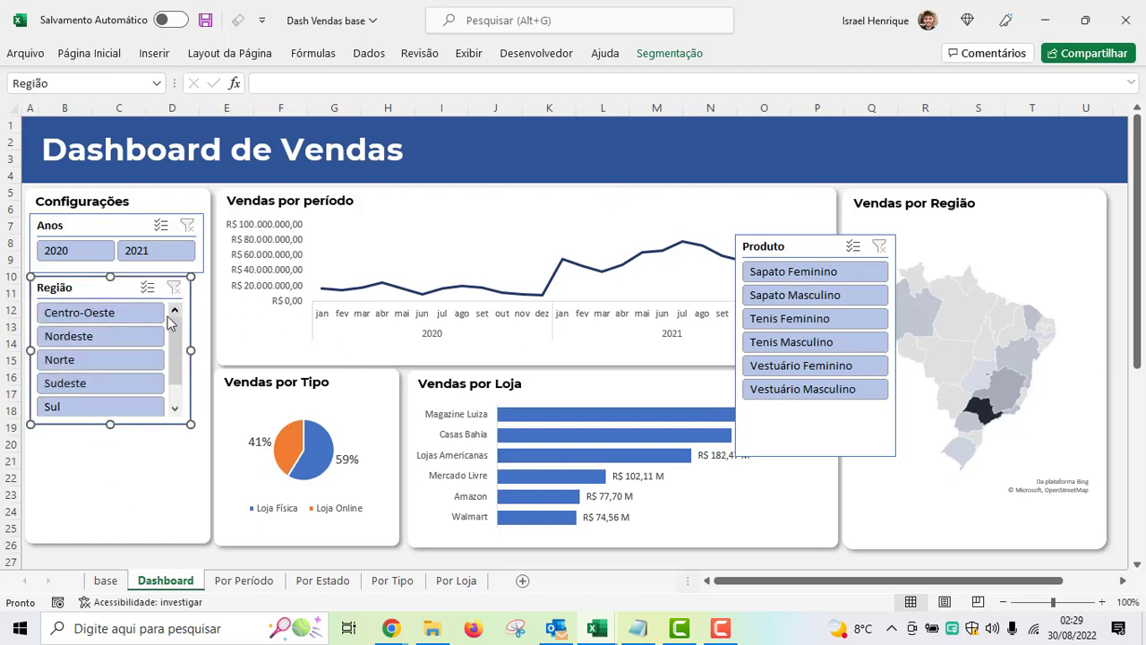
{"action": "left_click_drag", "start_coordinate": [110, 424], "coordinate": [111, 445]}
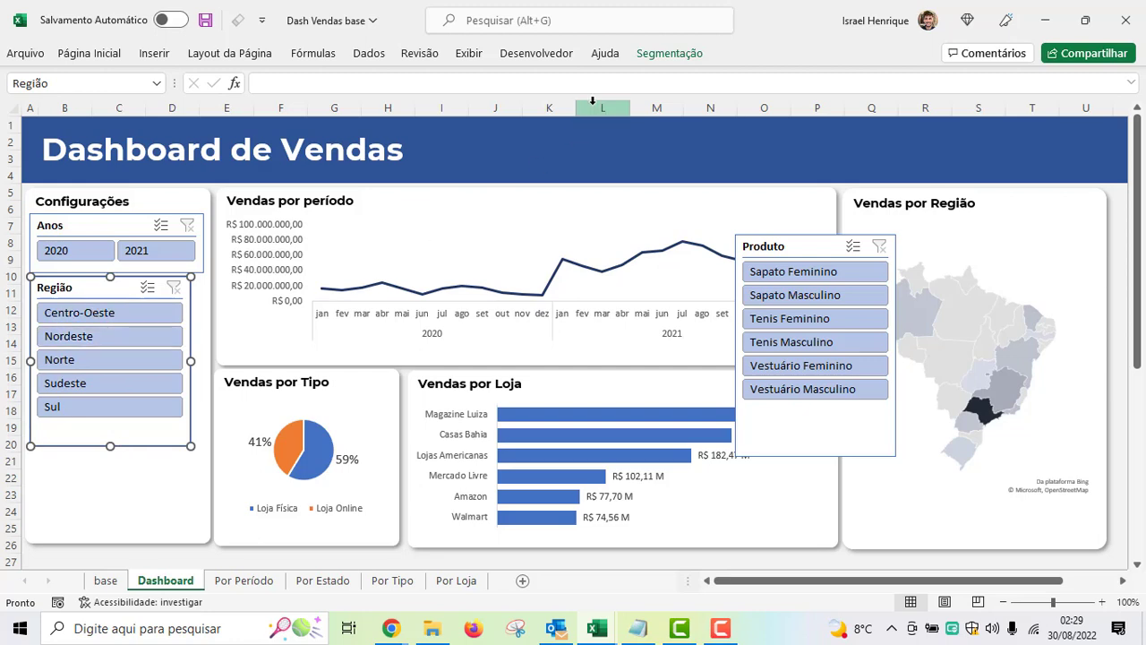
{"action": "left_click", "coordinate": [652, 59]}
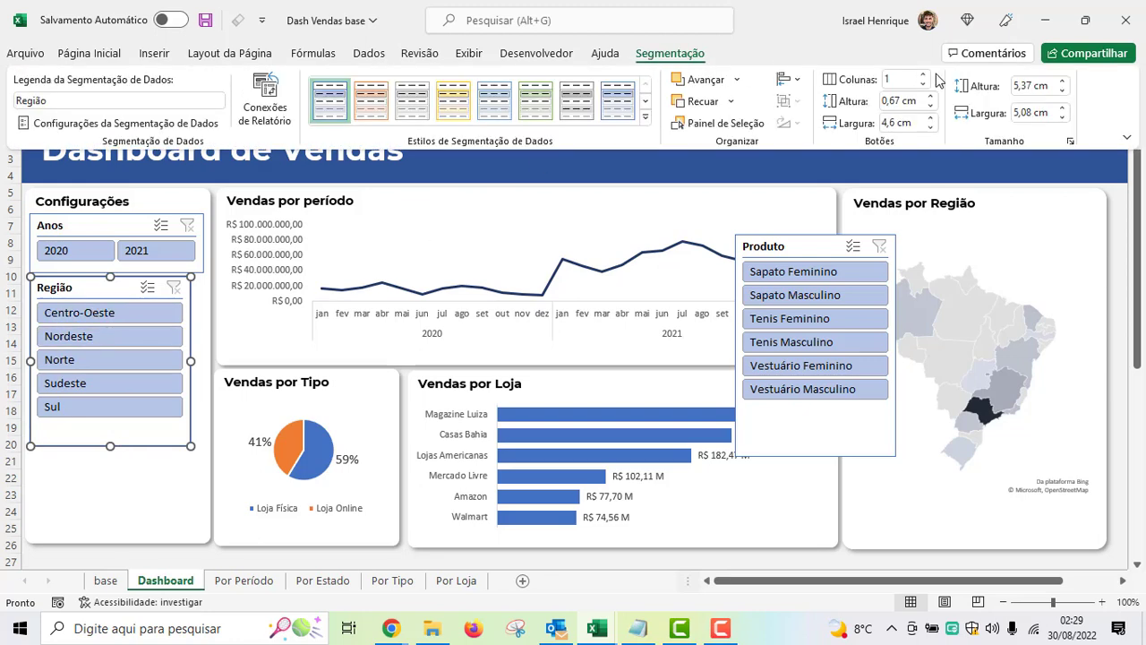
{"action": "left_click", "coordinate": [925, 75]}
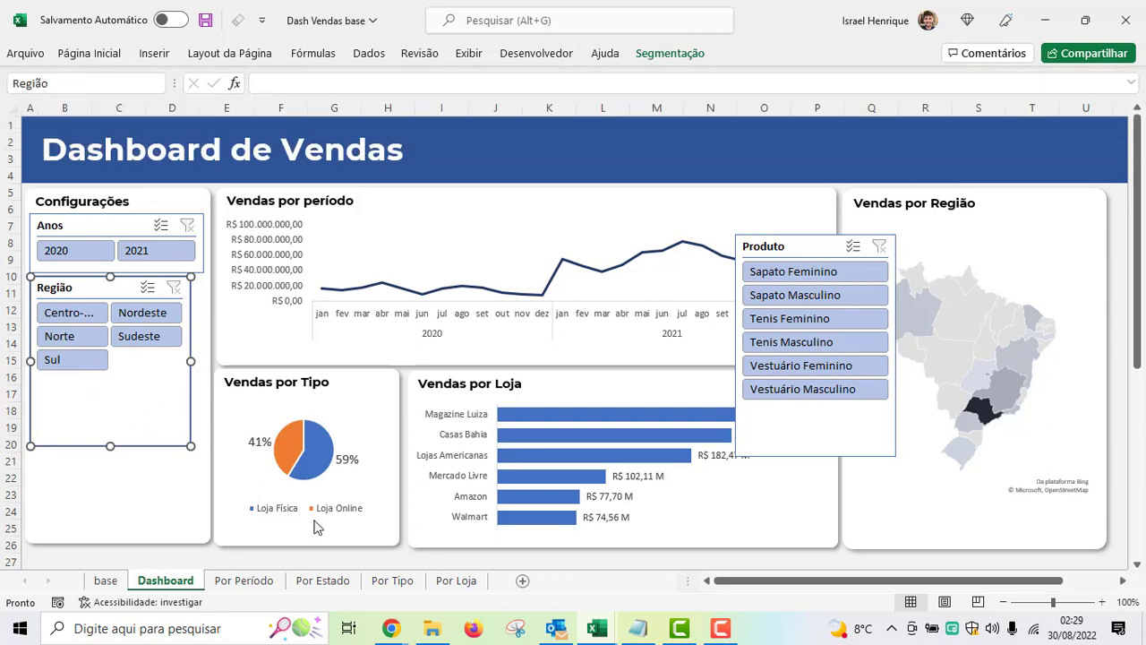
- Move the Produto slicer over the map at the top right
{"action": "left_click_drag", "start_coordinate": [777, 263], "coordinate": [540, 295]}
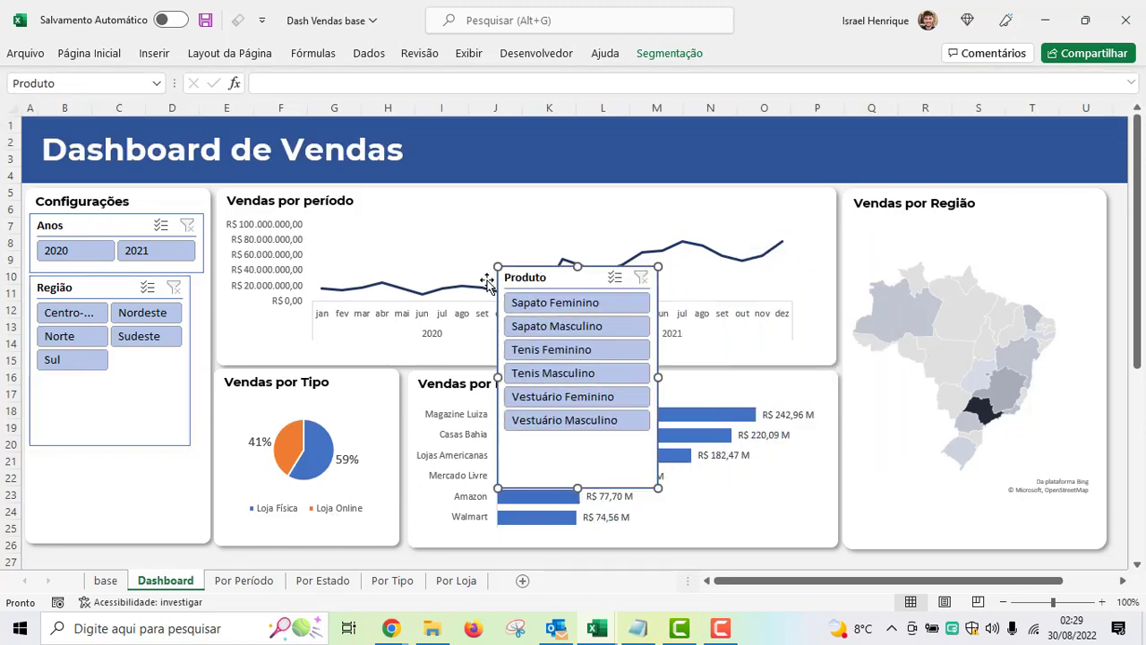
{"action": "left_click", "coordinate": [187, 197]}
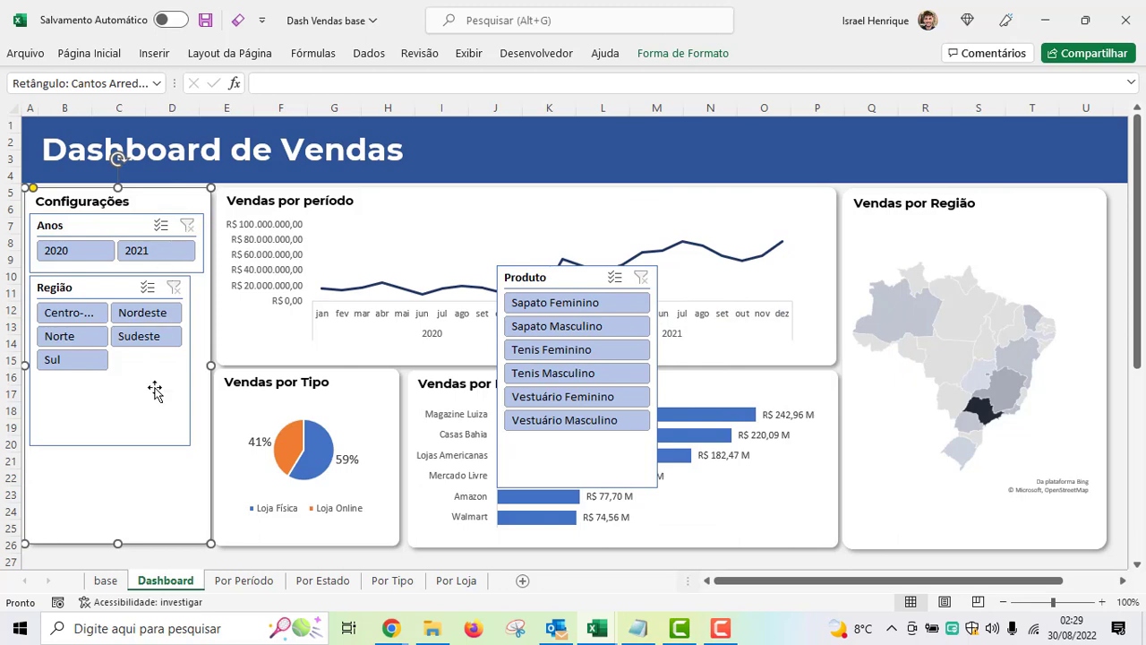
{"action": "mouse_move", "coordinate": [583, 281]}
{"action": "left_mouse_down"}
{"action": "mouse_move", "coordinate": [961, 205]}
{"action": "mouse_move", "coordinate": [1008, 236]}
{"action": "left_mouse_up"}
- Narrow the Vendas por período card, line chart and Vendas por Loja chart from the left; shift Vendas por Tipo right
{"action": "left_click", "coordinate": [533, 204]}
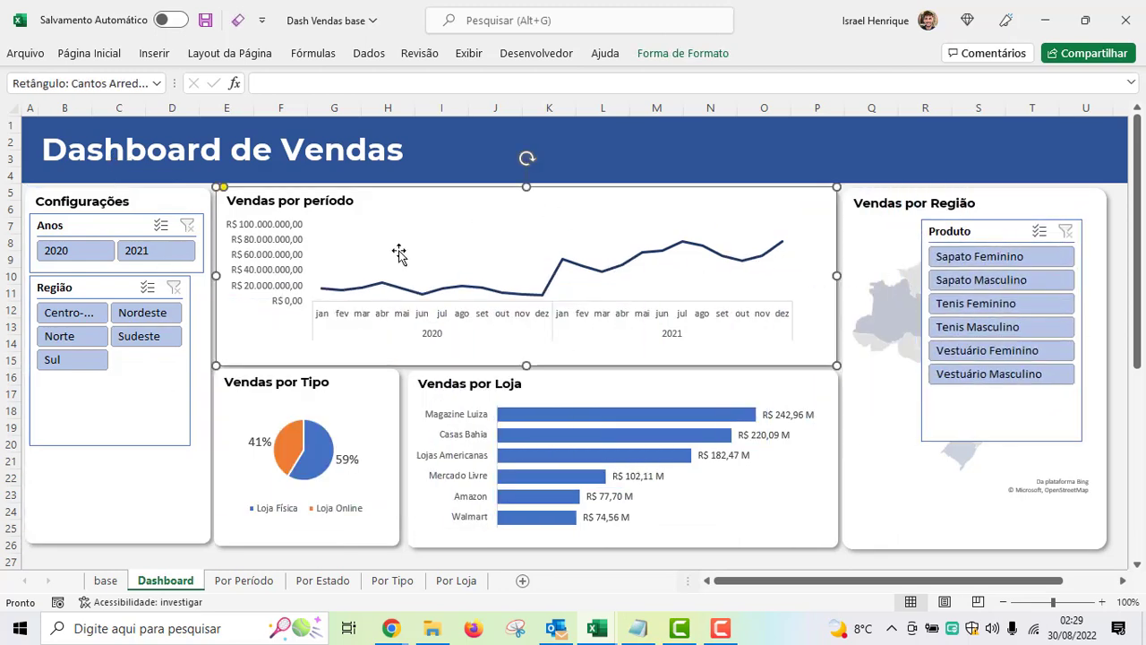
{"action": "left_click_drag", "start_coordinate": [216, 276], "coordinate": [249, 269]}
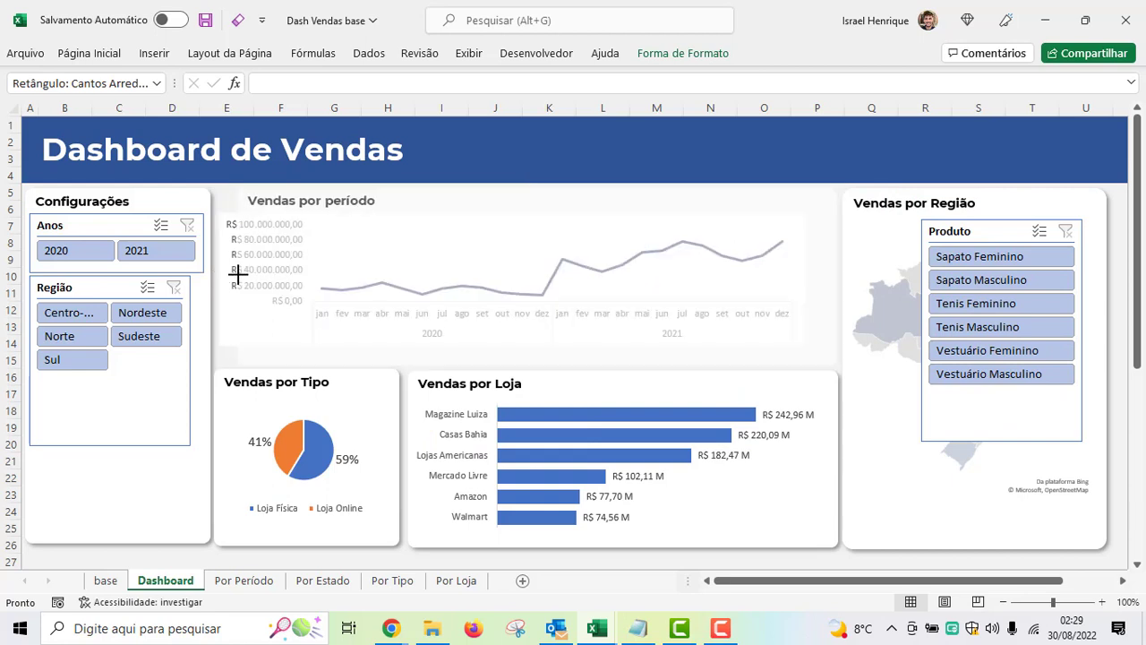
{"action": "left_click", "coordinate": [229, 298]}
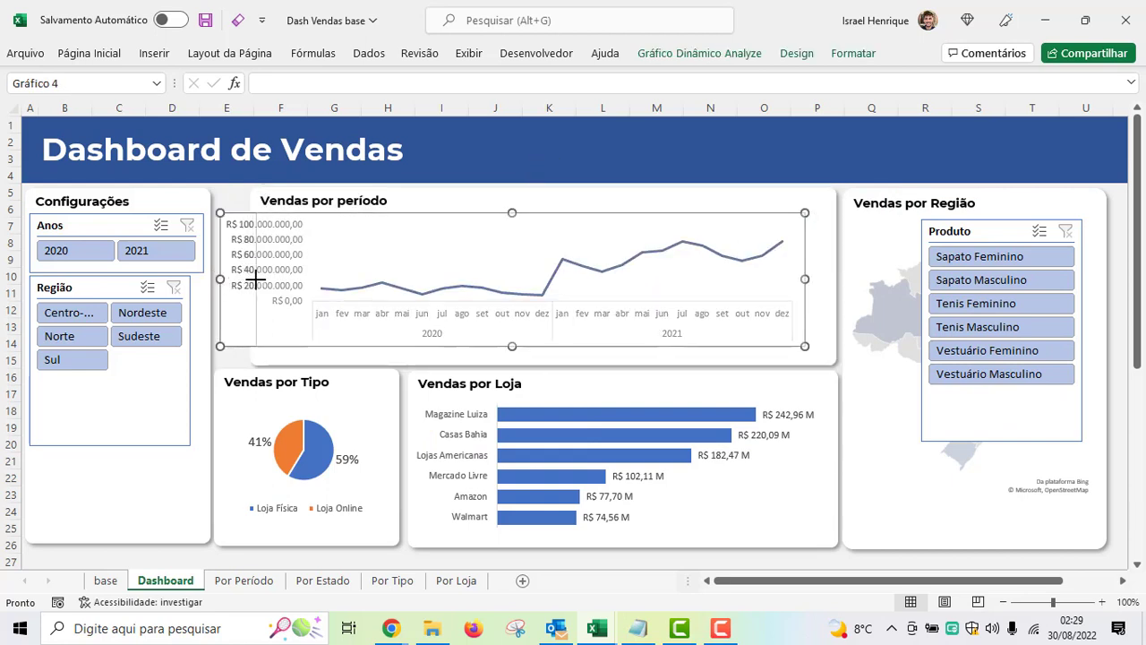
{"action": "left_click_drag", "start_coordinate": [221, 279], "coordinate": [257, 279]}
{"action": "left_click", "coordinate": [609, 524]}
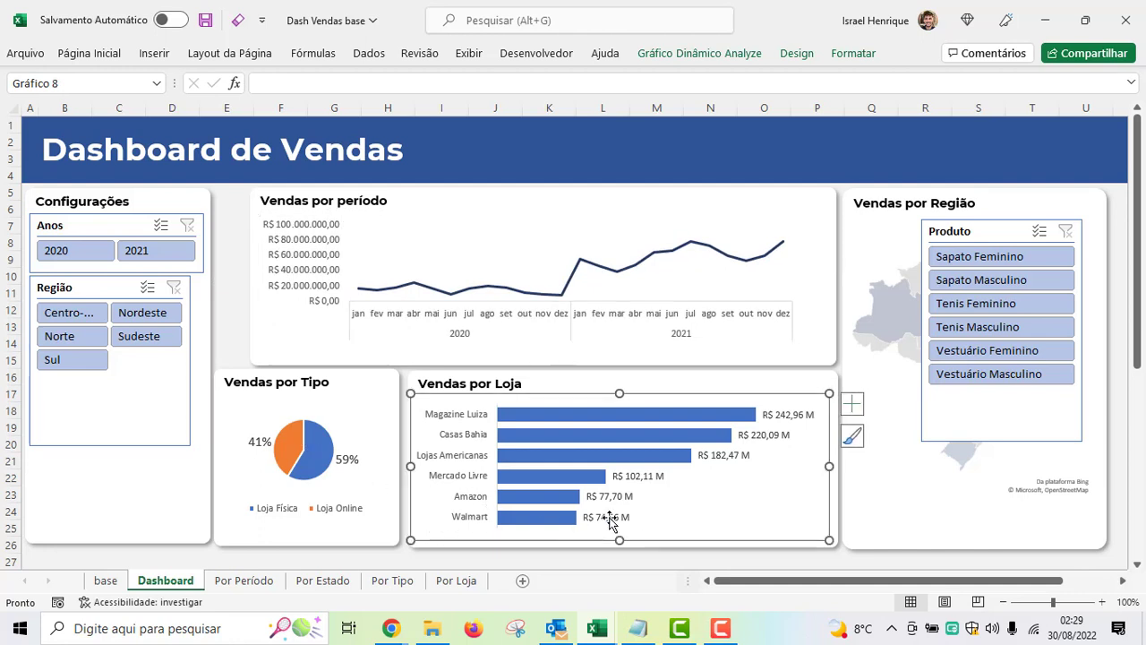
{"action": "left_click_drag", "start_coordinate": [414, 472], "coordinate": [443, 459]}
{"action": "left_click", "coordinate": [410, 459]}
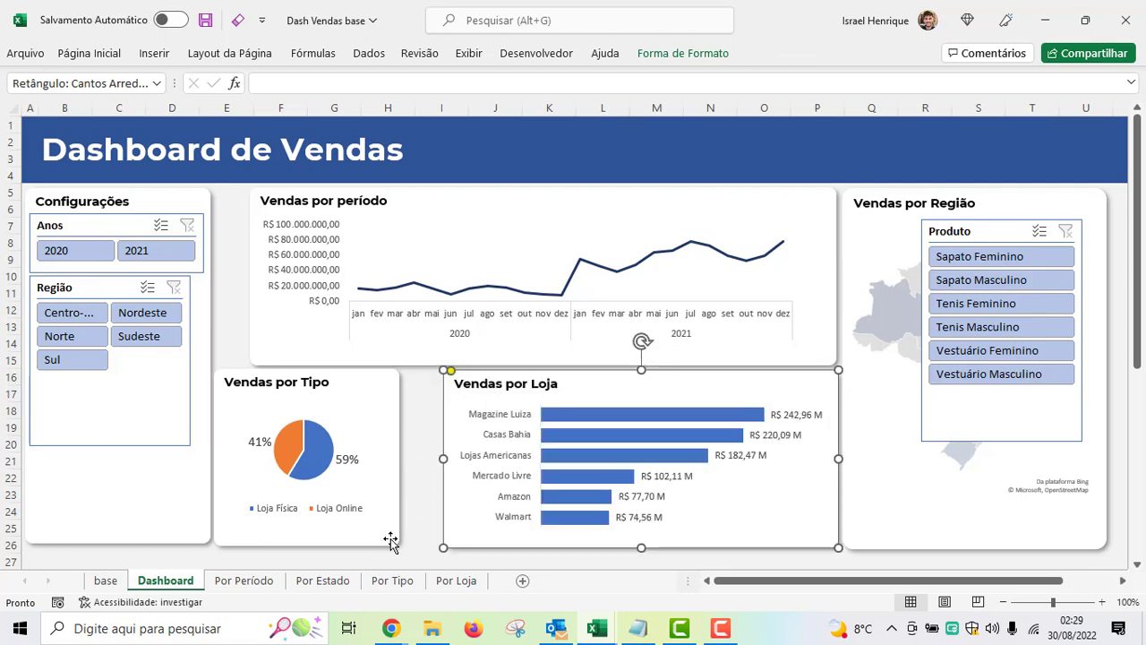
{"action": "left_click_drag", "start_coordinate": [391, 540], "coordinate": [430, 535]}
- Shift the Vendas por Tipo pie chart and its legend right within the card
{"action": "left_click", "coordinate": [239, 498]}
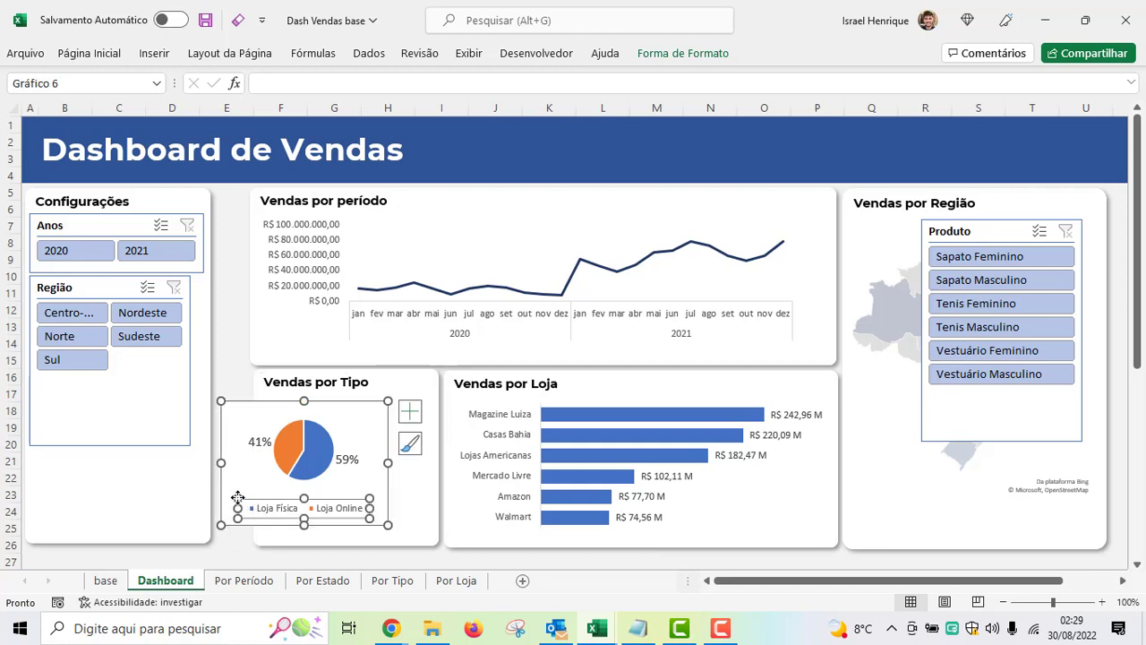
{"action": "left_click_drag", "start_coordinate": [238, 498], "coordinate": [252, 498]}
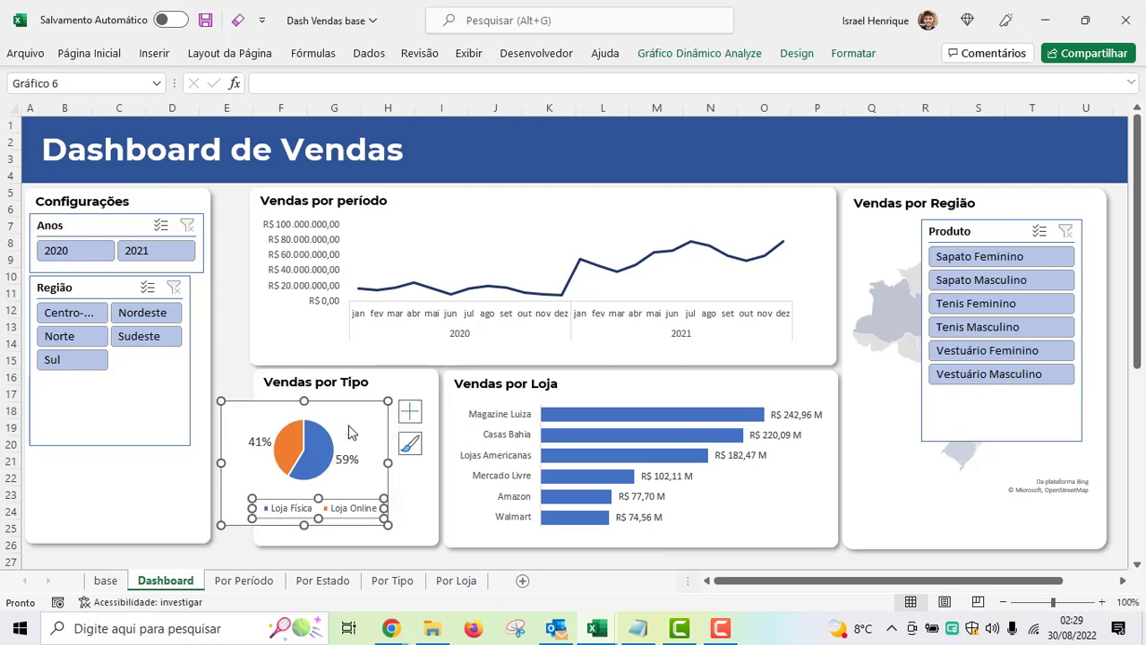
{"action": "left_click_drag", "start_coordinate": [345, 401], "coordinate": [382, 406]}
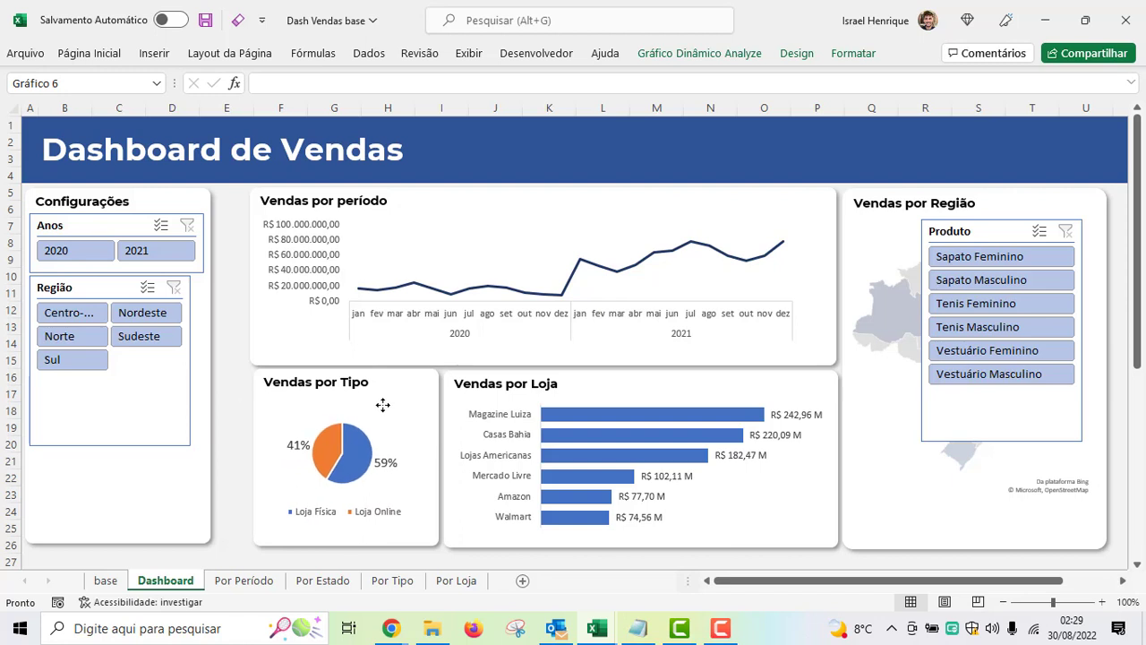
{"action": "left_click", "coordinate": [382, 404]}
- Widen the Configurações panel and the Região and Anos slicers to the right
{"action": "left_click", "coordinate": [211, 329]}
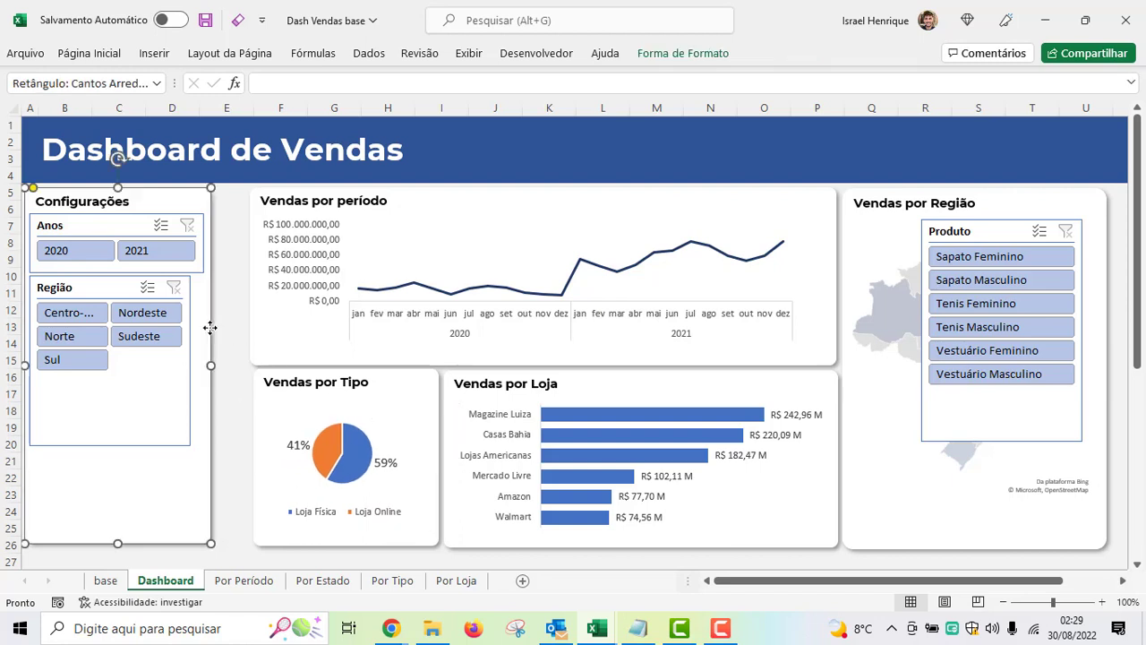
{"action": "left_click_drag", "start_coordinate": [211, 364], "coordinate": [239, 366]}
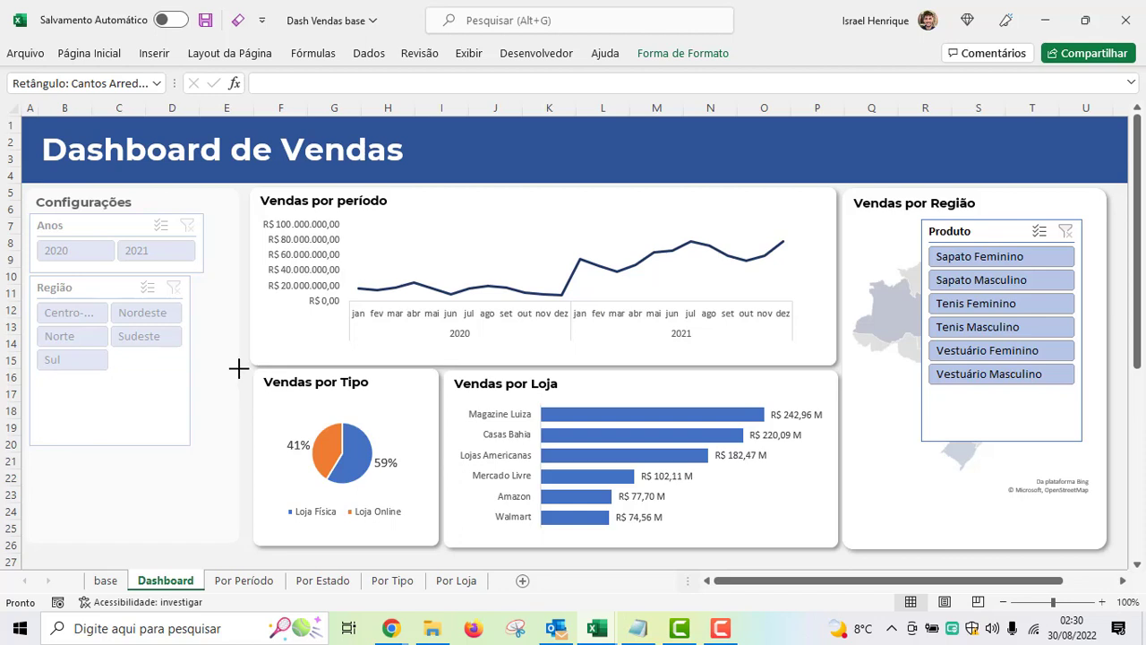
{"action": "left_click", "coordinate": [187, 334]}
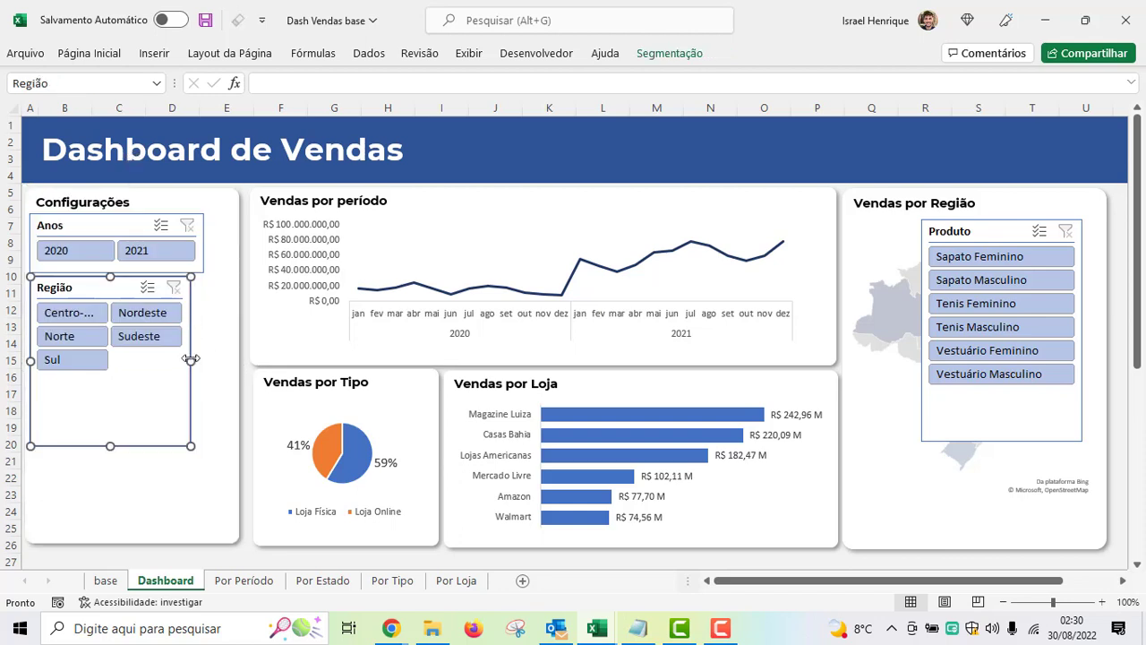
{"action": "left_click_drag", "start_coordinate": [191, 360], "coordinate": [229, 361]}
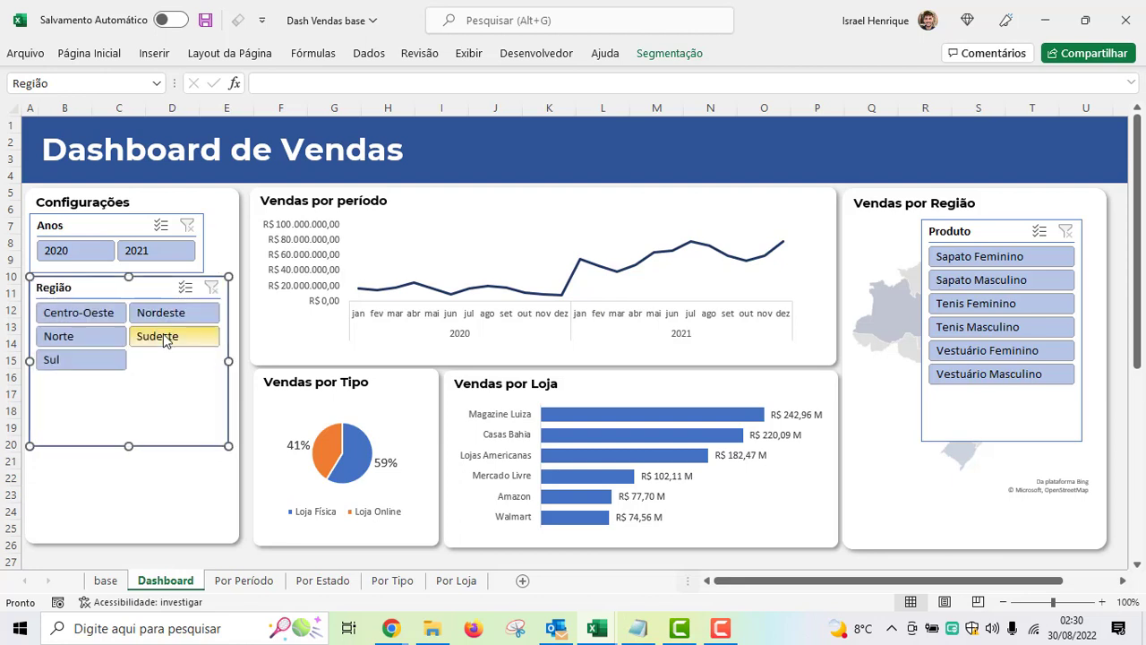
{"action": "left_click", "coordinate": [204, 264]}
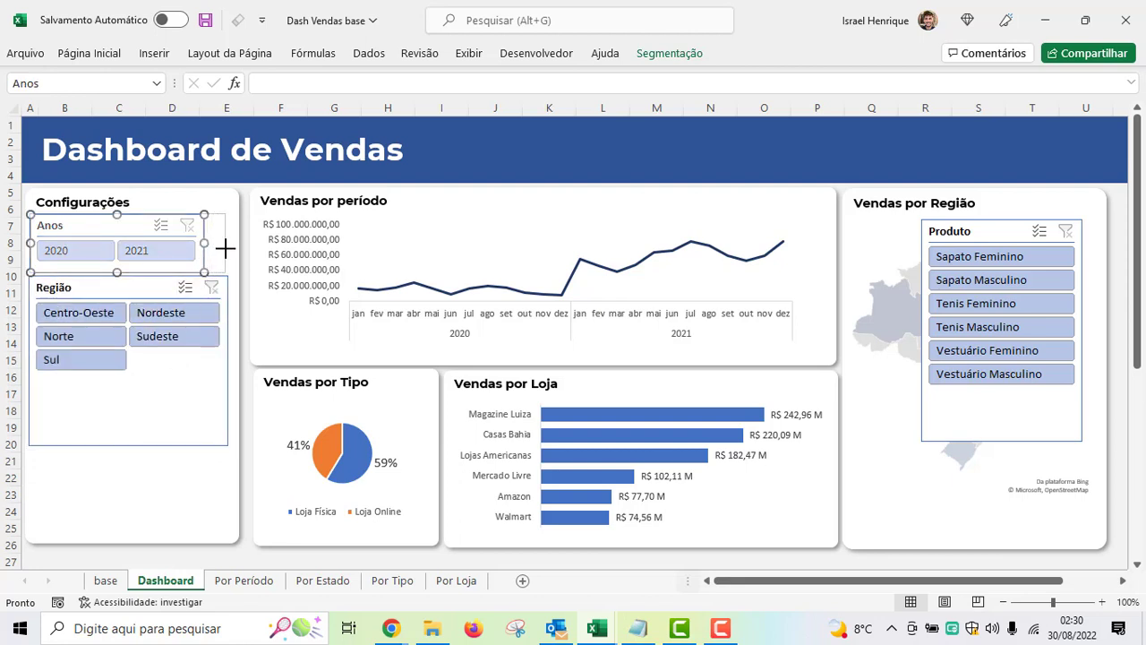
{"action": "left_click_drag", "start_coordinate": [225, 249], "coordinate": [225, 249]}
- Shorten the Região slicer from the bottom and widen Anos slightly more to match
{"action": "left_click", "coordinate": [159, 512]}
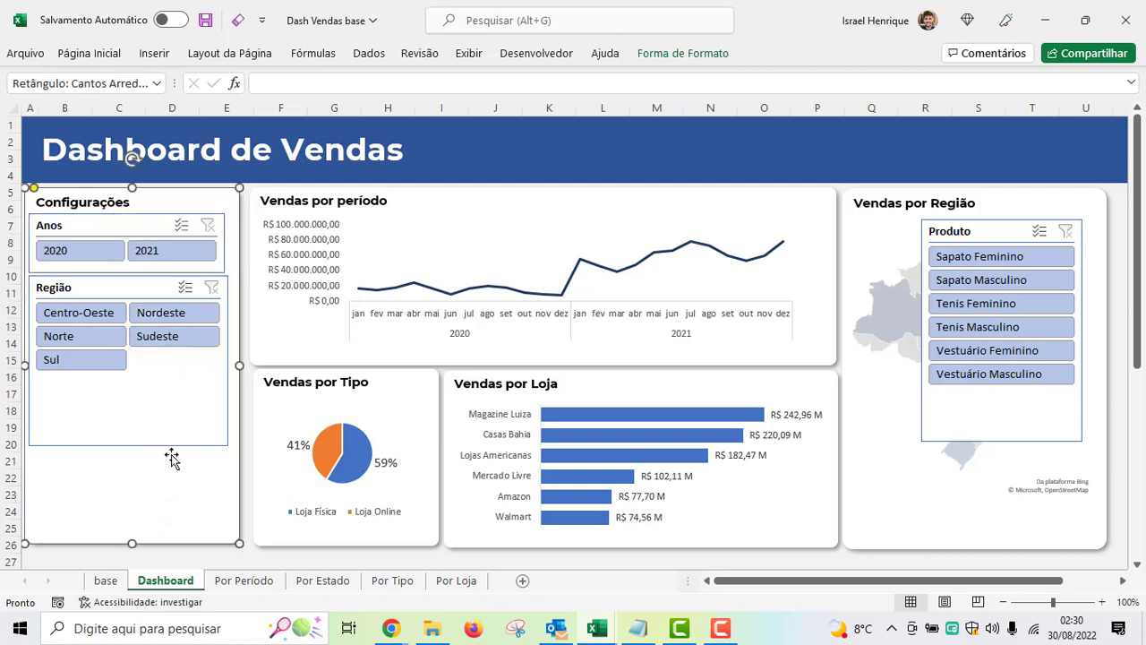
{"action": "left_click", "coordinate": [162, 447]}
{"action": "left_click_drag", "start_coordinate": [130, 445], "coordinate": [148, 377]}
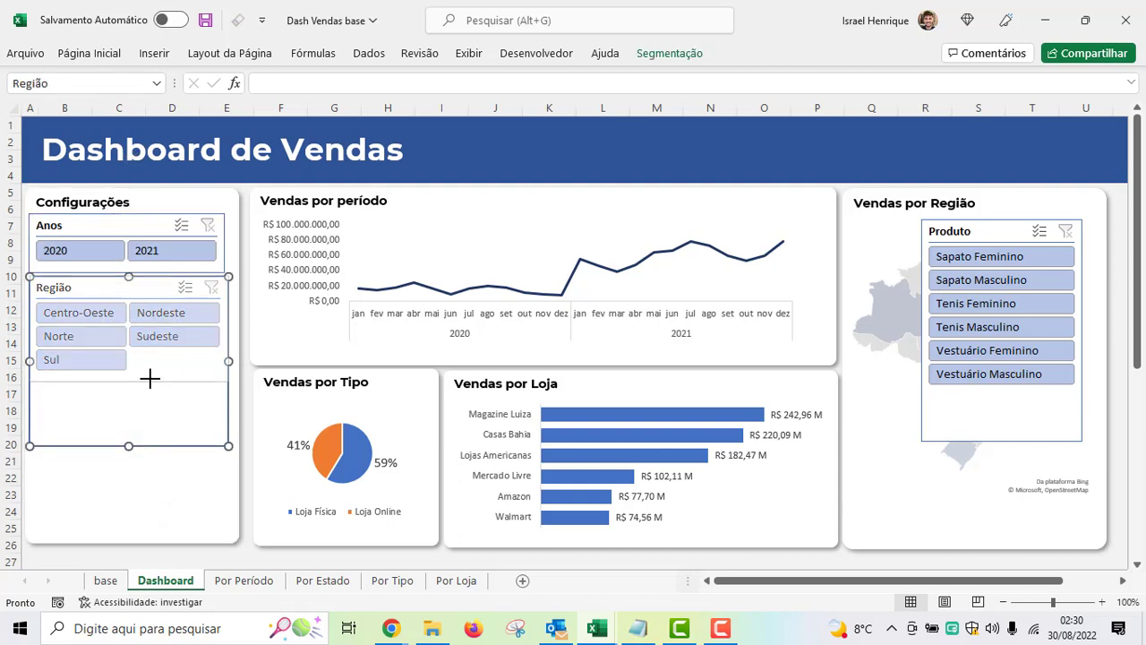
{"action": "left_click", "coordinate": [228, 257]}
{"action": "left_click", "coordinate": [223, 244]}
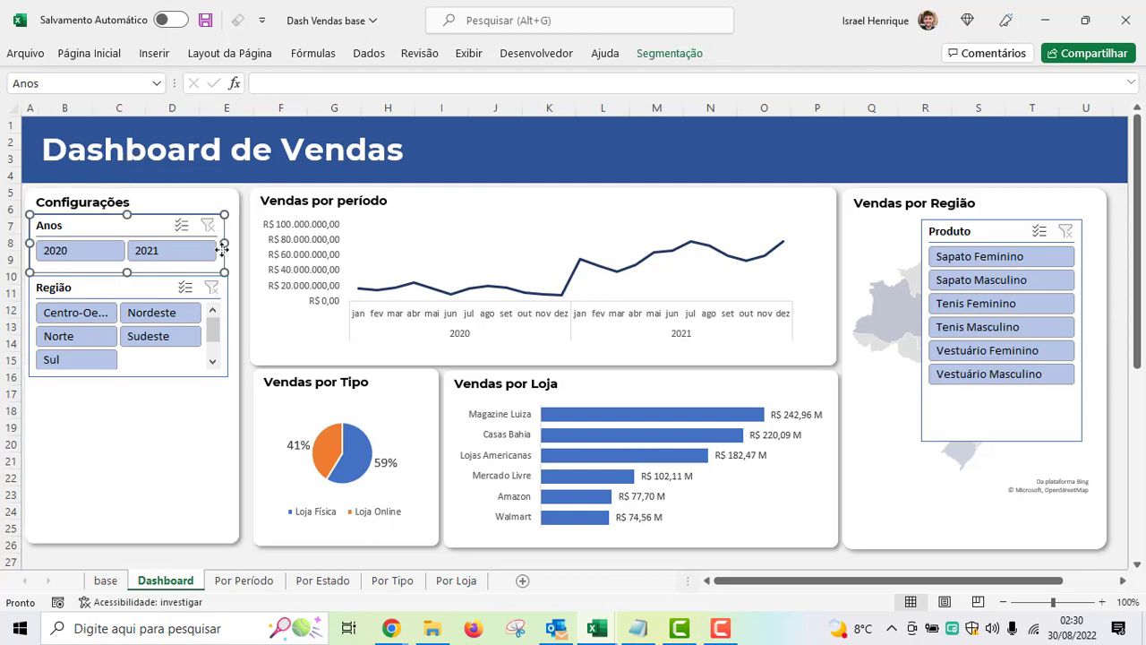
{"action": "left_click_drag", "start_coordinate": [227, 242], "coordinate": [230, 255]}
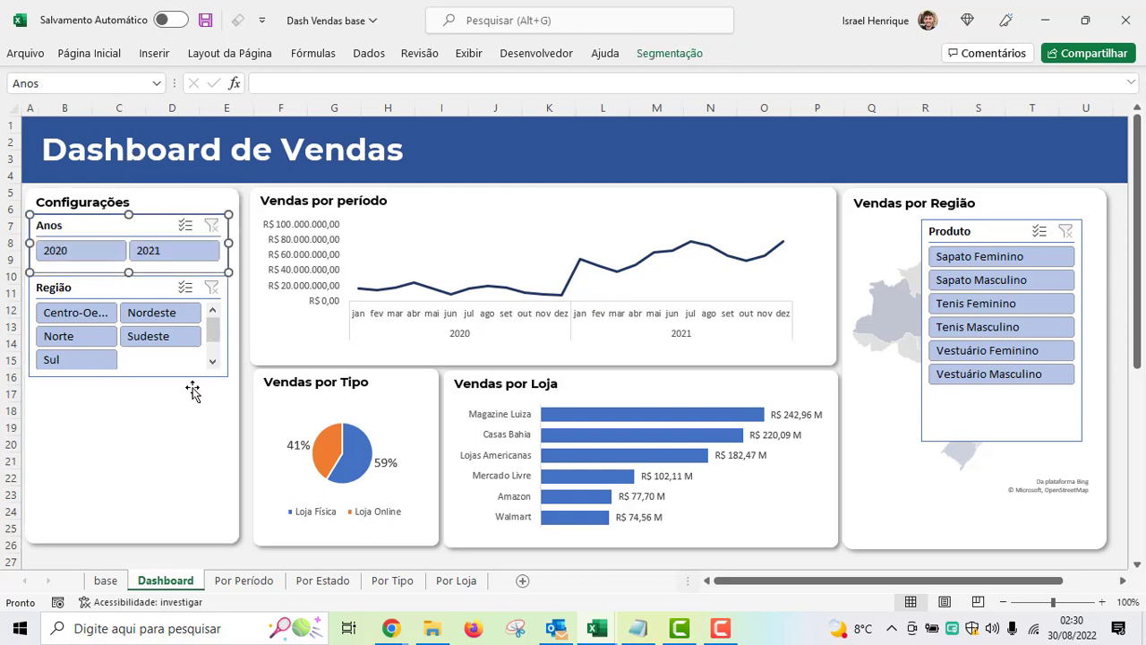
{"action": "left_click", "coordinate": [143, 376]}
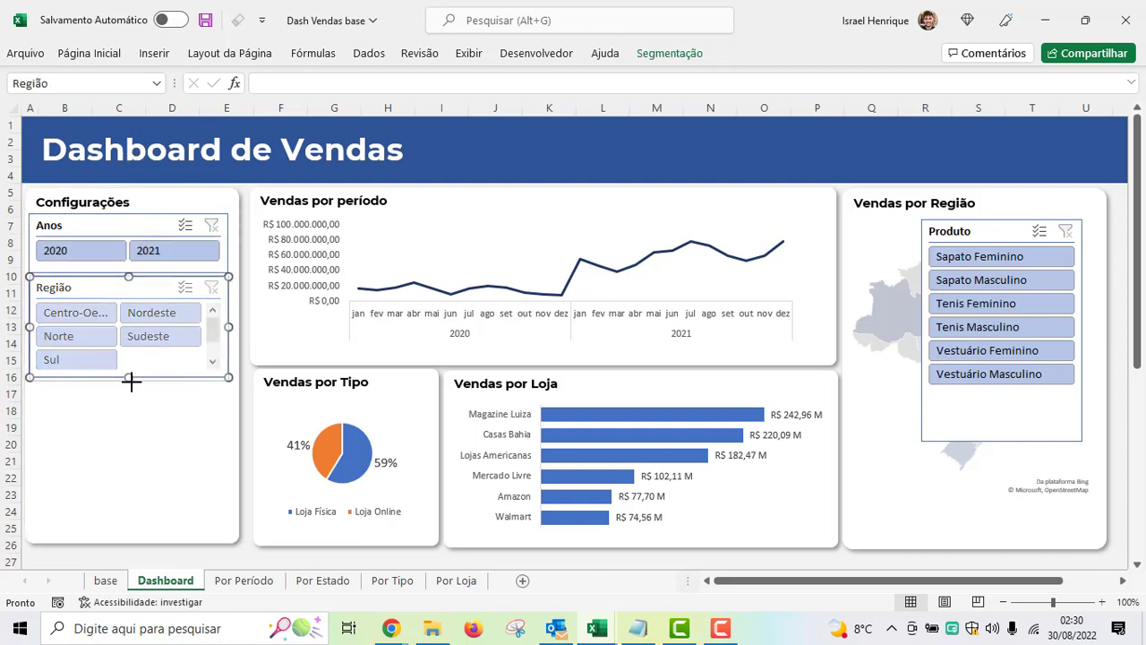
{"action": "left_click_drag", "start_coordinate": [131, 383], "coordinate": [130, 384]}
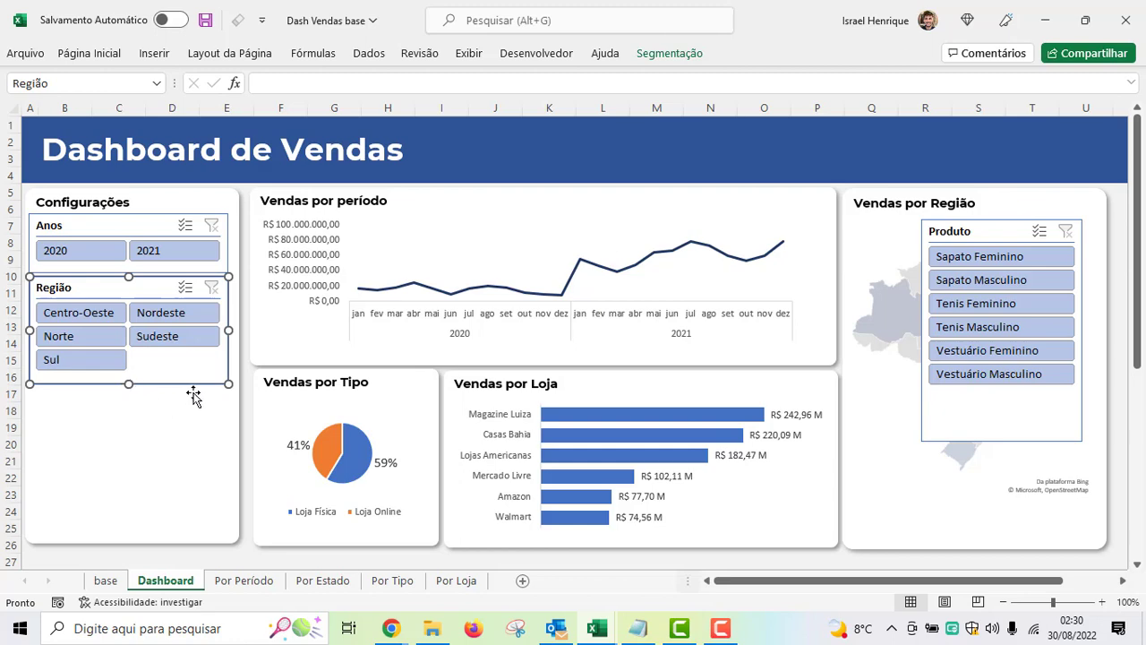
- Move the Produto slicer off the map into the panel below Região, shorten it, and extend the panel down
{"action": "left_click", "coordinate": [263, 555]}
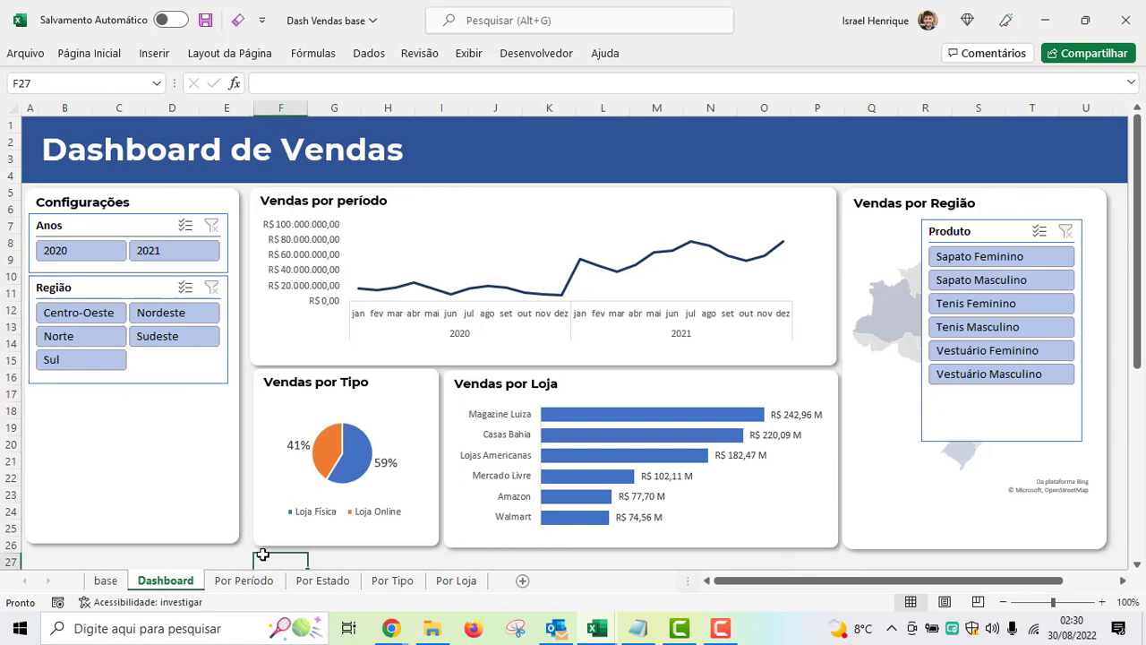
{"action": "left_click_drag", "start_coordinate": [985, 230], "coordinate": [93, 395]}
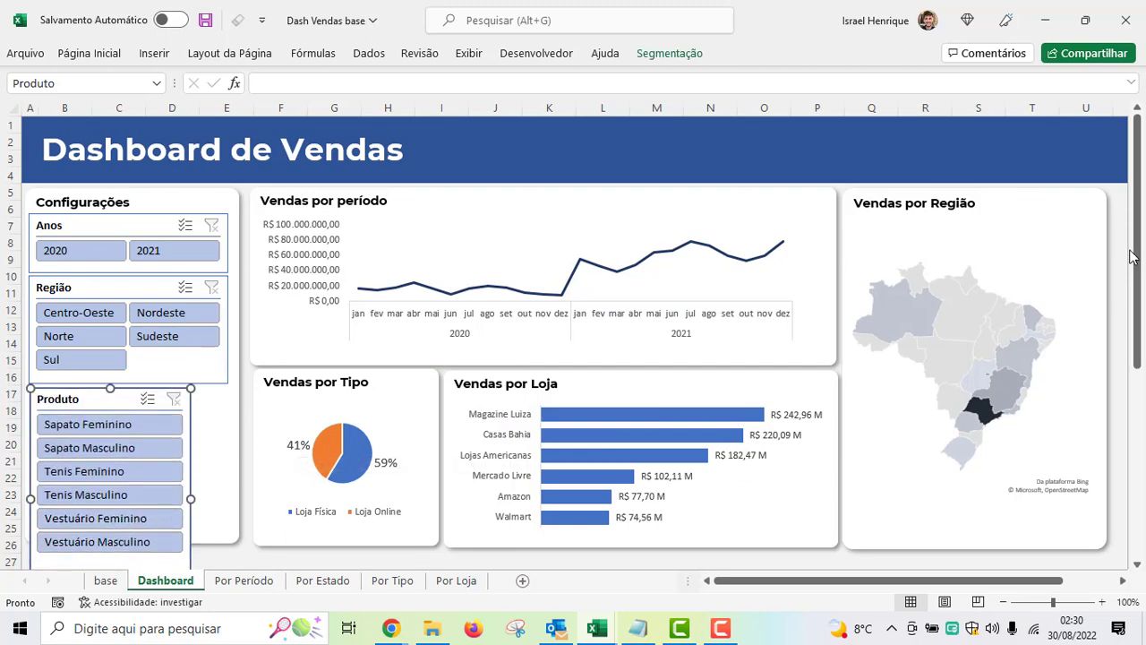
{"action": "left_click_drag", "start_coordinate": [1141, 270], "coordinate": [1140, 317]}
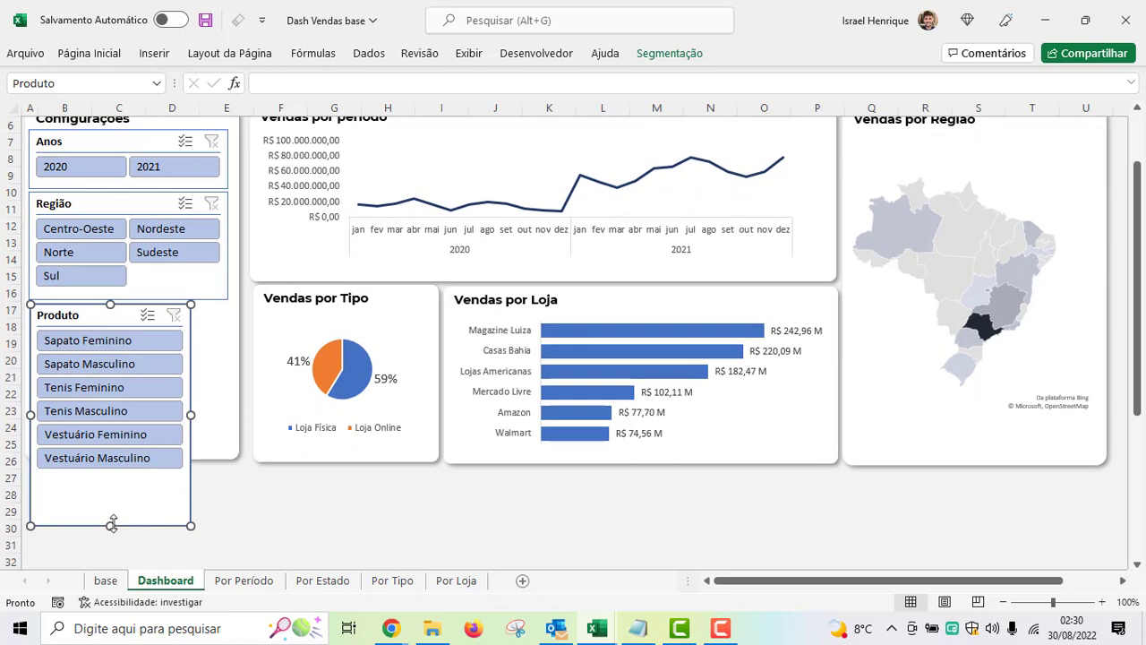
{"action": "left_click_drag", "start_coordinate": [112, 524], "coordinate": [112, 502]}
{"action": "left_click", "coordinate": [204, 431]}
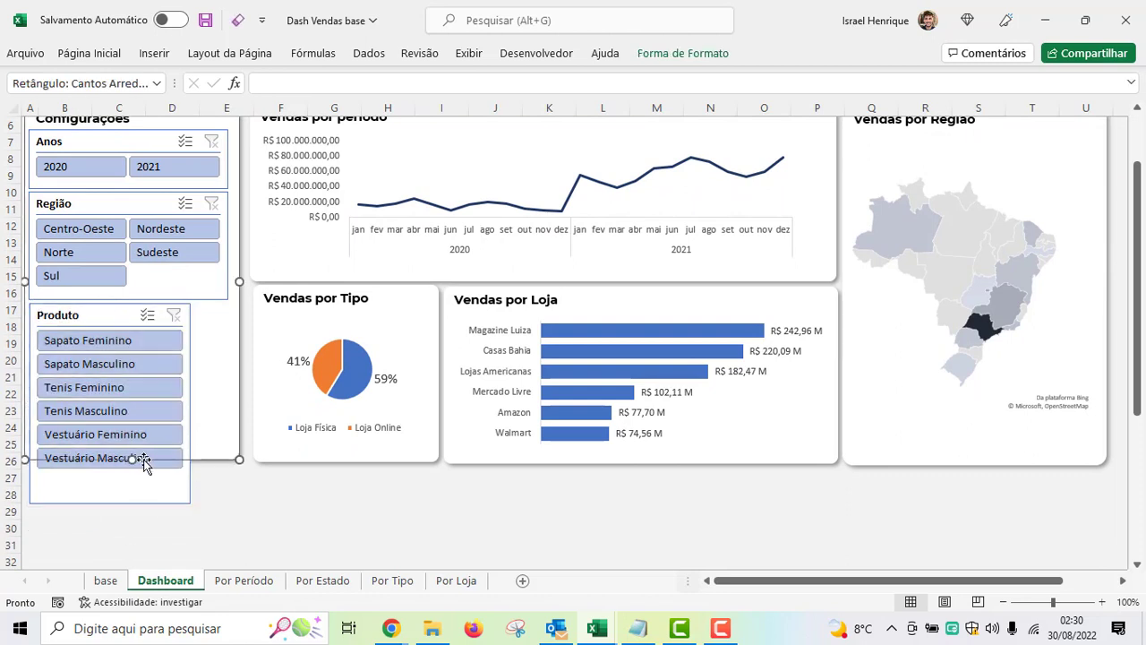
{"action": "mouse_move", "coordinate": [132, 459]}
{"action": "left_mouse_down"}
{"action": "mouse_move", "coordinate": [131, 510]}
{"action": "mouse_move", "coordinate": [113, 476]}
{"action": "left_mouse_up"}
- Widen the Produto slicer to match the others and trim the Configurações panel's height
{"action": "left_click", "coordinate": [121, 499]}
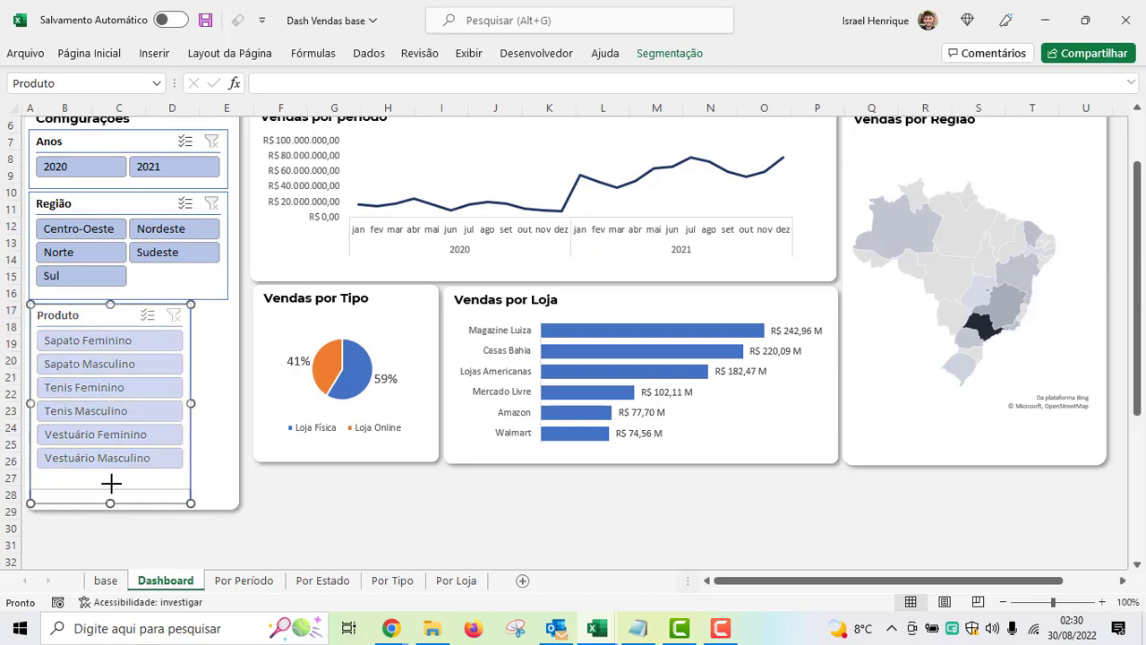
{"action": "left_click", "coordinate": [281, 529]}
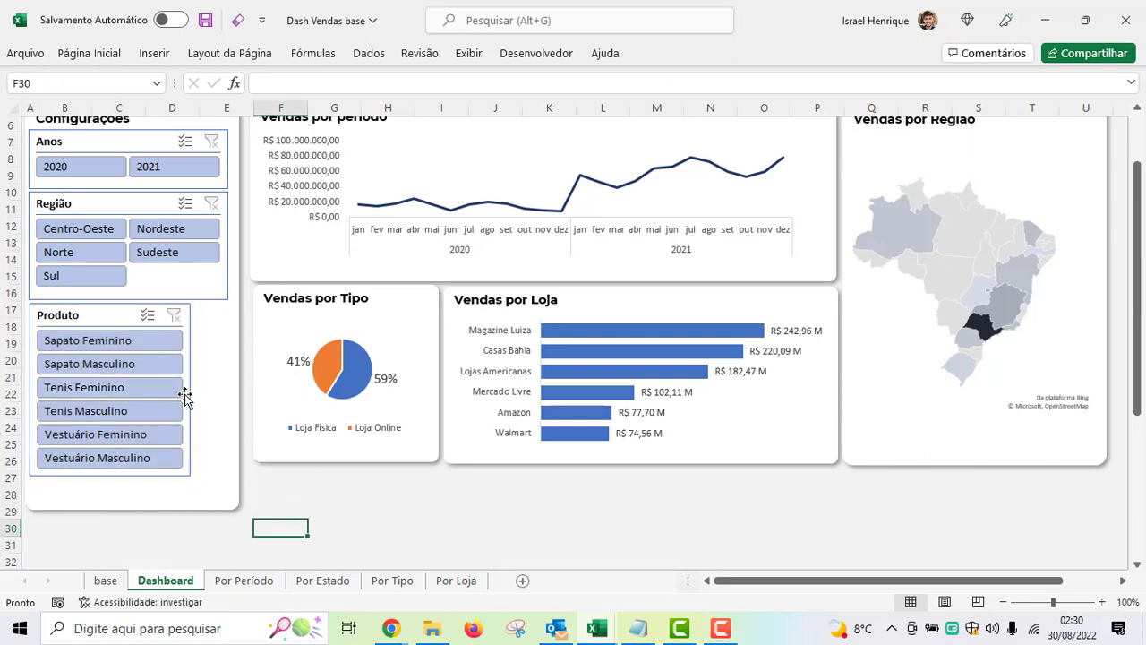
{"action": "left_click", "coordinate": [190, 390]}
{"action": "left_click_drag", "start_coordinate": [190, 391], "coordinate": [226, 390]}
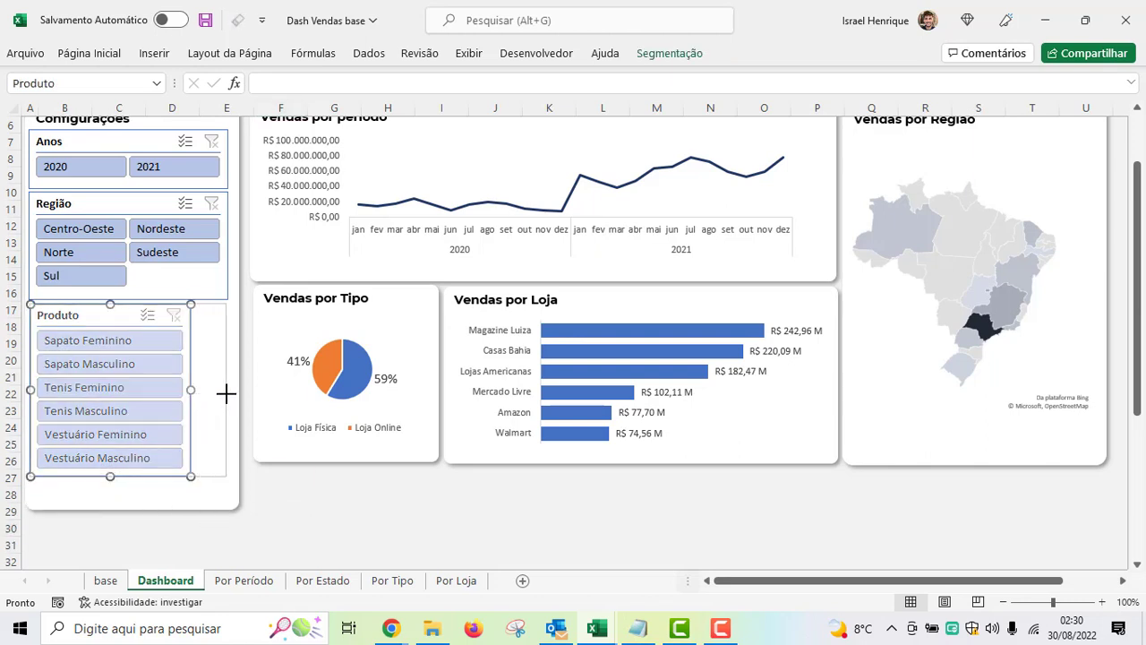
{"action": "left_click", "coordinate": [109, 508]}
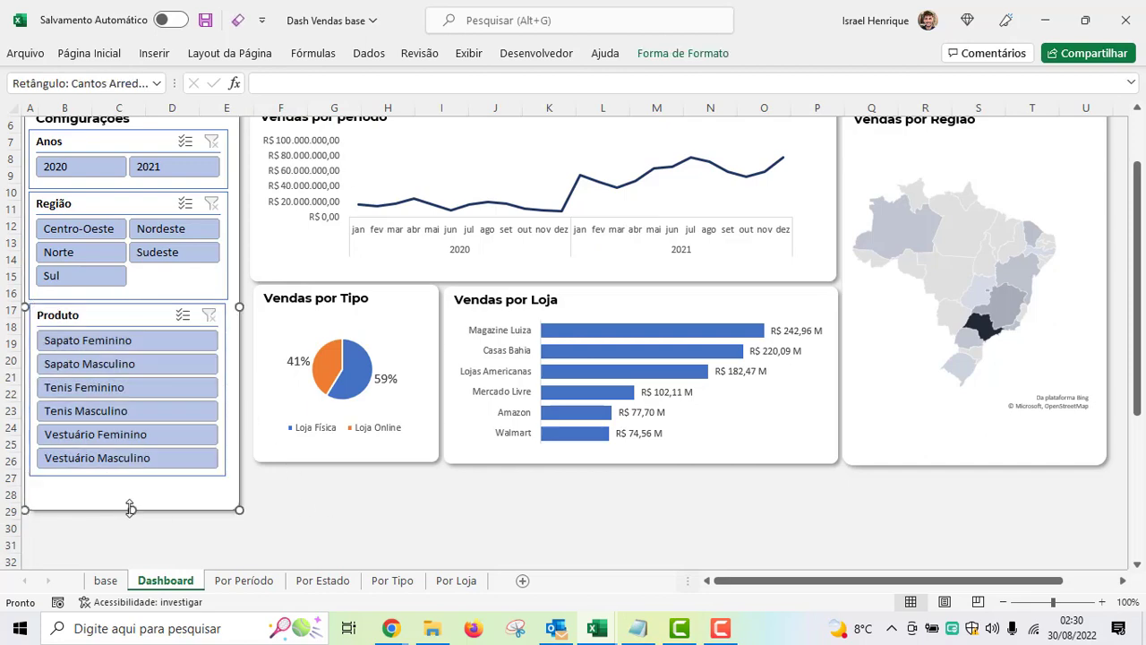
{"action": "left_click_drag", "start_coordinate": [130, 508], "coordinate": [131, 492]}
{"action": "scroll", "coordinate": [297, 524], "scroll_direction": "up", "scroll_amount": 2}
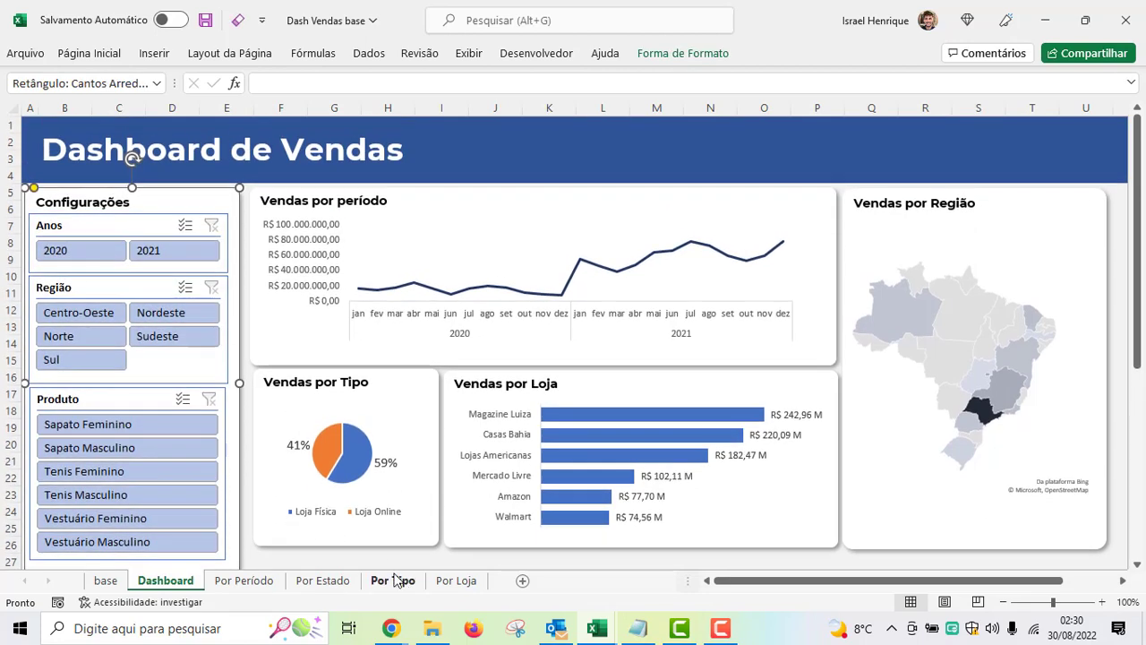
{"action": "left_click", "coordinate": [399, 561]}
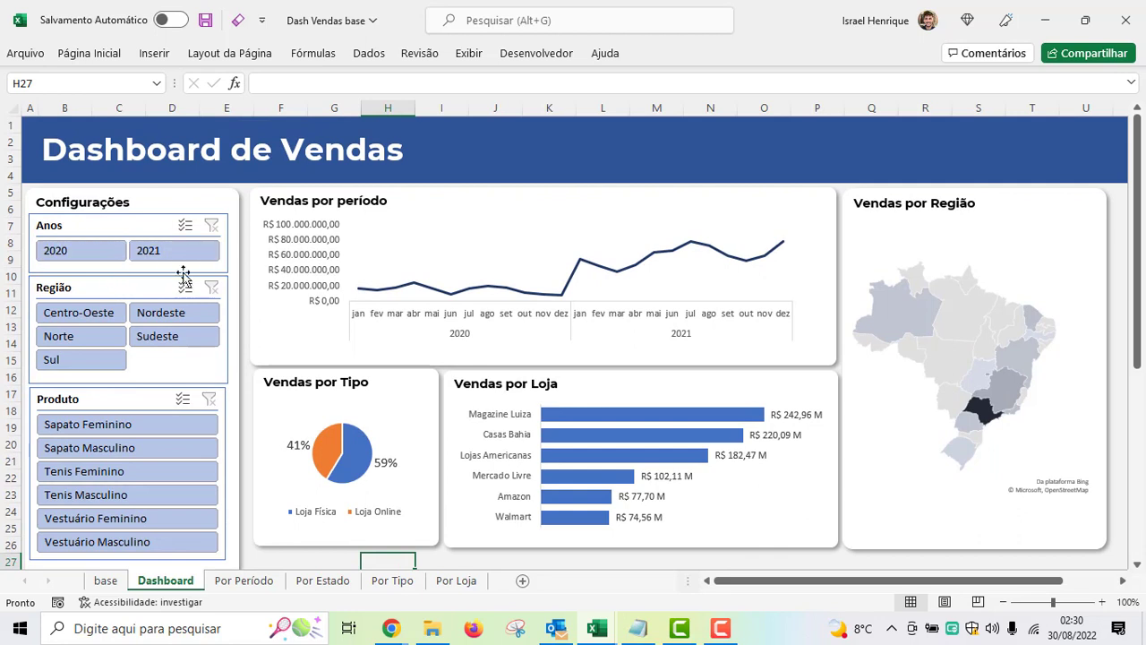
- Nudge the Vendas por período card and its line chart two steps left each
{"action": "left_click", "coordinate": [303, 190]}
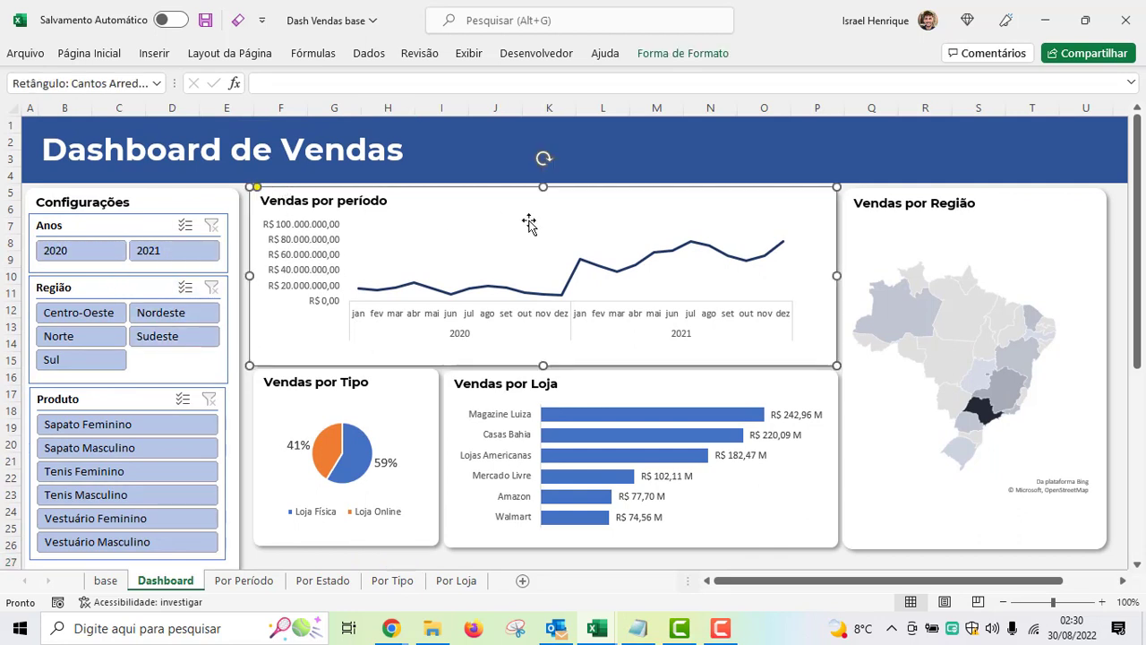
{"action": "key", "text": "Left"}
{"action": "key", "text": "Left"}
{"action": "key", "text": "Left"}
{"action": "key", "text": "Left"}
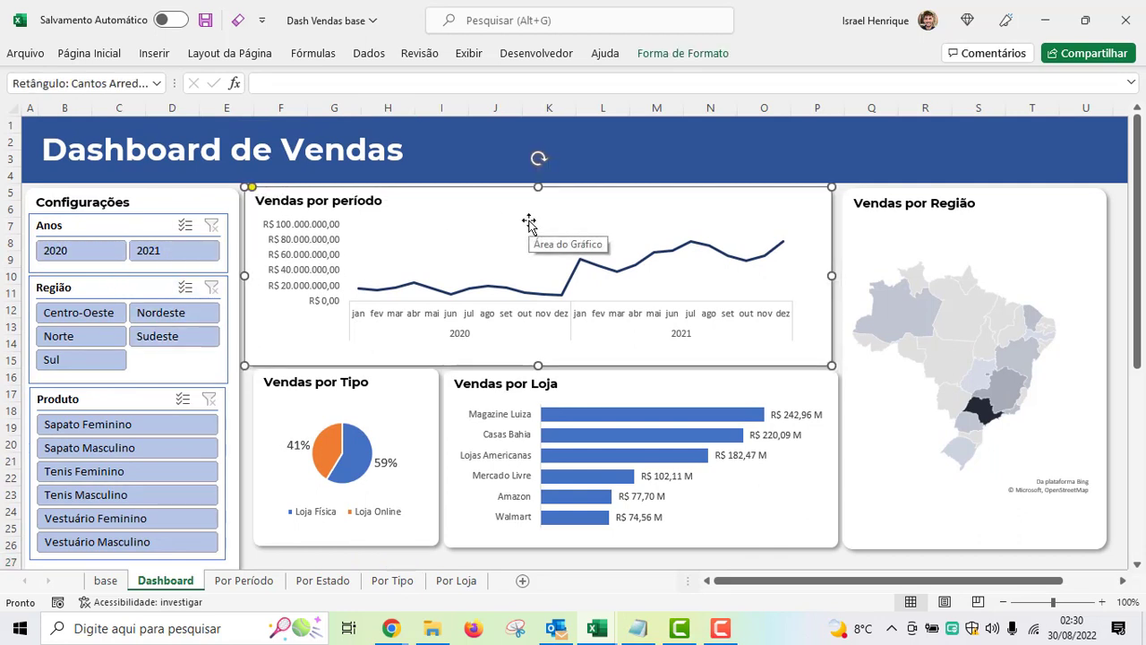
{"action": "key", "text": "Left"}
{"action": "key", "text": "Left"}
{"action": "left_click", "coordinate": [417, 248]}
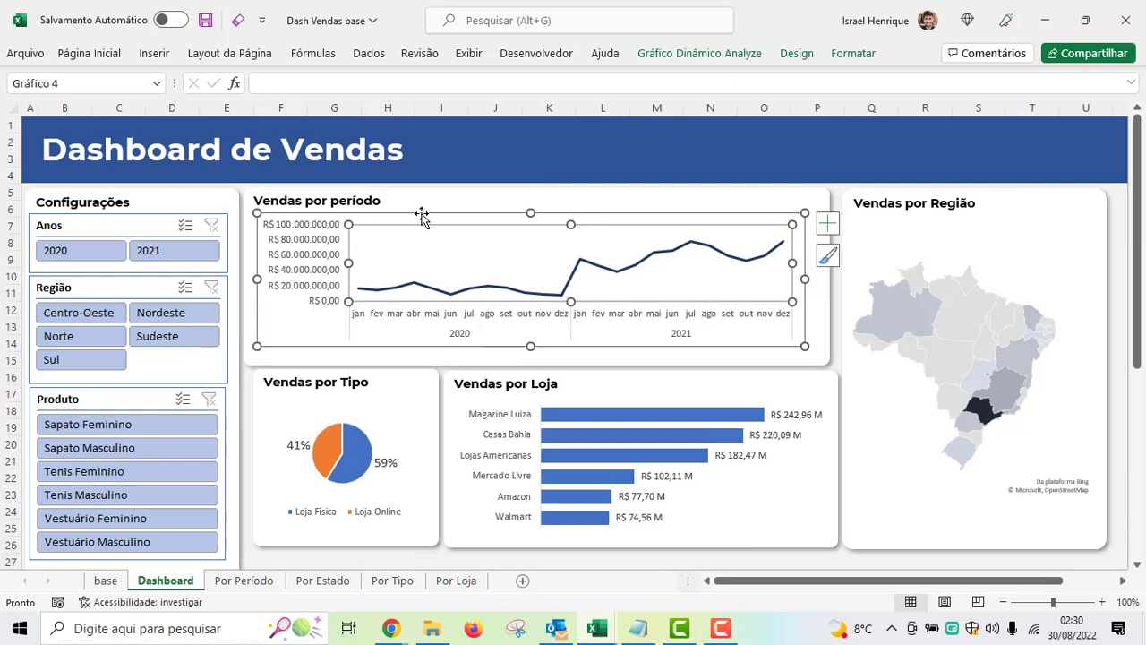
{"action": "left_click", "coordinate": [408, 220]}
{"action": "key", "text": "Left"}
{"action": "key", "text": "Left"}
{"action": "key", "text": "Left"}
{"action": "key", "text": "Left"}
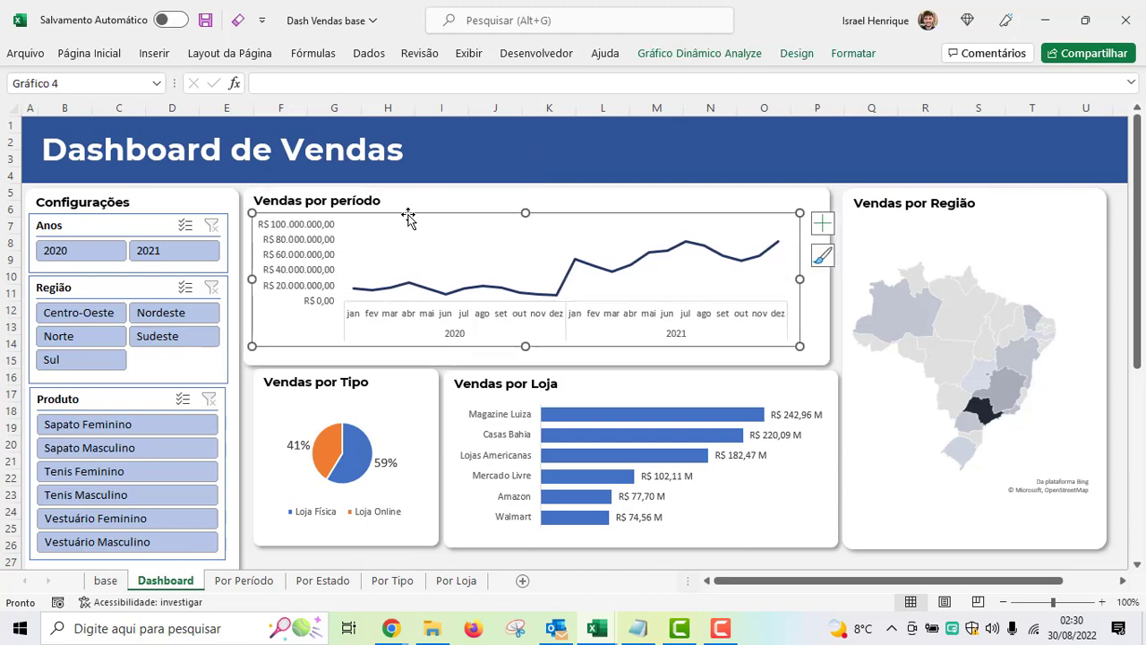
{"action": "key", "text": "Left"}
{"action": "key", "text": "Left"}
- Reposition the Vendas por Tipo card down and slightly left beside Configurações
{"action": "scroll", "coordinate": [469, 300], "scroll_direction": "down", "scroll_amount": 3}
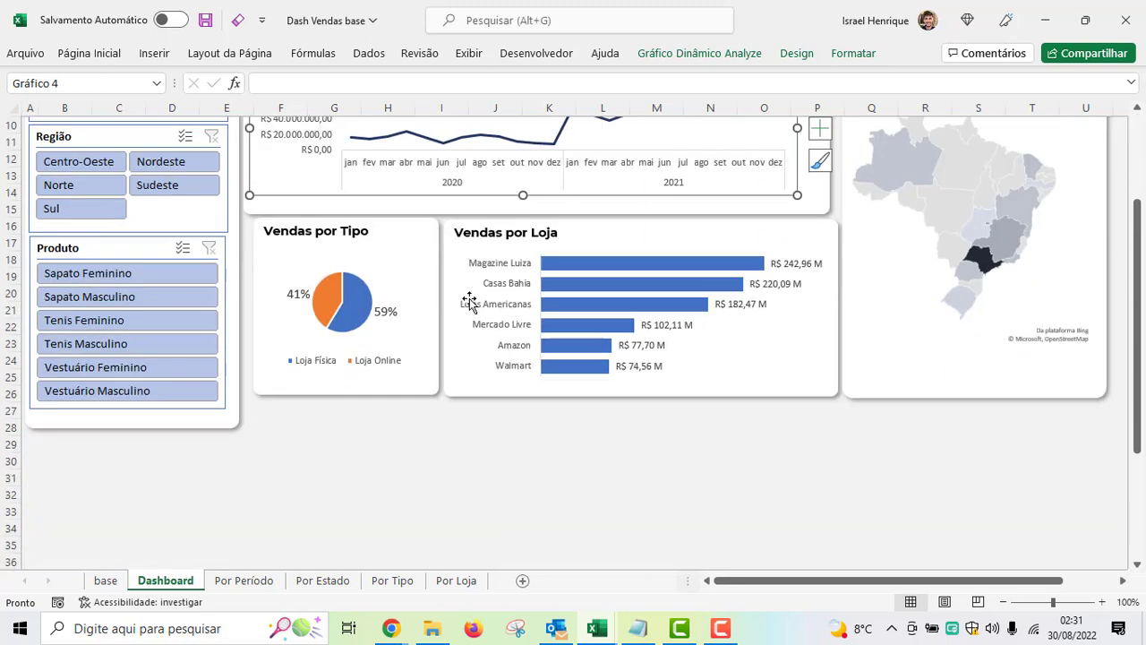
{"action": "left_click", "coordinate": [409, 392]}
{"action": "left_click_drag", "start_coordinate": [428, 394], "coordinate": [419, 427]}
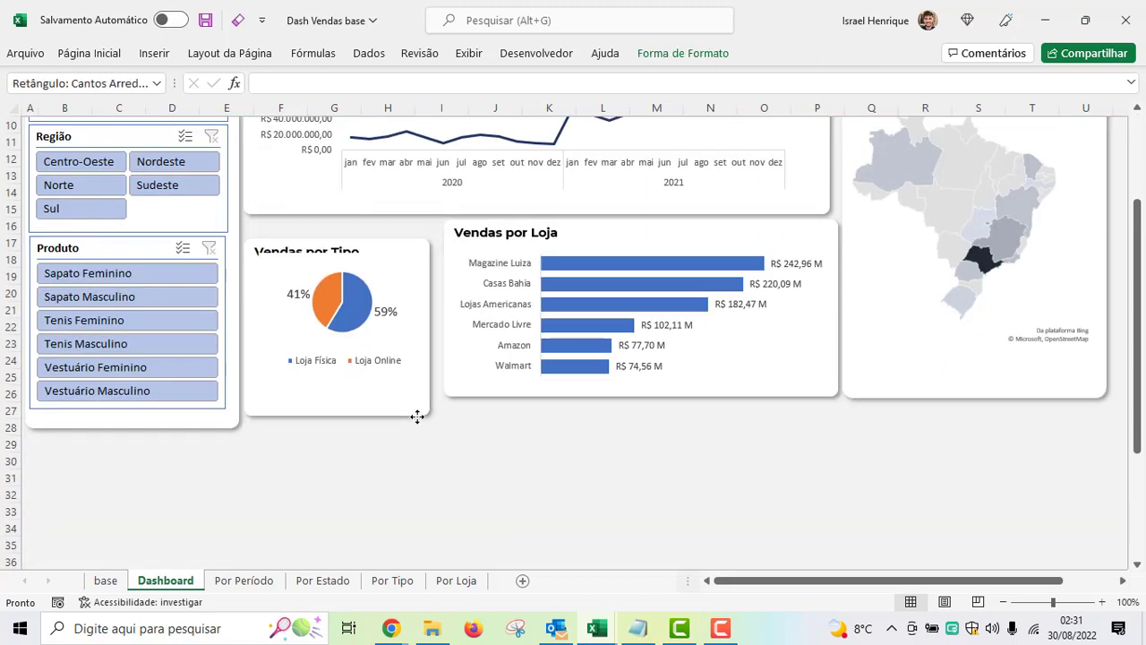
{"action": "left_click", "coordinate": [400, 373]}
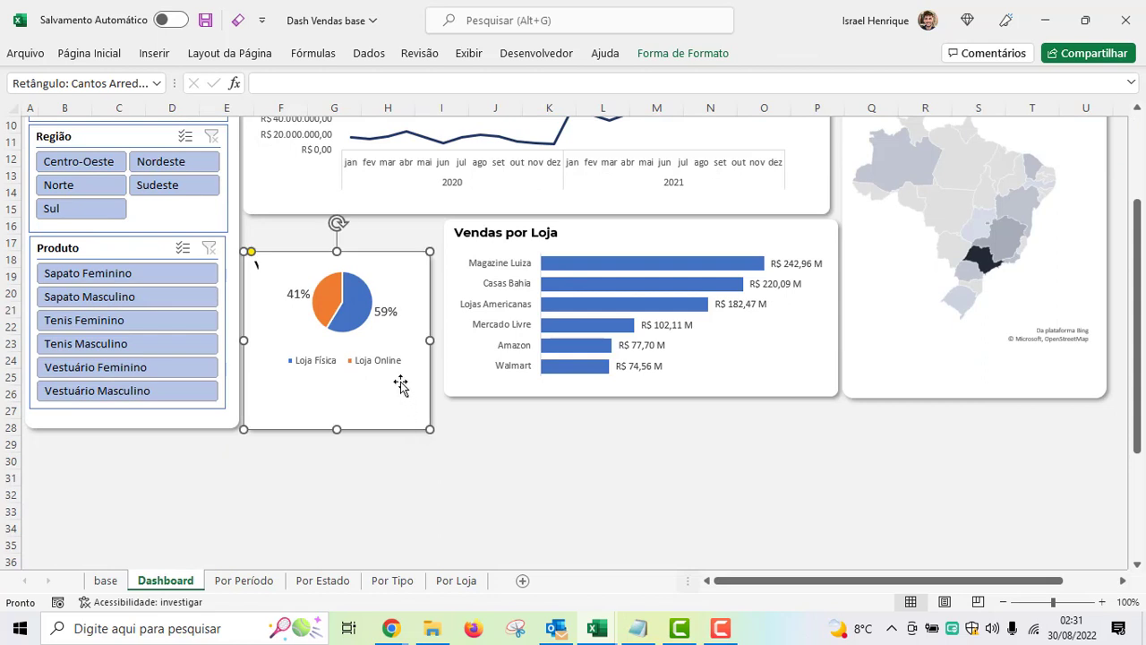
{"action": "left_click", "coordinate": [395, 385]}
{"action": "mouse_move", "coordinate": [393, 387]}
{"action": "left_mouse_down"}
{"action": "mouse_move", "coordinate": [374, 345]}
{"action": "mouse_move", "coordinate": [374, 402]}
{"action": "left_mouse_up"}
{"action": "left_click", "coordinate": [374, 346]}
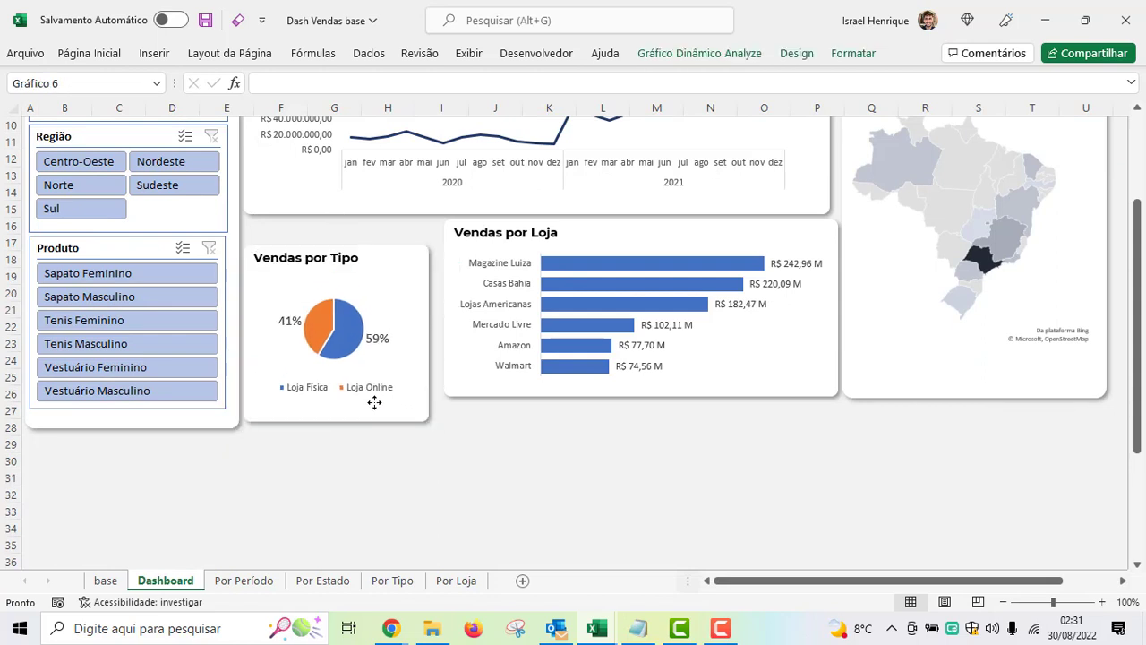
{"action": "left_click", "coordinate": [416, 423]}
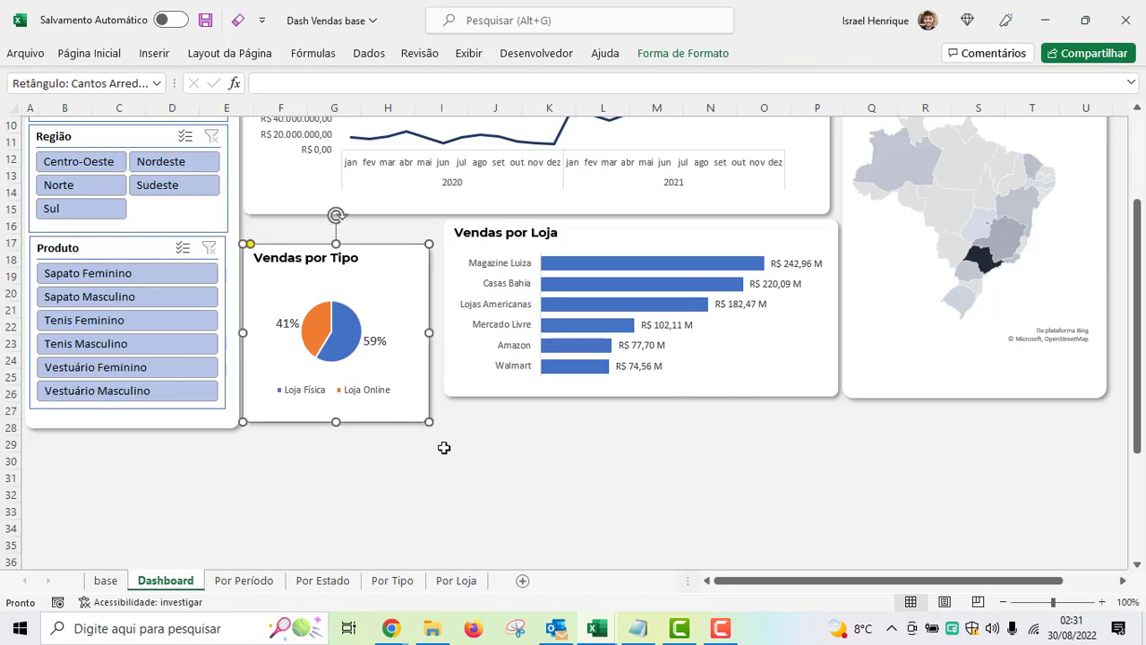
{"action": "key", "text": "Down"}
{"action": "key", "text": "Down"}
{"action": "key", "text": "Down"}
{"action": "key", "text": "Down"}
{"action": "key", "text": "Left"}
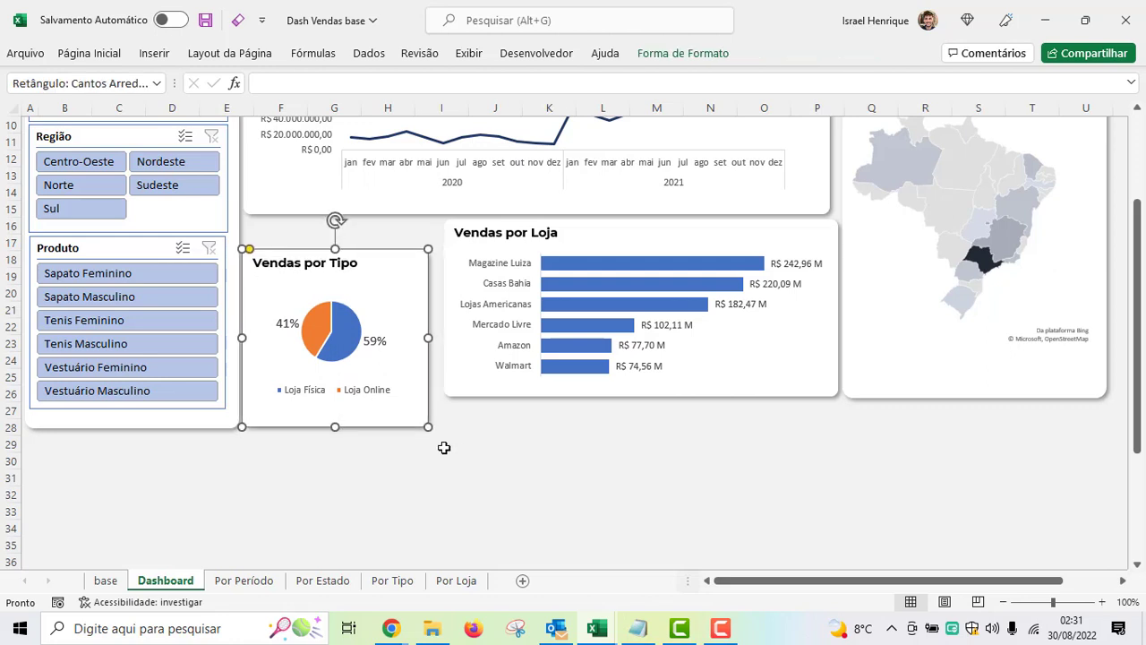
- Nudge the Vendas por Tipo pie chart down two steps within its card
{"action": "left_click", "coordinate": [396, 383]}
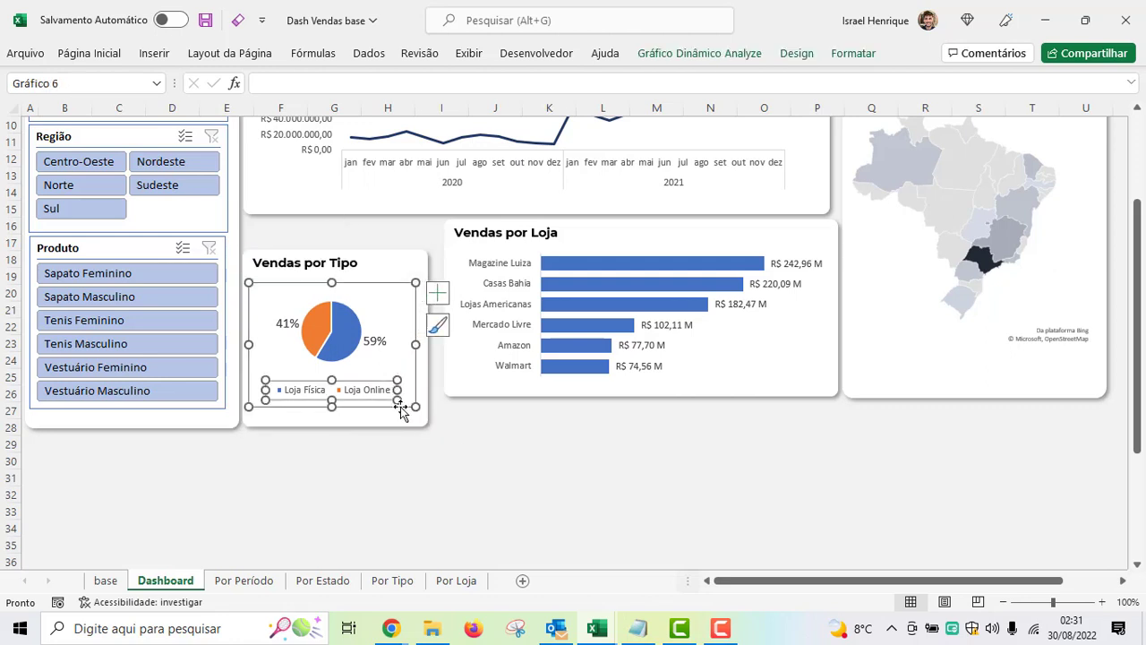
{"action": "key", "text": "Down"}
{"action": "key", "text": "Down"}
{"action": "key", "text": "Down"}
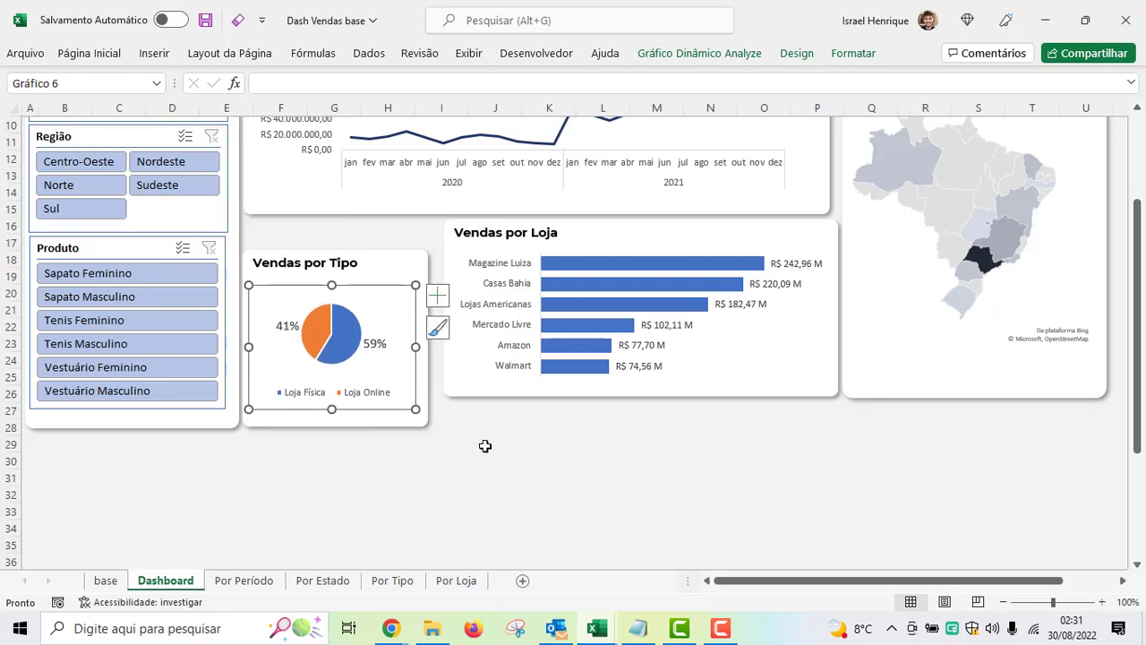
{"action": "key", "text": "Down"}
{"action": "key", "text": "Down"}
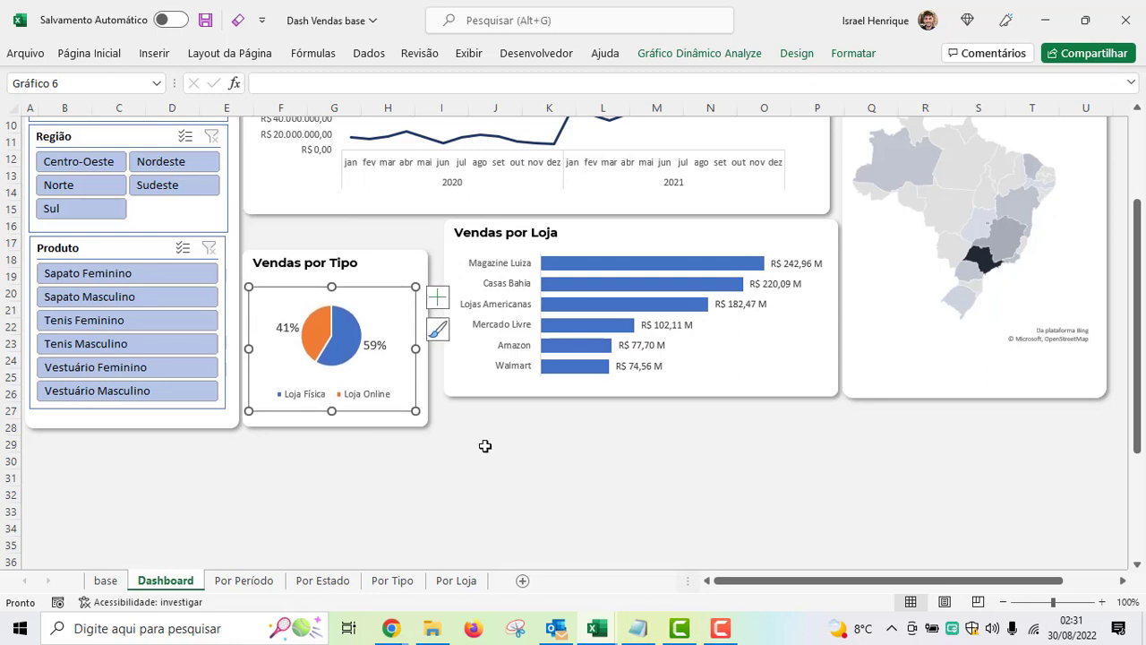
{"action": "left_click", "coordinate": [467, 396]}
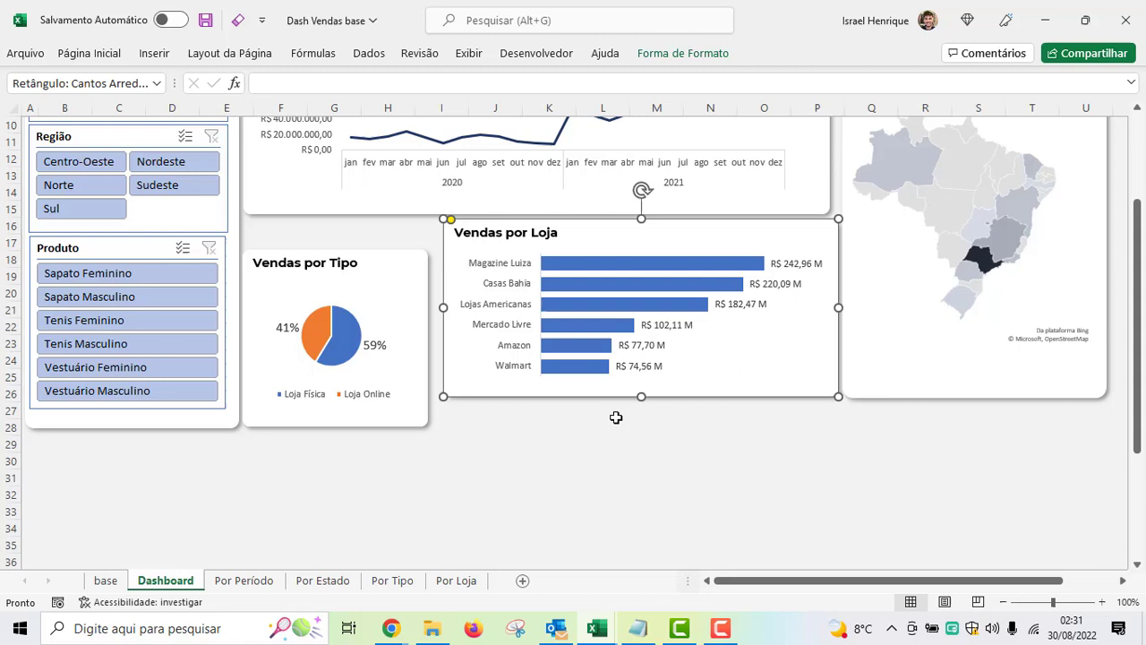
- Move the Vendas por Loja card down level with the pie card and fit its bar chart inside
{"action": "left_click", "coordinate": [698, 371]}
{"action": "key", "text": "Up"}
{"action": "key", "text": "Up"}
{"action": "key", "text": "Up"}
{"action": "left_click_drag", "start_coordinate": [692, 401], "coordinate": [678, 428]}
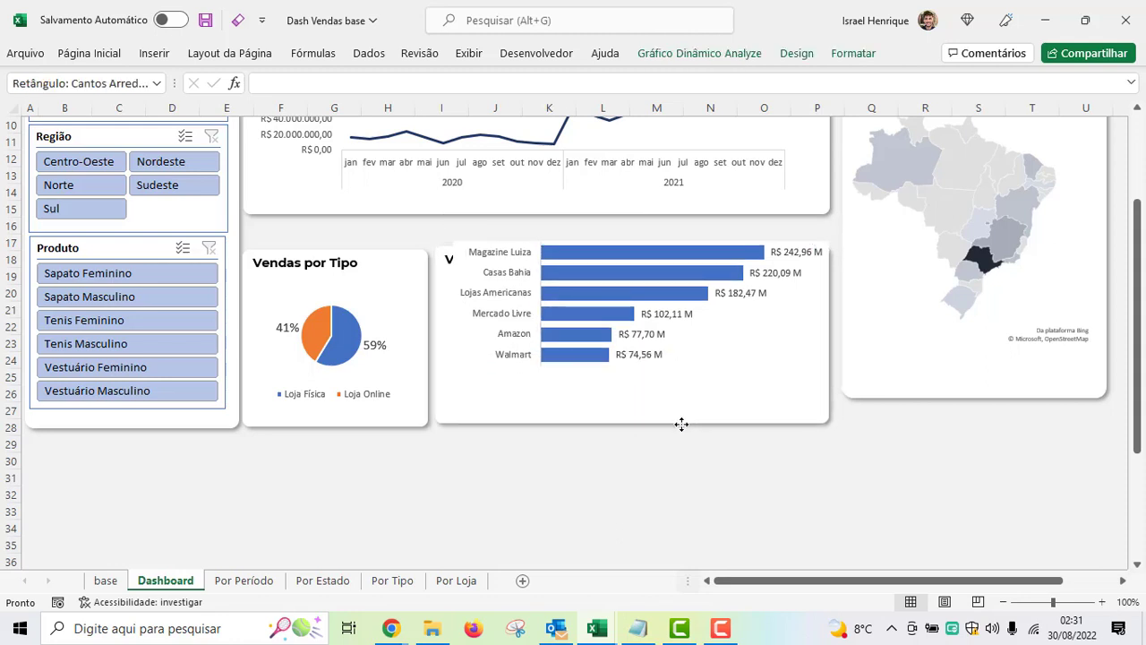
{"action": "left_click", "coordinate": [676, 388]}
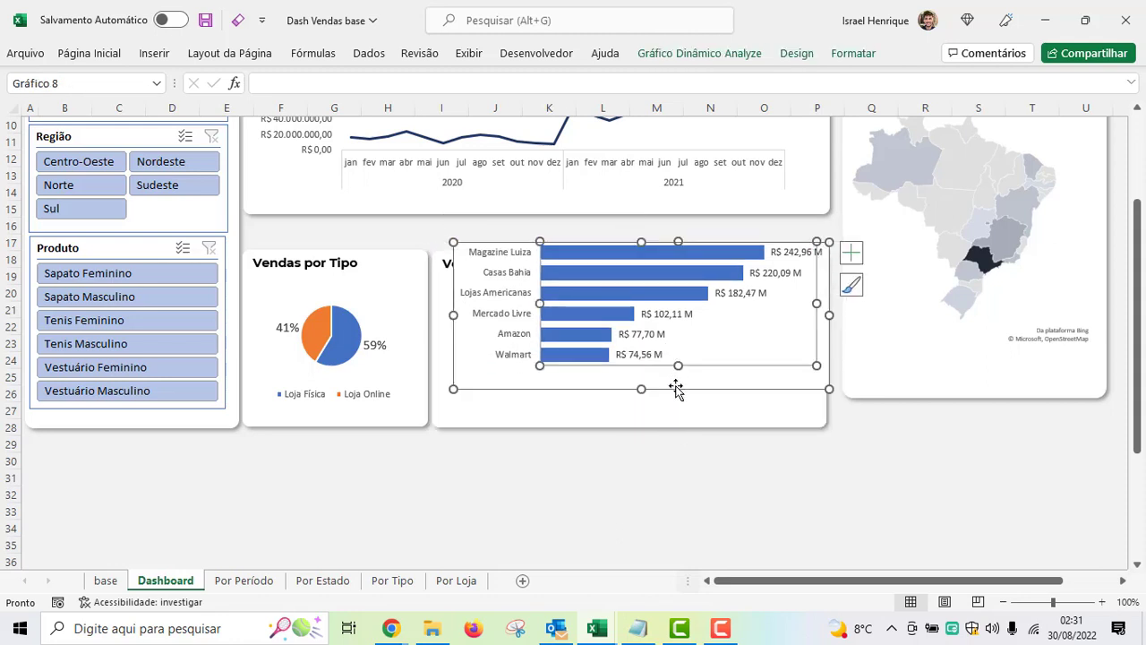
{"action": "left_click_drag", "start_coordinate": [675, 392], "coordinate": [659, 421]}
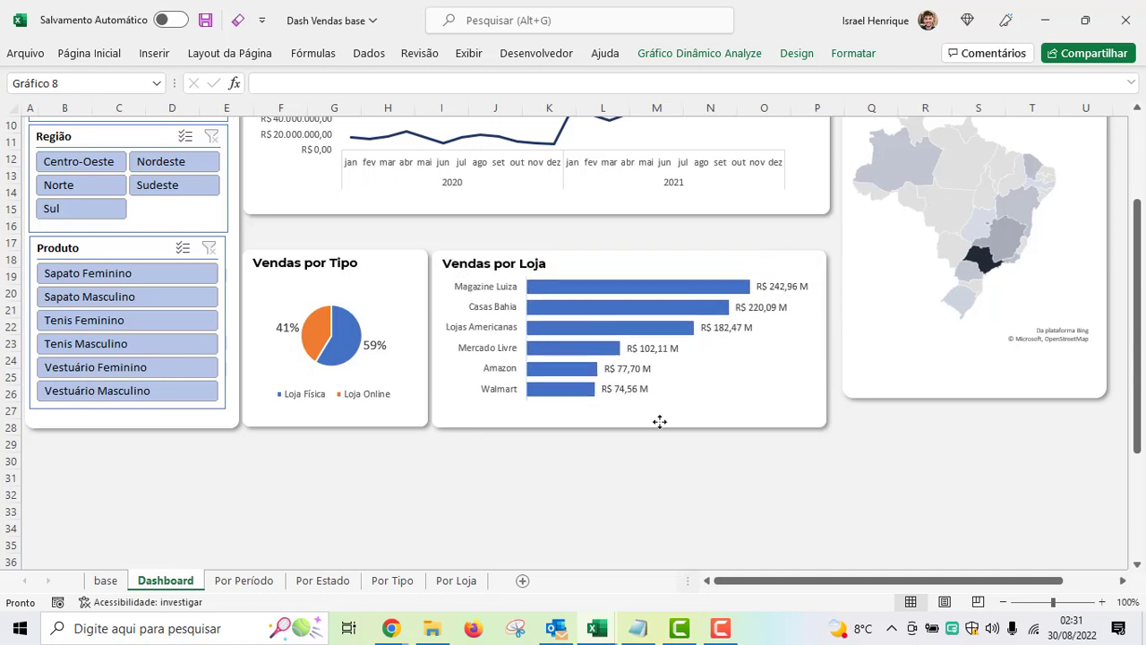
{"action": "scroll", "coordinate": [819, 528], "scroll_direction": "up", "scroll_amount": 2}
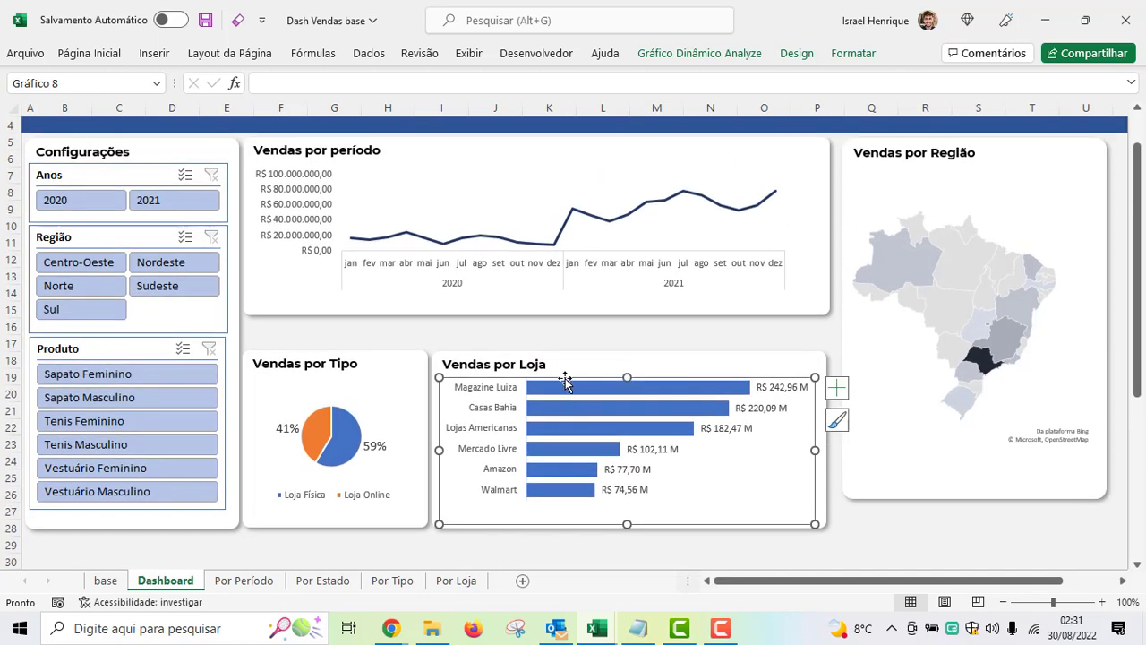
- Make the Vendas por período card taller and stretch its line chart to fill it
{"action": "left_click", "coordinate": [549, 318]}
{"action": "left_click_drag", "start_coordinate": [537, 315], "coordinate": [537, 331]}
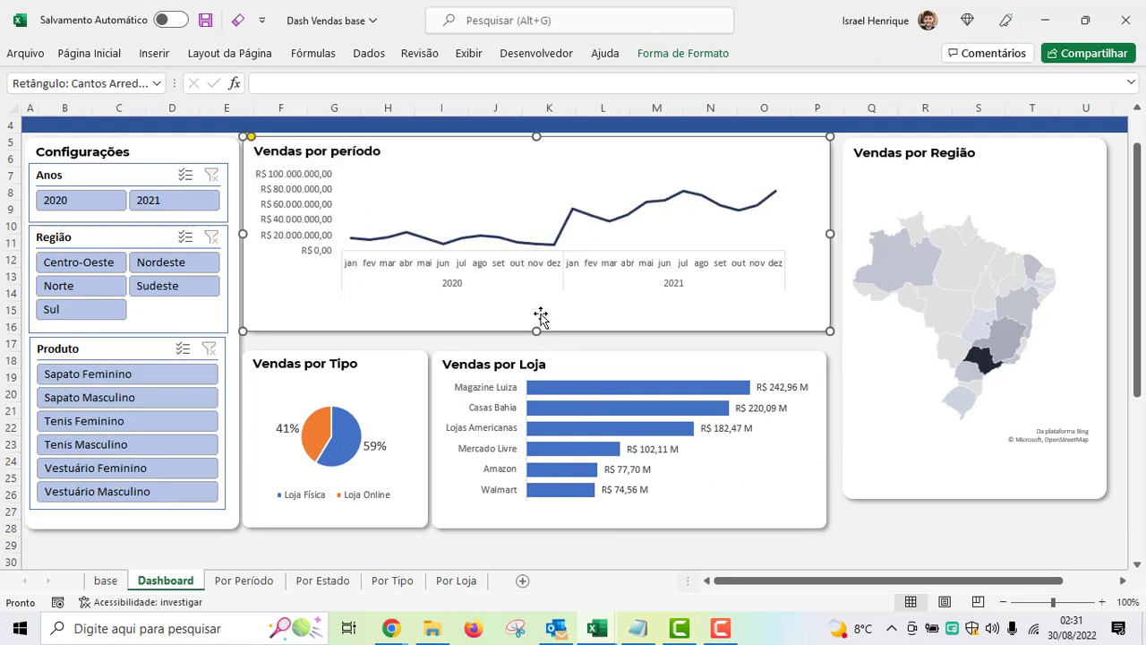
{"action": "key", "text": "Down"}
{"action": "key", "text": "Down"}
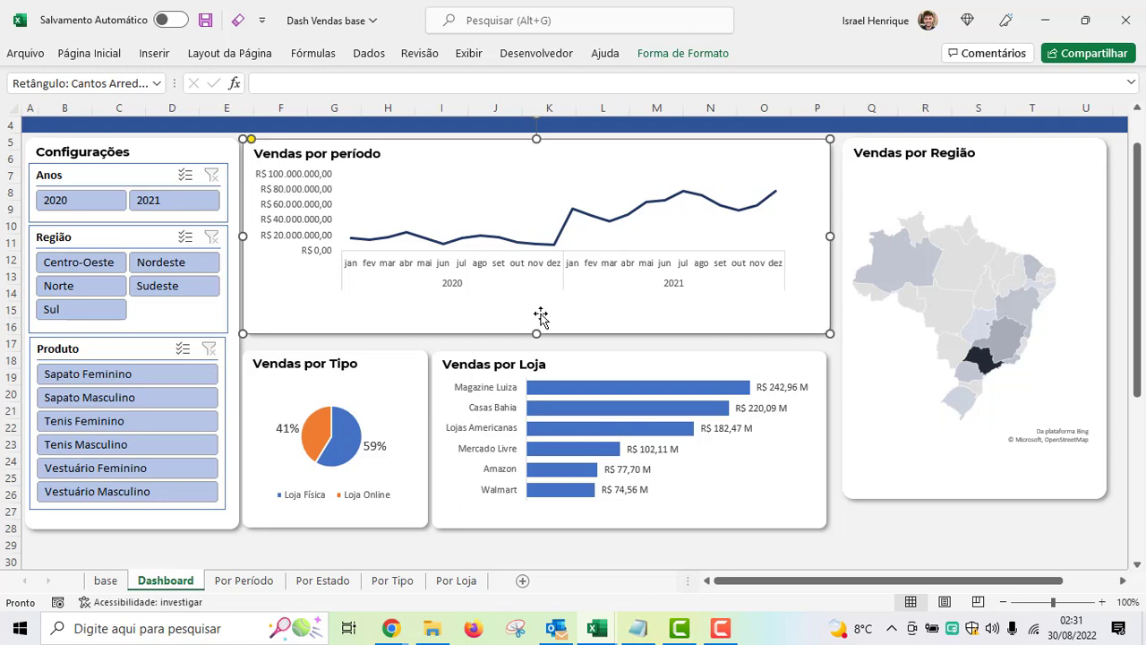
{"action": "left_click", "coordinate": [514, 256]}
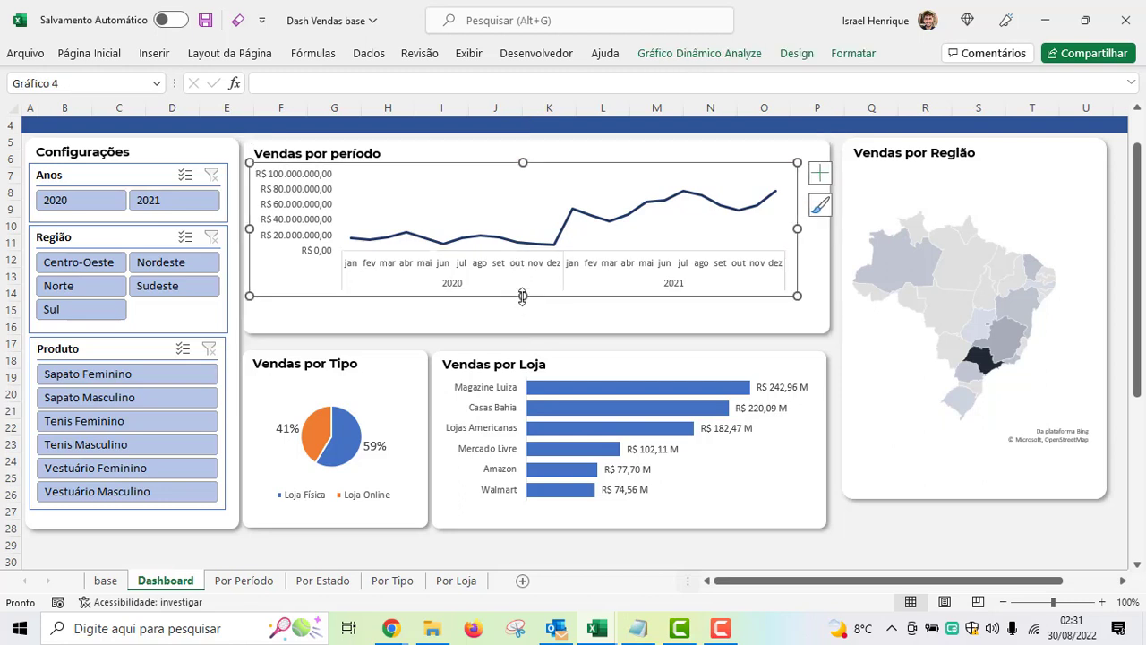
{"action": "left_click_drag", "start_coordinate": [509, 296], "coordinate": [523, 310]}
{"action": "left_click", "coordinate": [596, 348]}
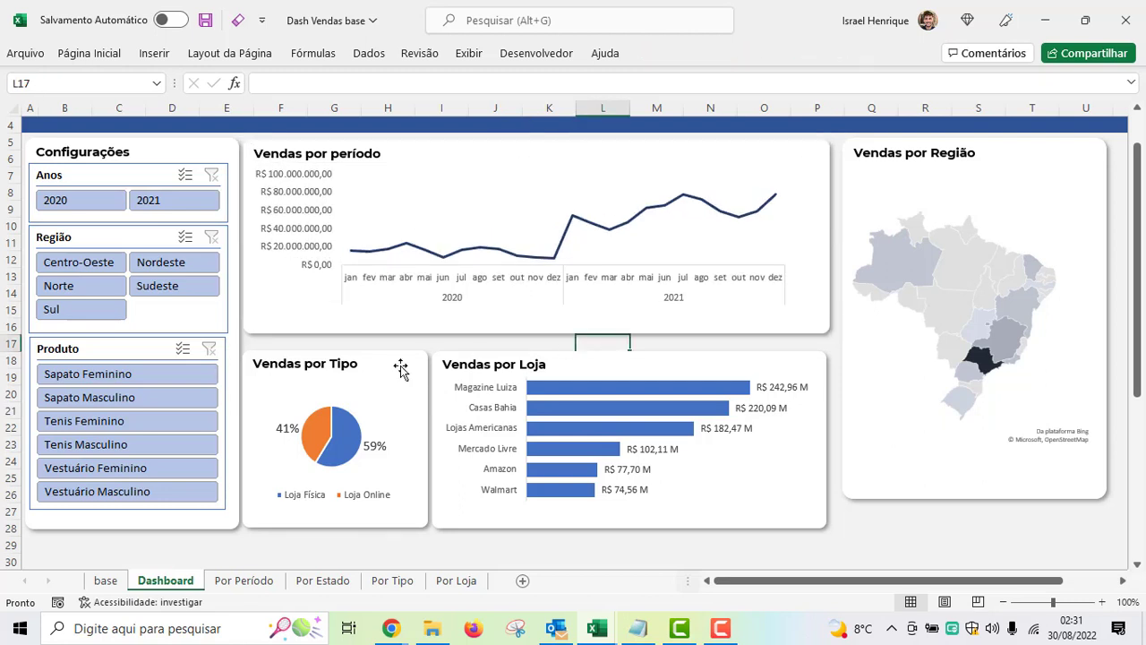
- Raise the top edges of the Vendas por Tipo and Vendas por Loja cards
{"action": "left_click", "coordinate": [391, 358]}
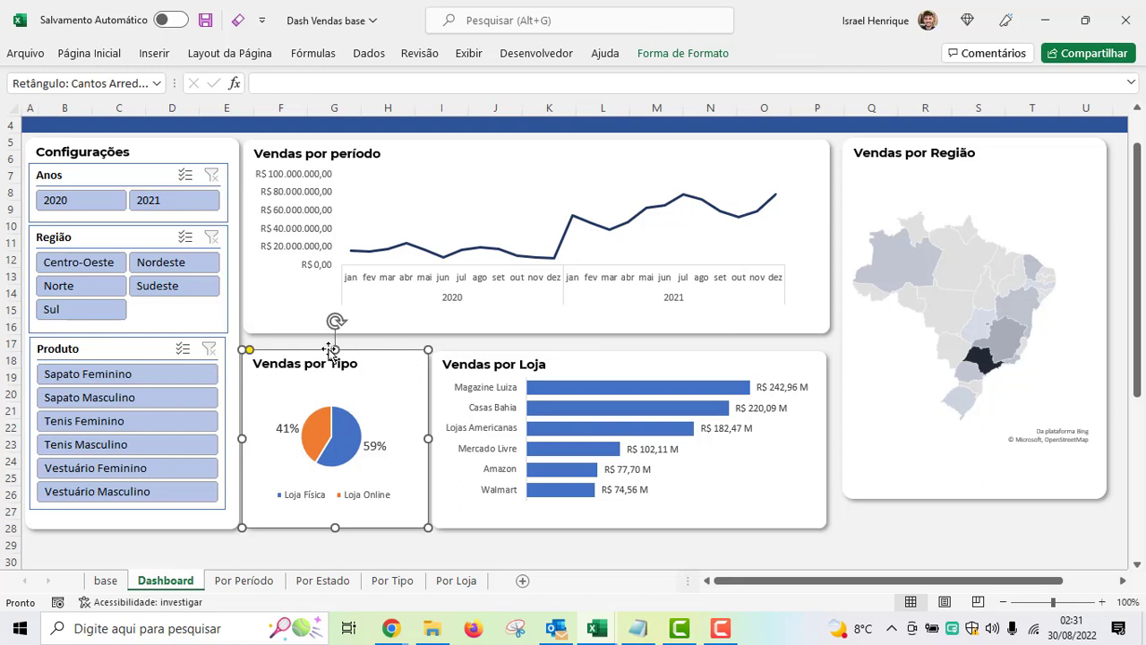
{"action": "left_click_drag", "start_coordinate": [335, 349], "coordinate": [333, 342]}
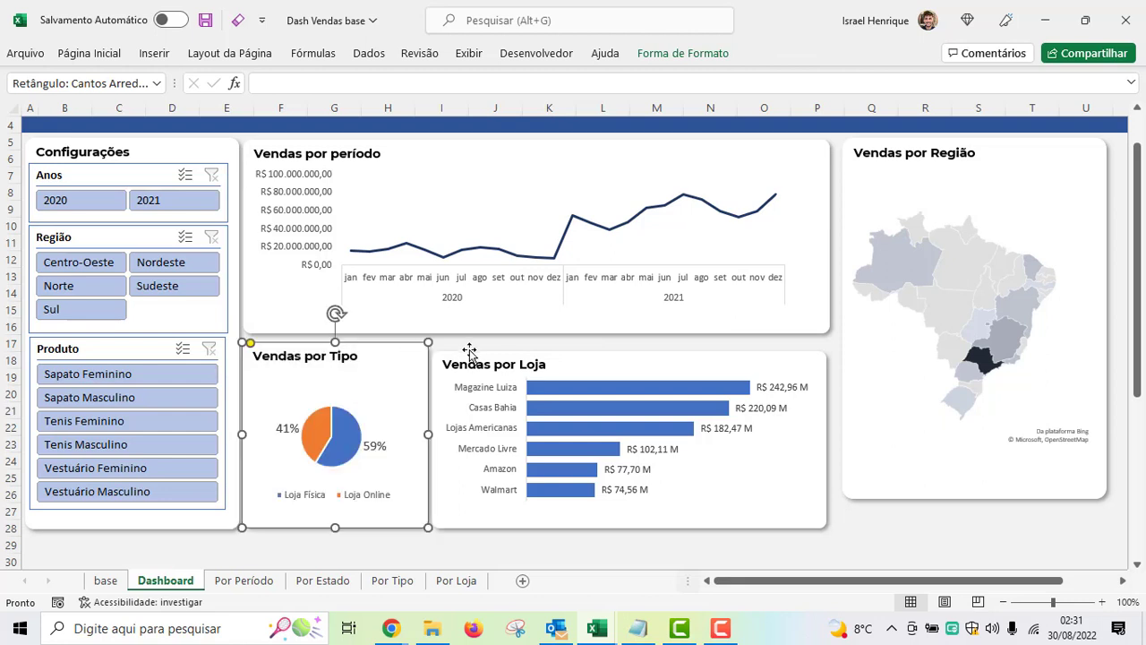
{"action": "left_click", "coordinate": [498, 352]}
{"action": "left_click_drag", "start_coordinate": [631, 350], "coordinate": [632, 341]}
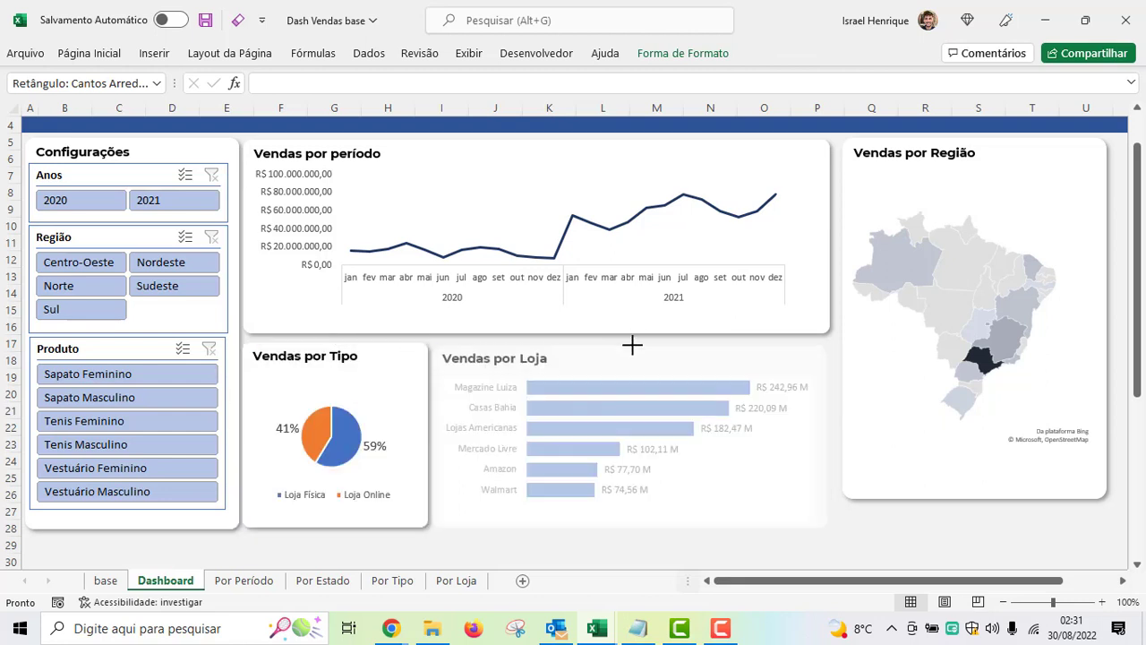
{"action": "left_click", "coordinate": [874, 526]}
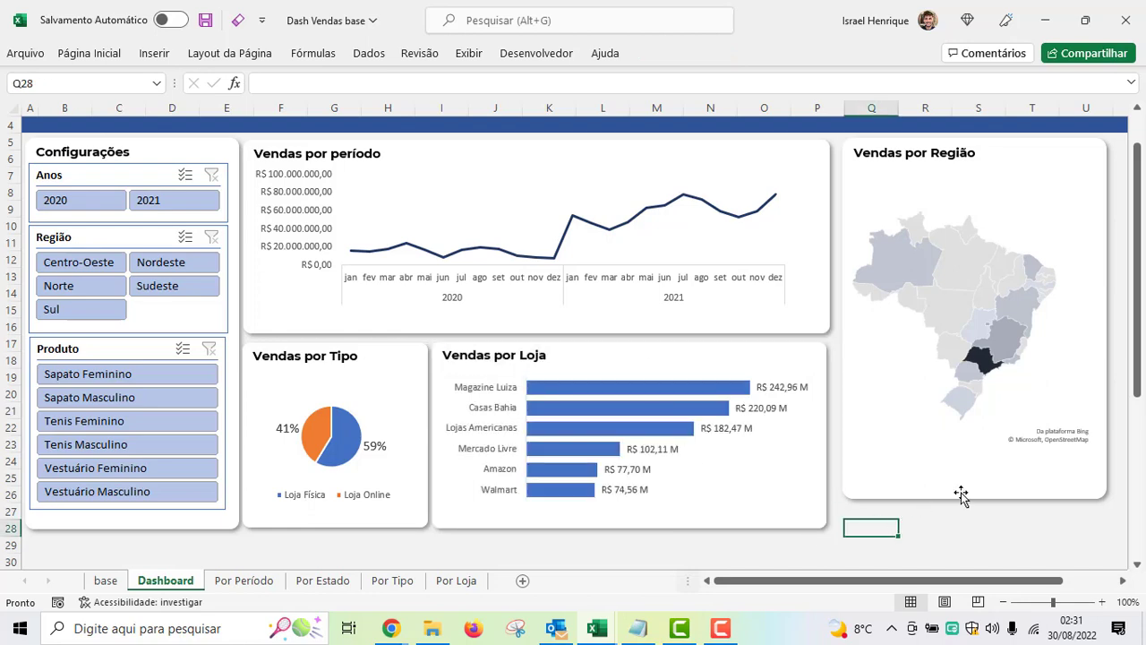
{"action": "scroll", "coordinate": [961, 495], "scroll_direction": "down", "scroll_amount": 1}
- Extend the Vendas por Região map card down to match the lower cards, shifting the map left
{"action": "left_click", "coordinate": [878, 431]}
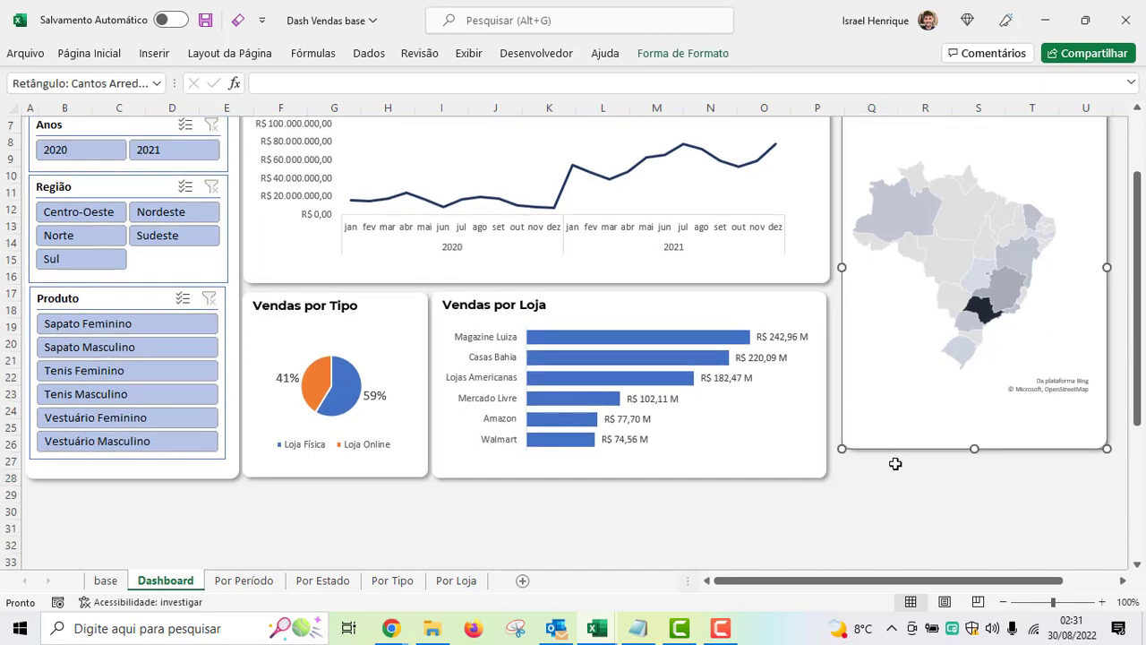
{"action": "scroll", "coordinate": [906, 496], "scroll_direction": "up", "scroll_amount": 1}
{"action": "left_click_drag", "start_coordinate": [905, 503], "coordinate": [896, 498]}
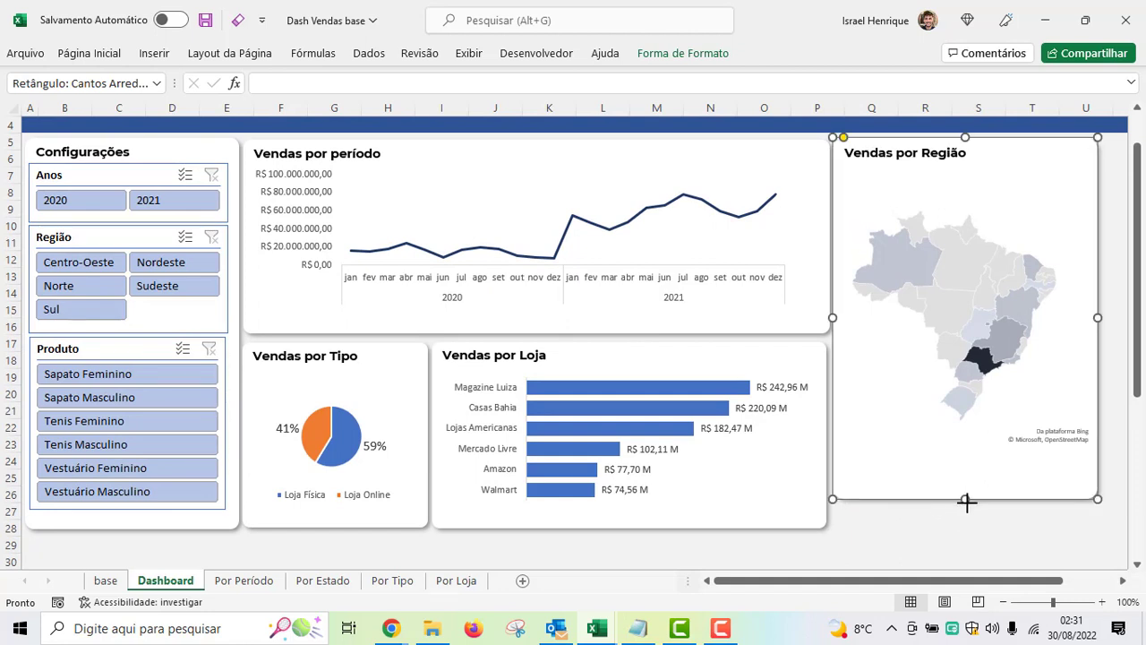
{"action": "left_click_drag", "start_coordinate": [965, 502], "coordinate": [970, 529]}
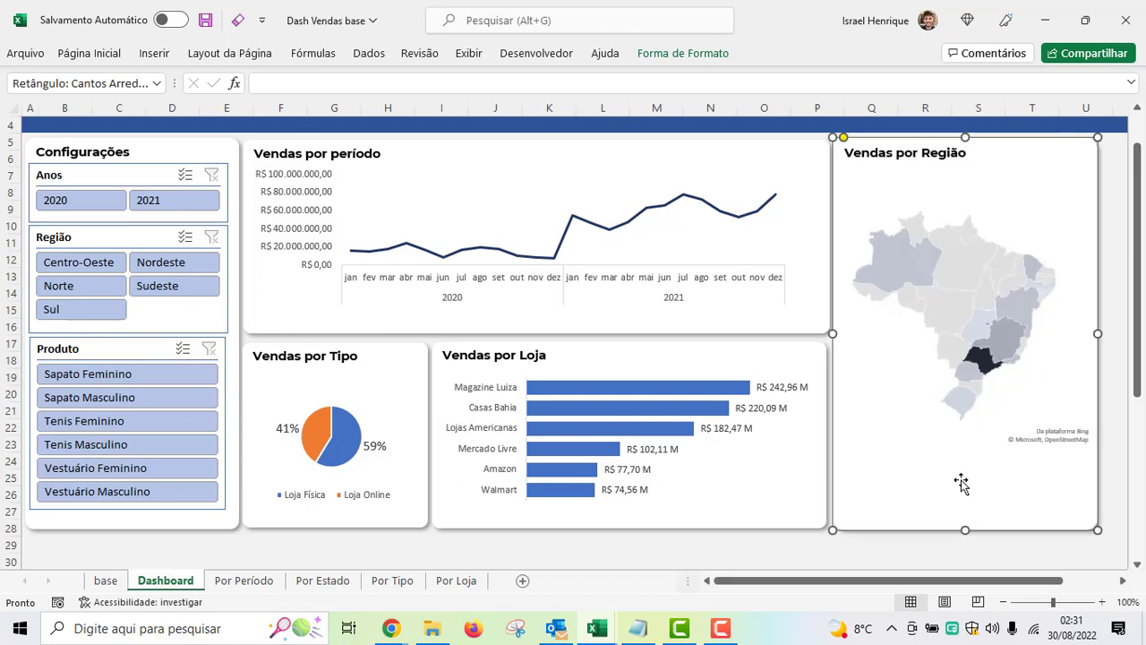
{"action": "left_click", "coordinate": [942, 304]}
{"action": "left_click_drag", "start_coordinate": [1006, 457], "coordinate": [967, 466]}
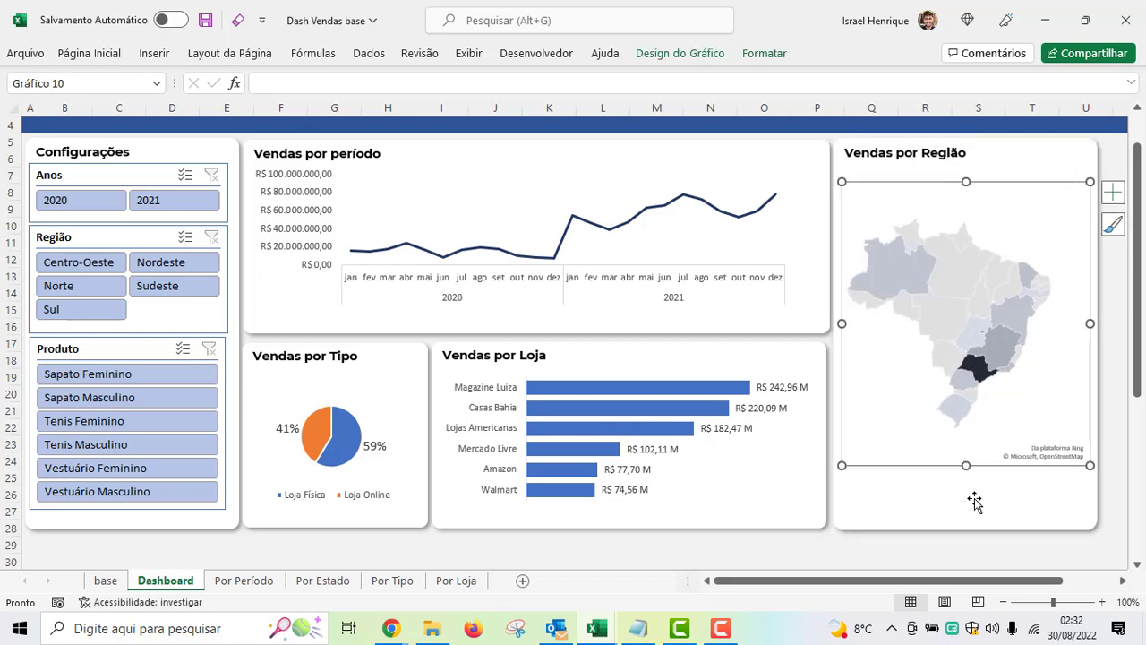
- Nudge the Vendas por Loja and Vendas por Tipo cards into alignment with arrow keys
{"action": "left_click", "coordinate": [810, 361]}
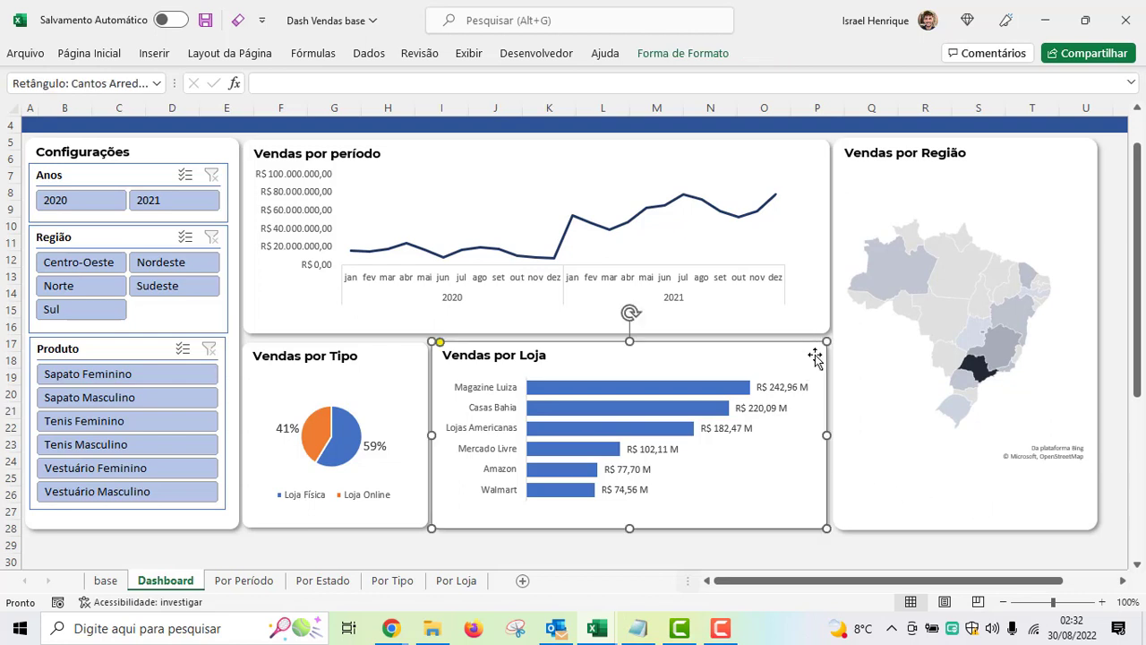
{"action": "key", "text": "Up"}
{"action": "key", "text": "Up"}
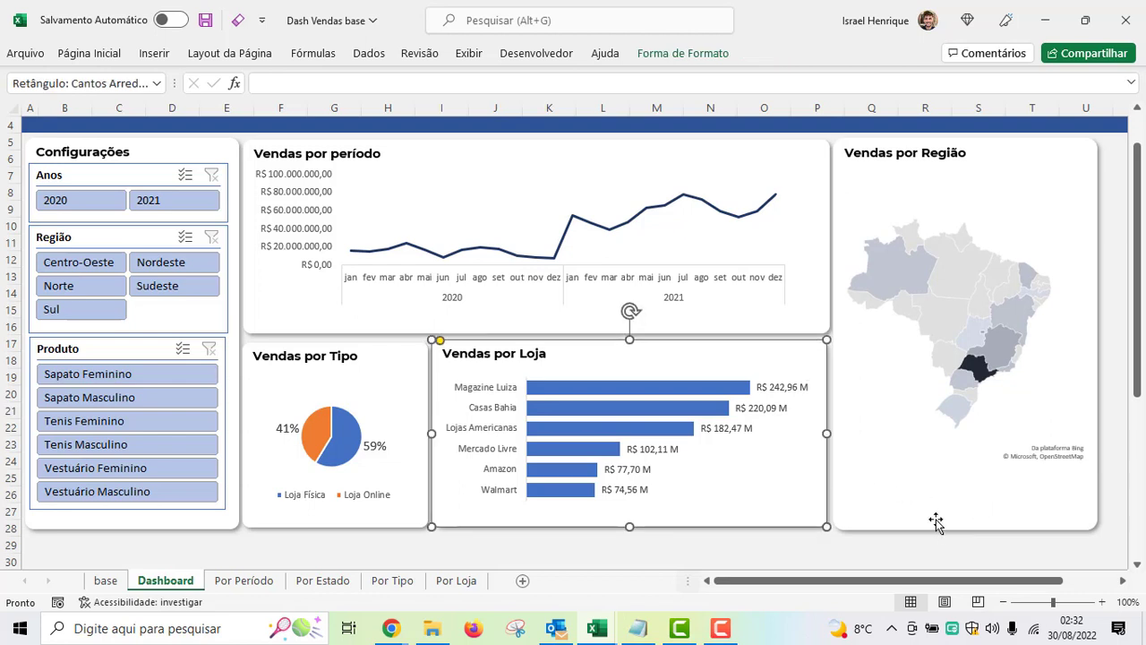
{"action": "key", "text": "Right"}
{"action": "key", "text": "Right"}
{"action": "key", "text": "Up"}
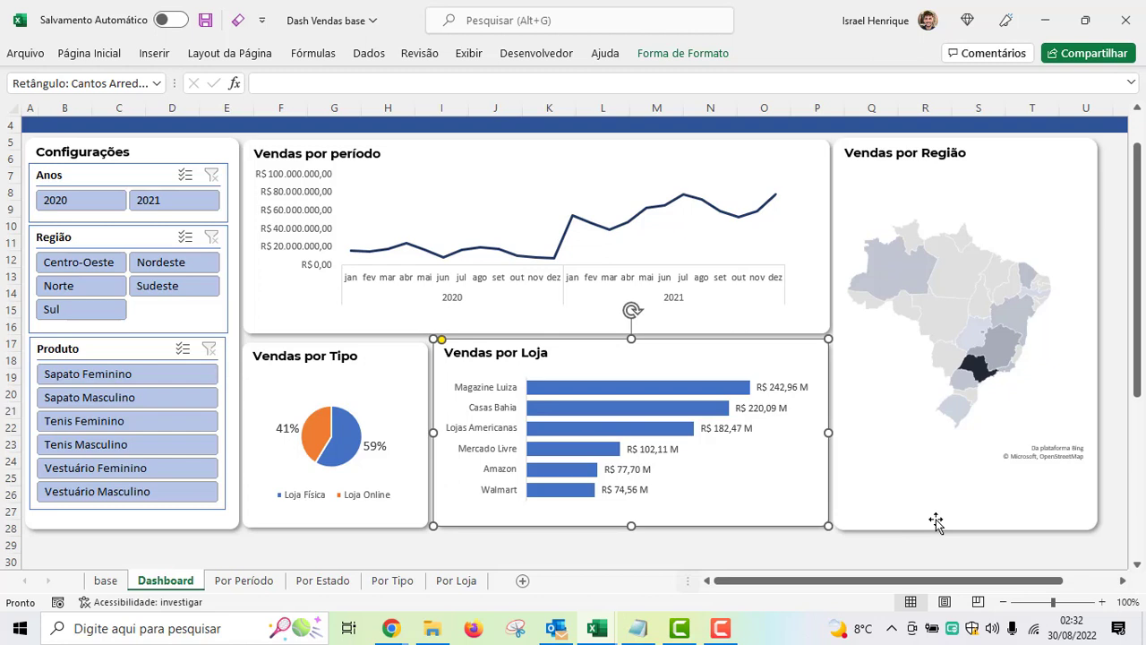
{"action": "left_click", "coordinate": [394, 530]}
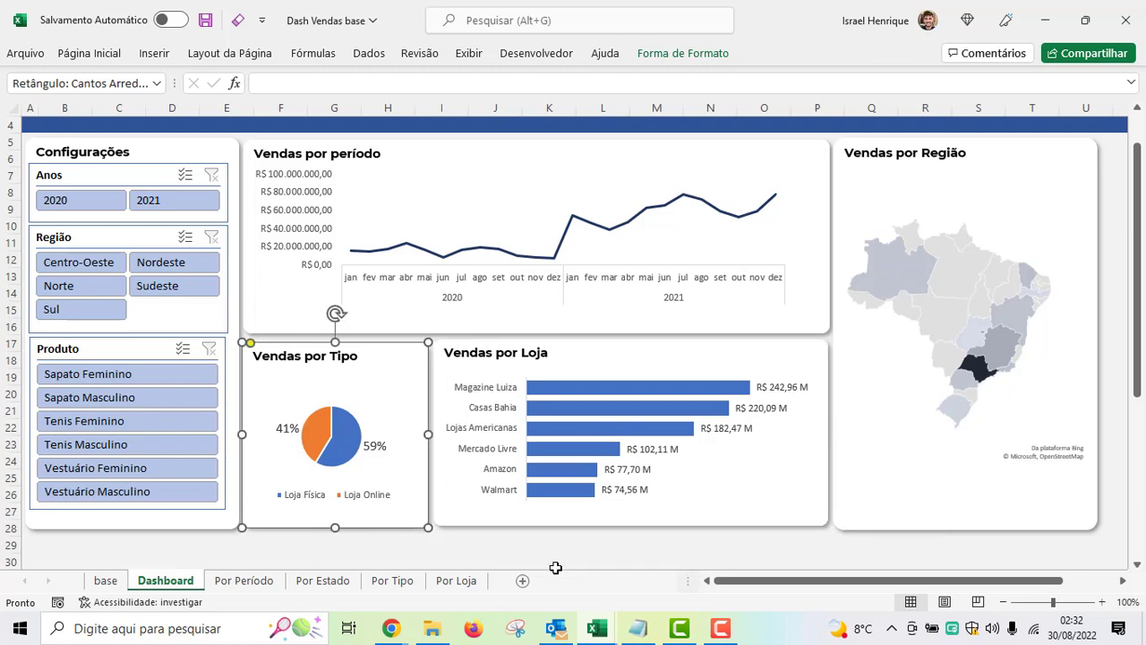
{"action": "key", "text": "Up"}
{"action": "key", "text": "Up"}
{"action": "key", "text": "Up"}
{"action": "key", "text": "Up"}
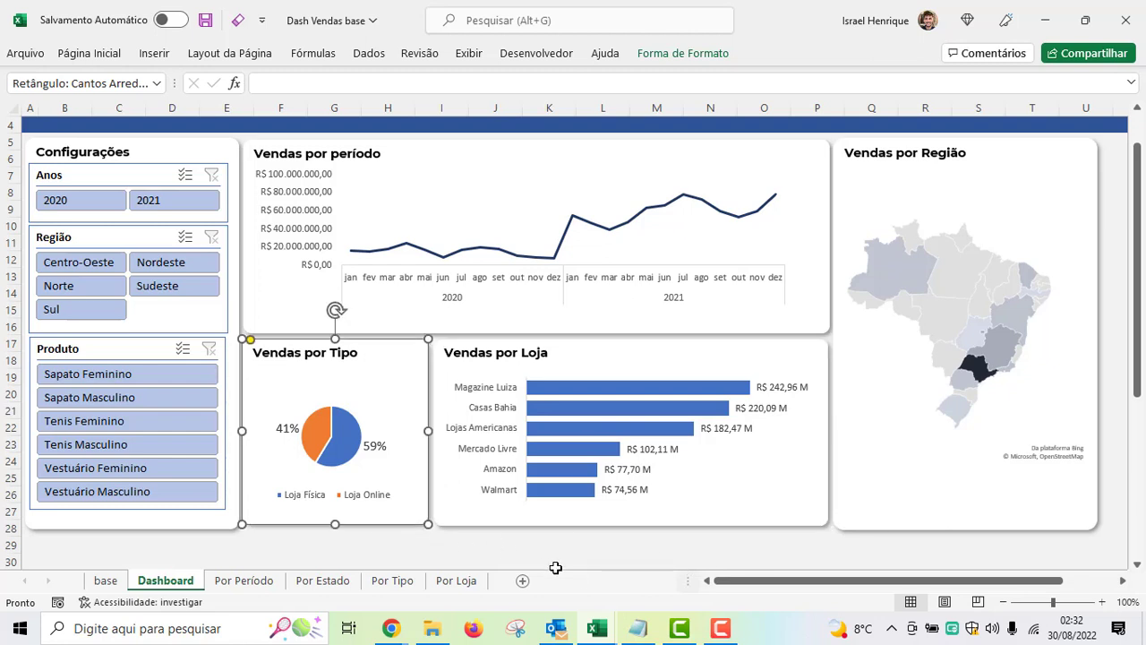
{"action": "left_click", "coordinate": [604, 561]}
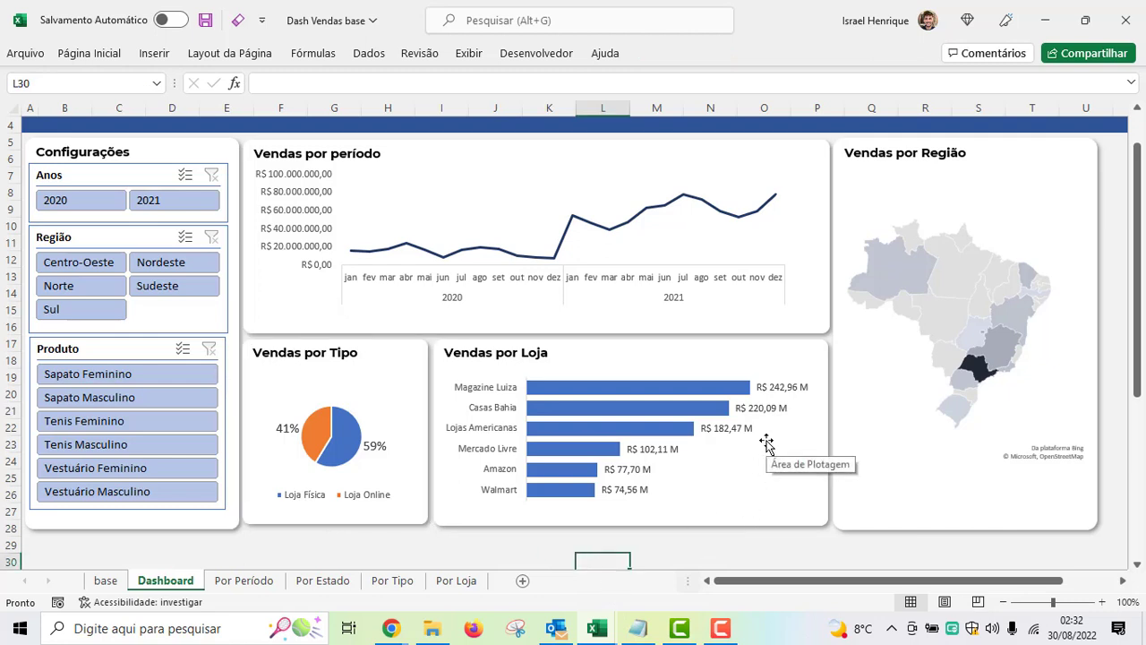
- Resize the Configurações panel so its bottom edge matches the other cards
{"action": "left_click", "coordinate": [154, 528]}
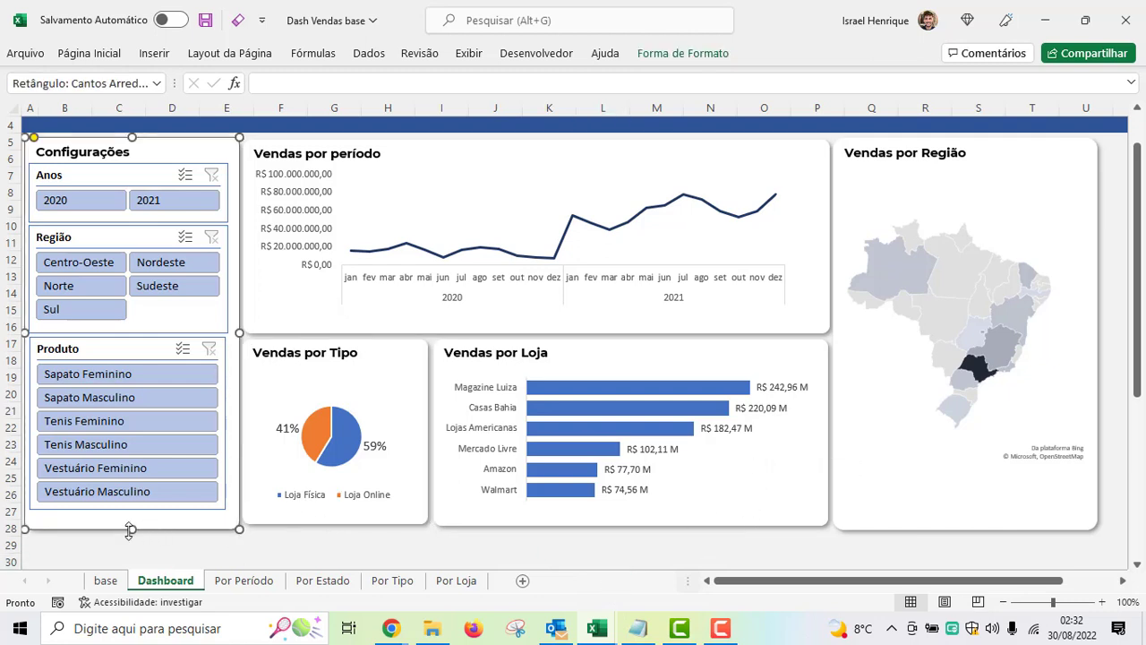
{"action": "left_click_drag", "start_coordinate": [134, 529], "coordinate": [134, 524]}
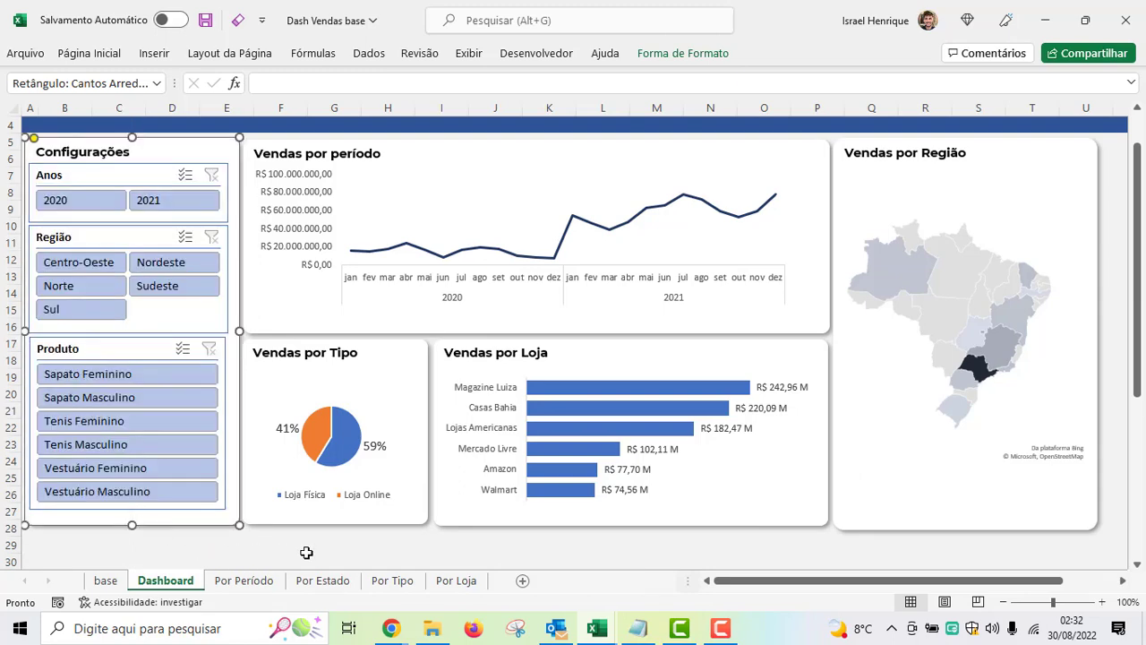
{"action": "left_click", "coordinate": [314, 549]}
- Toggle the Anos slicer between 2020 and 2021, leave it on 2020, then select the slicer
{"action": "scroll", "coordinate": [827, 502], "scroll_direction": "up", "scroll_amount": 1}
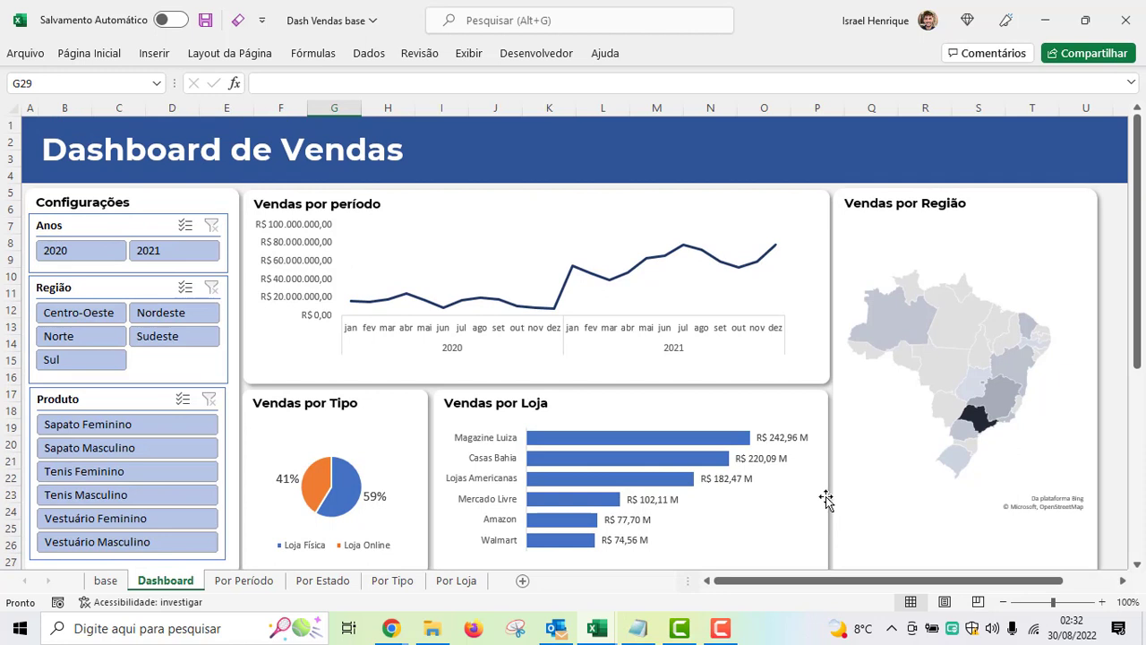
{"action": "left_click", "coordinate": [95, 251]}
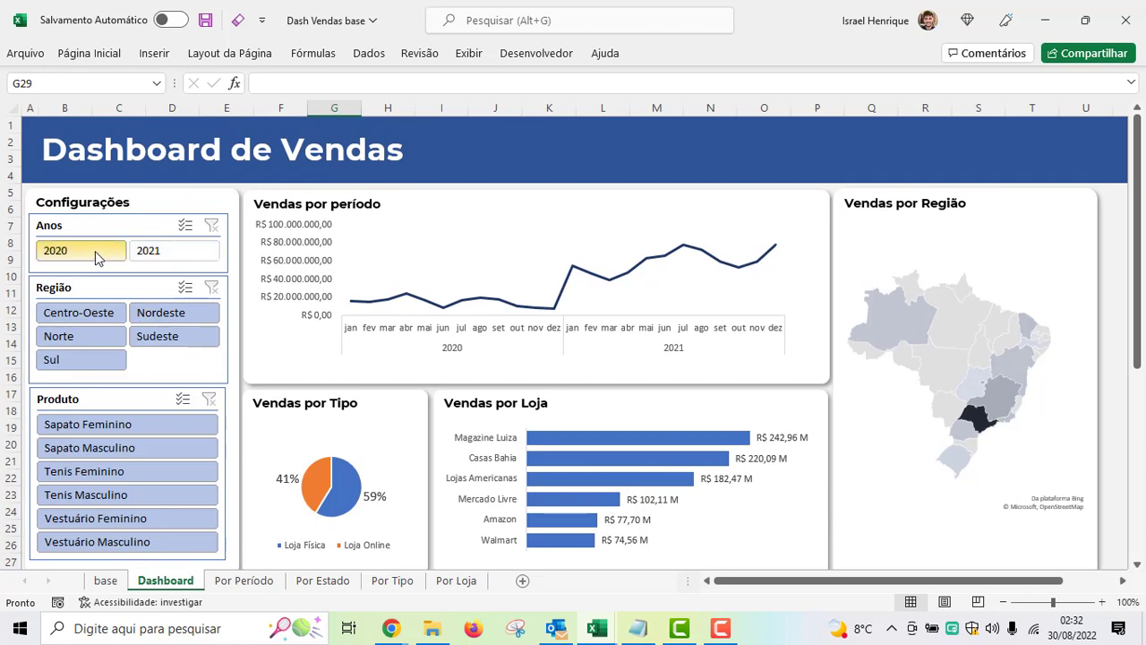
{"action": "left_click", "coordinate": [149, 254]}
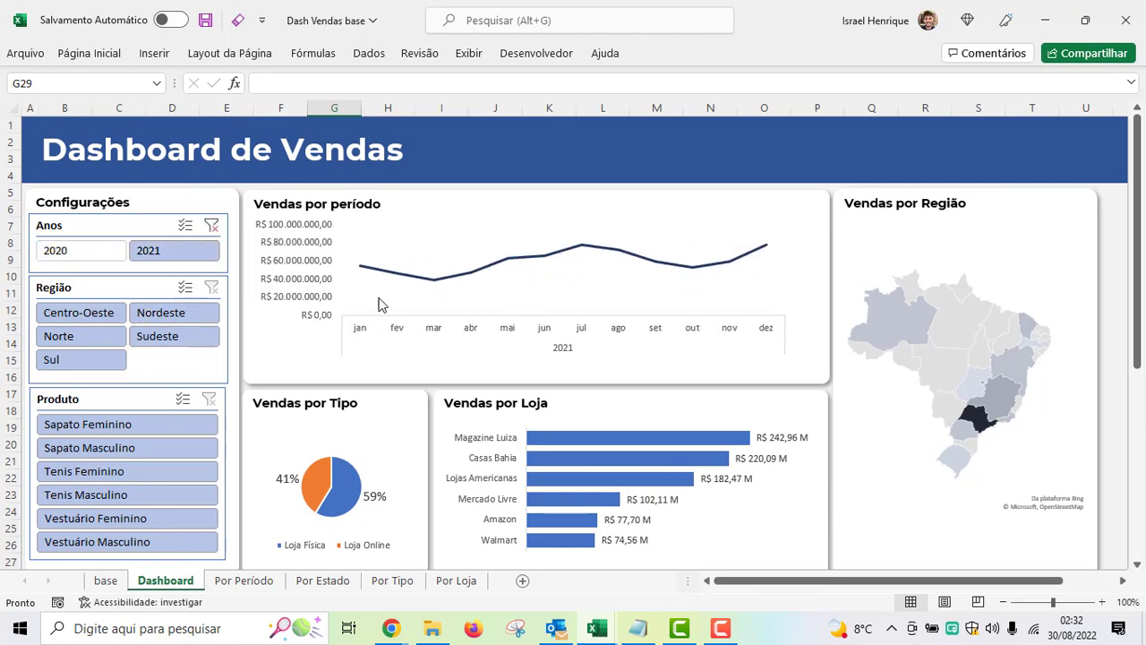
{"action": "left_click", "coordinate": [79, 256]}
{"action": "left_click", "coordinate": [140, 254]}
{"action": "left_click", "coordinate": [101, 254]}
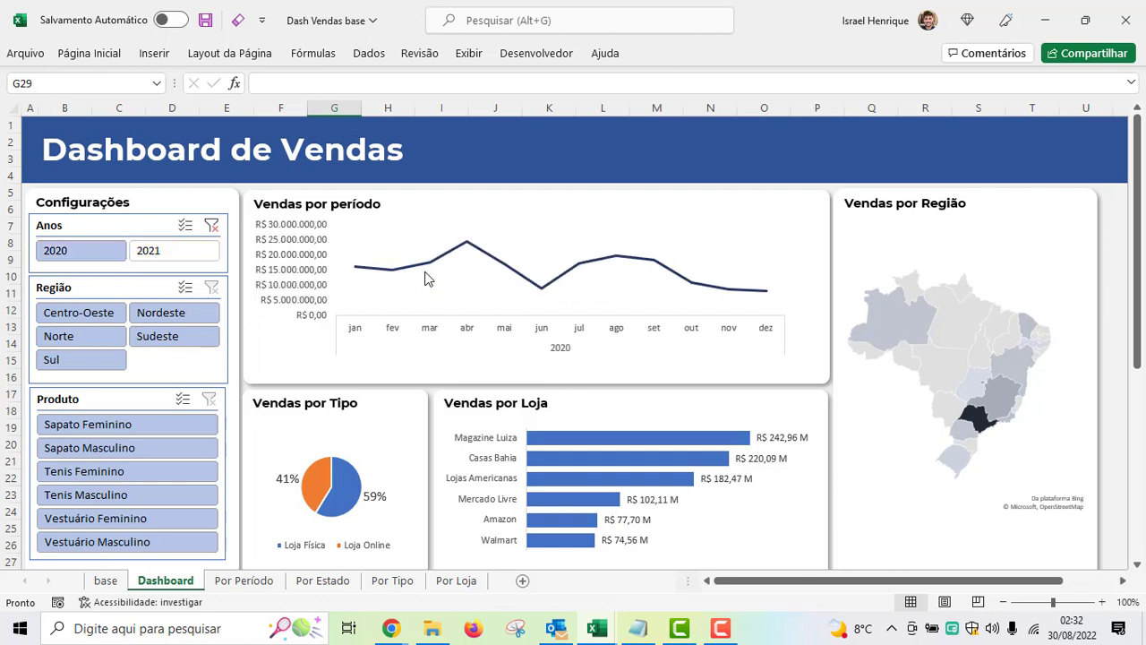
{"action": "left_click", "coordinate": [135, 224]}
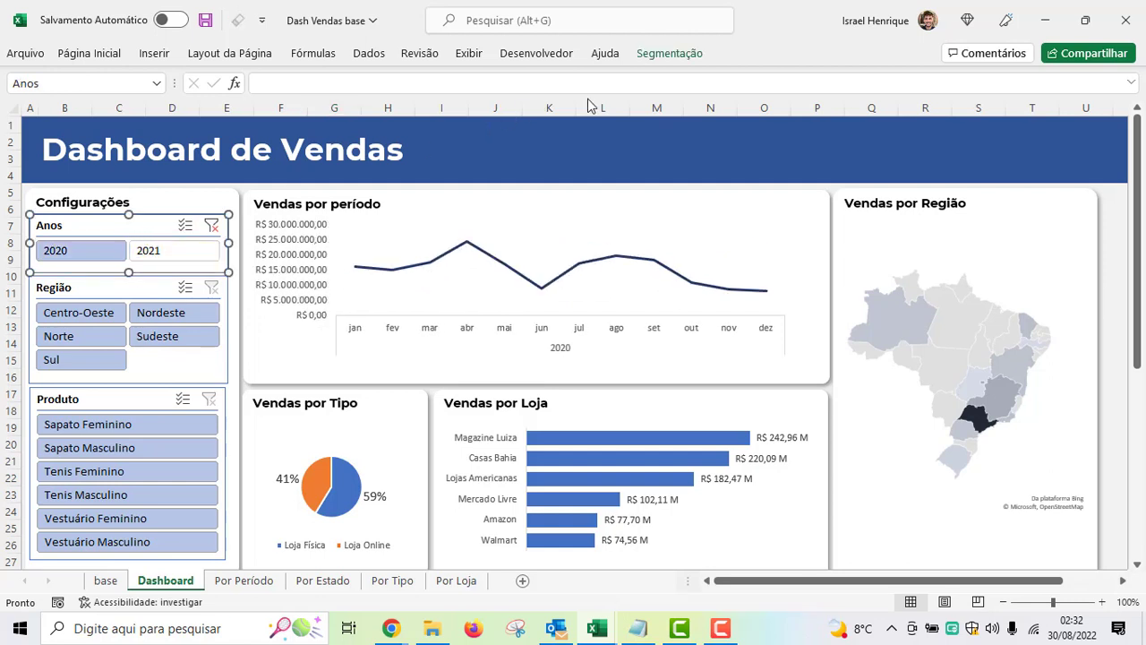
- Connect the Anos slicer to Tabela dinâmica6, 8 and 7 via Conexões de Relatório
{"action": "left_click", "coordinate": [651, 55]}
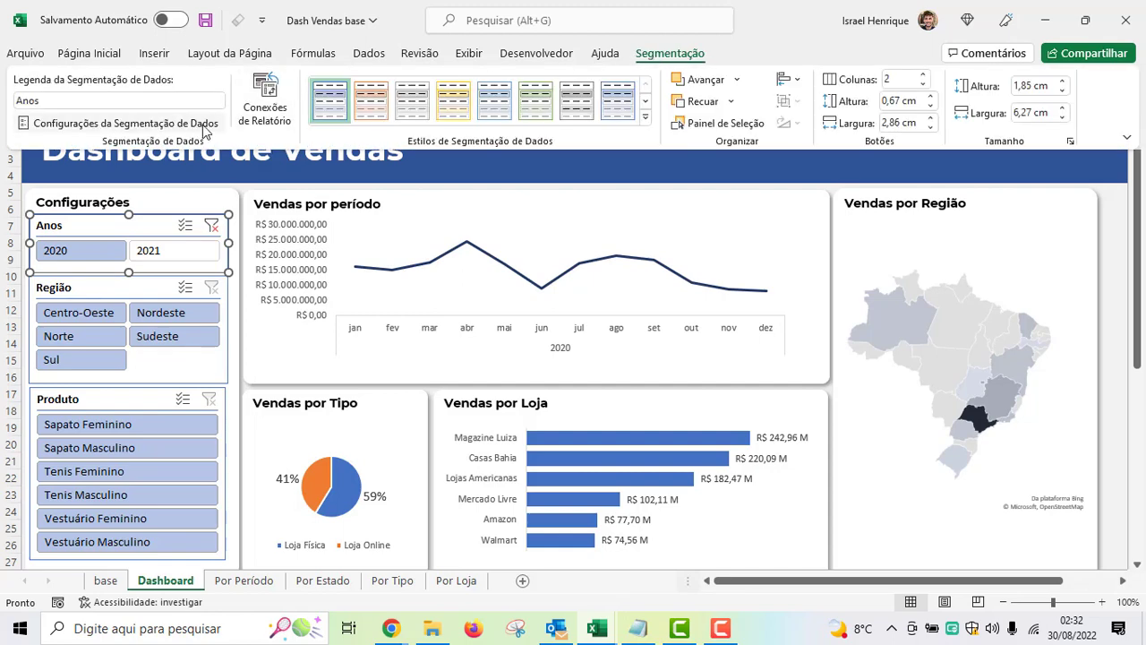
{"action": "left_click", "coordinate": [266, 107]}
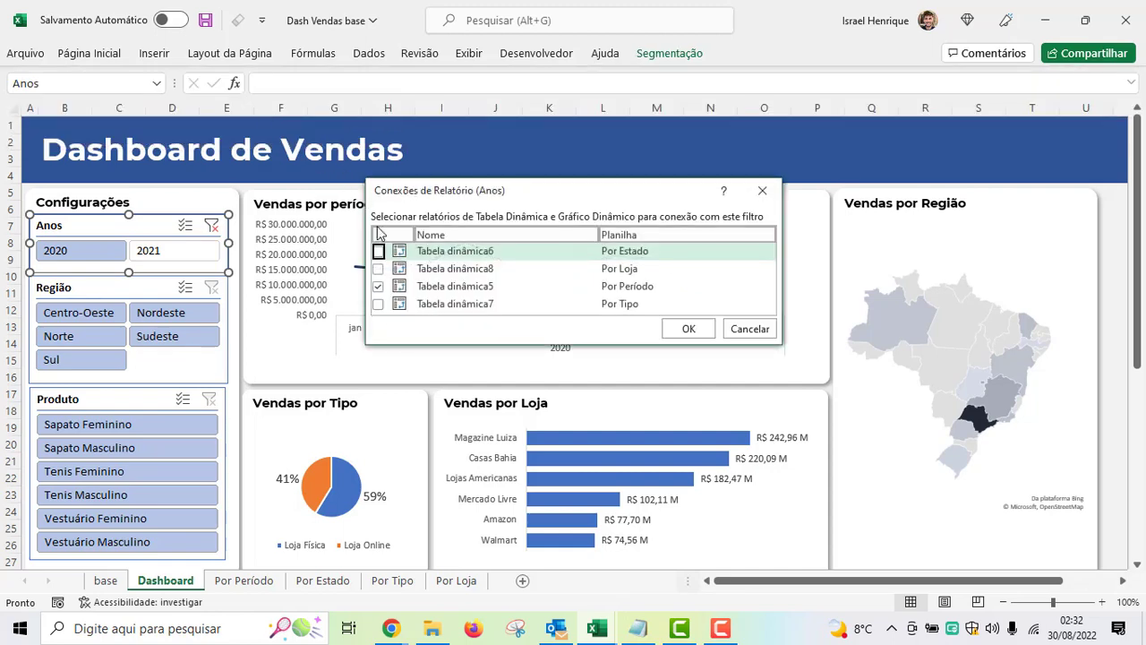
{"action": "left_click", "coordinate": [378, 250]}
{"action": "left_click", "coordinate": [378, 269]}
{"action": "left_click", "coordinate": [378, 304]}
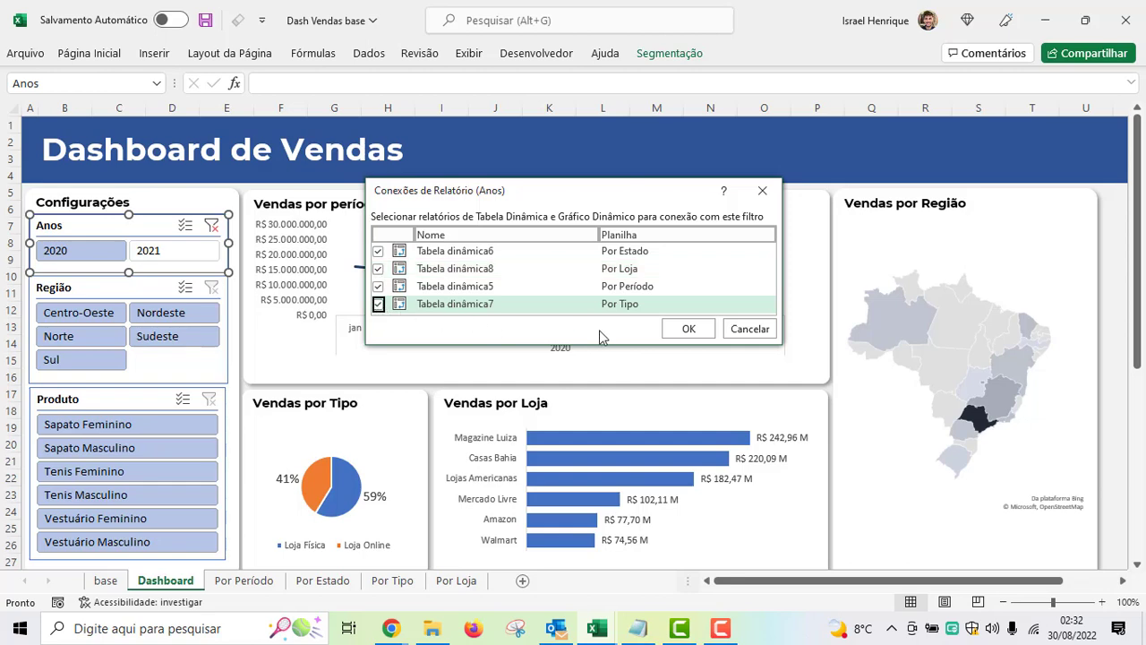
{"action": "left_click", "coordinate": [689, 329]}
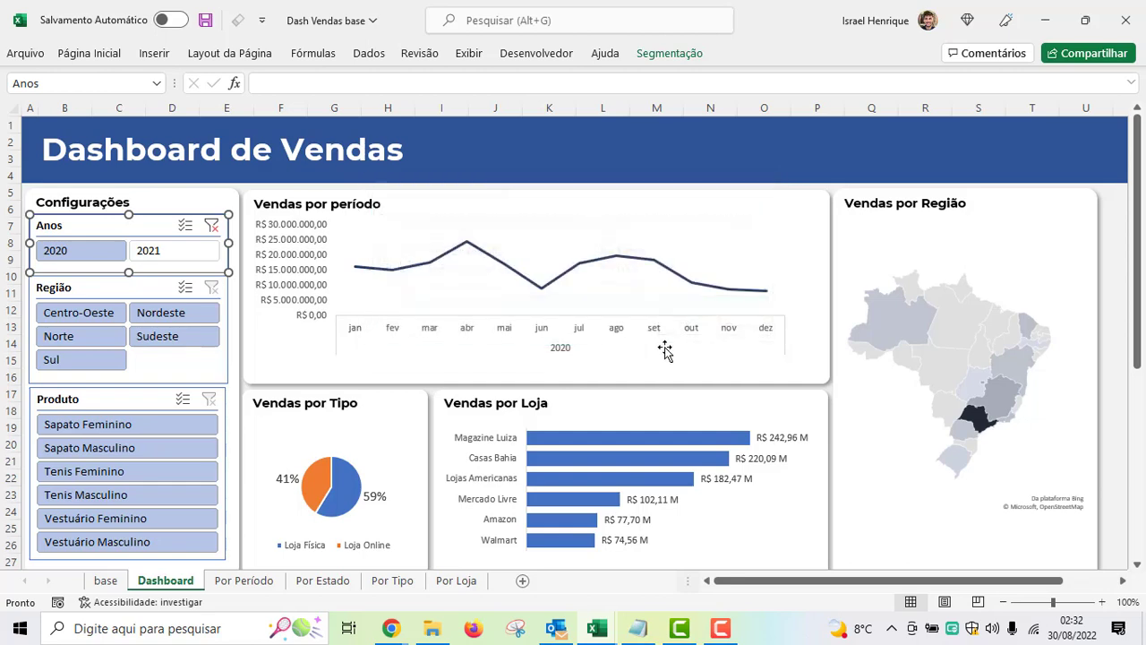
- Test the Anos slicer by switching between 2021 and 2020, ending on 2020
{"action": "left_click", "coordinate": [158, 252]}
{"action": "left_click", "coordinate": [158, 254]}
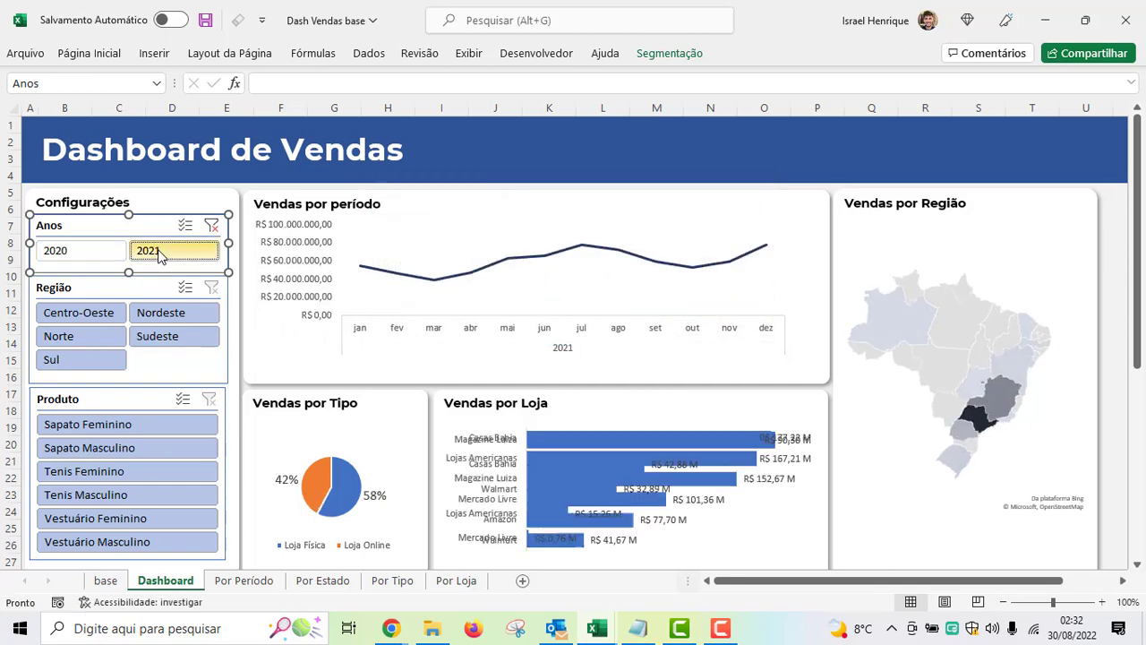
{"action": "left_click", "coordinate": [101, 255]}
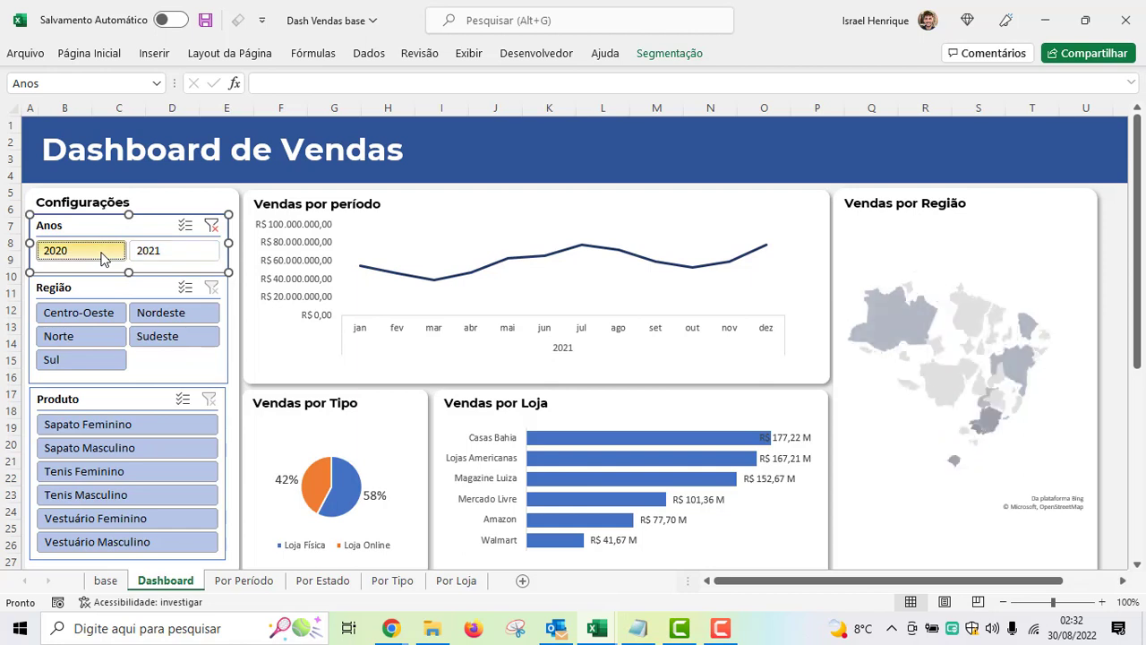
{"action": "left_click", "coordinate": [200, 258]}
{"action": "left_click", "coordinate": [99, 256]}
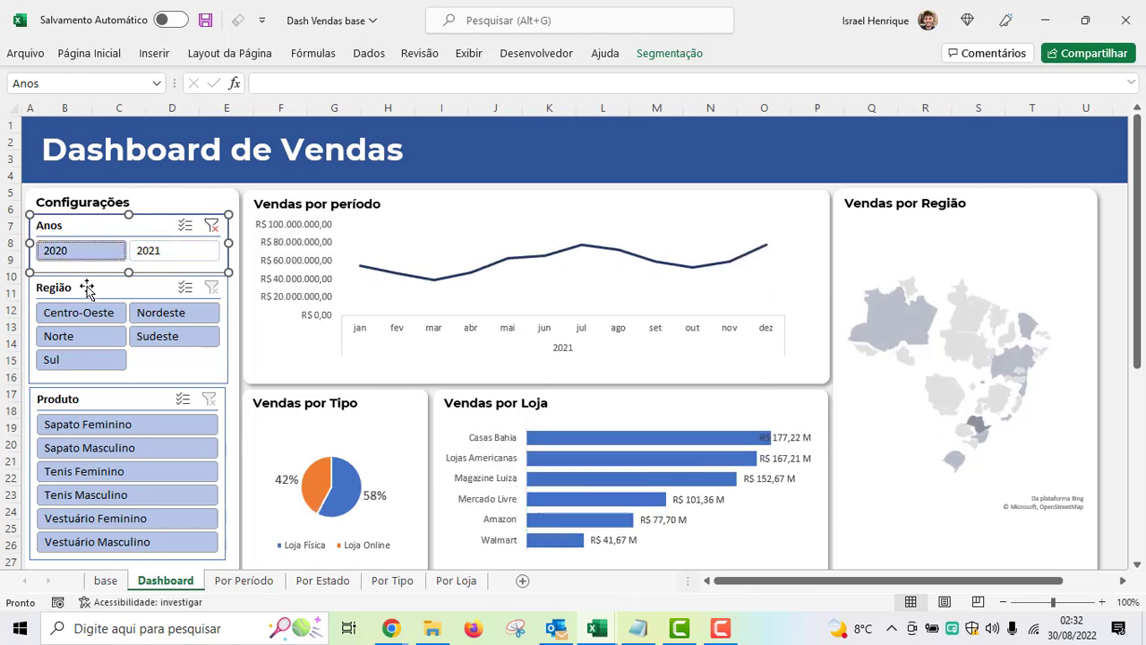
- Connect the Região slicer to Tabela dinâmica6, 8 and 7
{"action": "left_click", "coordinate": [92, 291]}
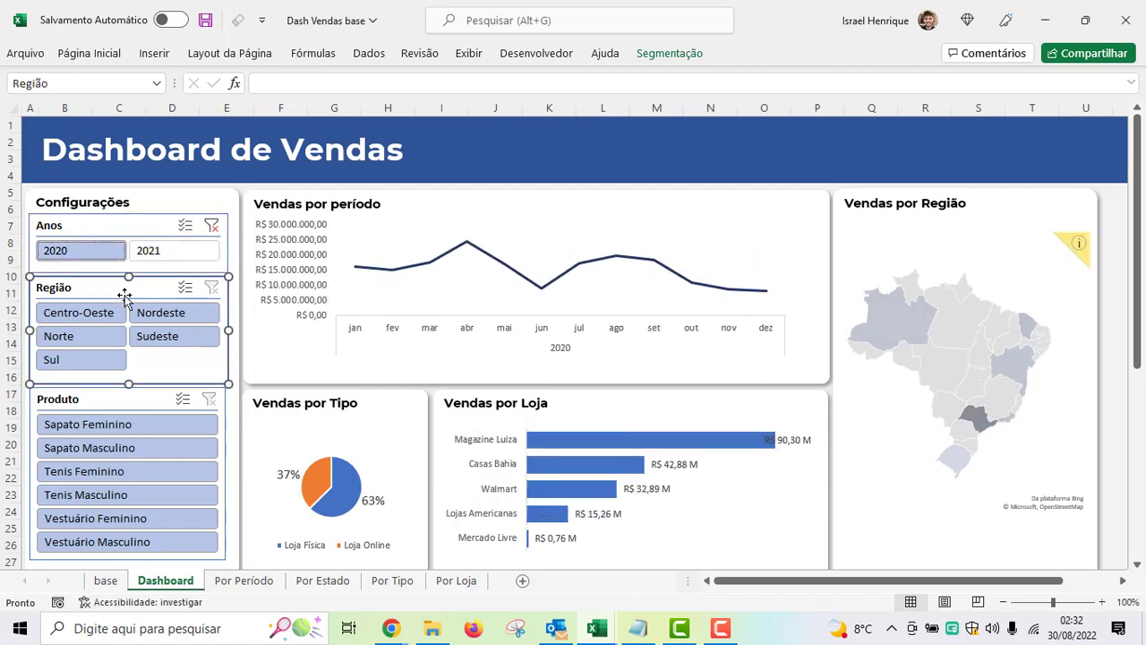
{"action": "left_click", "coordinate": [669, 53]}
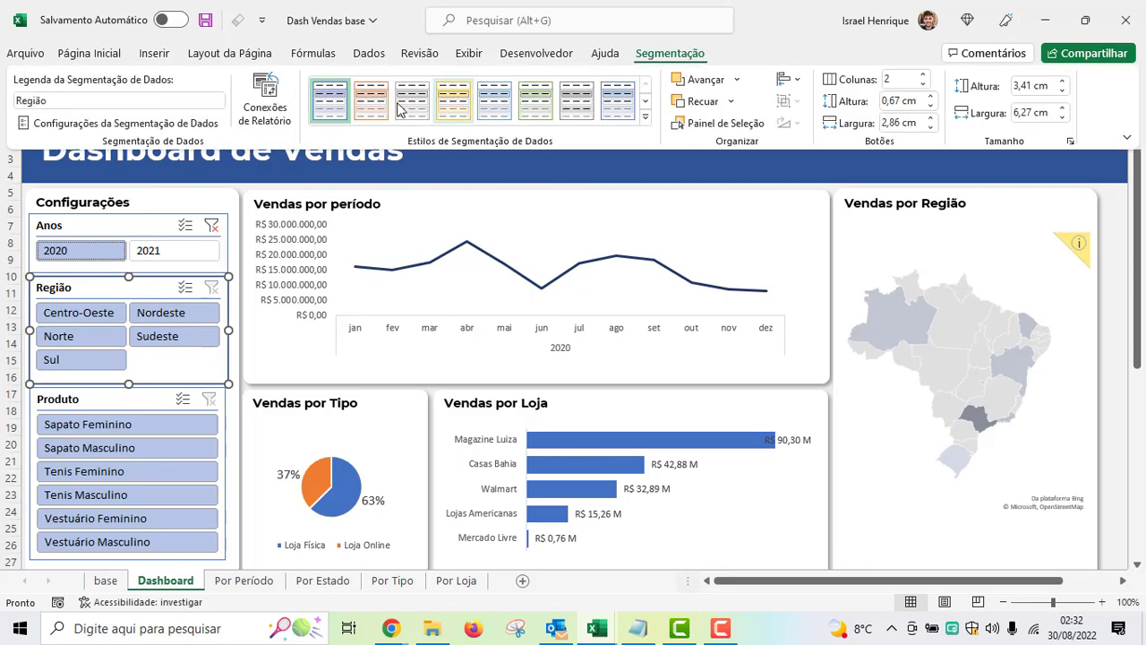
{"action": "left_click", "coordinate": [279, 112]}
{"action": "left_click", "coordinate": [378, 251]}
{"action": "left_click", "coordinate": [378, 269]}
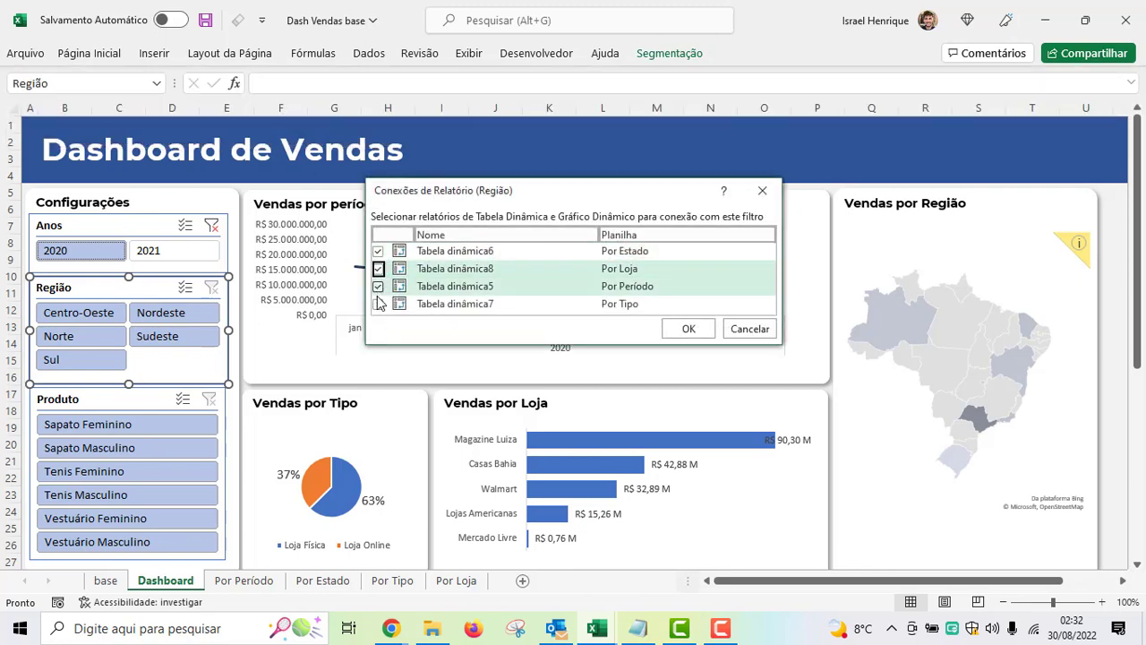
{"action": "left_click", "coordinate": [378, 304]}
{"action": "left_click", "coordinate": [688, 329]}
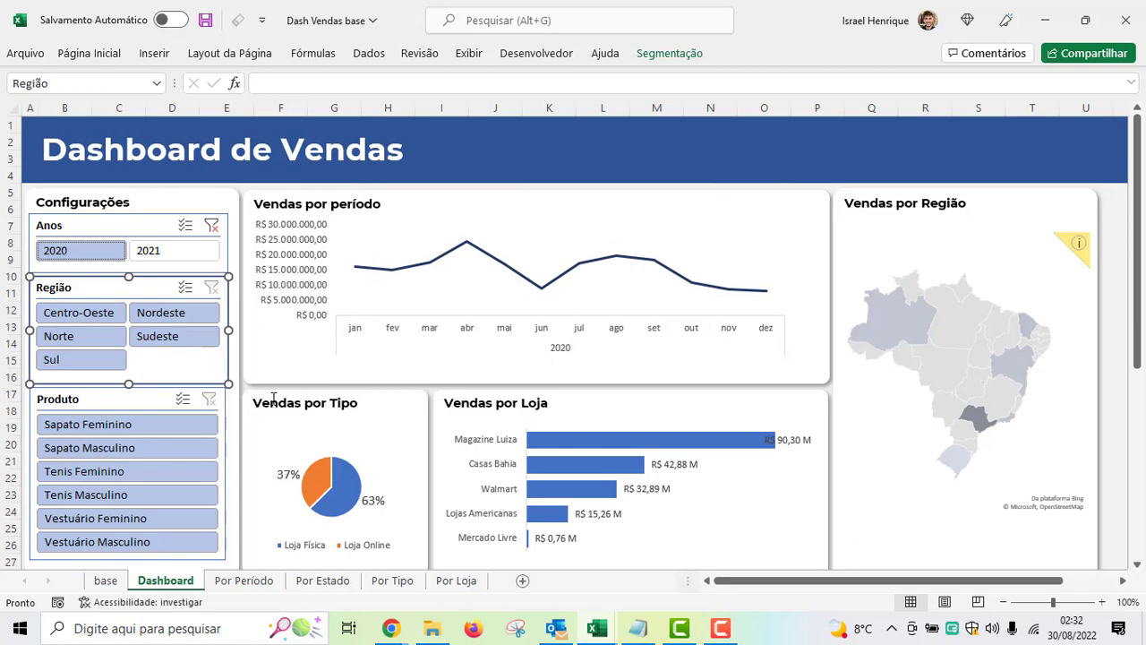
- Connect the Produto slicer to Tabela dinâmica8 and 7
{"action": "left_click", "coordinate": [130, 401]}
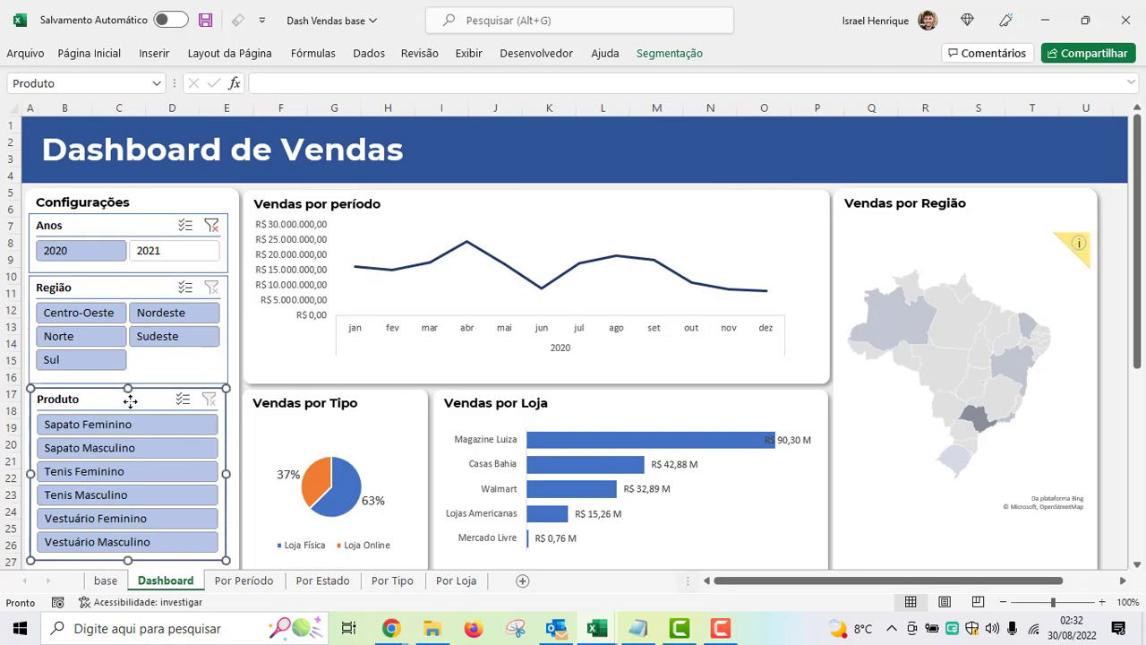
{"action": "left_click", "coordinate": [650, 55]}
{"action": "left_click", "coordinate": [273, 106]}
{"action": "left_click", "coordinate": [378, 268]}
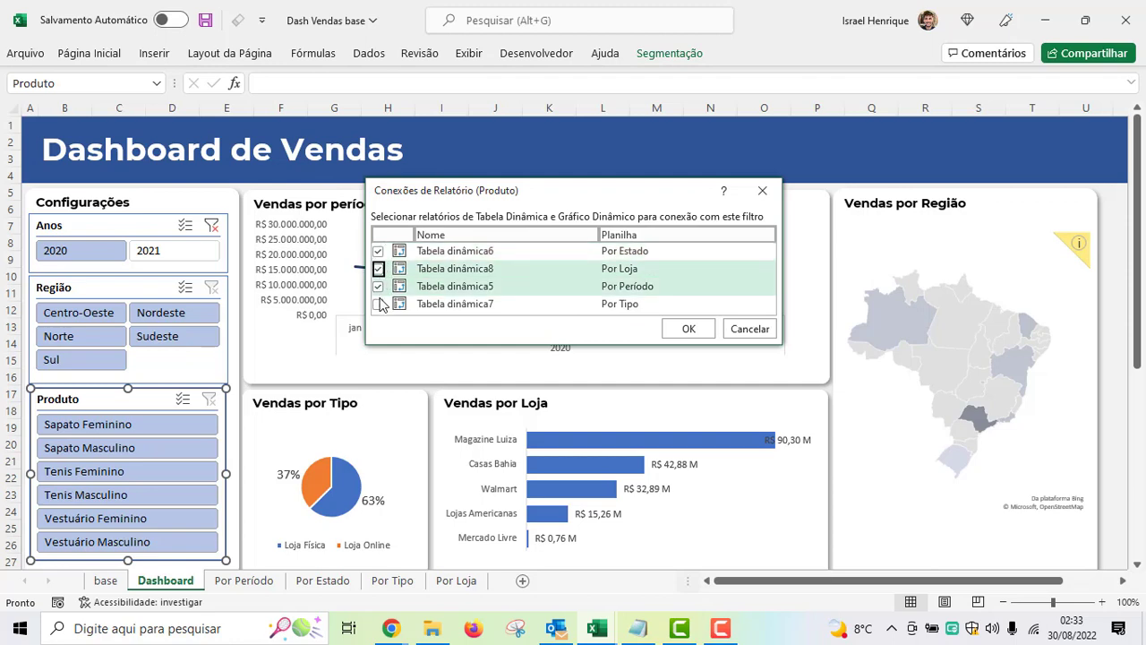
{"action": "left_click", "coordinate": [378, 304]}
{"action": "left_click", "coordinate": [686, 328]}
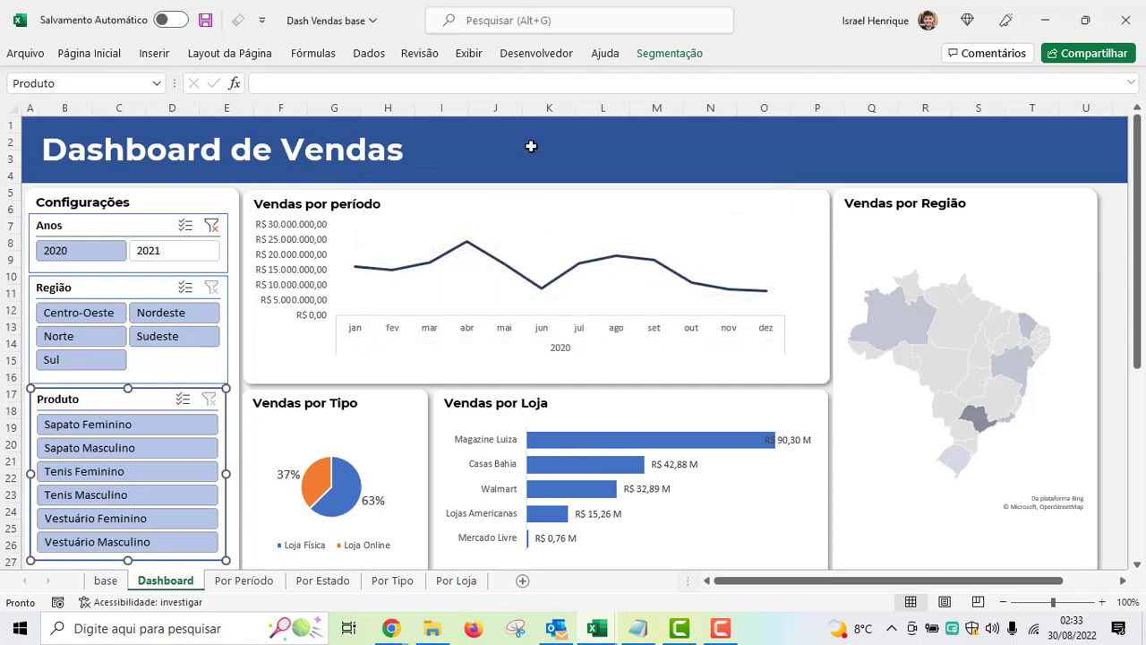
- Untick Barra de Fórmulas and Títulos on the Exibir tab, then collapse the ribbon
{"action": "left_click", "coordinate": [470, 54]}
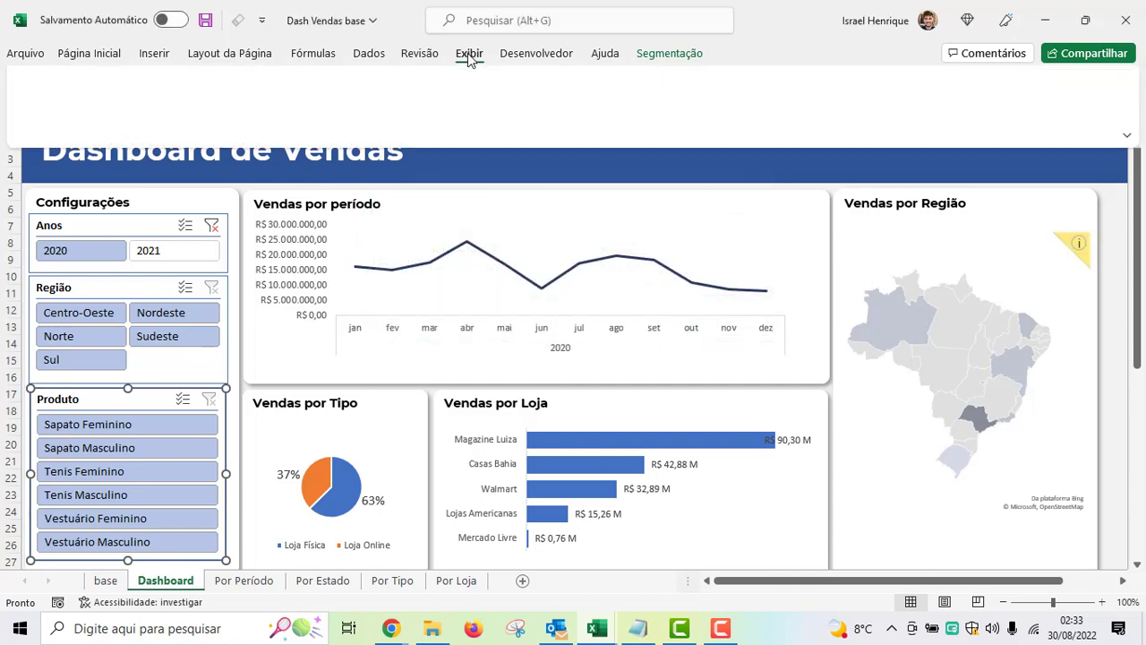
{"action": "left_click", "coordinate": [576, 89]}
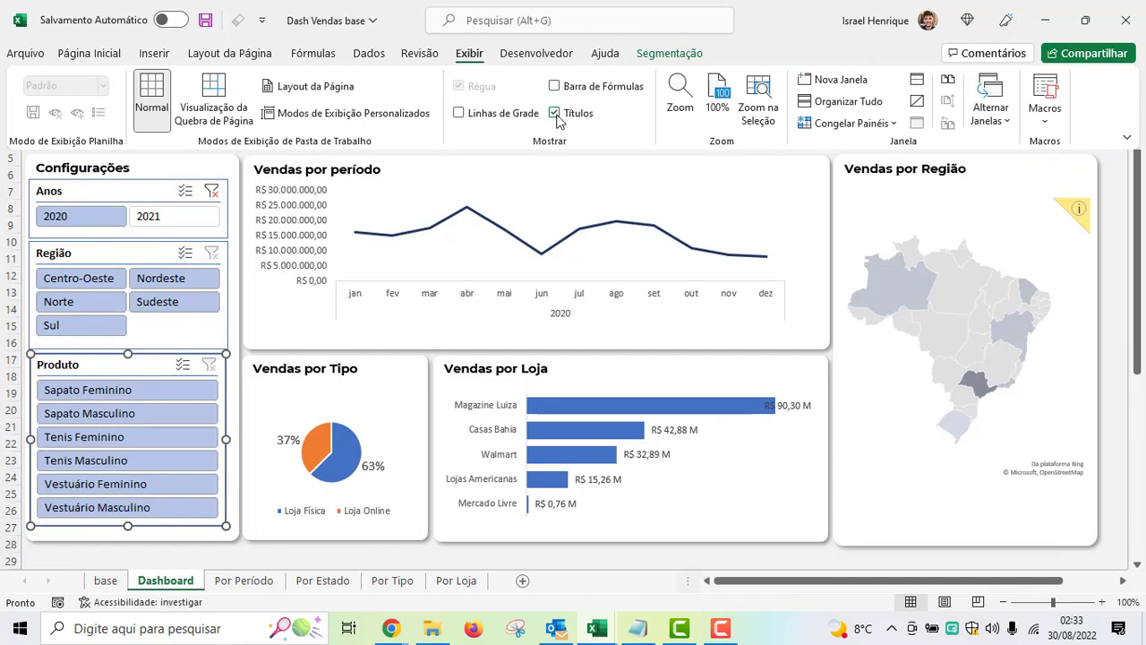
{"action": "left_click", "coordinate": [555, 114]}
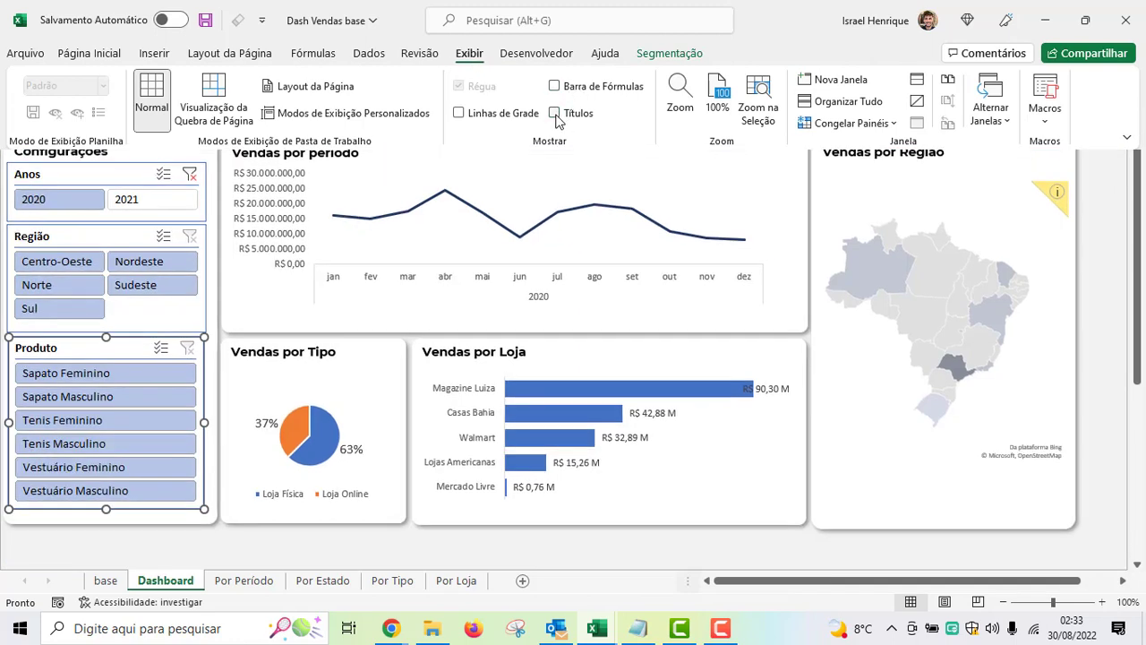
{"action": "left_click", "coordinate": [90, 54]}
{"action": "double_click", "coordinate": [98, 54]}
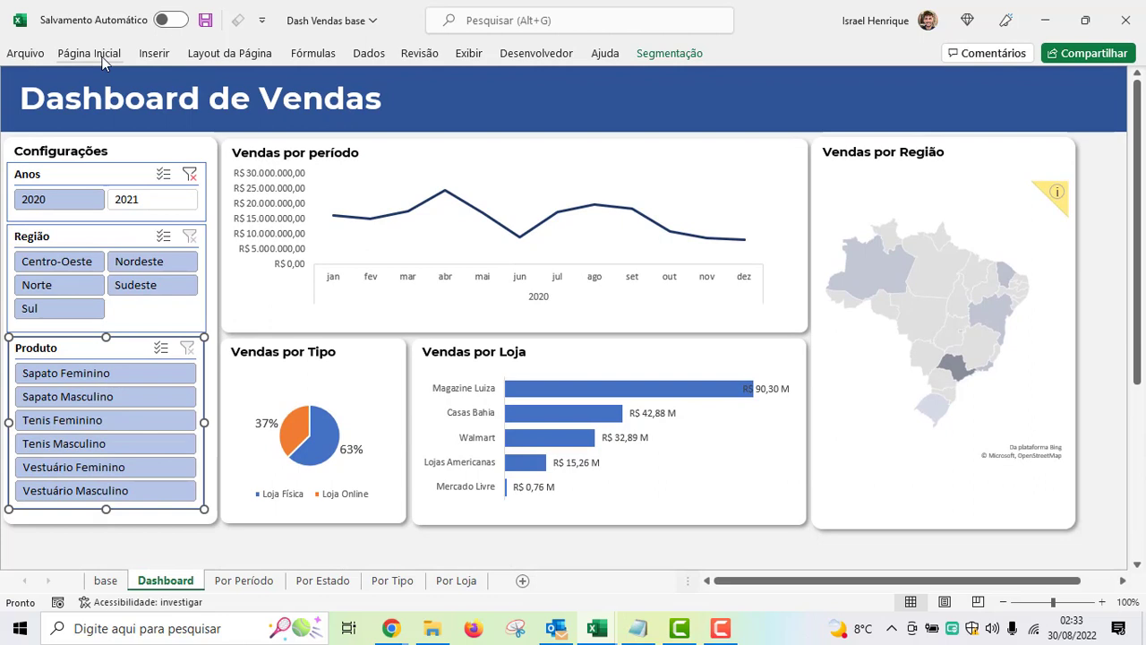
{"action": "left_click", "coordinate": [405, 543]}
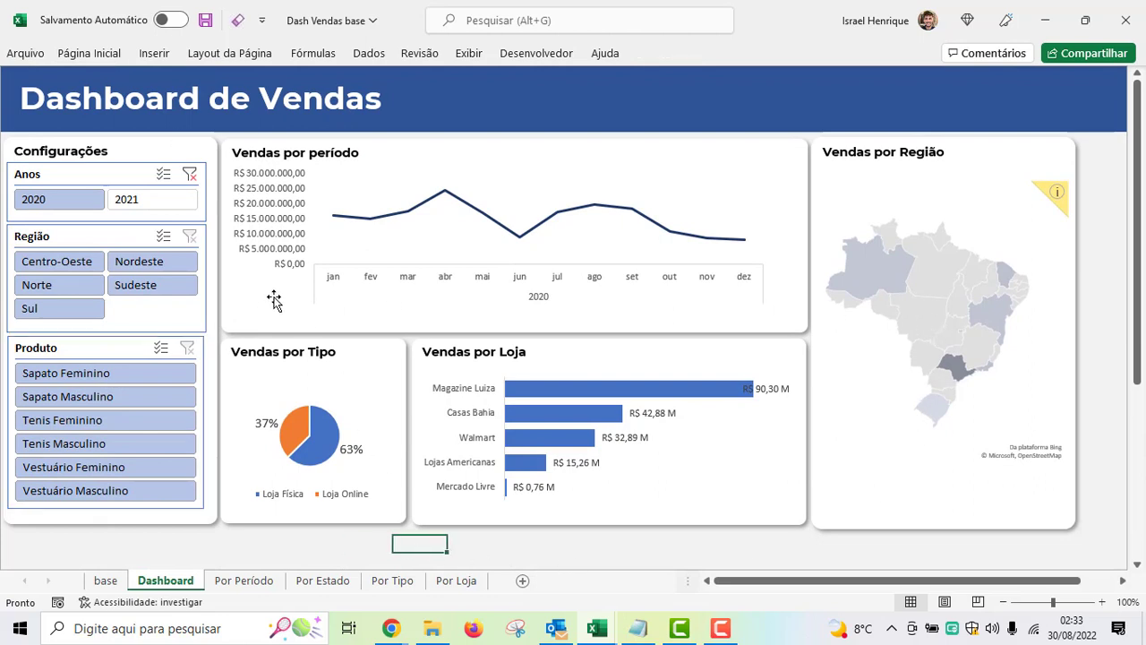
- Test the slicers: year 2021, Centro-Oeste, Nordeste and Sudeste regions, several products, then 2020
{"action": "left_click", "coordinate": [143, 201]}
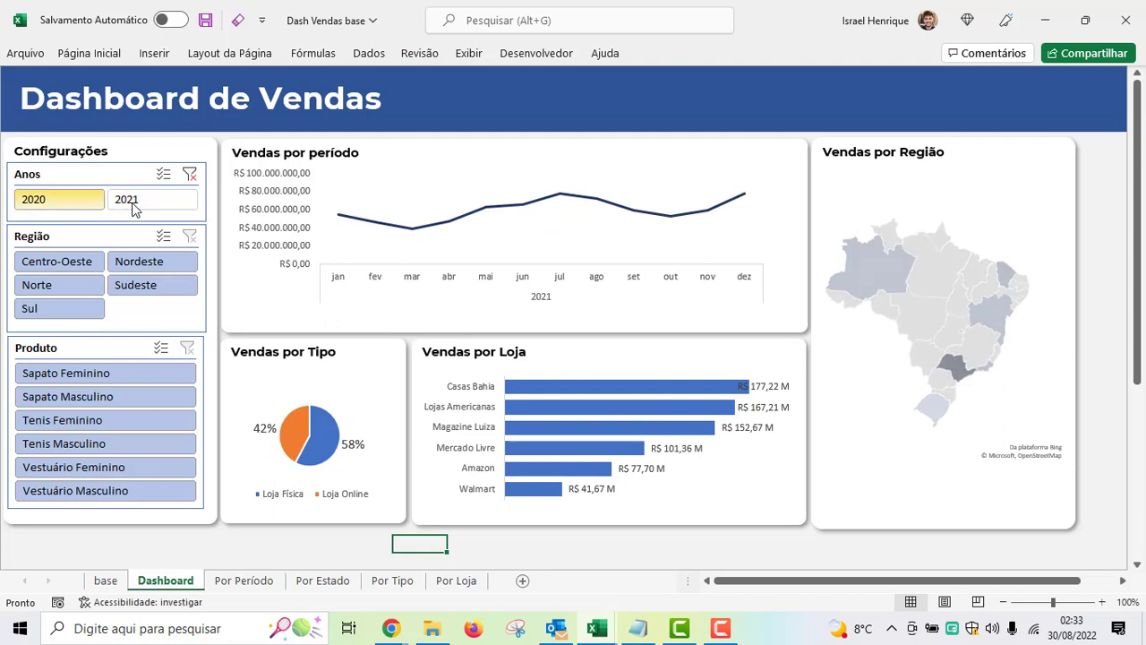
{"action": "left_click", "coordinate": [135, 204]}
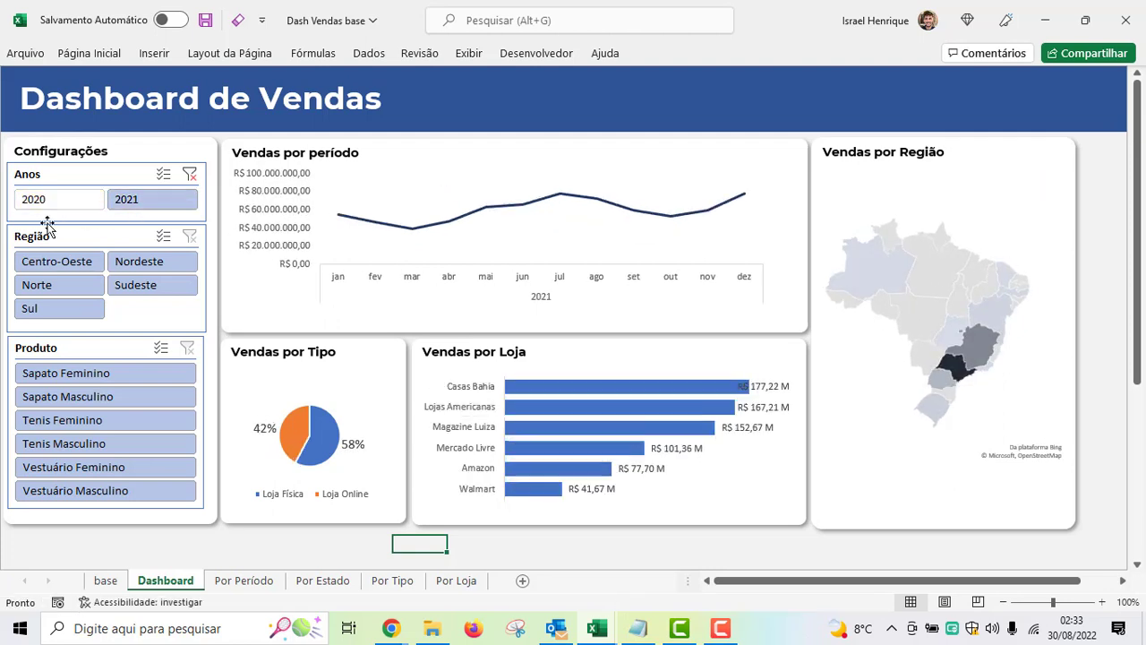
{"action": "left_click", "coordinate": [52, 264]}
{"action": "left_click", "coordinate": [133, 265]}
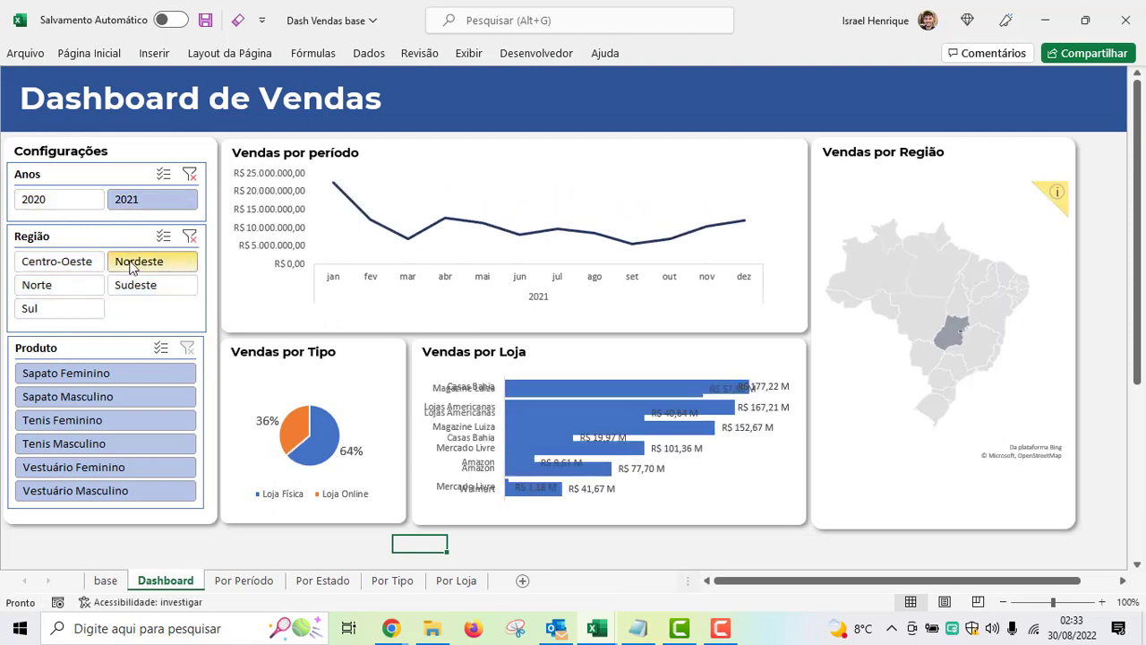
{"action": "left_click", "coordinate": [134, 285]}
{"action": "left_click", "coordinate": [92, 375]}
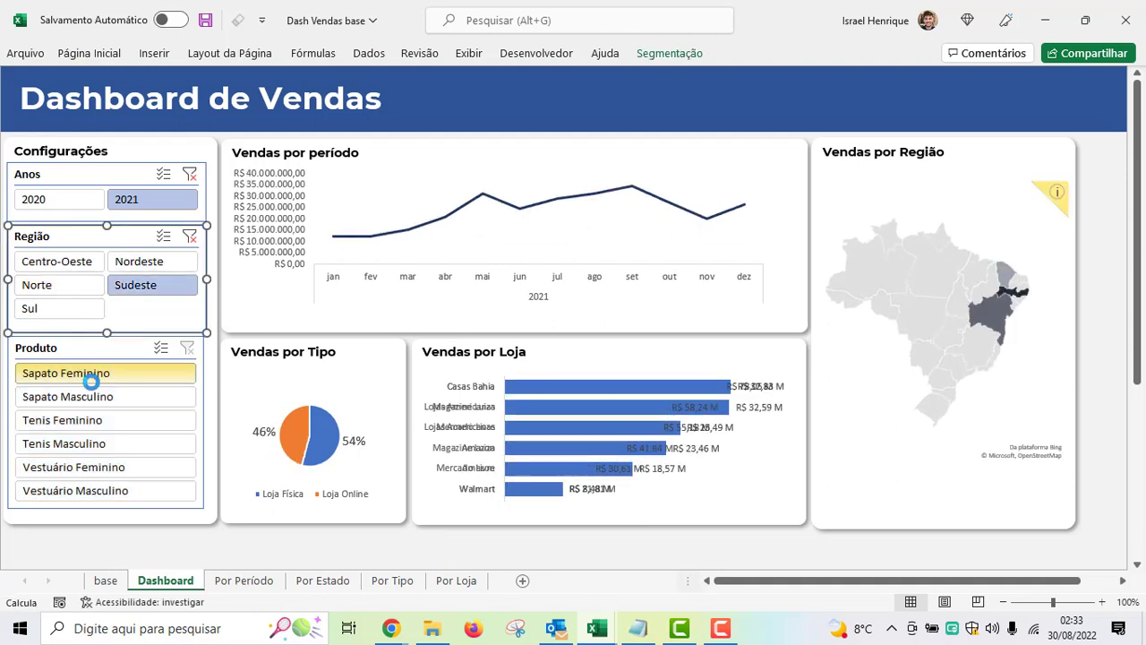
{"action": "left_click", "coordinate": [90, 396]}
{"action": "left_click", "coordinate": [99, 466]}
{"action": "left_click", "coordinate": [62, 443]}
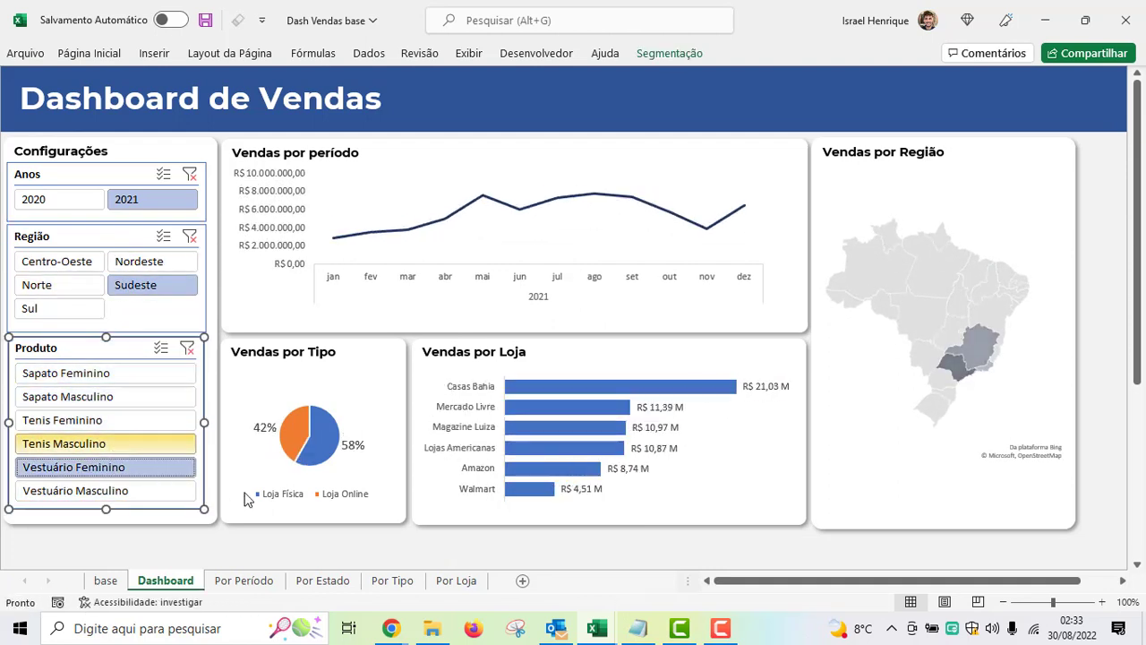
{"action": "left_click", "coordinate": [384, 544]}
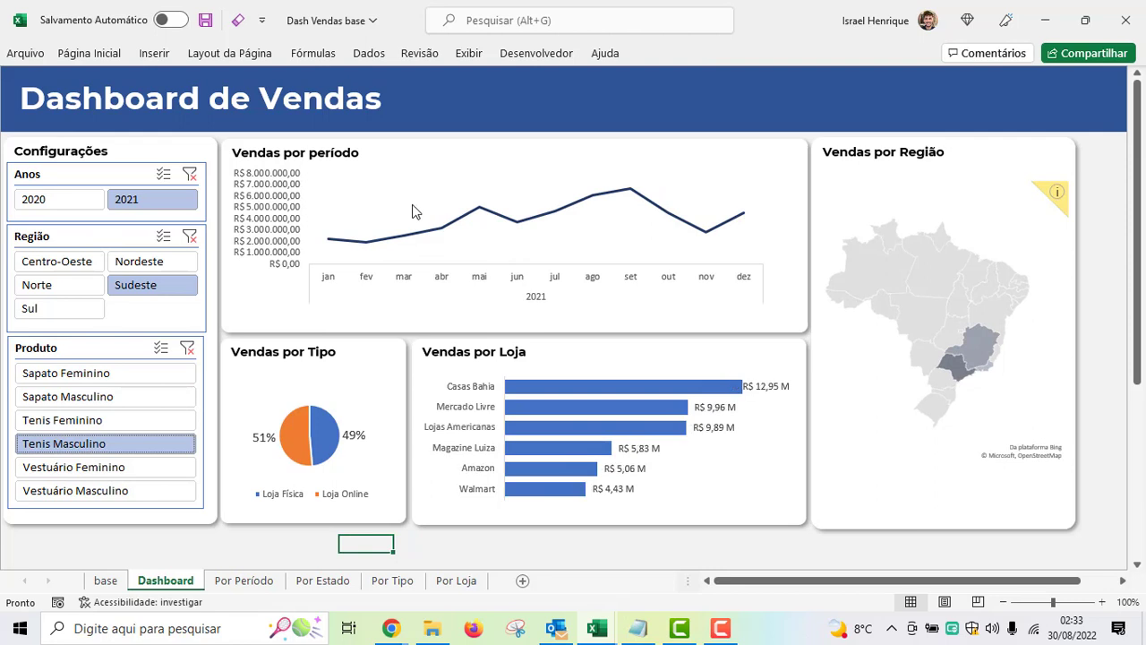
{"action": "left_click", "coordinate": [36, 202]}
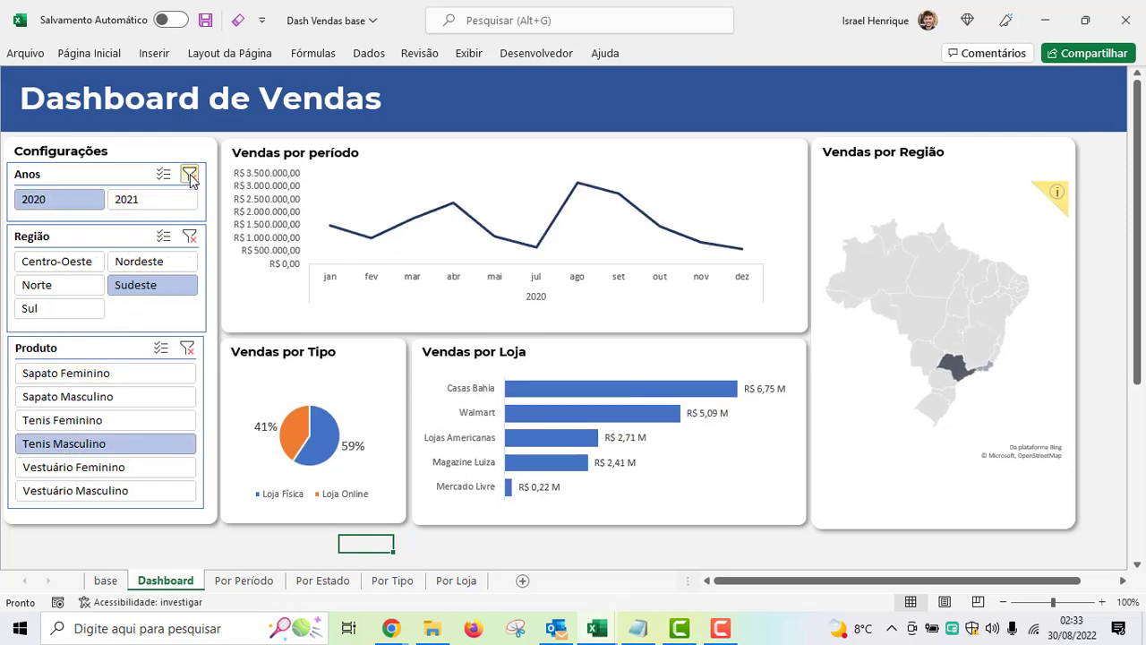
- Clear the year, region and product slicer filters
{"action": "left_click", "coordinate": [189, 174]}
{"action": "left_click", "coordinate": [189, 237]}
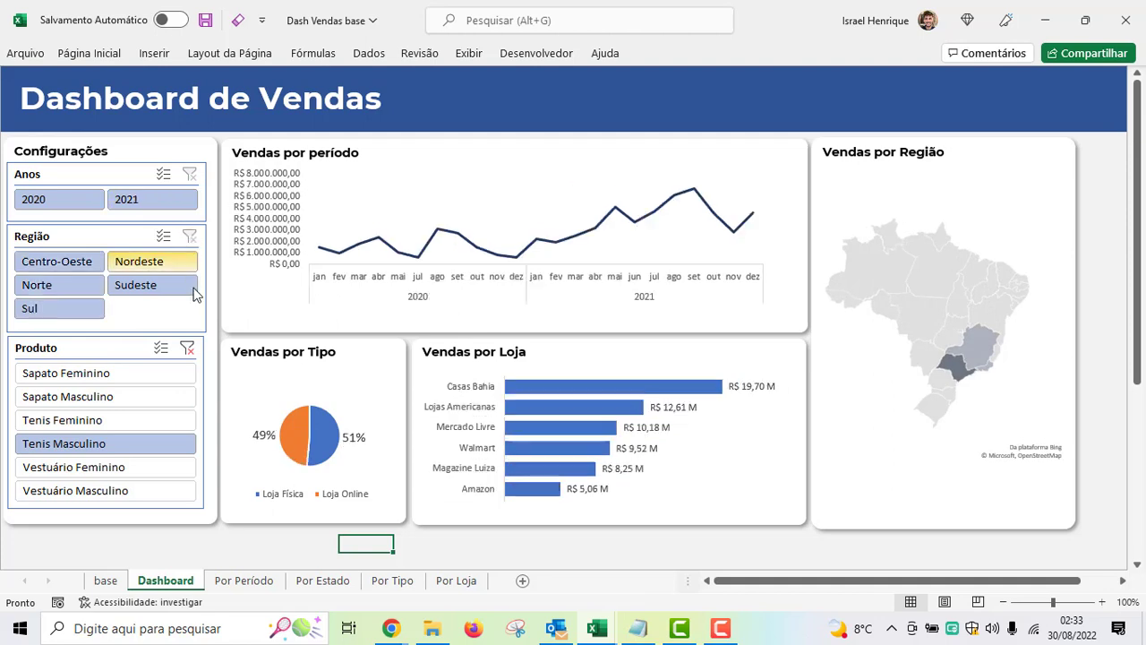
{"action": "left_click", "coordinate": [188, 348]}
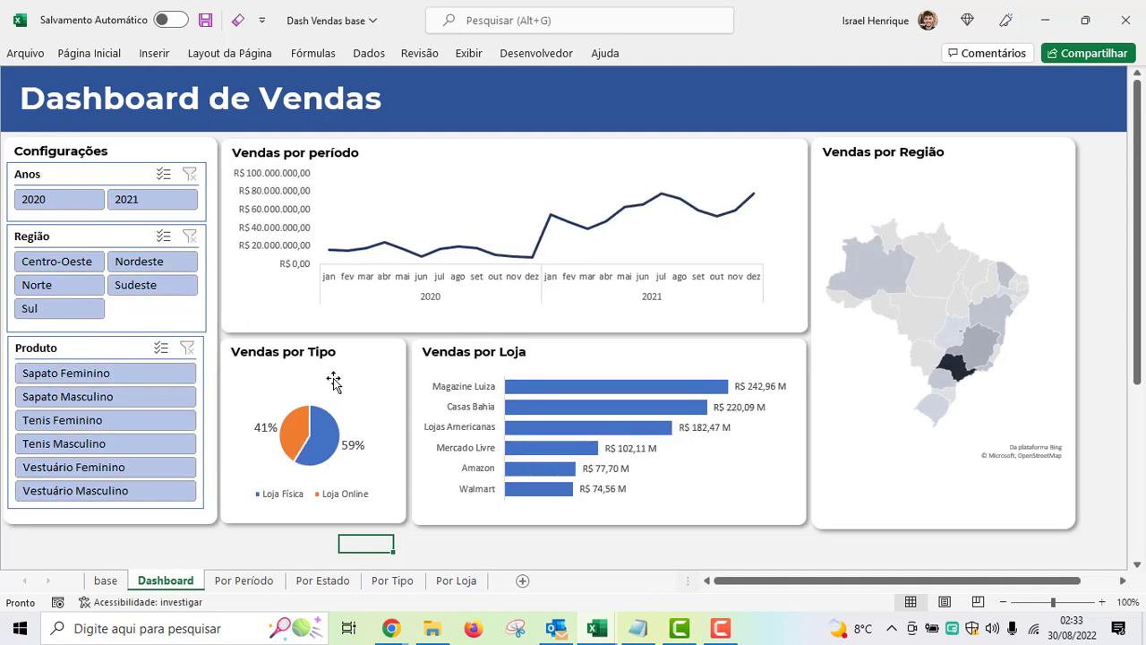